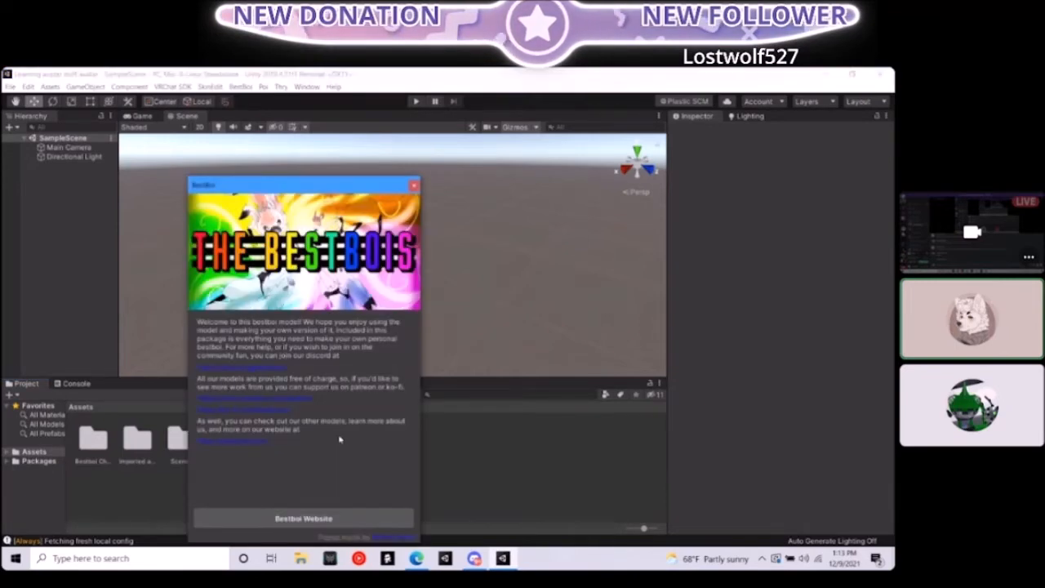
Close the BestBoi and SkinEdit welcome windows
{"action": "left_click", "coordinate": [414, 186]}
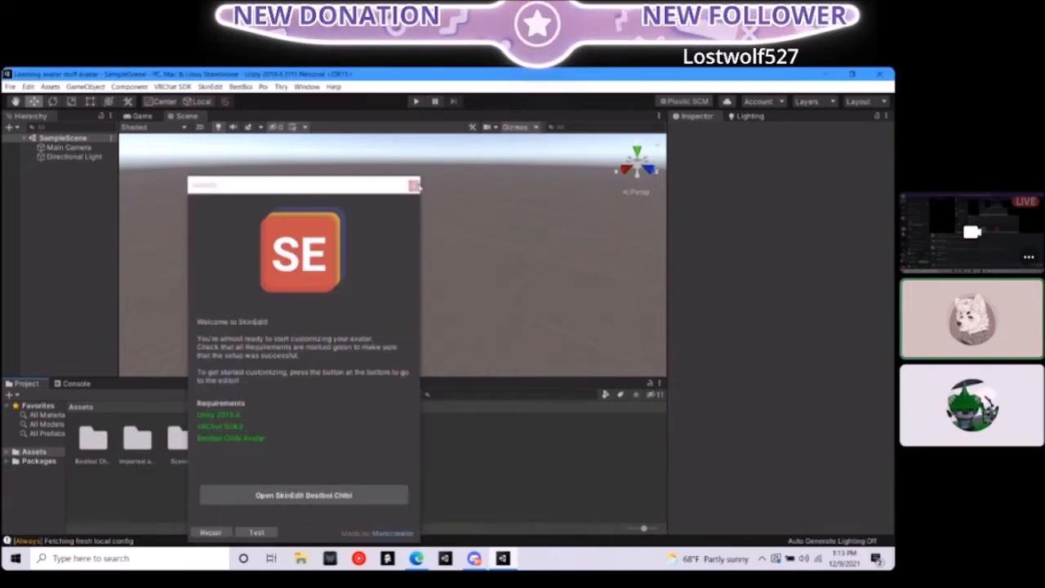
{"action": "left_click", "coordinate": [414, 186]}
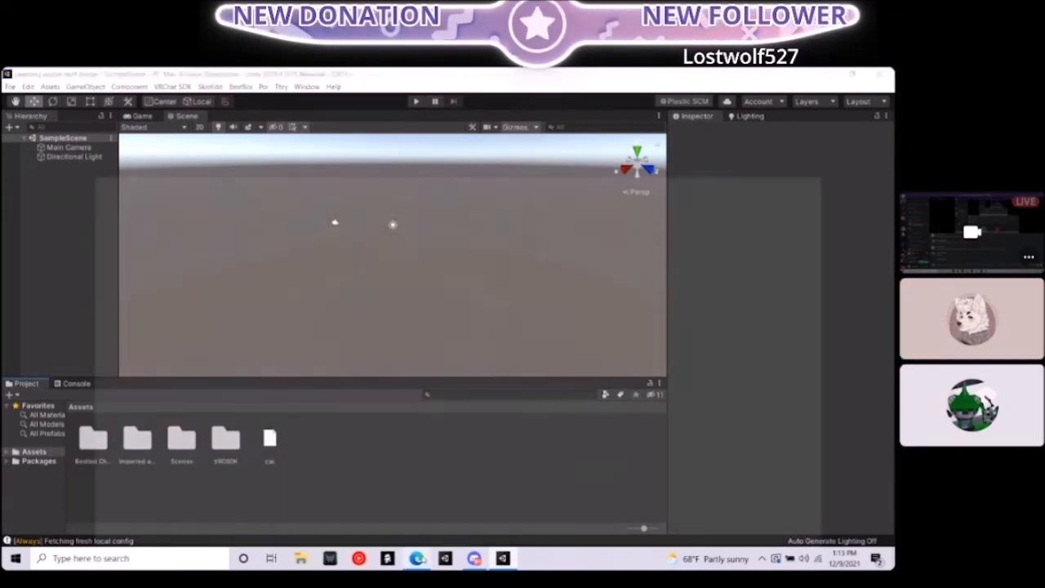
{"action": "left_click", "coordinate": [417, 557]}
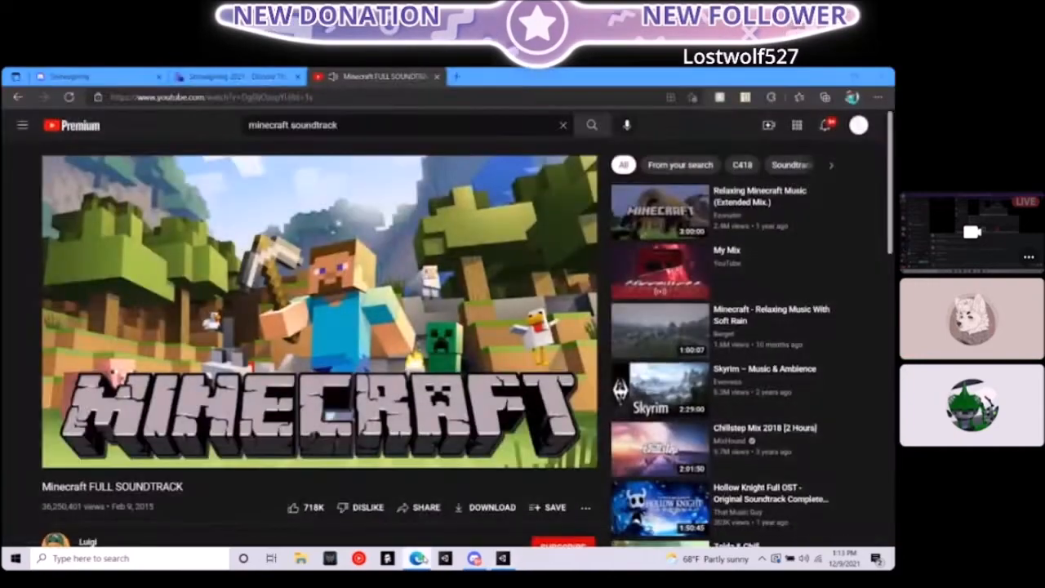
{"action": "key", "text": "alt+Tab"}
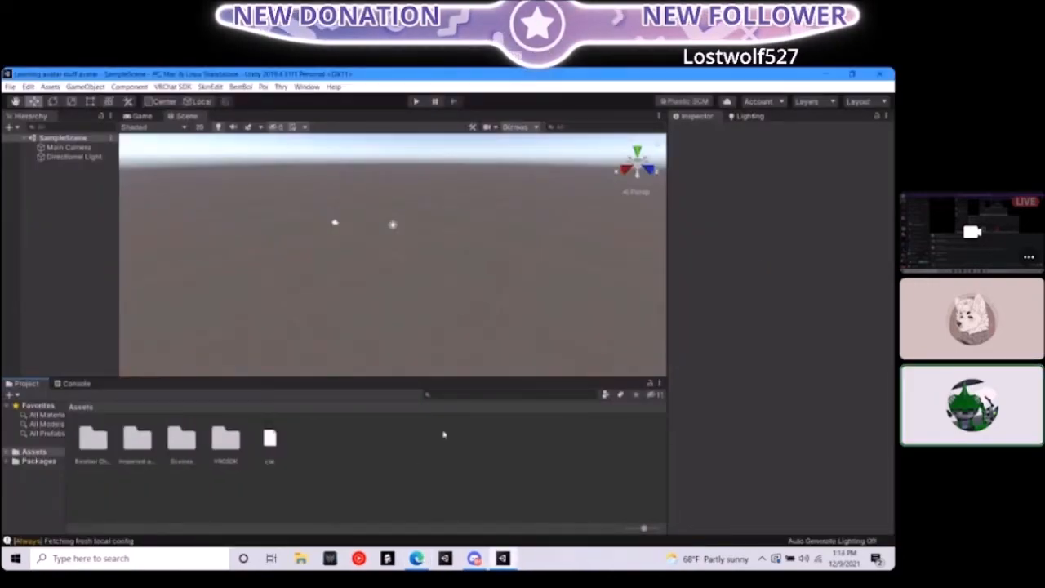
Switch to File Explorer, open the drive-download folder in Downloads and select all of its files
{"action": "left_click", "coordinate": [301, 557]}
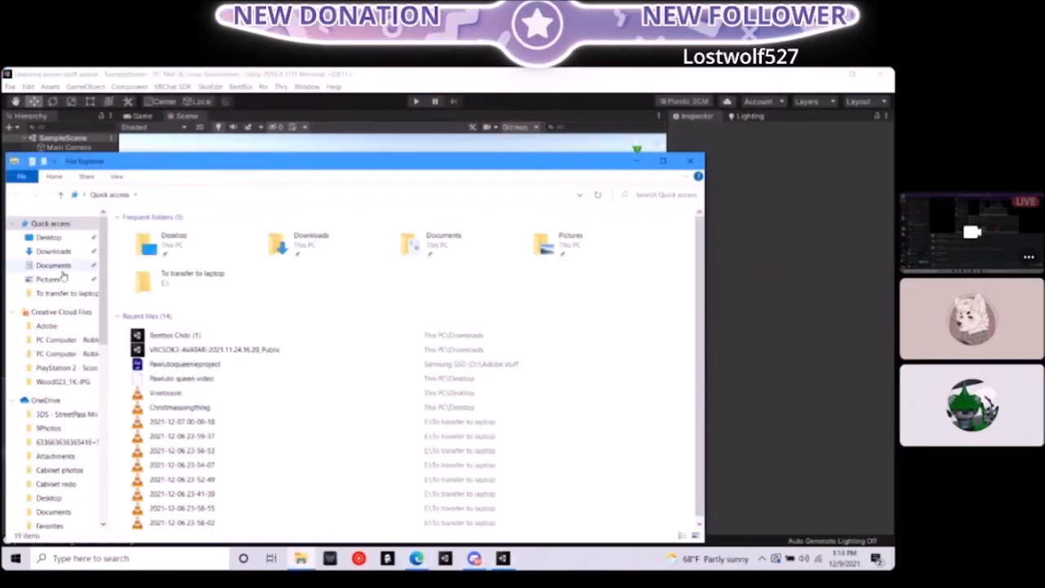
{"action": "left_click", "coordinate": [54, 250]}
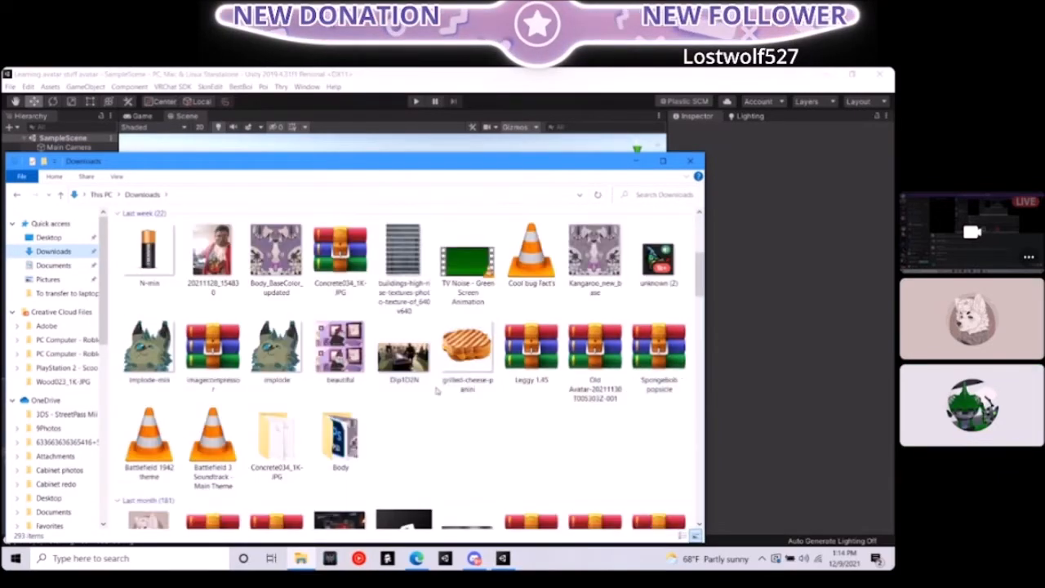
{"action": "scroll", "coordinate": [459, 377], "scroll_direction": "down", "scroll_amount": 10}
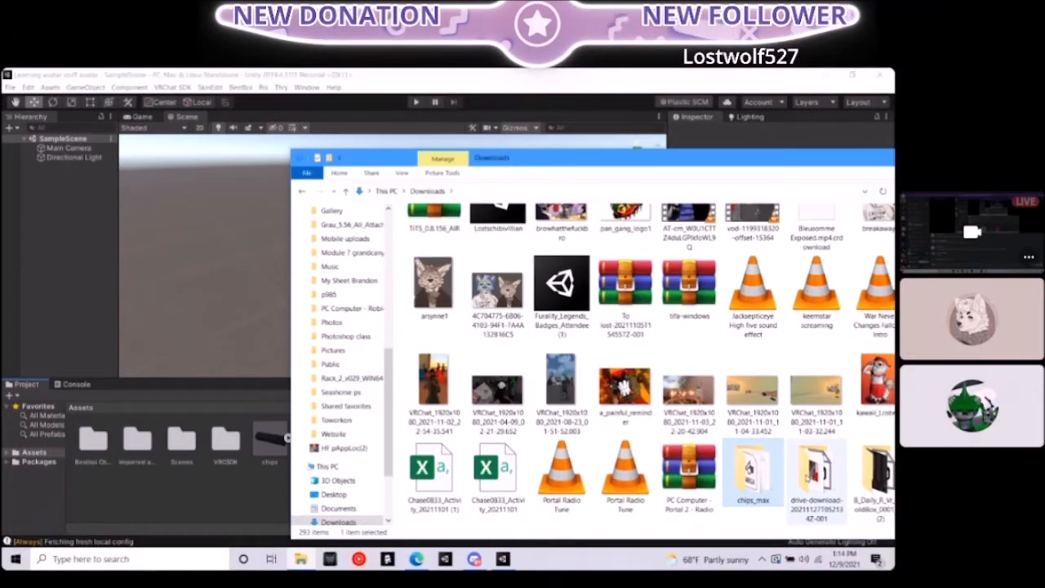
{"action": "left_click", "coordinate": [816, 478]}
{"action": "double_click", "coordinate": [816, 477]}
{"action": "key", "text": "ctrl+a"}
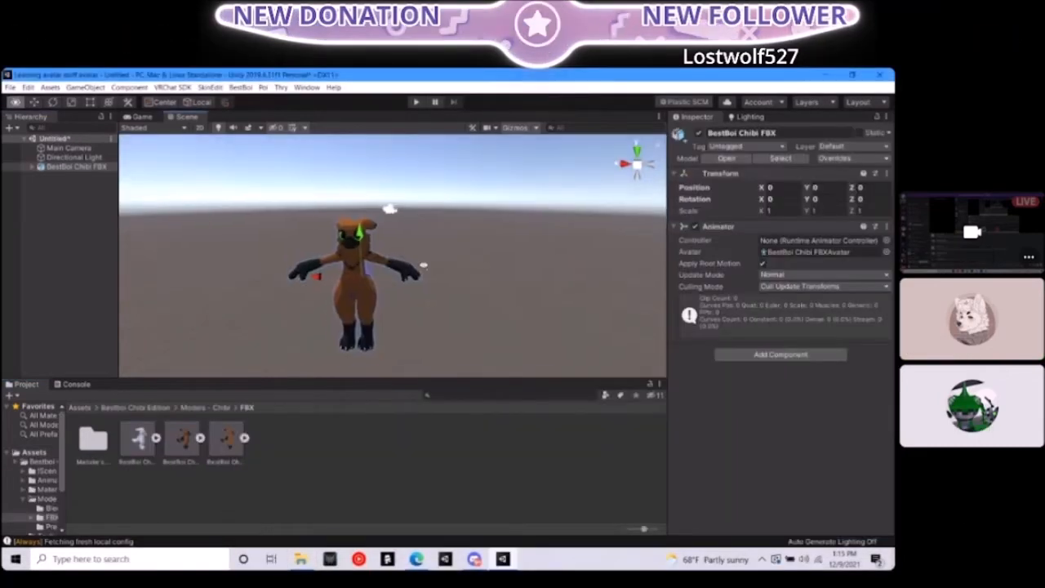
Return to the root Assets folder and add the pan model to the scene as its own object
{"action": "key", "text": "f"}
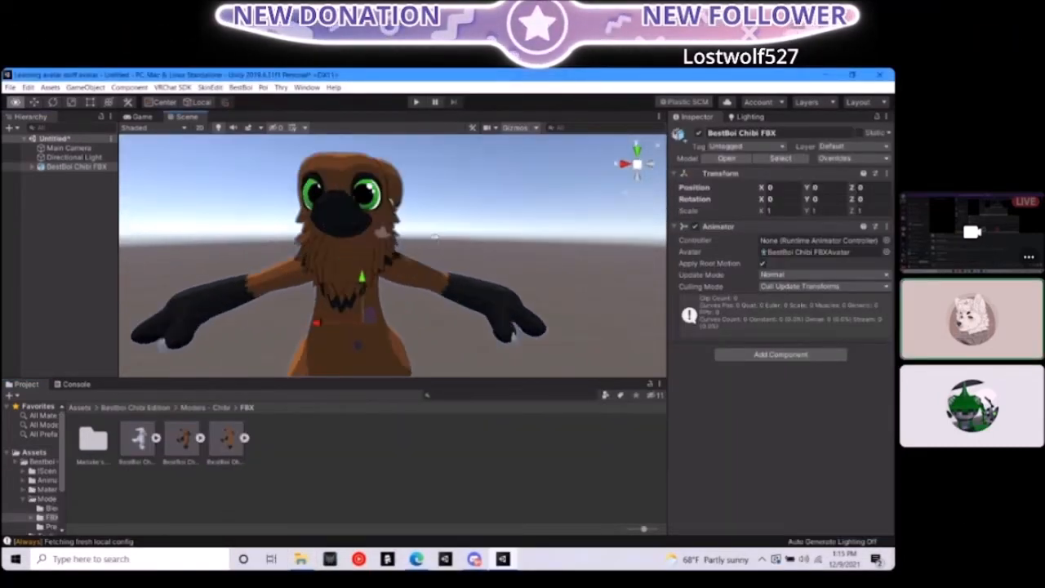
{"action": "left_click", "coordinate": [80, 407]}
{"action": "left_click", "coordinate": [403, 445]}
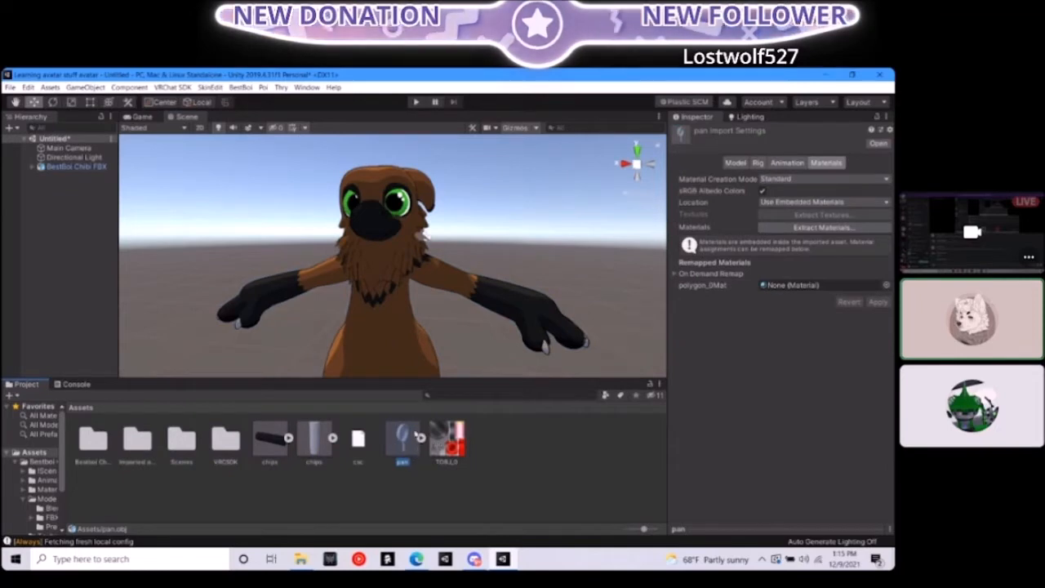
{"action": "left_click_drag", "start_coordinate": [68, 227], "coordinate": [68, 228]}
Scale the pan down uniformly to about 0.13 and position it above the avatar's head
{"action": "left_click_drag", "start_coordinate": [403, 272], "coordinate": [419, 223], "text": "alt"}
{"action": "key", "text": "r"}
{"action": "left_click_drag", "start_coordinate": [338, 305], "coordinate": [295, 305]}
{"action": "key", "text": "w"}
{"action": "left_click_drag", "start_coordinate": [376, 263], "coordinate": [427, 207], "text": "alt"}
{"action": "left_click_drag", "start_coordinate": [359, 143], "coordinate": [366, 190]}
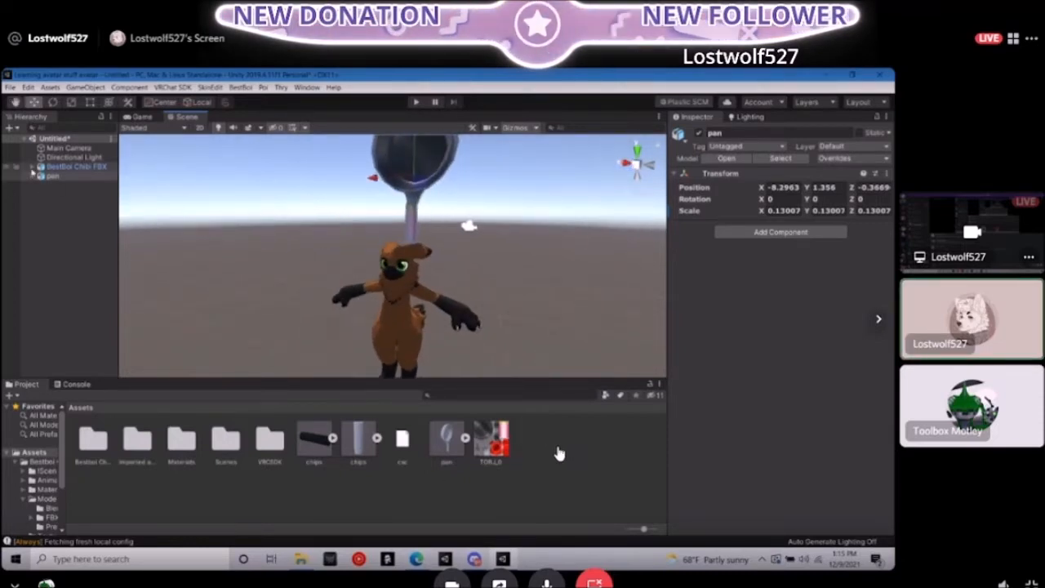
Expand the BestBoi Chibi FBX armature through Hips, Spine, Chest and Neck to reveal the Head bone
{"action": "left_click", "coordinate": [32, 167]}
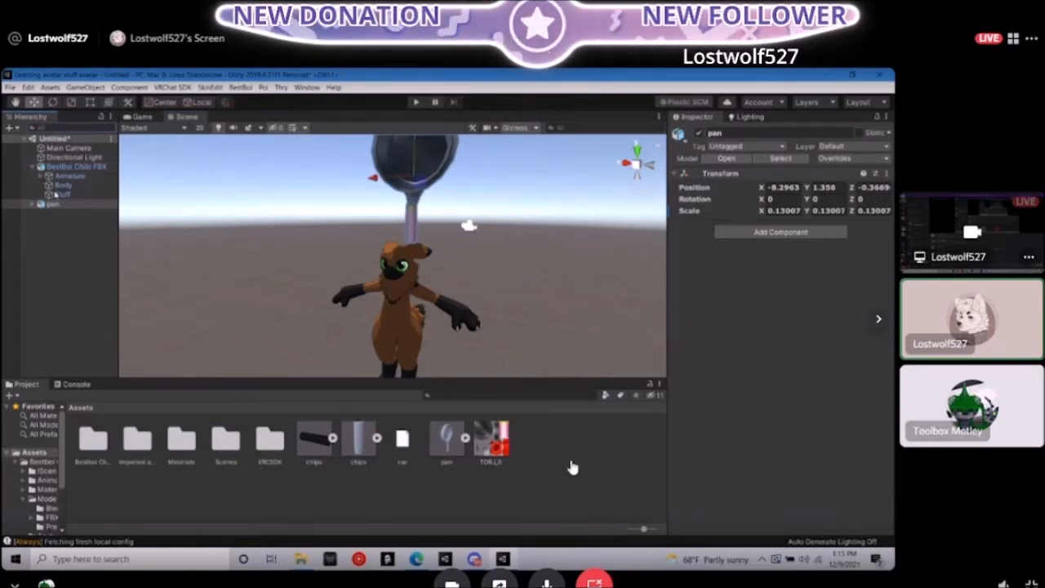
{"action": "left_click", "coordinate": [42, 177]}
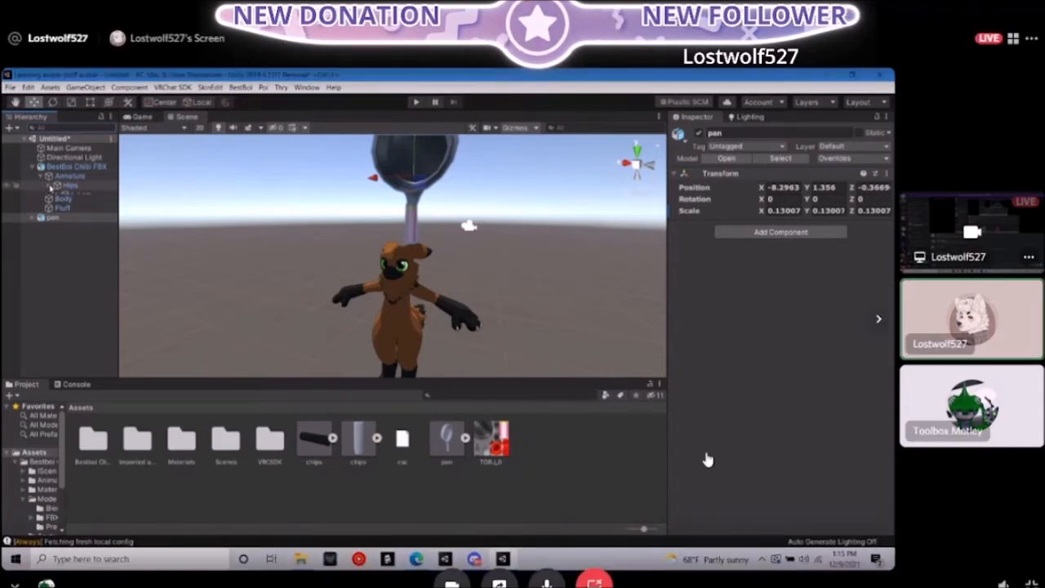
{"action": "left_click", "coordinate": [51, 186]}
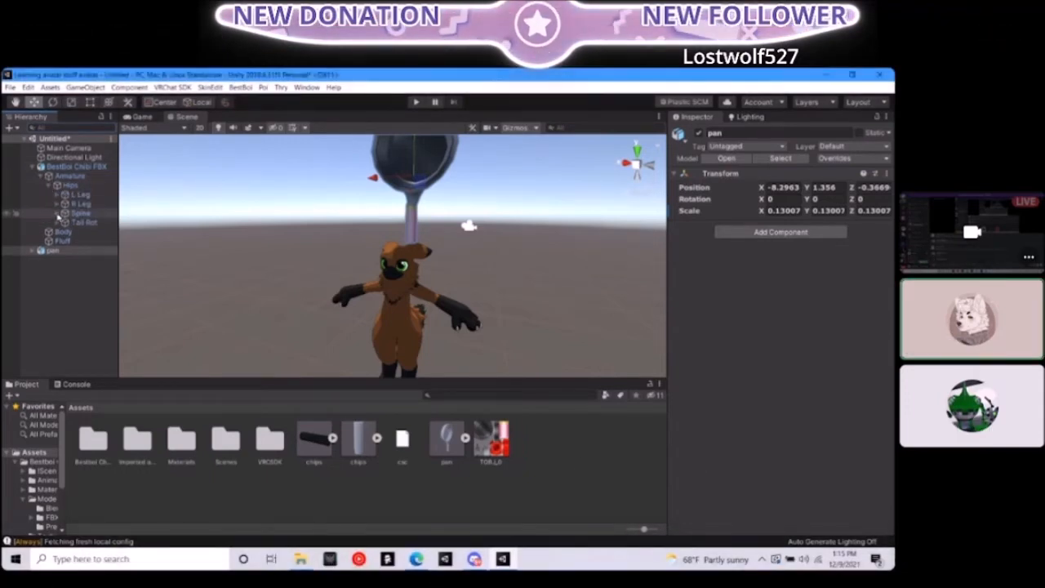
{"action": "left_click", "coordinate": [56, 213]}
{"action": "left_click", "coordinate": [65, 222]}
{"action": "left_click", "coordinate": [73, 241]}
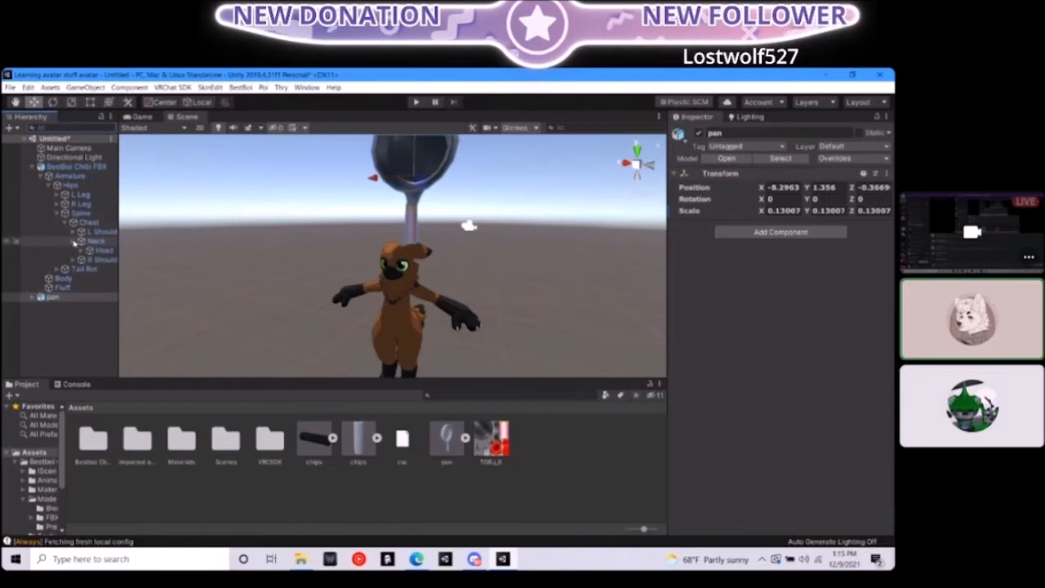
Test-rotate the avatar's Head bone and undo the rotation
{"action": "left_click", "coordinate": [96, 249]}
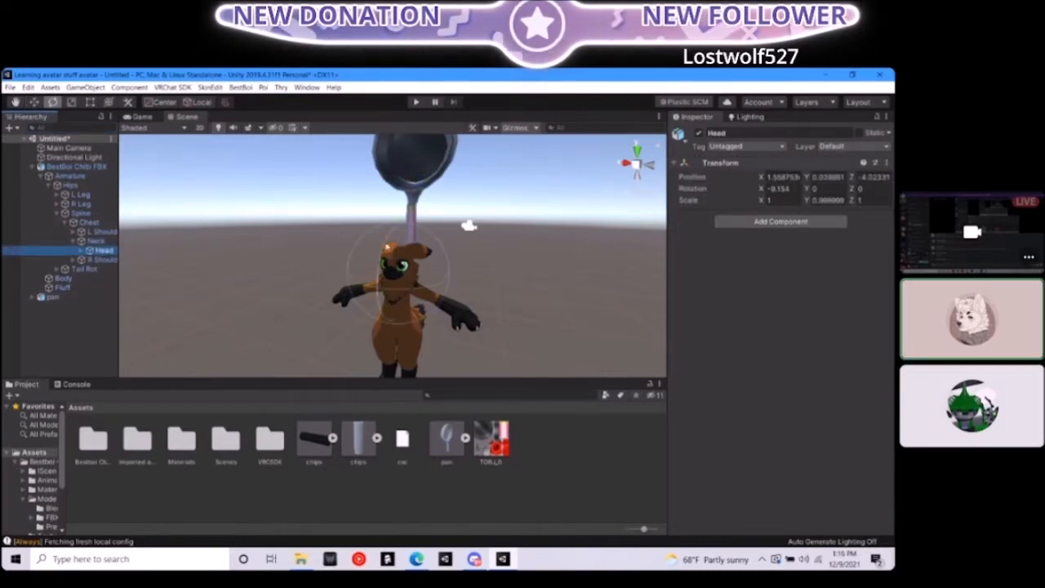
{"action": "left_click_drag", "start_coordinate": [393, 244], "coordinate": [330, 307]}
{"action": "key", "text": "ctrl+z"}
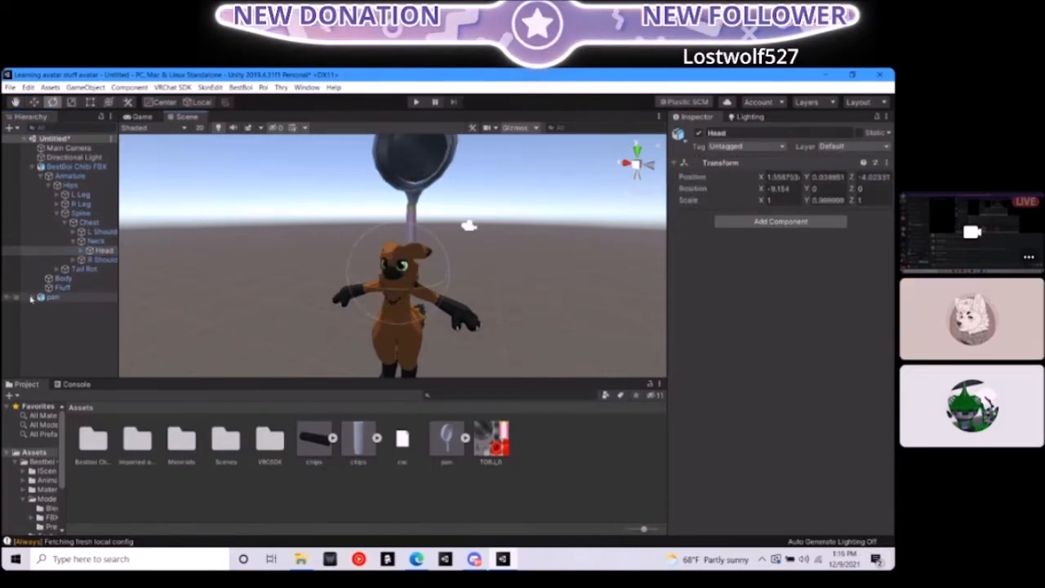
Turn the pan upside down above the avatar's head by setting its X rotation to 90
{"action": "left_click", "coordinate": [114, 296]}
{"action": "left_click_drag", "start_coordinate": [402, 149], "coordinate": [401, 206]}
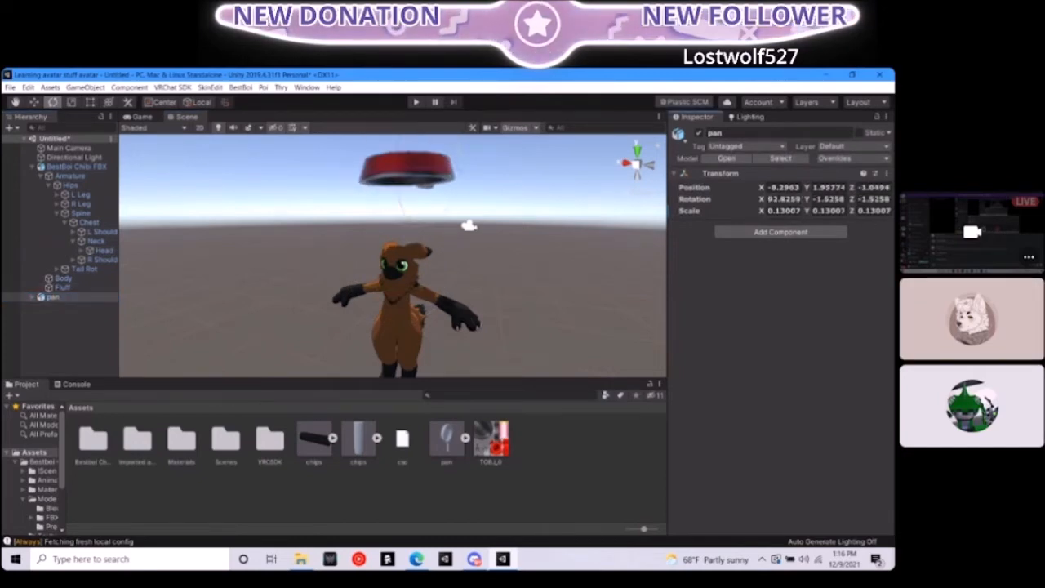
{"action": "type", "text": "90"}
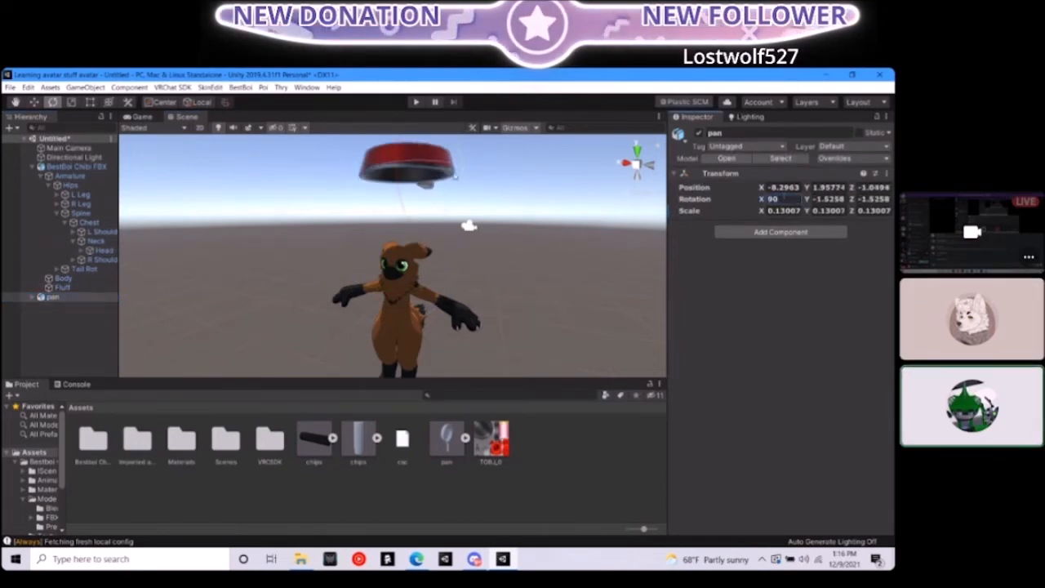
Scale the pan down to about 0.083 and lower it onto the avatar's head like a hat
{"action": "type", "text": "r"}
{"action": "left_click_drag", "start_coordinate": [413, 173], "coordinate": [398, 178]}
{"action": "key", "text": "w"}
{"action": "left_click_drag", "start_coordinate": [418, 221], "coordinate": [435, 284]}
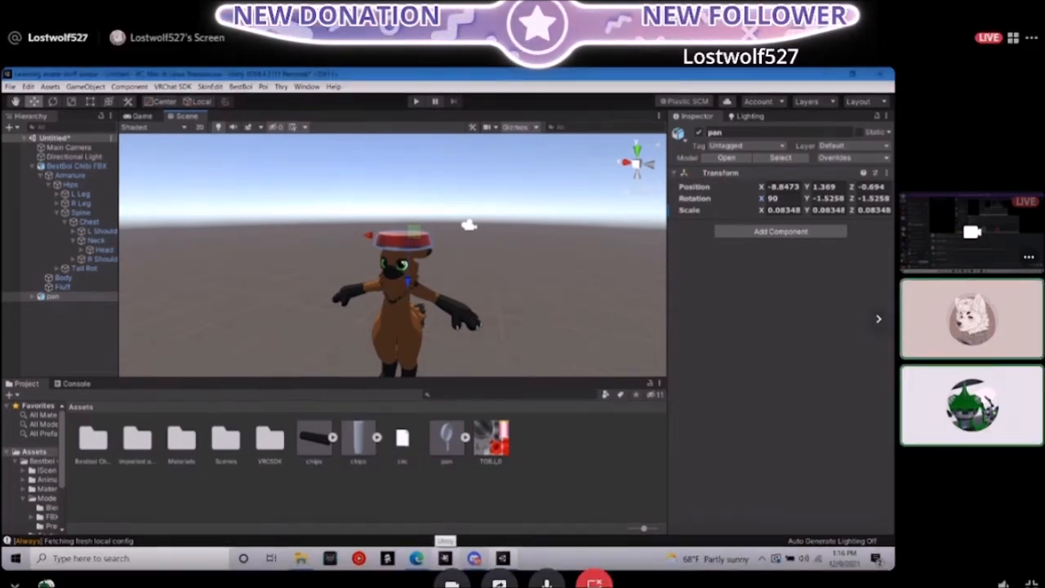
Parent the pan to the avatar's Head bone in the armature
{"action": "left_click", "coordinate": [58, 298]}
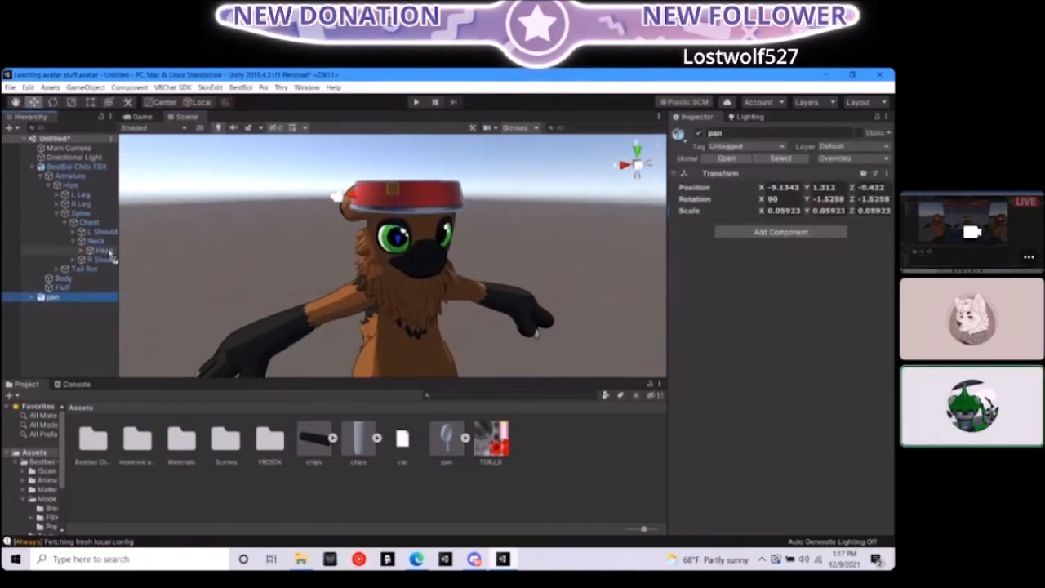
{"action": "left_click", "coordinate": [82, 250]}
{"action": "left_click_drag", "start_coordinate": [392, 285], "coordinate": [246, 282], "text": "alt"}
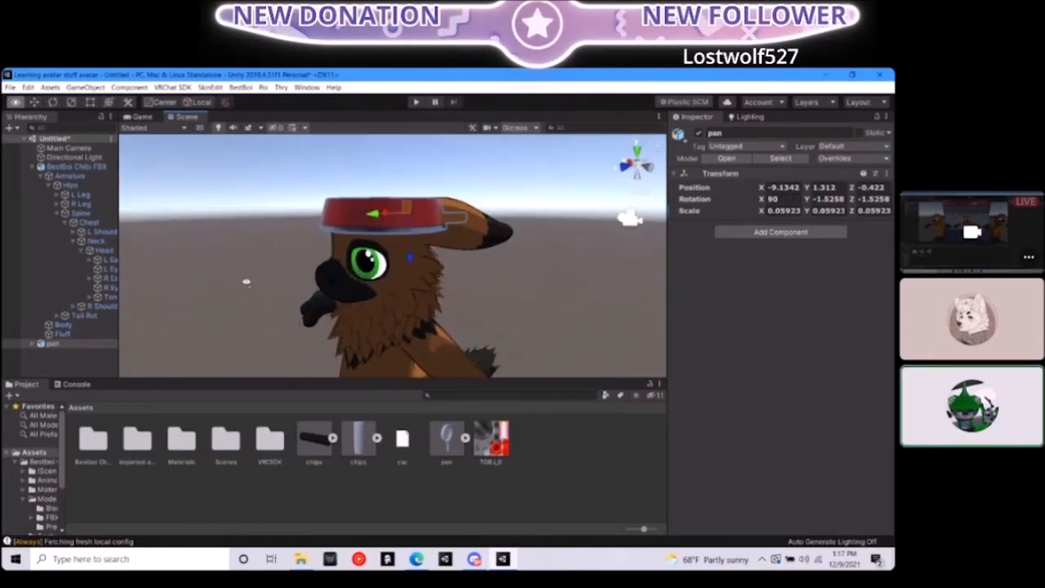
{"action": "left_click_drag", "start_coordinate": [359, 284], "coordinate": [405, 256], "text": "alt"}
{"action": "left_click_drag", "start_coordinate": [625, 210], "coordinate": [320, 349], "text": "alt"}
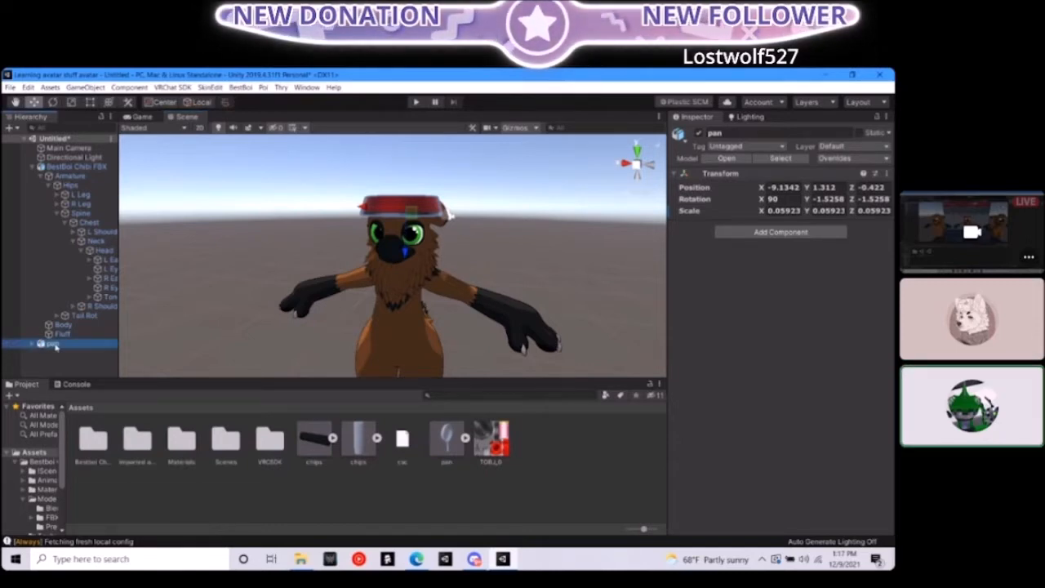
{"action": "left_click_drag", "start_coordinate": [95, 272], "coordinate": [100, 254]}
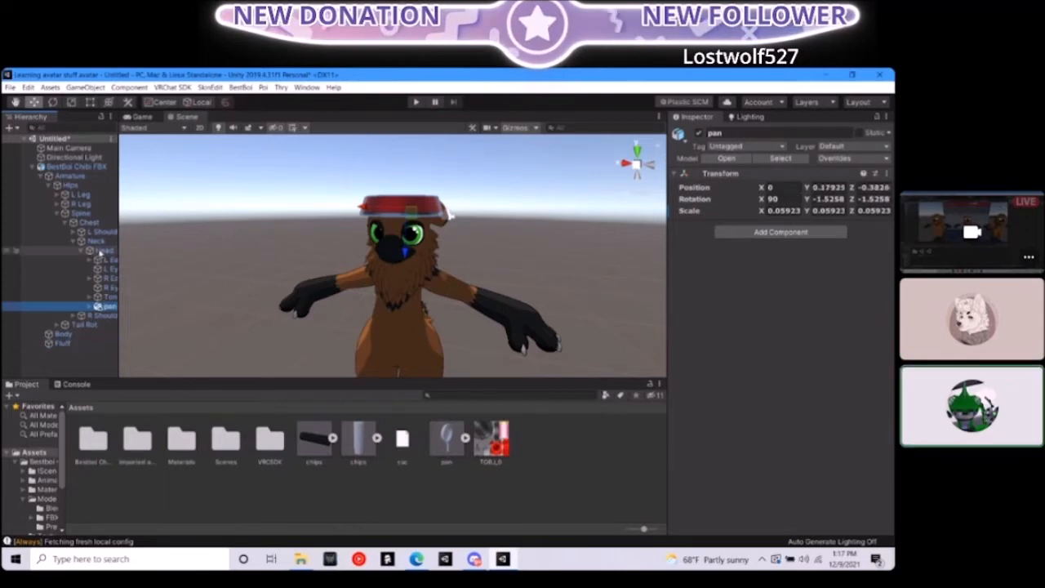
{"action": "left_click_drag", "start_coordinate": [450, 215], "coordinate": [324, 220], "text": "alt"}
{"action": "left_click_drag", "start_coordinate": [519, 299], "coordinate": [346, 280], "text": "alt"}
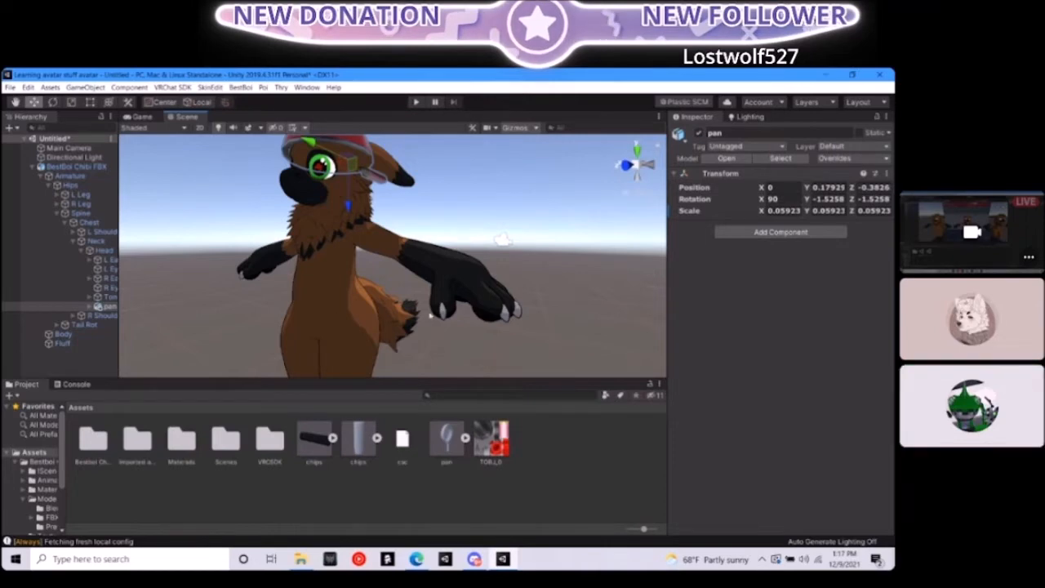
{"action": "left_click_drag", "start_coordinate": [508, 269], "coordinate": [541, 245], "text": "alt"}
{"action": "left_click_drag", "start_coordinate": [426, 308], "coordinate": [236, 303], "text": "alt"}
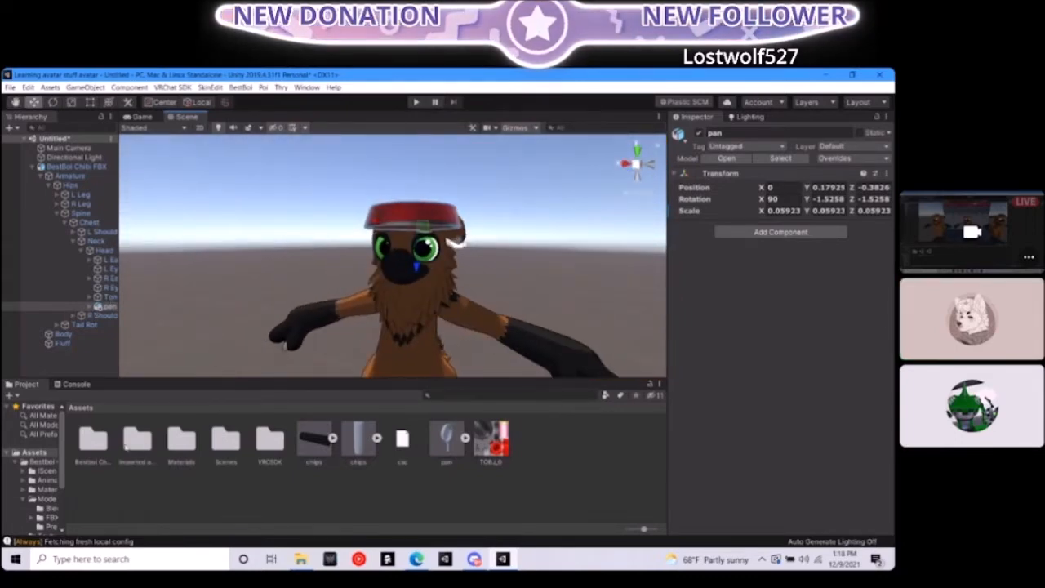
Set the smoothness of the TOBJ_0 material in the Materials folder to 0 and its metallic value to about 0.24
{"action": "double_click", "coordinate": [181, 441]}
{"action": "left_click", "coordinate": [93, 439]}
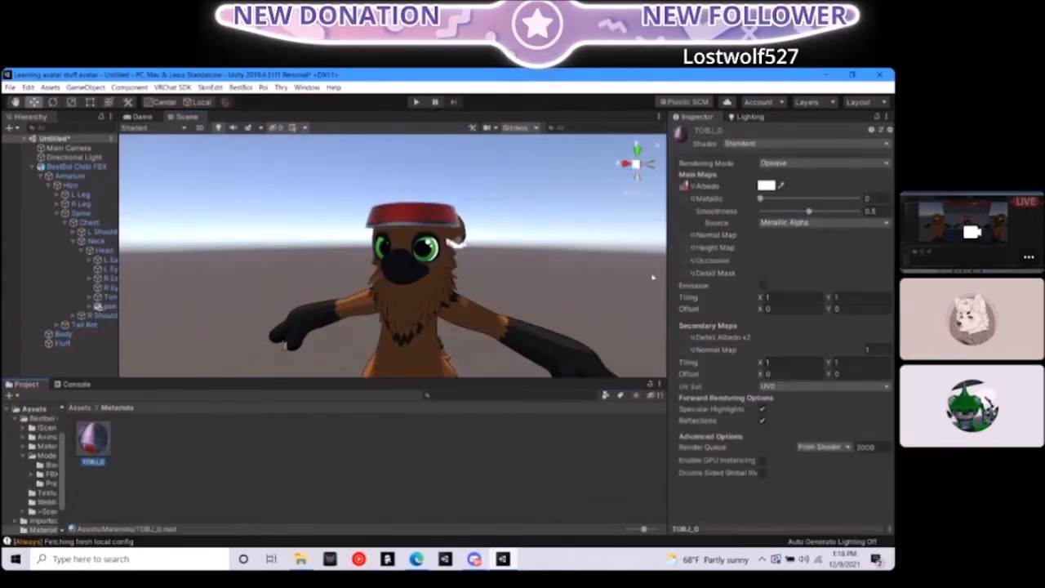
{"action": "left_click_drag", "start_coordinate": [809, 212], "coordinate": [760, 211]}
{"action": "left_click_drag", "start_coordinate": [653, 211], "coordinate": [606, 208], "text": "alt"}
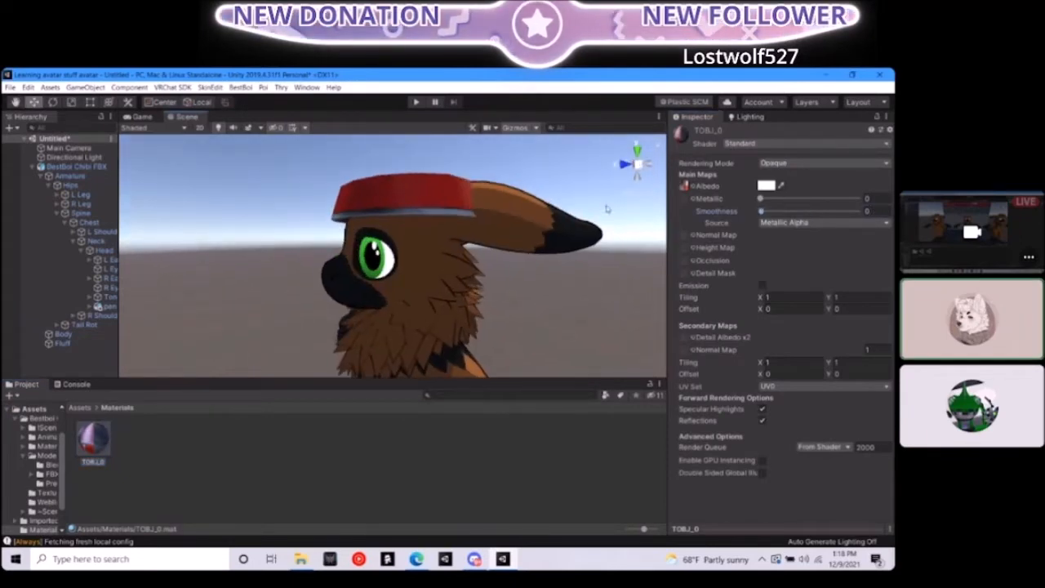
{"action": "left_click_drag", "start_coordinate": [563, 237], "coordinate": [432, 254], "text": "alt"}
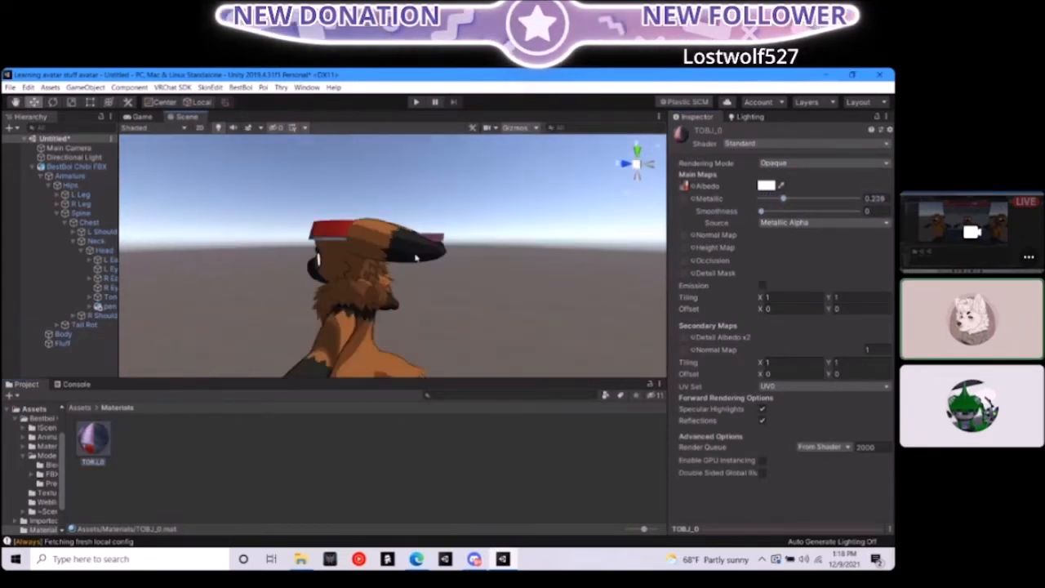
Check how the pan sits on the head from the side and select the avatar's root object
{"action": "left_click", "coordinate": [107, 306]}
{"action": "left_click_drag", "start_coordinate": [192, 278], "coordinate": [294, 271], "text": "alt"}
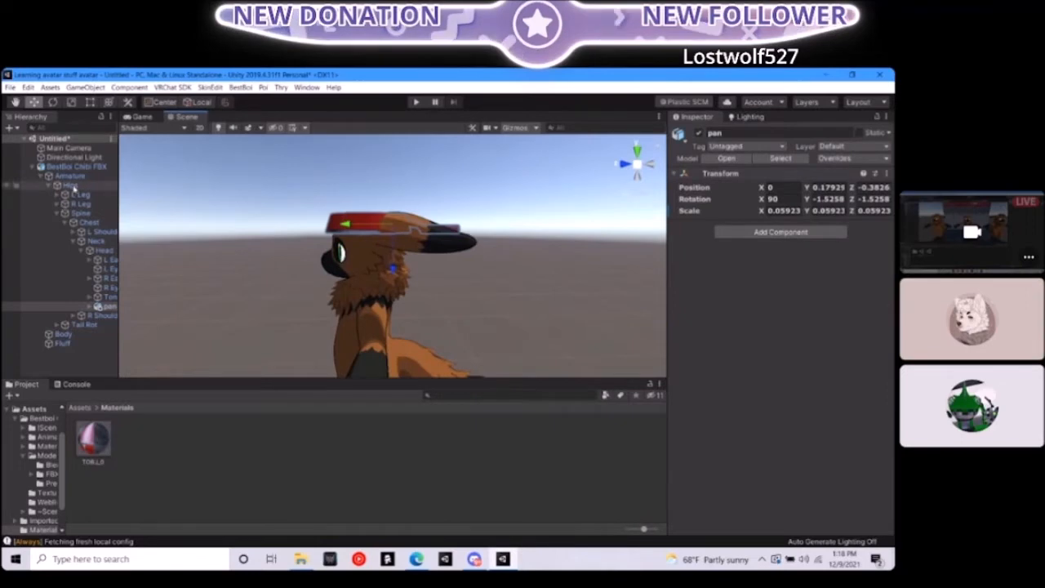
{"action": "left_click", "coordinate": [50, 167]}
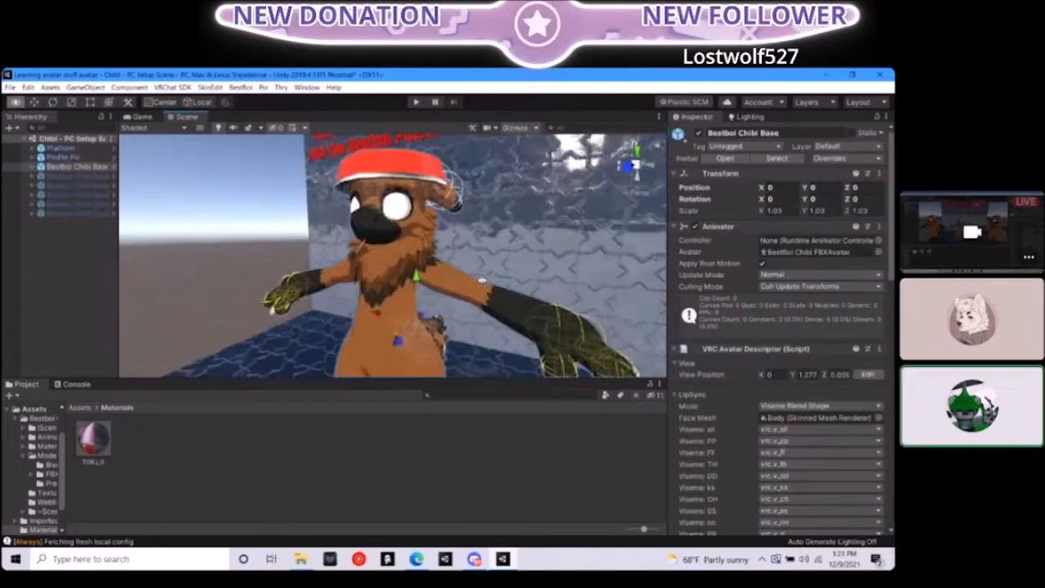
Expand the Bestboi Chibi Base armature and review its VRC Avatar Descriptor settings, including LipSync, Eye Look and Playable Layers
{"action": "left_click_drag", "start_coordinate": [506, 278], "coordinate": [482, 282], "text": "alt"}
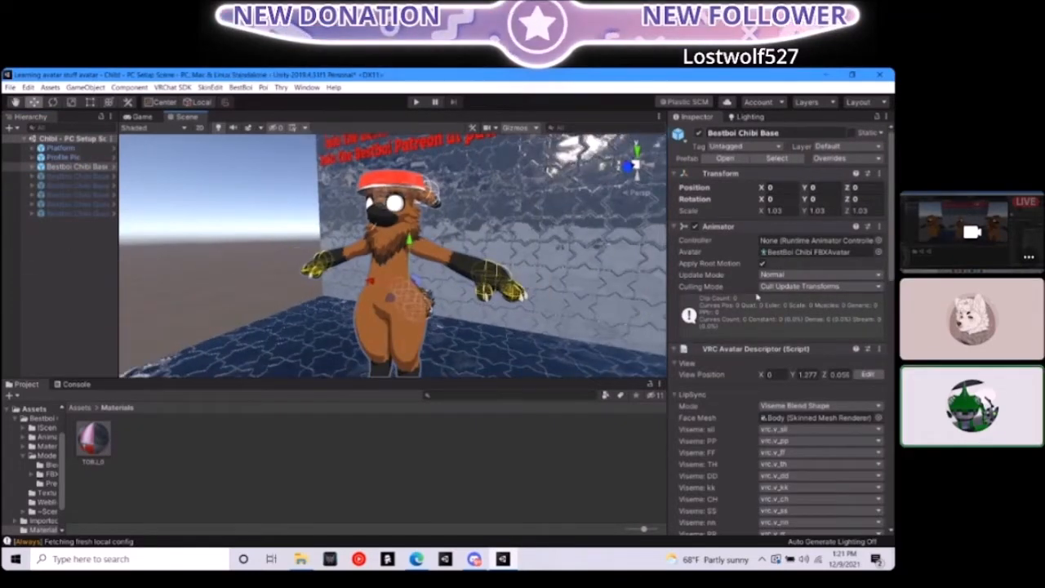
{"action": "left_click", "coordinate": [31, 165]}
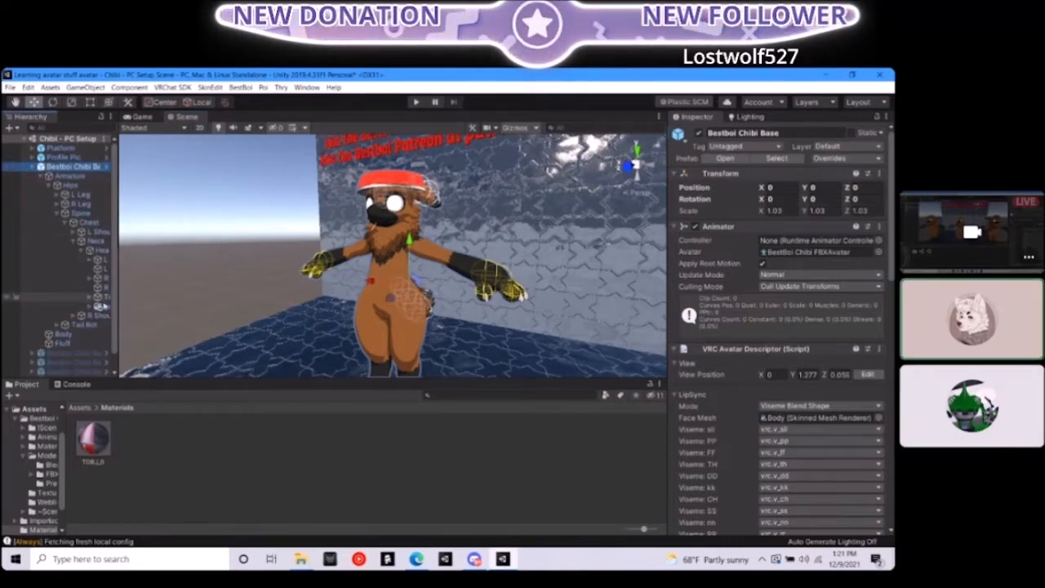
{"action": "scroll", "coordinate": [392, 276], "scroll_direction": "up", "scroll_amount": 3}
{"action": "left_click_drag", "start_coordinate": [392, 276], "coordinate": [367, 275], "text": "alt"}
{"action": "scroll", "coordinate": [732, 323], "scroll_direction": "down", "scroll_amount": 3}
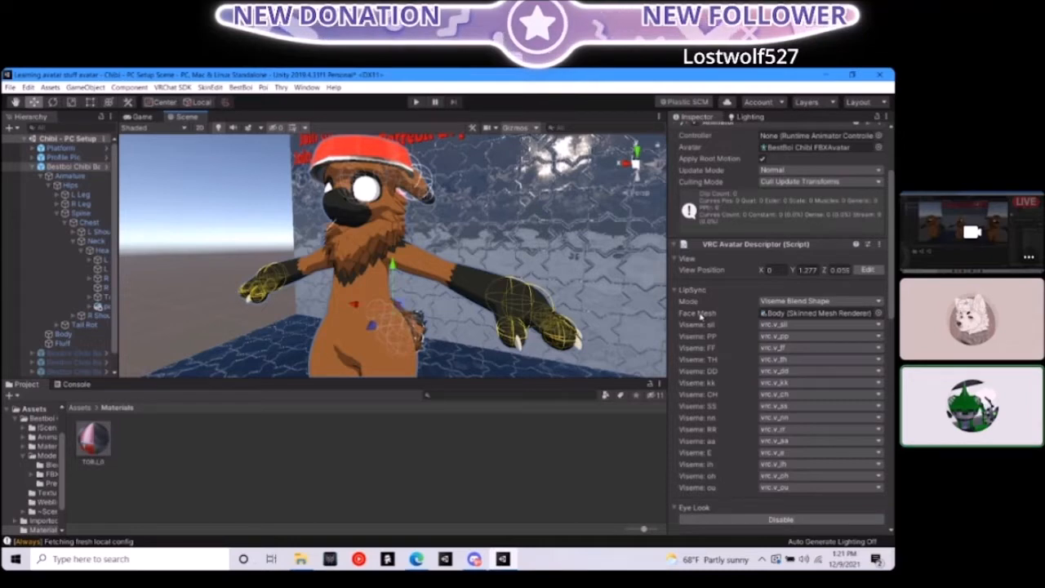
{"action": "scroll", "coordinate": [699, 316], "scroll_direction": "down", "scroll_amount": 9}
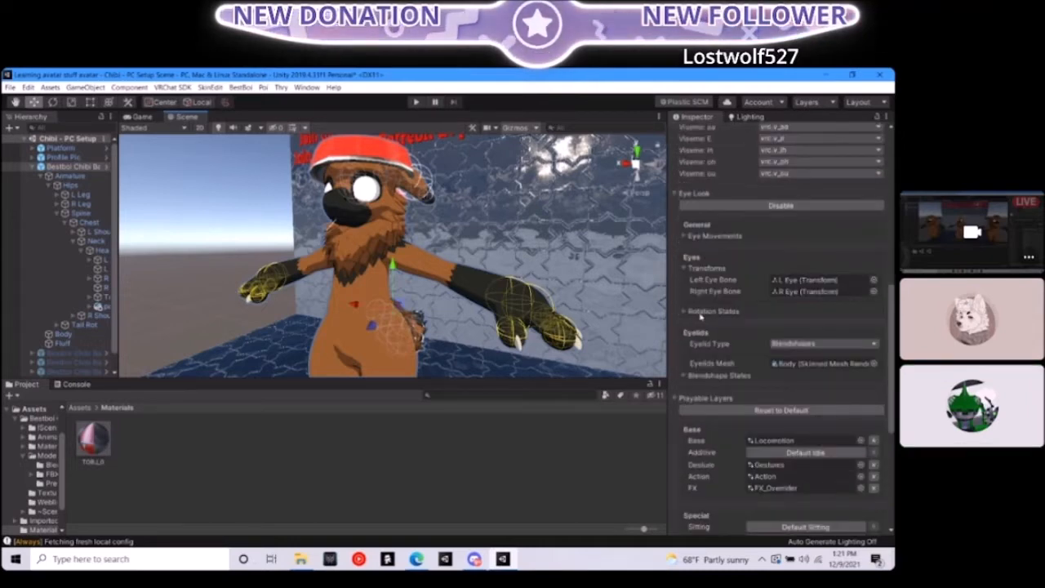
Locate the FX_Overrider controller assigned as the avatar's FX playable layer and open it in the Animator
{"action": "scroll", "coordinate": [700, 317], "scroll_direction": "down", "scroll_amount": 6}
{"action": "scroll", "coordinate": [699, 317], "scroll_direction": "down", "scroll_amount": 1}
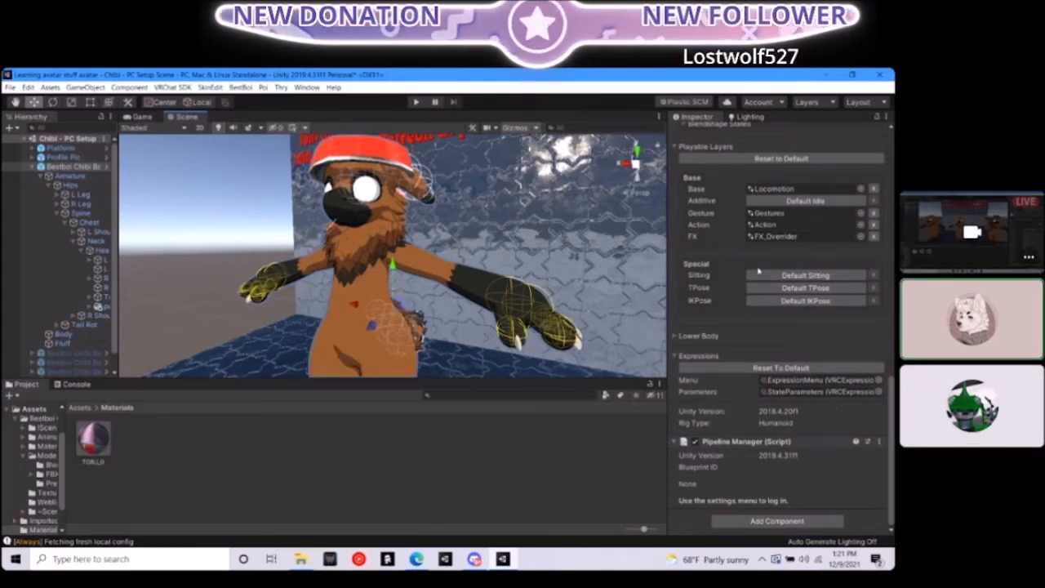
{"action": "left_click", "coordinate": [829, 237]}
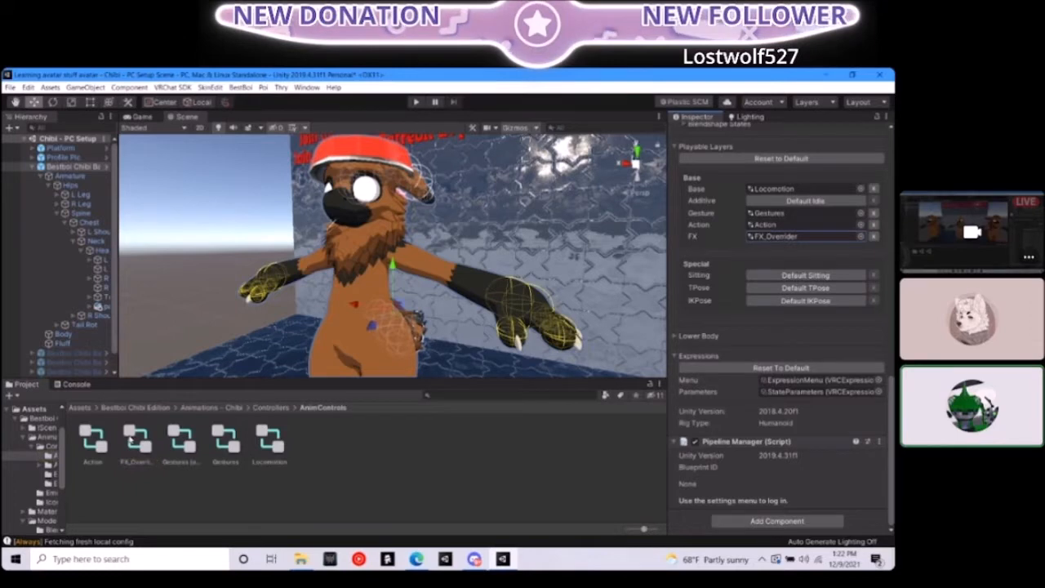
{"action": "double_click", "coordinate": [131, 441]}
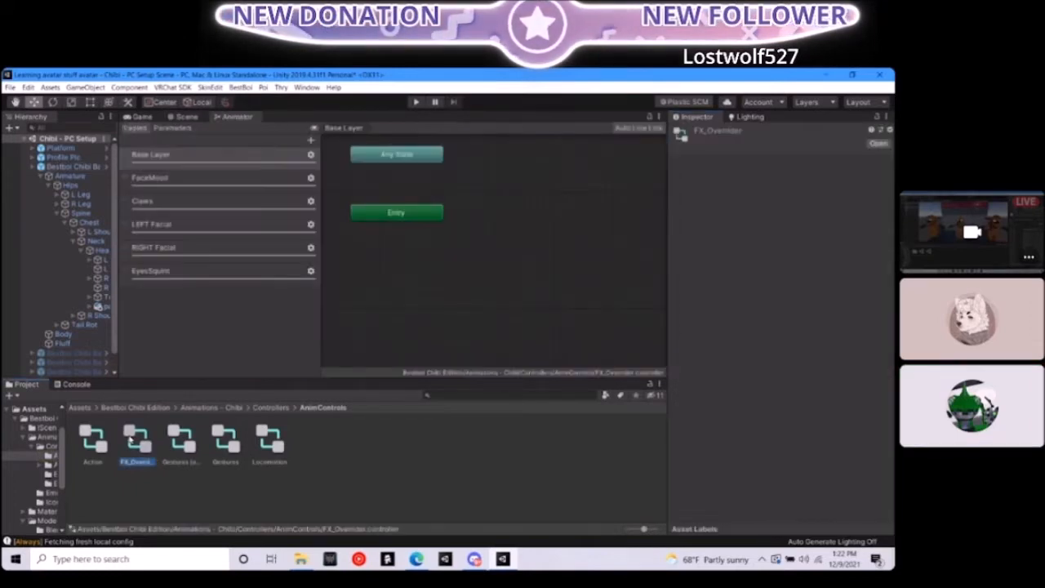
{"action": "scroll", "coordinate": [489, 255], "scroll_direction": "down", "scroll_amount": 2}
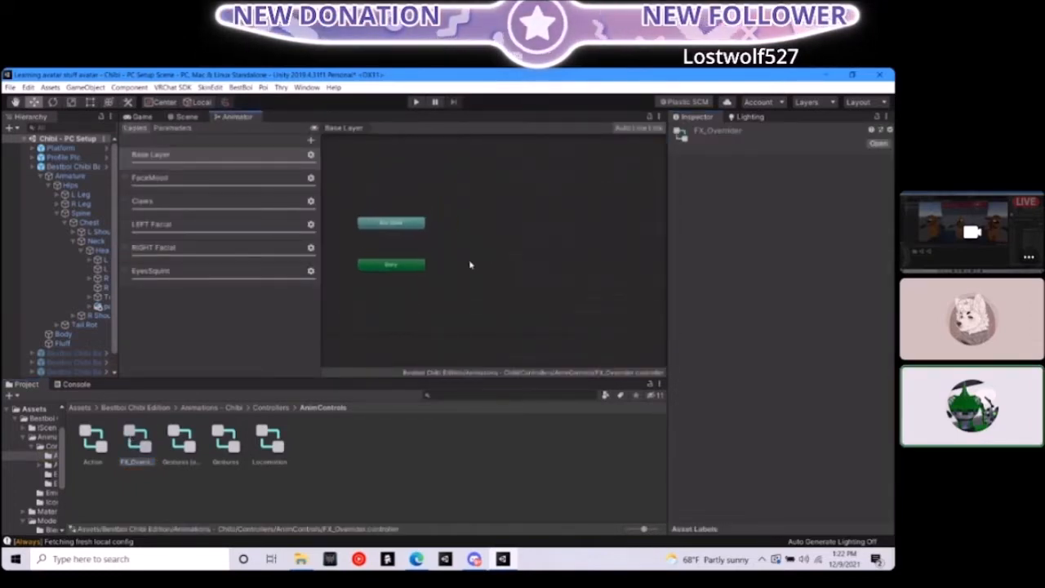
Review the FX_Overrider controller's parameters and its FaceMood, Claws and LEFT Facial layers
{"action": "left_click", "coordinate": [172, 128]}
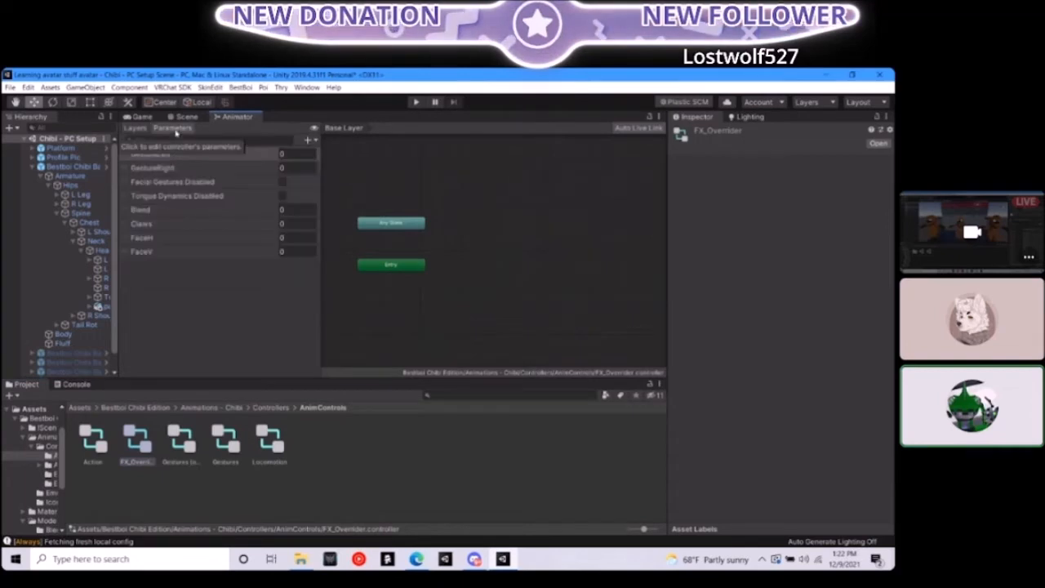
{"action": "left_click", "coordinate": [135, 129]}
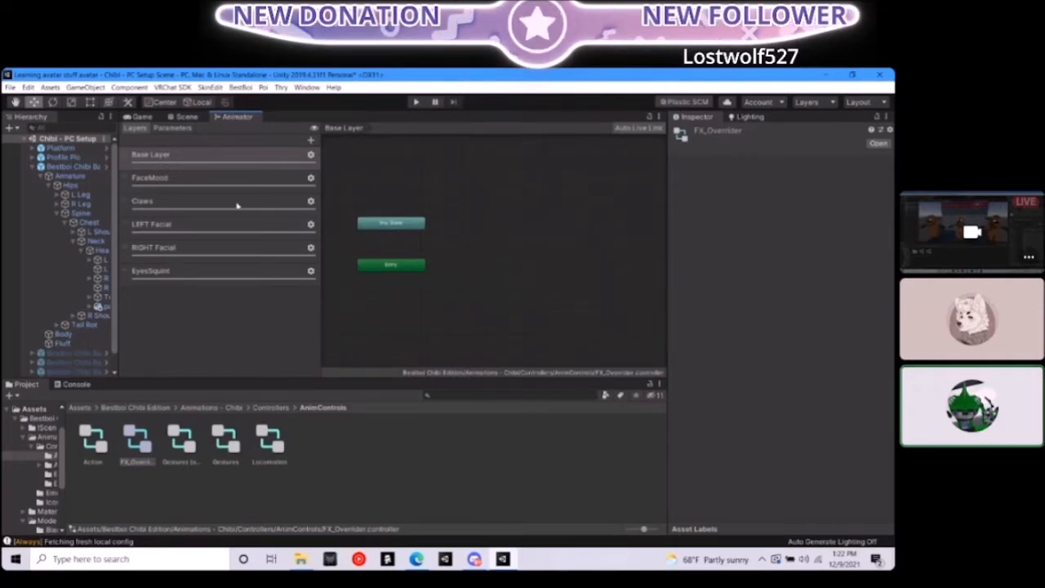
{"action": "left_click", "coordinate": [192, 185]}
{"action": "left_click", "coordinate": [210, 203]}
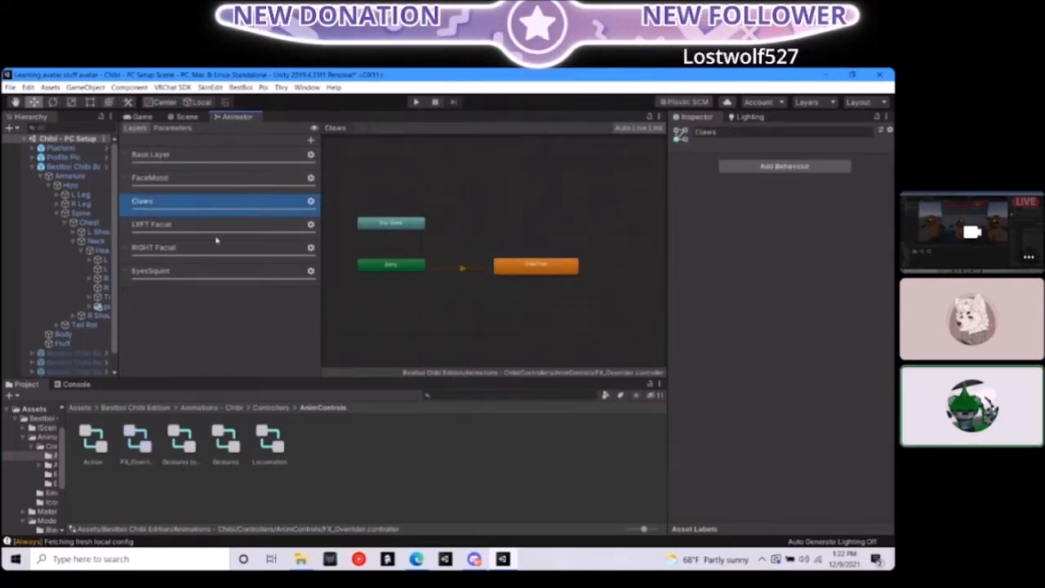
{"action": "left_click", "coordinate": [217, 232]}
{"action": "left_click", "coordinate": [209, 205]}
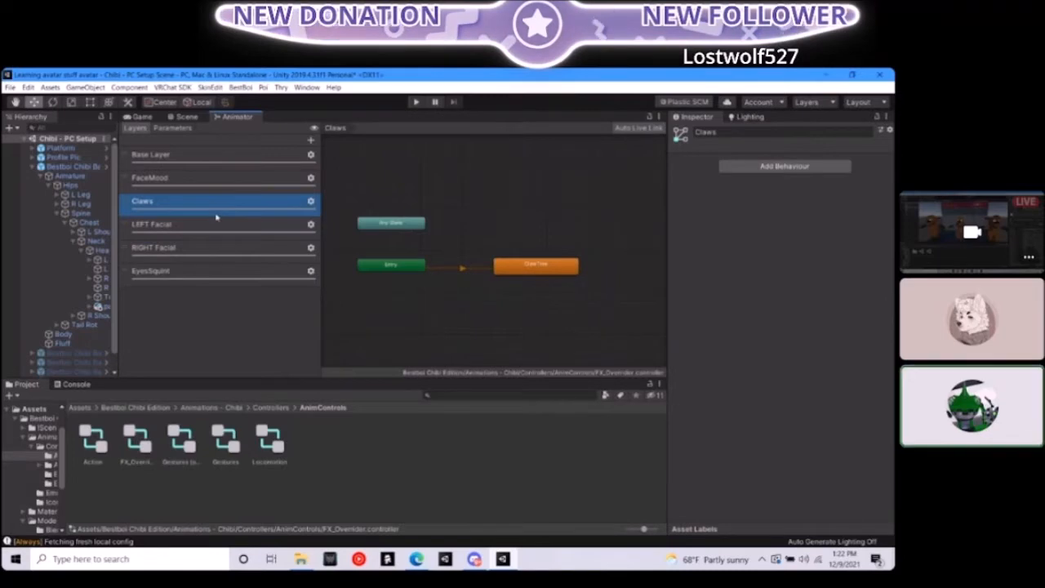
Inspect the EM Smiling state in the LEFT Facial layer and locate its motion clip in the project
{"action": "left_click", "coordinate": [228, 233]}
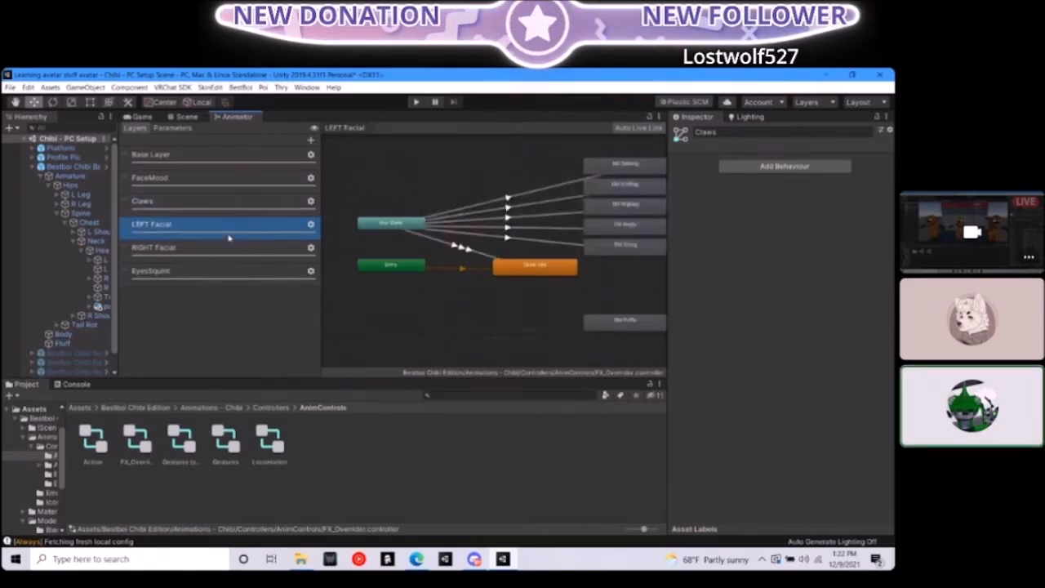
{"action": "middle_click_drag", "start_coordinate": [519, 321], "coordinate": [426, 343]}
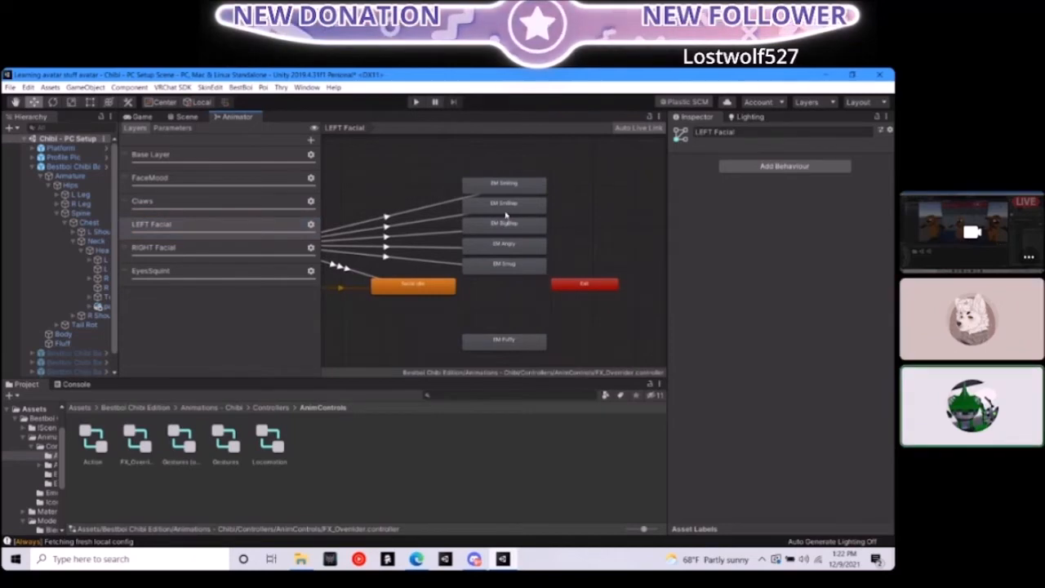
{"action": "left_click", "coordinate": [506, 184]}
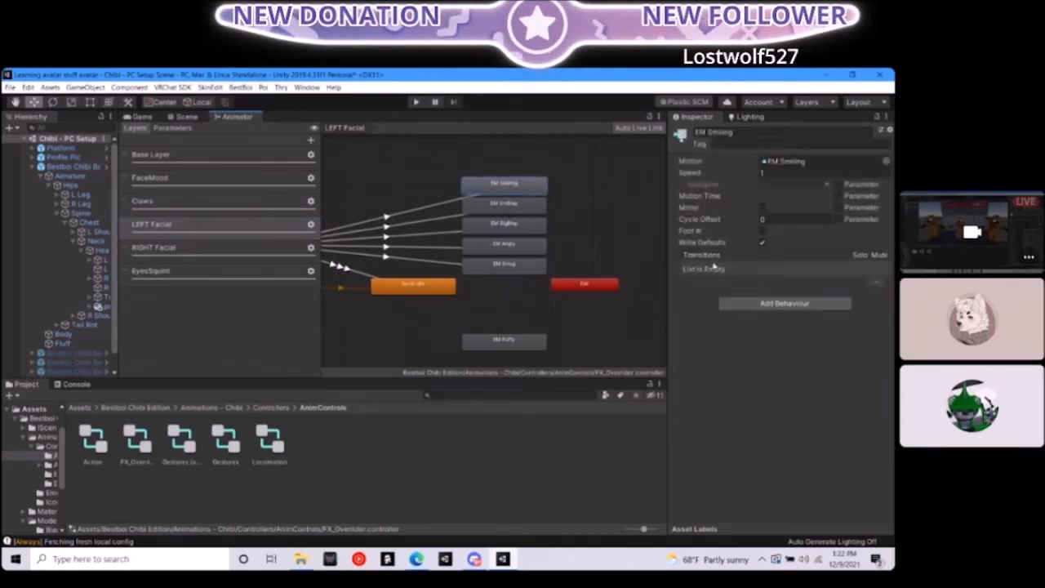
{"action": "left_click", "coordinate": [784, 161]}
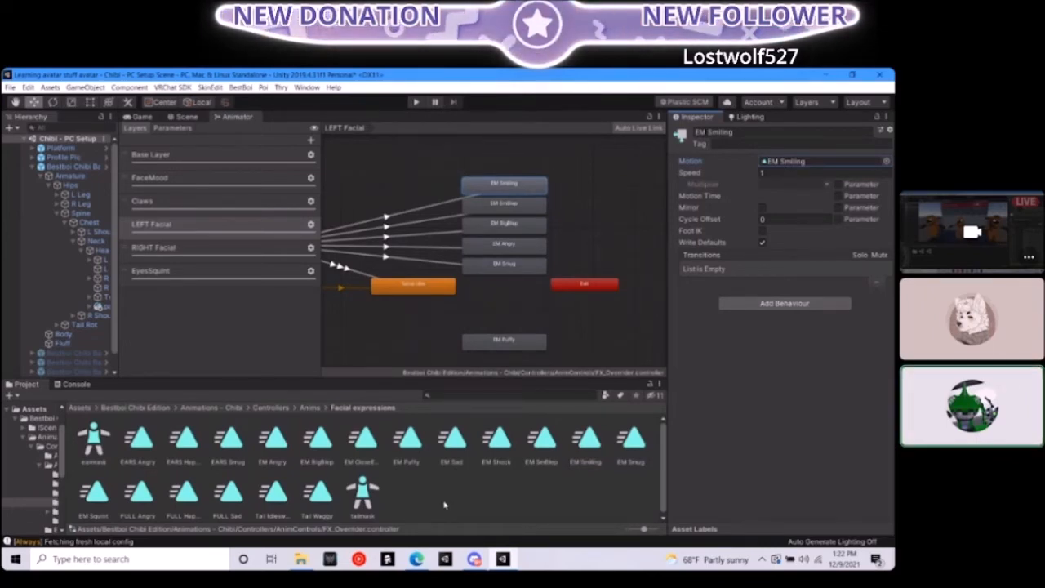
Create a new animation clip named Panhat in the controllers' Anims folder
{"action": "left_click", "coordinate": [310, 407]}
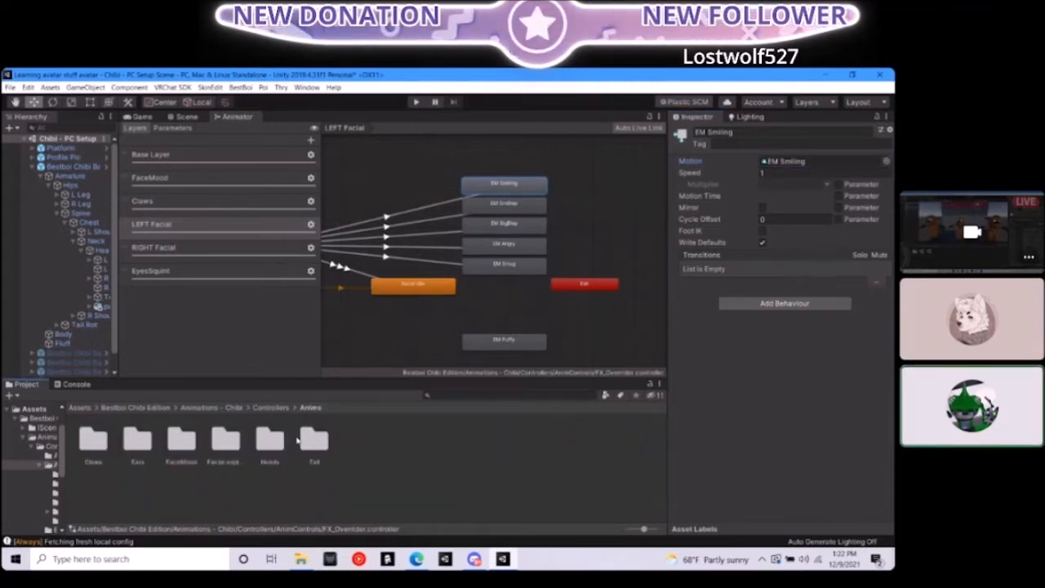
{"action": "right_click", "coordinate": [369, 446]}
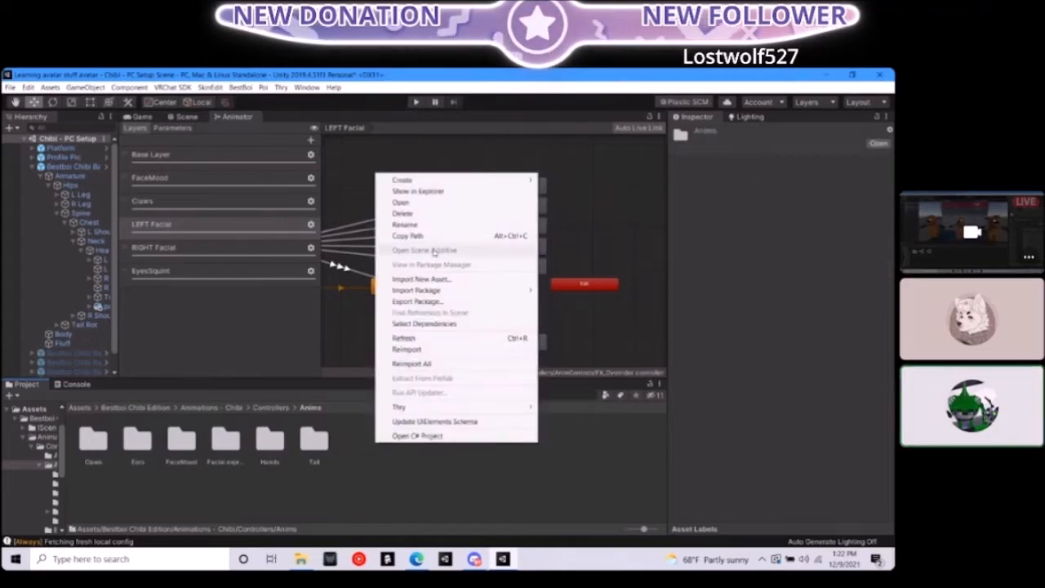
{"action": "mouse_move", "coordinate": [405, 180]}
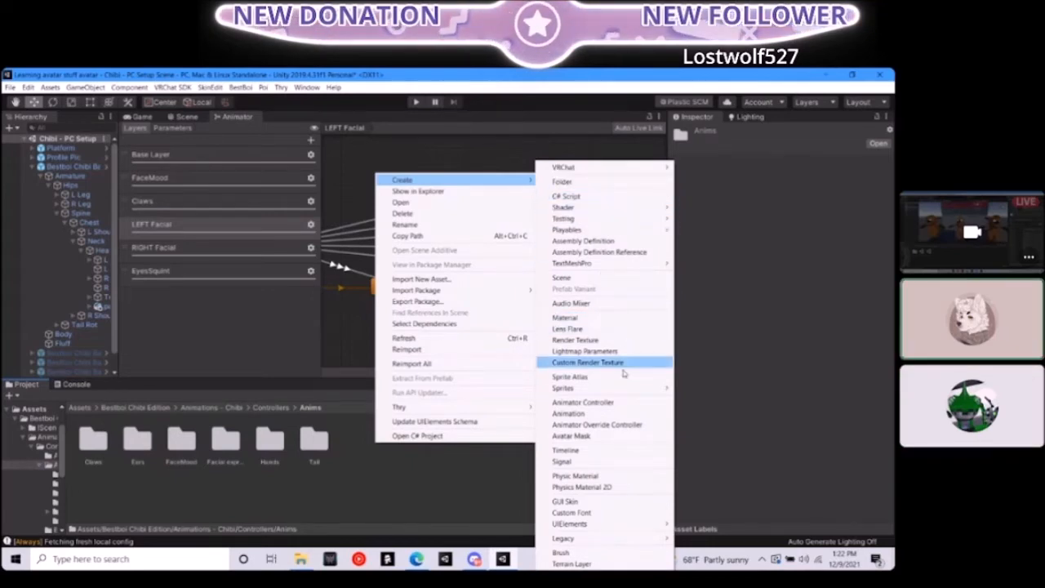
{"action": "left_click", "coordinate": [609, 415]}
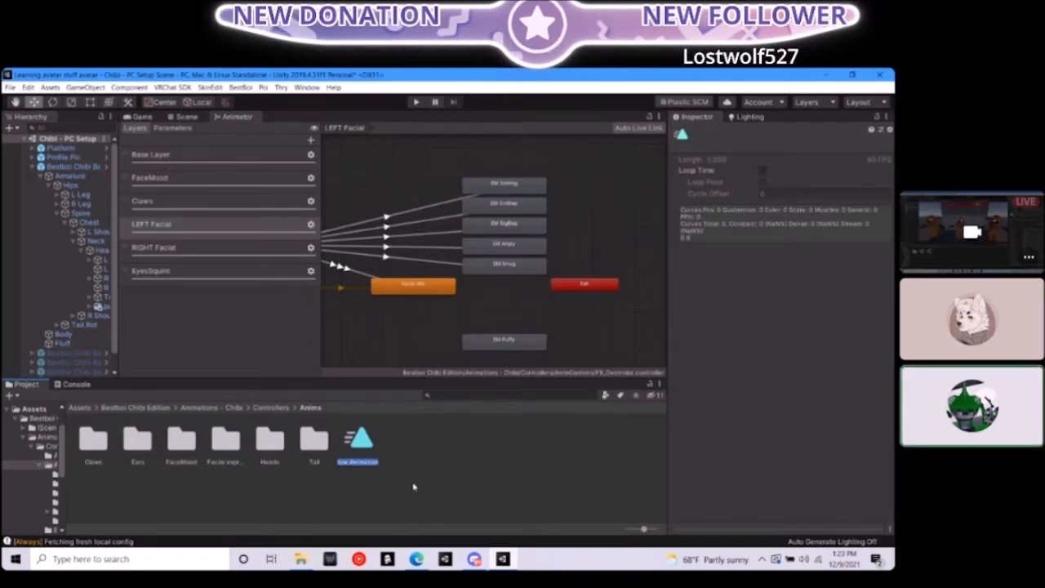
{"action": "type", "text": "Paentmd"}
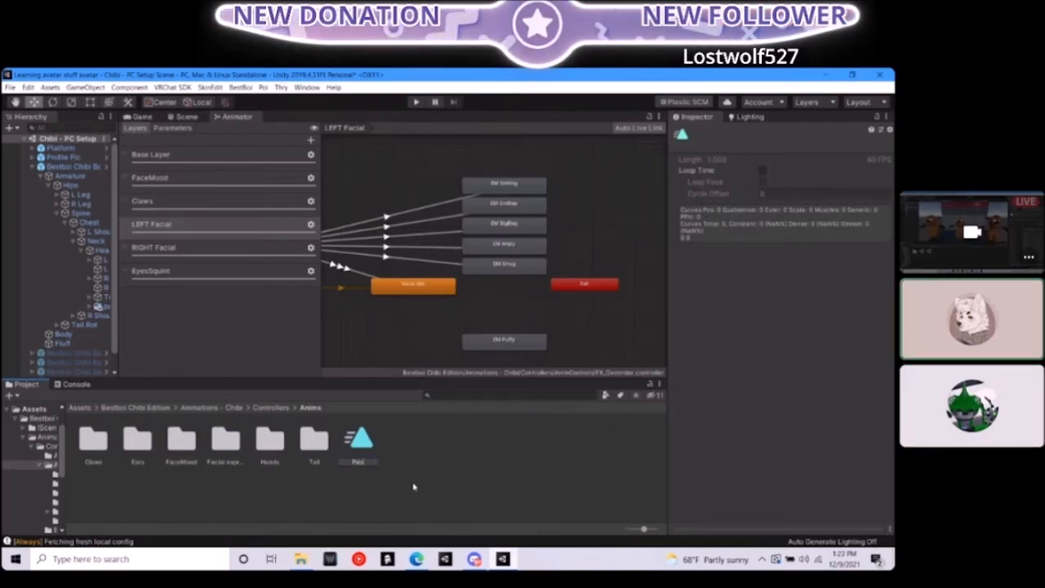
{"action": "type", "text": "ful"}
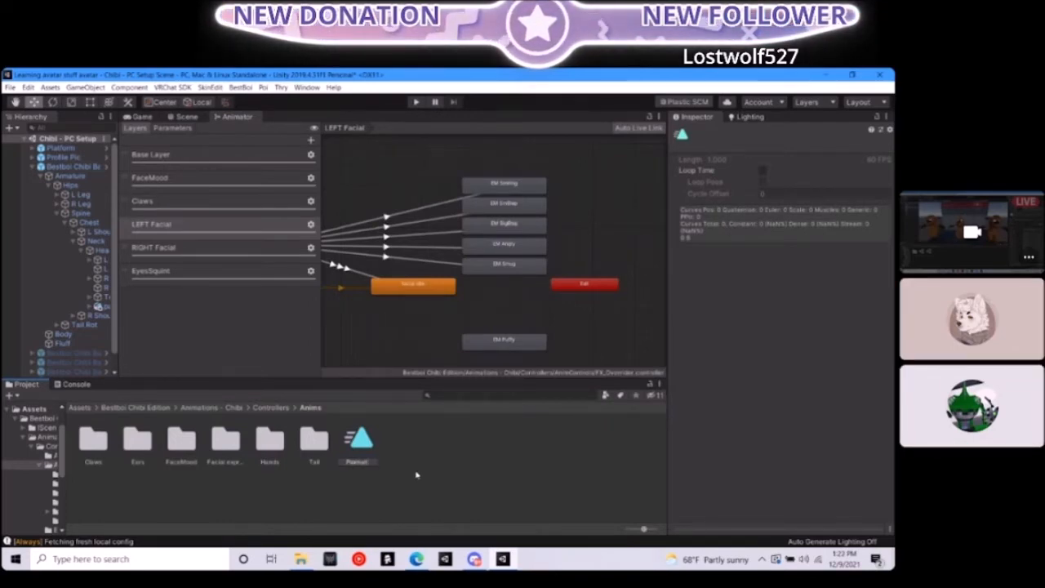
{"action": "key", "text": "Return"}
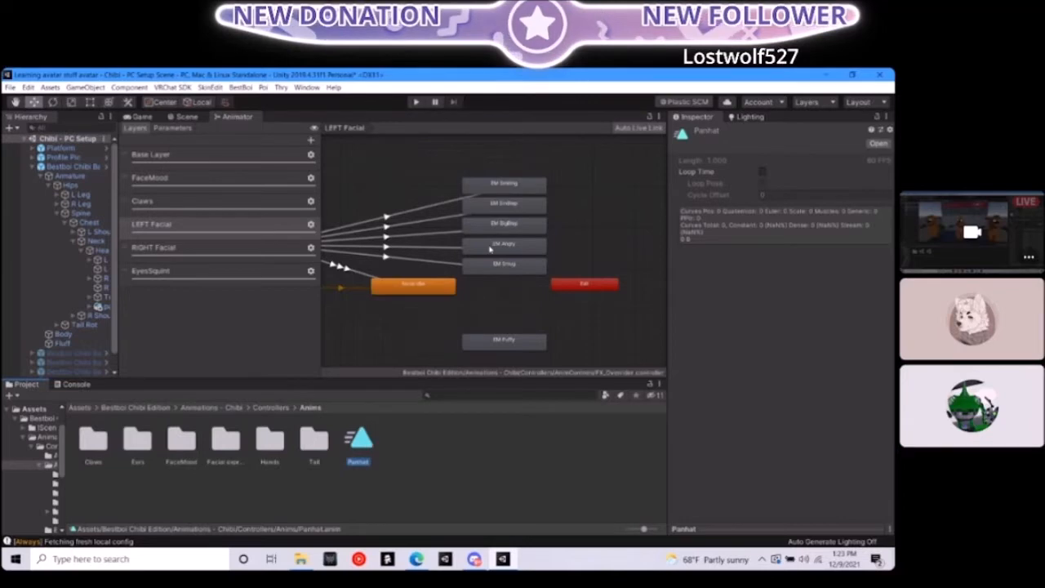
Assign the Panhat clip to the Bestboi Chibi Base avatar and position its state in the new controller's Base Layer
{"action": "left_click", "coordinate": [527, 184]}
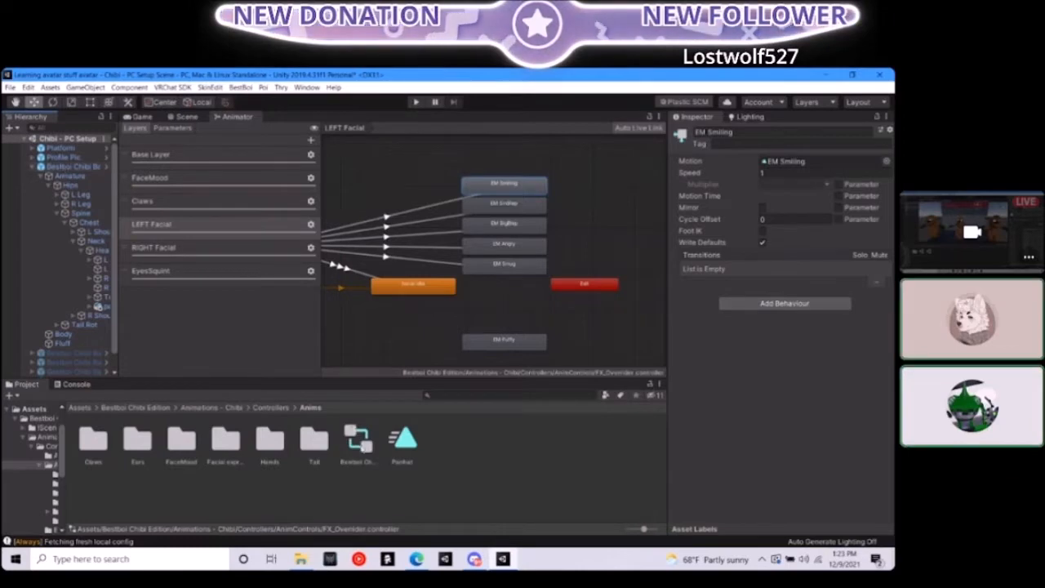
{"action": "left_click", "coordinate": [63, 183]}
{"action": "left_click", "coordinate": [73, 166]}
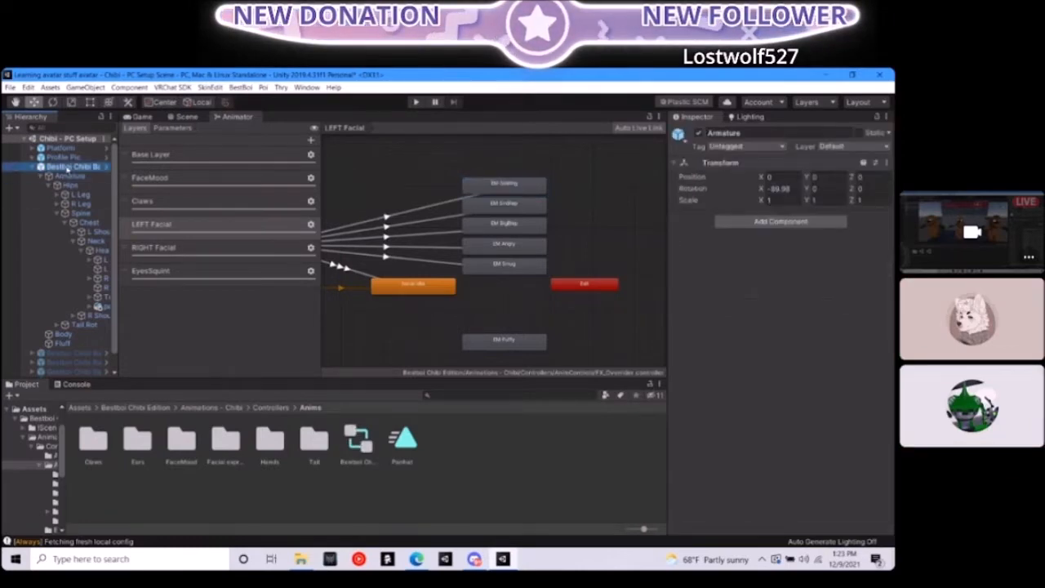
{"action": "left_click_drag", "start_coordinate": [416, 229], "coordinate": [471, 260]}
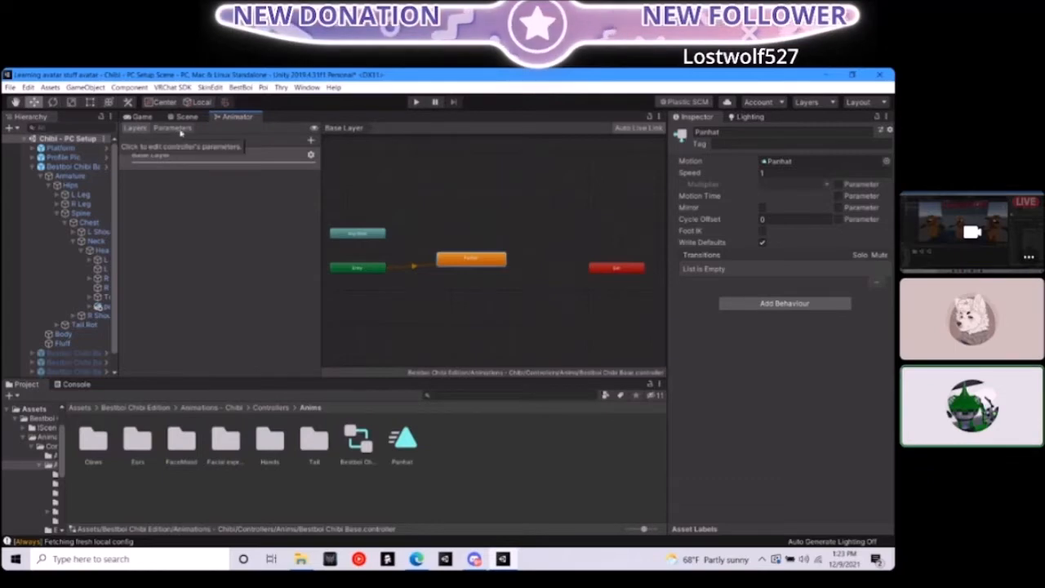
Open the Animation window and dock it beside the Project and Console windows
{"action": "left_click", "coordinate": [306, 86]}
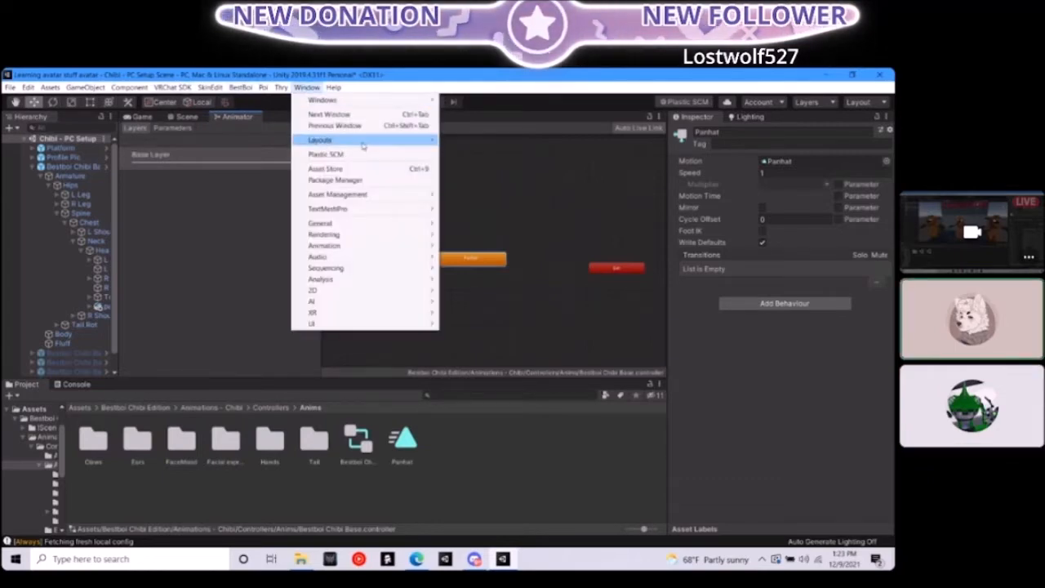
{"action": "mouse_move", "coordinate": [412, 244]}
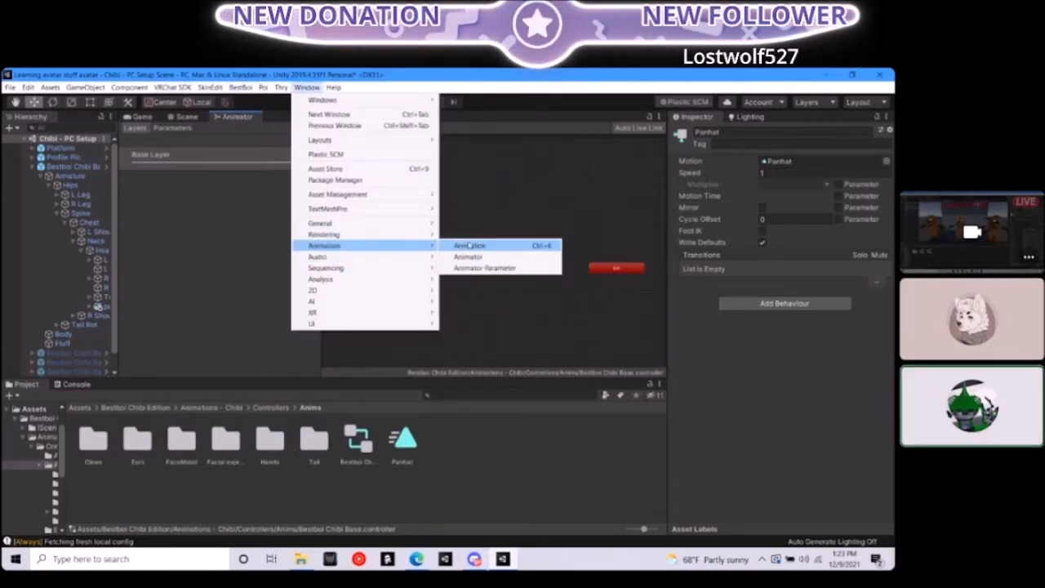
{"action": "left_click", "coordinate": [530, 246]}
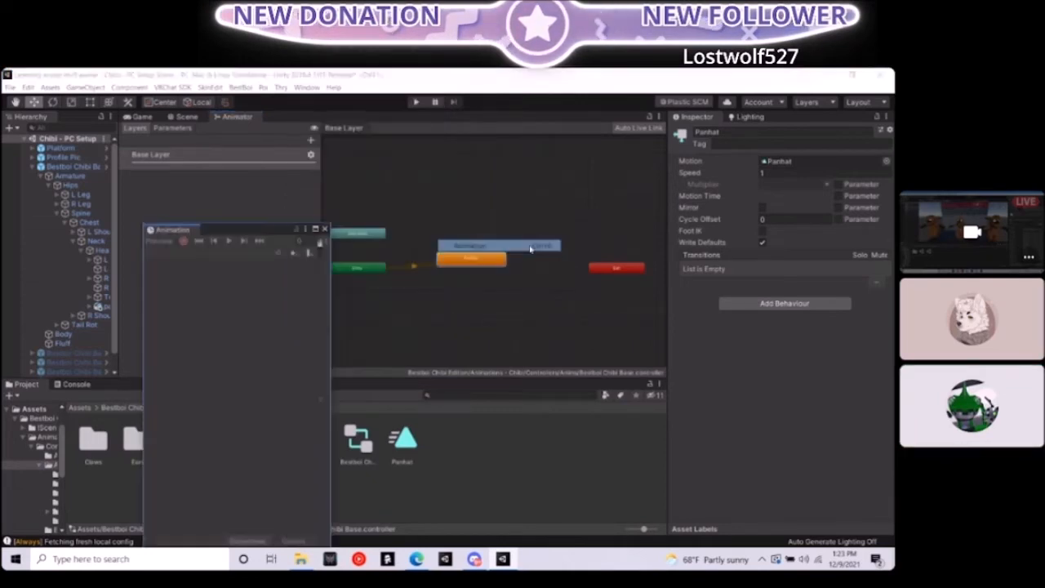
{"action": "left_click_drag", "start_coordinate": [231, 220], "coordinate": [122, 388]}
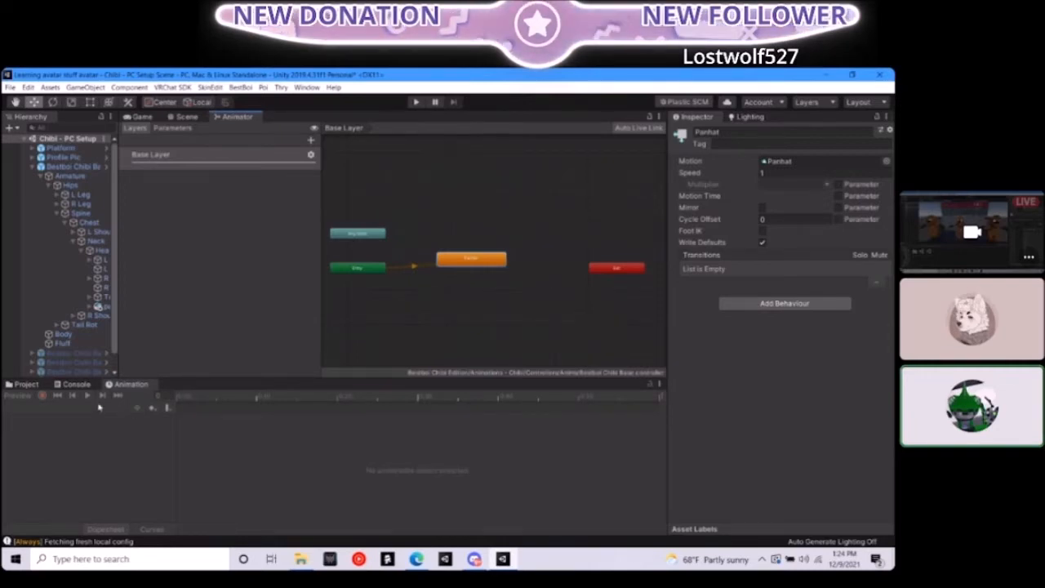
Select the avatar's root object, lock the Animation window on its Panhat clip and start recording
{"action": "left_click", "coordinate": [72, 165]}
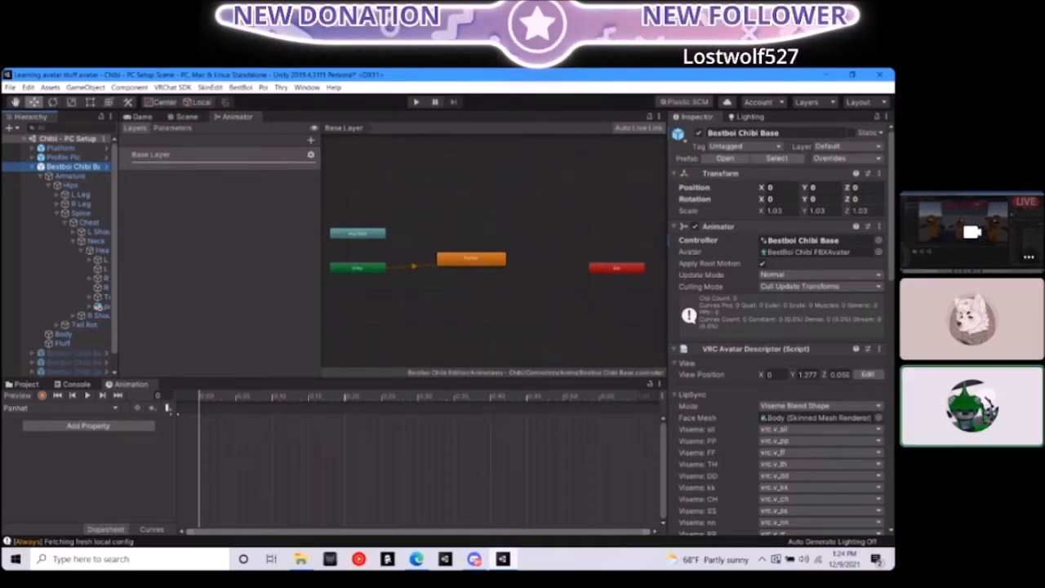
{"action": "left_click", "coordinate": [654, 383]}
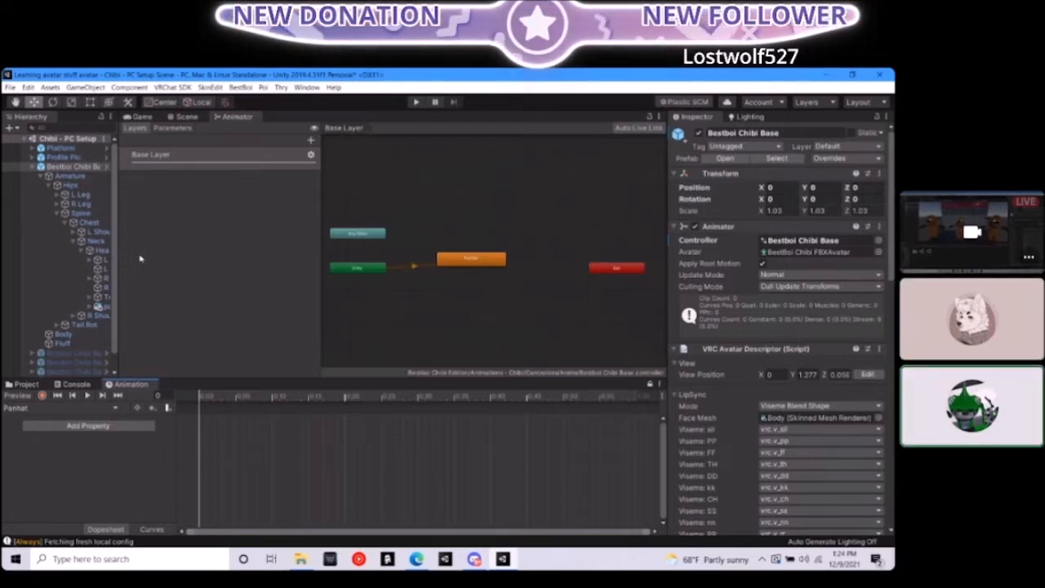
{"action": "left_click", "coordinate": [42, 395]}
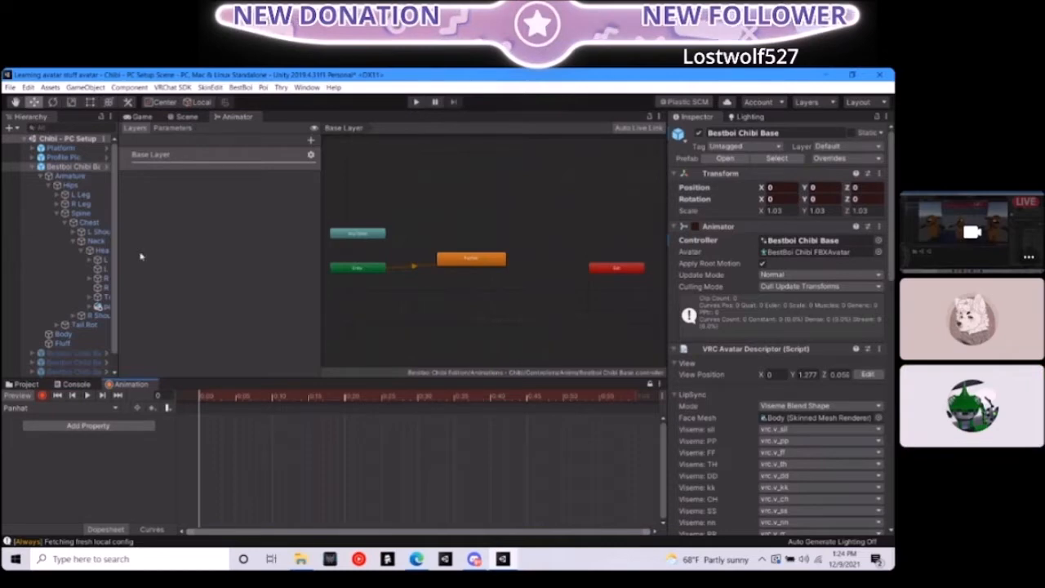
Record the pan object's active state as enabled at frame 0 of the Panhat clip
{"action": "scroll", "coordinate": [98, 273], "scroll_direction": "down", "scroll_amount": 1}
{"action": "left_click", "coordinate": [104, 288]}
{"action": "left_click", "coordinate": [92, 289]}
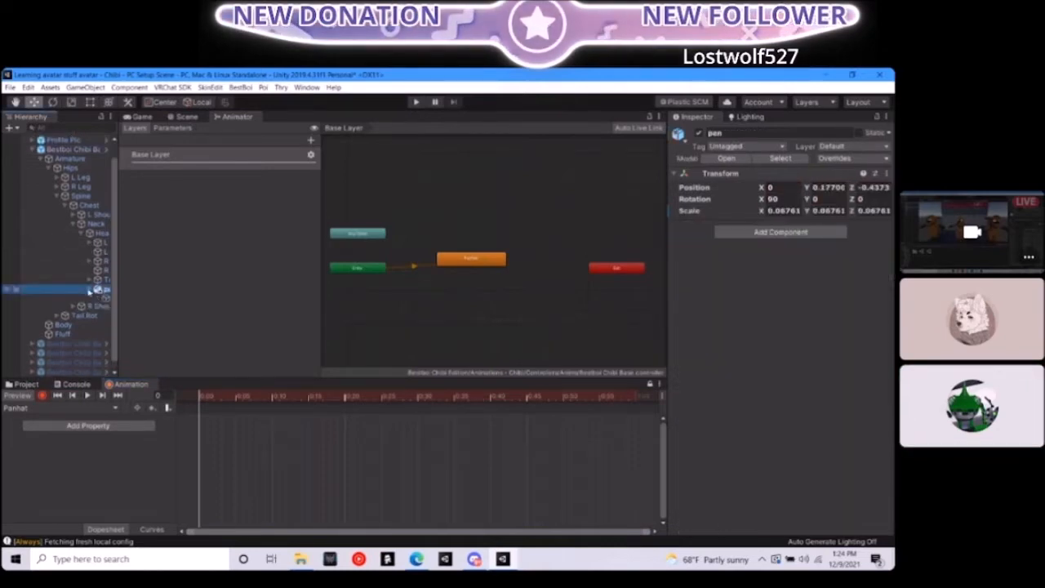
{"action": "left_click", "coordinate": [104, 299]}
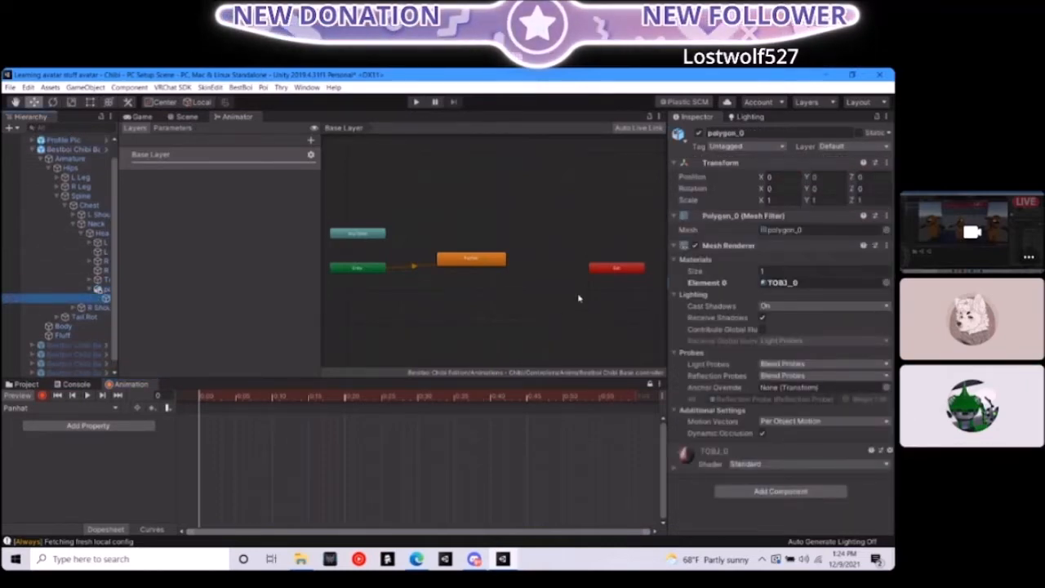
{"action": "left_click", "coordinate": [142, 315]}
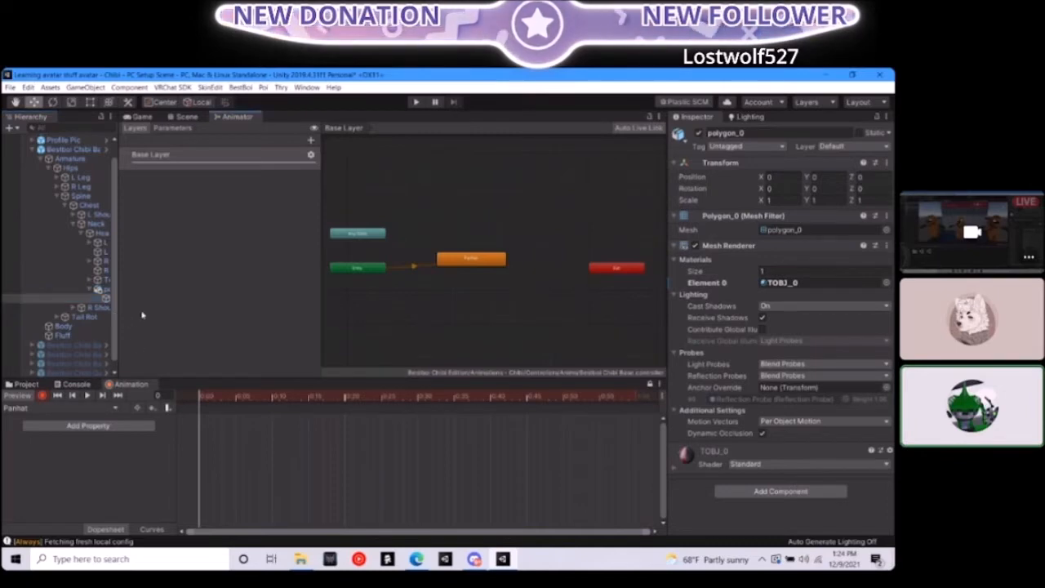
{"action": "left_click", "coordinate": [102, 290]}
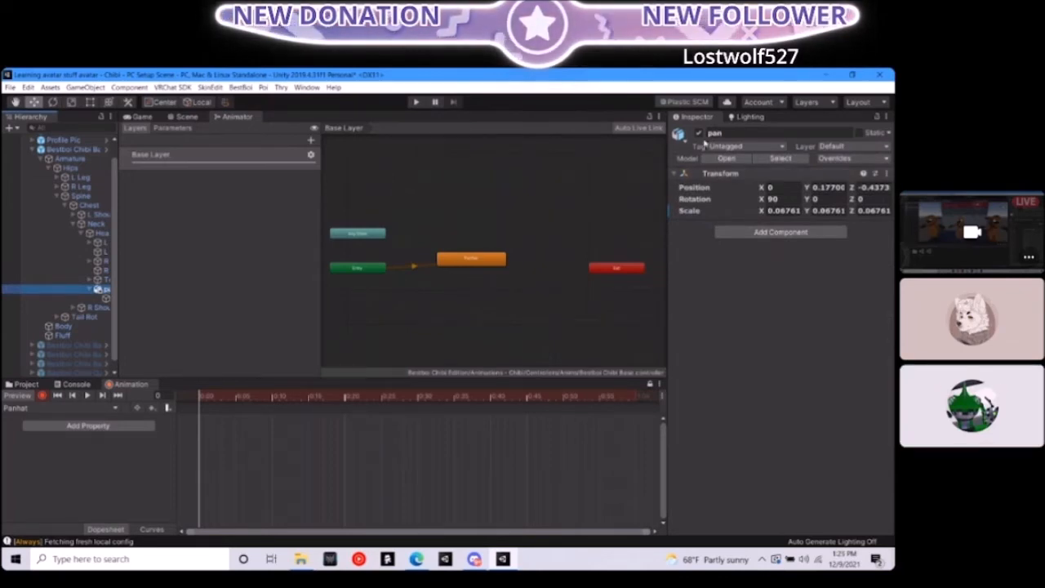
{"action": "left_click", "coordinate": [698, 133]}
{"action": "left_click", "coordinate": [699, 133]}
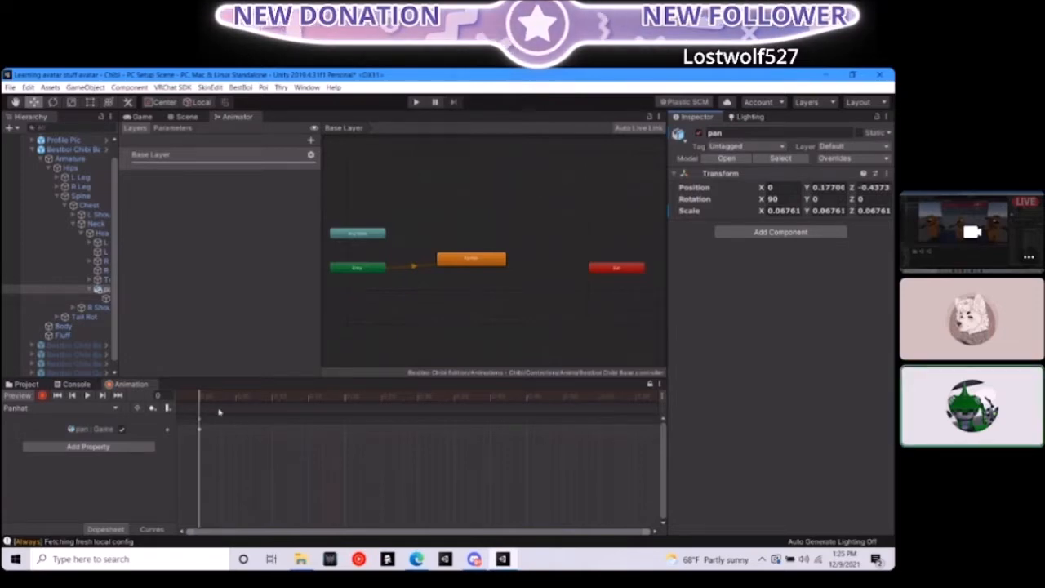
{"action": "mouse_move", "coordinate": [202, 399]}
{"action": "left_mouse_down"}
{"action": "mouse_move", "coordinate": [216, 399]}
{"action": "mouse_move", "coordinate": [196, 400]}
{"action": "left_mouse_up"}
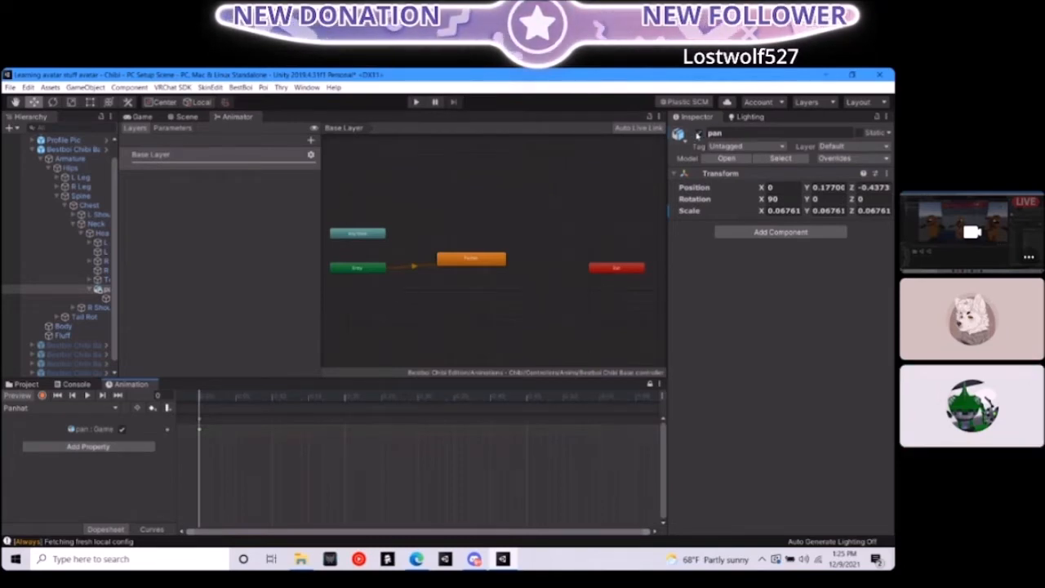
Turn off the Panhat clip's preview mode and disable the pan object by default in the scene
{"action": "left_click", "coordinate": [98, 290]}
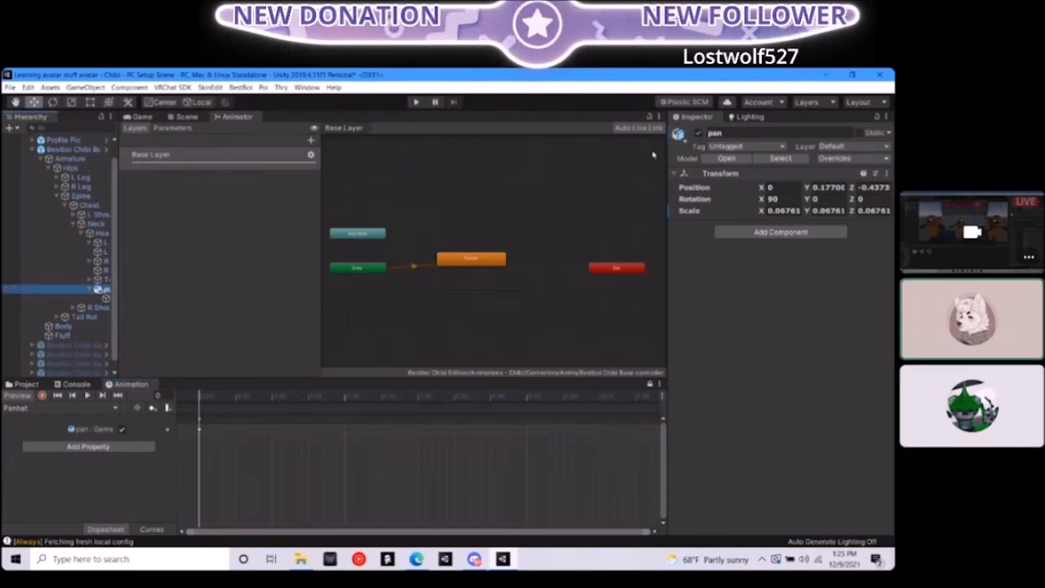
{"action": "left_click", "coordinate": [697, 133]}
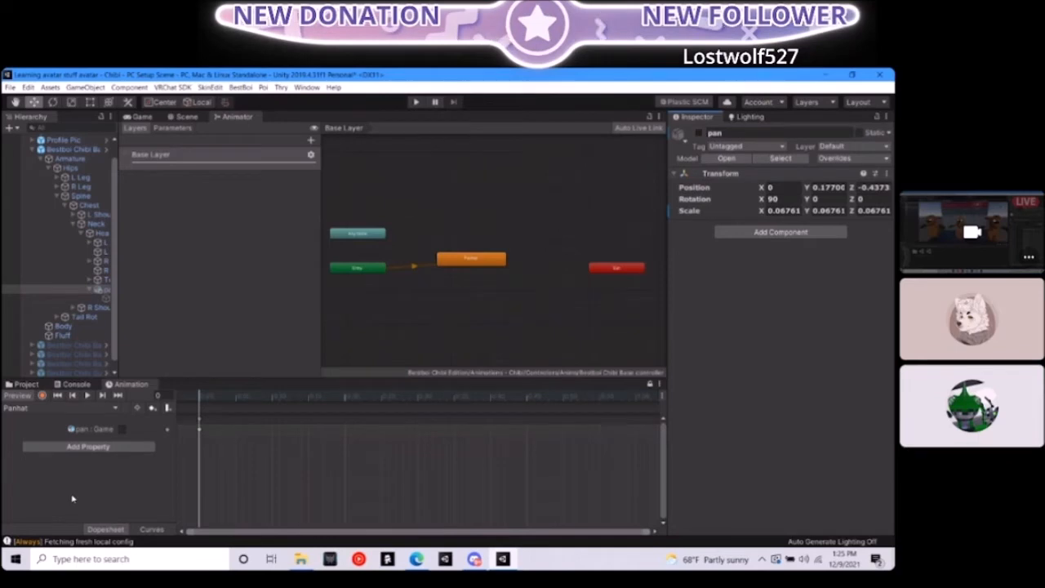
{"action": "left_click", "coordinate": [18, 395]}
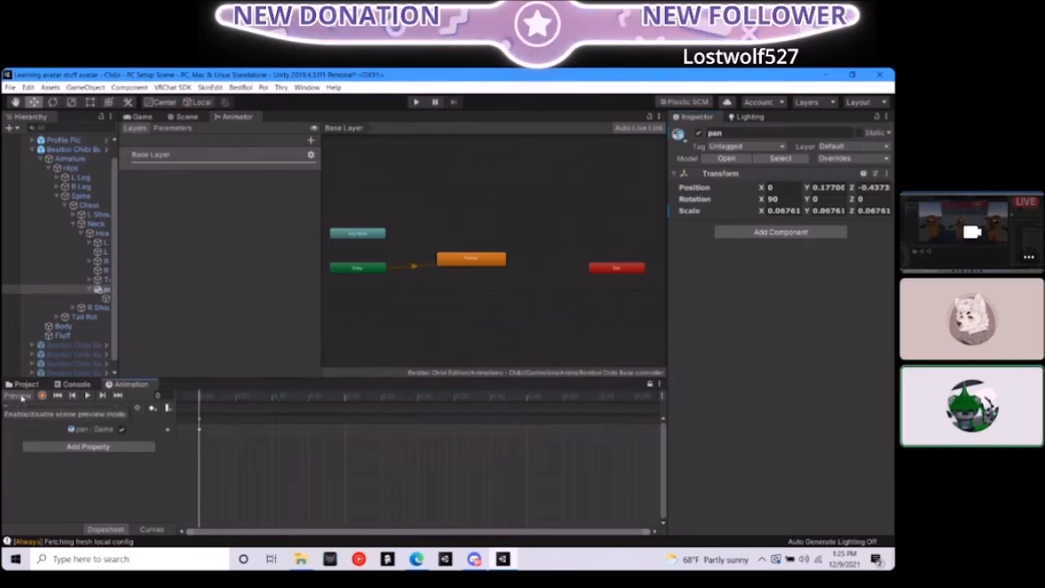
{"action": "left_click", "coordinate": [103, 289]}
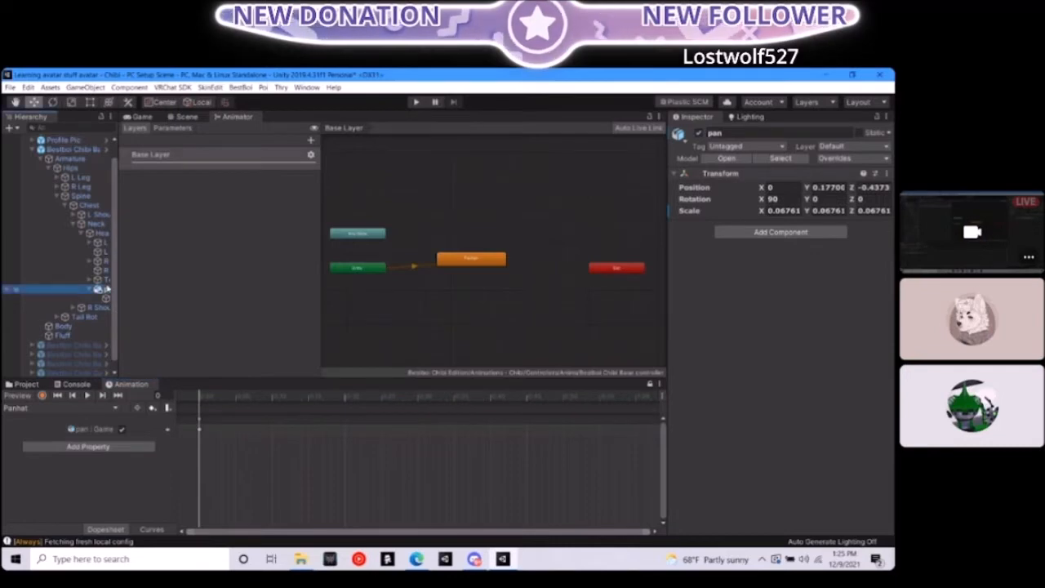
{"action": "left_click", "coordinate": [699, 133]}
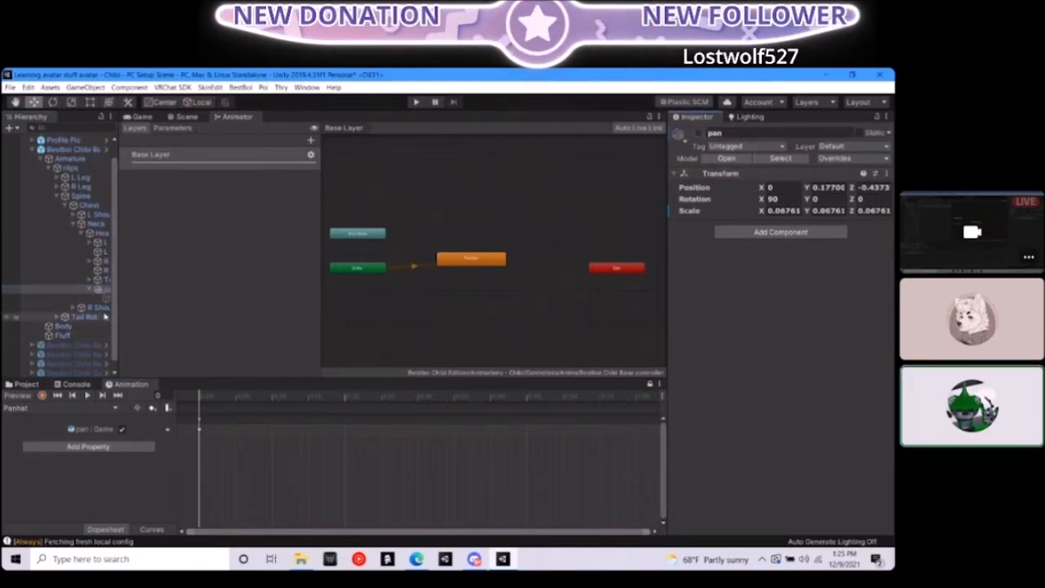
Open the FX_Overrider controller assigned to the FX playable layer of the Bestboi Chibi Base avatar
{"action": "left_click", "coordinate": [72, 150]}
{"action": "scroll", "coordinate": [727, 426], "scroll_direction": "down", "scroll_amount": 10}
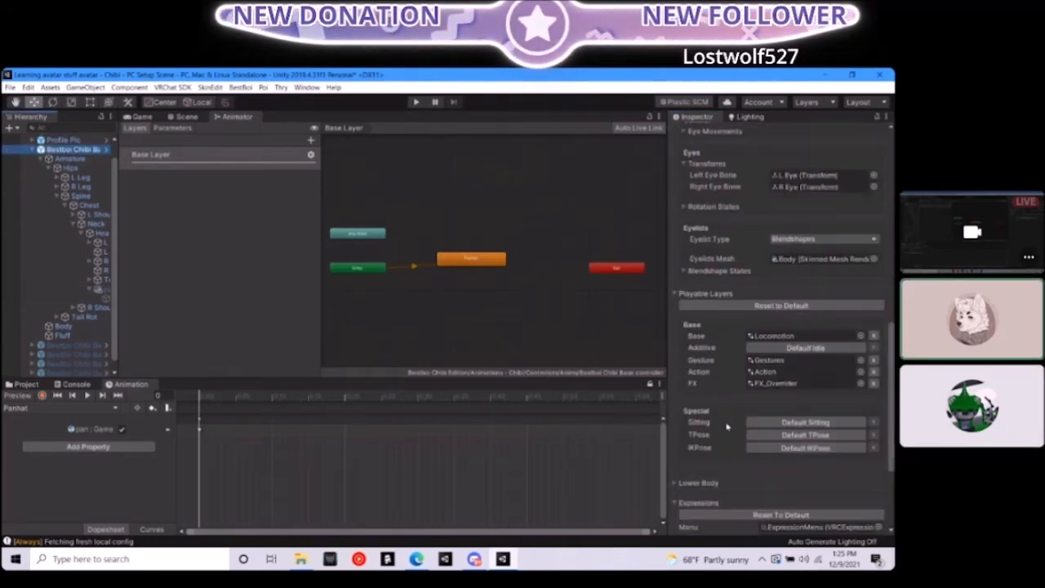
{"action": "double_click", "coordinate": [823, 383]}
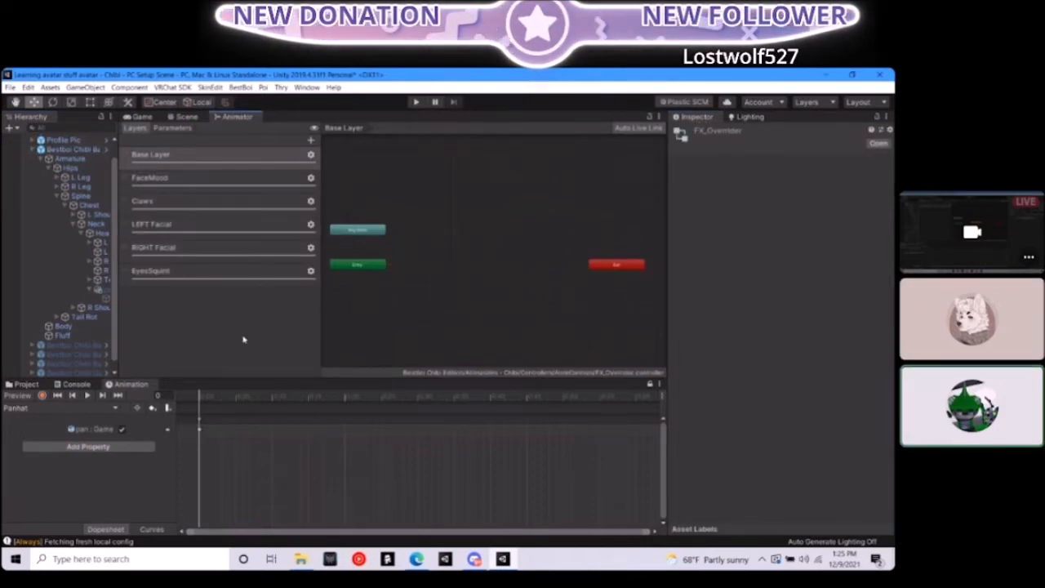
Add a new layer named Hat to the FX_Overrider controller, below EyesSquint
{"action": "left_click", "coordinate": [311, 130]}
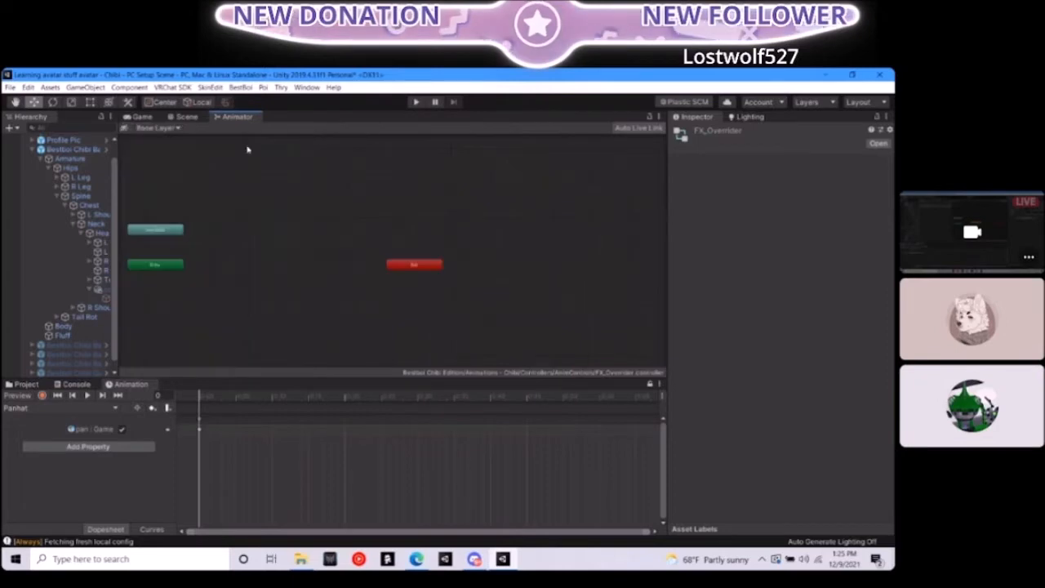
{"action": "left_click", "coordinate": [126, 129]}
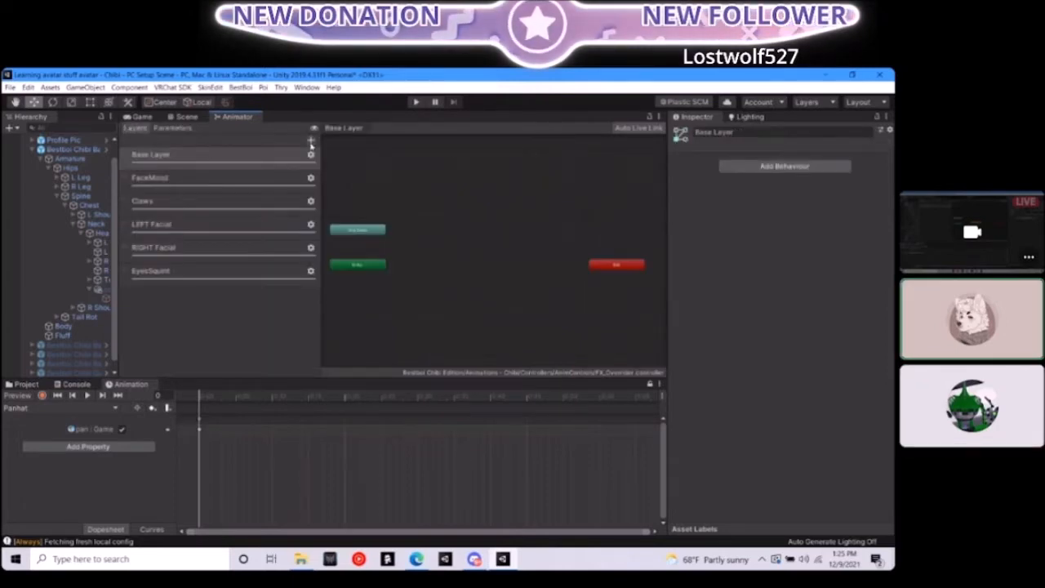
{"action": "left_click", "coordinate": [311, 141]}
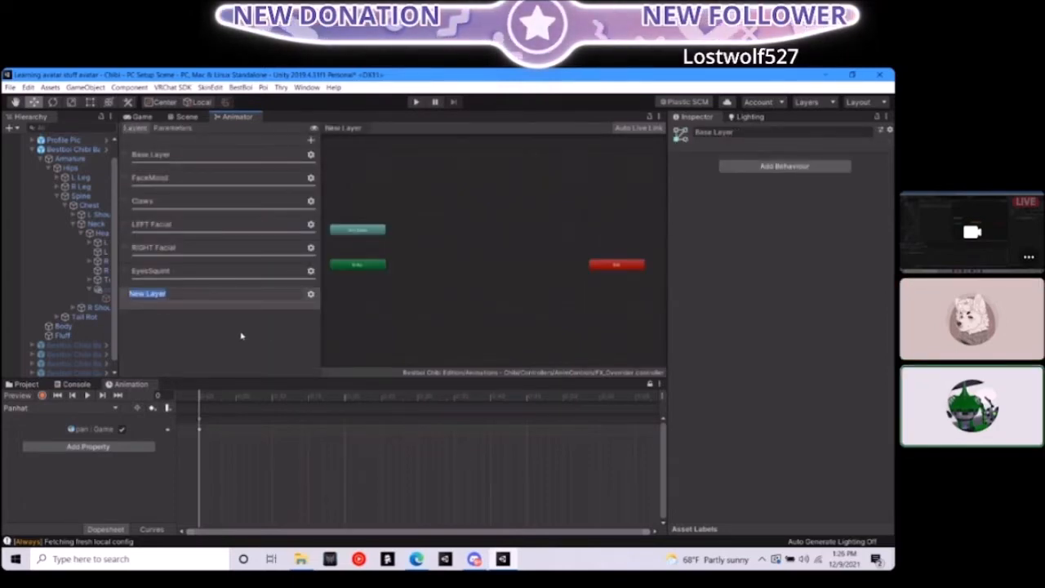
{"action": "type", "text": "HAE"}
{"action": "key", "text": "BackSpace"}
{"action": "type", "text": "hAT"}
{"action": "key", "text": "BackSpace"}
{"action": "key", "text": "BackSpace"}
{"action": "key", "text": "BackSpace"}
{"action": "type", "text": "Ha"}
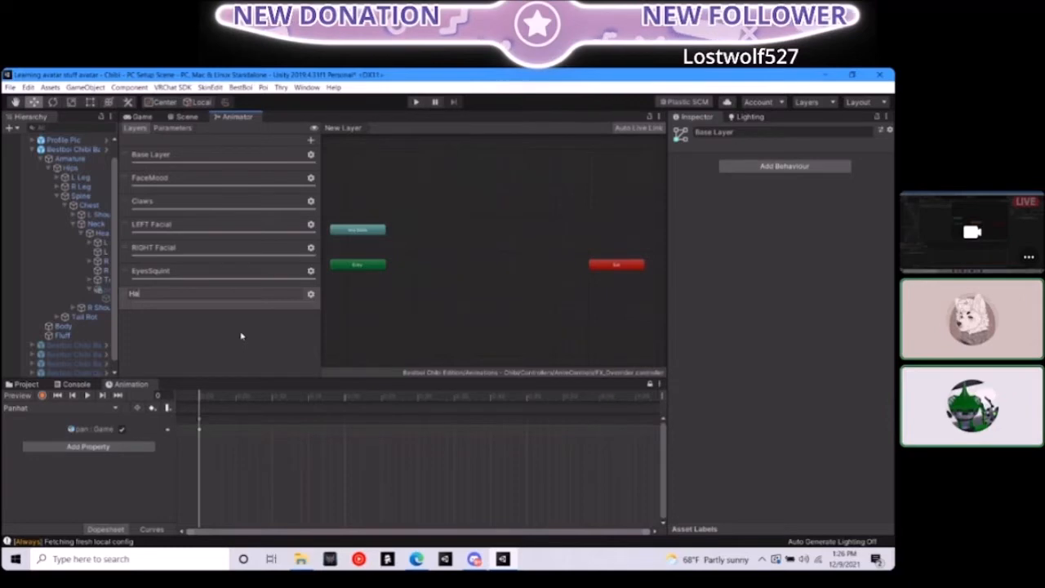
{"action": "key", "text": "BackSpace"}
{"action": "key", "text": "BackSpace"}
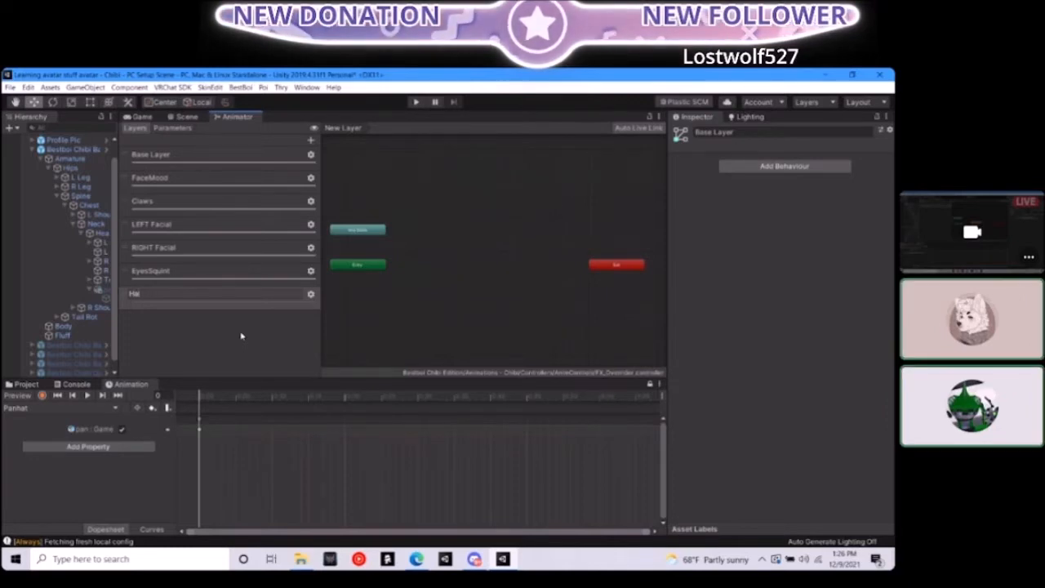
{"action": "type", "text": "t"}
{"action": "key", "text": "Return"}
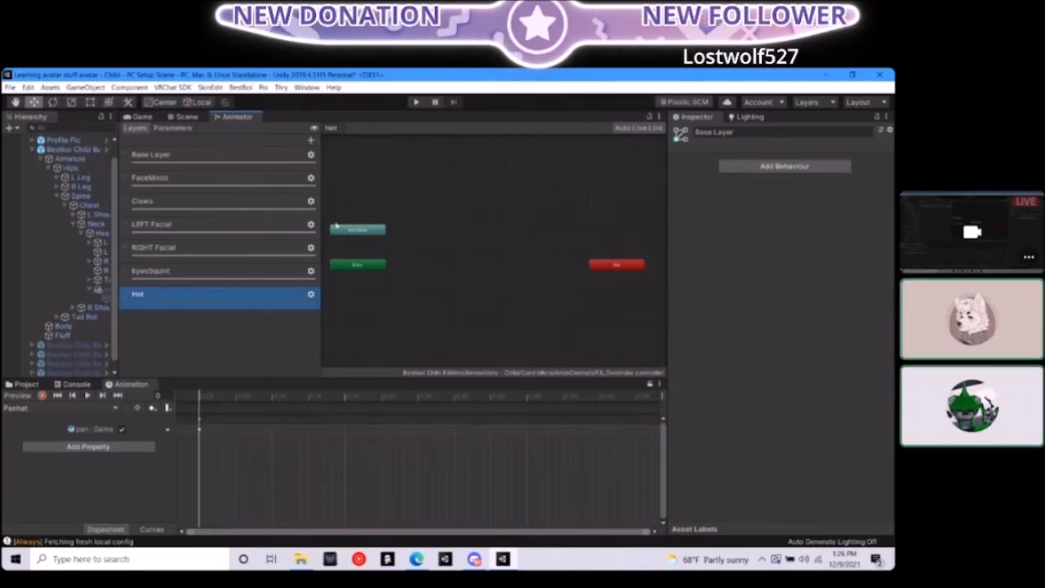
Set the Hat layer's weight to 1 in its layer settings
{"action": "left_click", "coordinate": [310, 294]}
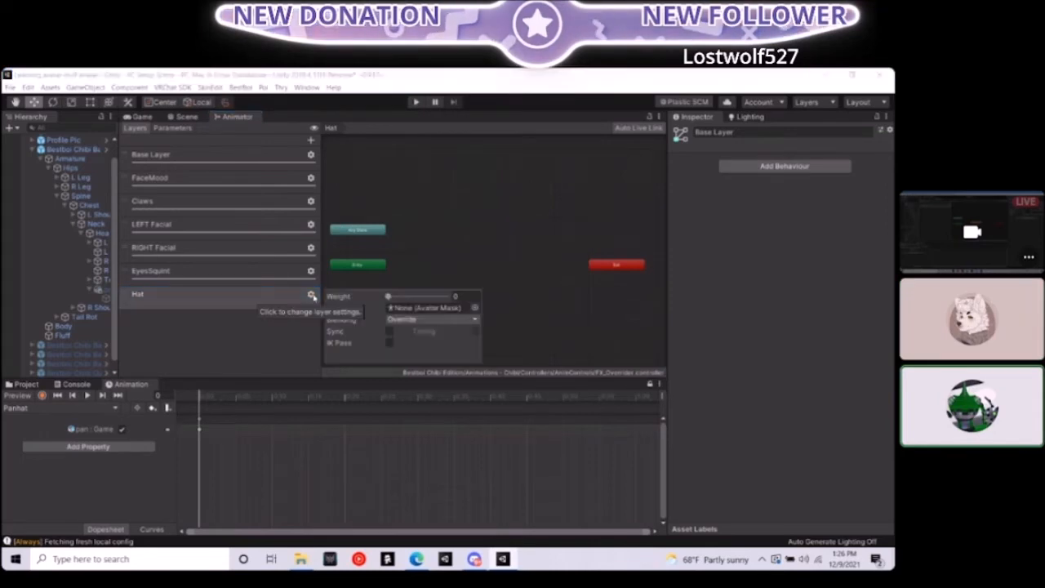
{"action": "left_click_drag", "start_coordinate": [391, 297], "coordinate": [457, 298]}
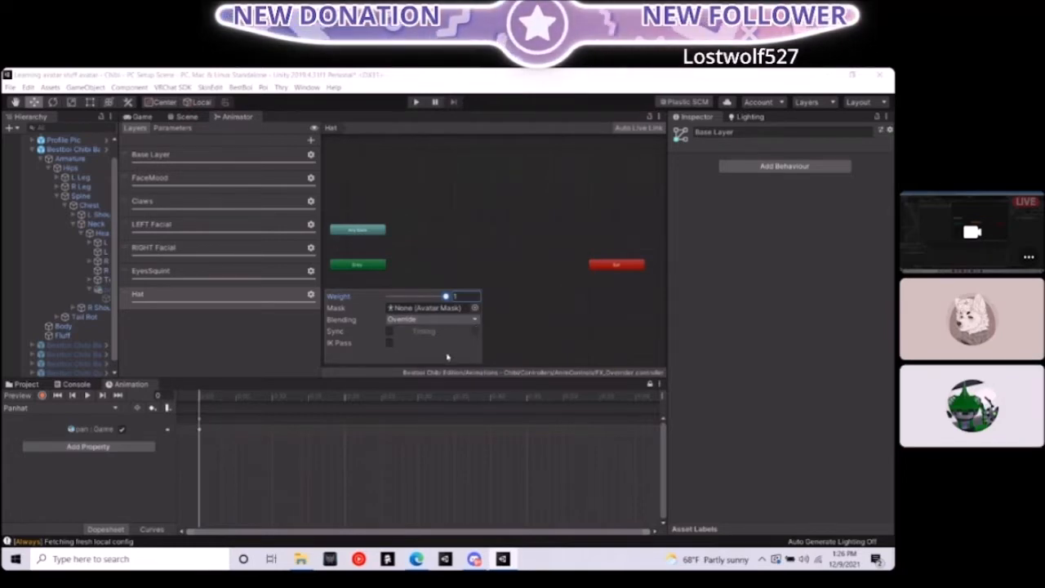
{"action": "left_click", "coordinate": [545, 326]}
{"action": "left_click", "coordinate": [310, 294]}
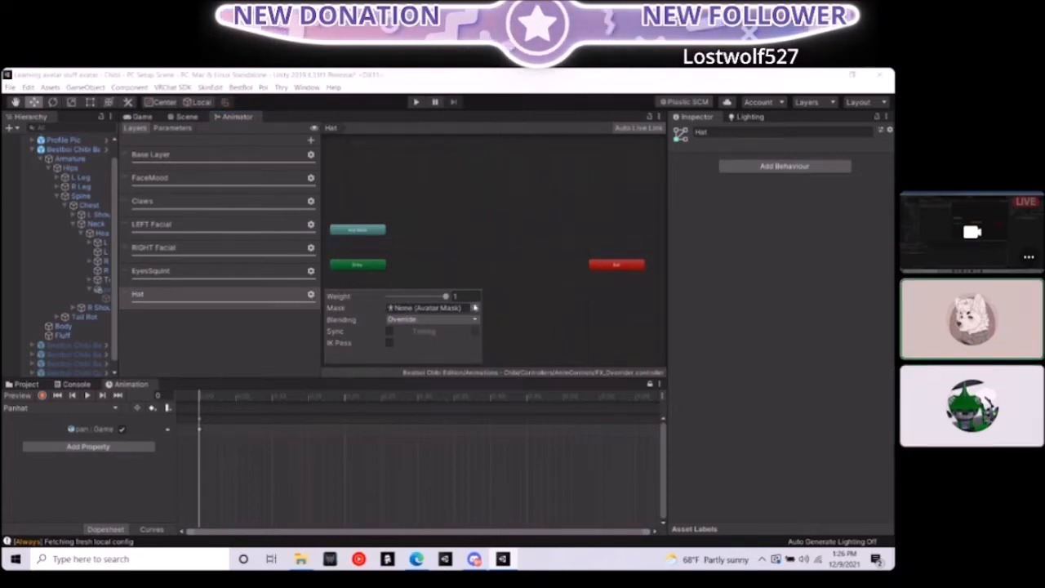
{"action": "left_click", "coordinate": [526, 281]}
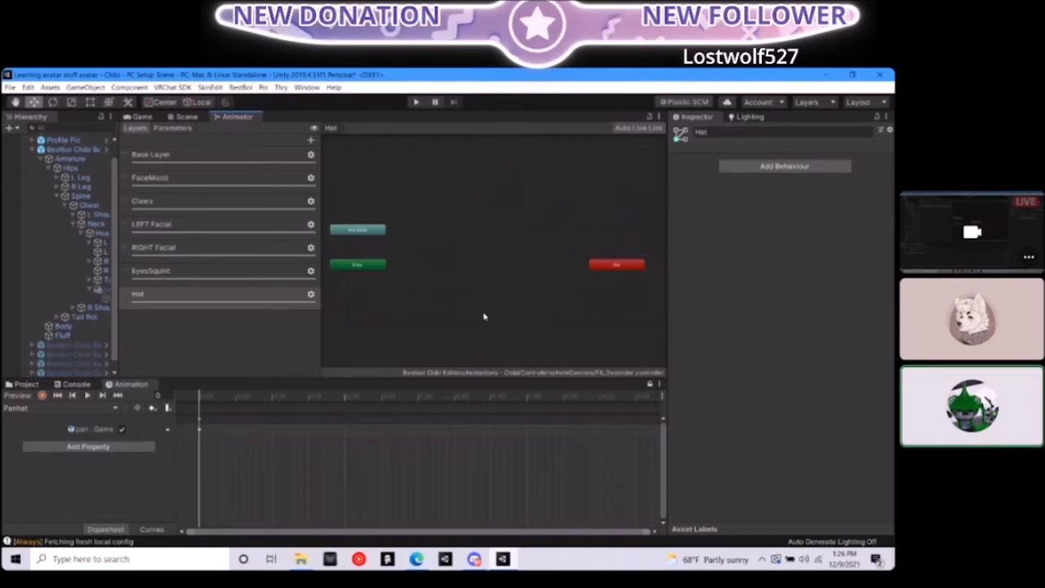
Create an empty default state in the Hat layer, place it between Entry and Exit, and name it Panoff
{"action": "right_click", "coordinate": [469, 258]}
{"action": "mouse_move", "coordinate": [538, 264]}
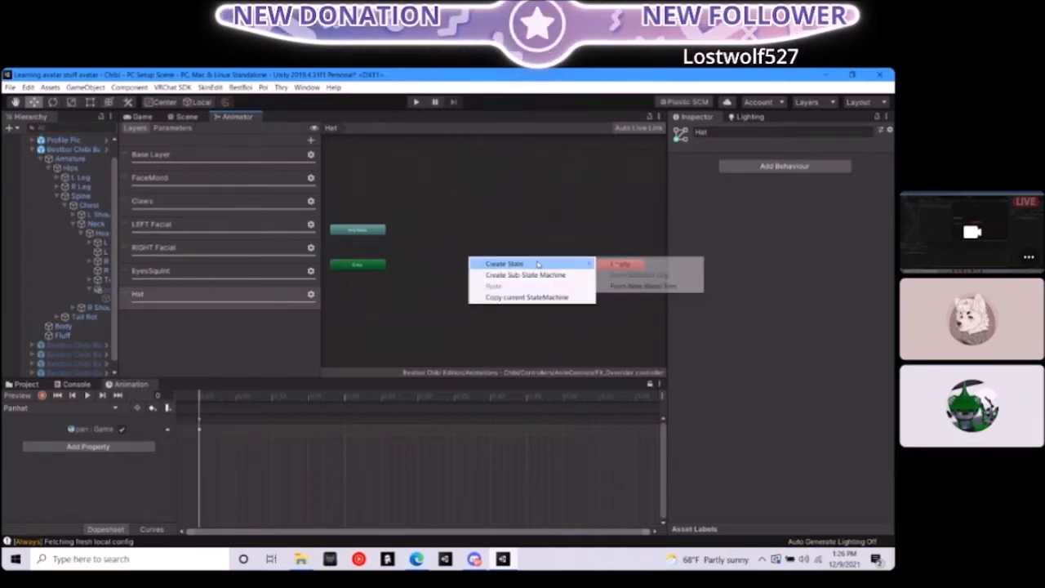
{"action": "left_click", "coordinate": [620, 264]}
{"action": "left_click_drag", "start_coordinate": [504, 270], "coordinate": [493, 265]}
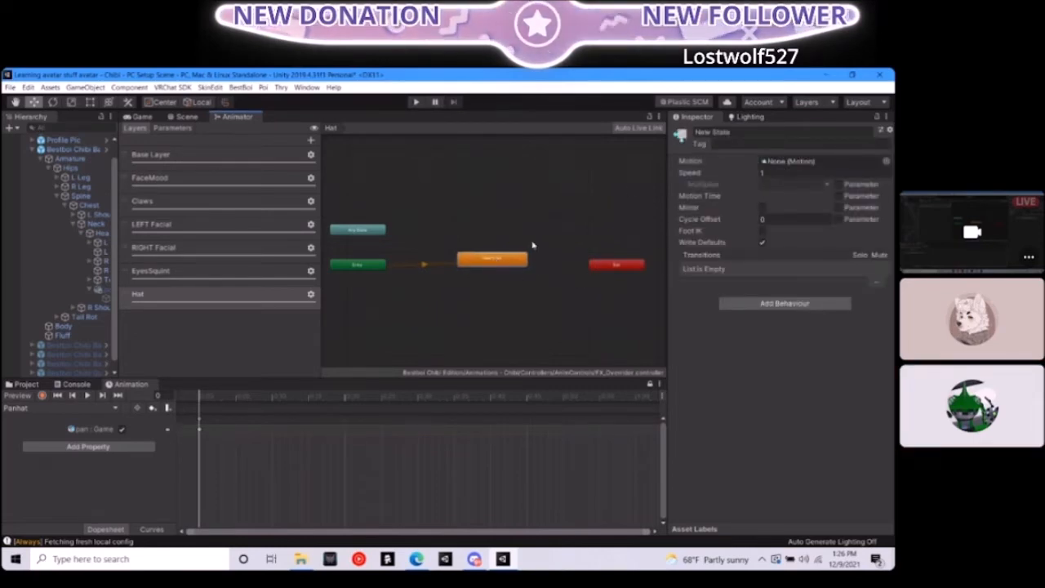
{"action": "left_click", "coordinate": [712, 132]}
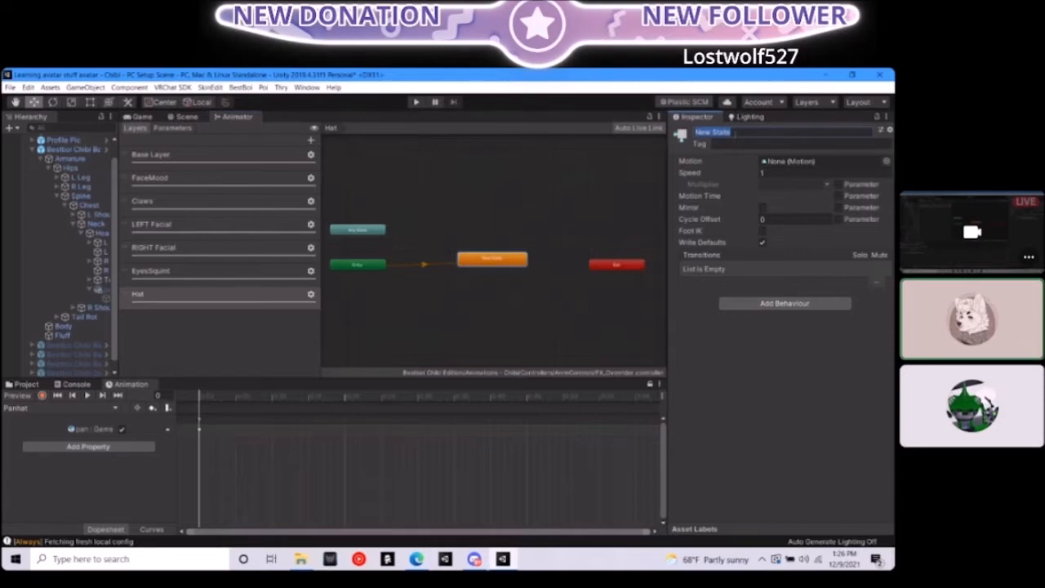
{"action": "type", "text": "off"}
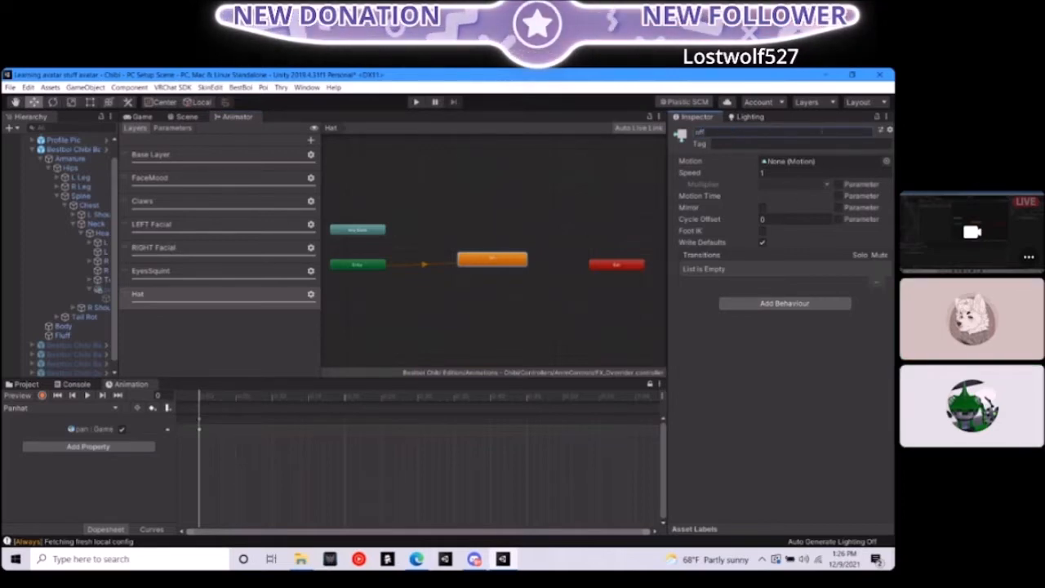
{"action": "type", "text": "Panhat"}
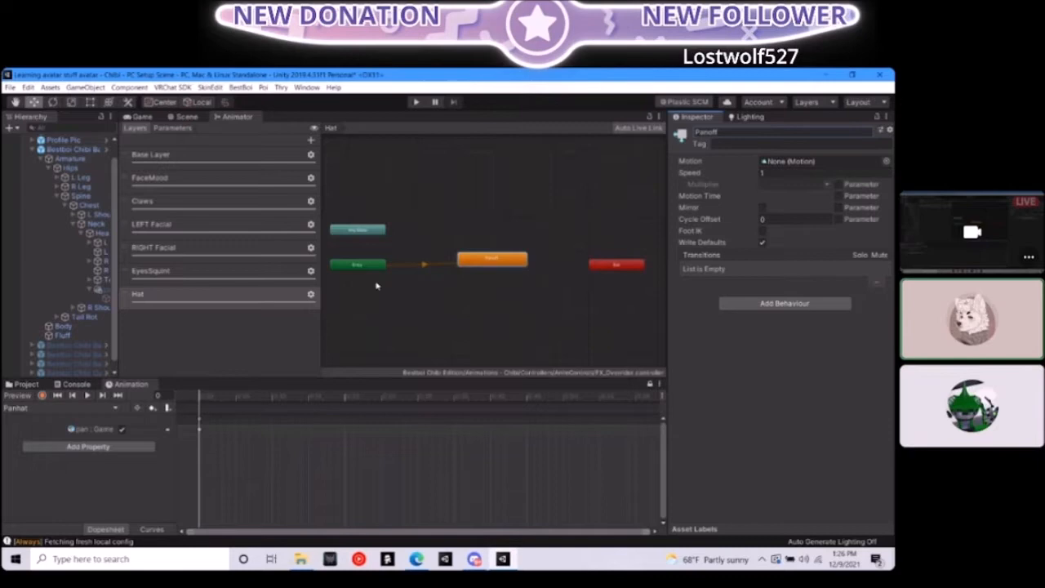
Create a second empty state in the Hat layer, place it directly below Panoff, and name it Panon
{"action": "right_click", "coordinate": [495, 204]}
{"action": "mouse_move", "coordinate": [534, 212]}
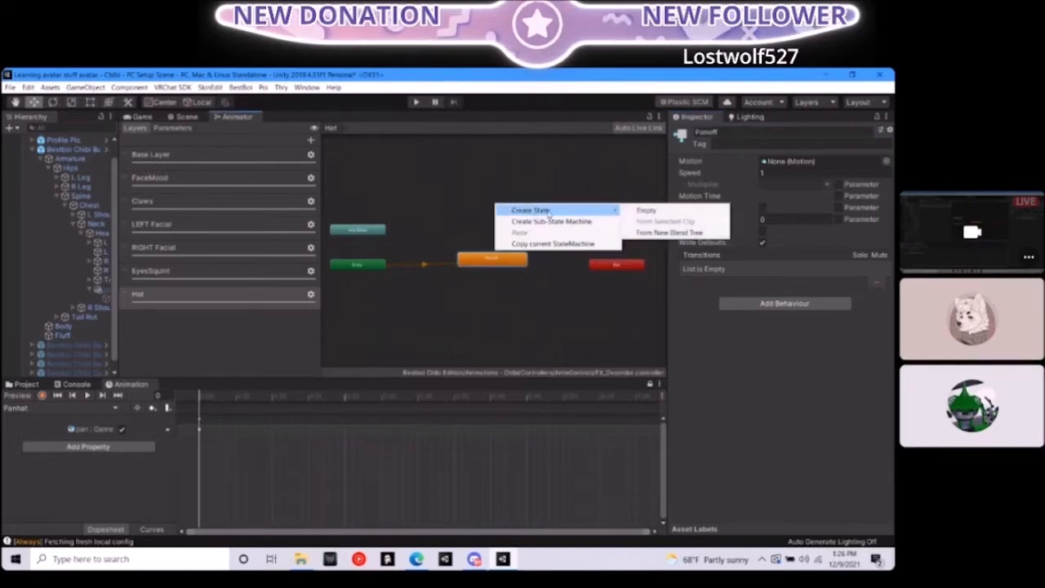
{"action": "left_click", "coordinate": [645, 210]}
{"action": "left_click_drag", "start_coordinate": [535, 211], "coordinate": [502, 284]}
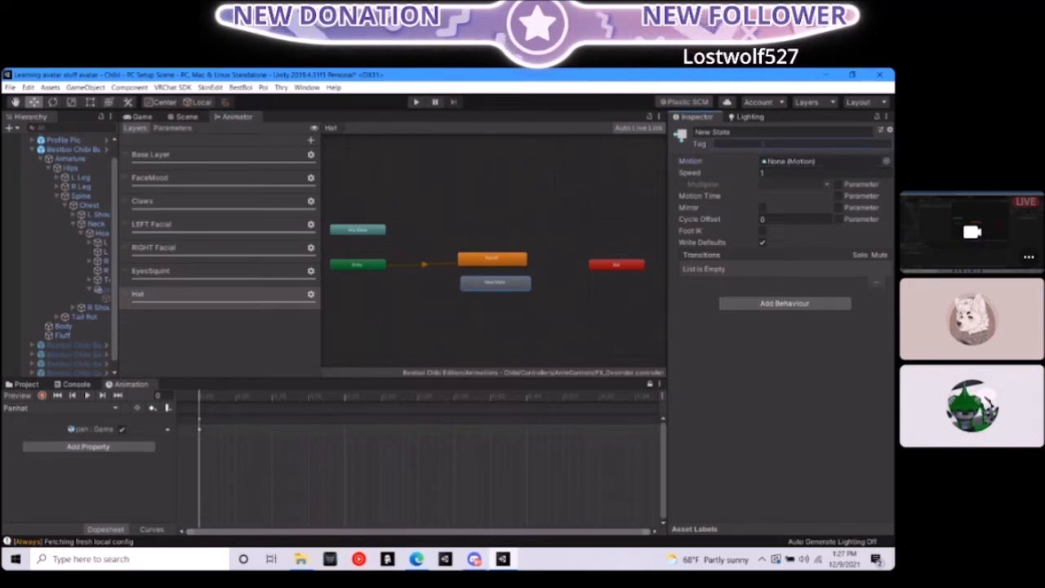
{"action": "left_click", "coordinate": [718, 132]}
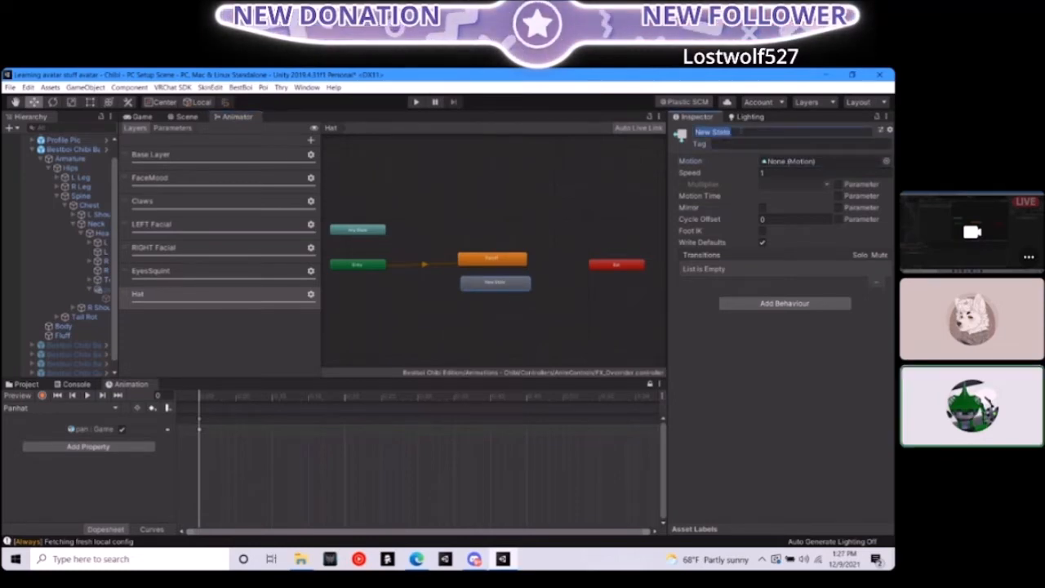
{"action": "type", "text": "PanO"}
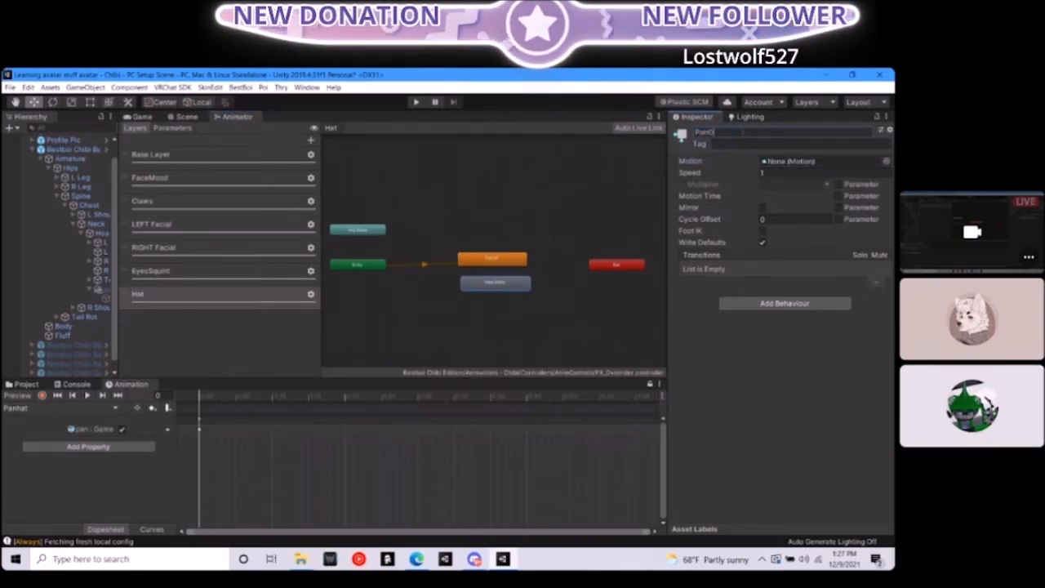
{"action": "type", "text": "n"}
{"action": "key", "text": "Return"}
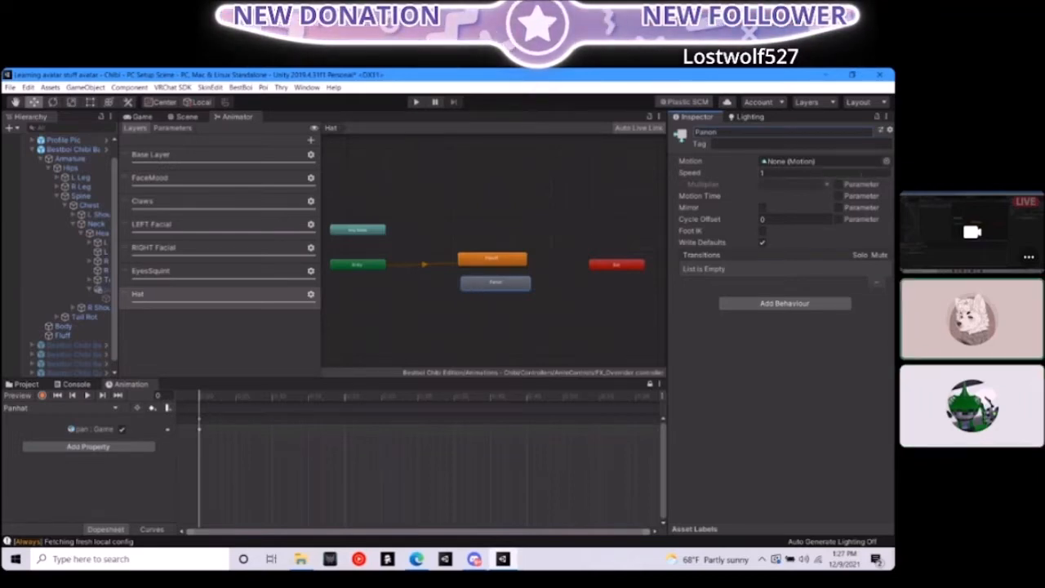
Assign the Panhat clip as the Panon state's motion and try to start a transition from that state
{"action": "left_click", "coordinate": [885, 161]}
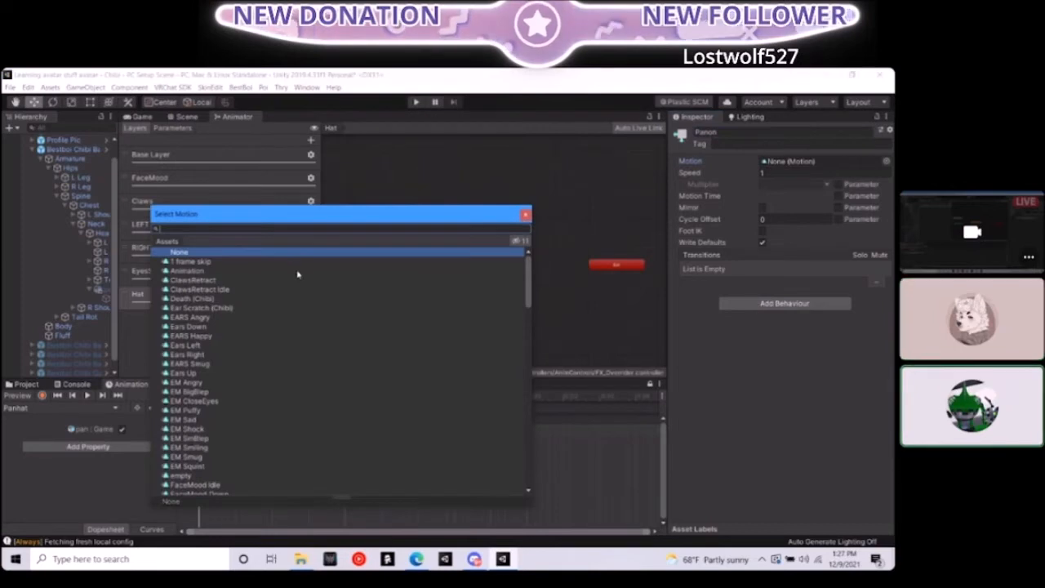
{"action": "type", "text": "hat"}
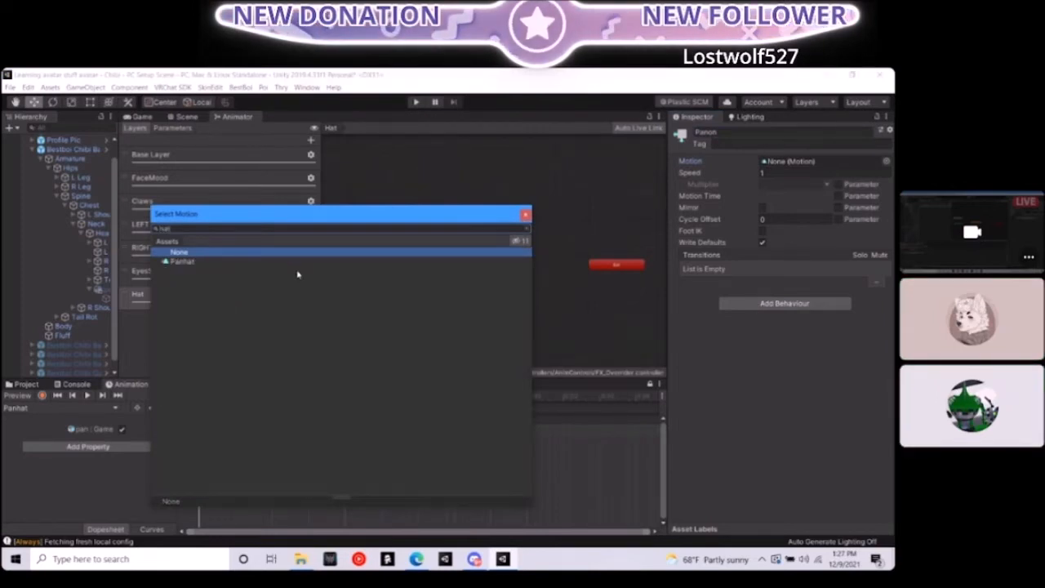
{"action": "left_click", "coordinate": [282, 262]}
{"action": "left_click", "coordinate": [283, 261]}
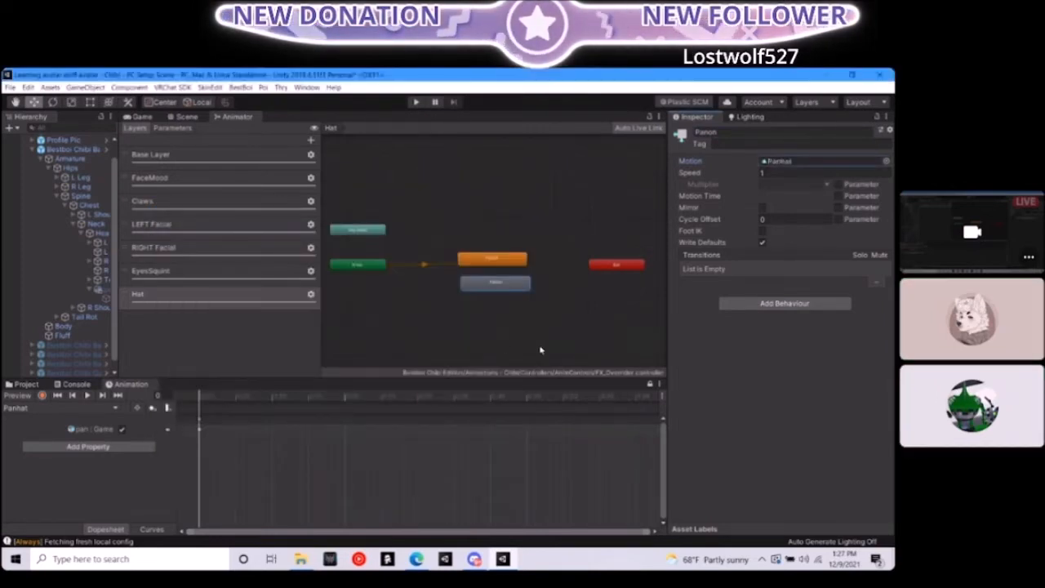
{"action": "right_click", "coordinate": [496, 285]}
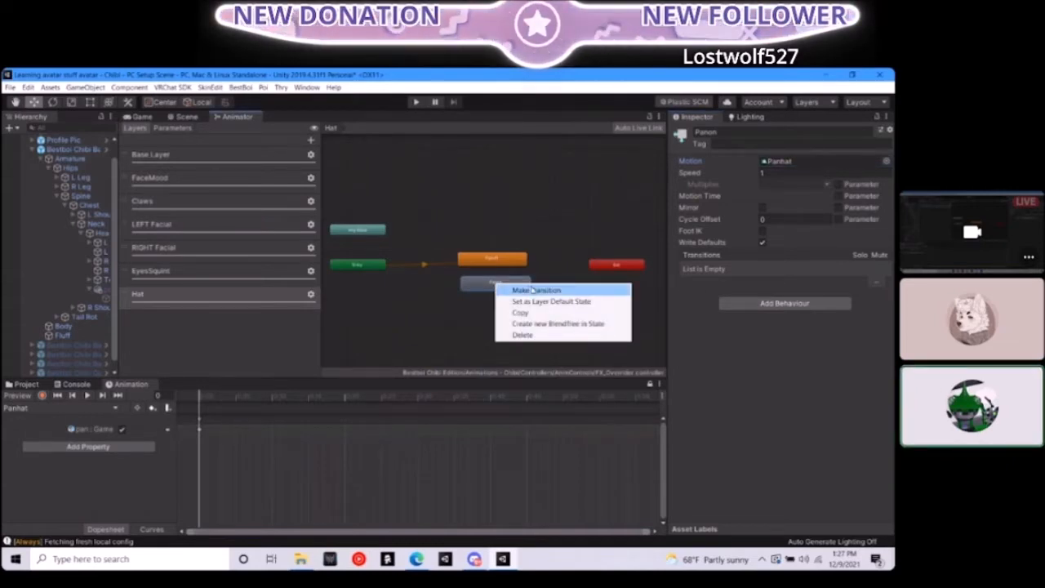
{"action": "left_click", "coordinate": [534, 290]}
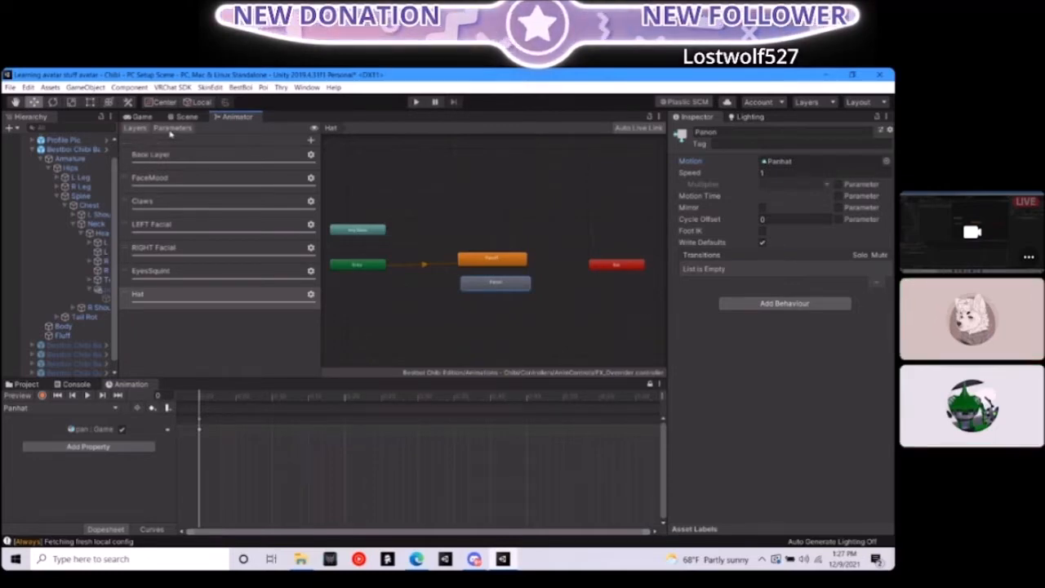
Add a Bool parameter named "Pan toggle" to the FX controller
{"action": "left_click", "coordinate": [170, 129]}
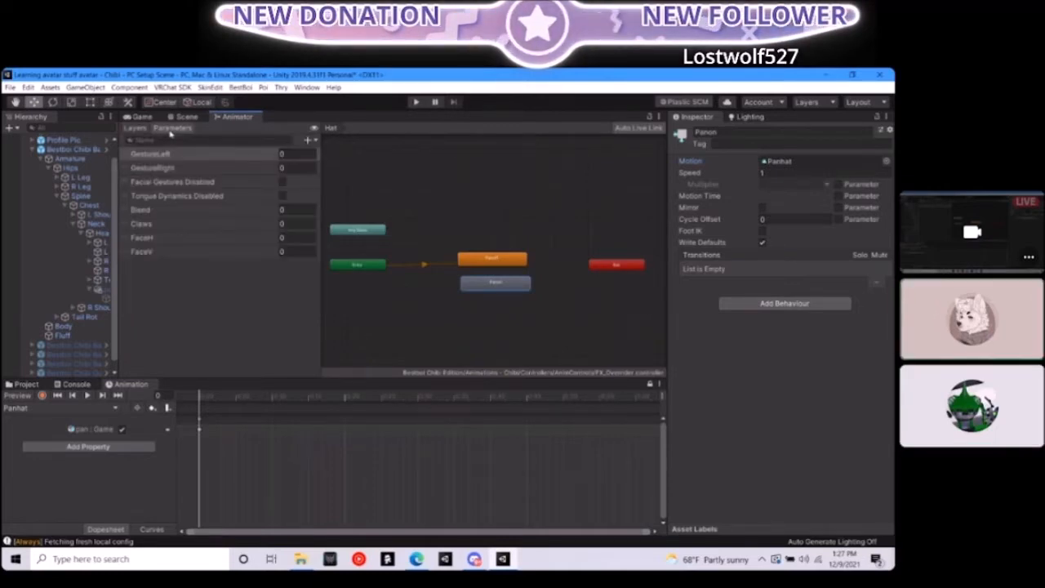
{"action": "left_click", "coordinate": [309, 141]}
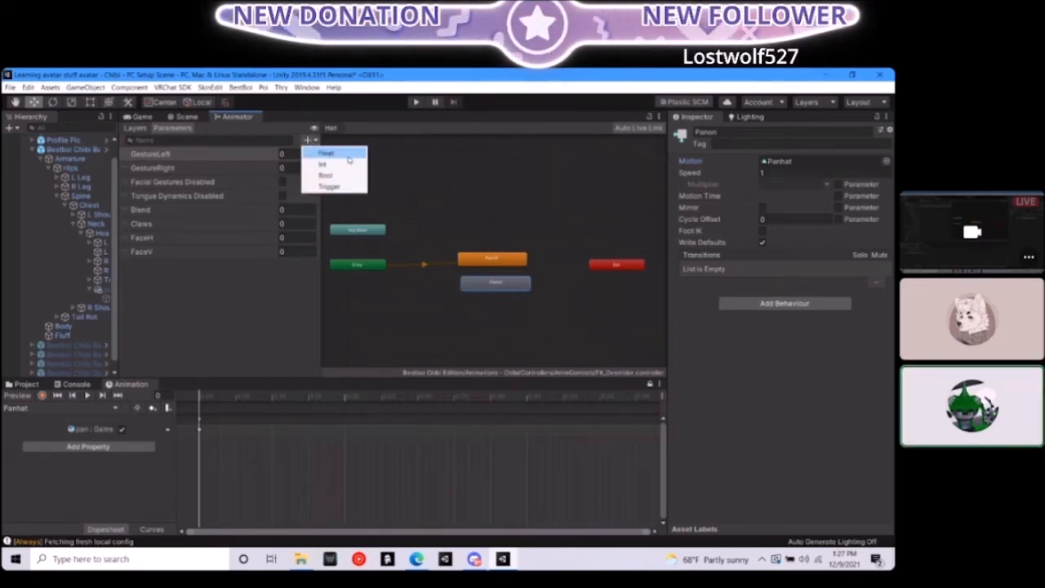
{"action": "left_click", "coordinate": [325, 175]}
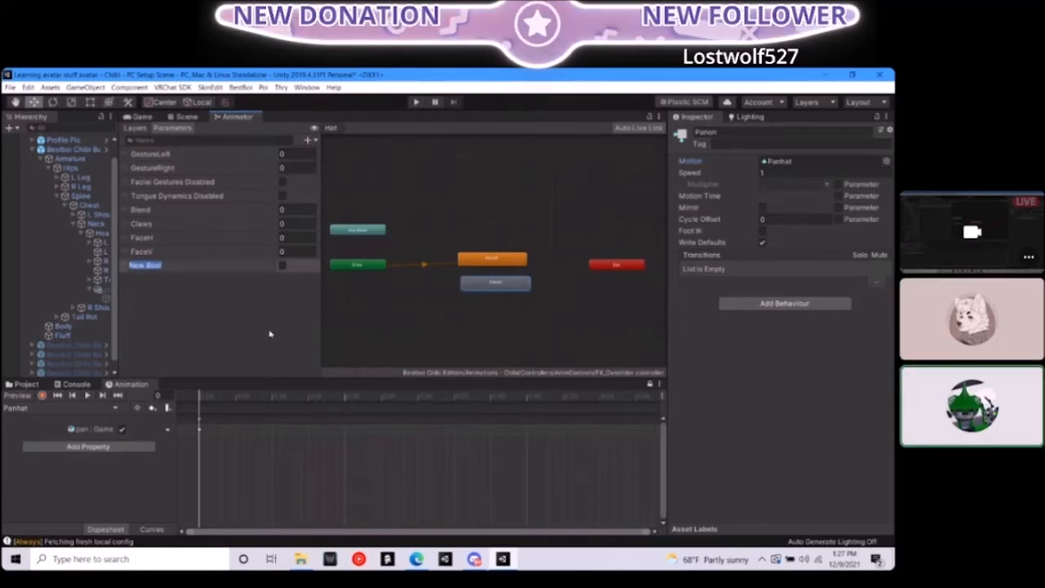
{"action": "type", "text": "pan"}
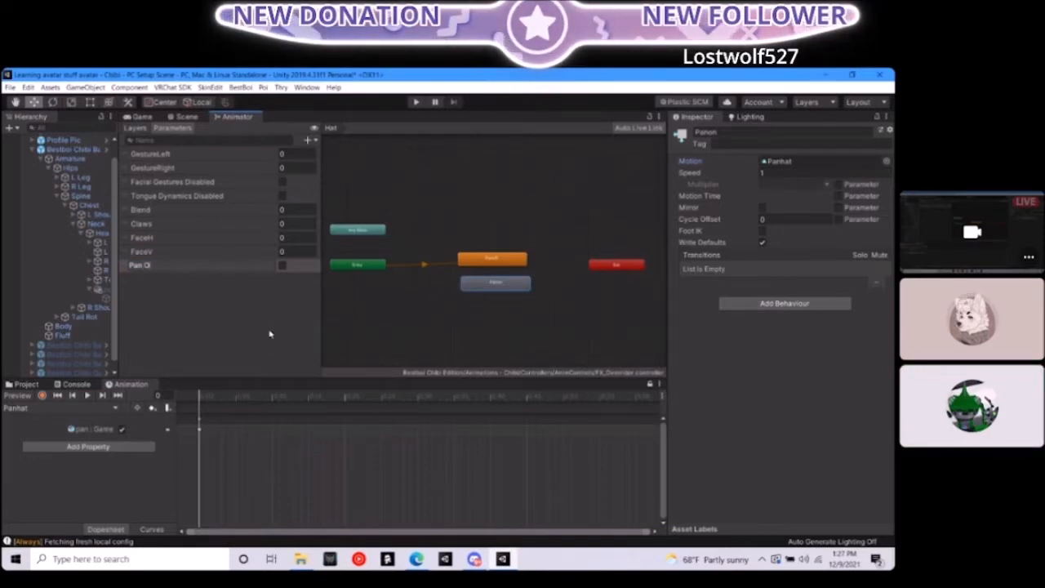
{"action": "type", "text": " toggle"}
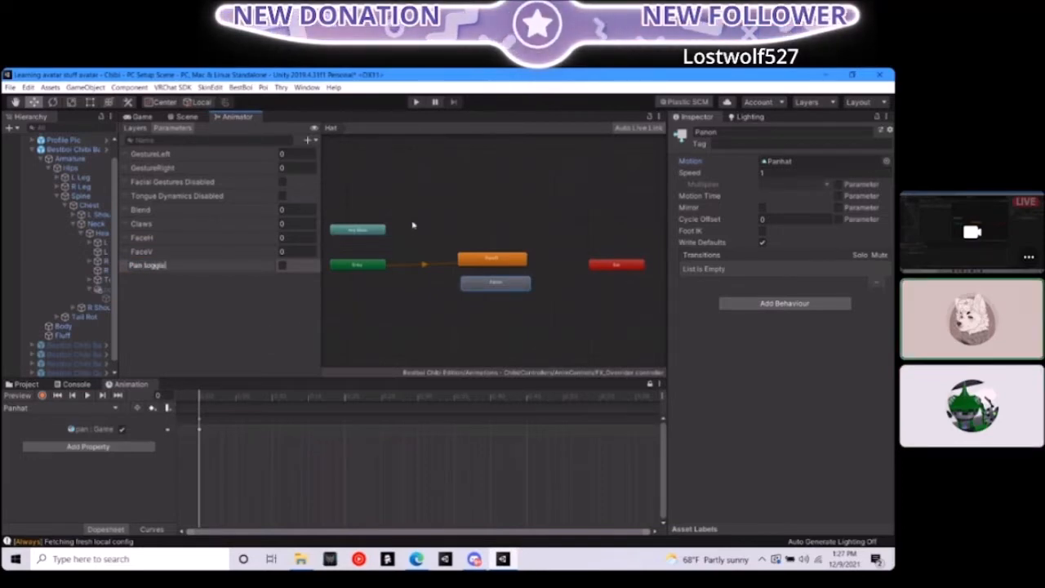
{"action": "left_click", "coordinate": [453, 148]}
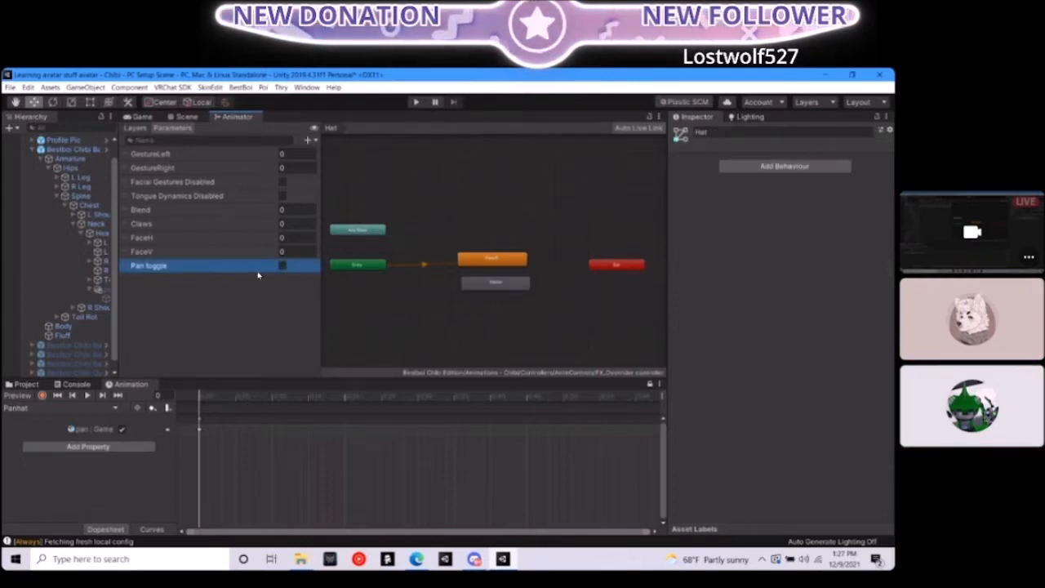
Make a transition from Panon to Panoff in the Hat layer and move the Panon state directly above Panoff
{"action": "left_click", "coordinate": [135, 129]}
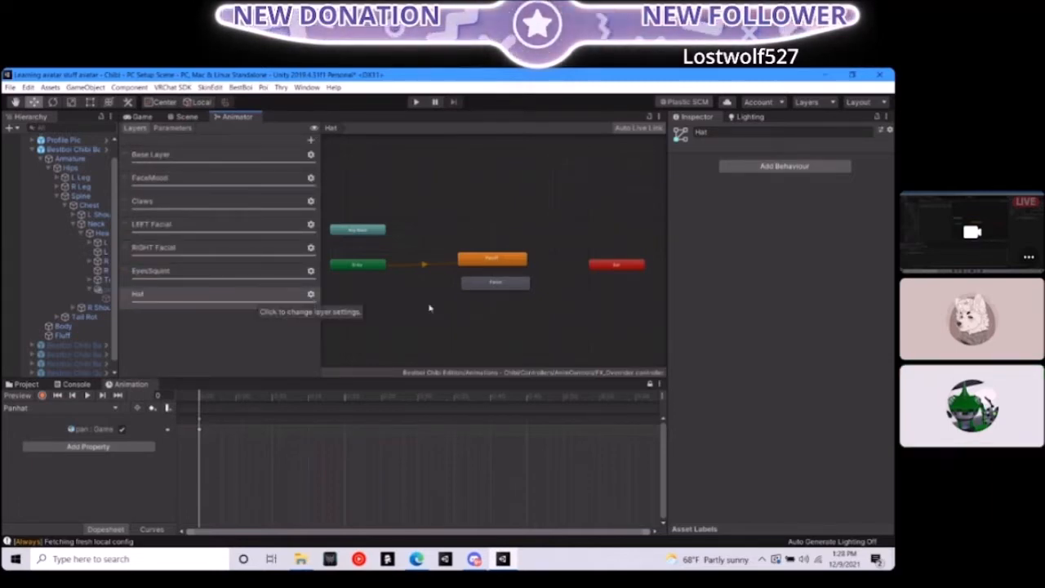
{"action": "left_click", "coordinate": [498, 283]}
{"action": "right_click", "coordinate": [500, 286]}
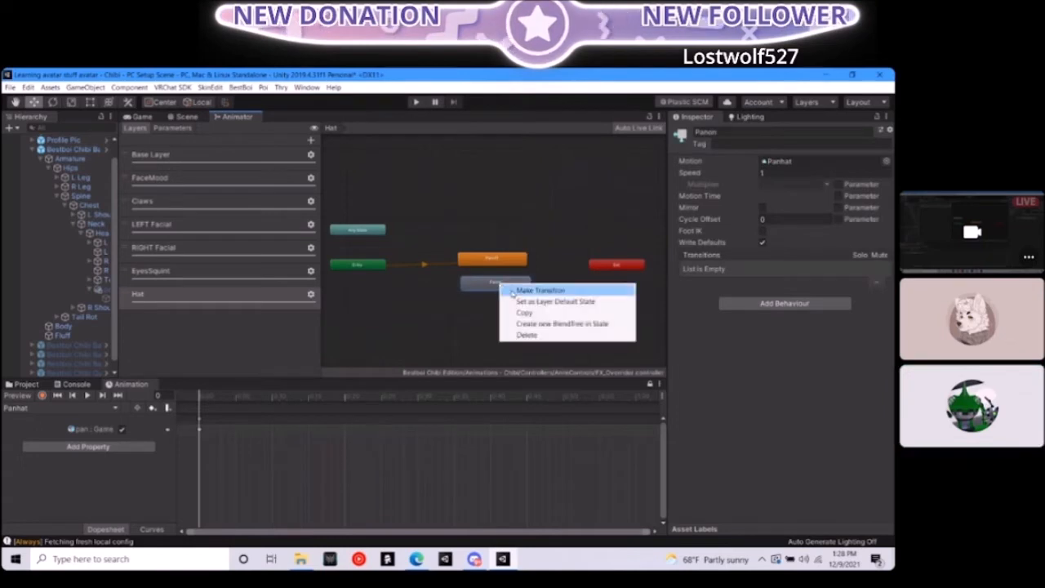
{"action": "left_click", "coordinate": [537, 289]}
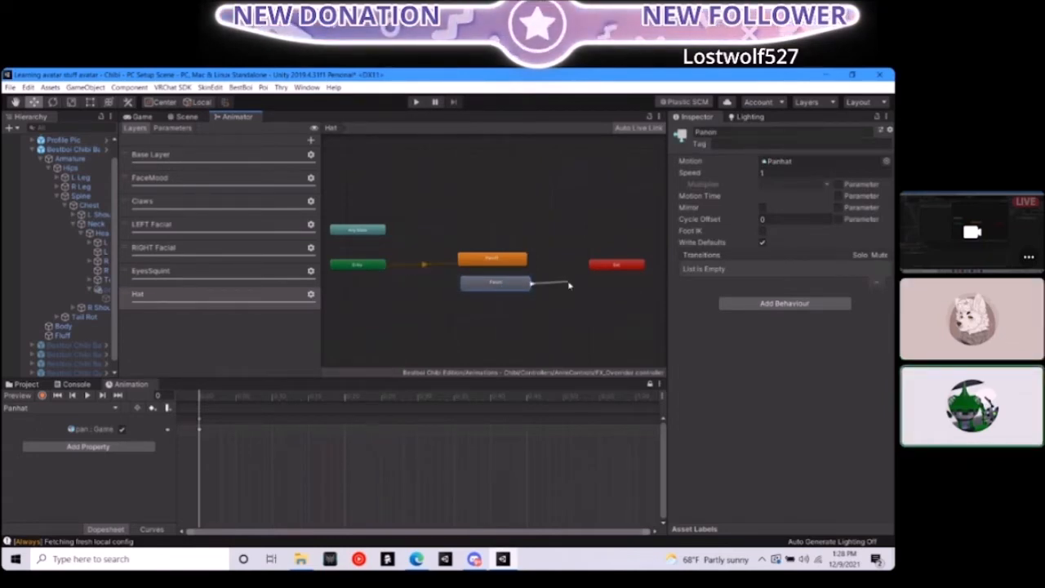
{"action": "left_click", "coordinate": [496, 266]}
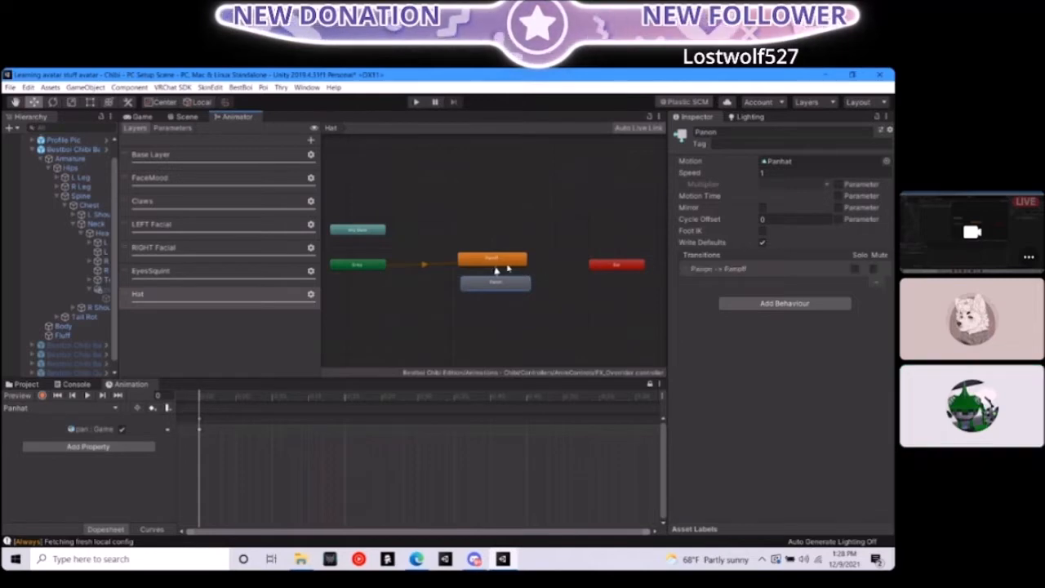
{"action": "left_click_drag", "start_coordinate": [525, 290], "coordinate": [517, 225]}
Make a return transition from Panoff to Panon and align Panon above the Panoff state
{"action": "right_click", "coordinate": [512, 258]}
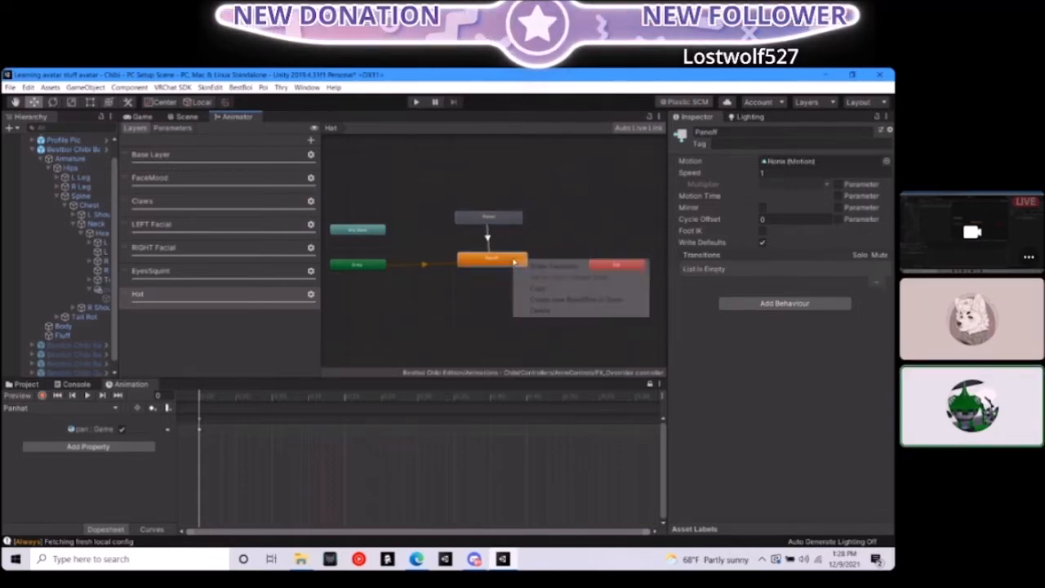
{"action": "left_click", "coordinate": [536, 267]}
{"action": "left_click", "coordinate": [502, 219]}
{"action": "left_click_drag", "start_coordinate": [502, 219], "coordinate": [508, 219]}
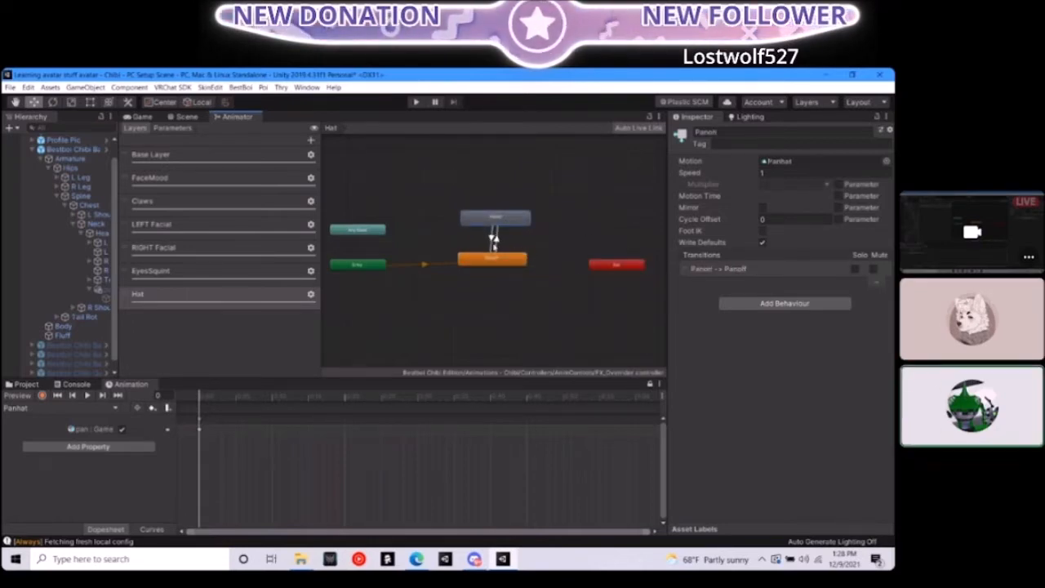
Add a condition to the Panoff to Panon transition that requires Pan toggle to be true
{"action": "left_click", "coordinate": [494, 239]}
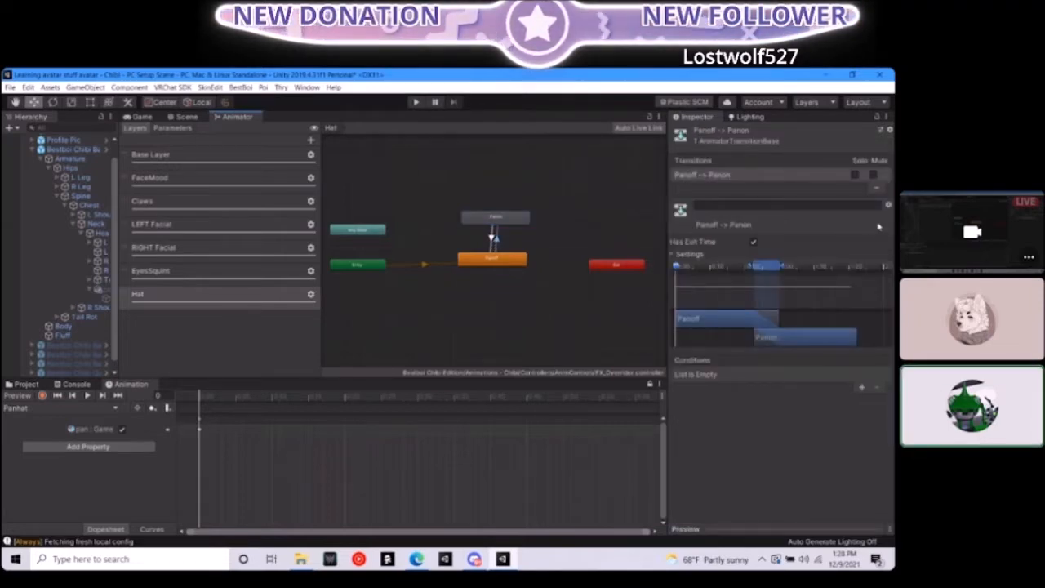
{"action": "left_click", "coordinate": [861, 387]}
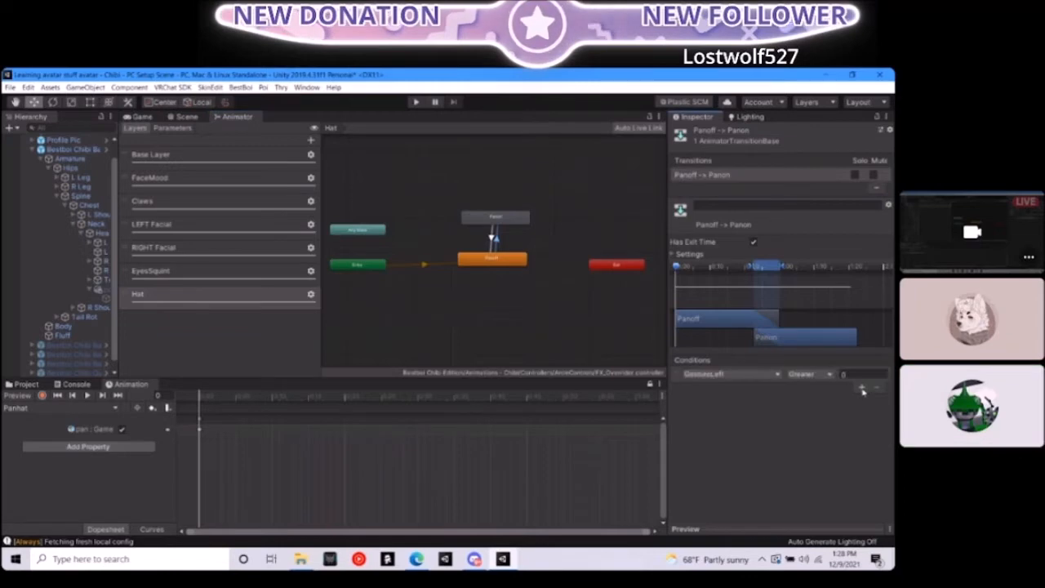
{"action": "left_click", "coordinate": [747, 377]}
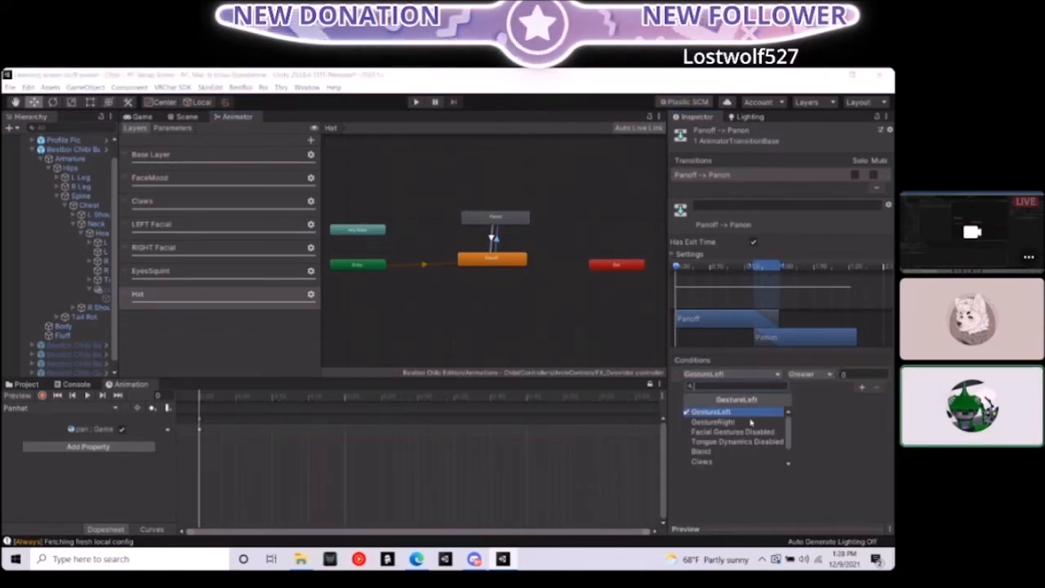
{"action": "scroll", "coordinate": [727, 440], "scroll_direction": "down", "scroll_amount": 3}
{"action": "left_click", "coordinate": [729, 463]}
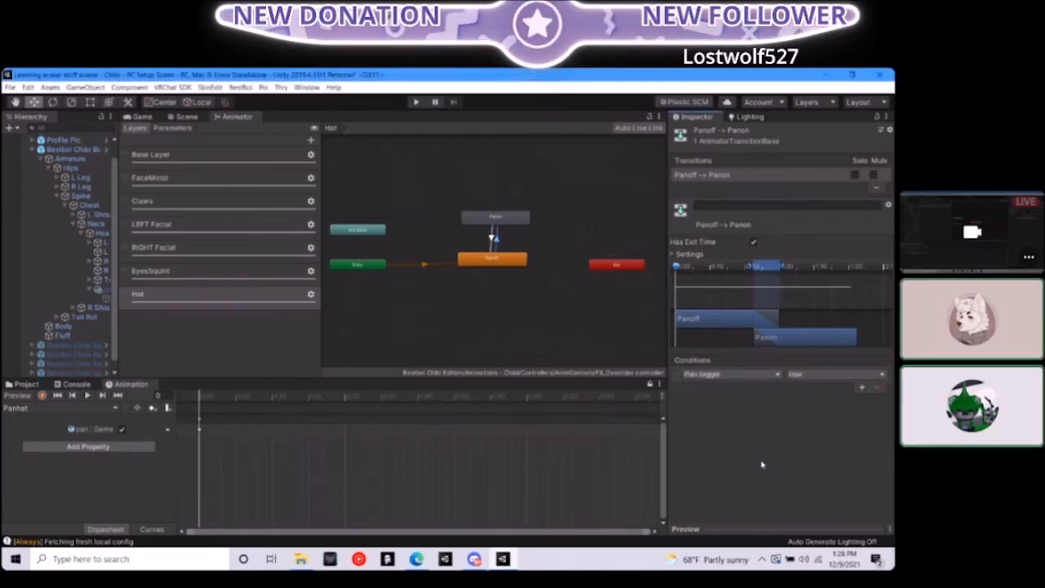
{"action": "left_click", "coordinate": [815, 375]}
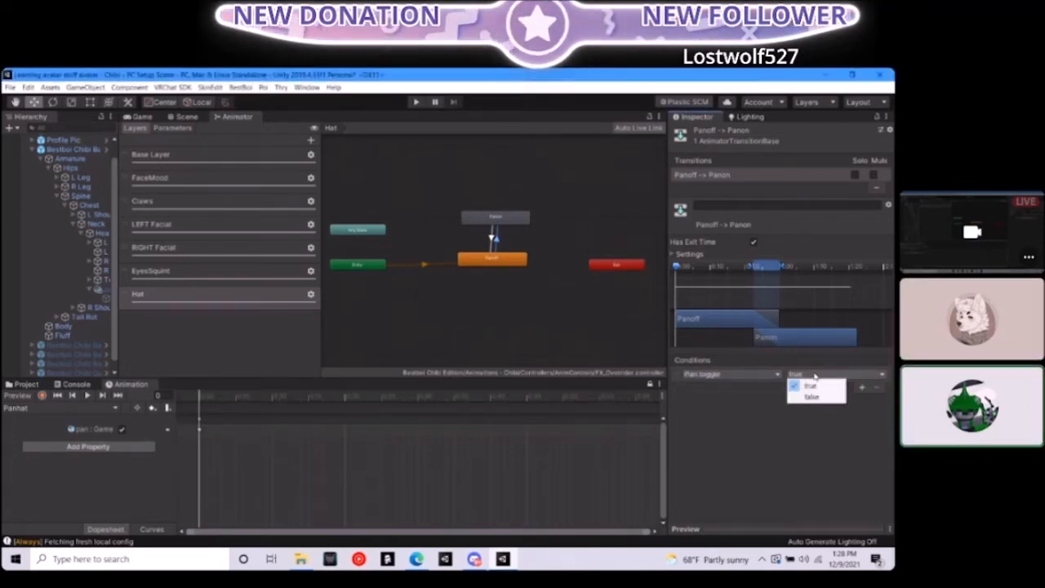
{"action": "left_click", "coordinate": [815, 374]}
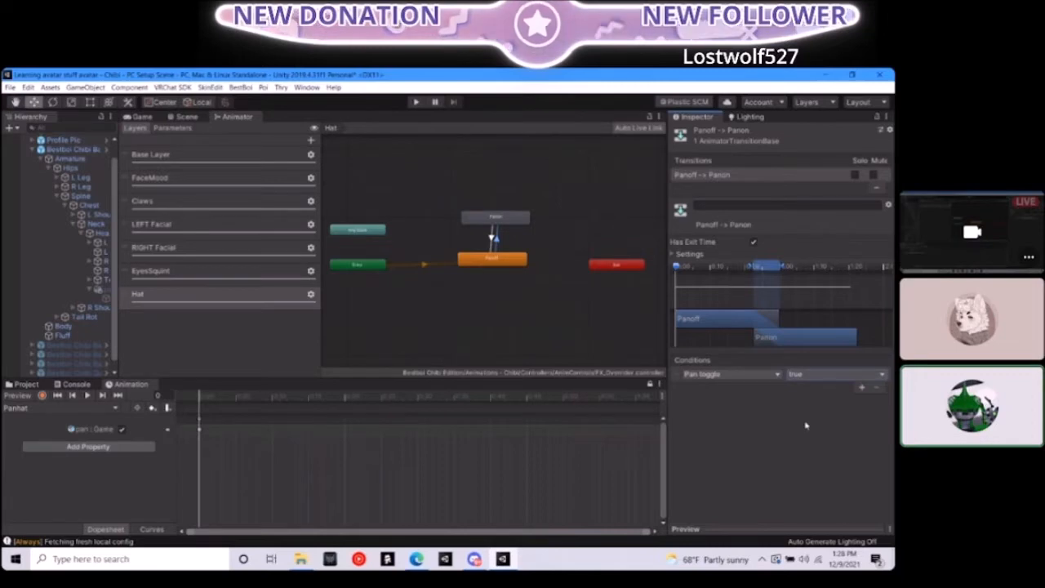
Add a condition to the Panon to Panoff transition that requires Pan toggle to be false
{"action": "left_click", "coordinate": [495, 241]}
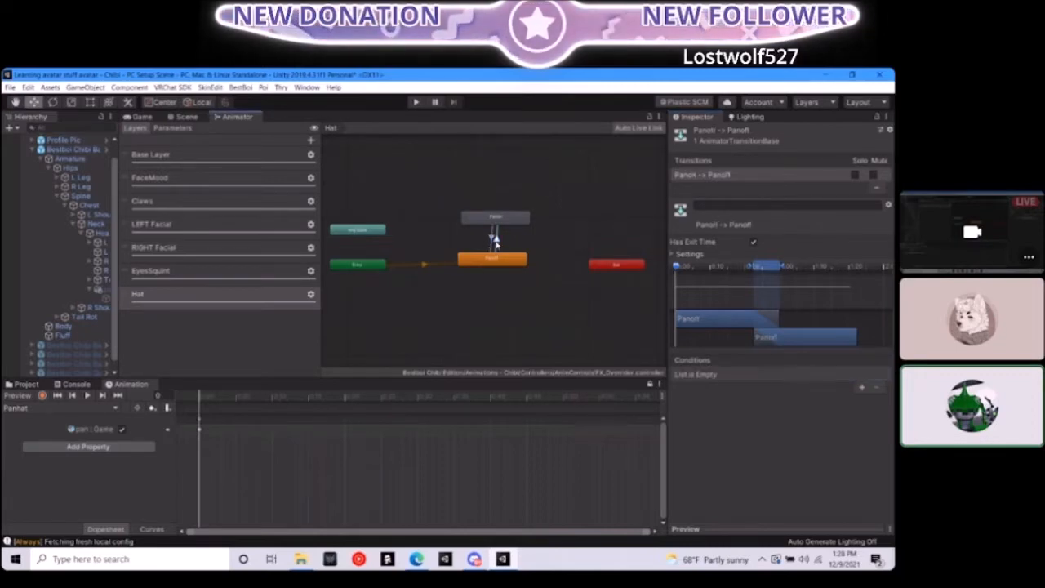
{"action": "left_click", "coordinate": [861, 387]}
{"action": "left_click", "coordinate": [733, 374]}
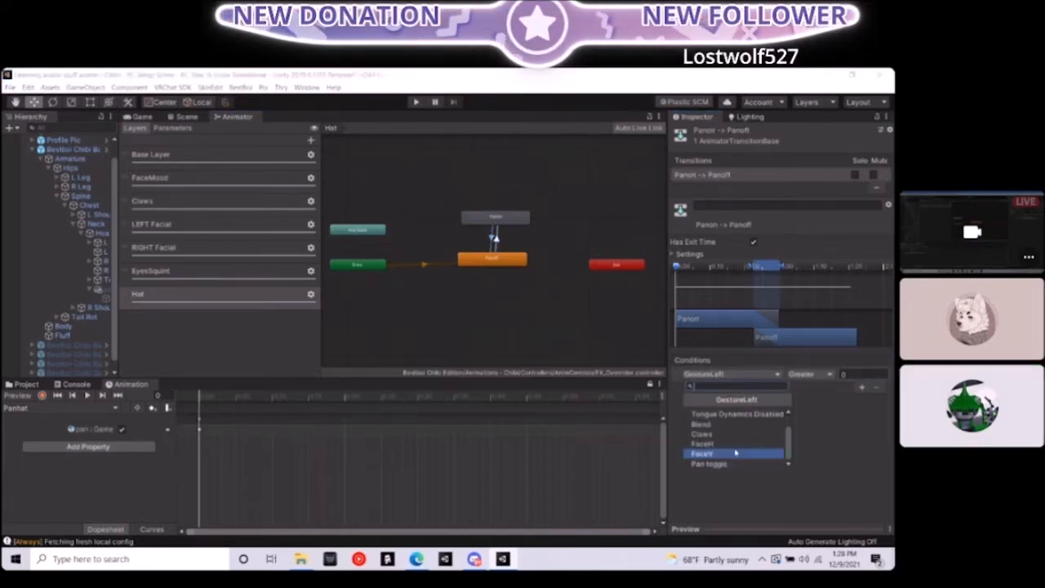
{"action": "left_click", "coordinate": [734, 464]}
{"action": "left_click", "coordinate": [816, 376]}
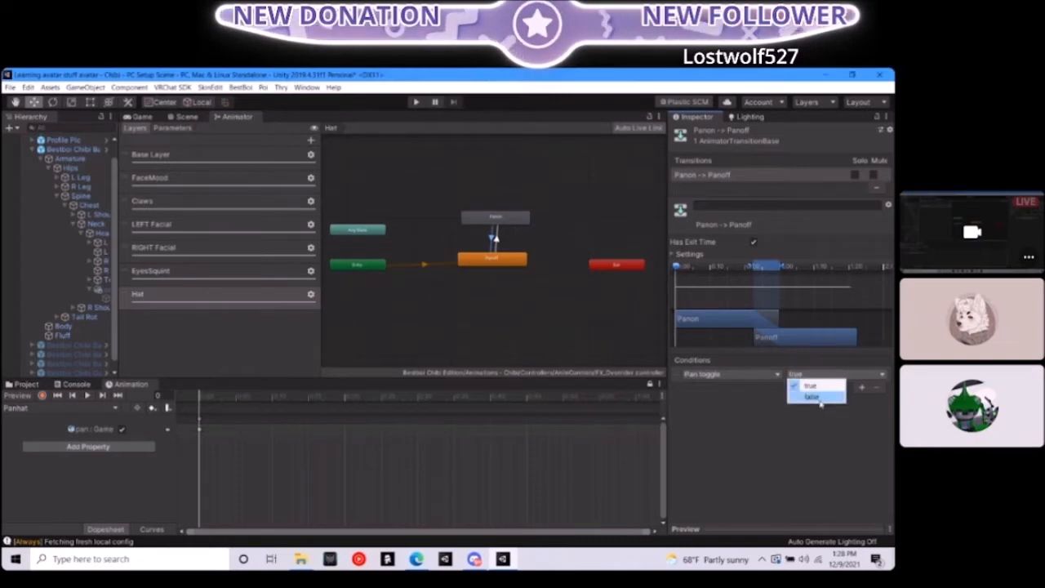
{"action": "left_click", "coordinate": [816, 396]}
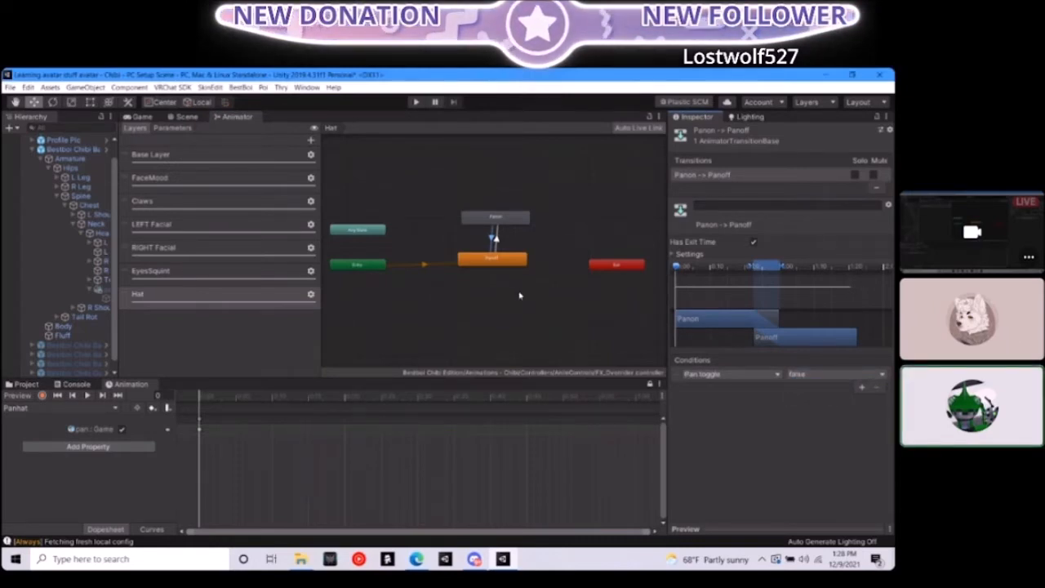
{"action": "left_click", "coordinate": [502, 217]}
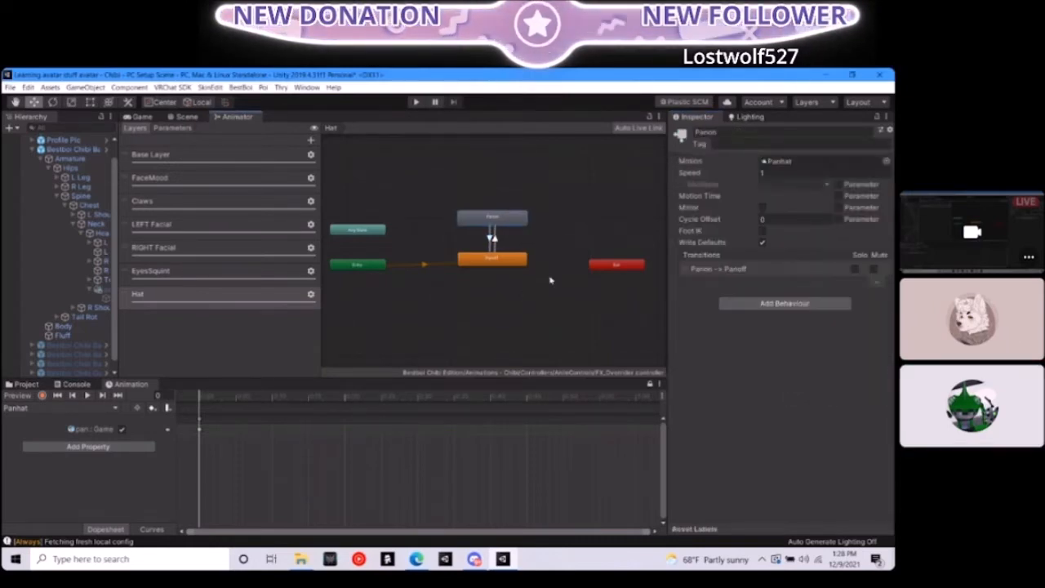
Disable Has Exit Time on the Panoff to Panon transition and set its Transition Duration to 0
{"action": "left_click", "coordinate": [495, 238]}
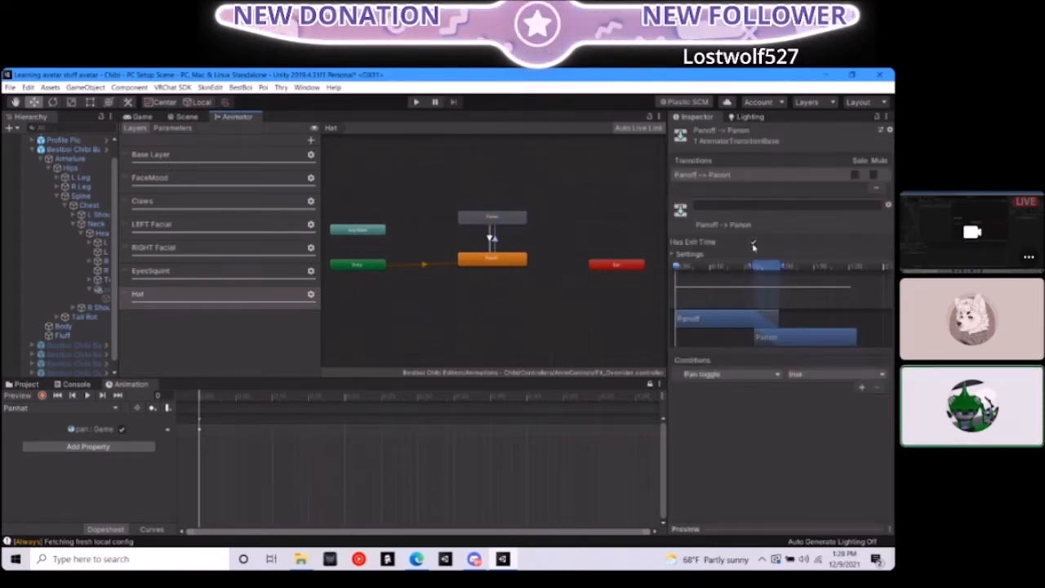
{"action": "left_click", "coordinate": [752, 242]}
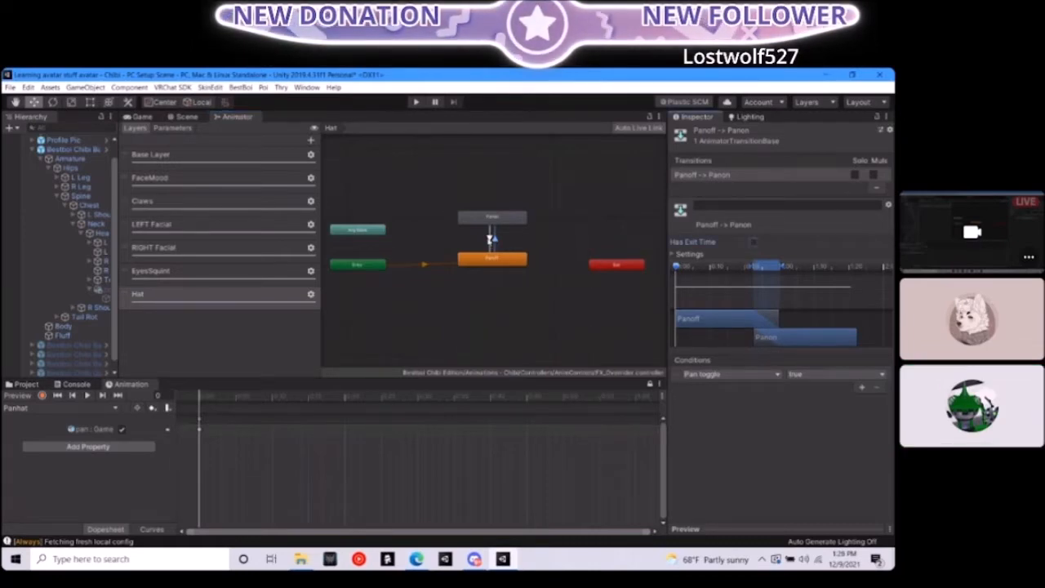
{"action": "left_click", "coordinate": [686, 254]}
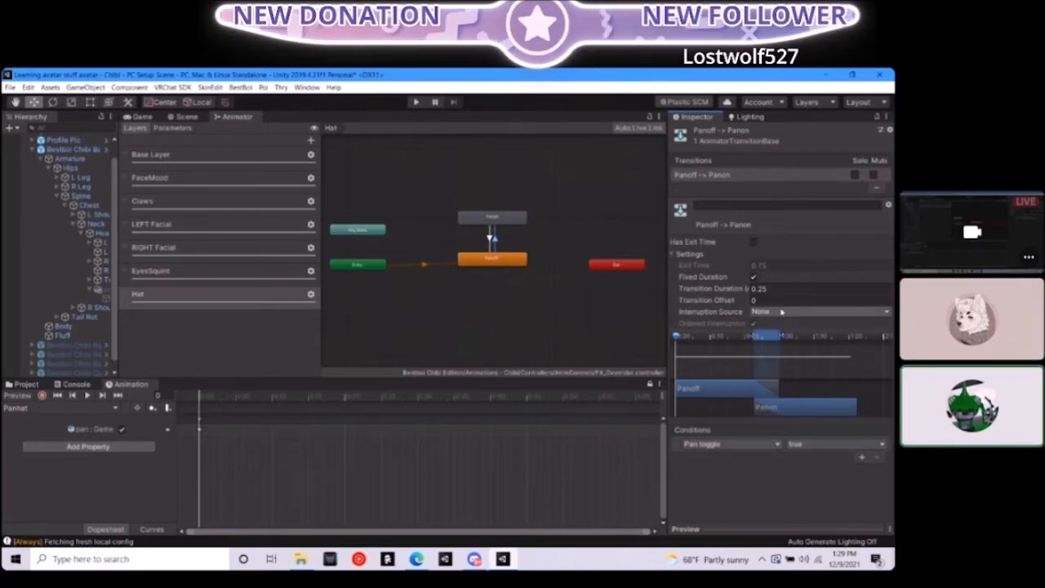
{"action": "left_click", "coordinate": [763, 288]}
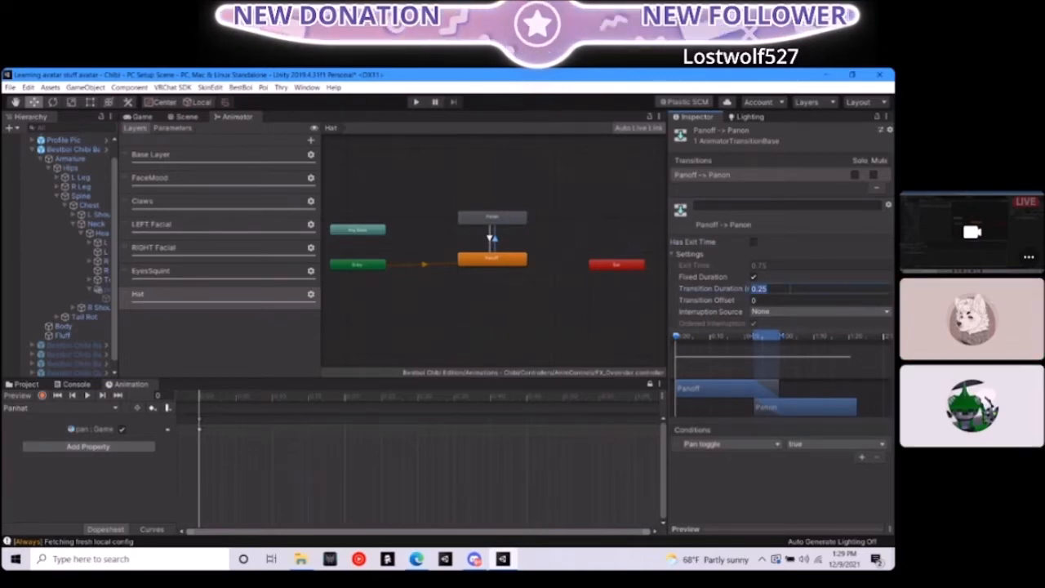
{"action": "type", "text": "0"}
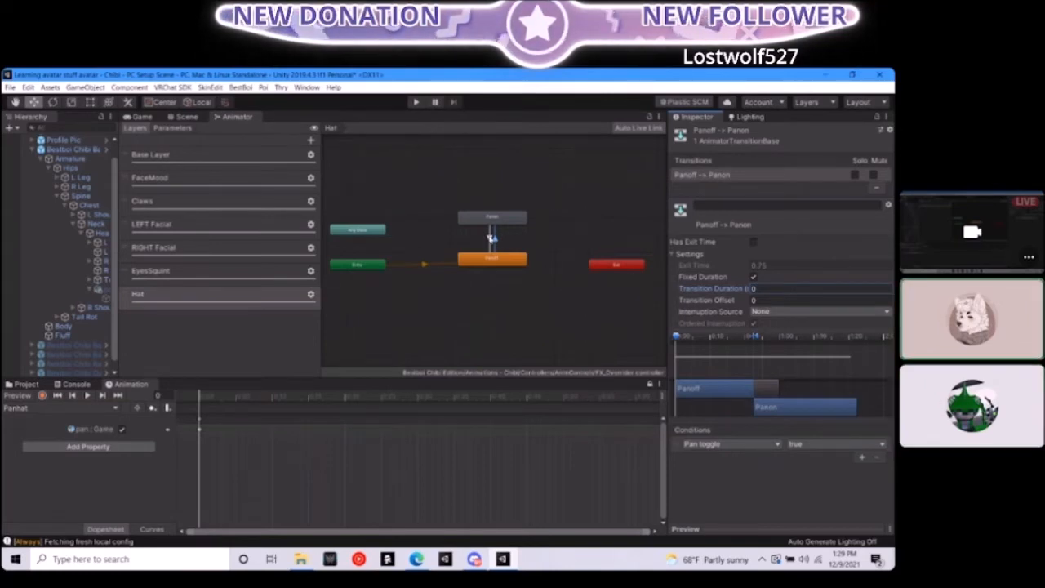
Disable Has Exit Time on the Panon to Panoff transition and set its Transition Duration to 0
{"action": "left_click", "coordinate": [494, 238]}
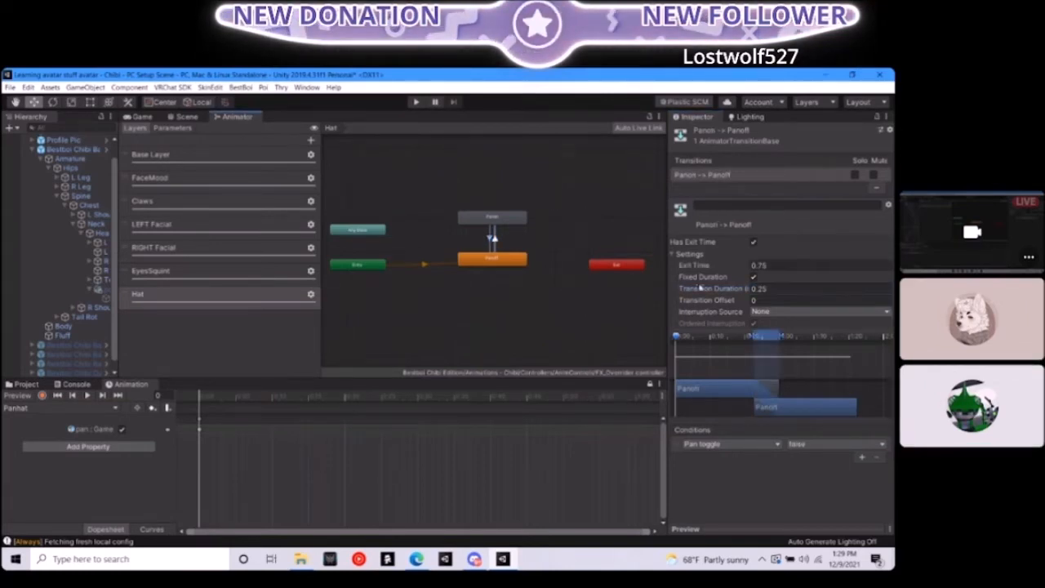
{"action": "left_click", "coordinate": [753, 241]}
{"action": "left_click", "coordinate": [767, 288]}
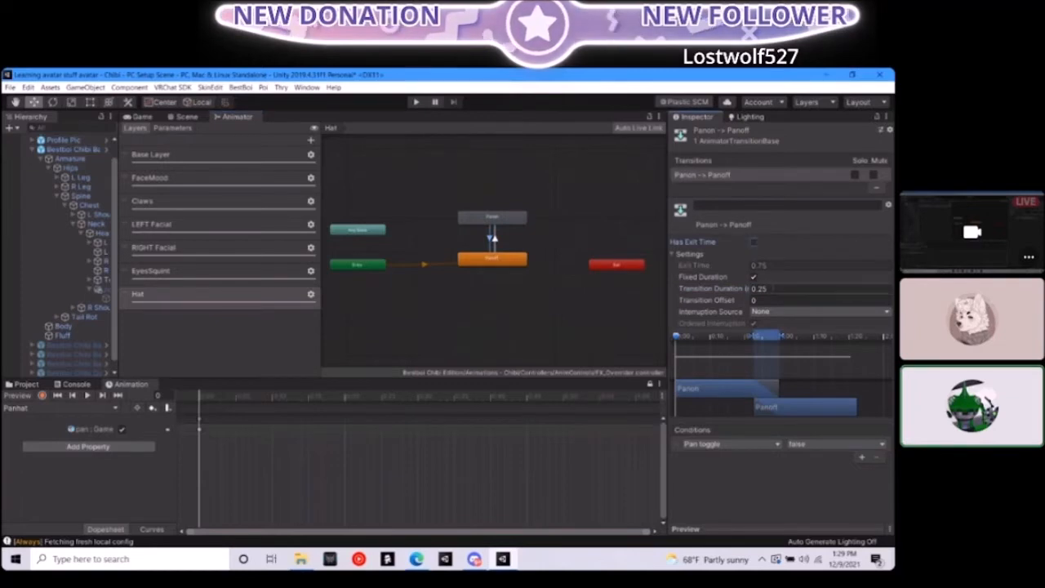
{"action": "type", "text": "0"}
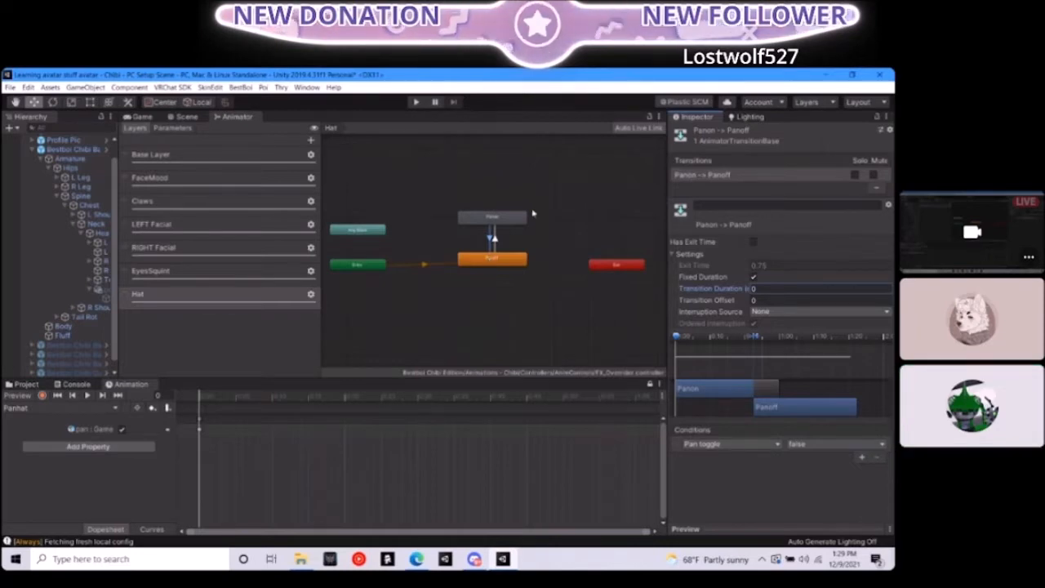
{"action": "left_click", "coordinate": [504, 267]}
{"action": "left_click_drag", "start_coordinate": [506, 266], "coordinate": [503, 266]}
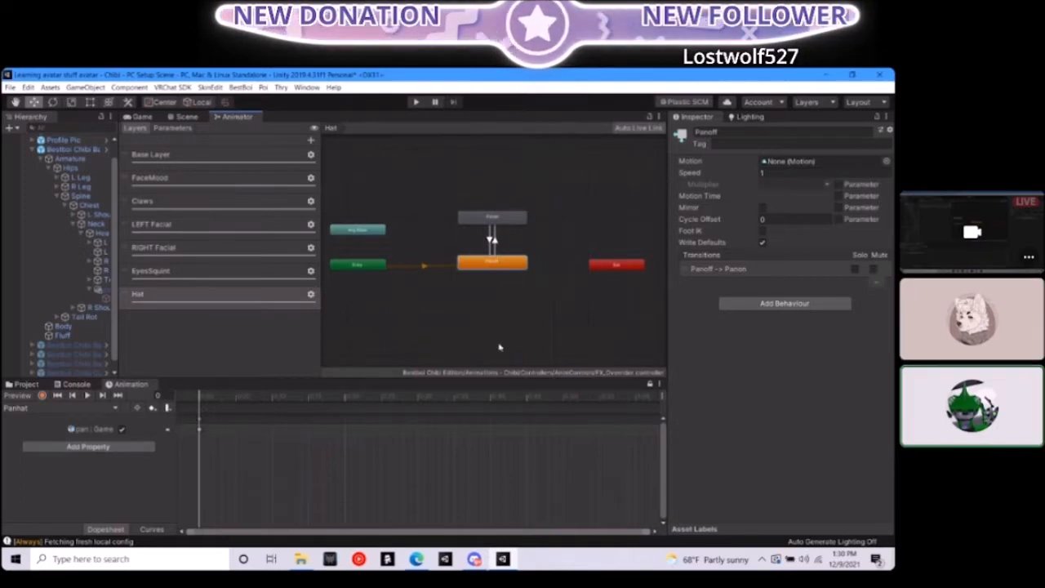
Move the Panhat state slightly upward in the Bestboi Chibi Base controller's Base Layer and reselect the avatar
{"action": "left_click", "coordinate": [70, 150]}
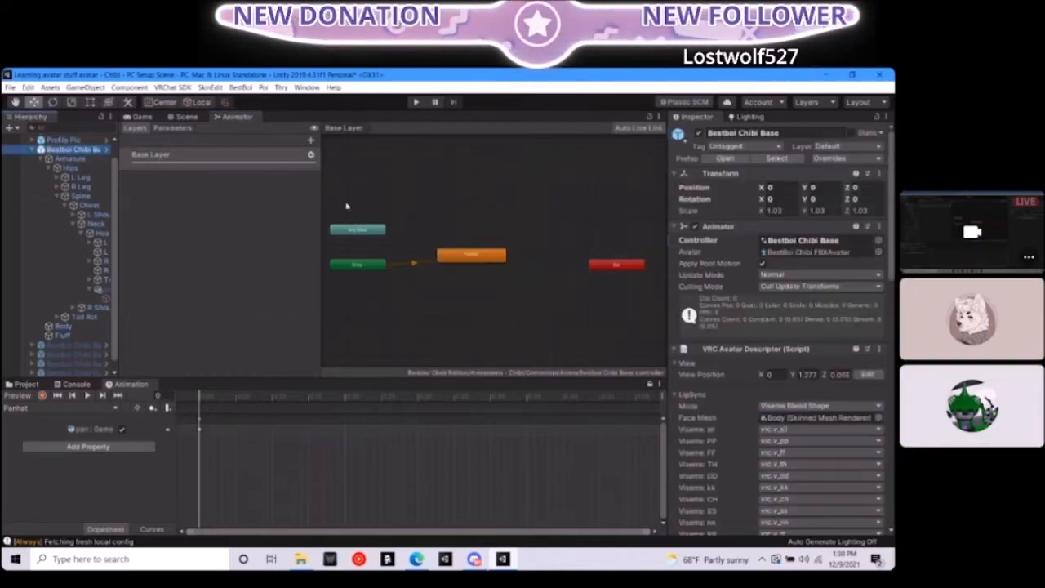
{"action": "mouse_move", "coordinate": [452, 262]}
{"action": "left_mouse_down"}
{"action": "mouse_move", "coordinate": [423, 267]}
{"action": "mouse_move", "coordinate": [450, 249]}
{"action": "left_mouse_up"}
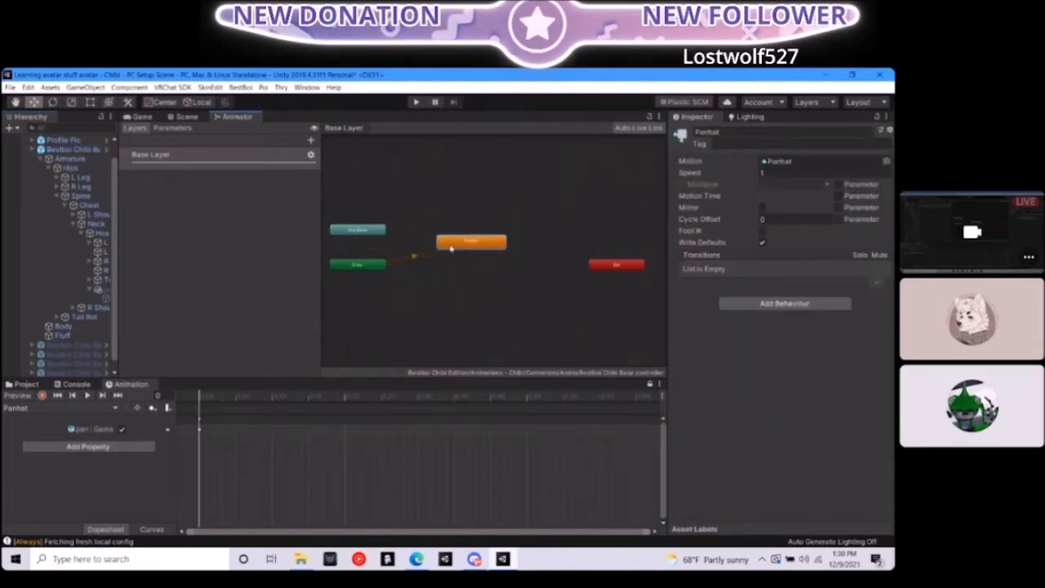
{"action": "left_click", "coordinate": [70, 150]}
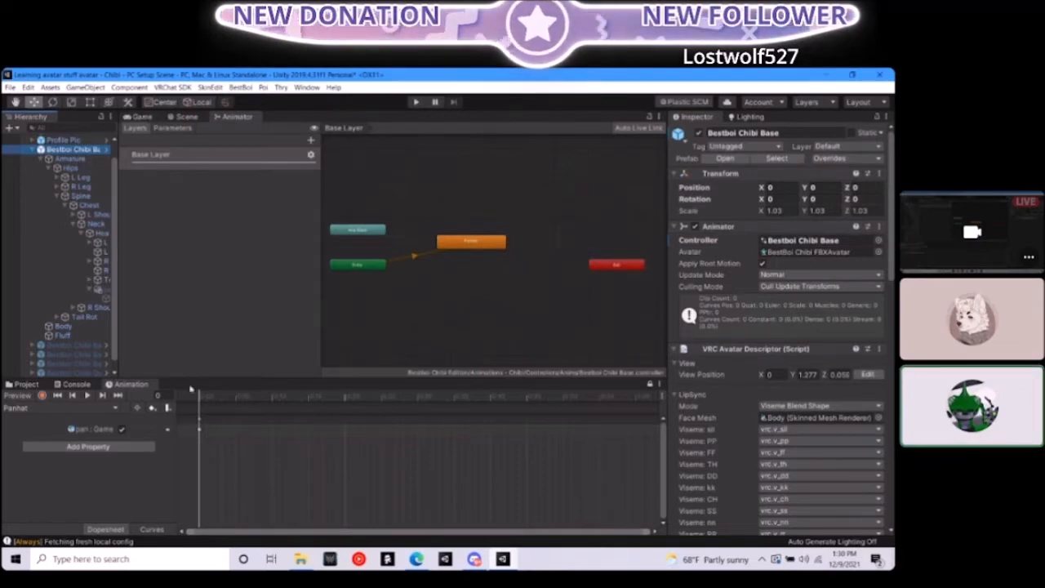
Add a Bool parameter named "Pan toggle" to the avatar's StateParameters expression parameters
{"action": "scroll", "coordinate": [734, 439], "scroll_direction": "down", "scroll_amount": 6}
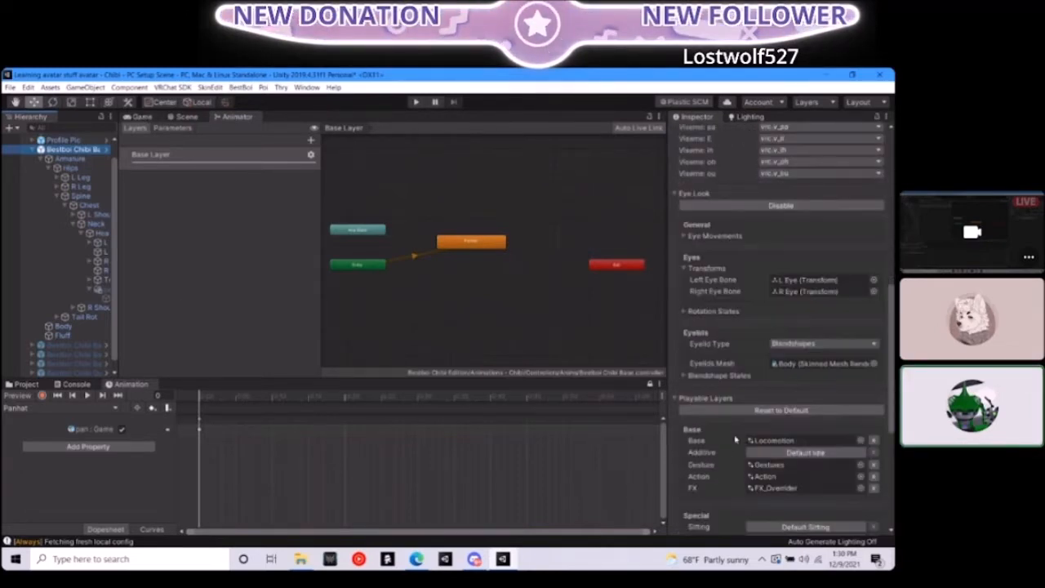
{"action": "scroll", "coordinate": [733, 437], "scroll_direction": "down", "scroll_amount": 5}
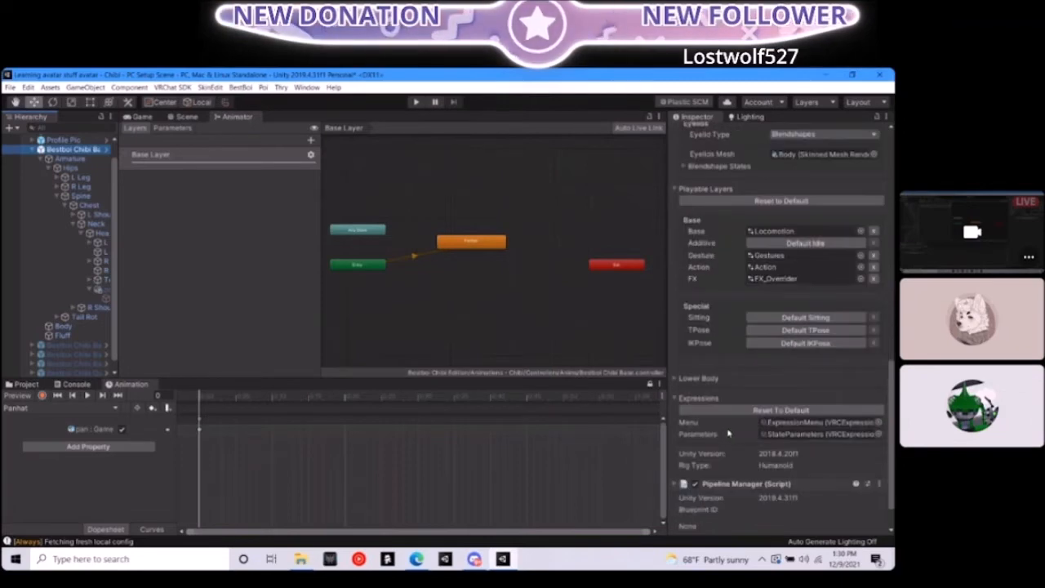
{"action": "double_click", "coordinate": [830, 435]}
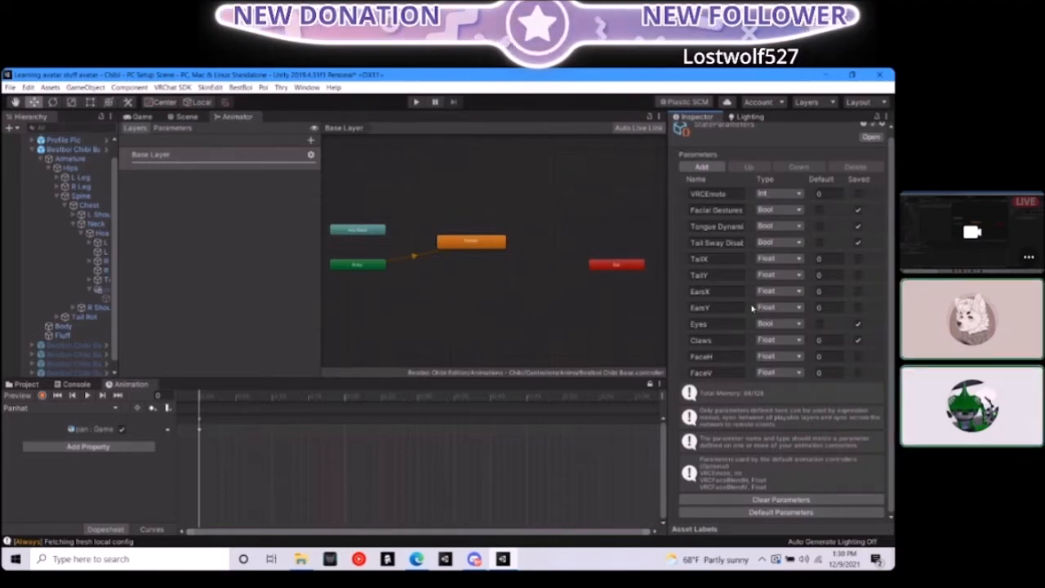
{"action": "left_click", "coordinate": [707, 168]}
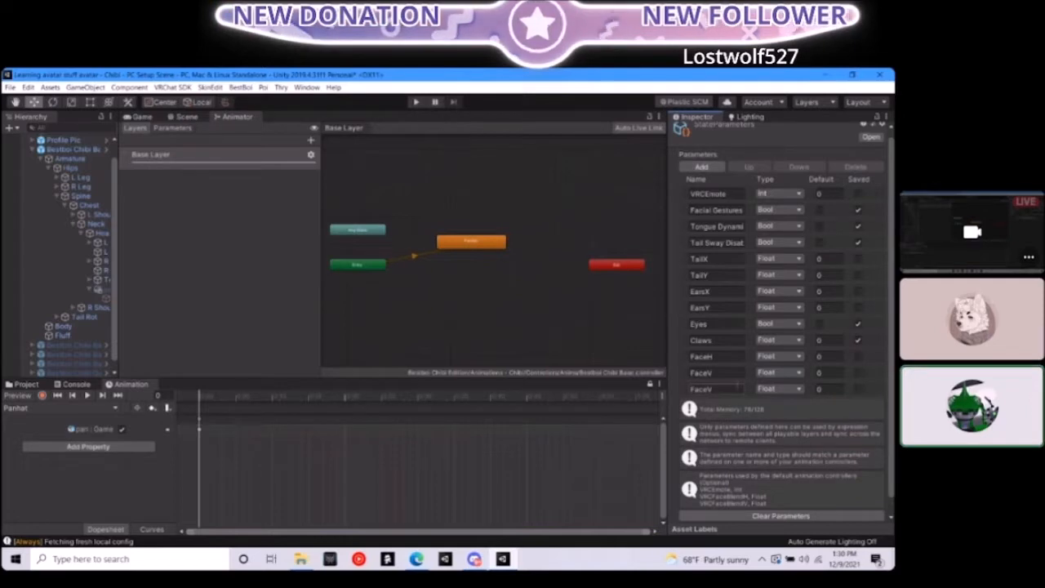
{"action": "left_click", "coordinate": [780, 388]}
{"action": "left_click", "coordinate": [776, 413]}
{"action": "left_click", "coordinate": [702, 389]}
{"action": "type", "text": "Pan too"}
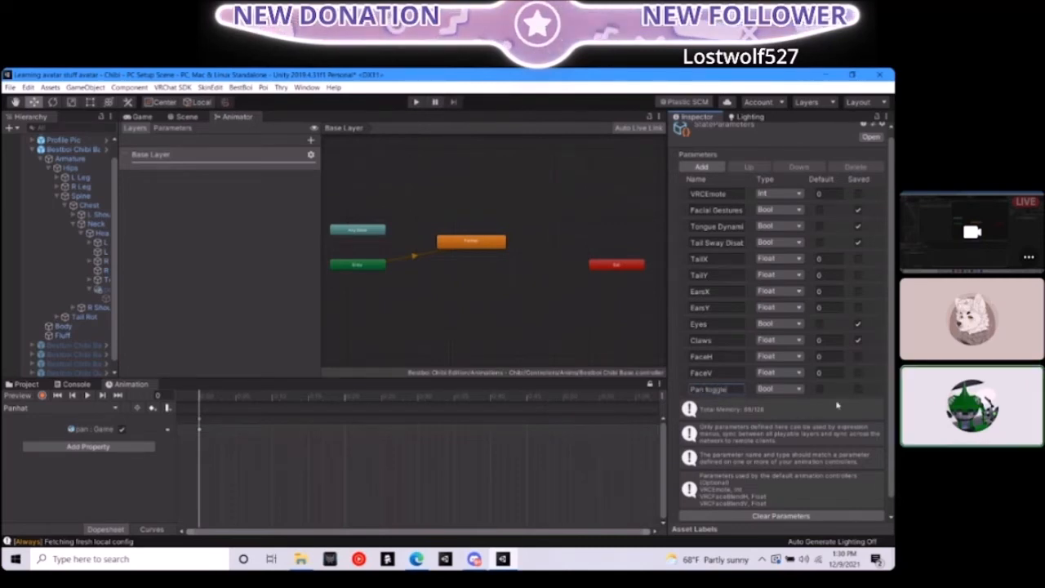
Make the Pan toggle expression parameter enabled by default and saved
{"action": "left_click", "coordinate": [781, 139]}
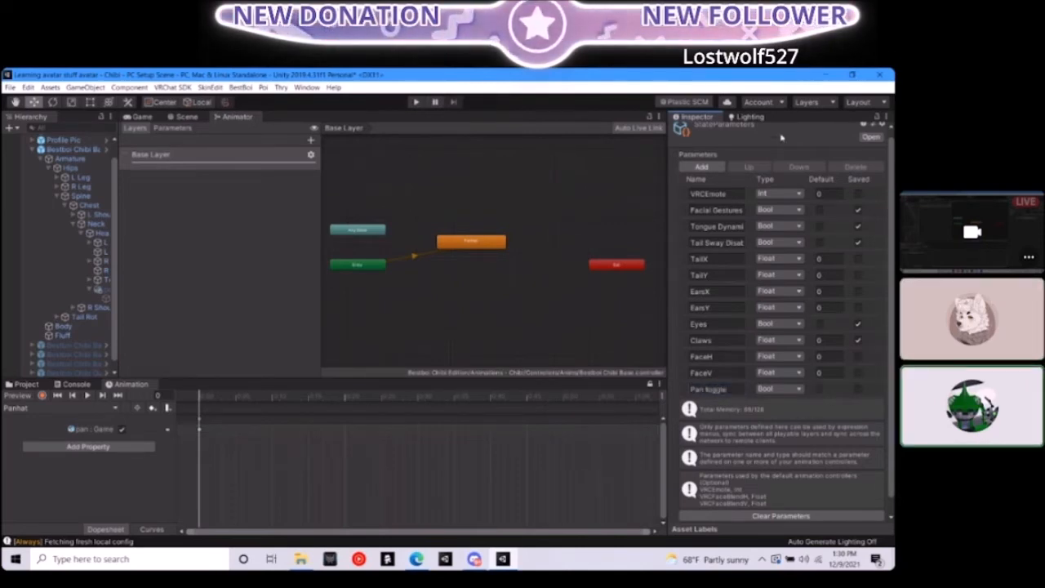
{"action": "left_click", "coordinate": [820, 389]}
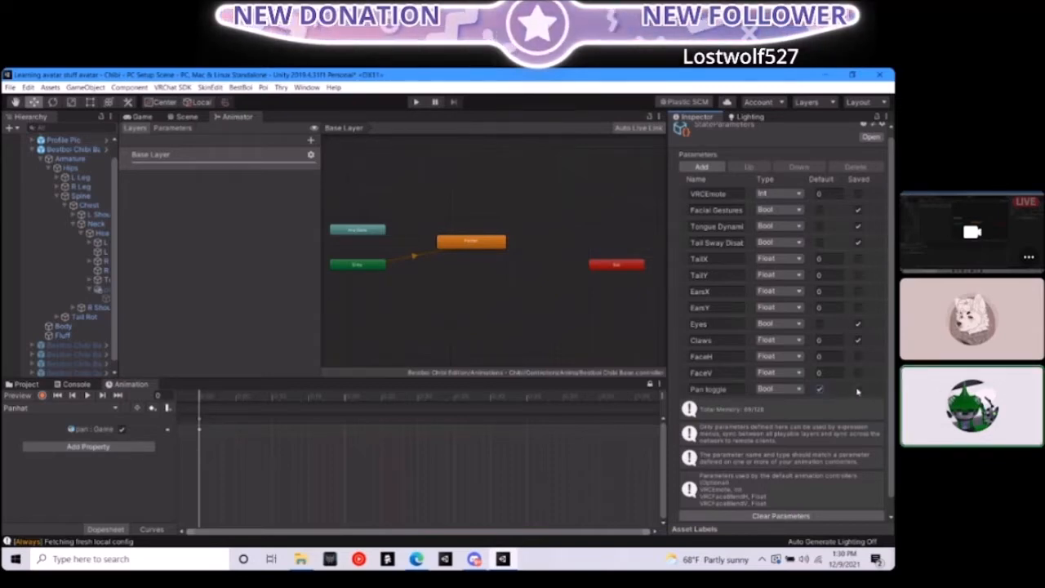
{"action": "left_click", "coordinate": [857, 389]}
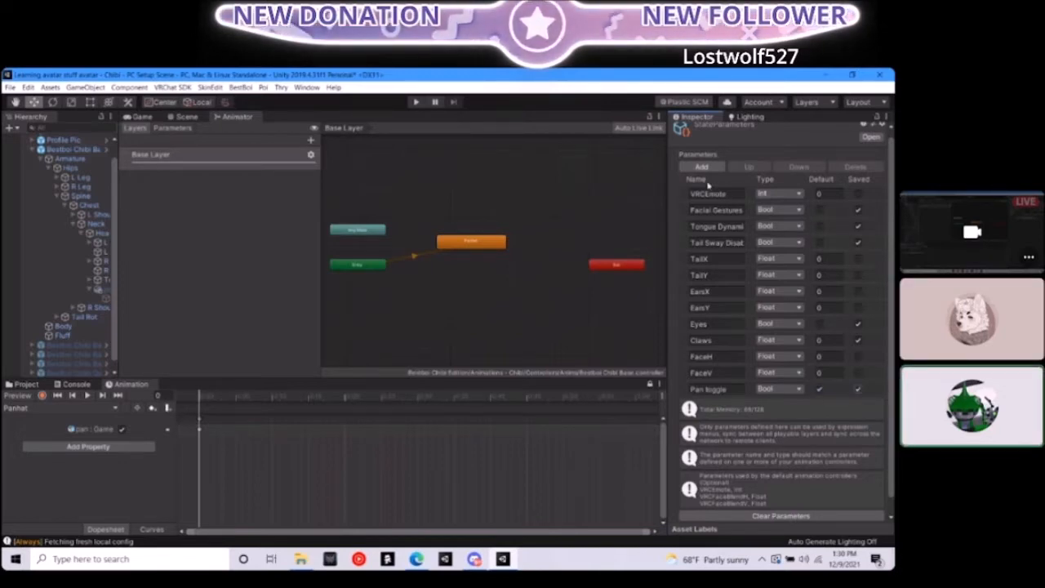
Move the Panhat state slightly down to line up with Entry, and open the SubMenu_Toggles submenu from the avatar's expression menu
{"action": "left_click_drag", "start_coordinate": [469, 245], "coordinate": [482, 267]}
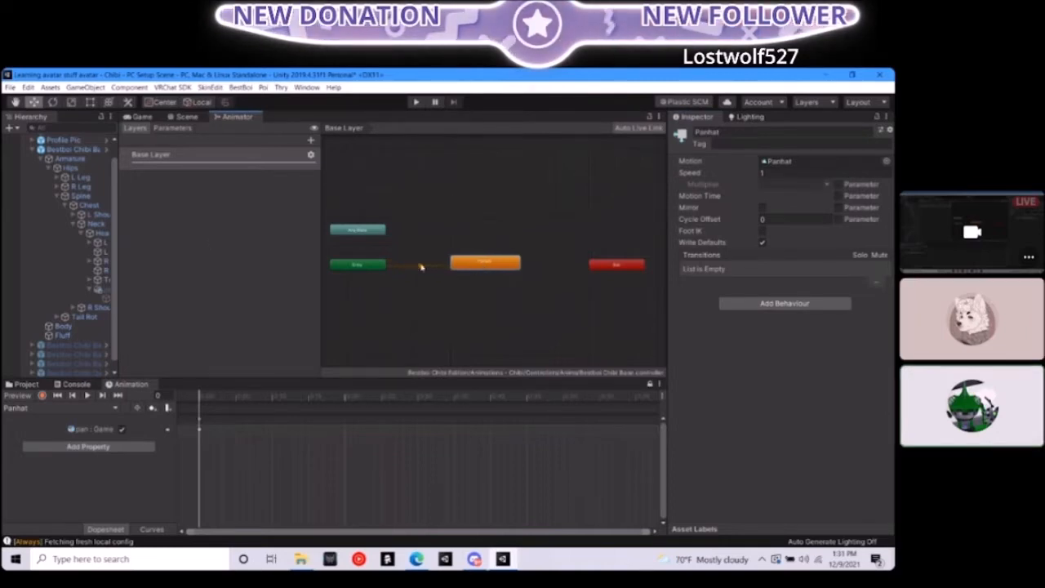
{"action": "left_click", "coordinate": [72, 150]}
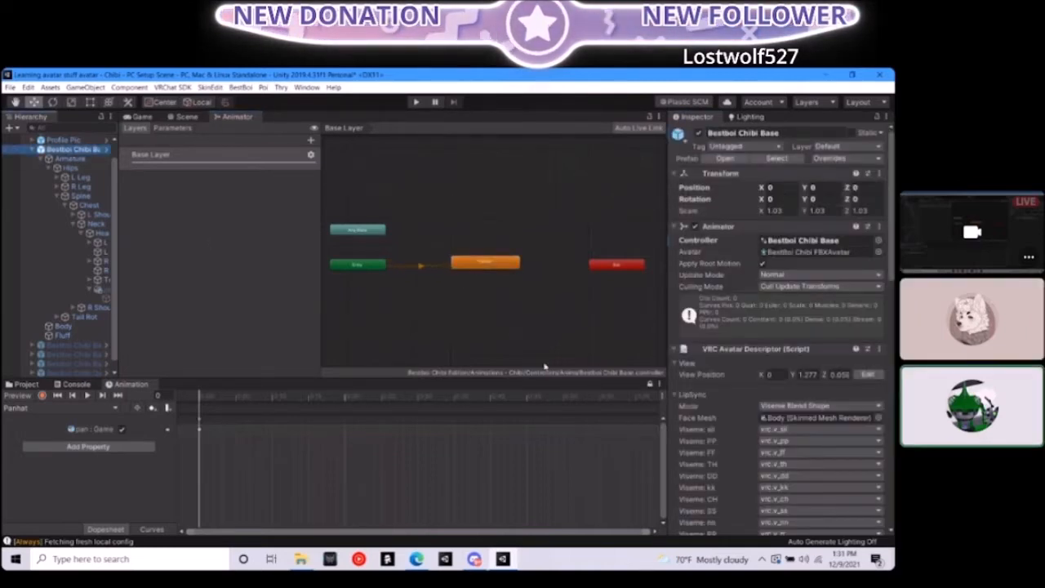
{"action": "scroll", "coordinate": [716, 380], "scroll_direction": "down", "scroll_amount": 10}
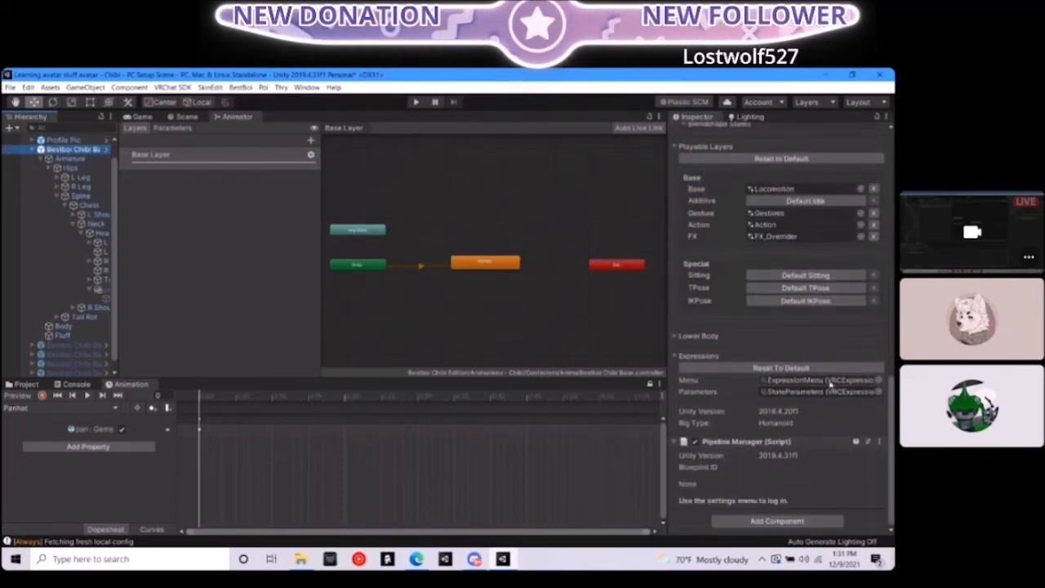
{"action": "double_click", "coordinate": [829, 382]}
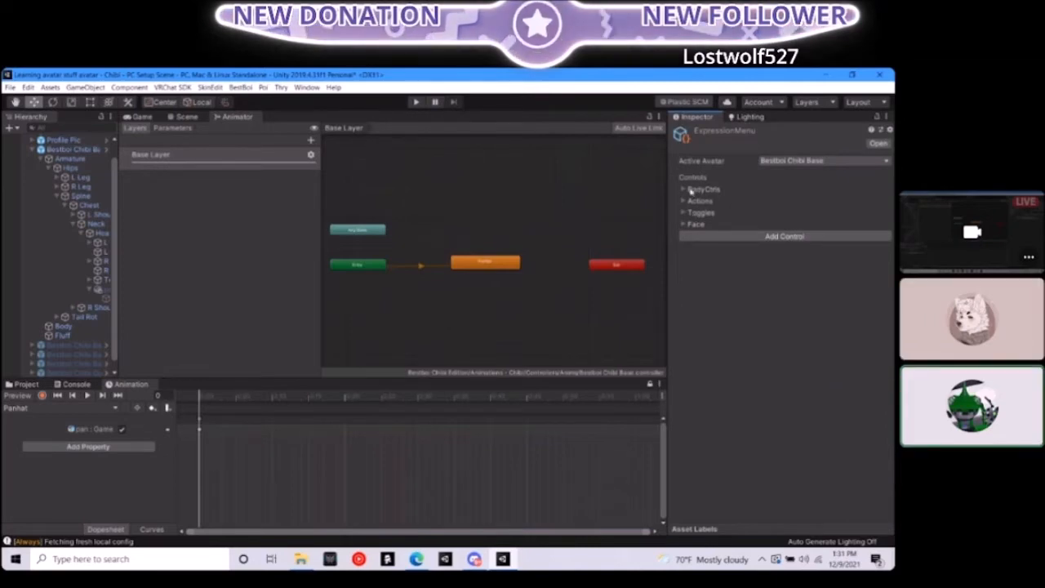
{"action": "left_click", "coordinate": [683, 213]}
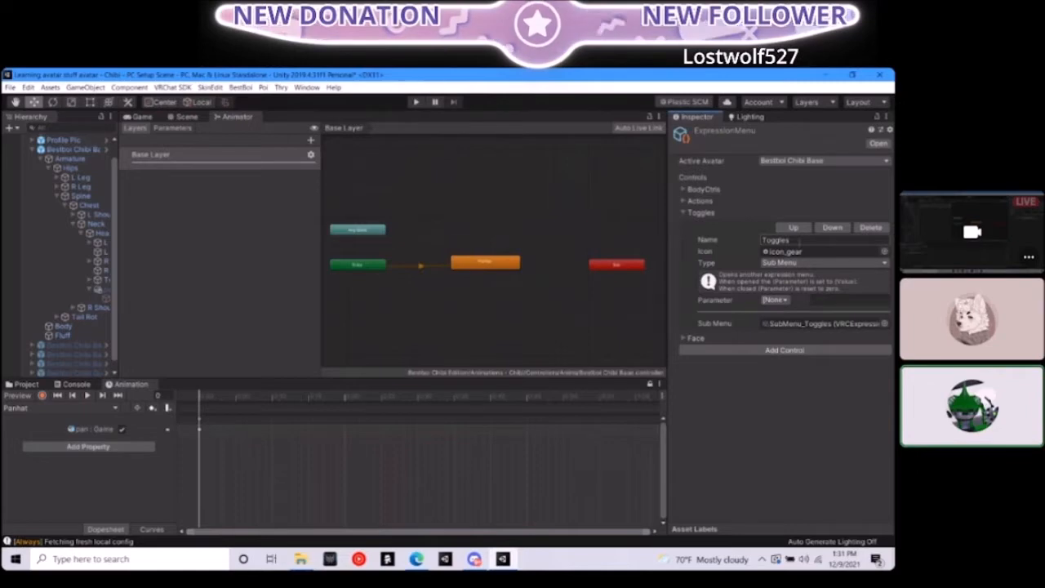
{"action": "double_click", "coordinate": [801, 324]}
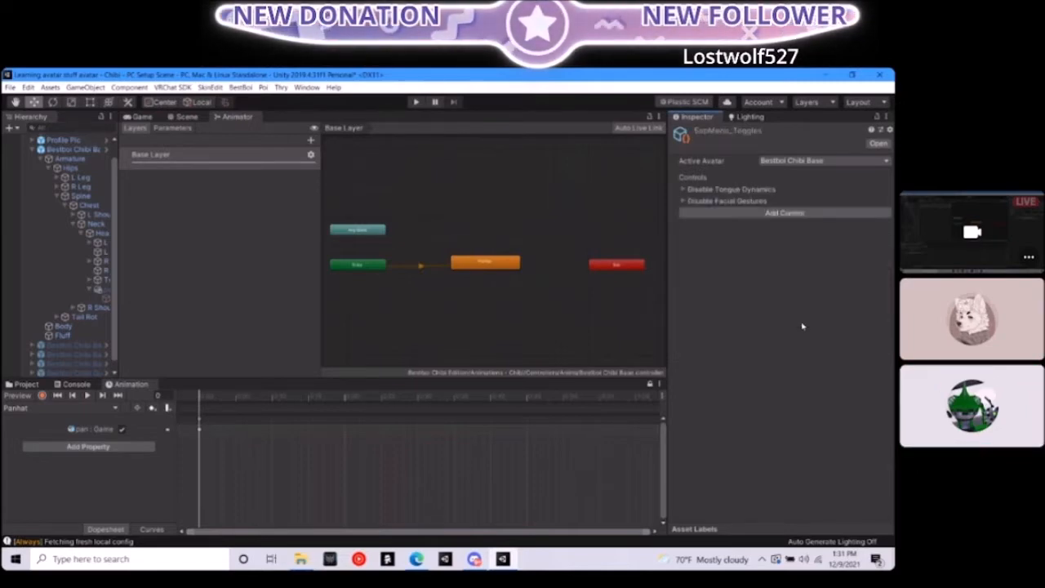
Add a control named Hat to SubMenu_Toggles, with type Toggle and Pan toggle as its parameter
{"action": "left_click", "coordinate": [746, 214]}
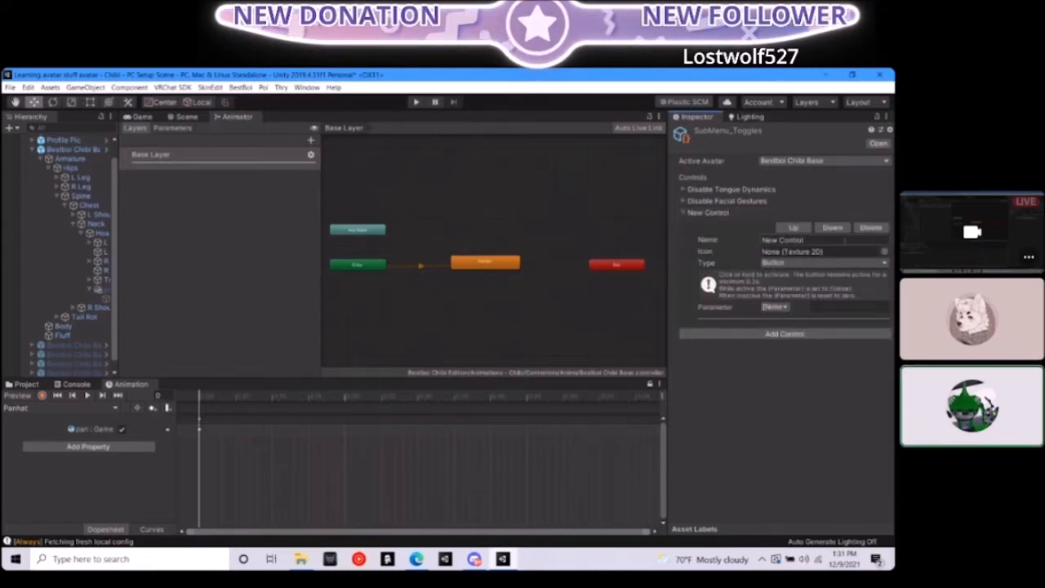
{"action": "left_click", "coordinate": [819, 239]}
{"action": "type", "text": "Hat"}
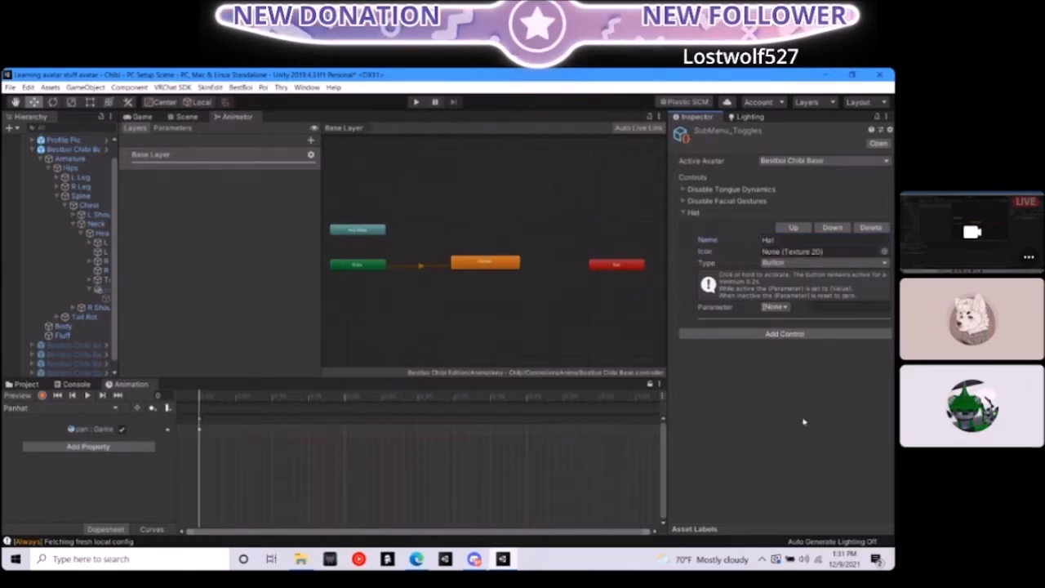
{"action": "left_click", "coordinate": [883, 263]}
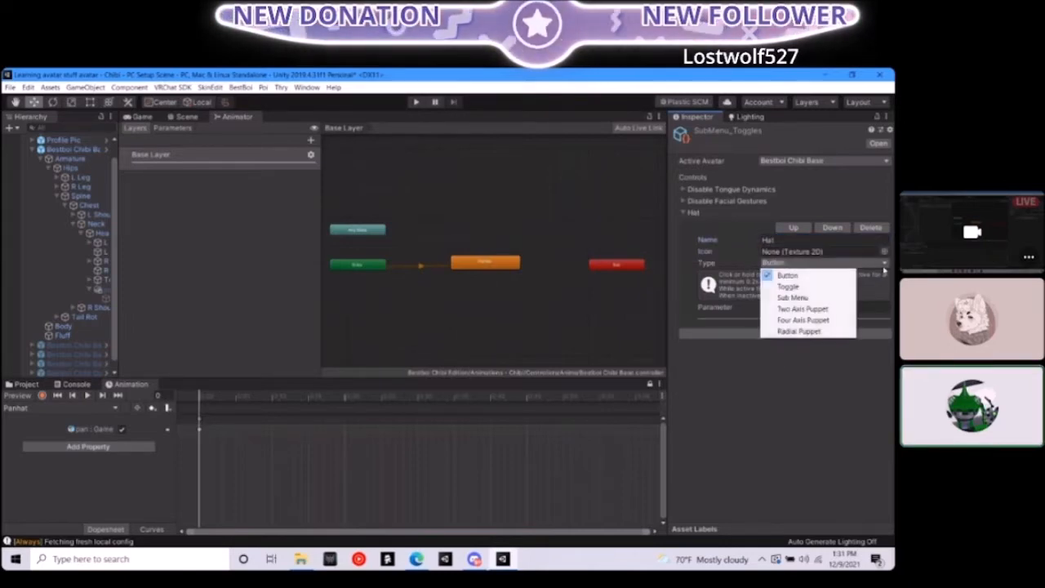
{"action": "left_click", "coordinate": [840, 286]}
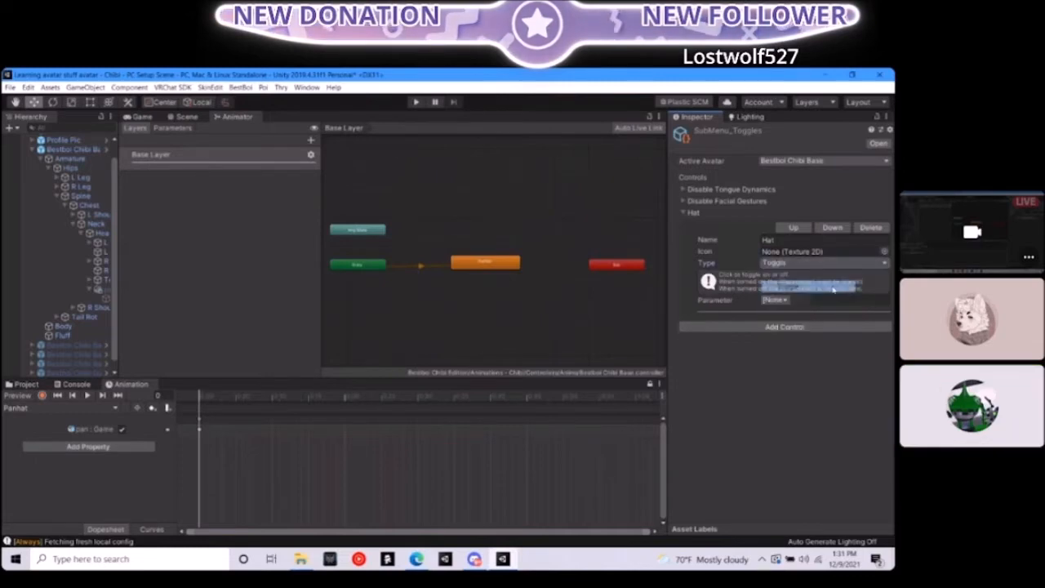
{"action": "left_click", "coordinate": [775, 300]}
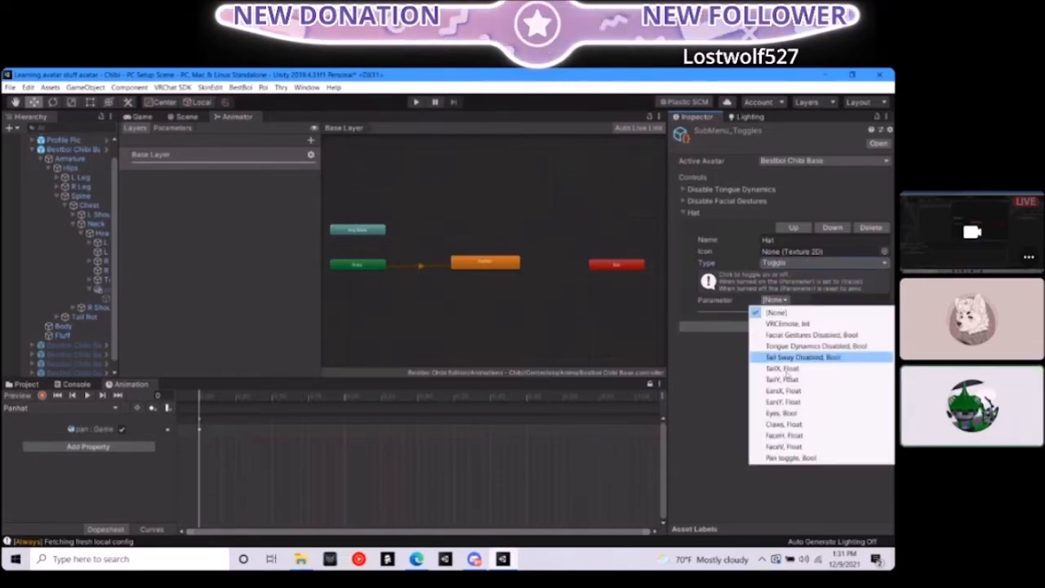
{"action": "left_click", "coordinate": [795, 458]}
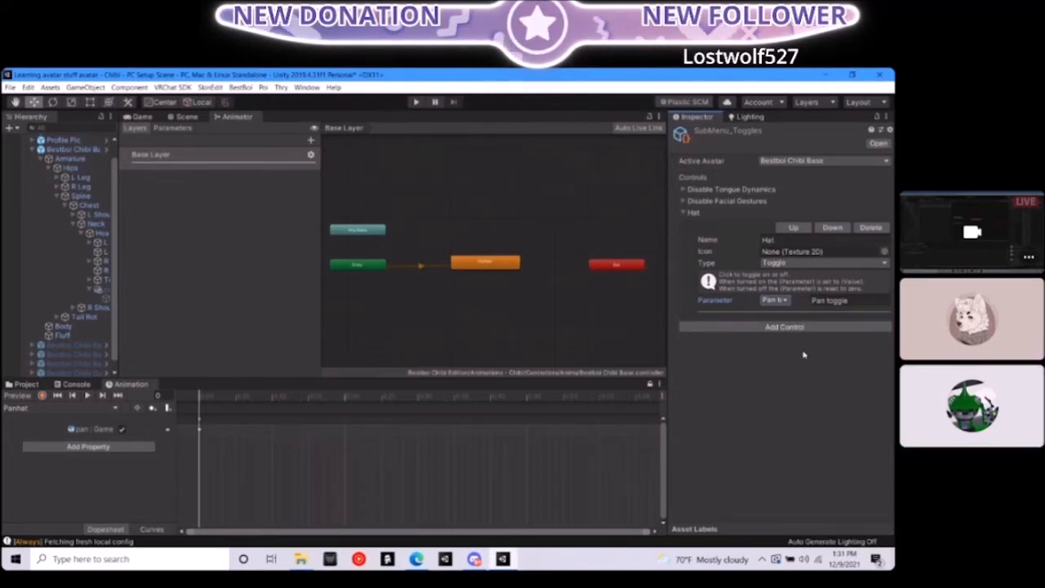
Examine the avatar and its pan object in the scene from several angles
{"action": "left_click", "coordinate": [137, 116]}
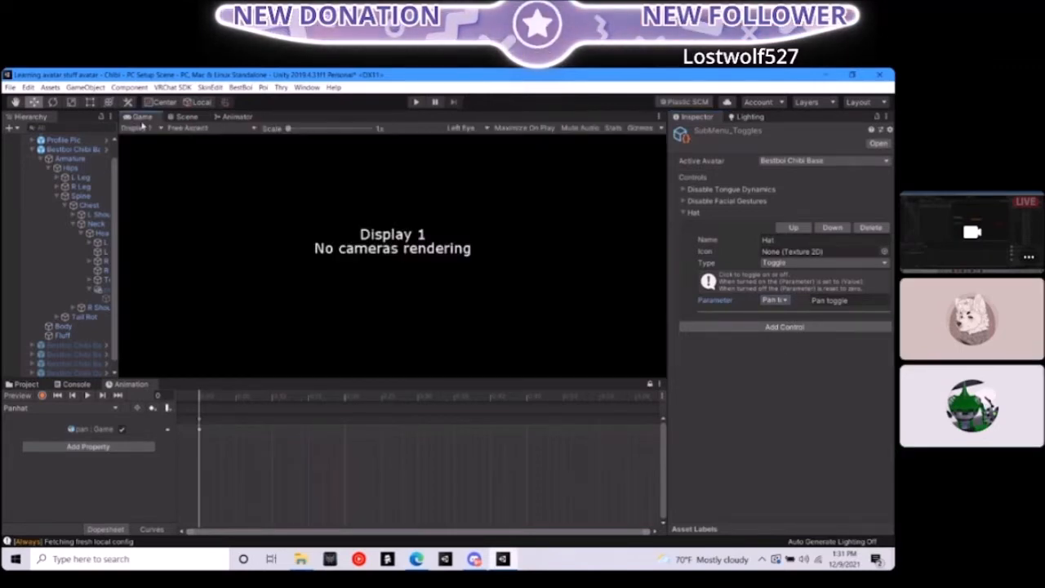
{"action": "left_click", "coordinate": [200, 117]}
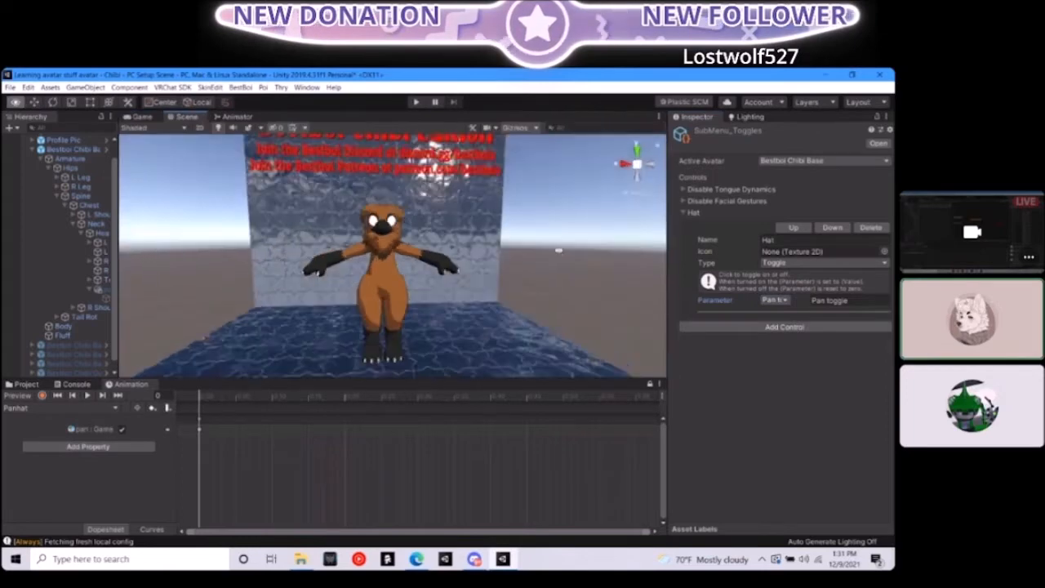
{"action": "left_click", "coordinate": [454, 269]}
{"action": "right_click_drag", "start_coordinate": [455, 269], "coordinate": [331, 272]}
{"action": "left_click", "coordinate": [433, 276]}
{"action": "scroll", "coordinate": [102, 249], "scroll_direction": "down", "scroll_amount": 1}
{"action": "left_click", "coordinate": [104, 284]}
{"action": "left_click_drag", "start_coordinate": [408, 269], "coordinate": [579, 289], "text": "alt"}
{"action": "mouse_move", "coordinate": [591, 290]}
{"action": "right_mouse_down"}
{"action": "mouse_move", "coordinate": [490, 273]}
{"action": "mouse_move", "coordinate": [539, 261]}
{"action": "mouse_move", "coordinate": [484, 244]}
{"action": "mouse_move", "coordinate": [615, 280]}
{"action": "mouse_move", "coordinate": [605, 279]}
{"action": "right_mouse_up"}
{"action": "key", "text": "w"}
{"action": "key", "text": "s"}
{"action": "key", "text": "w"}
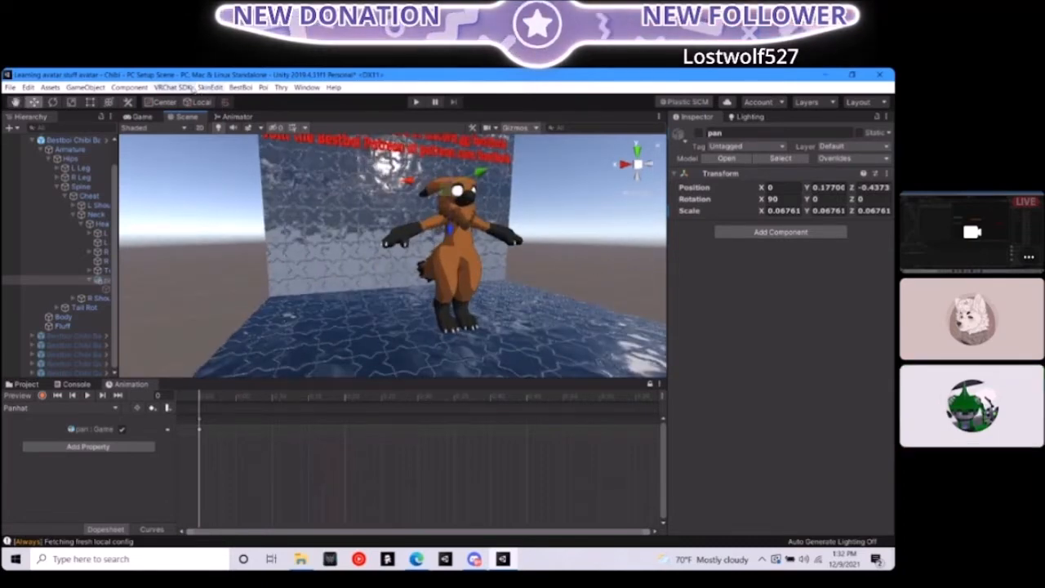
Open the VRChat SDK control panel and sign in with the account username, password and authenticator code
{"action": "left_click", "coordinate": [194, 89]}
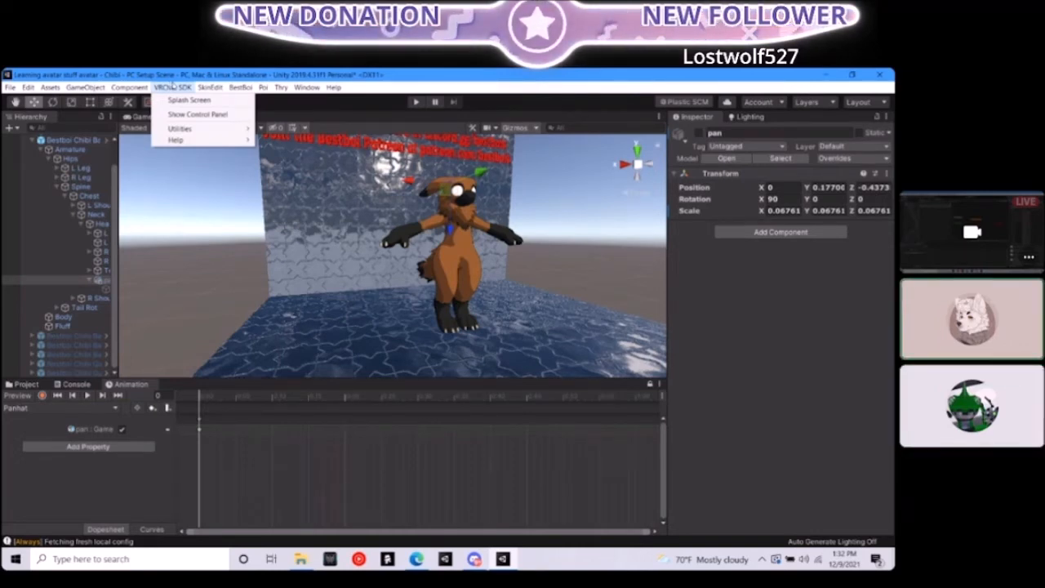
{"action": "left_click", "coordinate": [189, 114]}
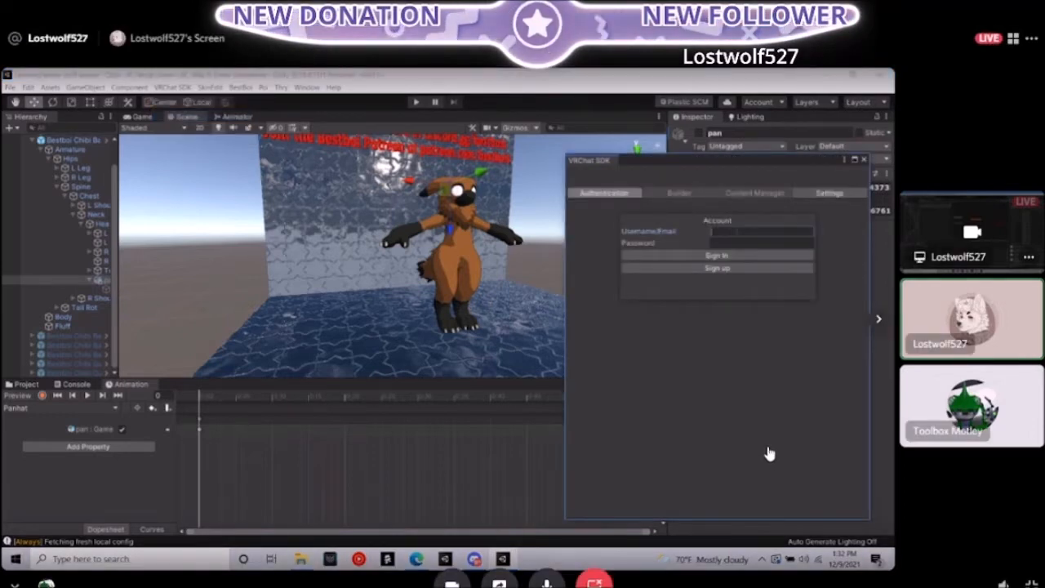
{"action": "type", "text": "Lostwolf"}
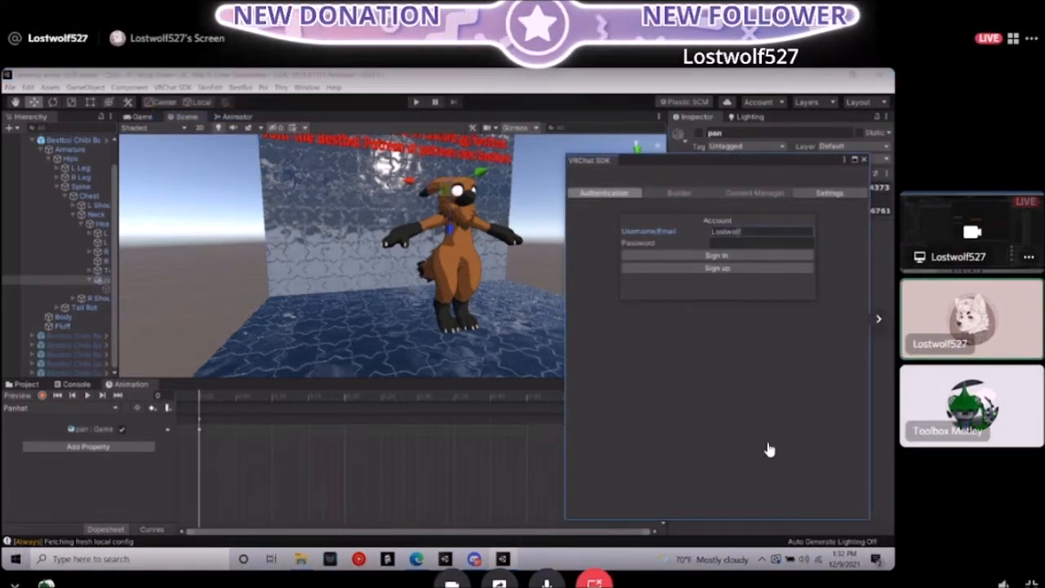
{"action": "type", "text": "******"}
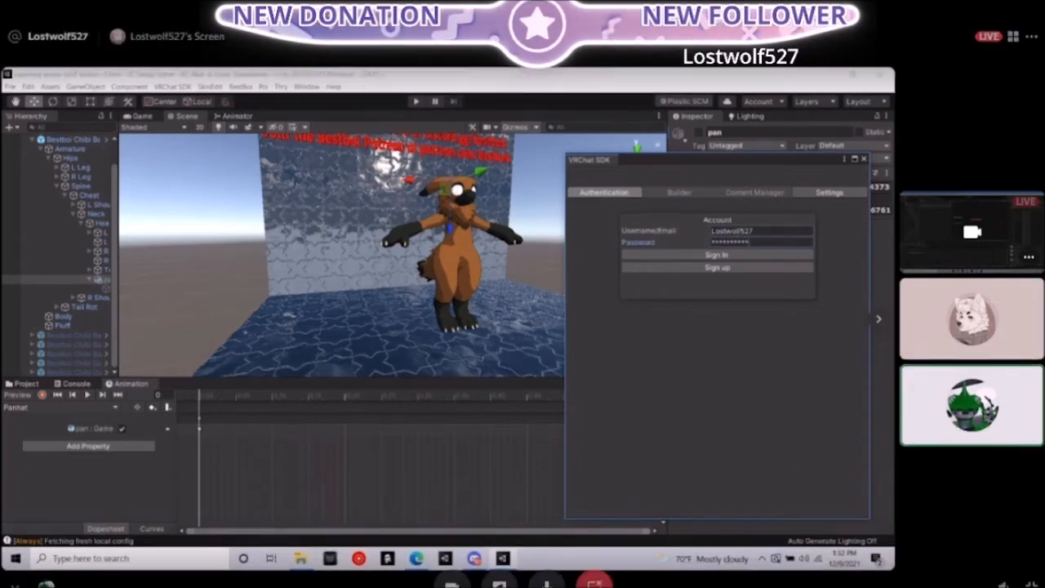
{"action": "left_click", "coordinate": [771, 255]}
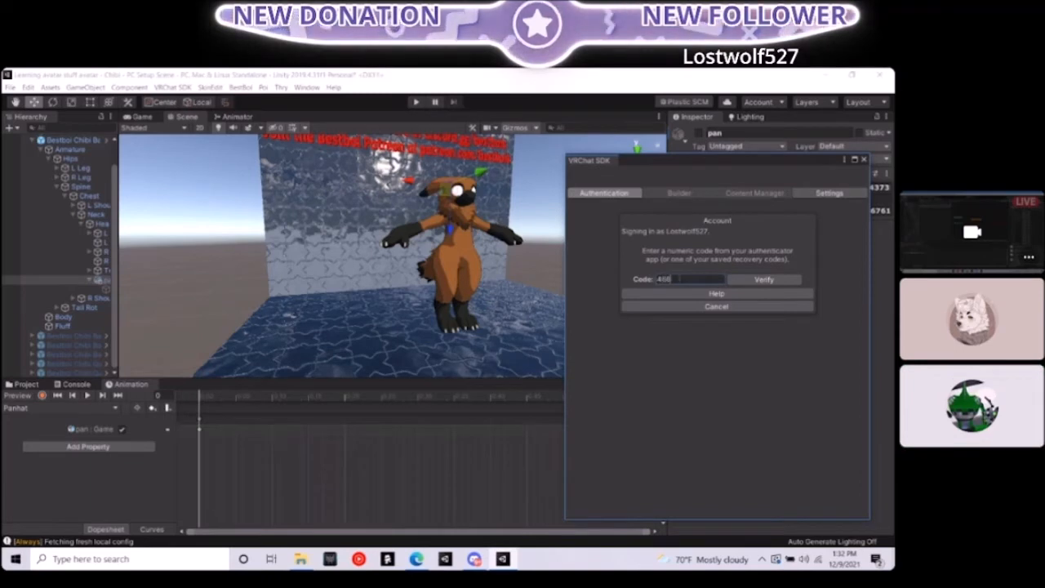
{"action": "left_click", "coordinate": [764, 279]}
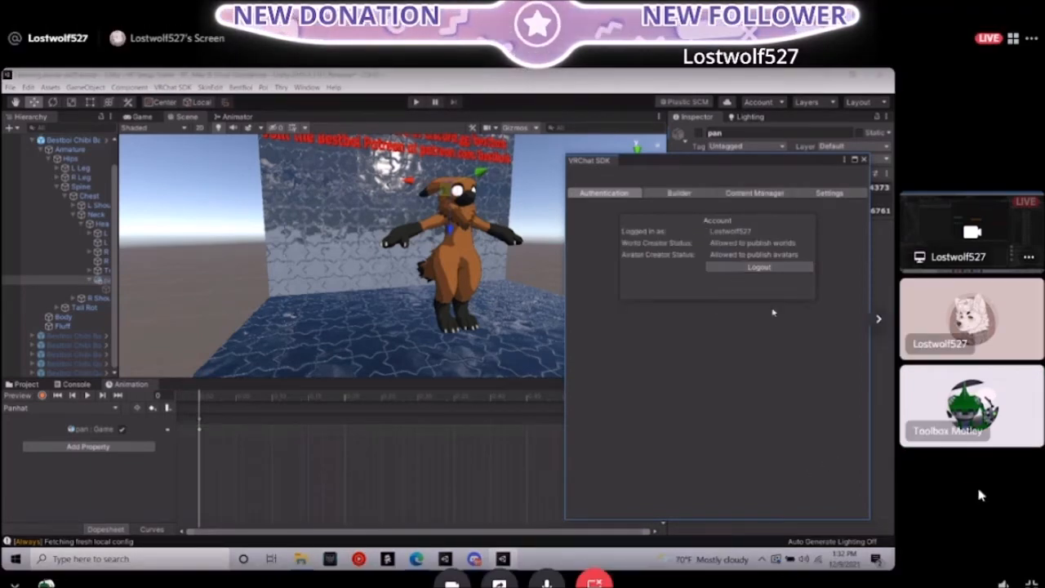
Auto-fix the Bestboi Chibi Base build issues for mesh Read/Write, legacy blendshape normals and streaming mipmaps
{"action": "left_click", "coordinate": [679, 194]}
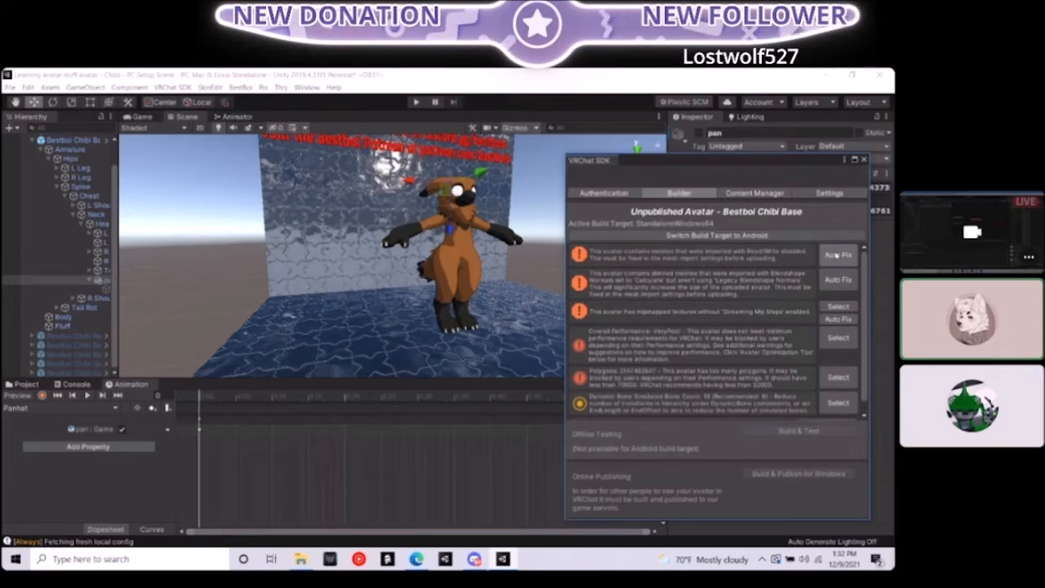
{"action": "left_click", "coordinate": [837, 255]}
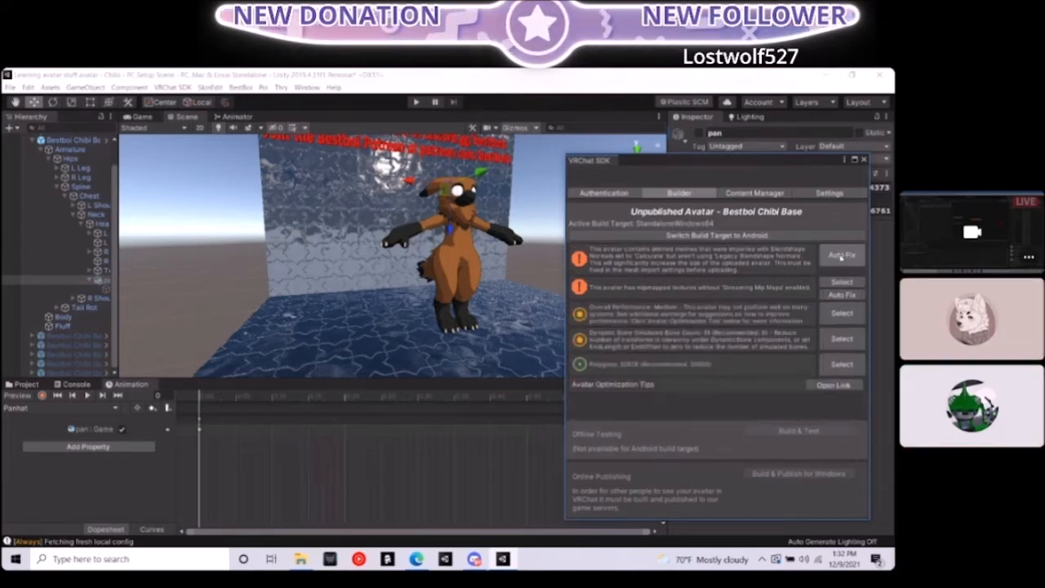
{"action": "left_click", "coordinate": [838, 256]}
{"action": "left_click", "coordinate": [843, 266]}
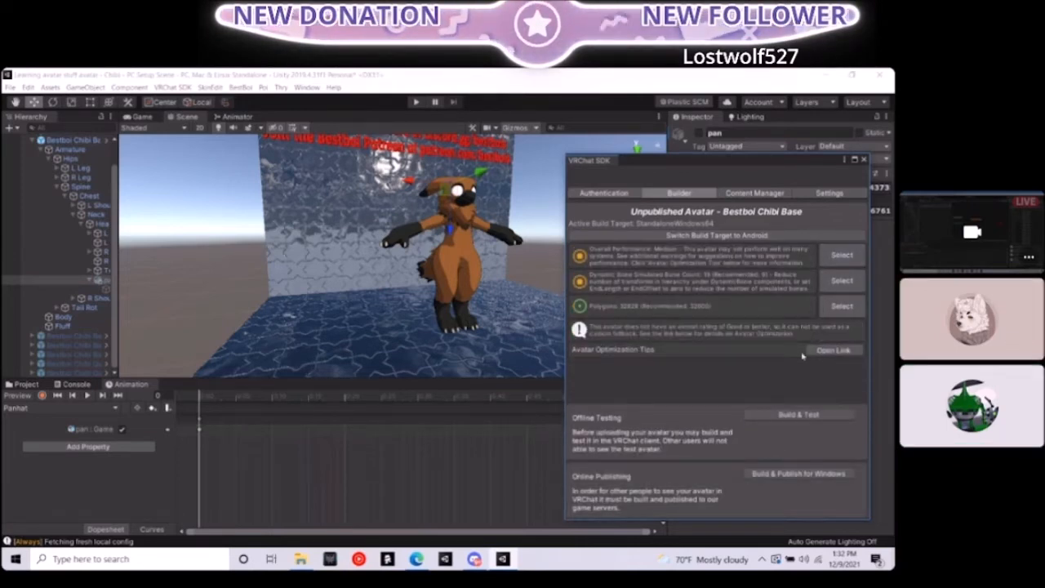
Build the avatar for offline testing and launch the VRChat app
{"action": "left_click", "coordinate": [800, 415]}
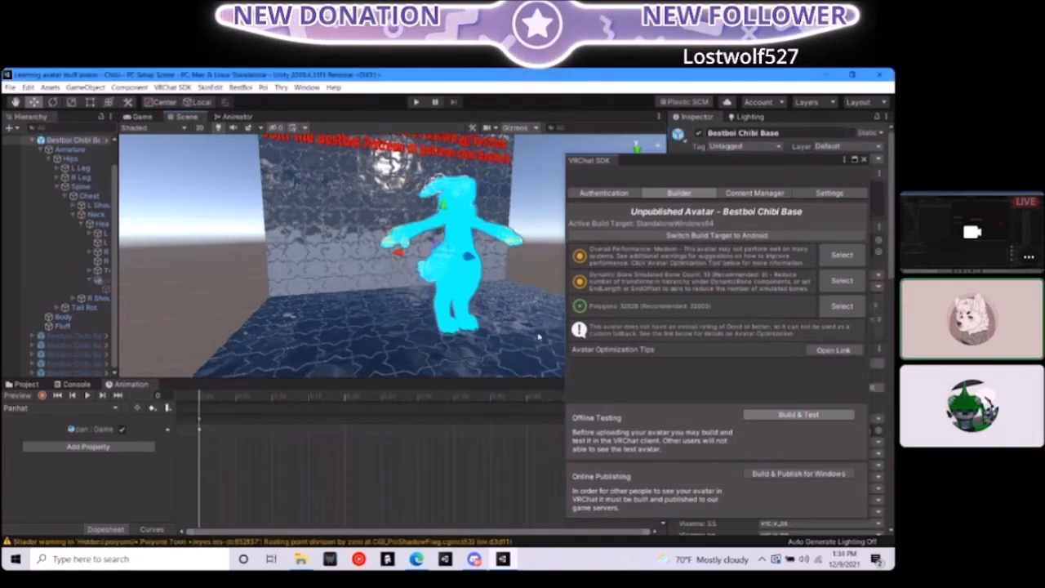
{"action": "left_click", "coordinate": [195, 560]}
{"action": "type", "text": "vrc"}
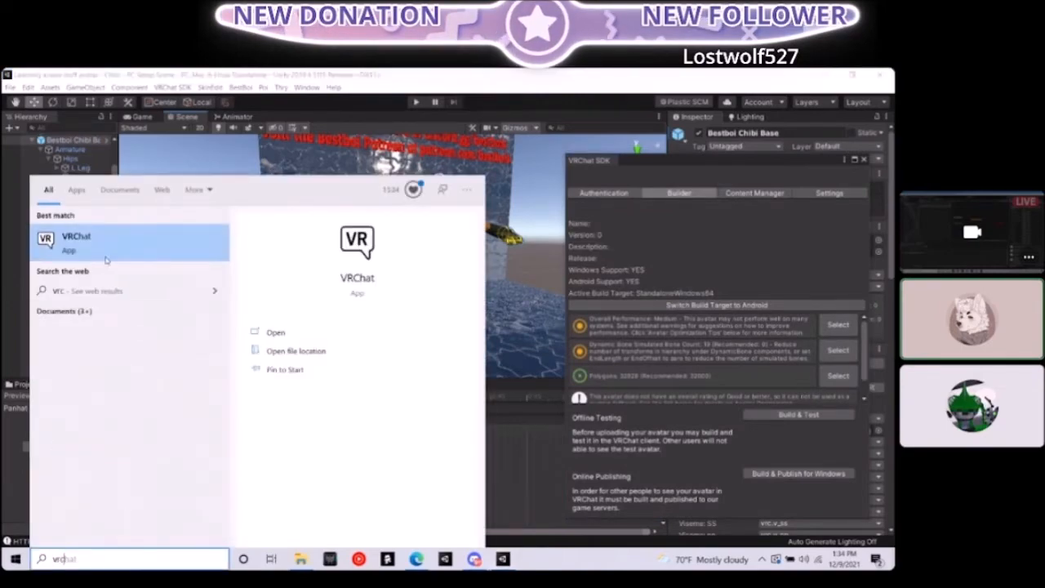
{"action": "left_click", "coordinate": [107, 252]}
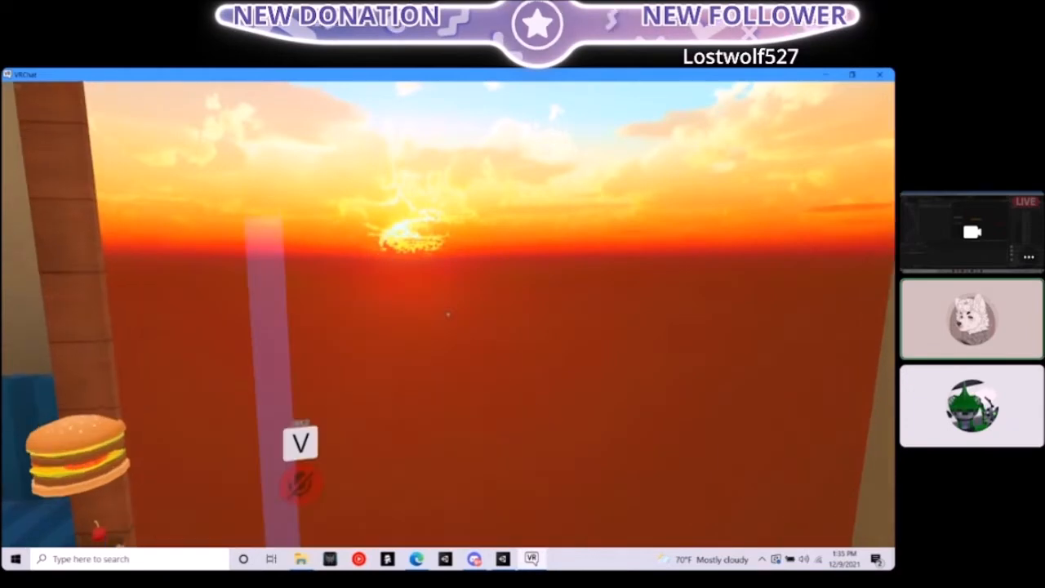
Switch into the offline test avatar "SDK: Bestboi Chibi Base" from the Other group of the avatar list
{"action": "key", "text": "w"}
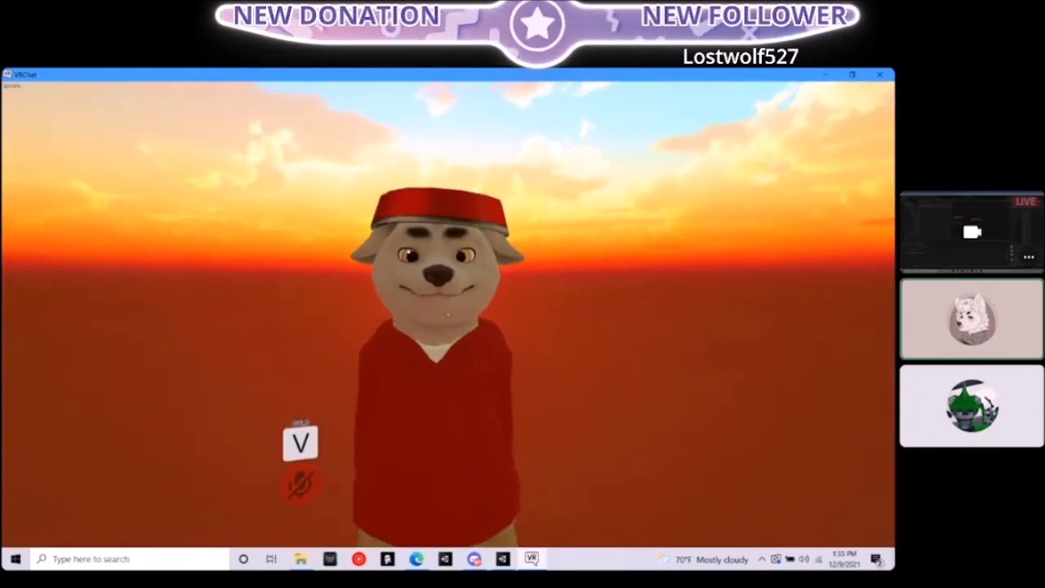
{"action": "key", "text": "s"}
{"action": "key", "text": "Escape"}
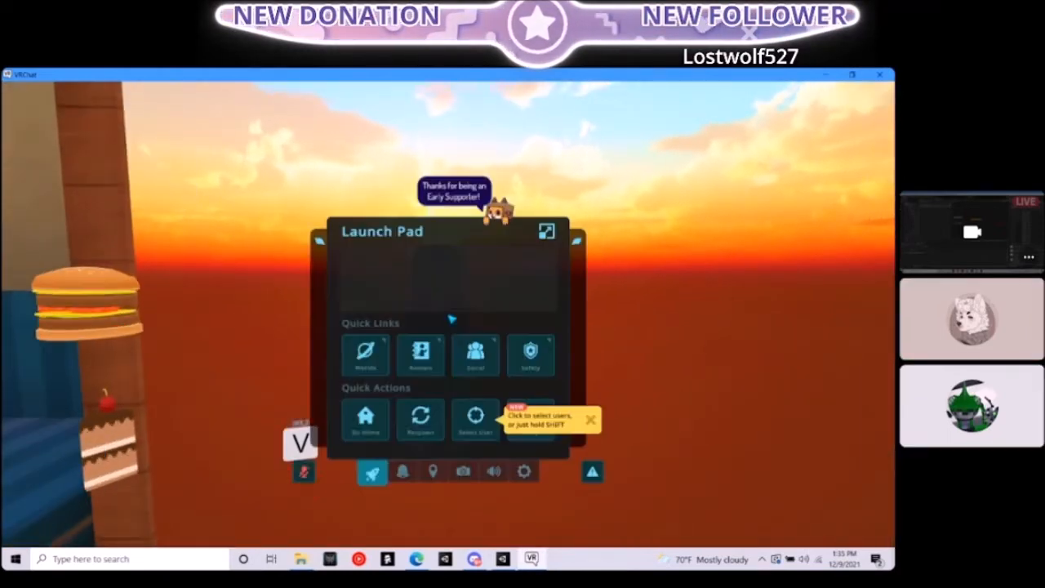
{"action": "left_click", "coordinate": [444, 360]}
{"action": "scroll", "coordinate": [399, 443], "scroll_direction": "down", "scroll_amount": 6}
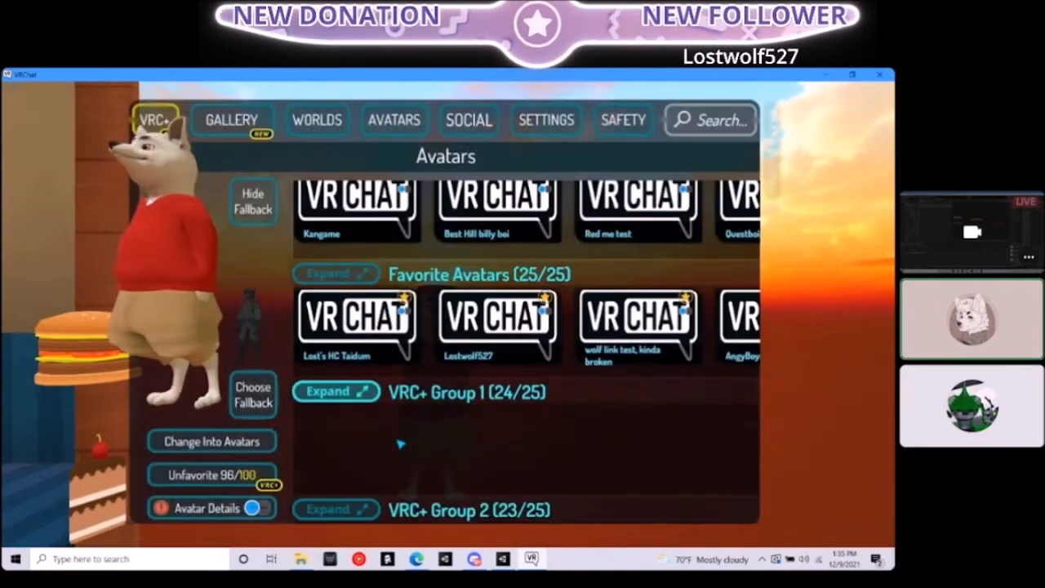
{"action": "scroll", "coordinate": [413, 425], "scroll_direction": "down", "scroll_amount": 8}
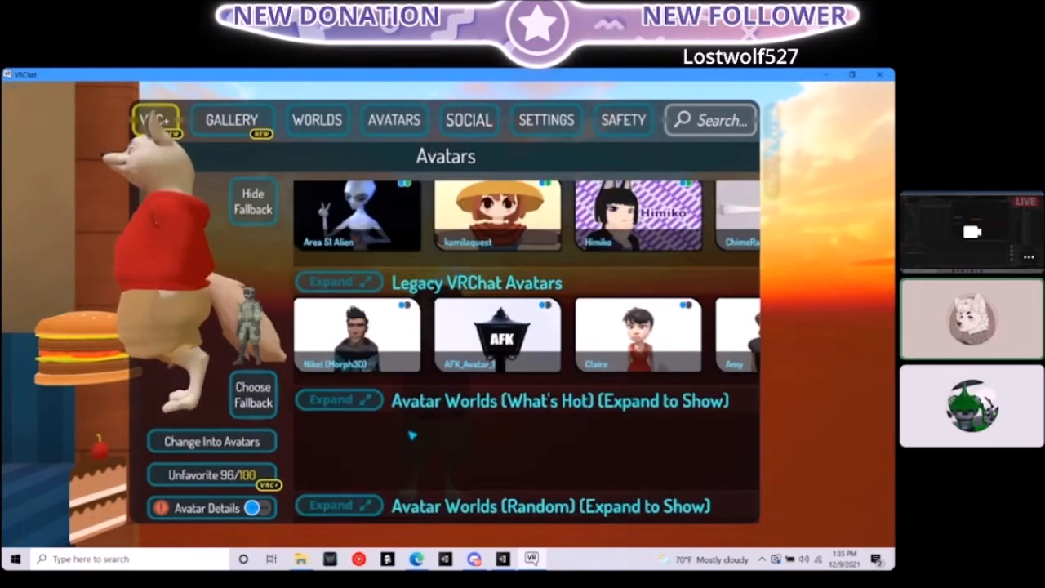
{"action": "scroll", "coordinate": [413, 425], "scroll_direction": "up", "scroll_amount": 8}
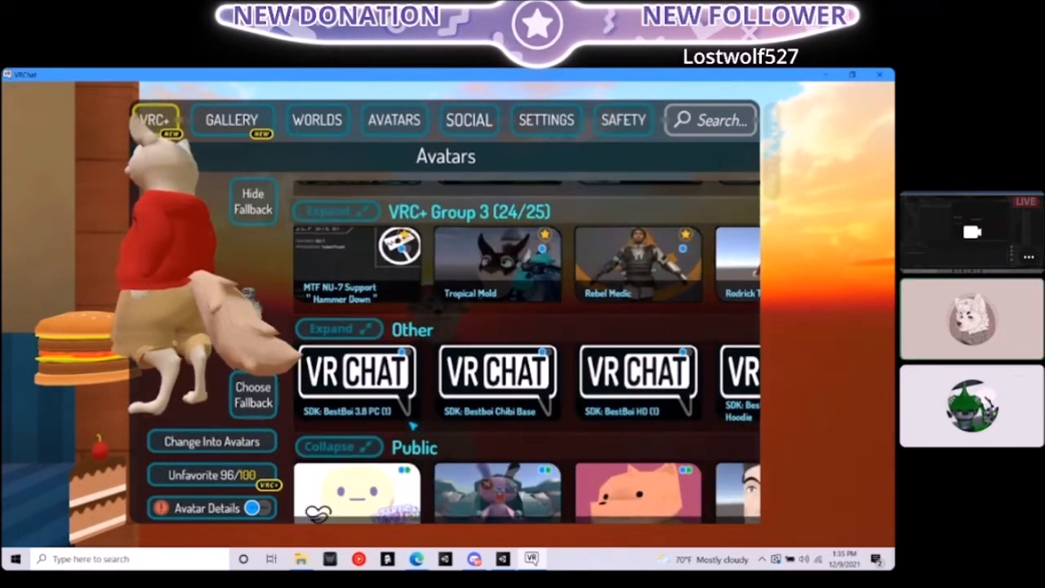
{"action": "left_click", "coordinate": [401, 403]}
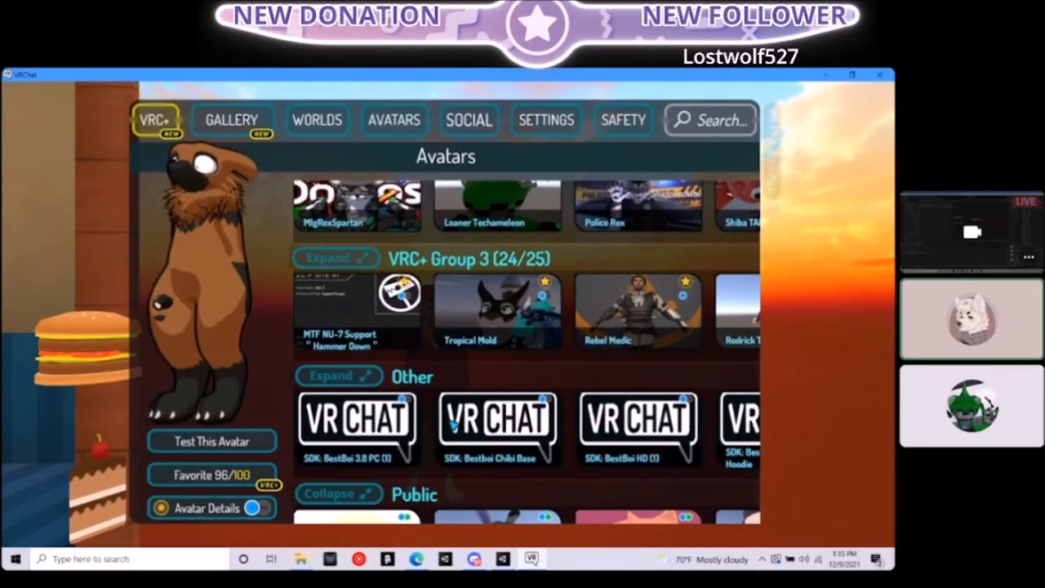
{"action": "left_click", "coordinate": [242, 451]}
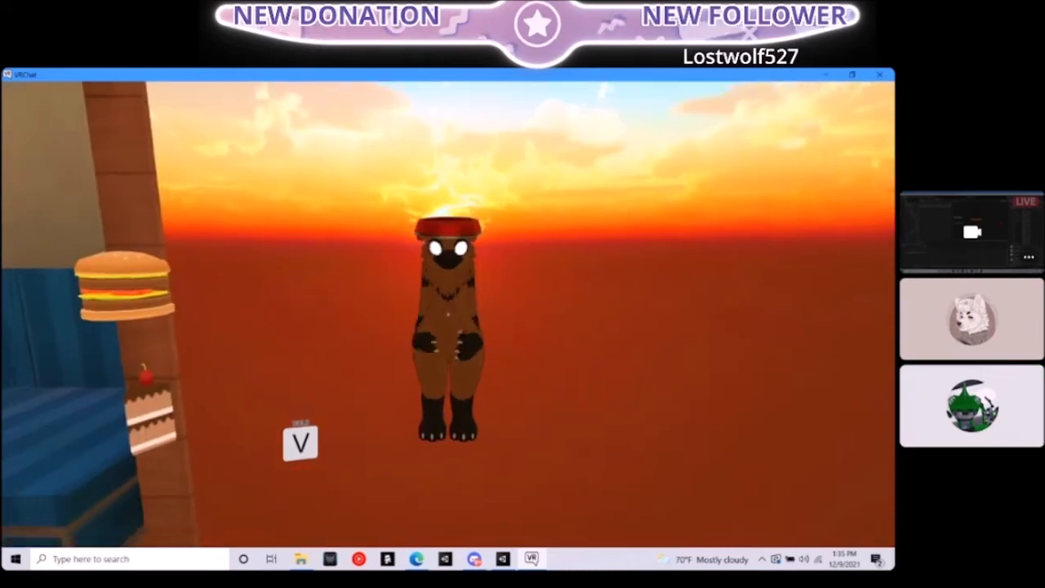
Test the avatar's pan hat toggle from the Toggles section of the expression menu
{"action": "key", "text": "r"}
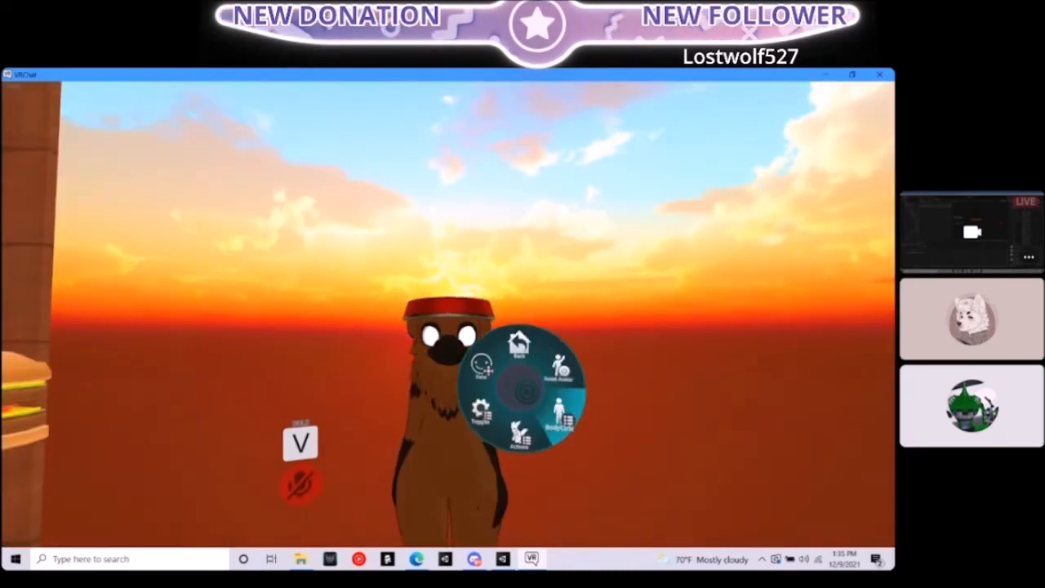
{"action": "left_click", "coordinate": [482, 412]}
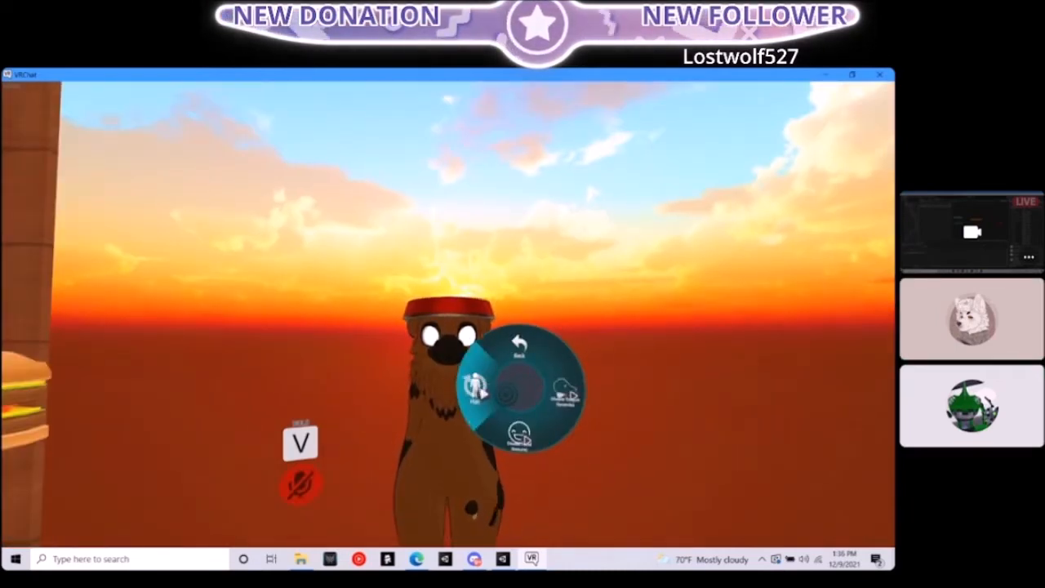
{"action": "left_click", "coordinate": [475, 388]}
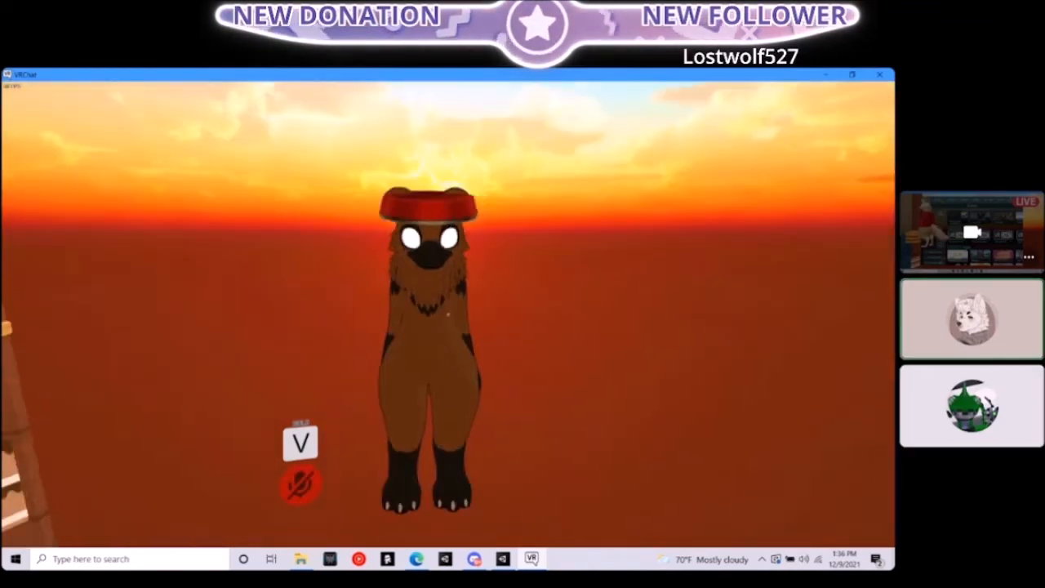
Download the Freesound clip "Metal hit with metal bar resonance", show it in the Downloads folder, and switch to Discord to share it
{"action": "key", "text": "alt+Tab"}
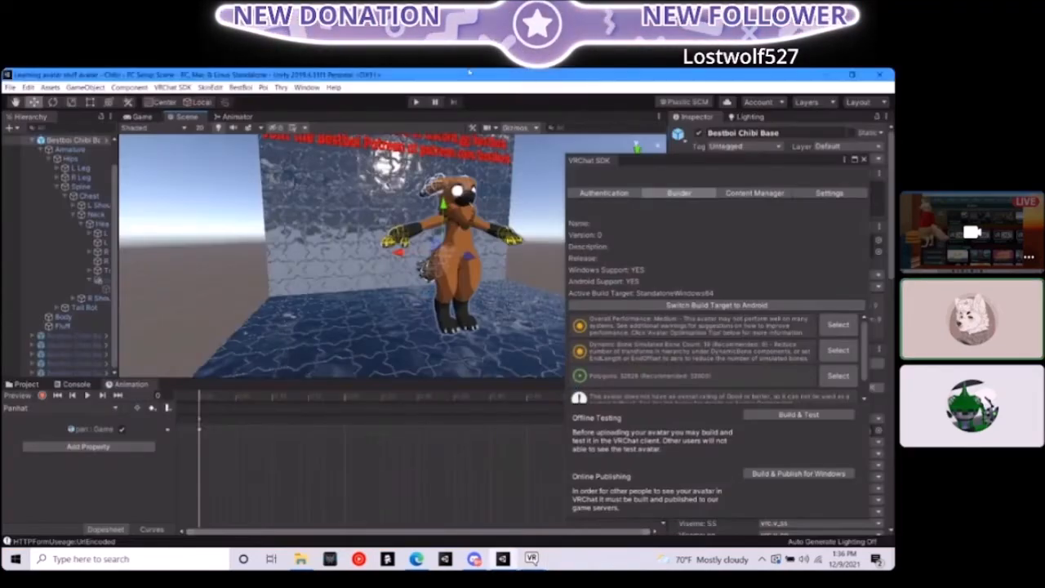
{"action": "left_click", "coordinate": [416, 558]}
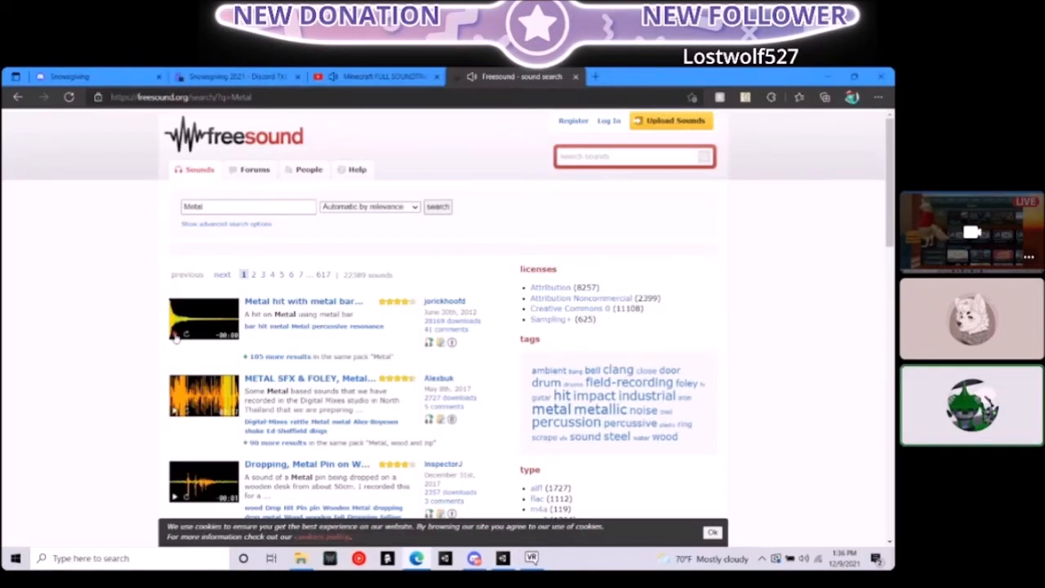
{"action": "left_click", "coordinate": [302, 301]}
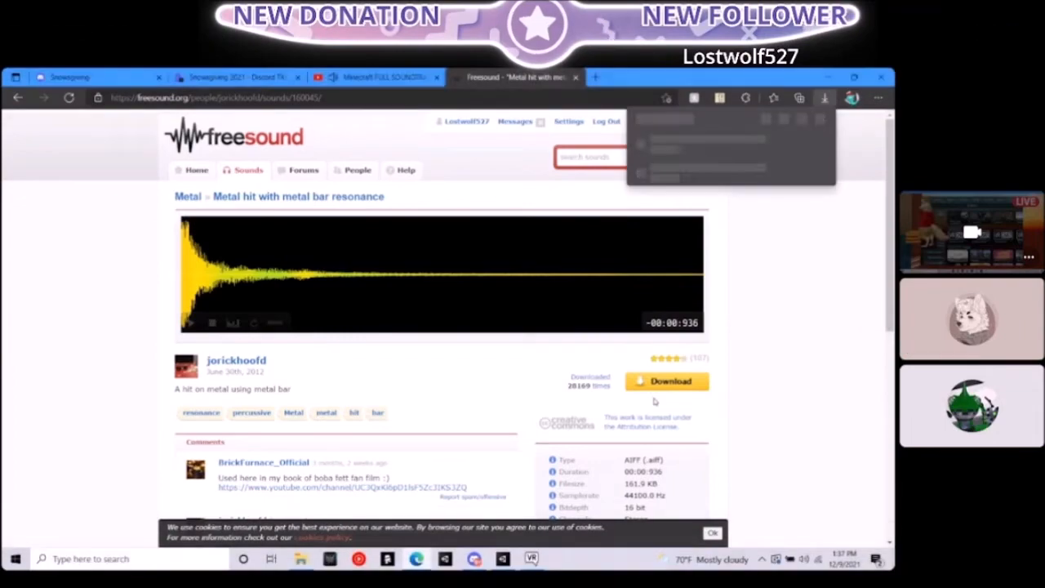
{"action": "left_click", "coordinate": [786, 144]}
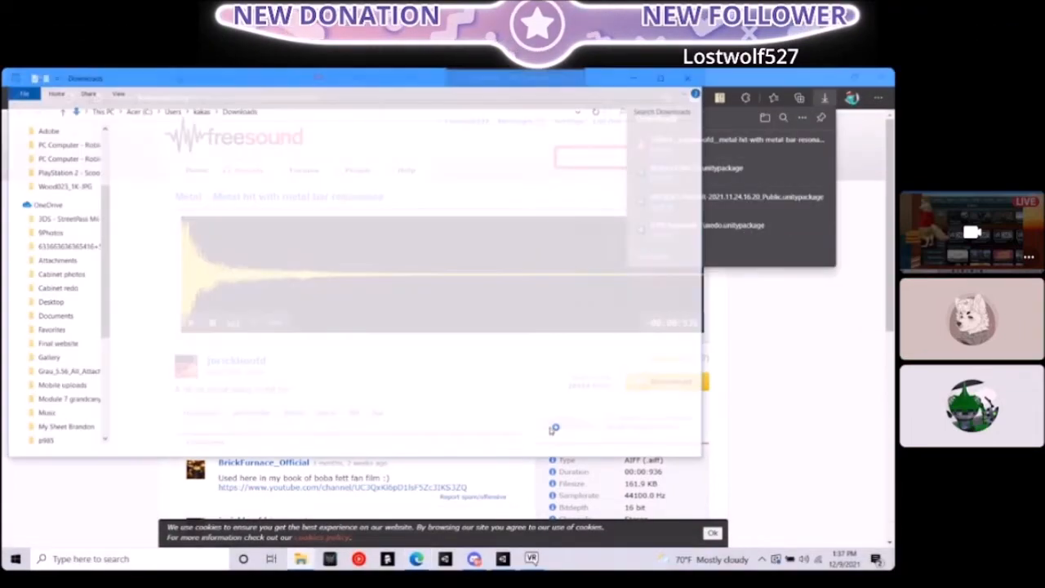
{"action": "left_click", "coordinate": [473, 559]}
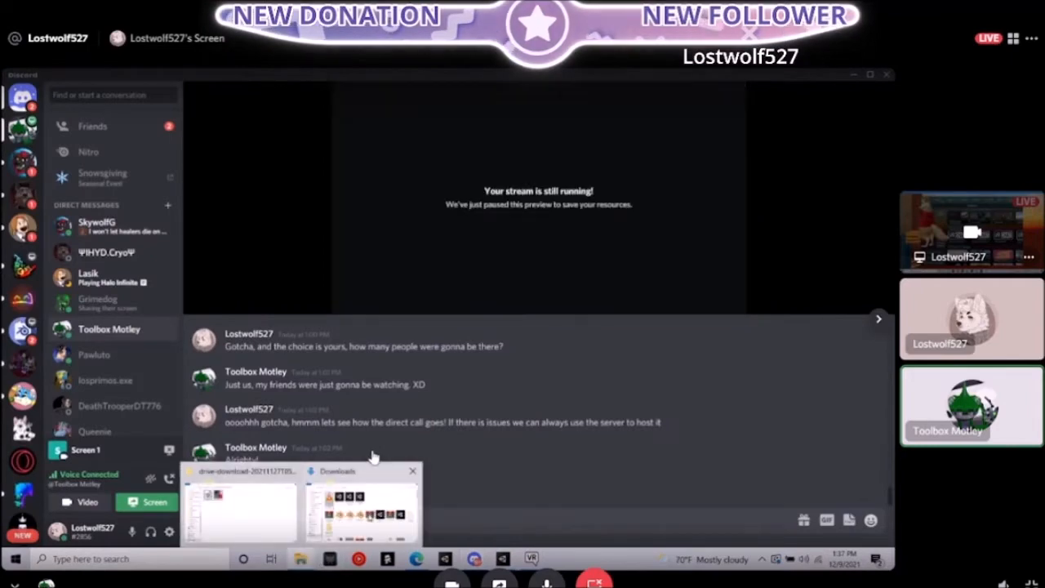
Return to VRChat to recheck the pan hat toggle, and restore the shared stream to full screen
{"action": "left_click", "coordinate": [531, 558]}
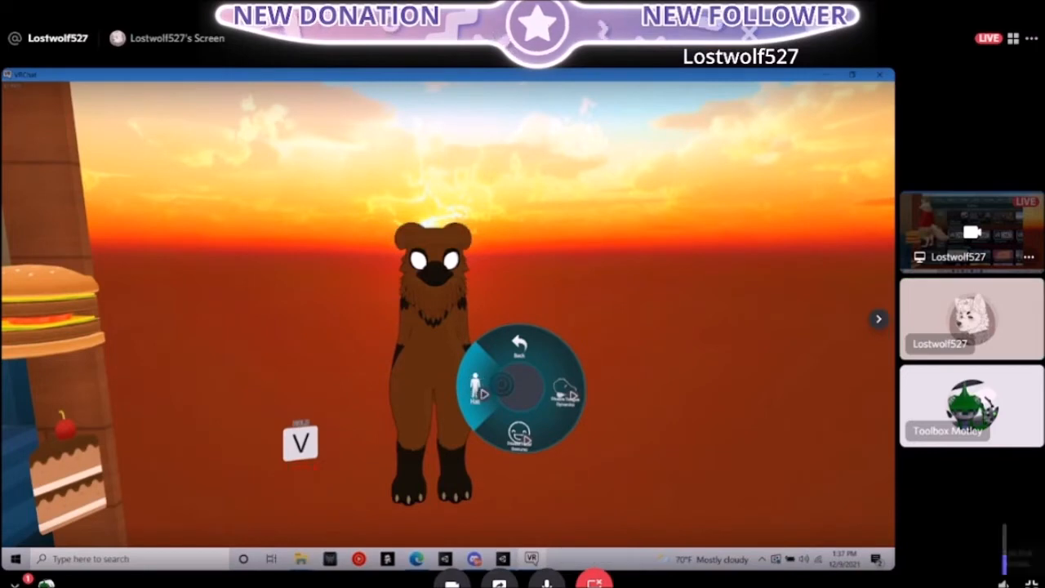
{"action": "key", "text": "Escape"}
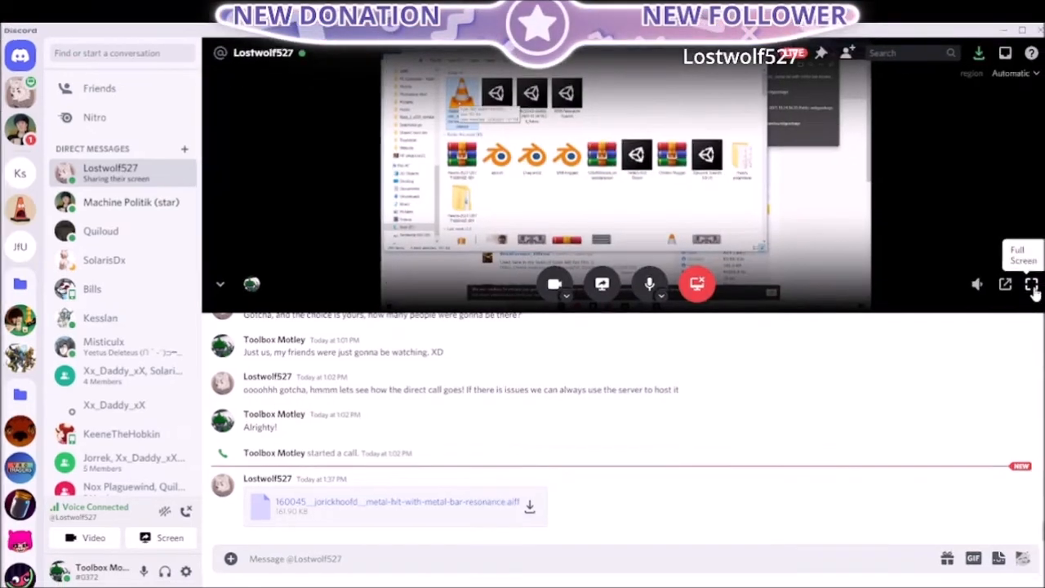
{"action": "left_click", "coordinate": [1037, 291]}
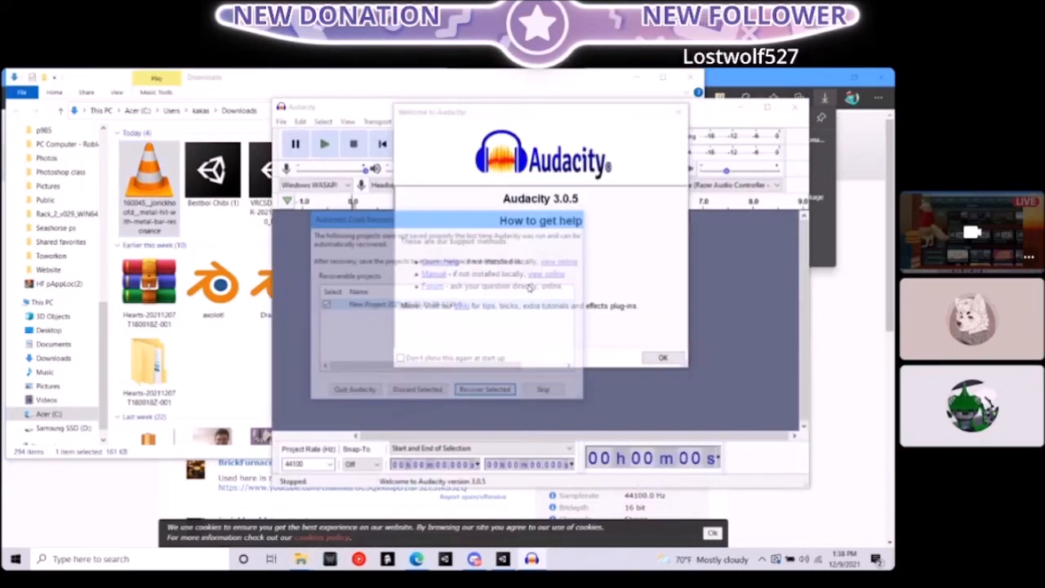
Export the metal-hit sound from Audacity to the desktop as an MP3 named Metalhit, and close the project without saving
{"action": "left_click", "coordinate": [503, 464]}
{"action": "left_click", "coordinate": [549, 394]}
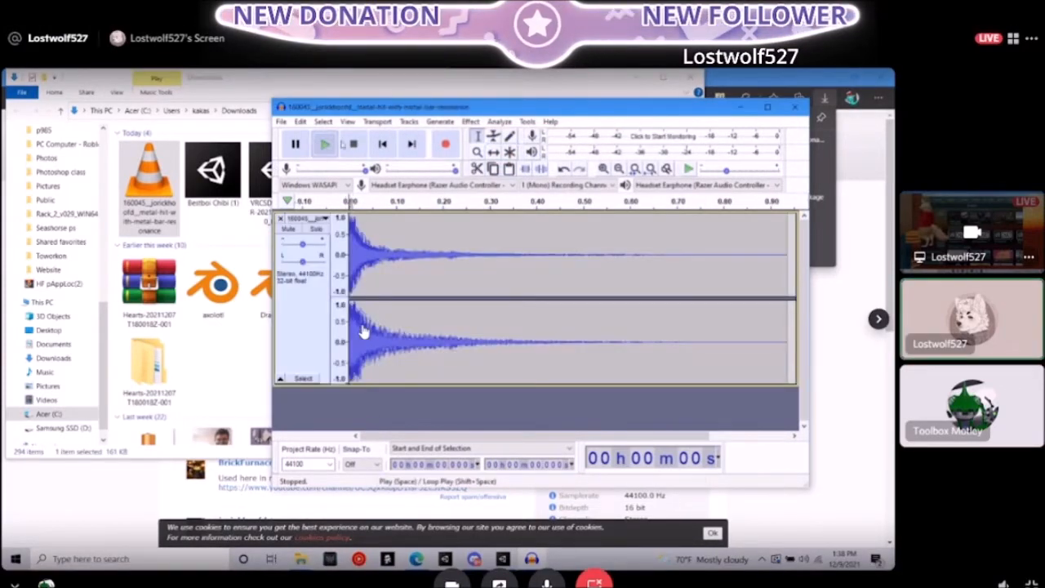
{"action": "left_click", "coordinate": [281, 121]}
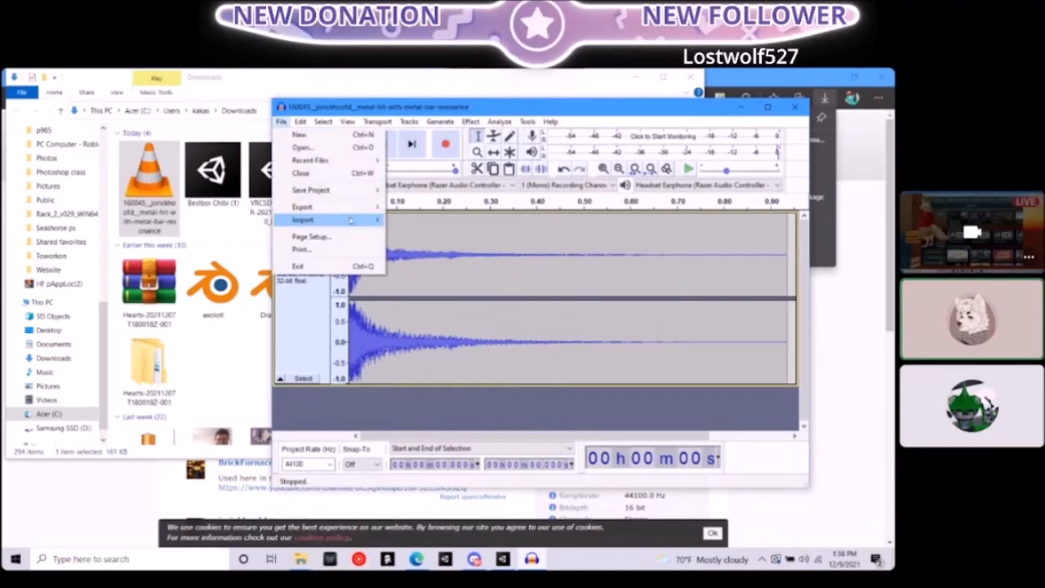
{"action": "mouse_move", "coordinate": [310, 207]}
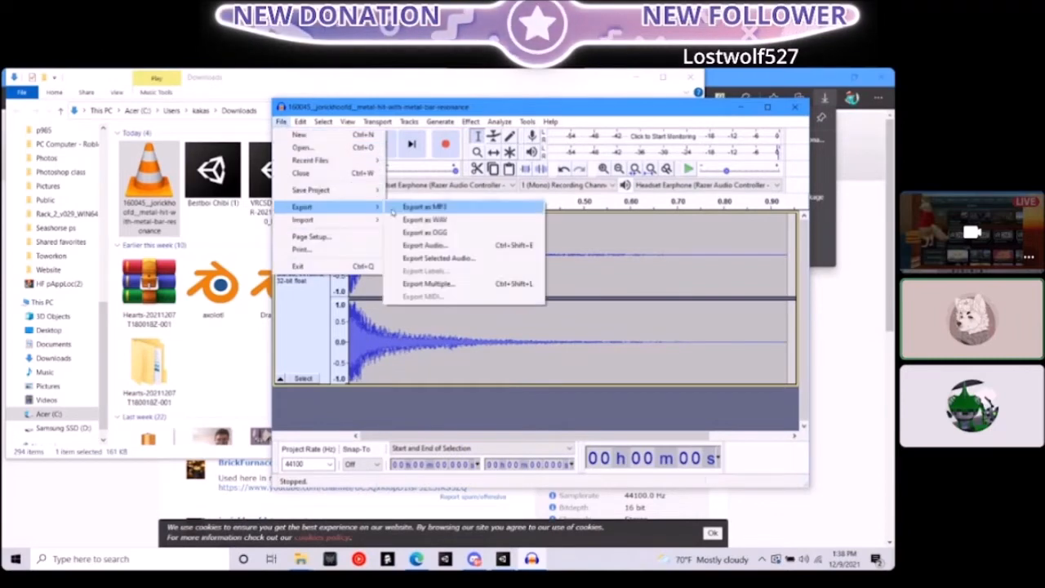
{"action": "left_click", "coordinate": [467, 208]}
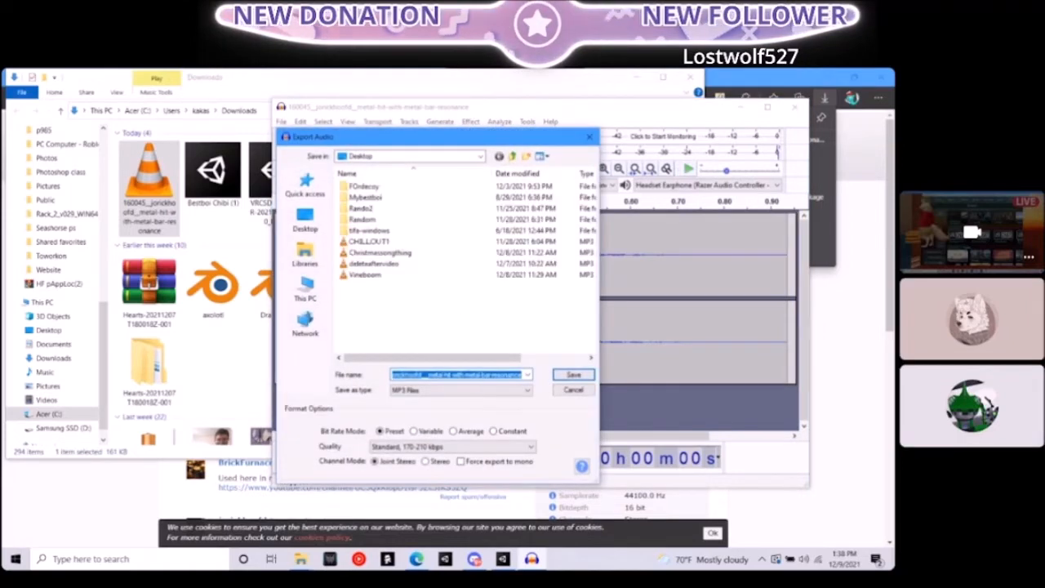
{"action": "type", "text": "Metalhit"}
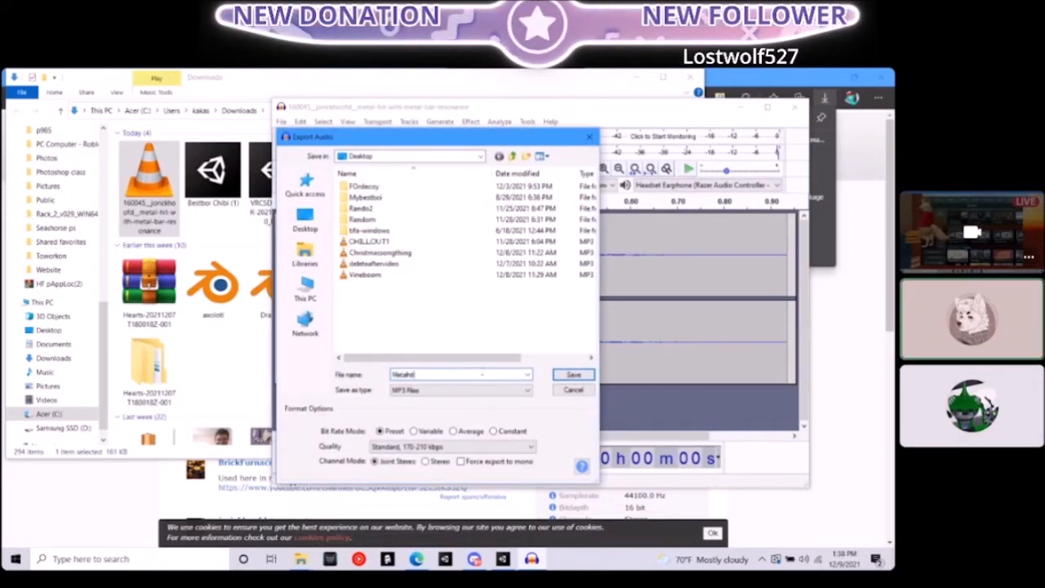
{"action": "left_click", "coordinate": [581, 380]}
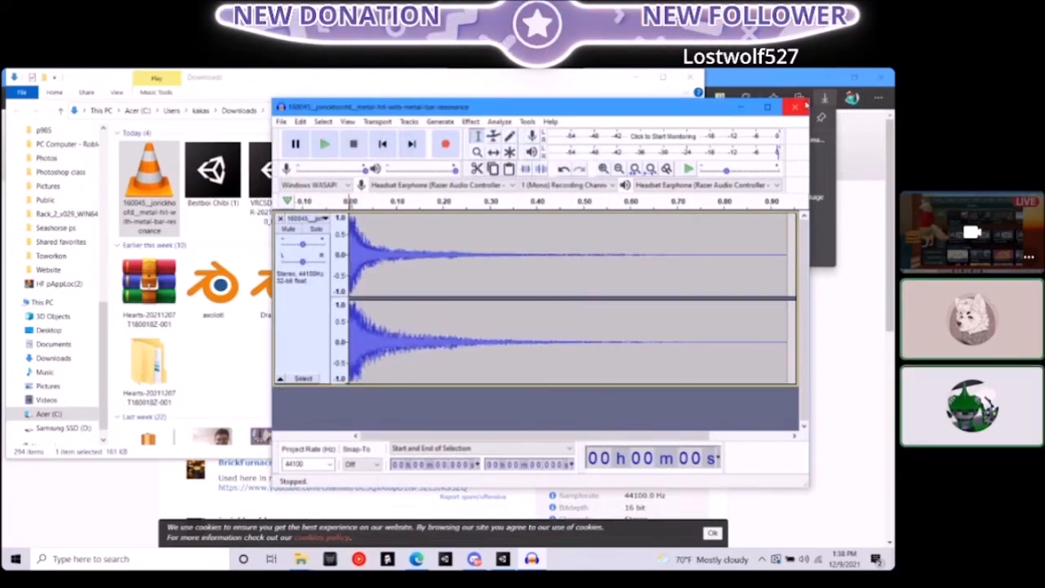
{"action": "left_click", "coordinate": [804, 106]}
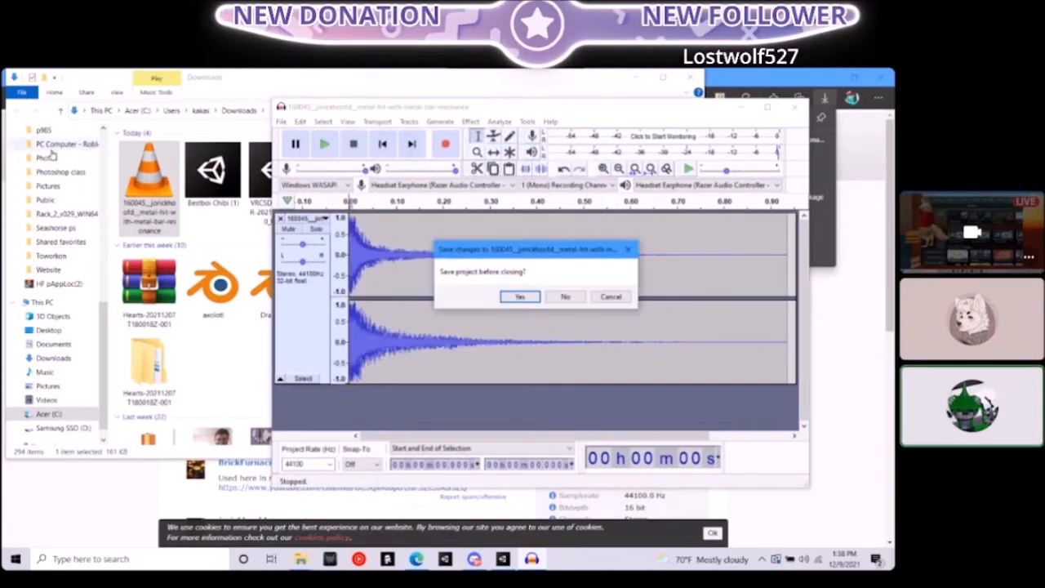
{"action": "left_click", "coordinate": [565, 296]}
Switch to Unity and import the Metalhit audio file from the desktop into the project's root Assets folder
{"action": "left_click", "coordinate": [417, 558]}
{"action": "left_click", "coordinate": [502, 558]}
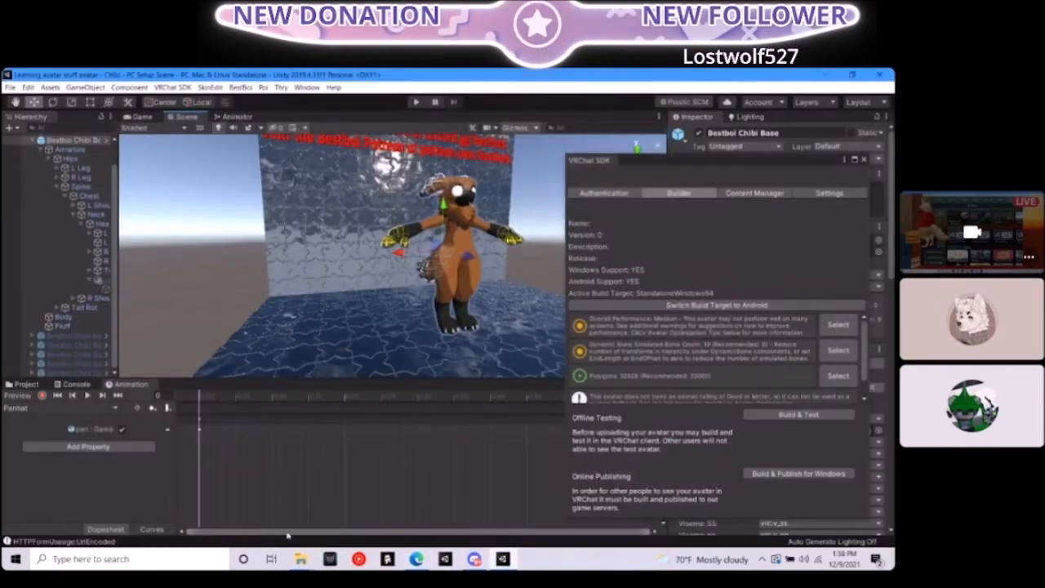
{"action": "left_click", "coordinate": [137, 407]}
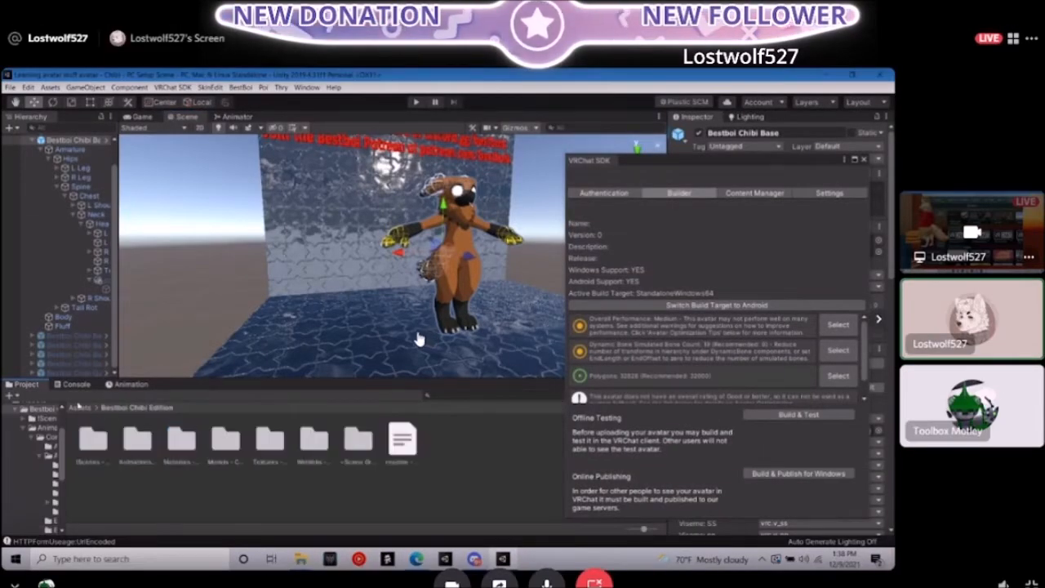
{"action": "left_click", "coordinate": [80, 407]}
{"action": "left_click", "coordinate": [300, 558]}
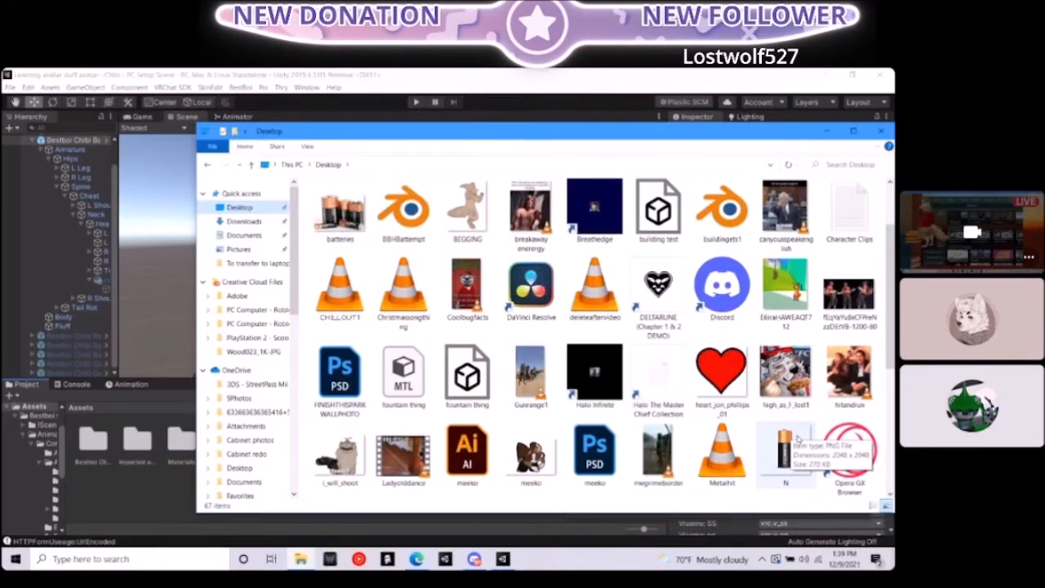
{"action": "scroll", "coordinate": [798, 440], "scroll_direction": "down", "scroll_amount": 3}
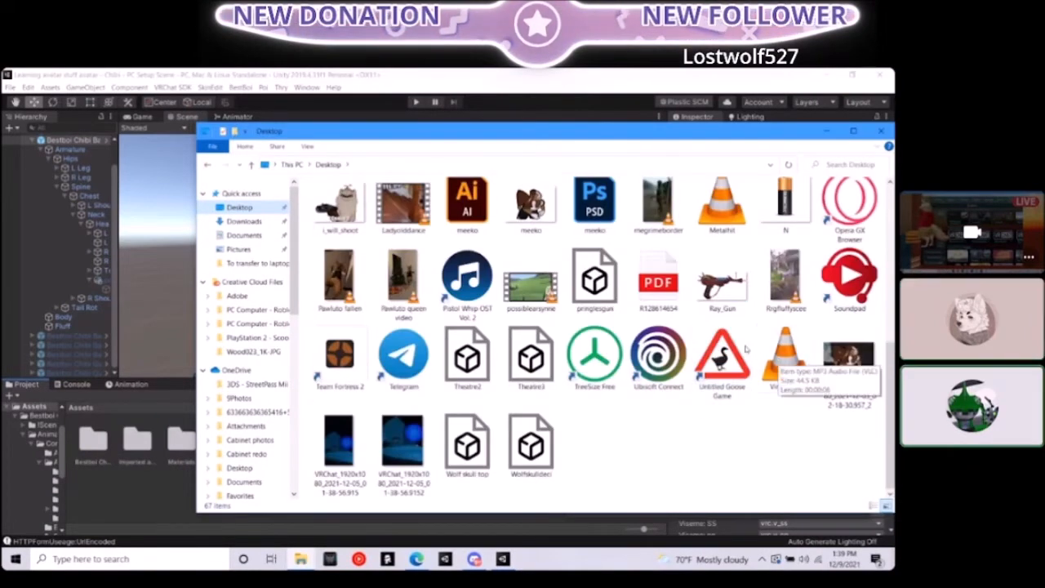
{"action": "left_click", "coordinate": [721, 208]}
{"action": "left_click_drag", "start_coordinate": [722, 208], "coordinate": [139, 502]}
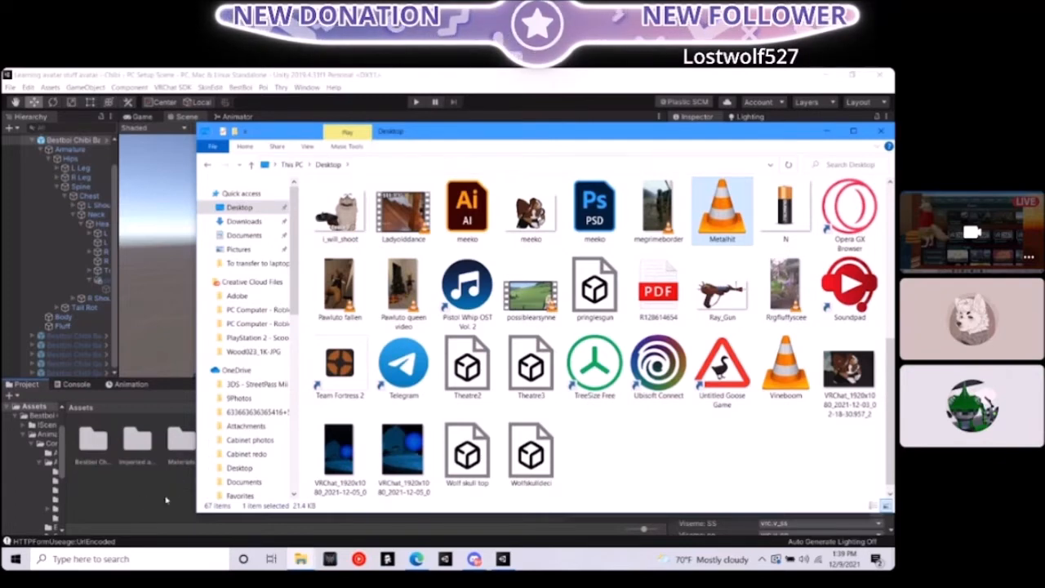
{"action": "double_click", "coordinate": [402, 449]}
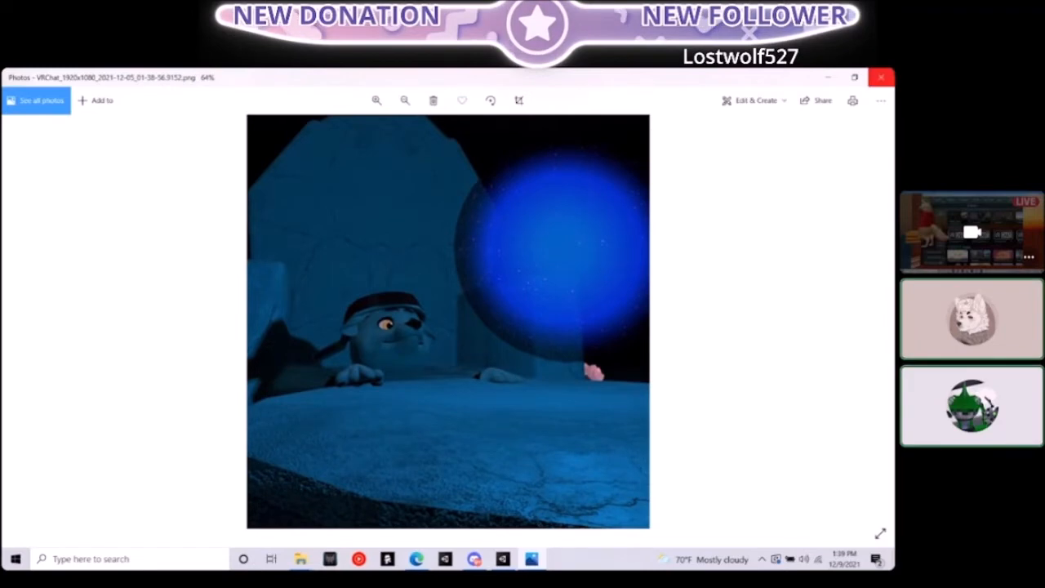
{"action": "left_click", "coordinate": [881, 77]}
{"action": "left_click", "coordinate": [114, 503]}
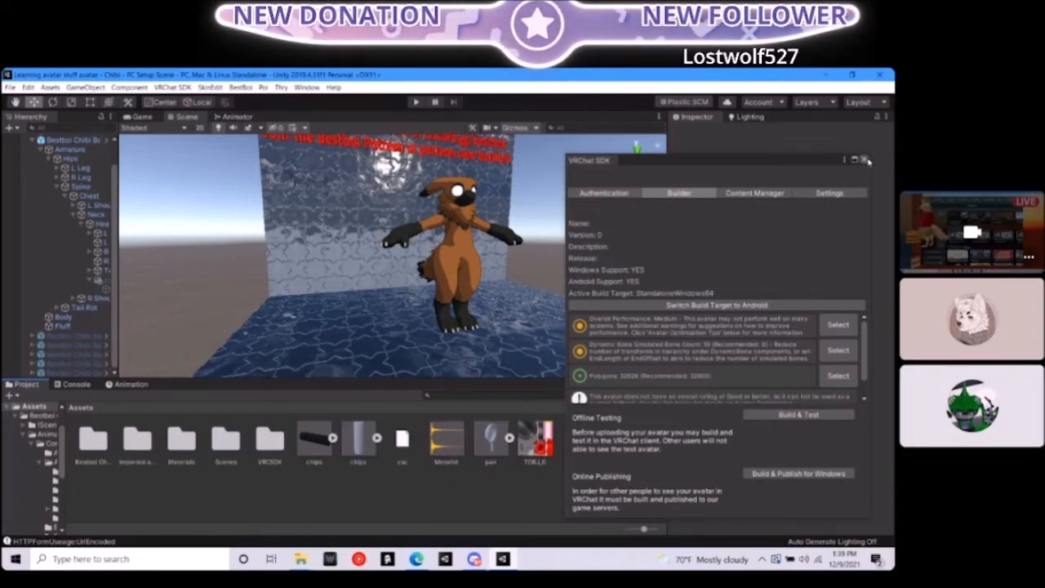
Close the VRChat SDK control panel and open the import settings of the Metalhit audio clip
{"action": "left_click", "coordinate": [864, 160]}
{"action": "scroll", "coordinate": [490, 245], "scroll_direction": "up", "scroll_amount": 4}
{"action": "left_click_drag", "start_coordinate": [554, 245], "coordinate": [466, 242], "text": "alt"}
{"action": "scroll", "coordinate": [466, 242], "scroll_direction": "down", "scroll_amount": 5}
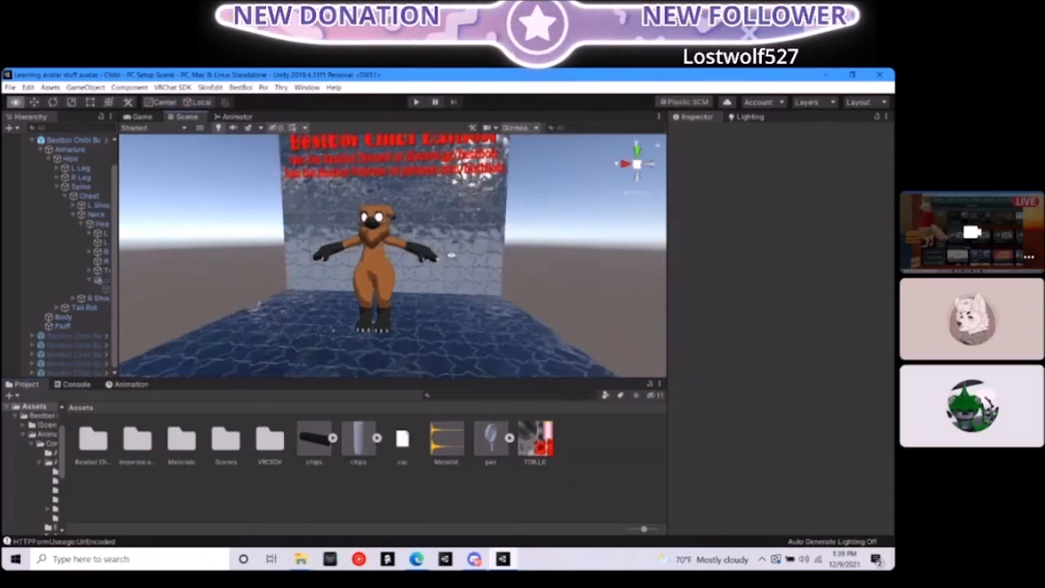
{"action": "scroll", "coordinate": [457, 253], "scroll_direction": "up", "scroll_amount": 3}
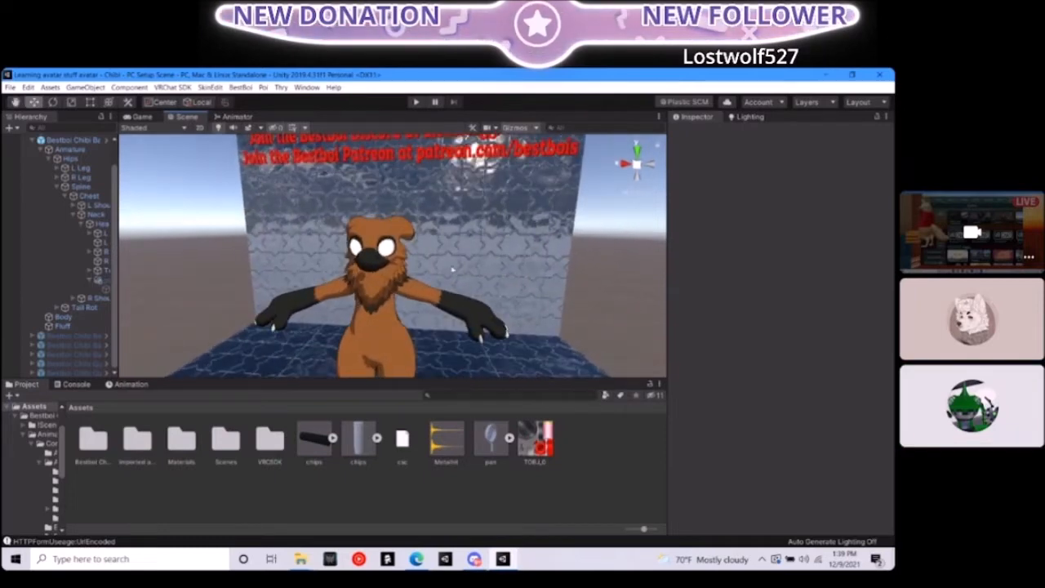
{"action": "left_click", "coordinate": [446, 441]}
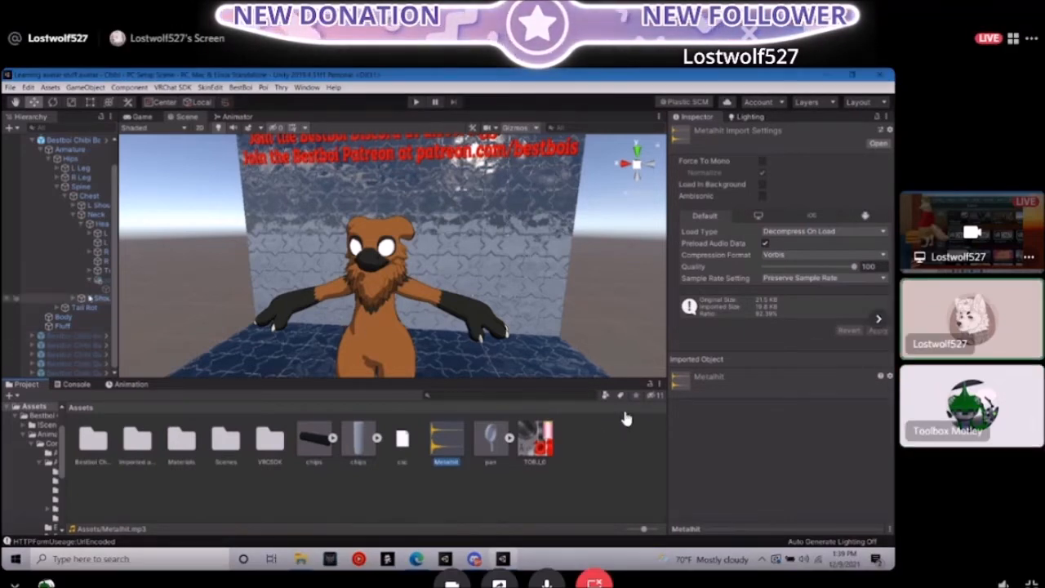
Add an Audio Source with the Metalhit clip to the pan object under the avatar's head
{"action": "left_click", "coordinate": [98, 280]}
{"action": "scroll", "coordinate": [98, 280], "scroll_direction": "up", "scroll_amount": 1}
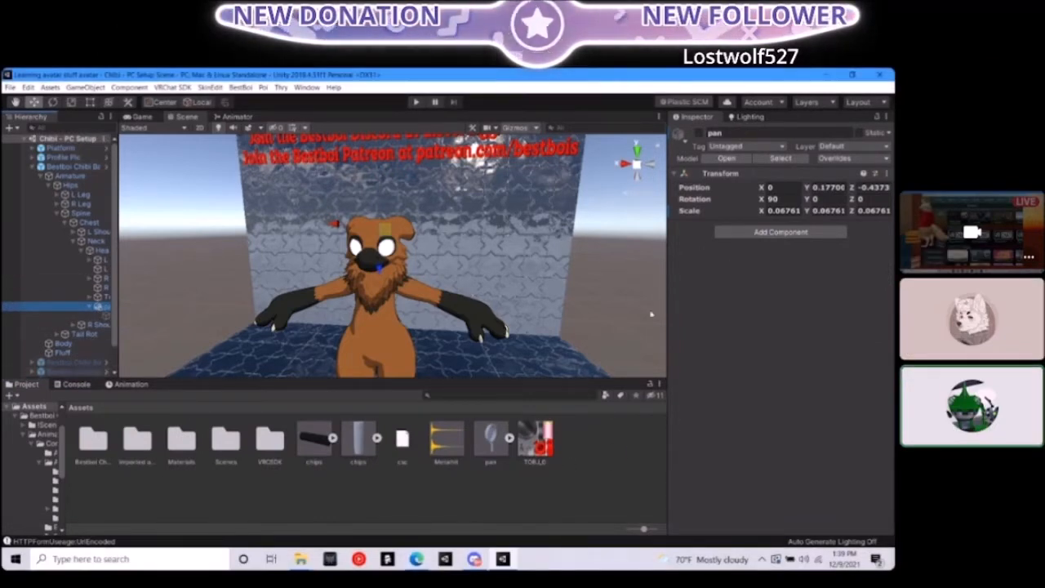
{"action": "left_click", "coordinate": [765, 234]}
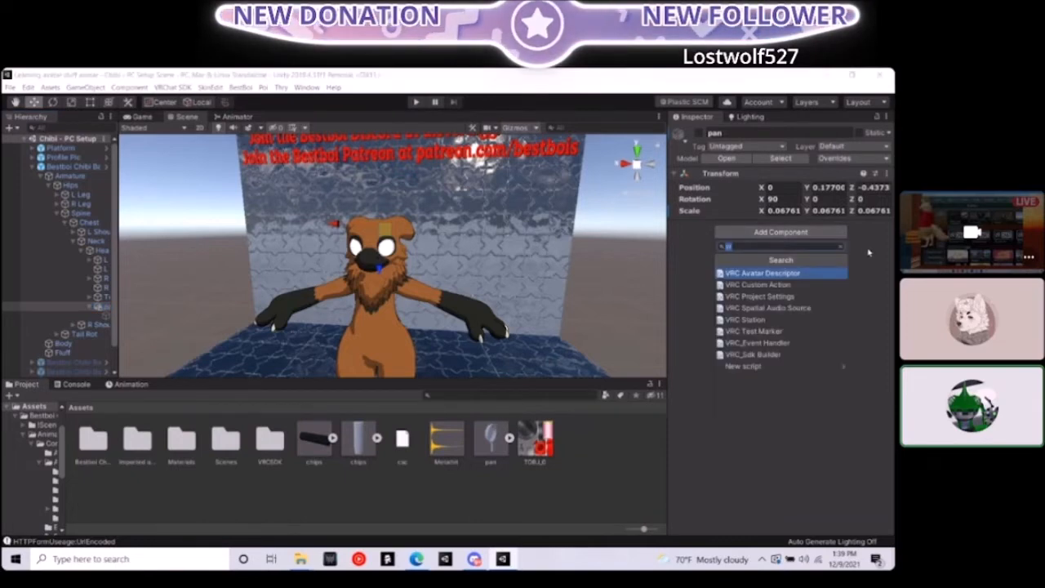
{"action": "key", "text": "Escape"}
{"action": "left_click", "coordinate": [102, 308]}
{"action": "left_click_drag", "start_coordinate": [103, 310], "coordinate": [103, 311]}
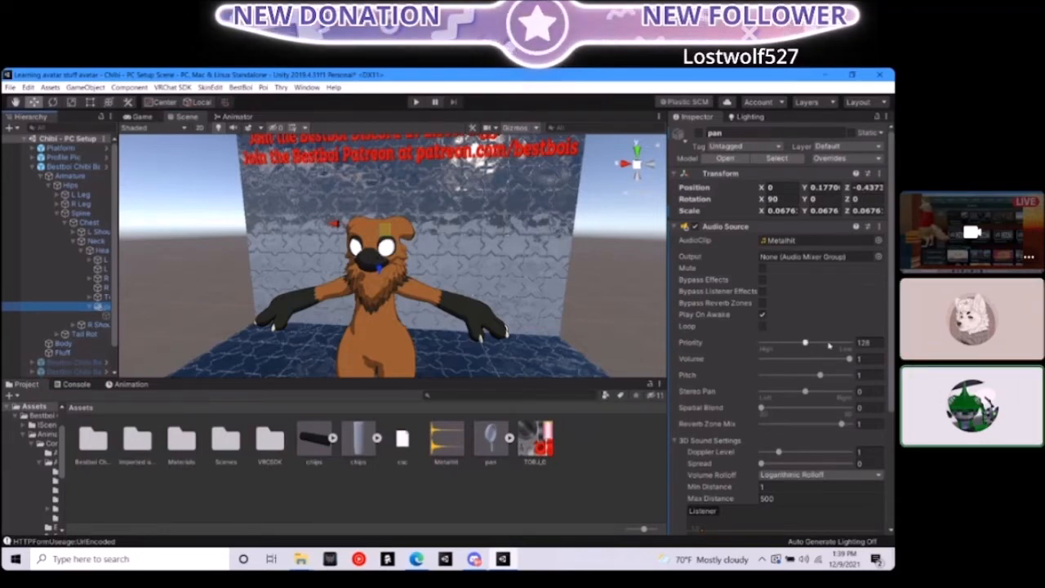
Set the Spatial Blend of the pan's Audio Source to 1
{"action": "scroll", "coordinate": [743, 351], "scroll_direction": "down", "scroll_amount": 3}
{"action": "scroll", "coordinate": [729, 375], "scroll_direction": "down", "scroll_amount": 2}
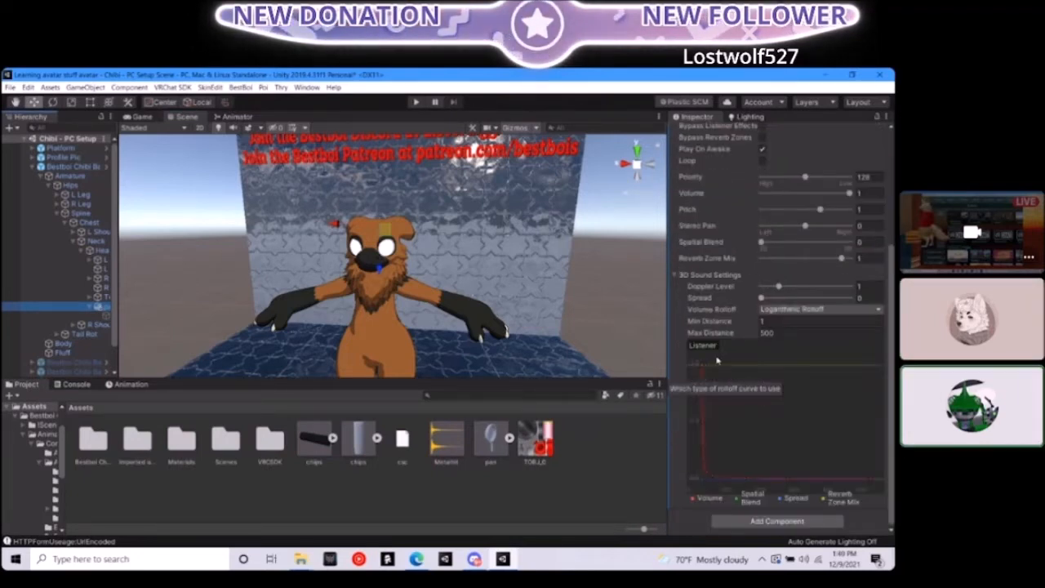
{"action": "scroll", "coordinate": [729, 376], "scroll_direction": "up", "scroll_amount": 3}
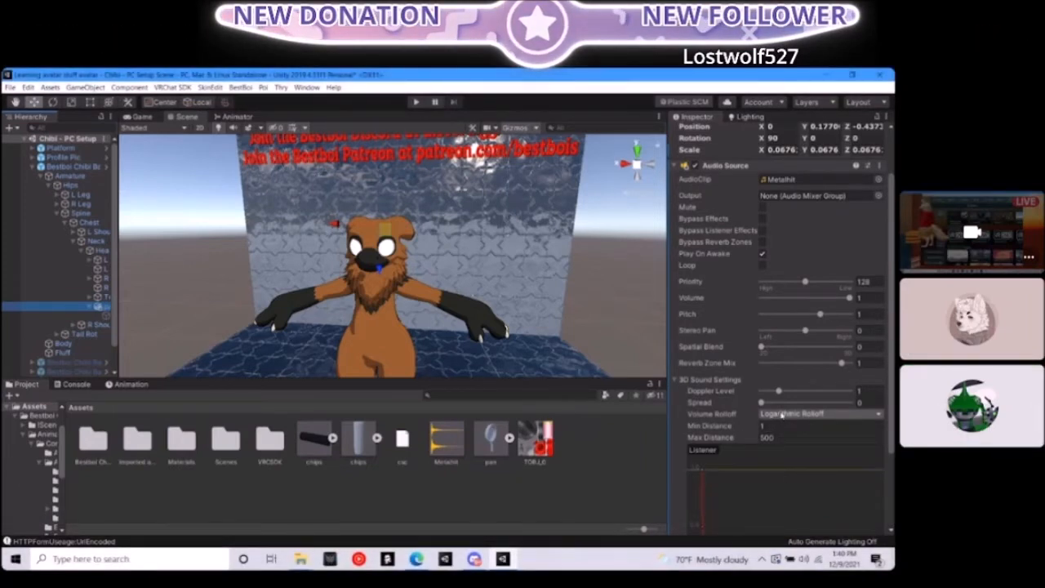
{"action": "mouse_move", "coordinate": [757, 333]}
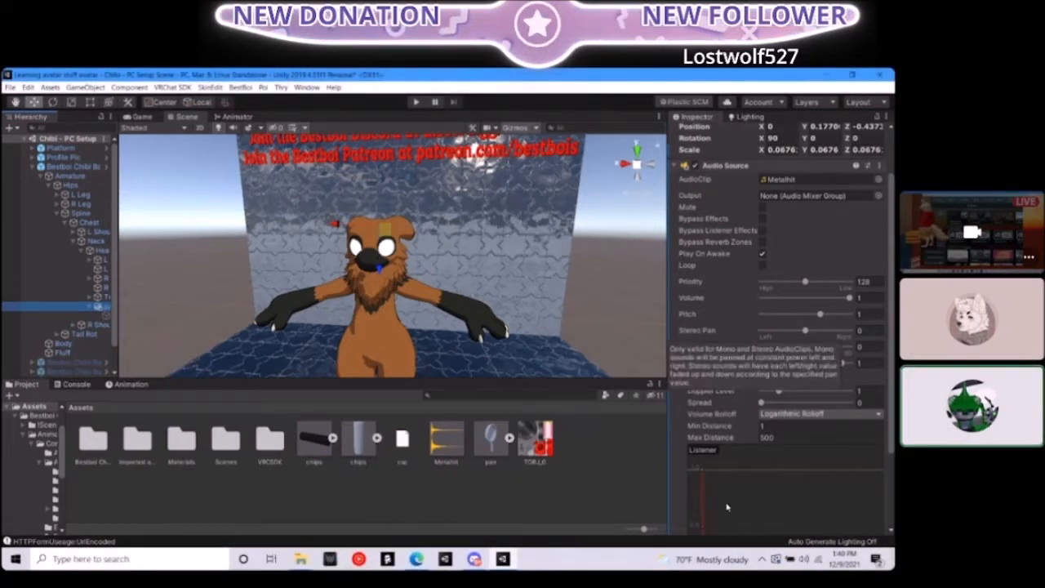
{"action": "left_click", "coordinate": [862, 346]}
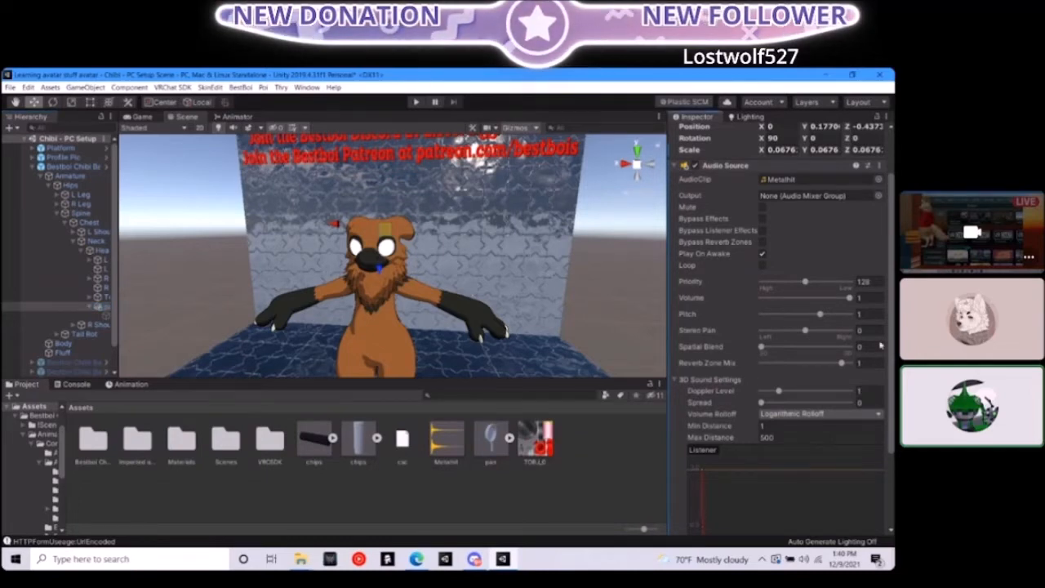
{"action": "type", "text": "1"}
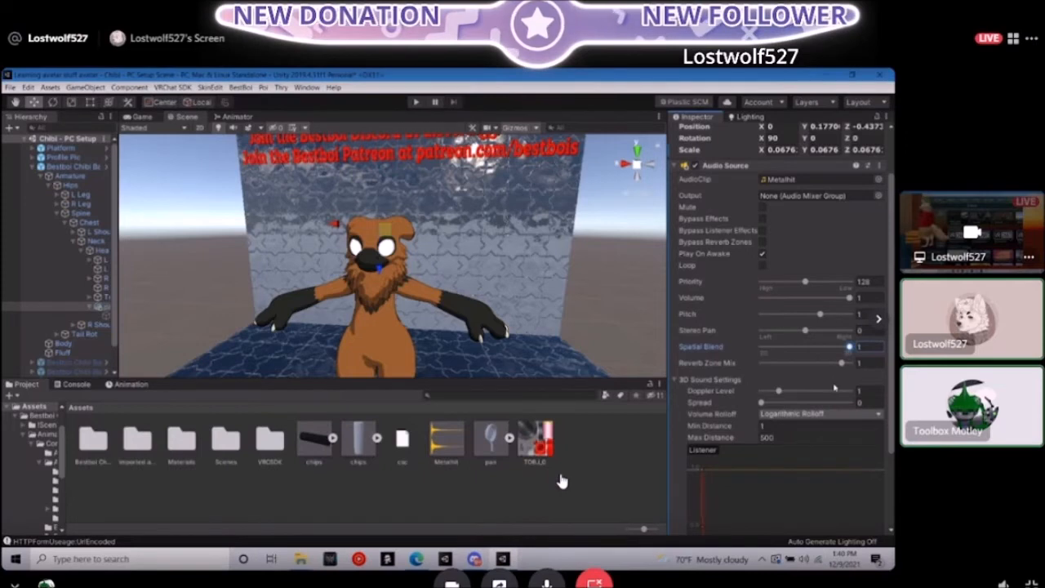
Set the pan Audio Source's Max Distance to 5 and its Volume Rolloff to Linear Rolloff
{"action": "scroll", "coordinate": [834, 387], "scroll_direction": "down", "scroll_amount": 3}
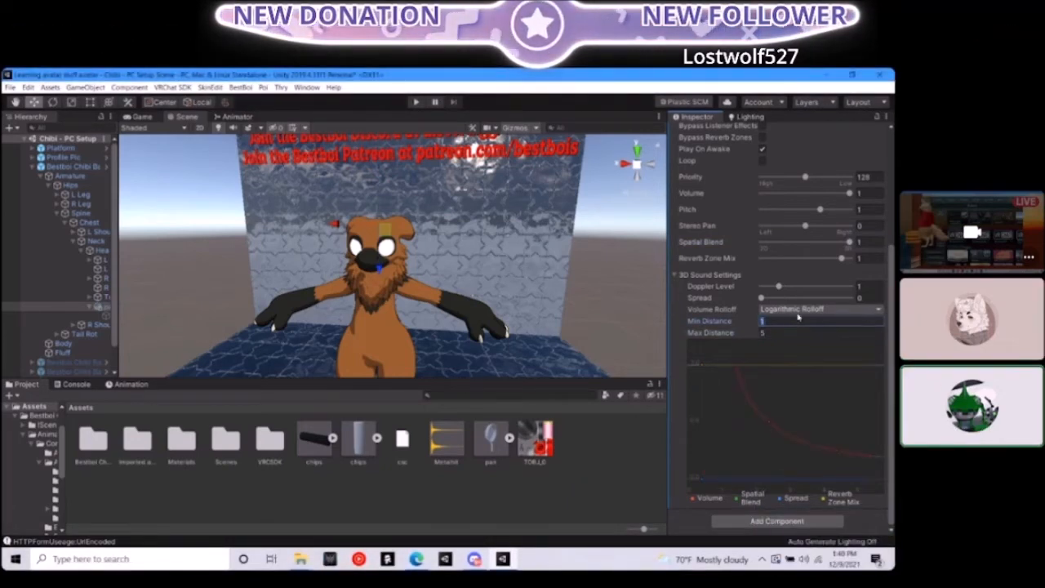
{"action": "left_click", "coordinate": [798, 313]}
{"action": "left_click", "coordinate": [800, 331]}
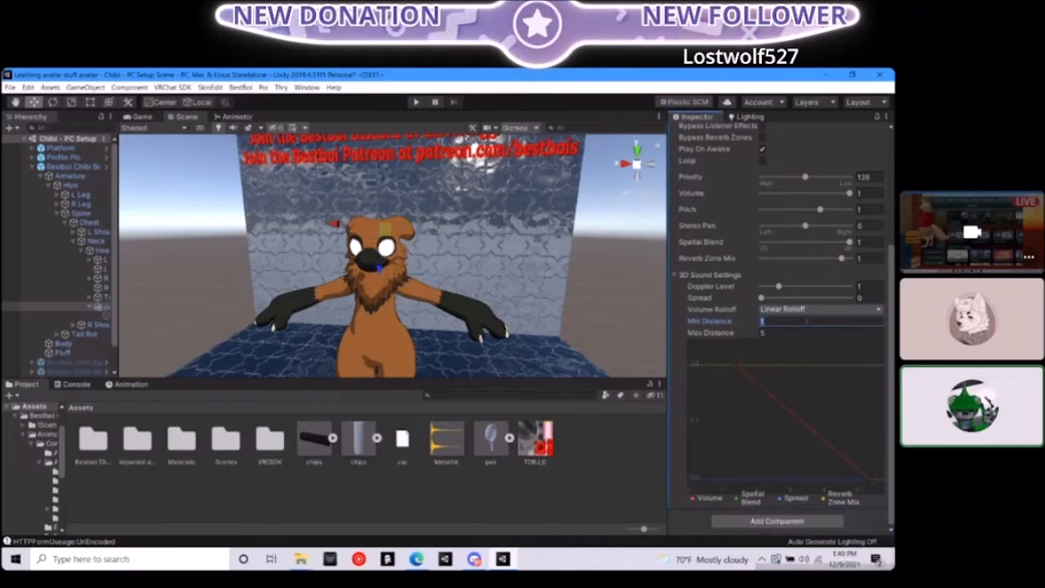
Build the avatar for offline testing with the VRChat SDK control panel and dismiss the build notice
{"action": "right_click_drag", "start_coordinate": [490, 245], "coordinate": [547, 248]}
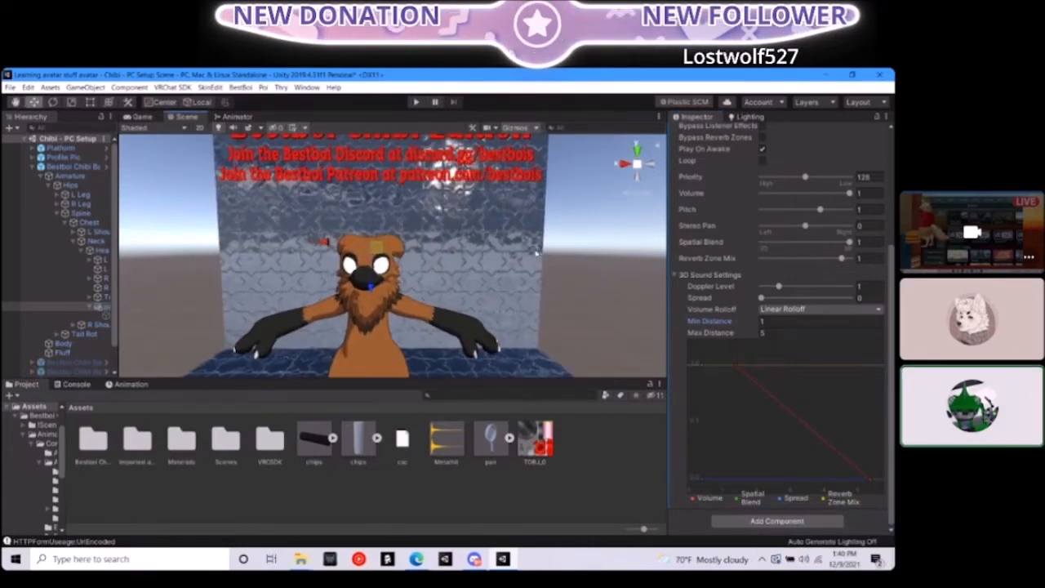
{"action": "scroll", "coordinate": [633, 244], "scroll_direction": "up", "scroll_amount": 4}
{"action": "scroll", "coordinate": [633, 243], "scroll_direction": "down", "scroll_amount": 5}
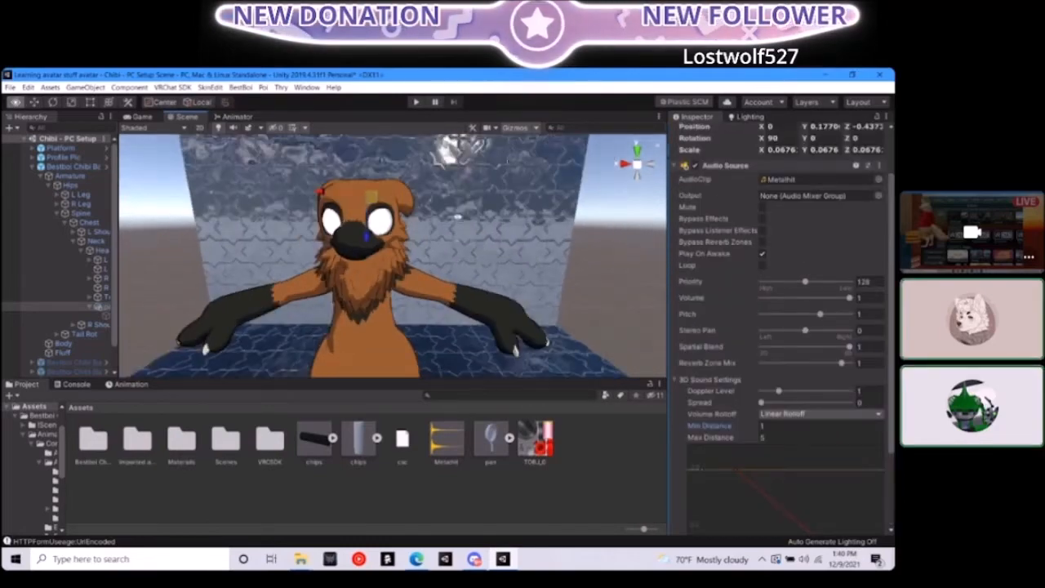
{"action": "left_click", "coordinate": [172, 87]}
{"action": "left_click", "coordinate": [186, 114]}
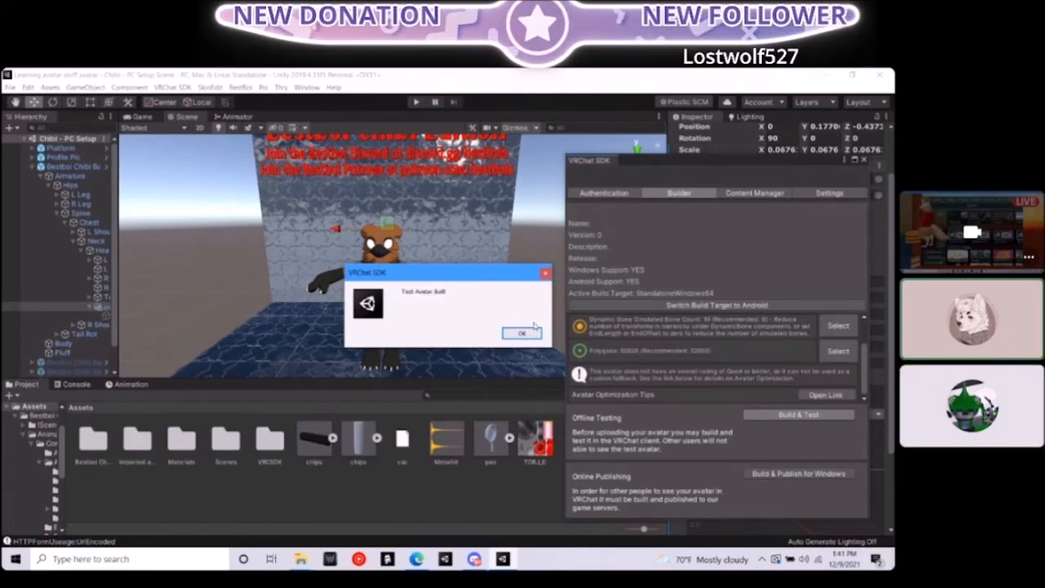
{"action": "left_click", "coordinate": [521, 334]}
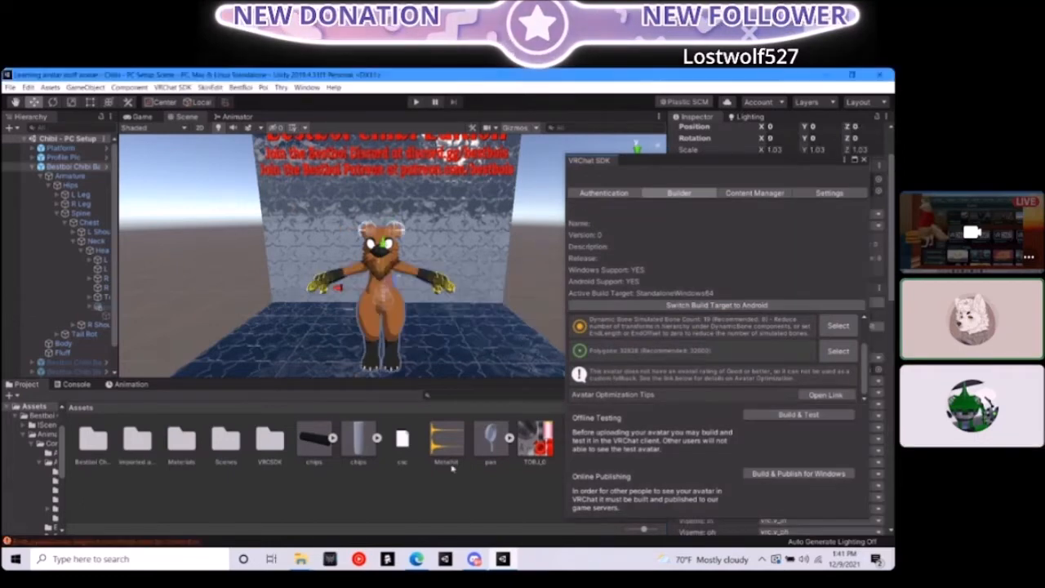
Search Windows for VRChat, launch it, and dismiss the browser's downloads list
{"action": "left_click", "coordinate": [480, 557]}
{"action": "left_click", "coordinate": [416, 559]}
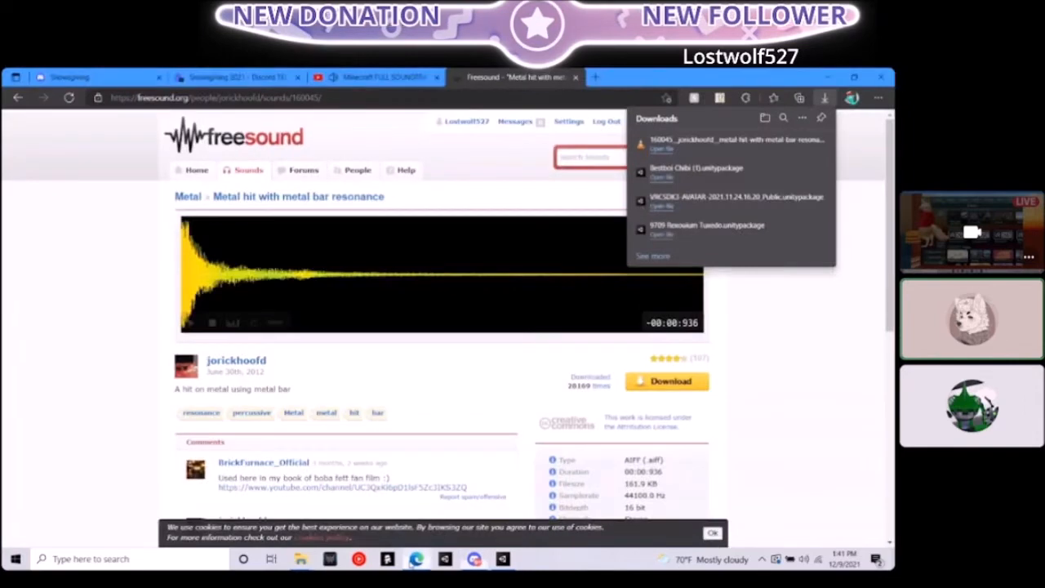
{"action": "left_click", "coordinate": [129, 556]}
{"action": "type", "text": "vrch"}
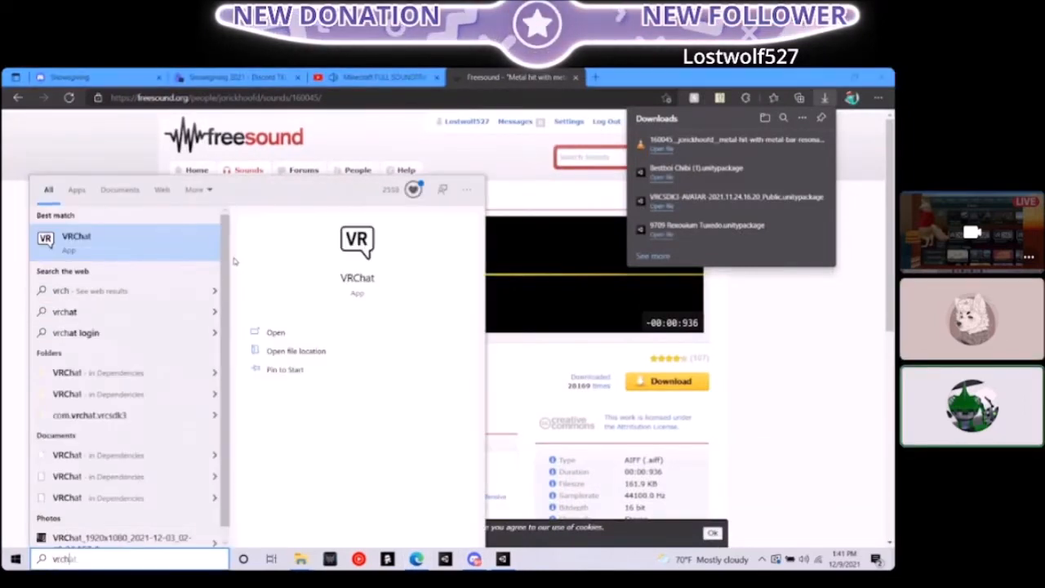
{"action": "key", "text": "Return"}
{"action": "left_click", "coordinate": [845, 140]}
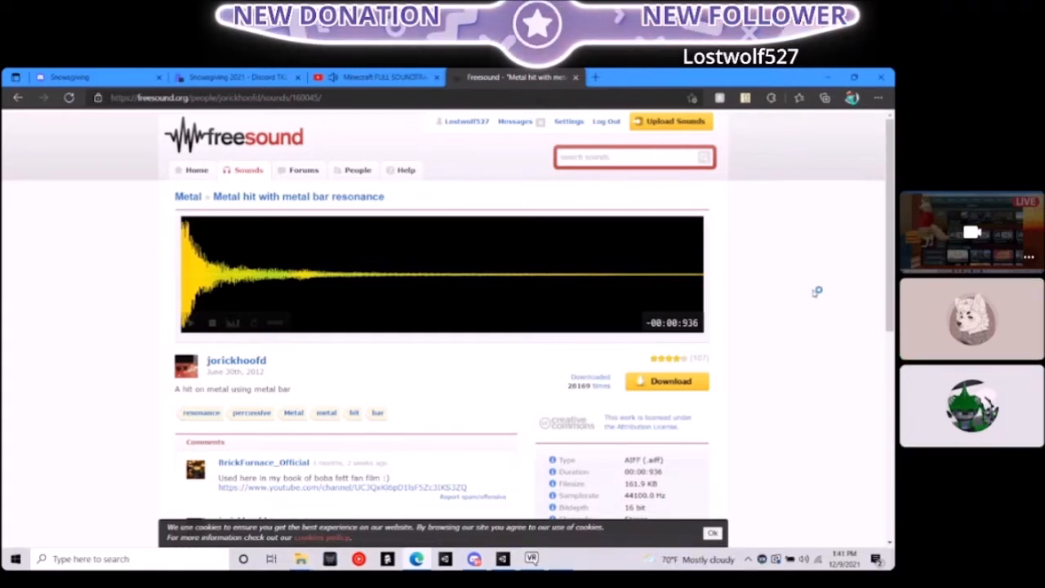
Change into the locally built BestBoi SDK avatar from VRChat's Other avatar group and leave the avatar list
{"action": "mouse_move", "coordinate": [453, 328]}
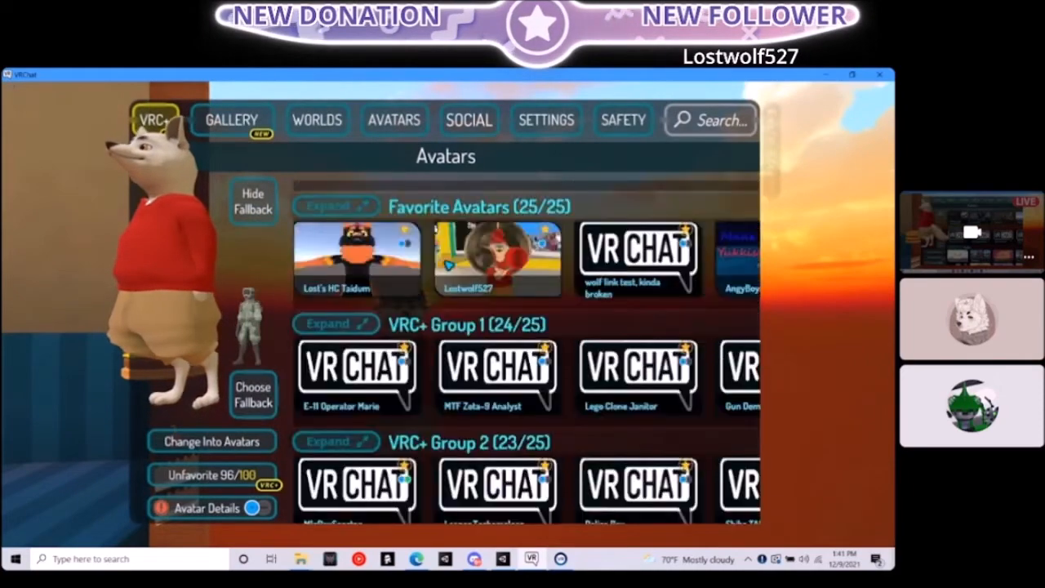
{"action": "scroll", "coordinate": [459, 309], "scroll_direction": "down", "scroll_amount": 10}
{"action": "scroll", "coordinate": [459, 326], "scroll_direction": "down", "scroll_amount": 3}
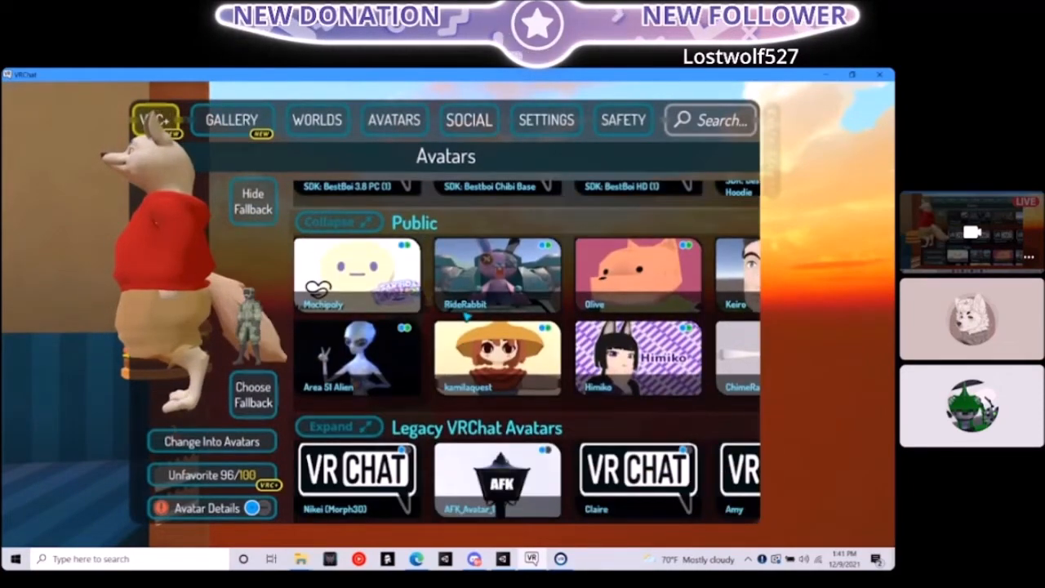
{"action": "scroll", "coordinate": [459, 326], "scroll_direction": "up", "scroll_amount": 4}
{"action": "left_click", "coordinate": [357, 367]}
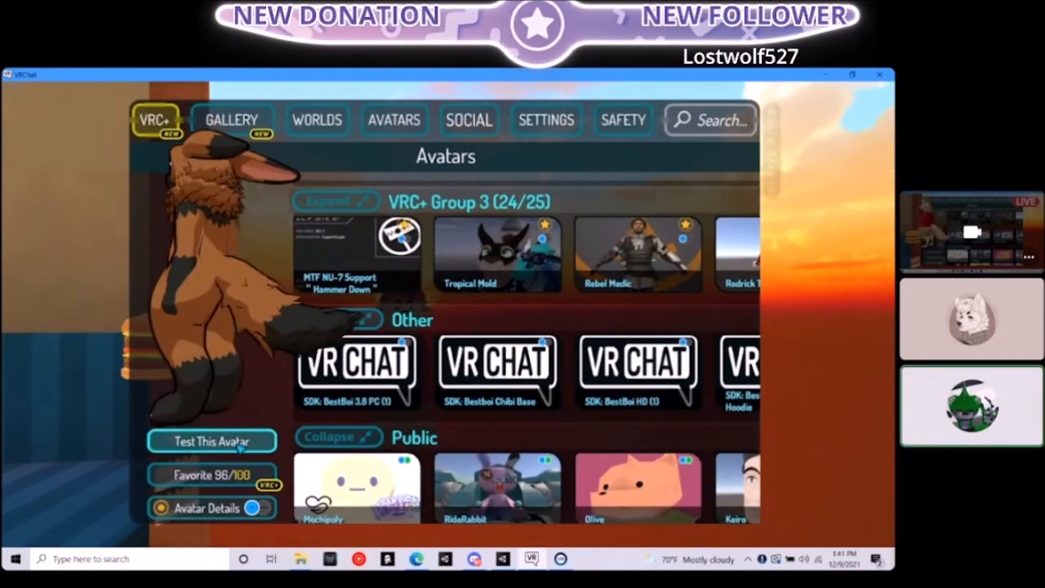
{"action": "key", "text": "Escape"}
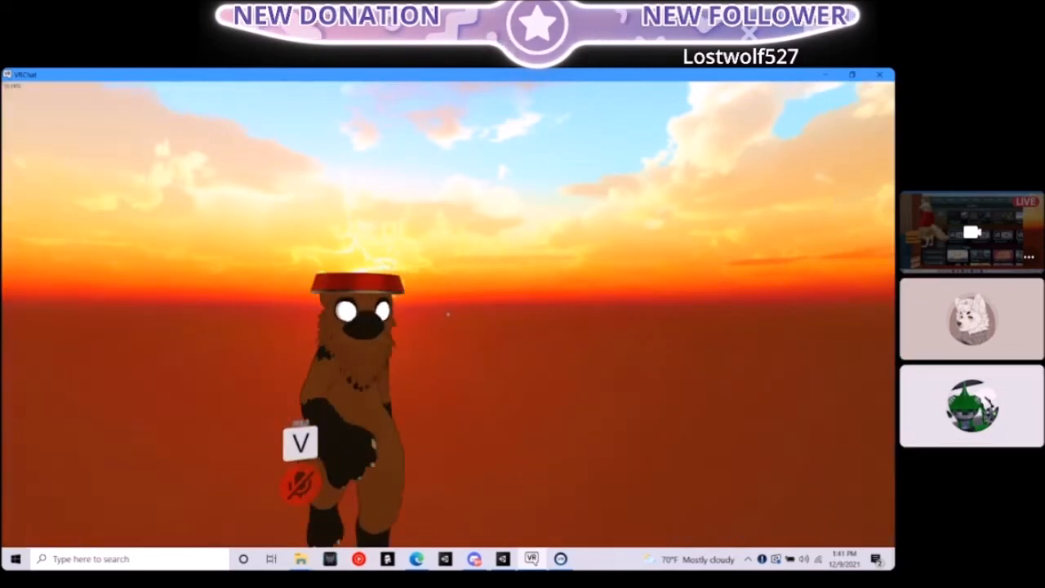
Switch the pan hat on and off repeatedly from the avatar's expression menu to test the metal-hit sound
{"action": "key", "text": "r"}
{"action": "left_click", "coordinate": [480, 410]}
{"action": "left_click", "coordinate": [476, 389]}
{"action": "left_click", "coordinate": [476, 389]}
{"action": "left_click", "coordinate": [476, 389]}
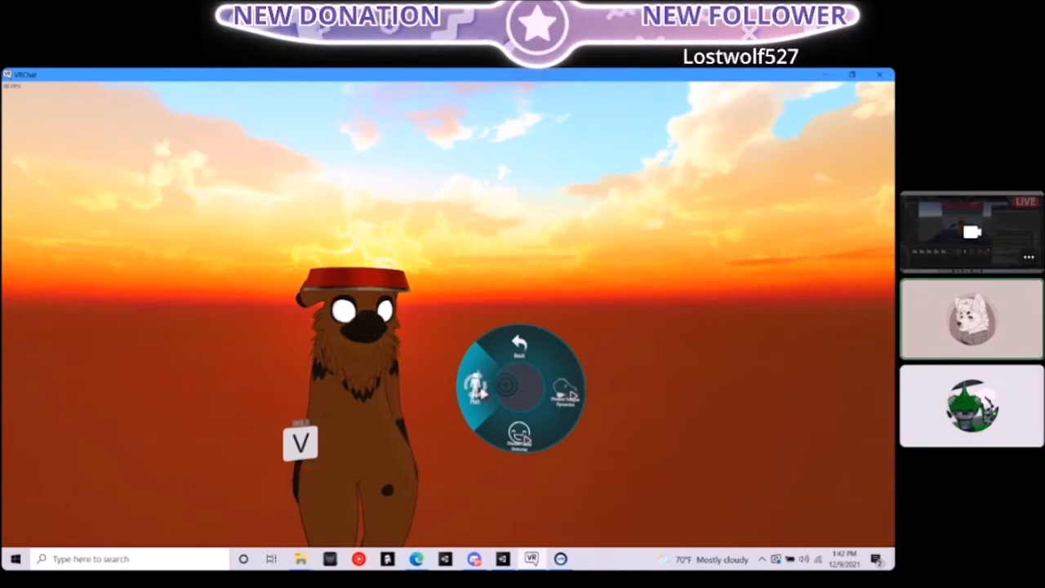
Lower a volume level in VRChat's audio settings
{"action": "mouse_move", "coordinate": [962, 500]}
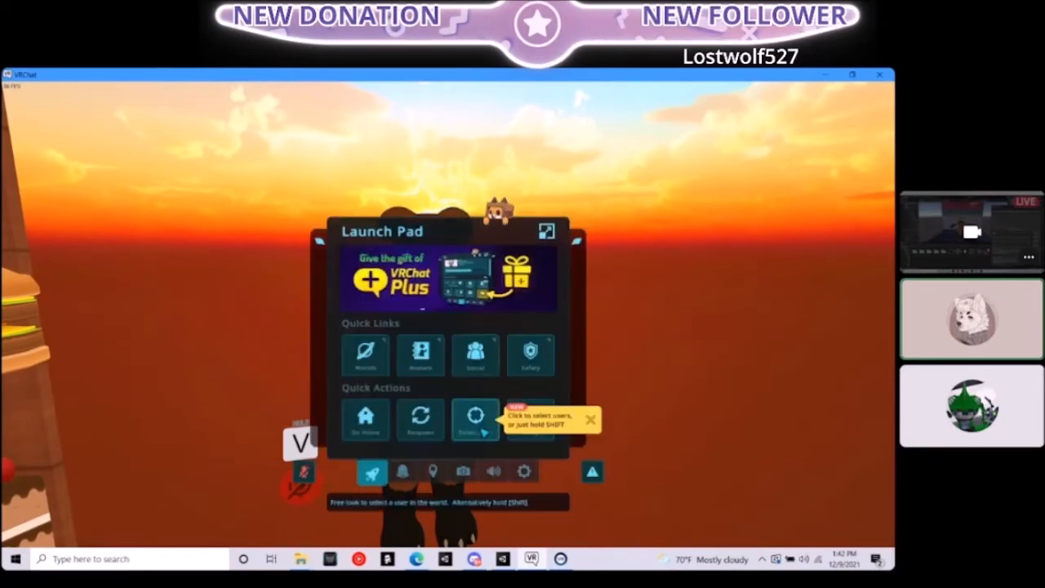
{"action": "left_click", "coordinate": [493, 472]}
{"action": "left_click_drag", "start_coordinate": [462, 305], "coordinate": [382, 305]}
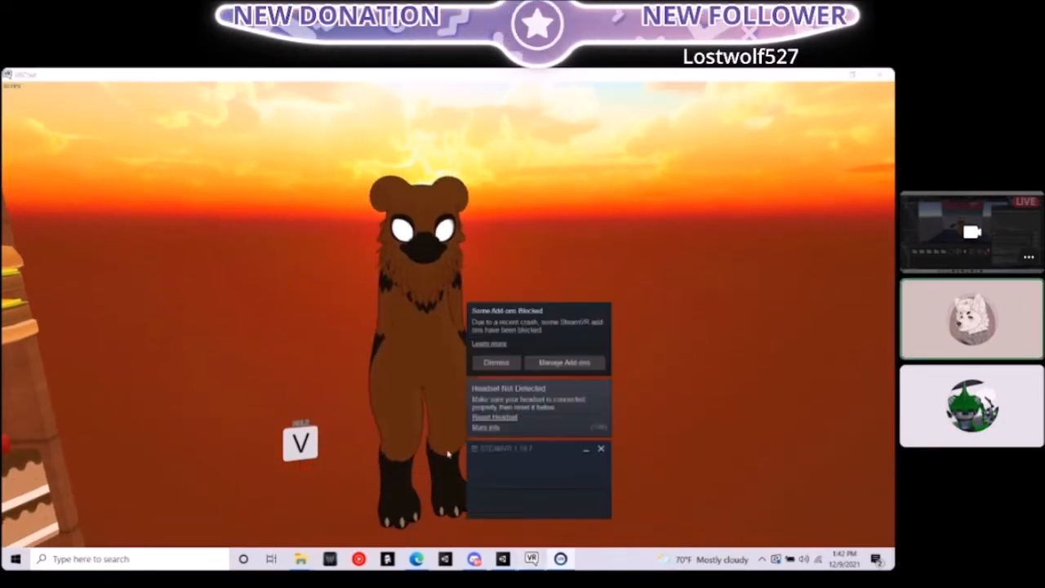
Return to Unity, close the VRChat SDK control panel, and frame the avatar's upper body in the scene
{"action": "left_click", "coordinate": [502, 558]}
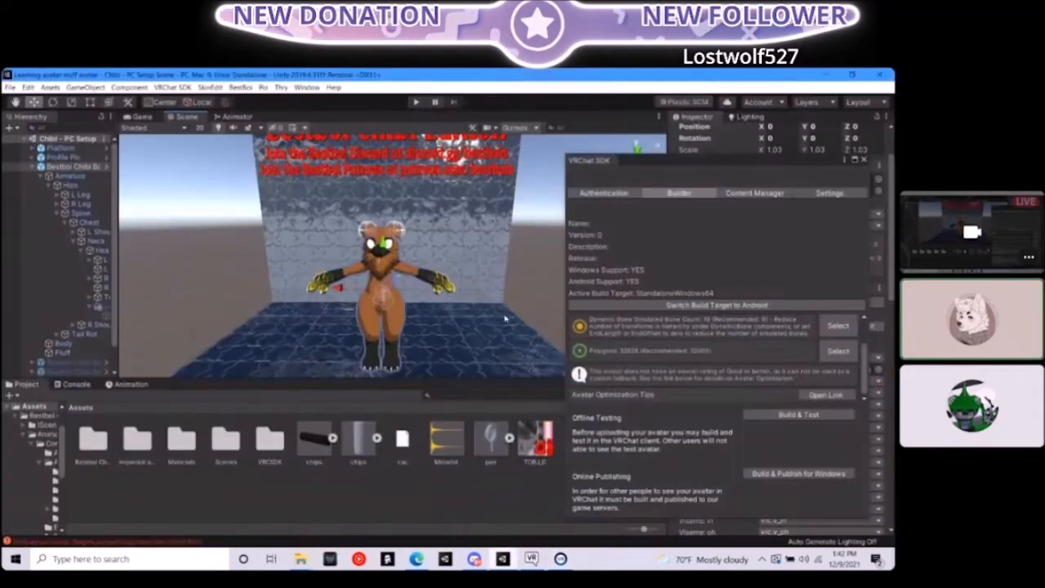
{"action": "right_click_drag", "start_coordinate": [401, 208], "coordinate": [347, 194]}
{"action": "key", "text": "w"}
{"action": "left_click_drag", "start_coordinate": [812, 166], "coordinate": [834, 187]}
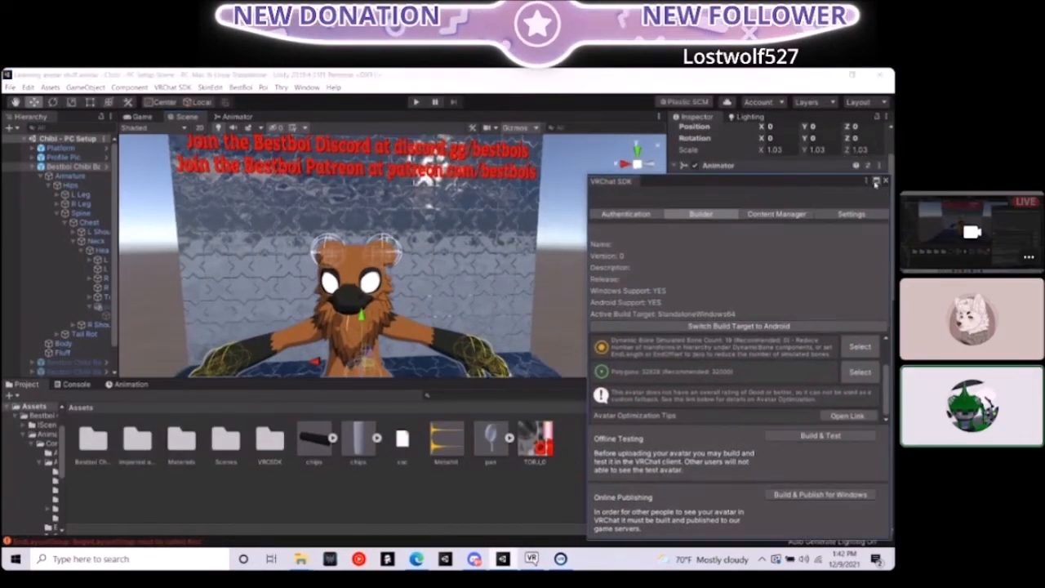
{"action": "left_click", "coordinate": [885, 180]}
{"action": "key", "text": "f"}
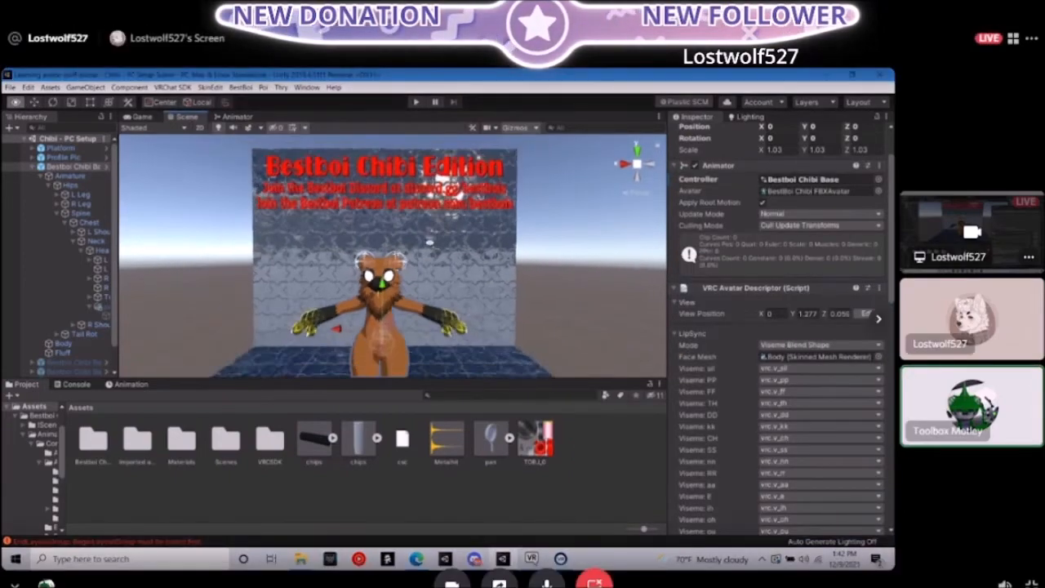
{"action": "key", "text": "w"}
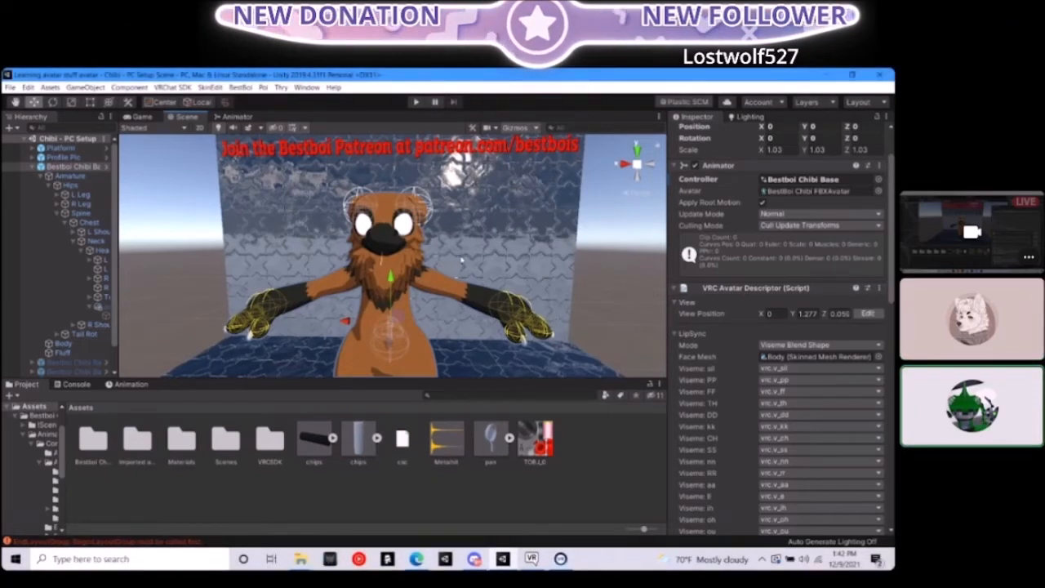
Locate the FX_Overrider controller through the avatar descriptor's FX playable layer and open it in the Animator
{"action": "scroll", "coordinate": [829, 376], "scroll_direction": "down", "scroll_amount": 10}
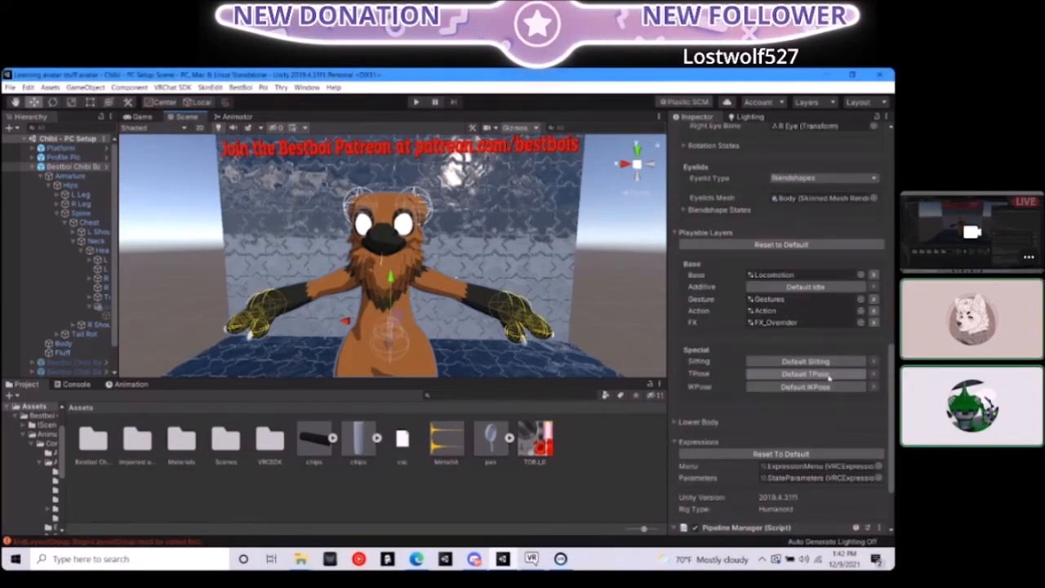
{"action": "scroll", "coordinate": [829, 377], "scroll_direction": "down", "scroll_amount": 3}
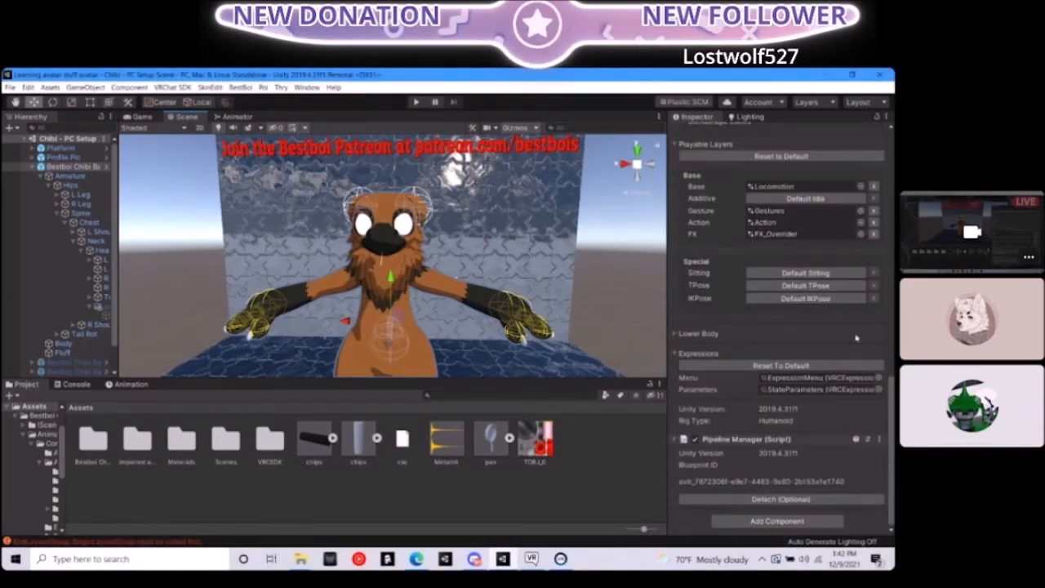
{"action": "left_click", "coordinate": [800, 237]}
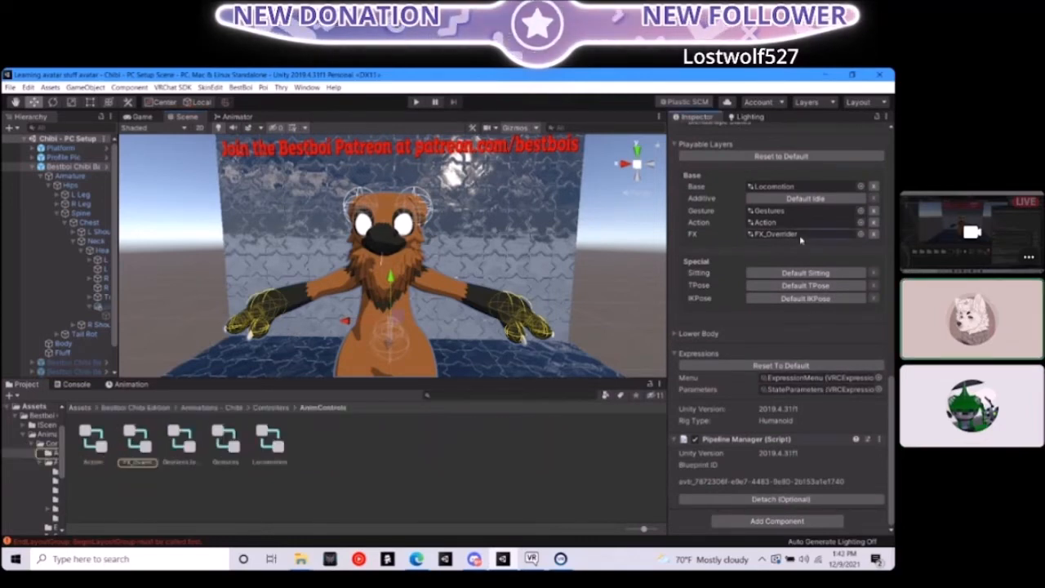
{"action": "left_click", "coordinate": [233, 408]}
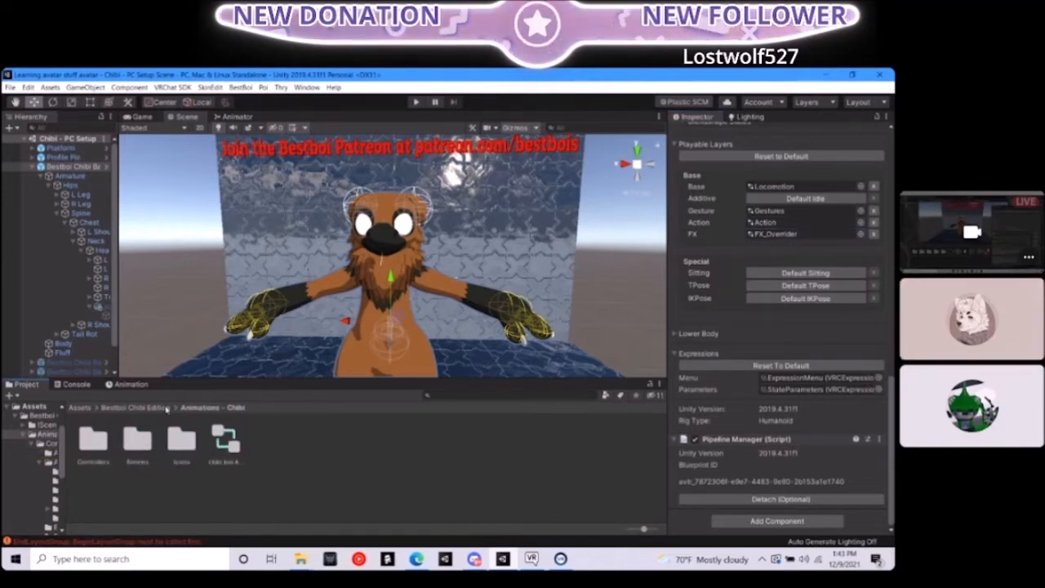
{"action": "left_click", "coordinate": [775, 235]}
{"action": "double_click", "coordinate": [132, 445]}
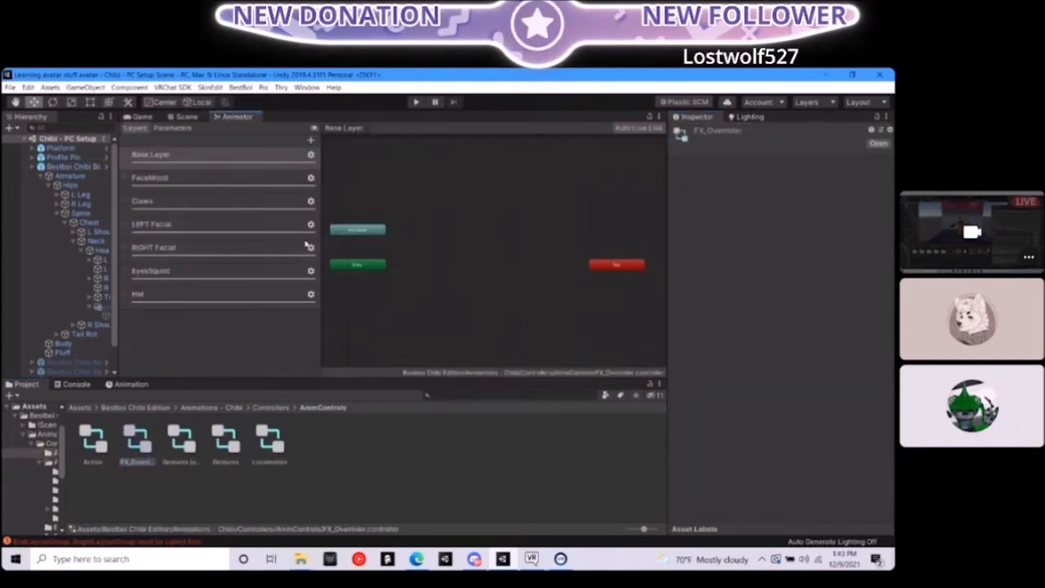
Inspect the LEFT Facial layer's states and locate the topmost expression state's animation clip in the project
{"action": "left_click", "coordinate": [217, 230]}
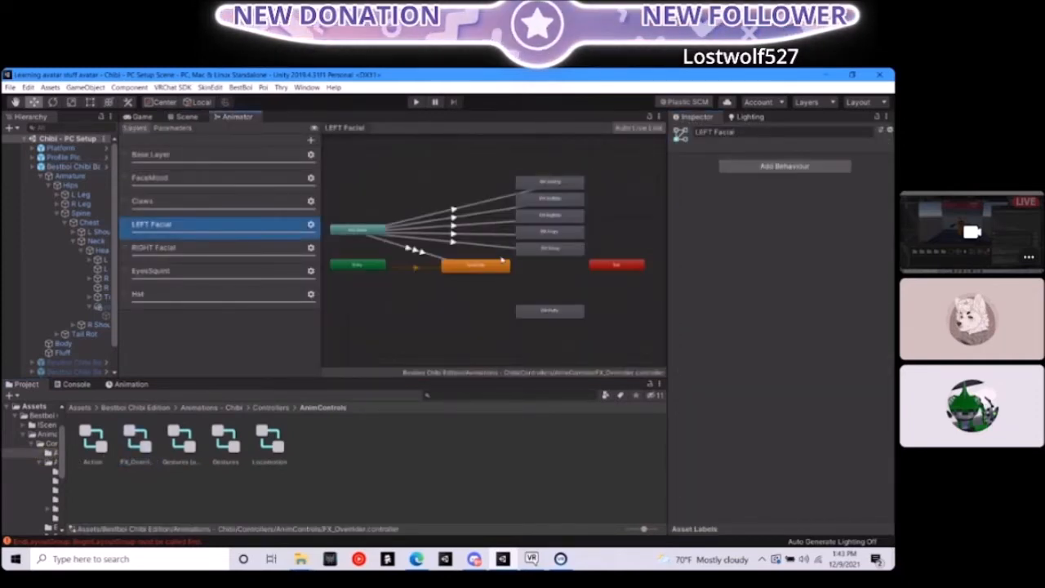
{"action": "left_click", "coordinate": [465, 265]}
{"action": "left_click_drag", "start_coordinate": [539, 189], "coordinate": [547, 188]}
{"action": "left_click", "coordinate": [816, 163]}
{"action": "left_click", "coordinate": [502, 479]}
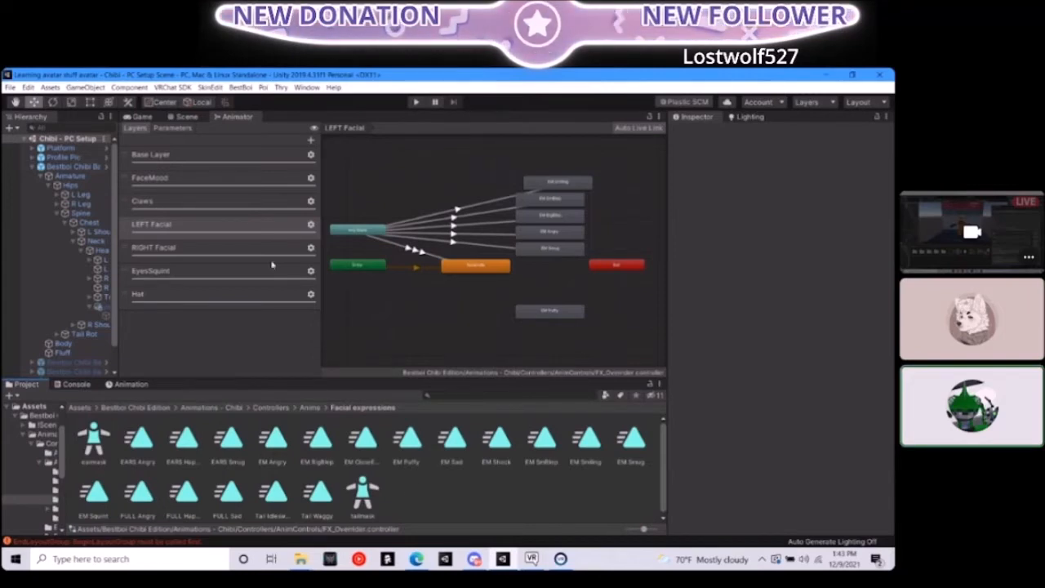
Create an animation clip named clank in the Anims folder
{"action": "left_click", "coordinate": [310, 406]}
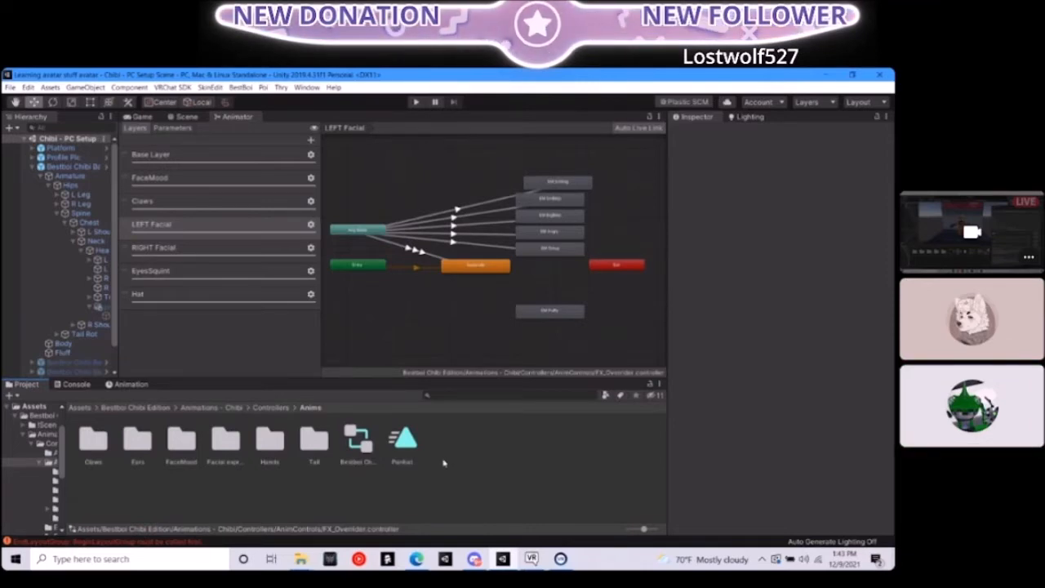
{"action": "right_click", "coordinate": [469, 456]}
{"action": "mouse_move", "coordinate": [561, 302]}
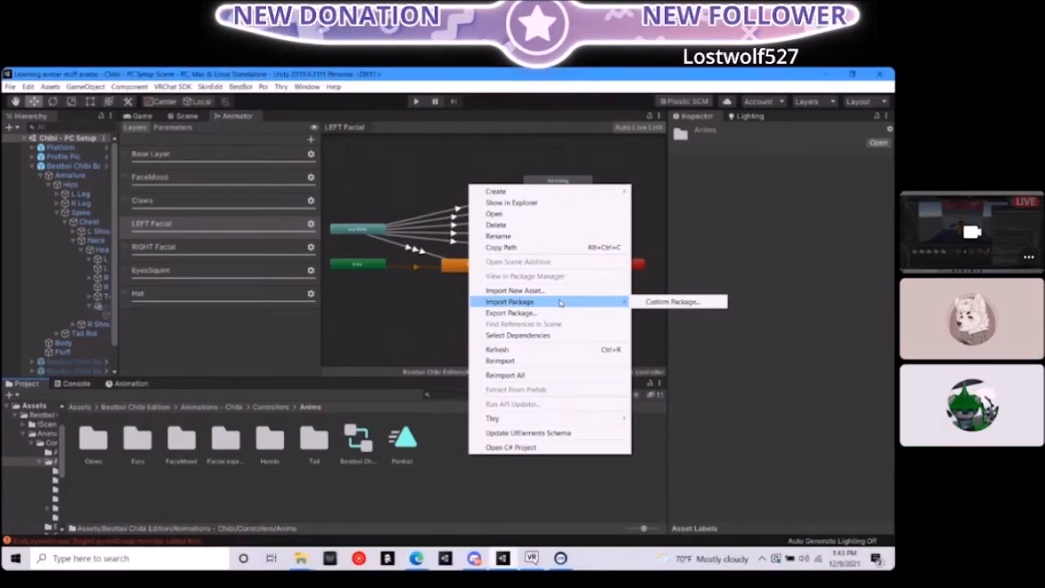
{"action": "mouse_move", "coordinate": [548, 199]}
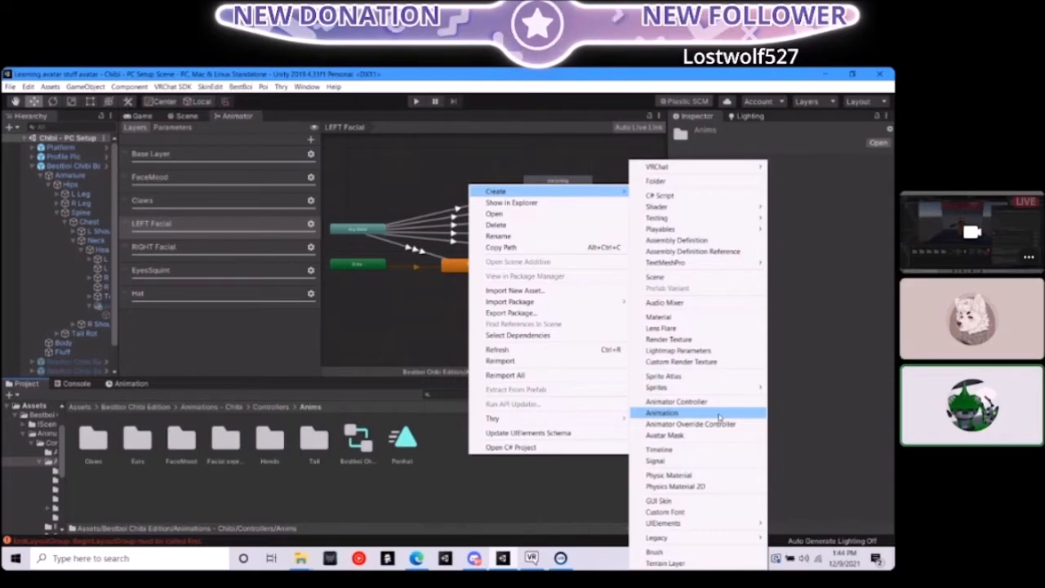
{"action": "mouse_move", "coordinate": [843, 508]}
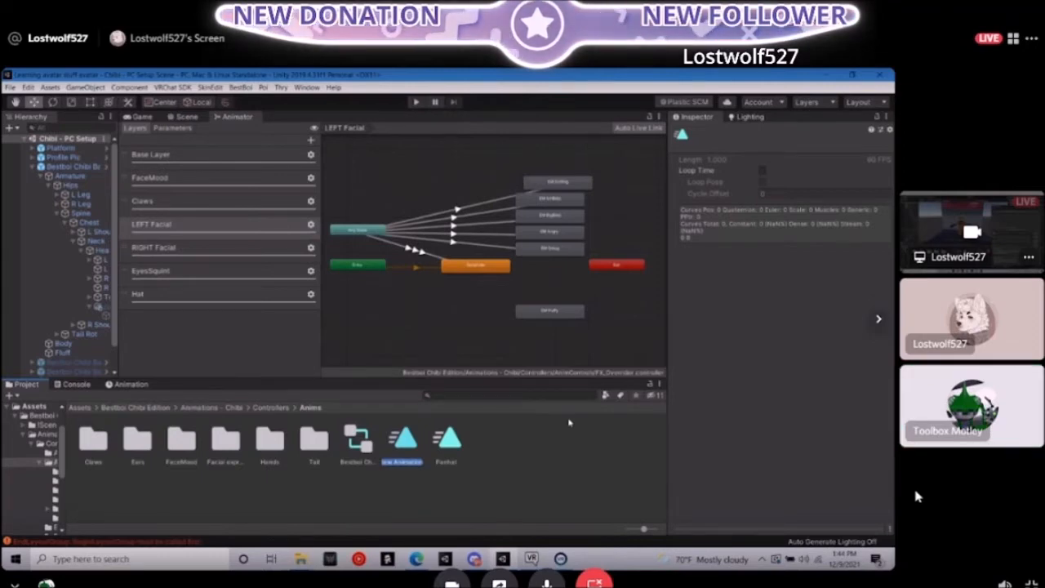
{"action": "type", "text": "id"}
{"action": "key", "text": "Return"}
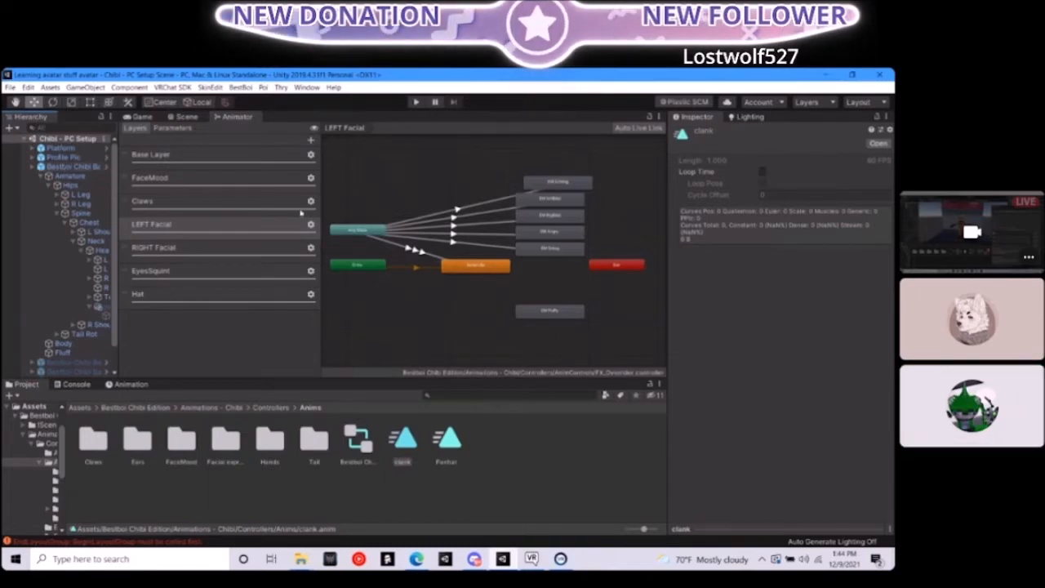
Record keyframes in the clank clip that disable the pan's Audio Source at frame 0 and enable it at frame 1
{"action": "left_click", "coordinate": [133, 385]}
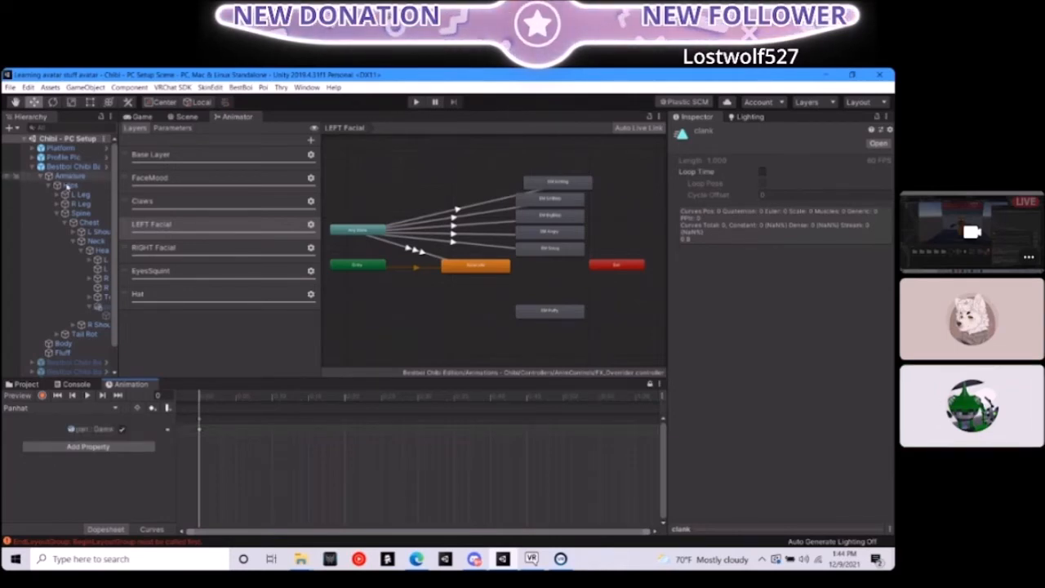
{"action": "left_click", "coordinate": [45, 408]}
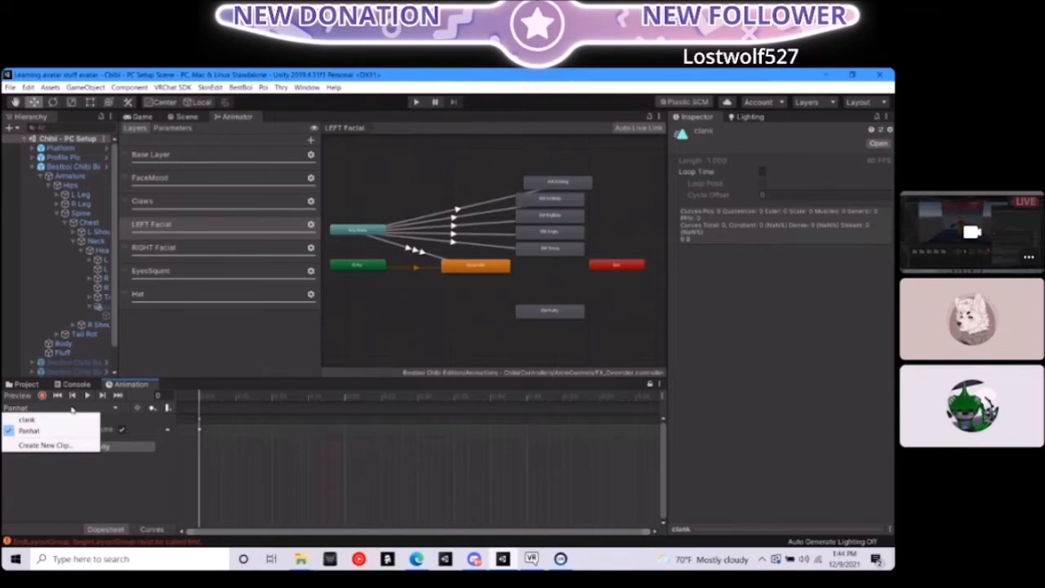
{"action": "left_click", "coordinate": [27, 420]}
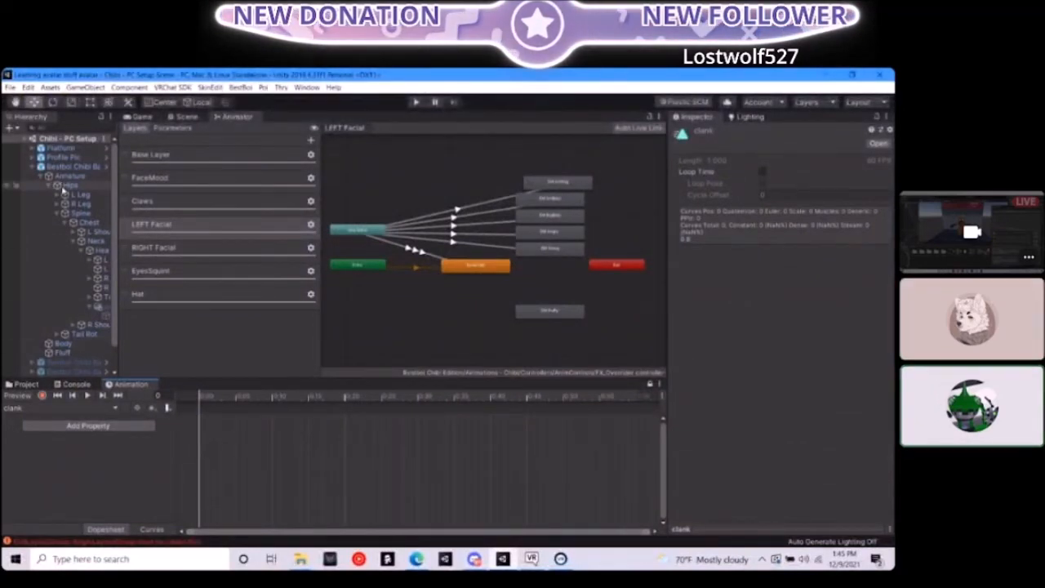
{"action": "left_click", "coordinate": [42, 395]}
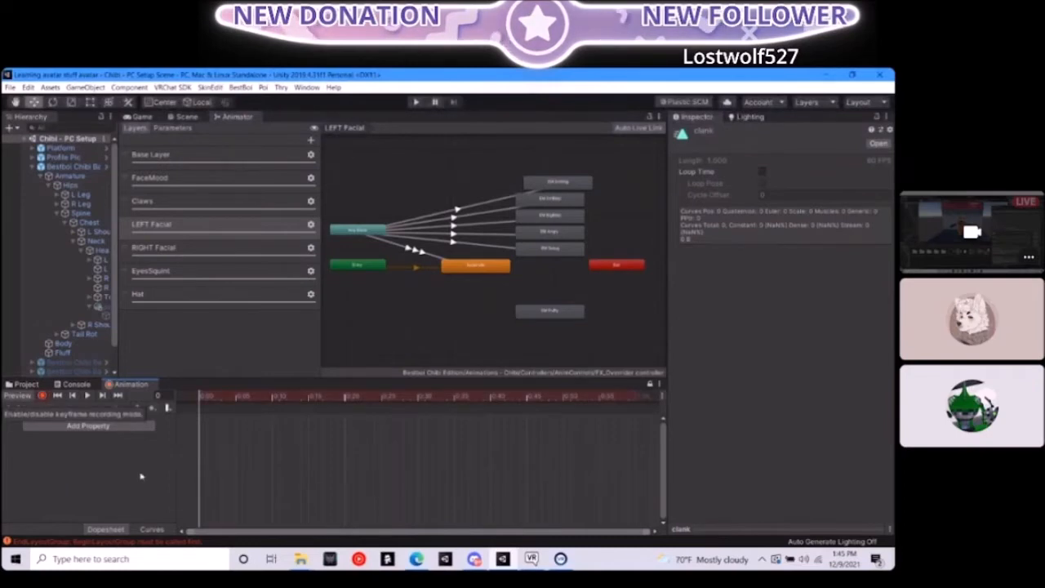
{"action": "left_click", "coordinate": [100, 306]}
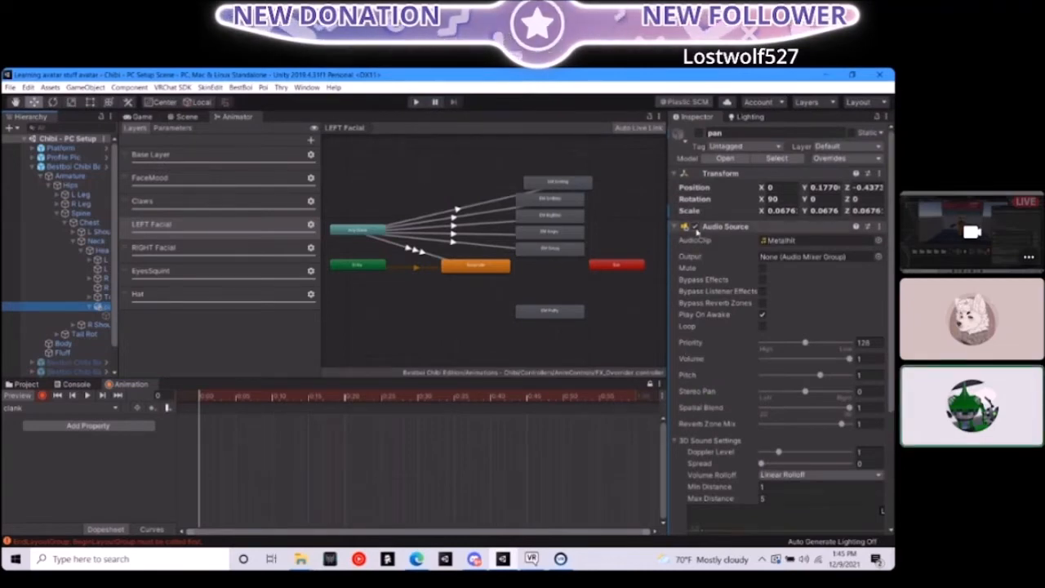
{"action": "left_click", "coordinate": [694, 228]}
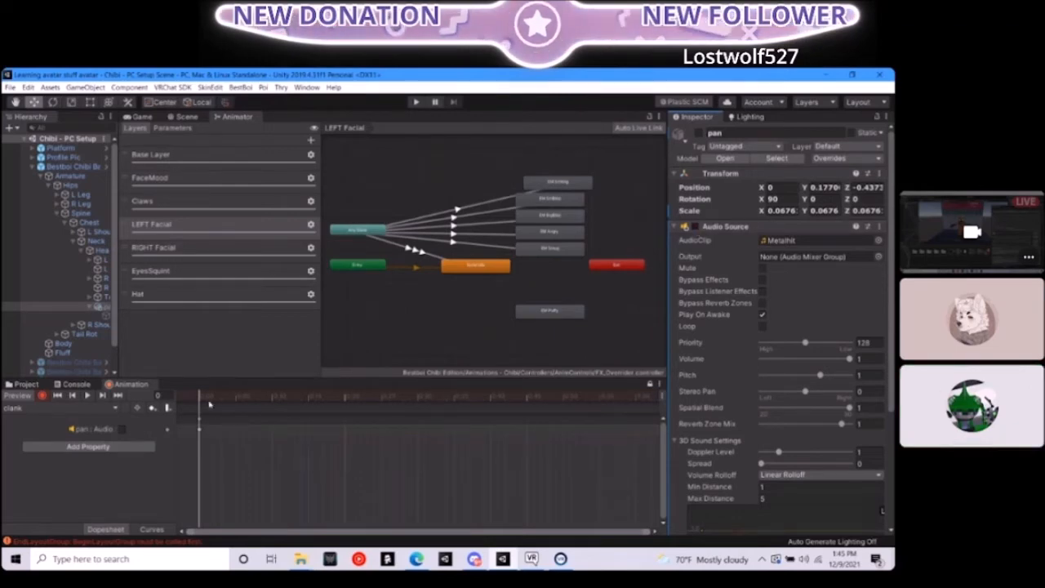
{"action": "left_click_drag", "start_coordinate": [200, 398], "coordinate": [205, 399]}
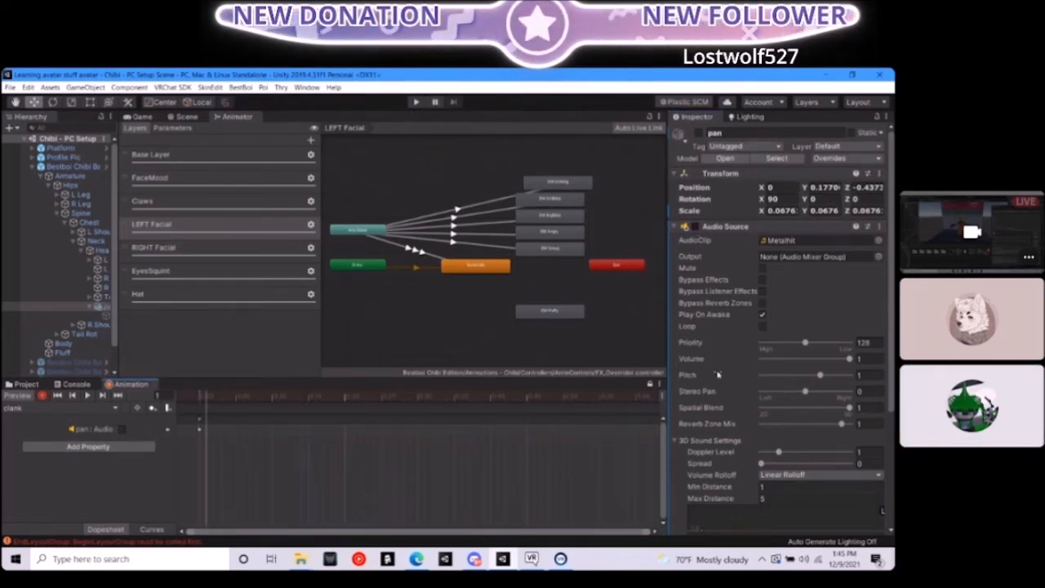
{"action": "left_click", "coordinate": [761, 325]}
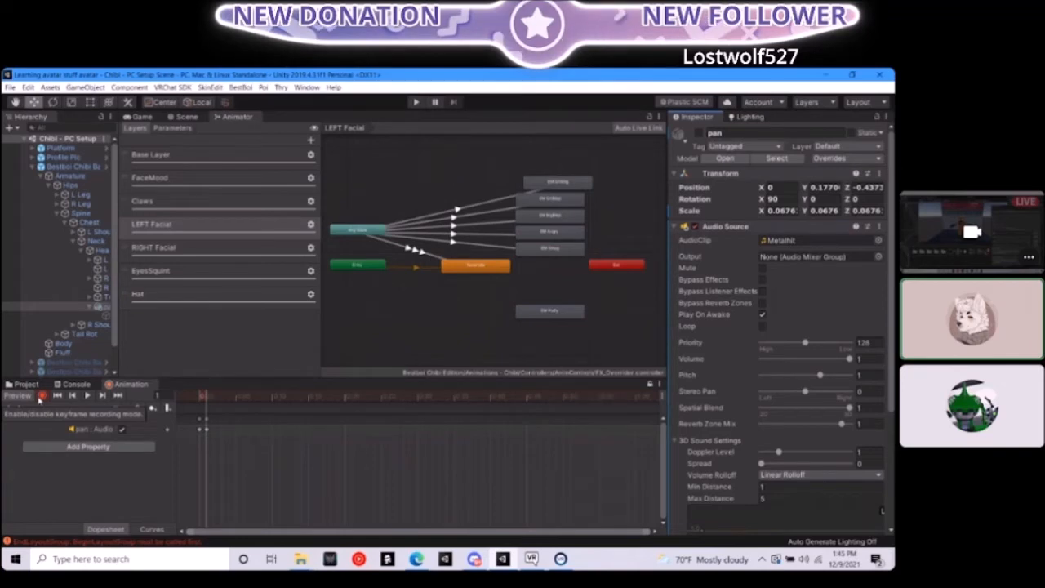
Stop keyframe recording and scrub between frames 0 and 1 to check the pan's Audio Source toggle
{"action": "left_click", "coordinate": [199, 398]}
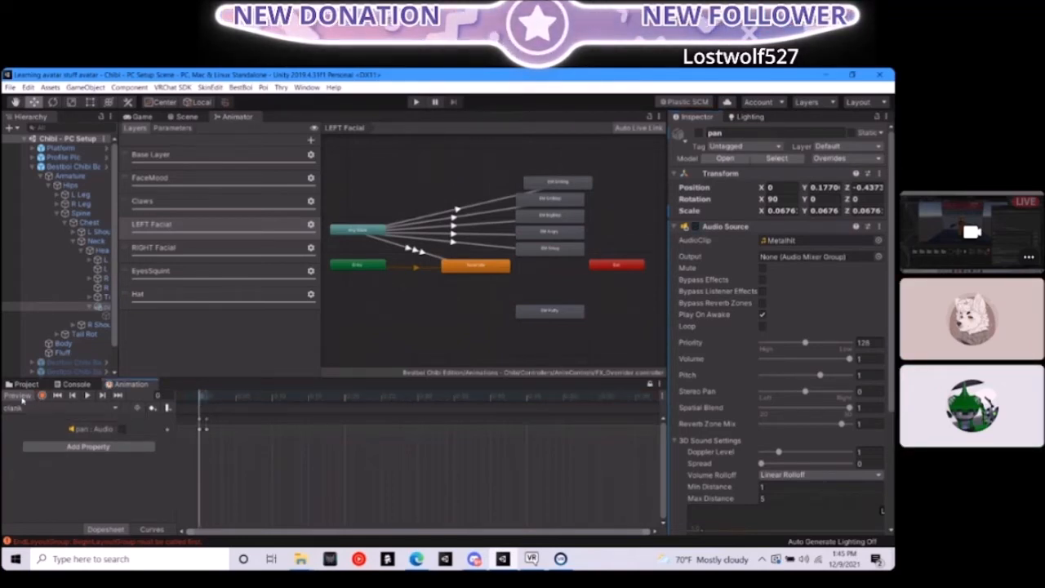
{"action": "left_click", "coordinate": [206, 397]}
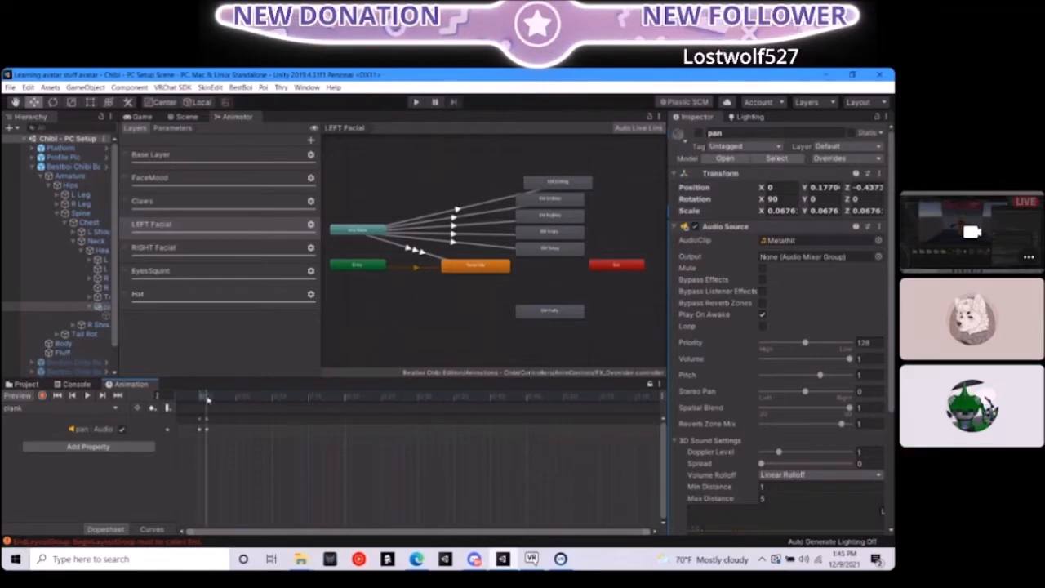
{"action": "left_click", "coordinate": [31, 397]}
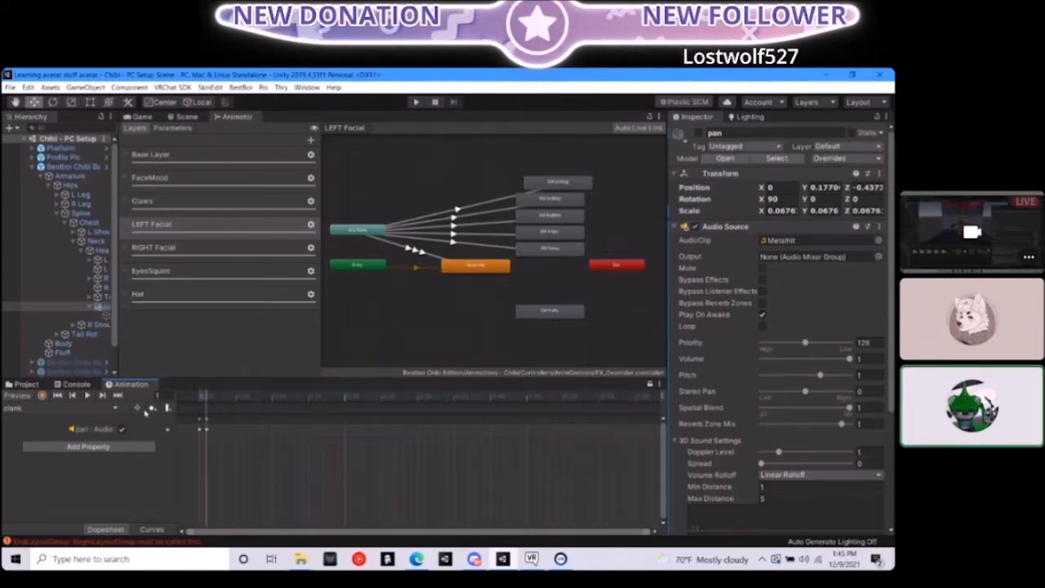
{"action": "left_click", "coordinate": [200, 397]}
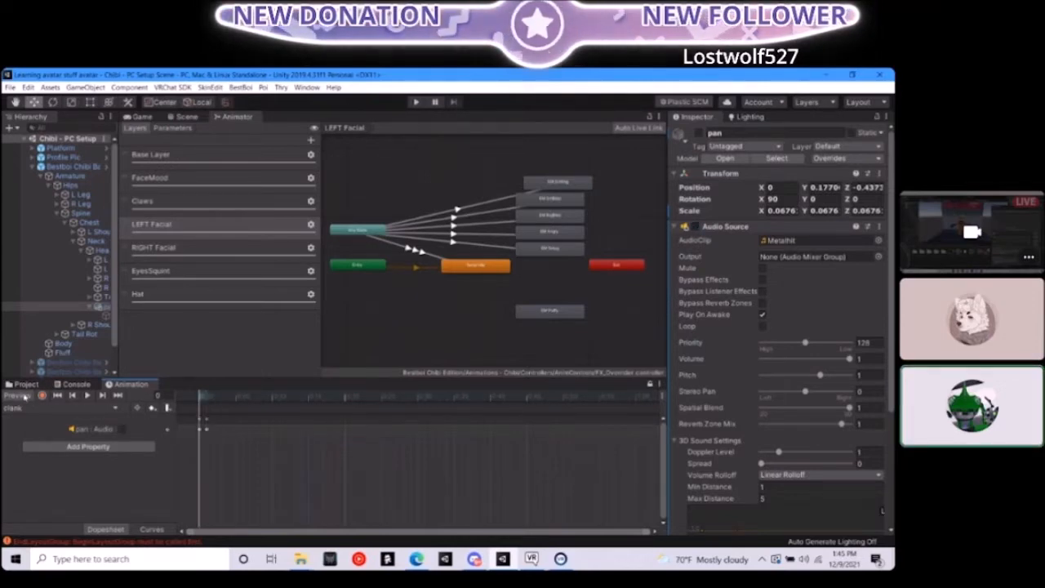
{"action": "left_click", "coordinate": [204, 398]}
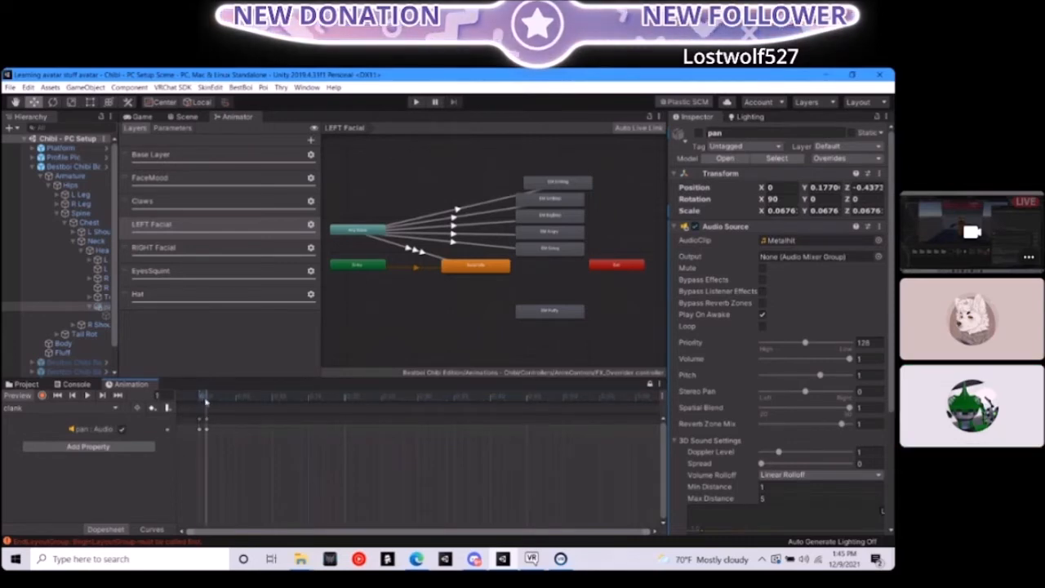
{"action": "left_click", "coordinate": [200, 397]}
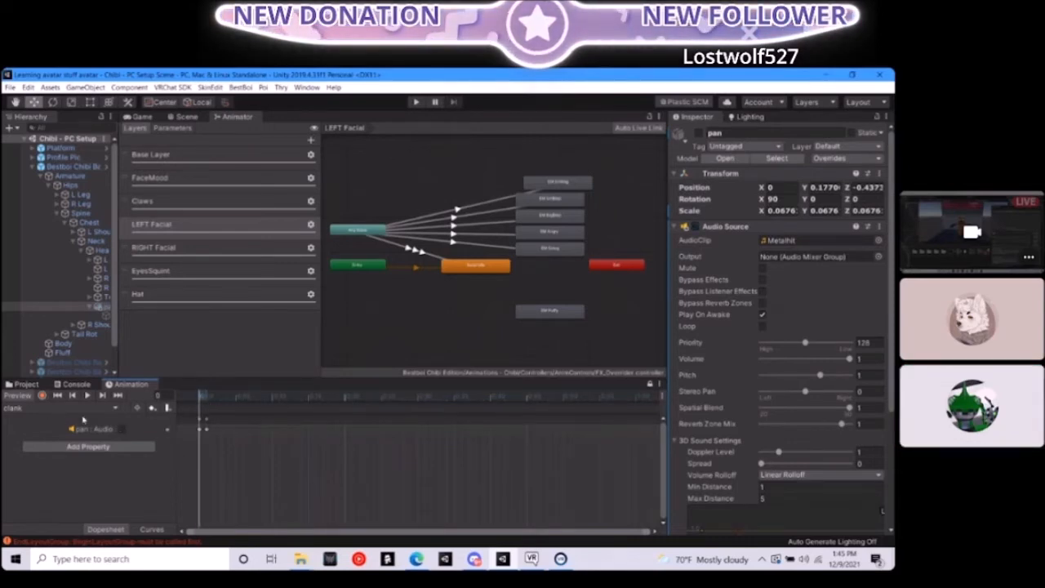
Add an animator layer named Clank to the FX controller and raise its weight to the maximum
{"action": "left_click", "coordinate": [310, 140]}
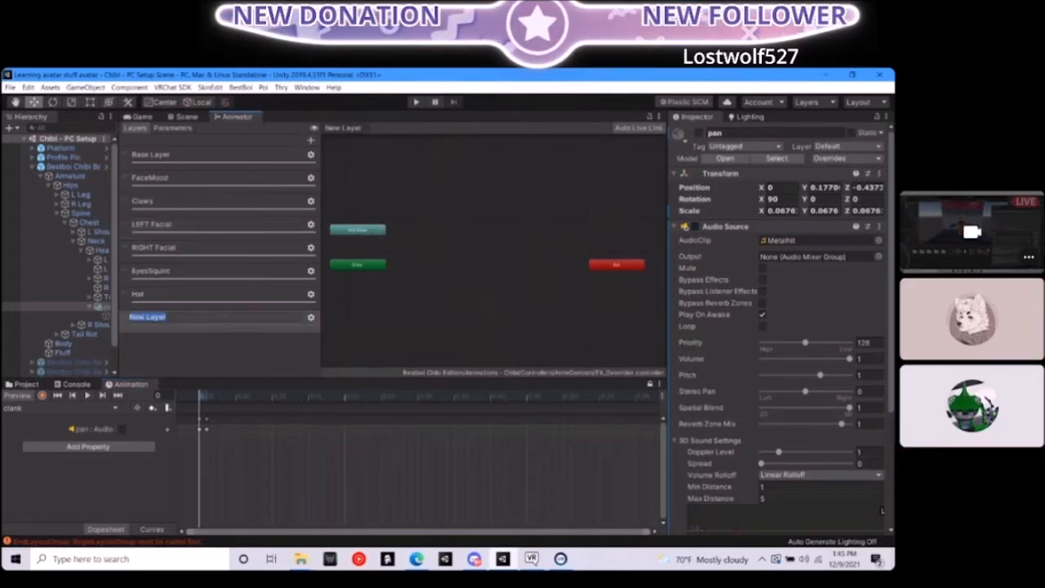
{"action": "type", "text": "Clank"}
{"action": "key", "text": "Return"}
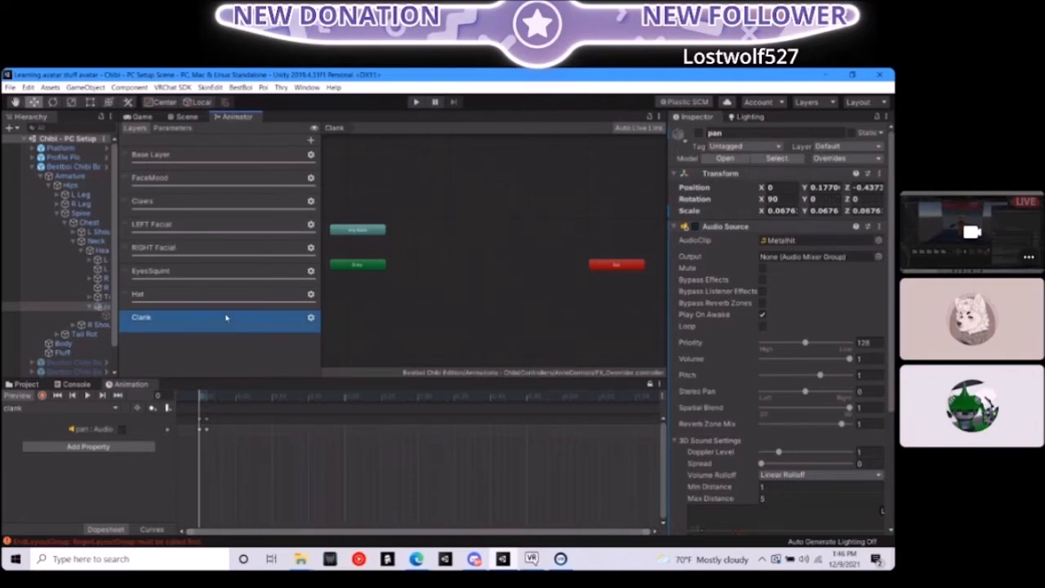
{"action": "left_click", "coordinate": [311, 318]}
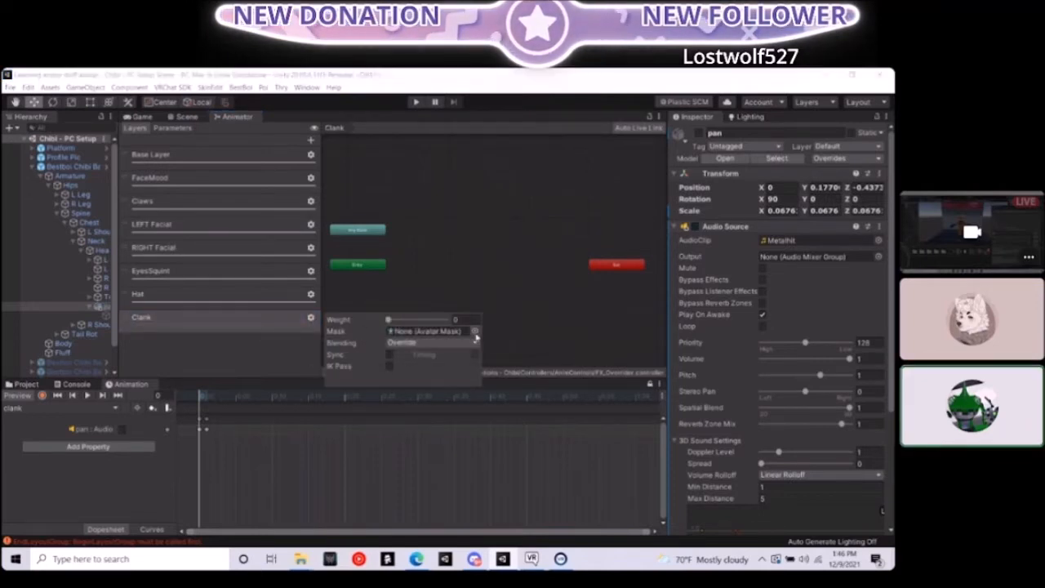
{"action": "left_click_drag", "start_coordinate": [389, 319], "coordinate": [461, 324]}
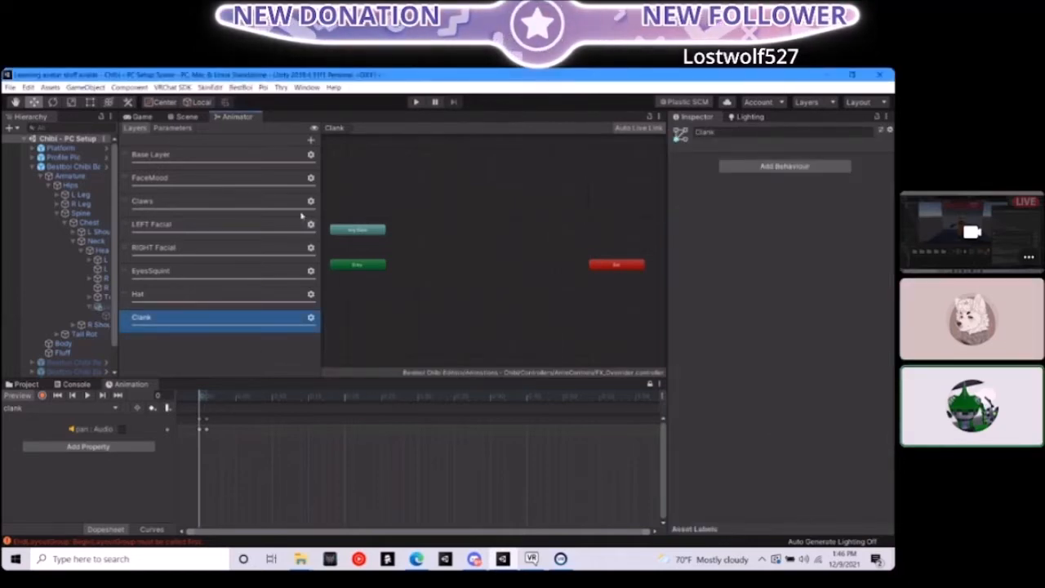
Create an empty default state in the Clank layer and name it clankoff
{"action": "left_click", "coordinate": [496, 281]}
{"action": "right_click", "coordinate": [495, 280]}
{"action": "mouse_move", "coordinate": [510, 283]}
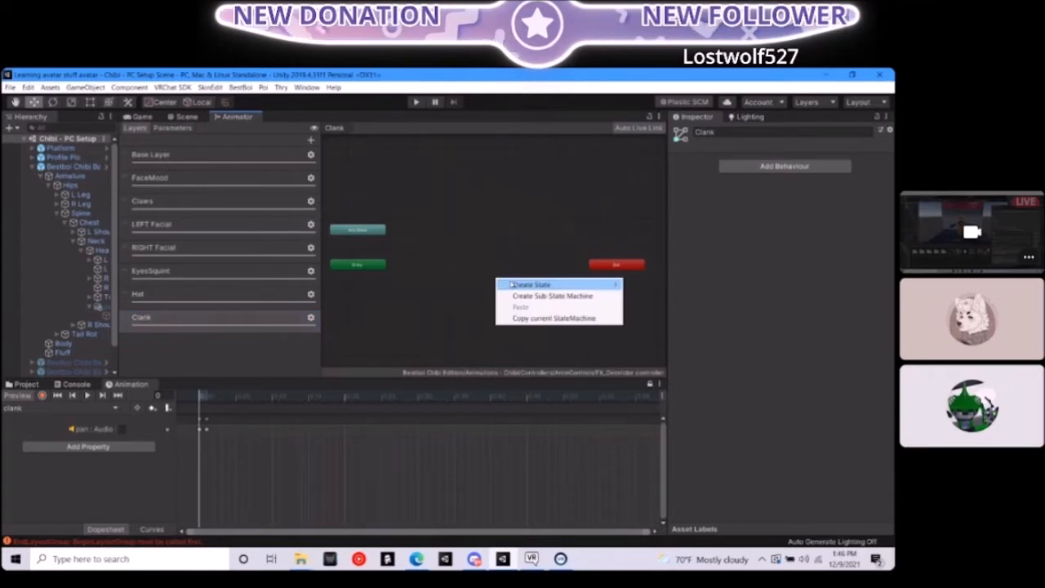
{"action": "left_click", "coordinate": [649, 283]}
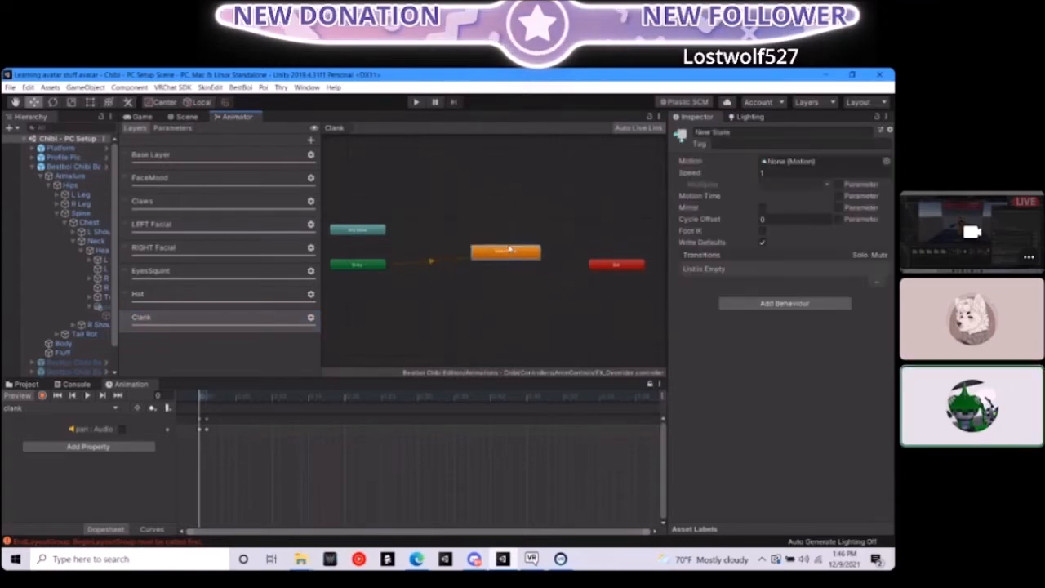
{"action": "left_click_drag", "start_coordinate": [509, 249], "coordinate": [501, 239]}
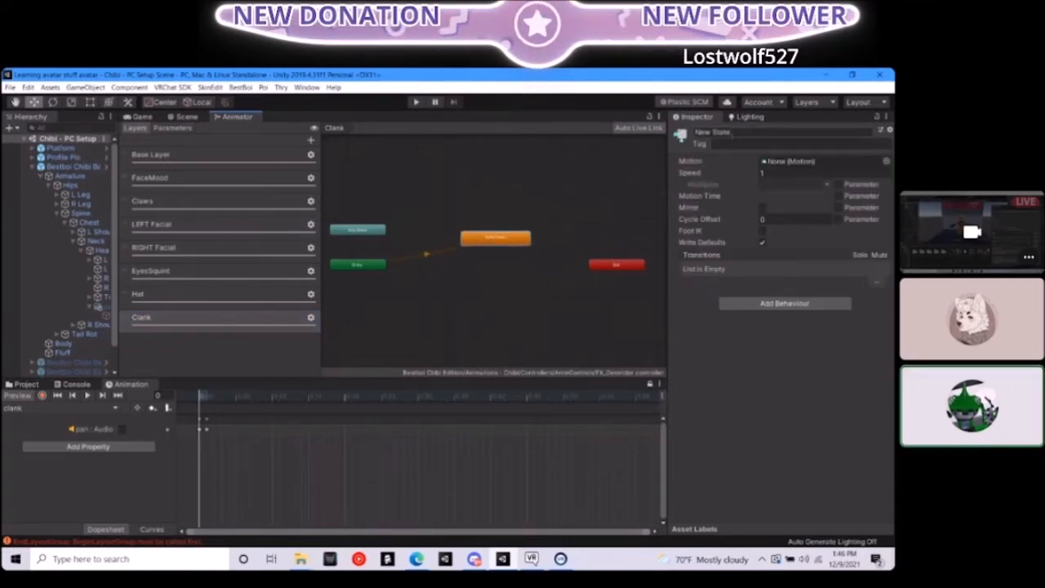
{"action": "left_click", "coordinate": [714, 132]}
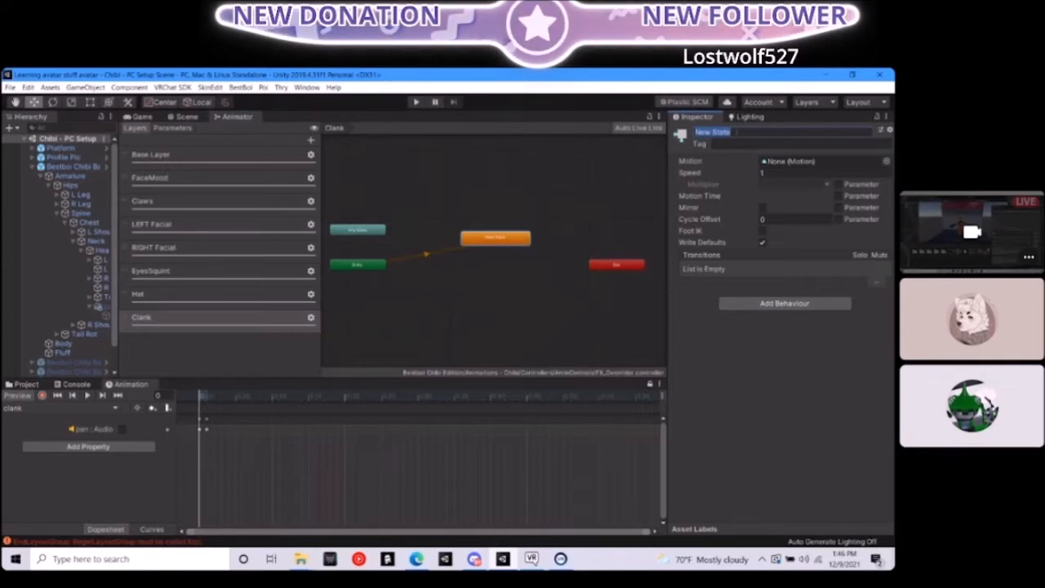
{"action": "type", "text": "clankoff"}
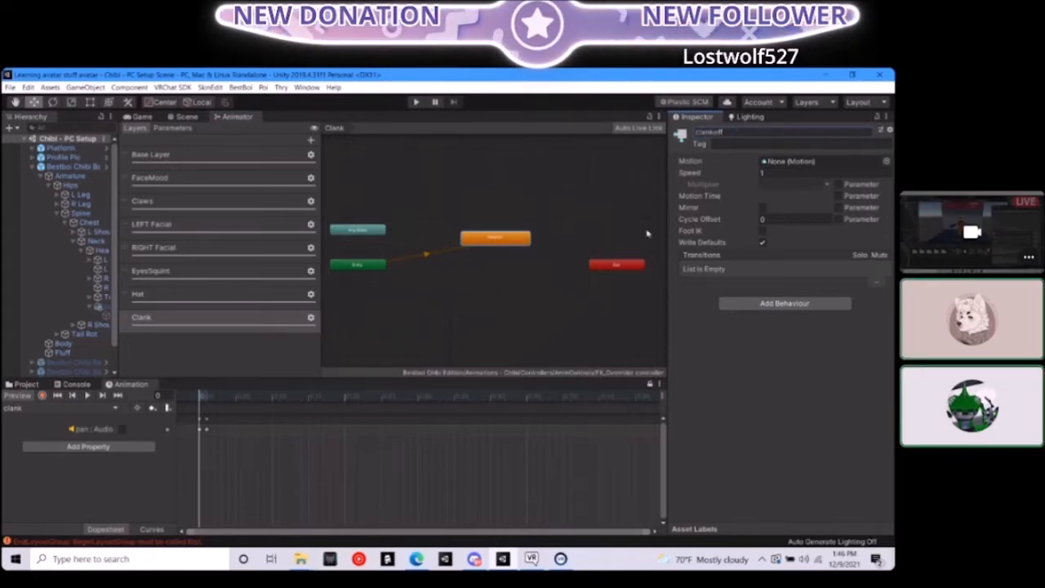
Create a second empty state named clankon and align it directly beneath the clankoff state
{"action": "right_click", "coordinate": [477, 274]}
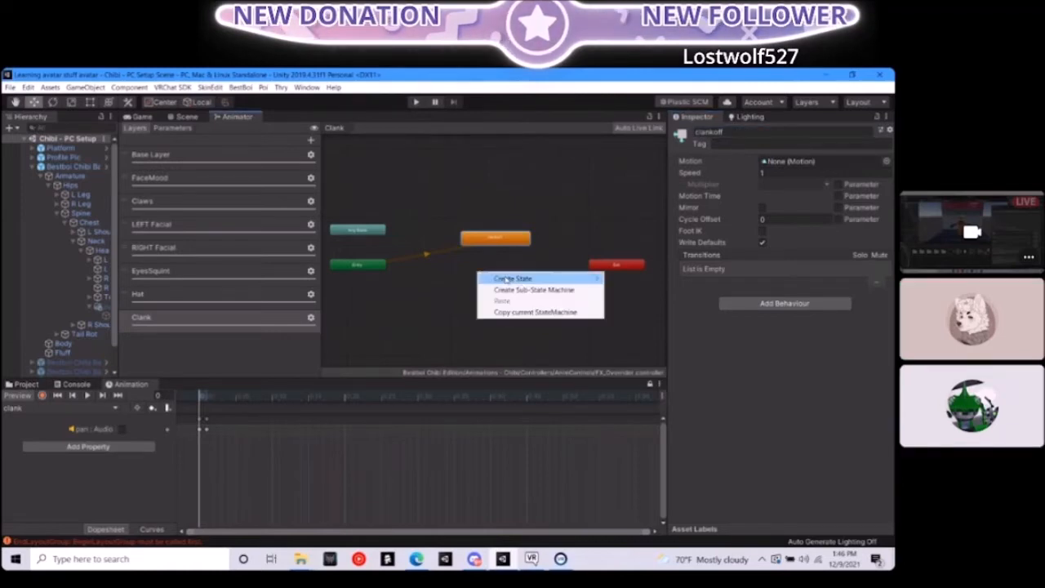
{"action": "mouse_move", "coordinate": [519, 281]}
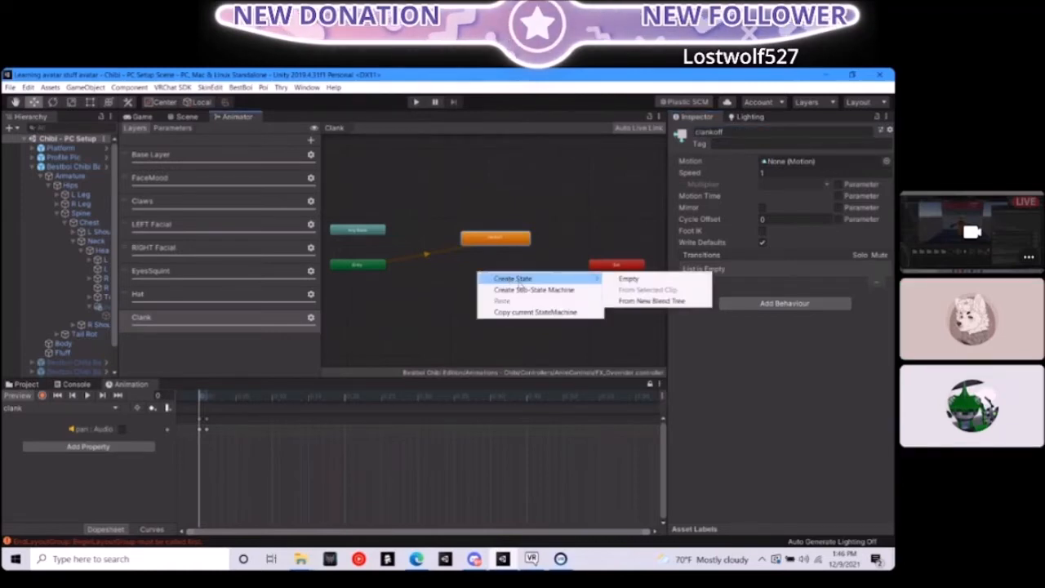
{"action": "left_click", "coordinate": [636, 281]}
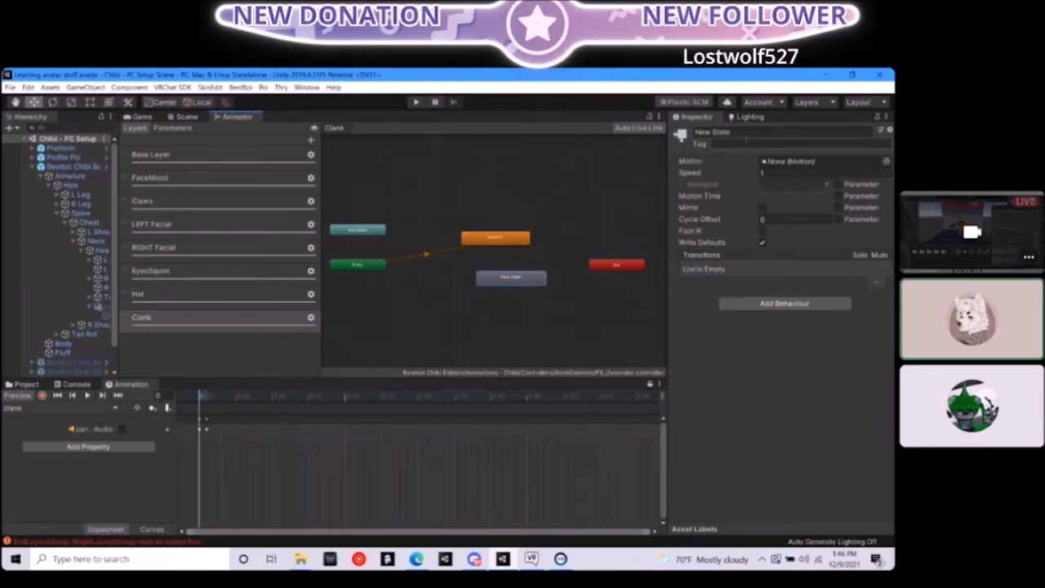
{"action": "left_click", "coordinate": [735, 132]}
{"action": "type", "text": "ClankOn"}
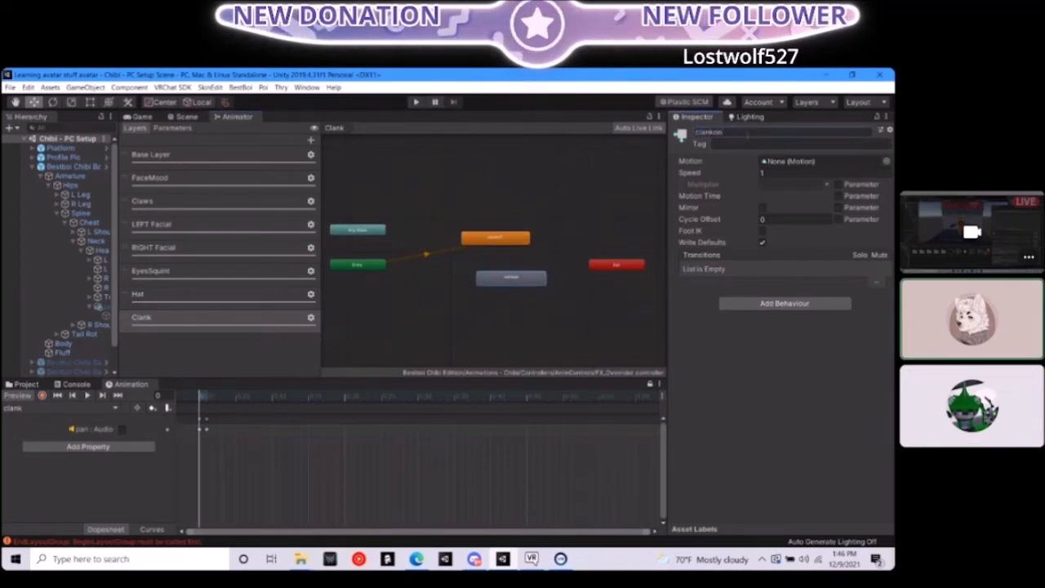
{"action": "left_click_drag", "start_coordinate": [529, 282], "coordinate": [515, 274]}
Assign the clank animation clip as the motion of the clankon state
{"action": "left_click", "coordinate": [506, 244]}
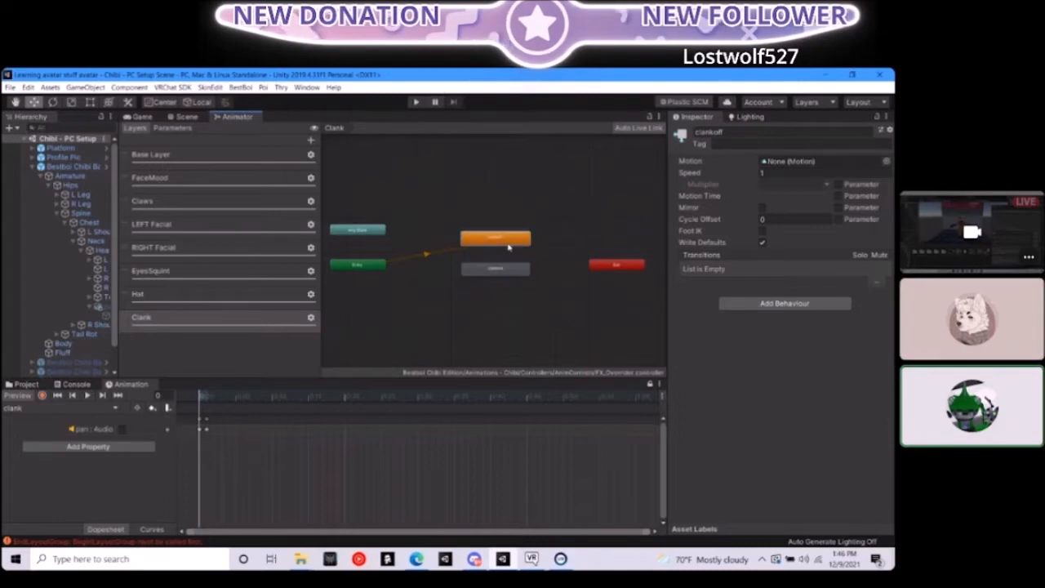
{"action": "left_click", "coordinate": [510, 272]}
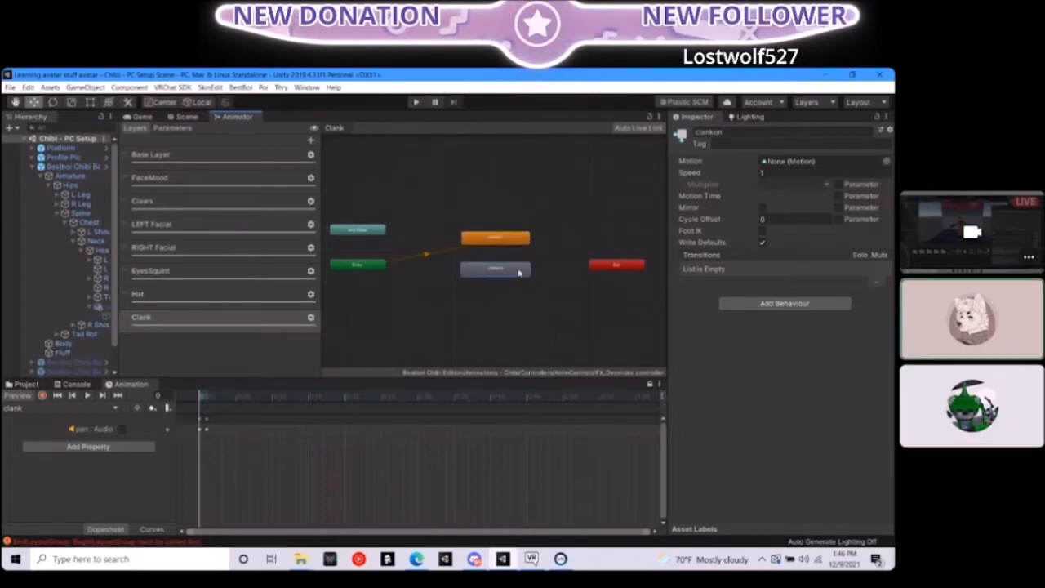
{"action": "left_click", "coordinate": [885, 162]}
{"action": "left_click", "coordinate": [184, 280]}
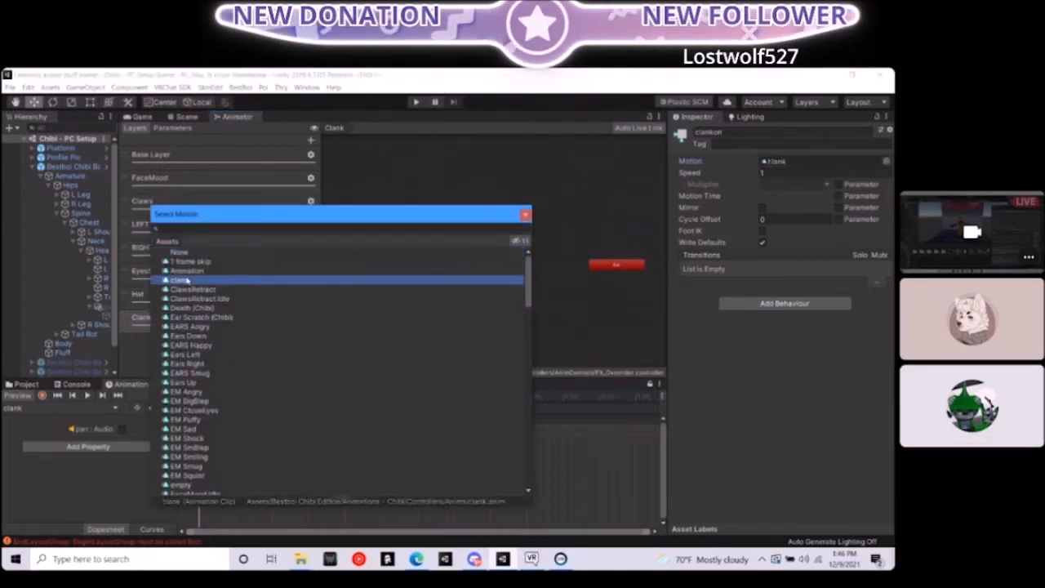
Confirm the clank clip as clankon's motion and create transitions in both directions between the clankon and clankoff states
{"action": "left_click", "coordinate": [187, 280]}
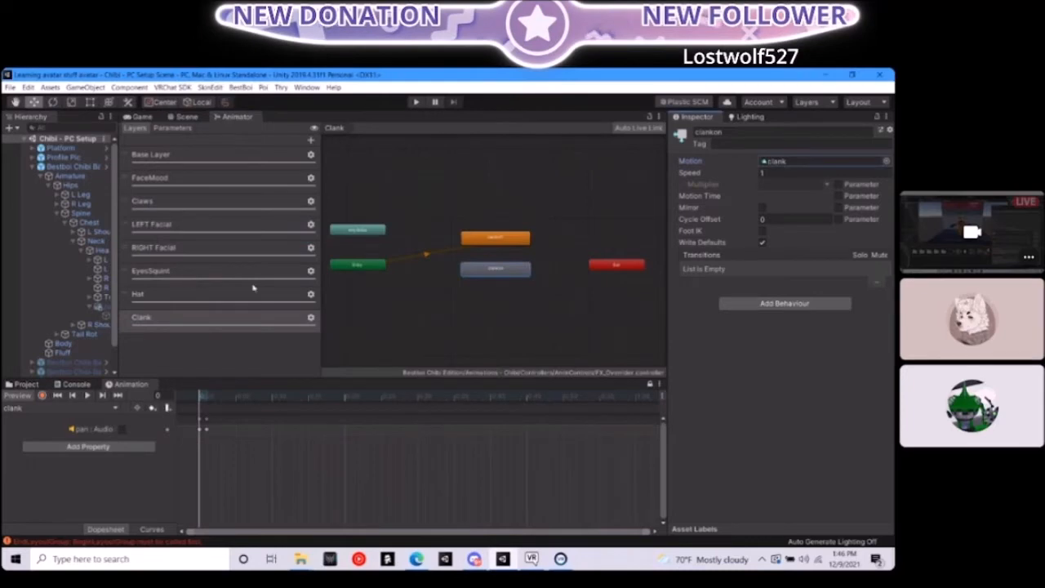
{"action": "right_click", "coordinate": [516, 271]}
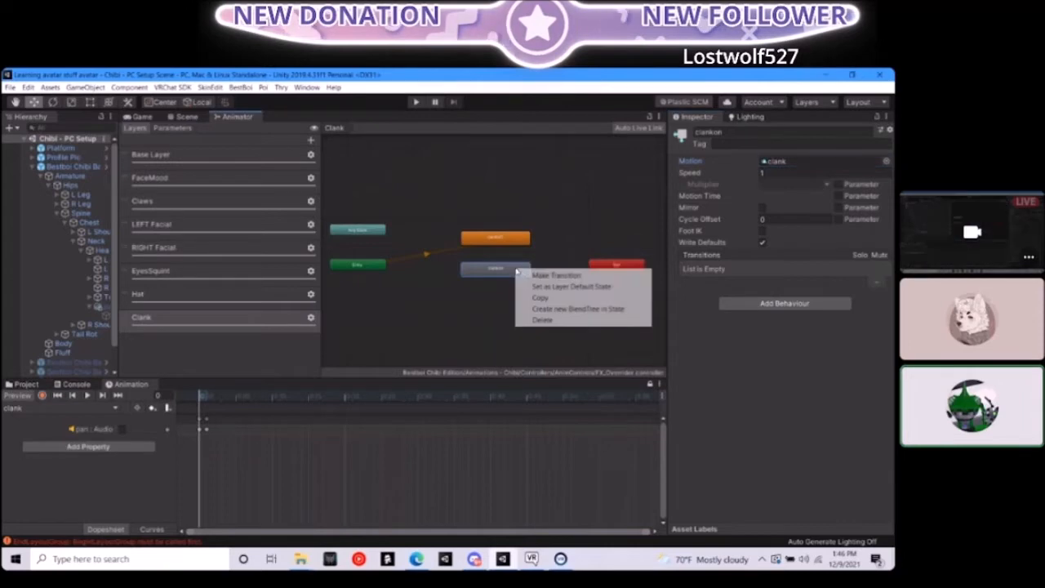
{"action": "left_click", "coordinate": [534, 275]}
{"action": "left_click", "coordinate": [515, 243]}
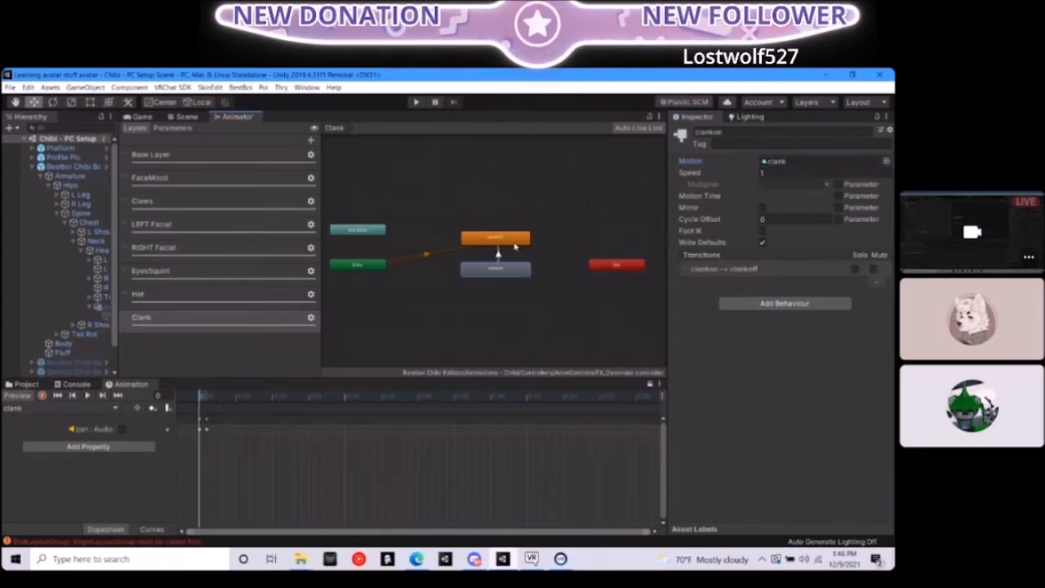
{"action": "left_click", "coordinate": [486, 240]}
{"action": "right_click", "coordinate": [486, 238]}
{"action": "left_click", "coordinate": [499, 241]}
{"action": "left_click", "coordinate": [489, 269]}
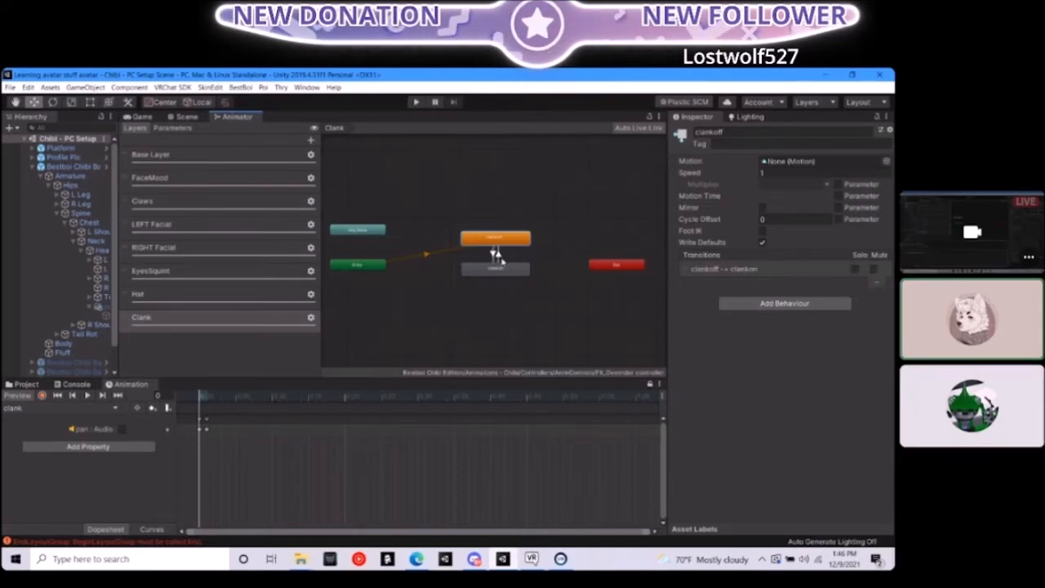
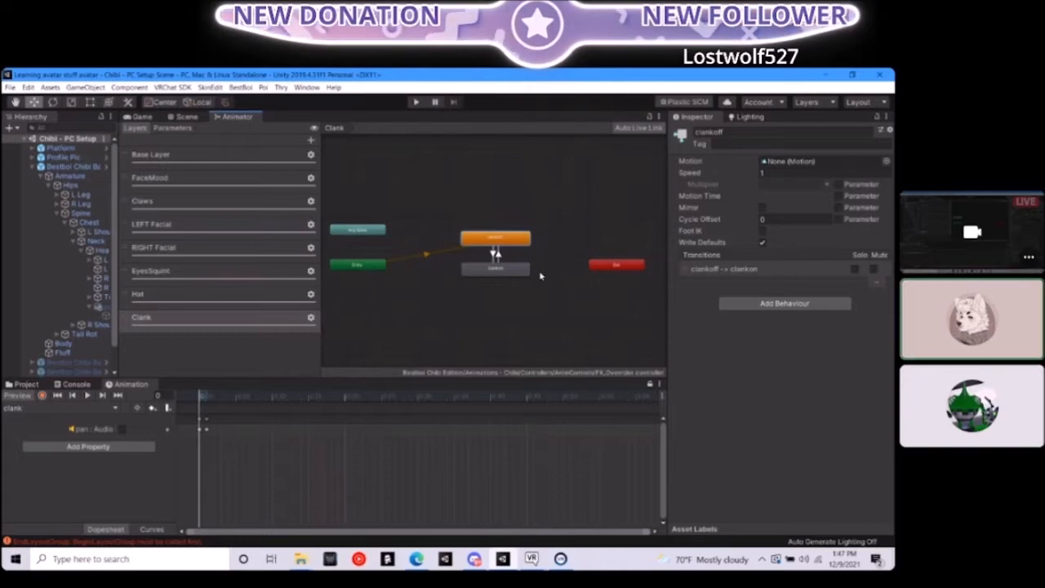
Add two conditions to the clankoff to clankon transition, one using GestureLeft and one using GestureRight
{"action": "left_click", "coordinate": [496, 255]}
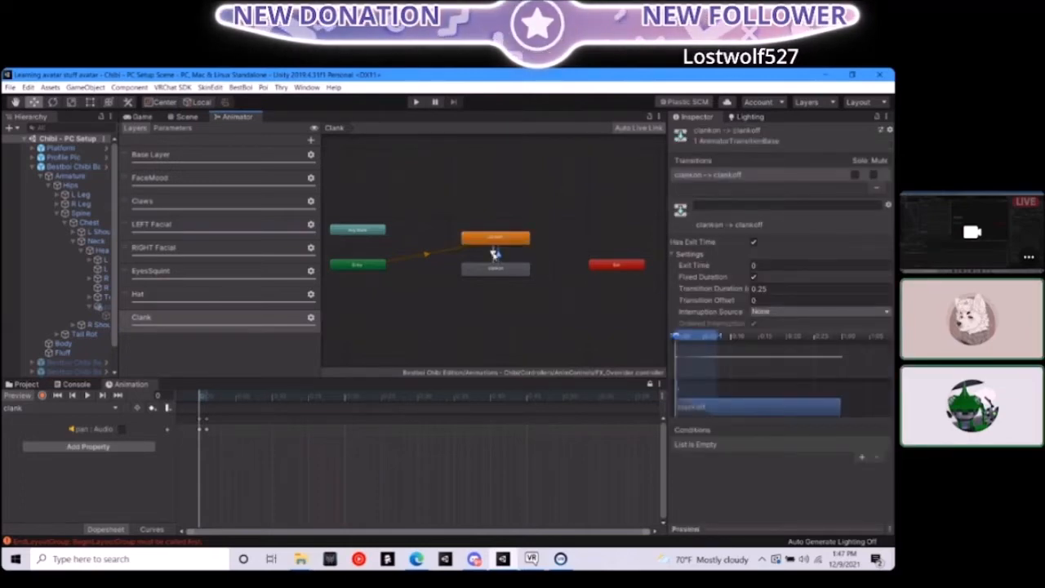
{"action": "left_click", "coordinate": [495, 255]}
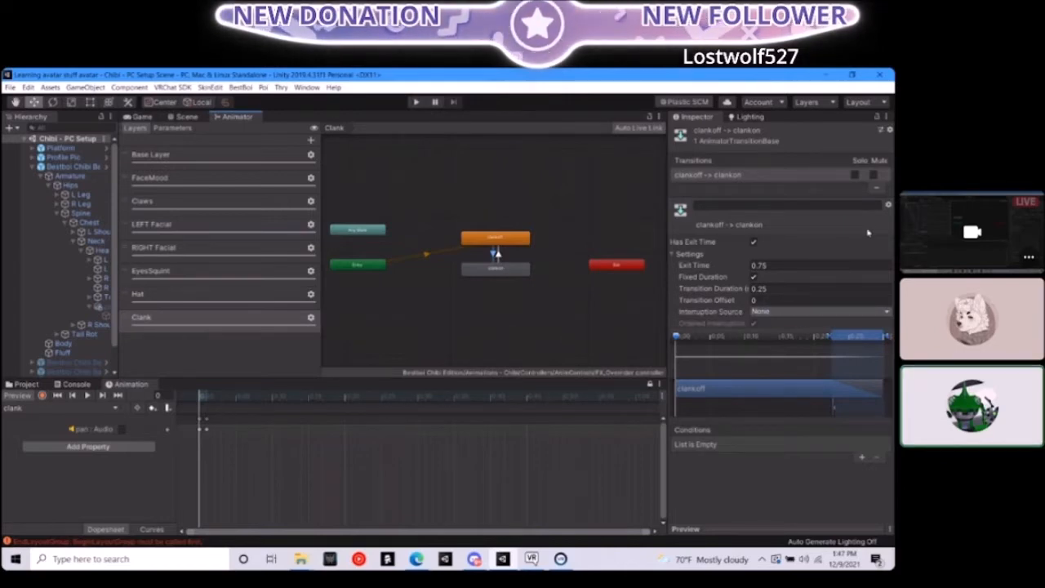
{"action": "left_click", "coordinate": [861, 457]}
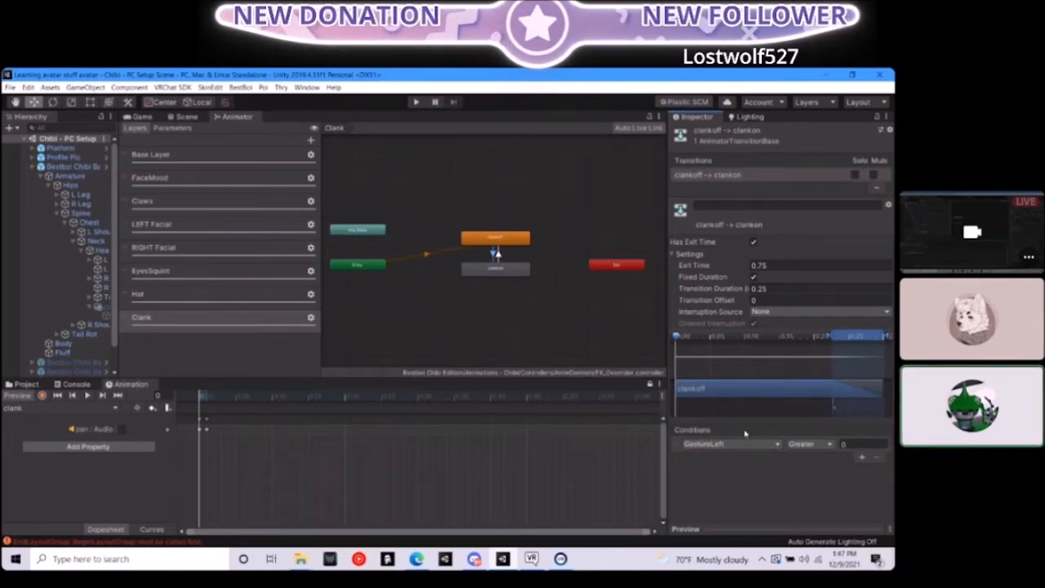
{"action": "left_click", "coordinate": [860, 457]}
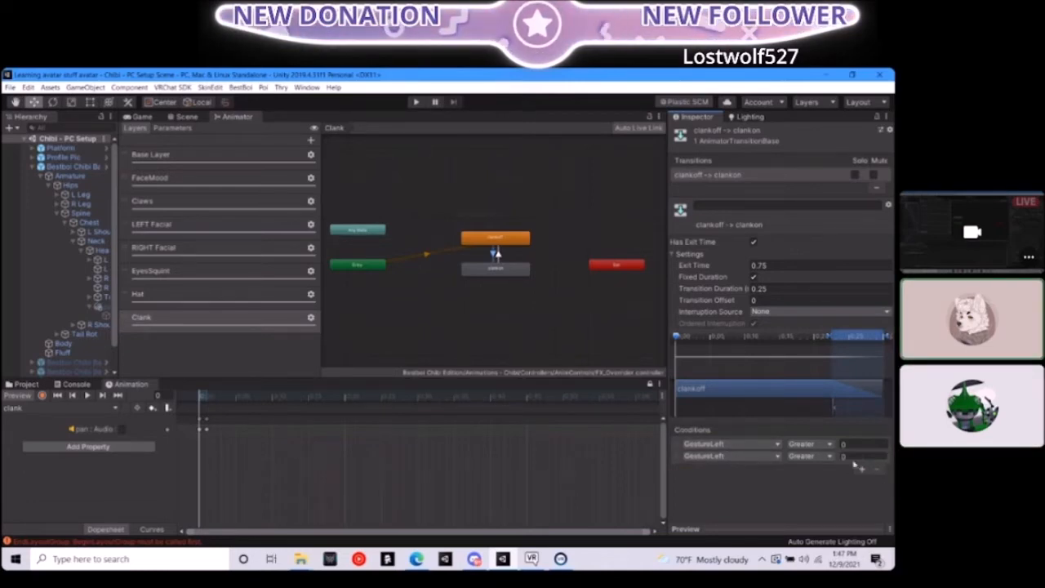
{"action": "left_click", "coordinate": [777, 455]}
{"action": "left_click", "coordinate": [744, 501]}
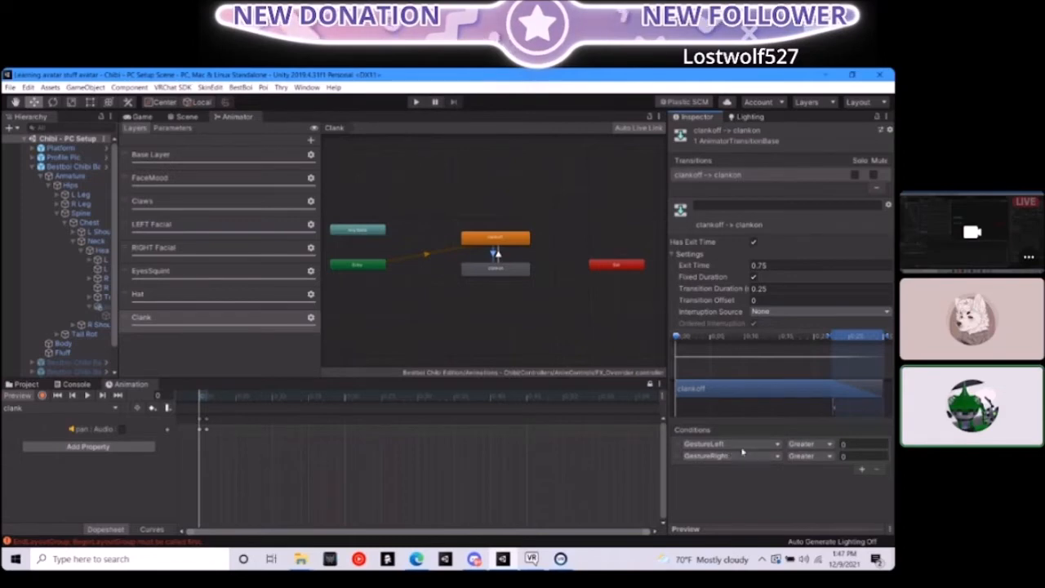
Set the clankoff to clankon conditions to GestureLeft Equals 5 and GestureRight Equals 3
{"action": "left_click", "coordinate": [808, 443]}
{"action": "left_click", "coordinate": [819, 478]}
{"action": "left_click", "coordinate": [808, 456]}
{"action": "left_click", "coordinate": [816, 489]}
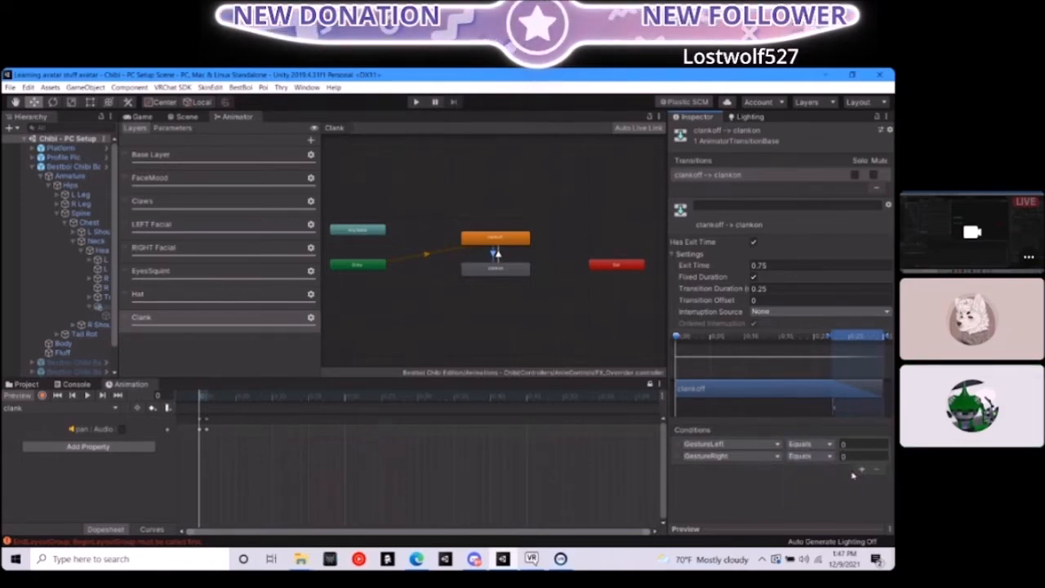
{"action": "left_click", "coordinate": [853, 443]}
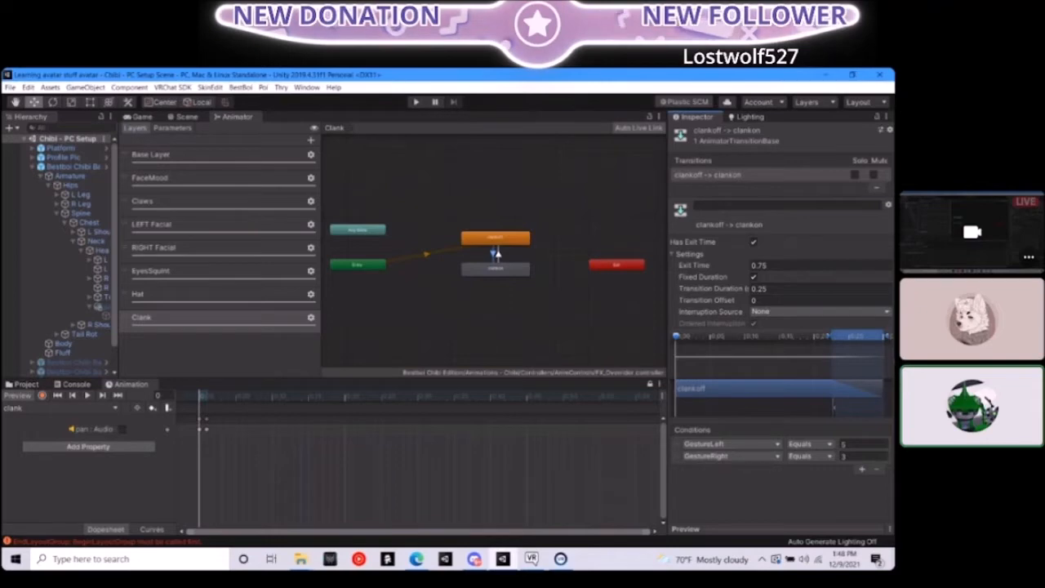
Disable exit time on the clankoff to clankon transition and set its transition duration to 0
{"action": "left_click", "coordinate": [753, 241]}
{"action": "left_click", "coordinate": [782, 289]}
{"action": "type", "text": "0"}
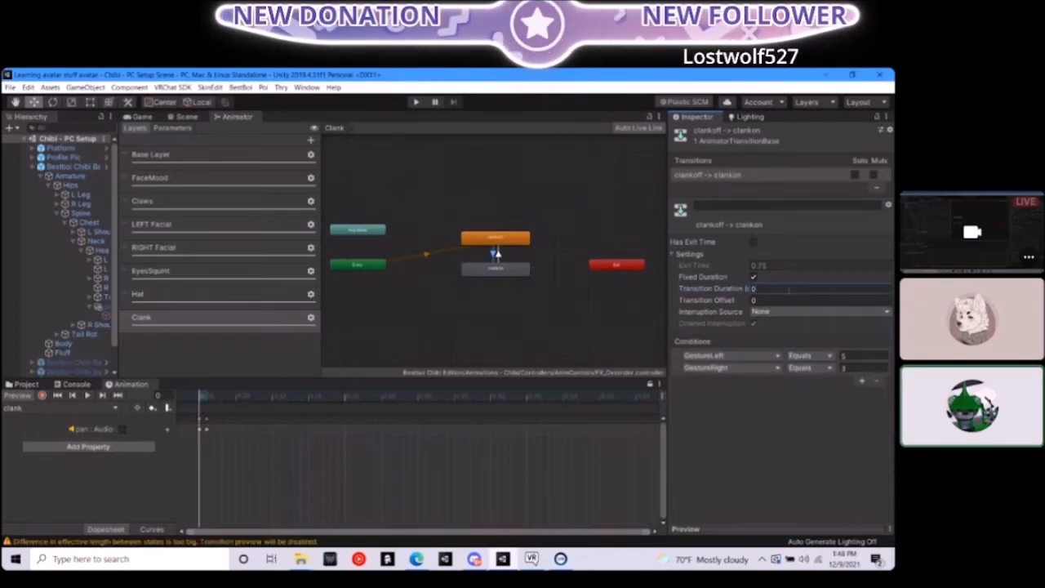
Disable exit time on the clankon to clankoff transition and set its transition duration to 0
{"action": "left_click", "coordinate": [493, 255]}
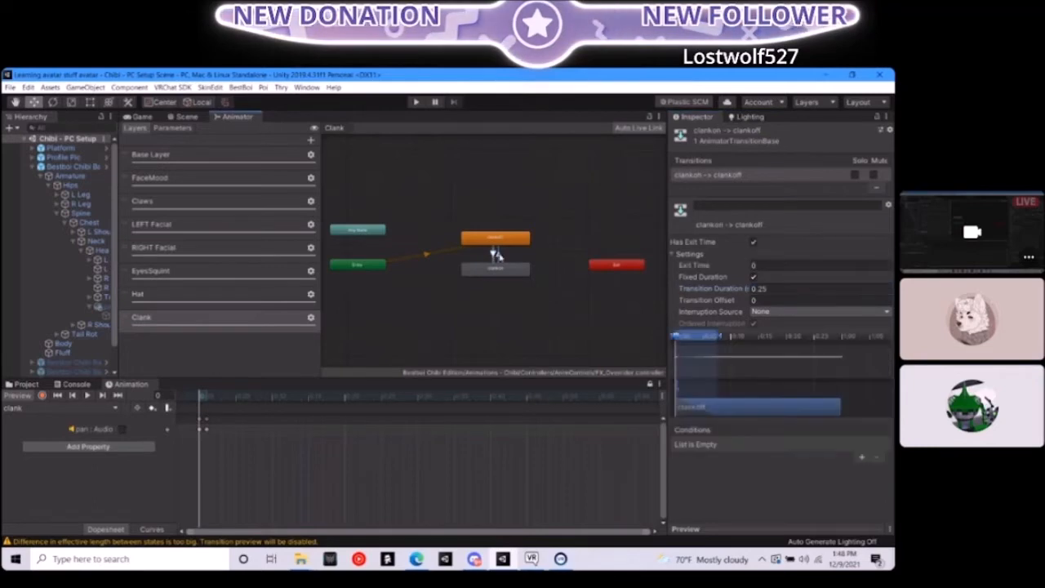
{"action": "left_click", "coordinate": [753, 241]}
{"action": "left_click", "coordinate": [759, 289]}
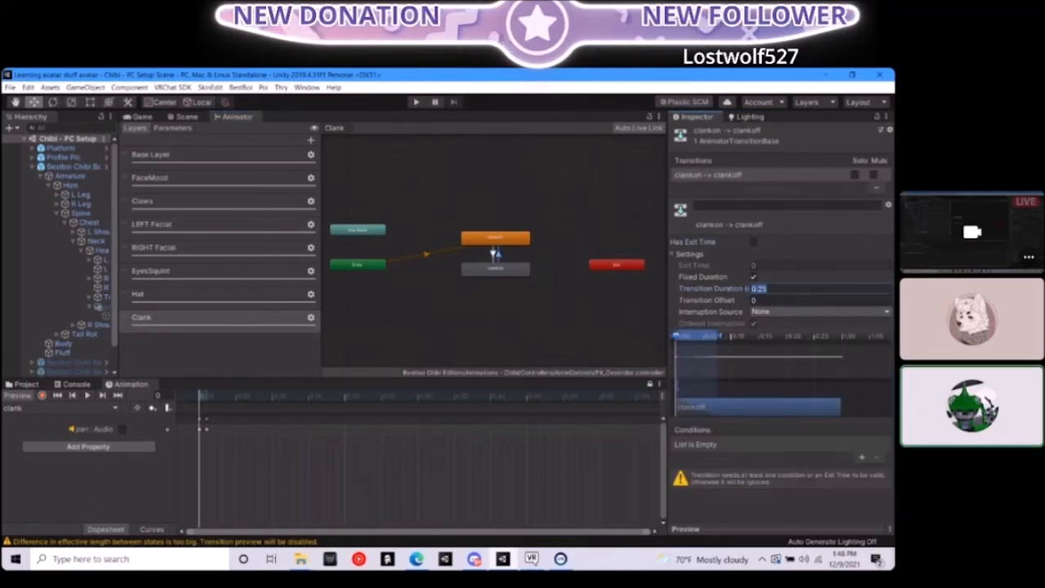
{"action": "type", "text": "0"}
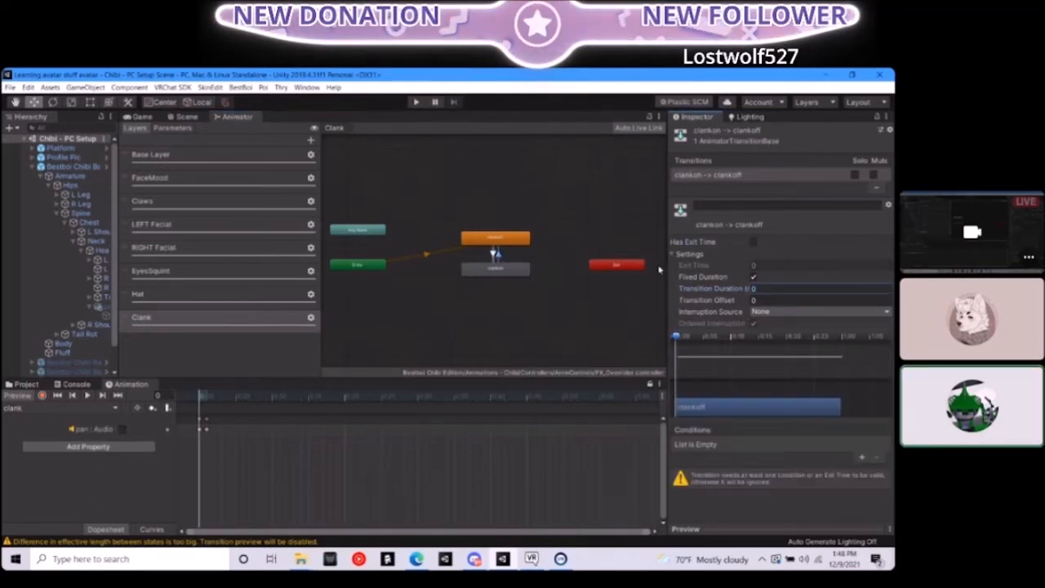
Add a GestureLeft NotEqual 5 condition to the clankon to clankoff transition
{"action": "left_click", "coordinate": [860, 458]}
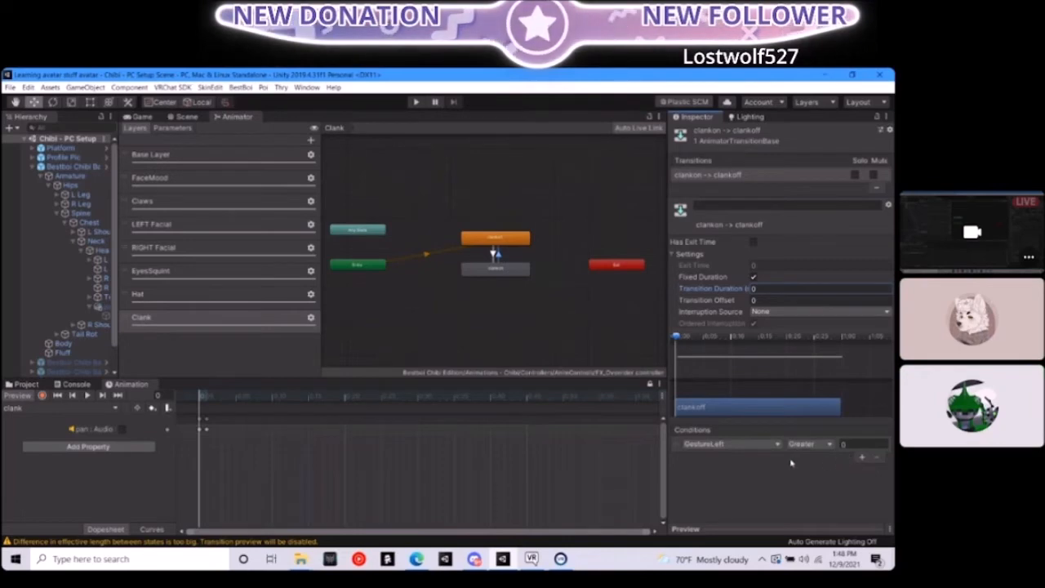
{"action": "left_click", "coordinate": [824, 447]}
{"action": "left_click", "coordinate": [816, 487]}
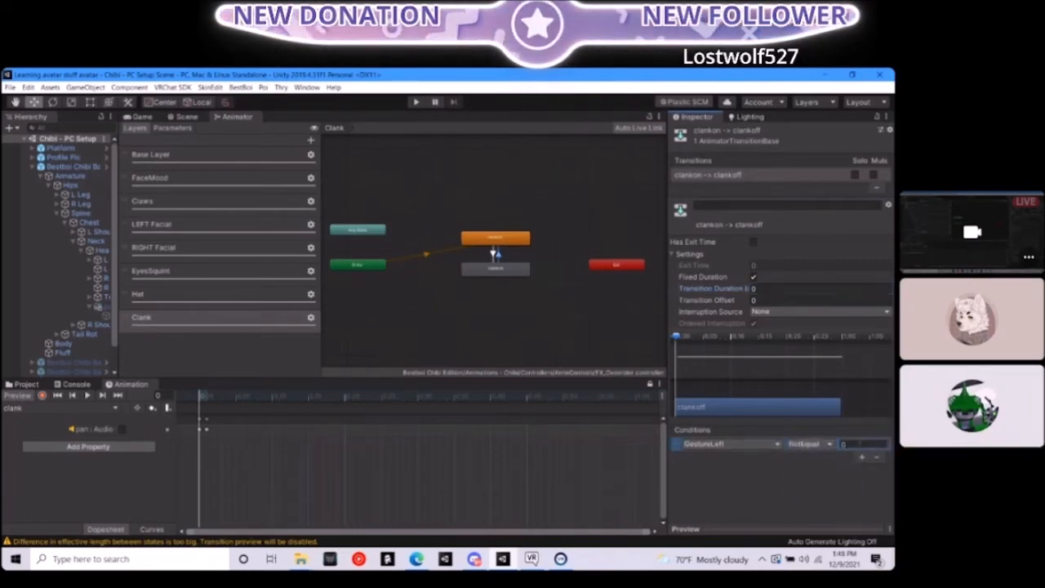
{"action": "type", "text": "5"}
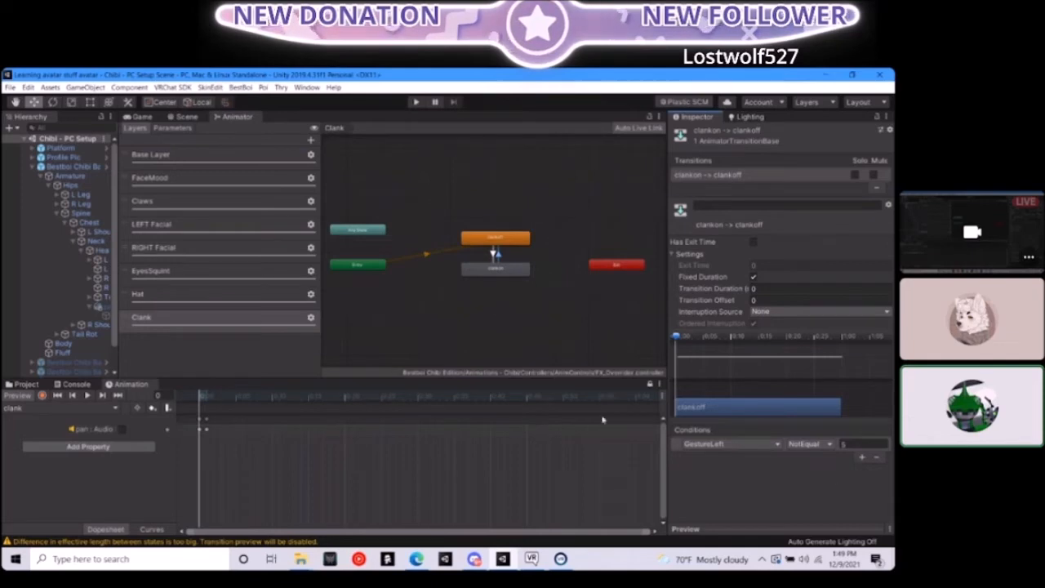
Create a second transition from the clankon state to the clankoff state
{"action": "right_click", "coordinate": [473, 200]}
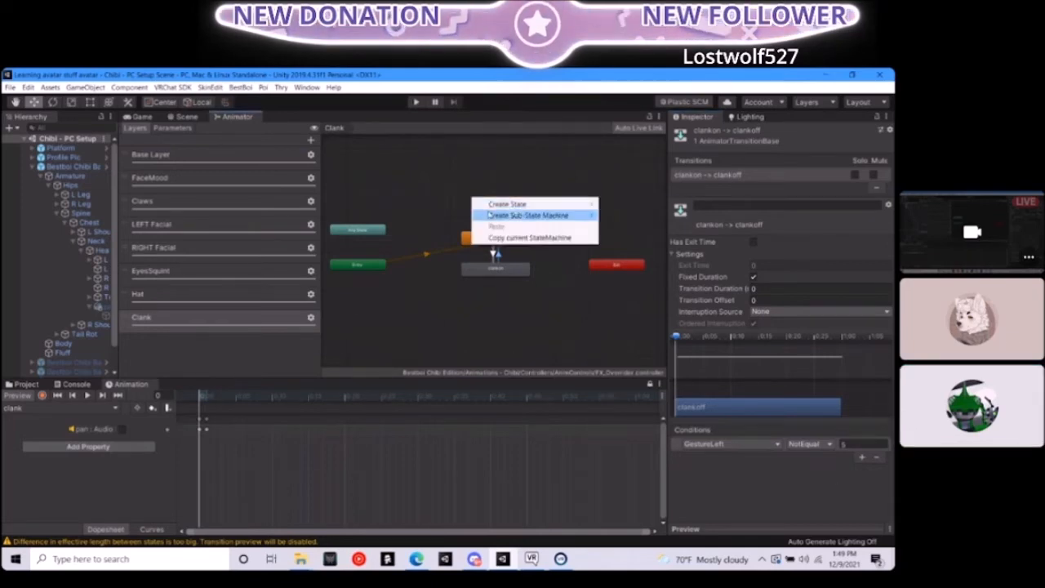
{"action": "left_click", "coordinate": [503, 297]}
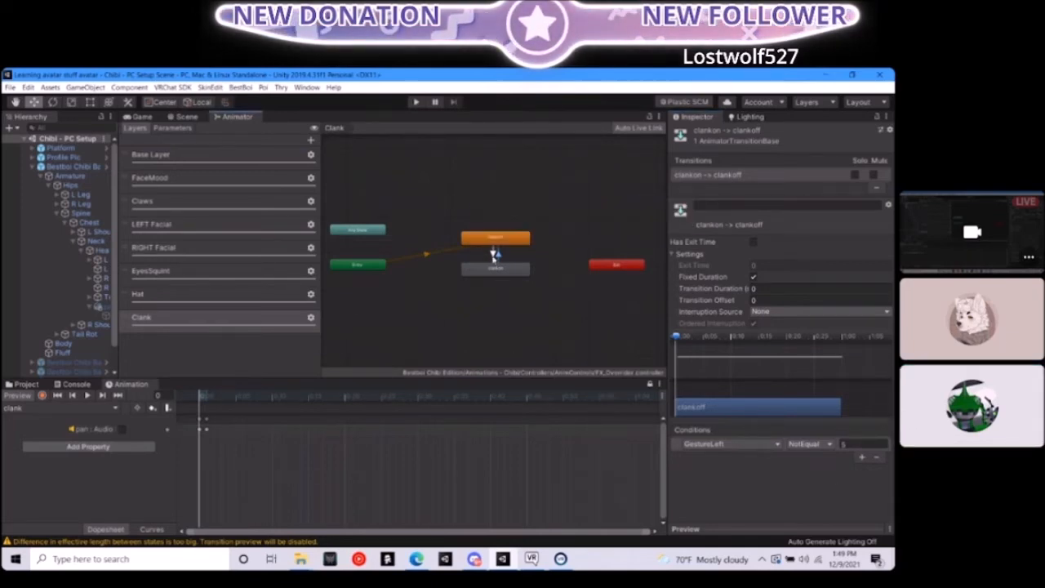
{"action": "left_click", "coordinate": [506, 266]}
{"action": "right_click", "coordinate": [517, 270]}
{"action": "left_click", "coordinate": [531, 274]}
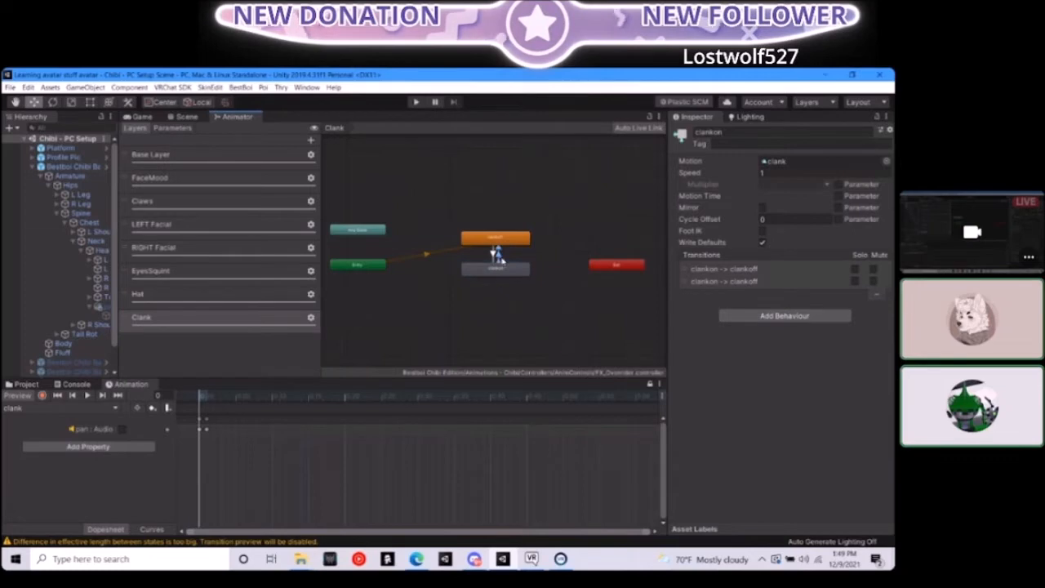
Add a GestureRight NotEqual 3 condition to the new clankon to clankoff transition that has no conditions yet
{"action": "left_click", "coordinate": [505, 259]}
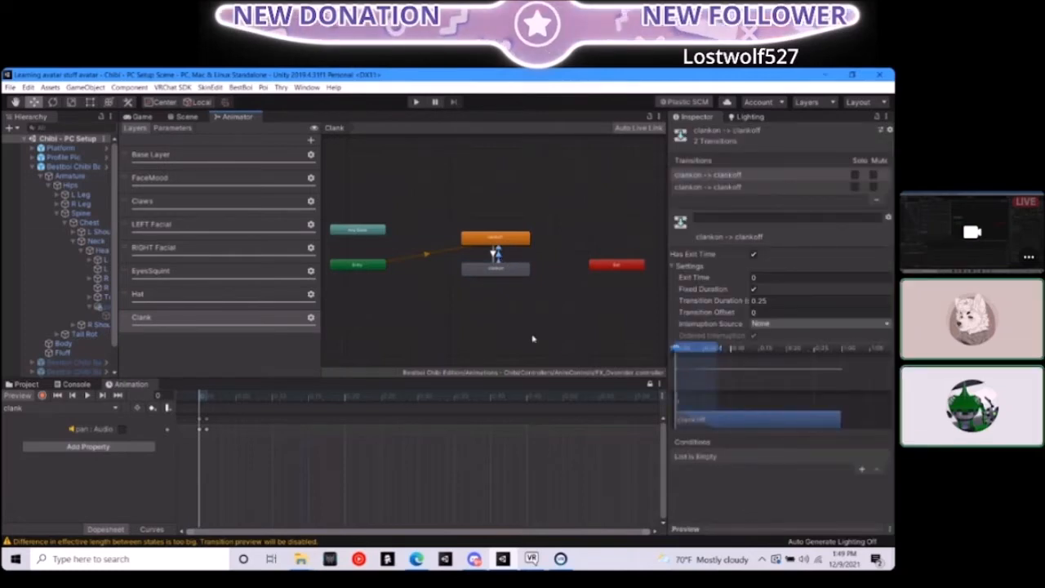
{"action": "left_click", "coordinate": [736, 175]}
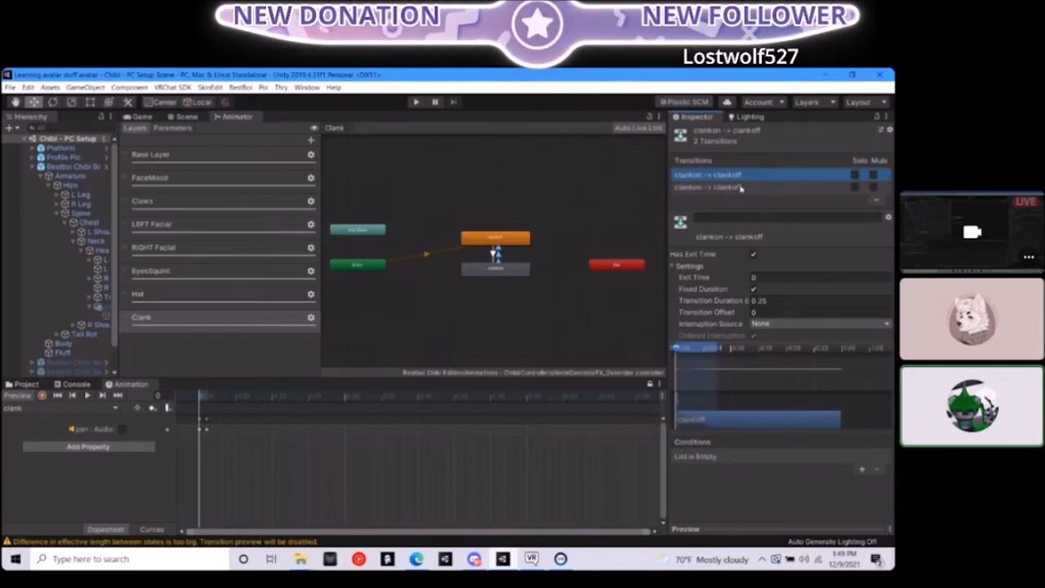
{"action": "left_click", "coordinate": [740, 187]}
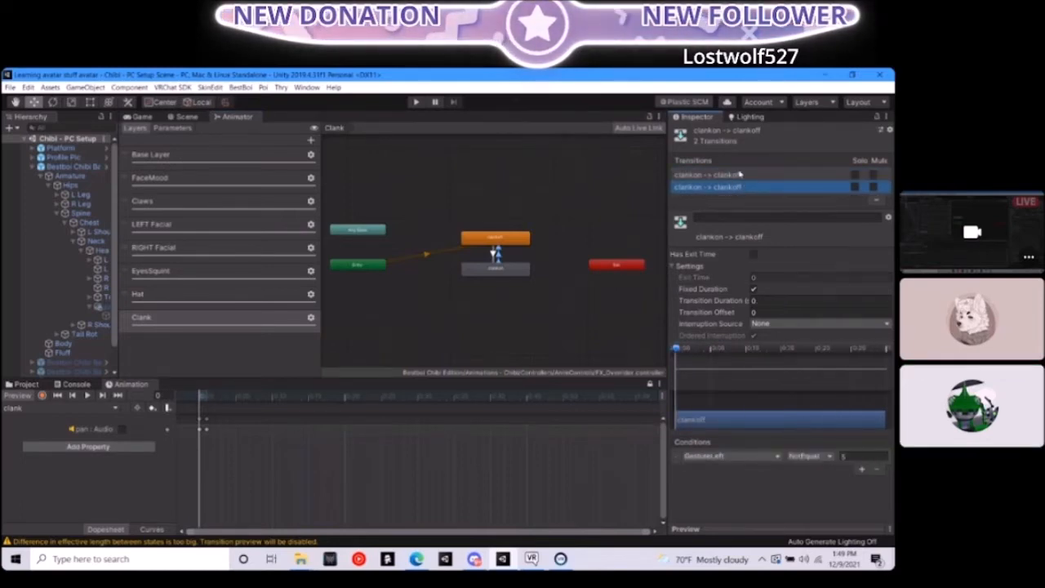
{"action": "left_click", "coordinate": [739, 174]}
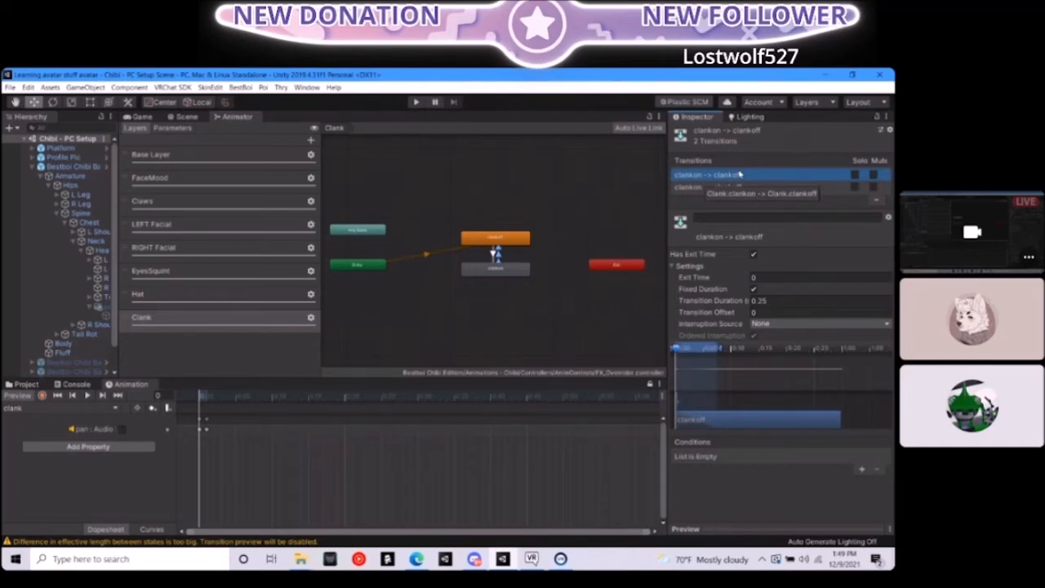
{"action": "left_click", "coordinate": [864, 469]}
{"action": "left_click", "coordinate": [729, 455]}
{"action": "left_click", "coordinate": [764, 494]}
{"action": "left_click", "coordinate": [808, 455]}
{"action": "left_click", "coordinate": [827, 500]}
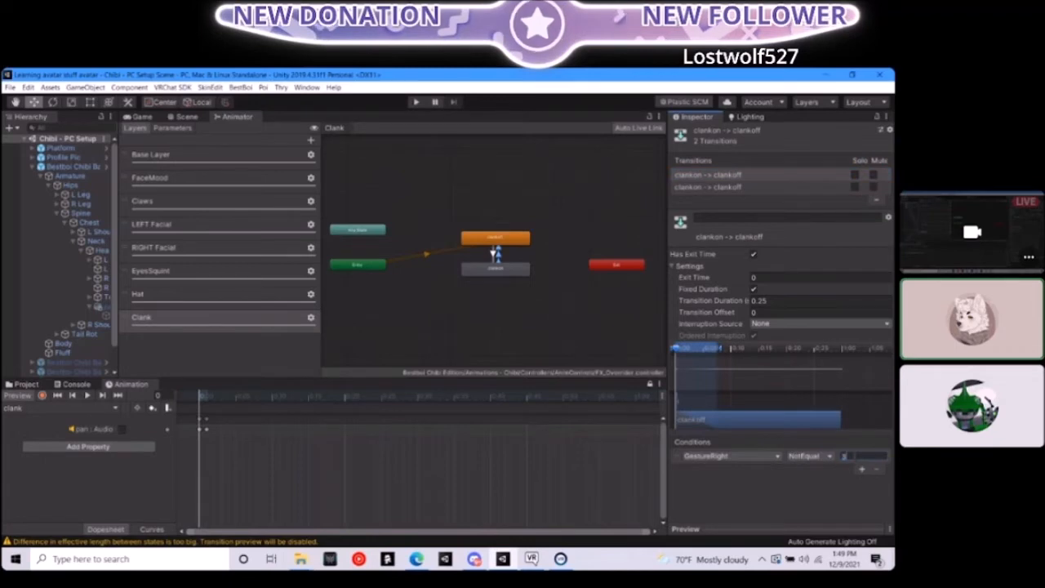
Disable exit time on the GestureRight clankon to clankoff transition and set its transition duration to 0
{"action": "scroll", "coordinate": [495, 254], "scroll_direction": "up", "scroll_amount": 5}
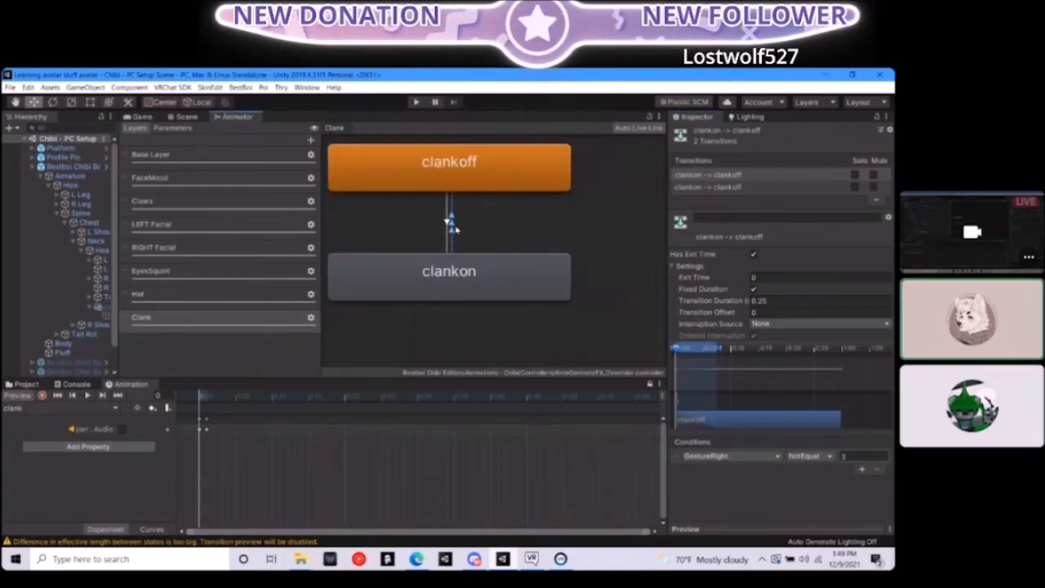
{"action": "left_click", "coordinate": [726, 186]}
{"action": "left_click", "coordinate": [732, 174]}
{"action": "left_click", "coordinate": [731, 187]}
{"action": "left_click", "coordinate": [732, 175]}
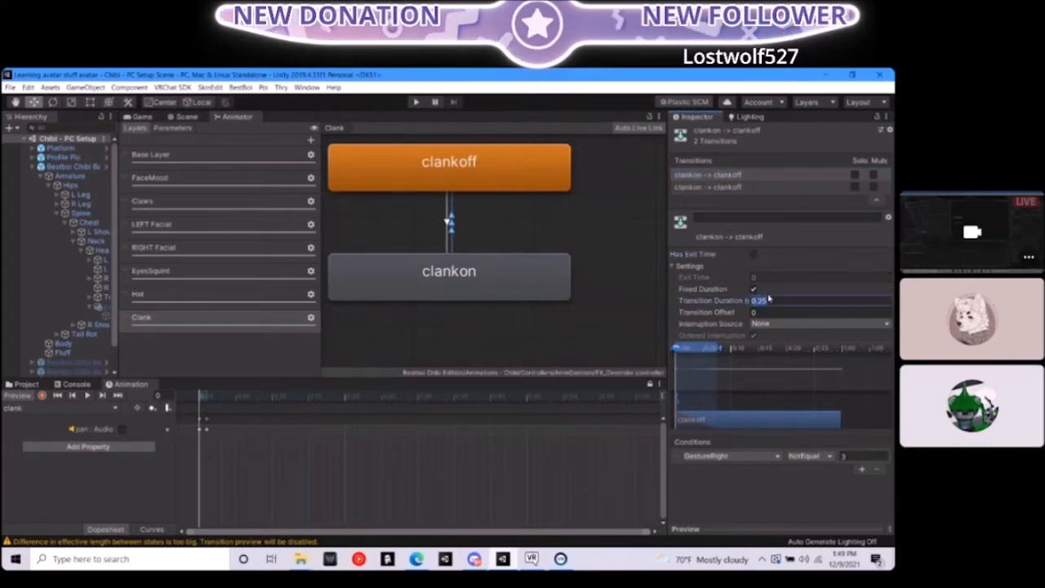
{"action": "type", "text": "0"}
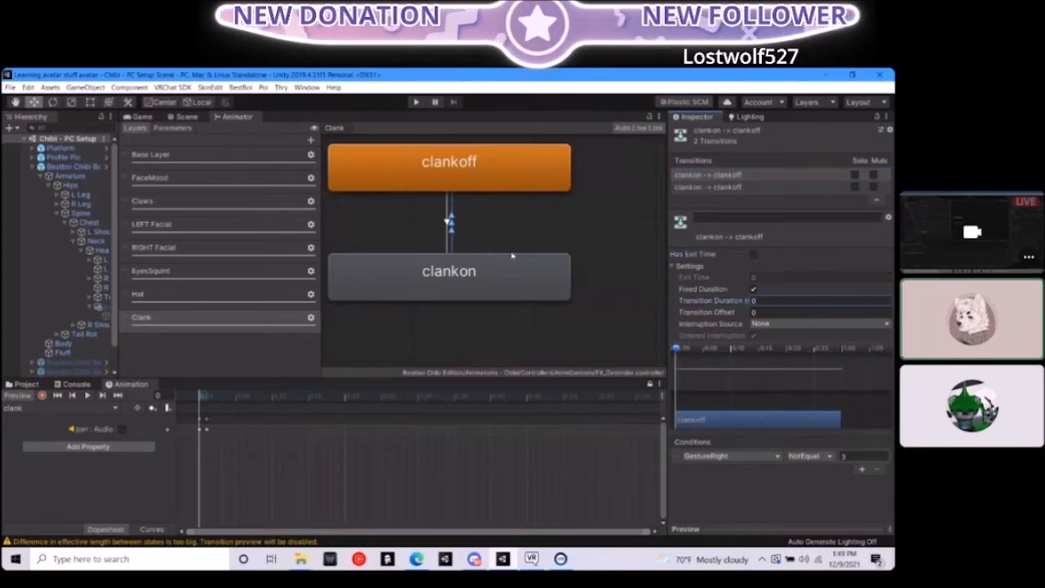
{"action": "left_click", "coordinate": [790, 497]}
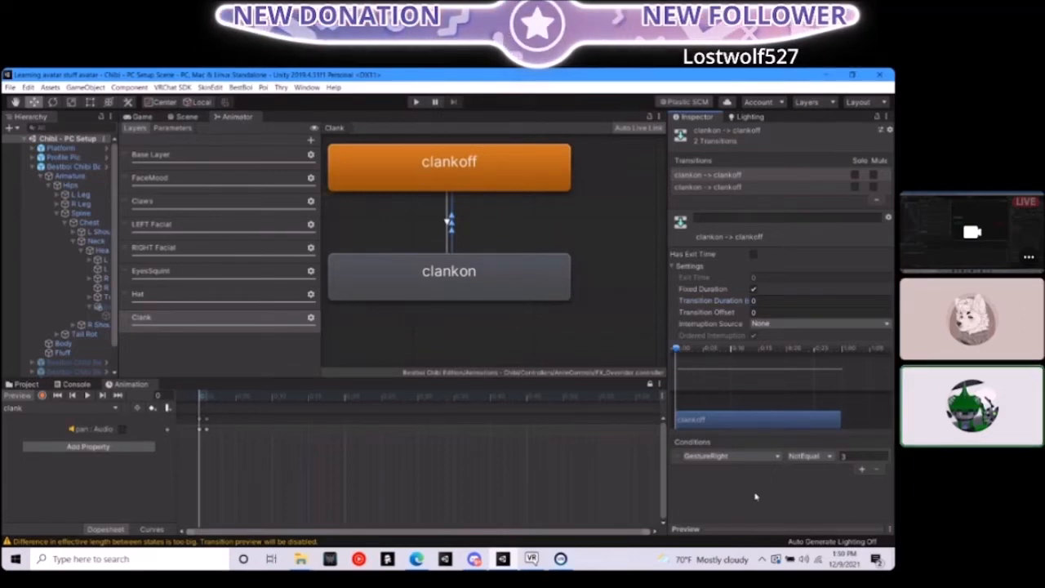
Return to the scene view and open the VRChat SDK control panel with the avatar builder
{"action": "scroll", "coordinate": [504, 289], "scroll_direction": "down", "scroll_amount": 5}
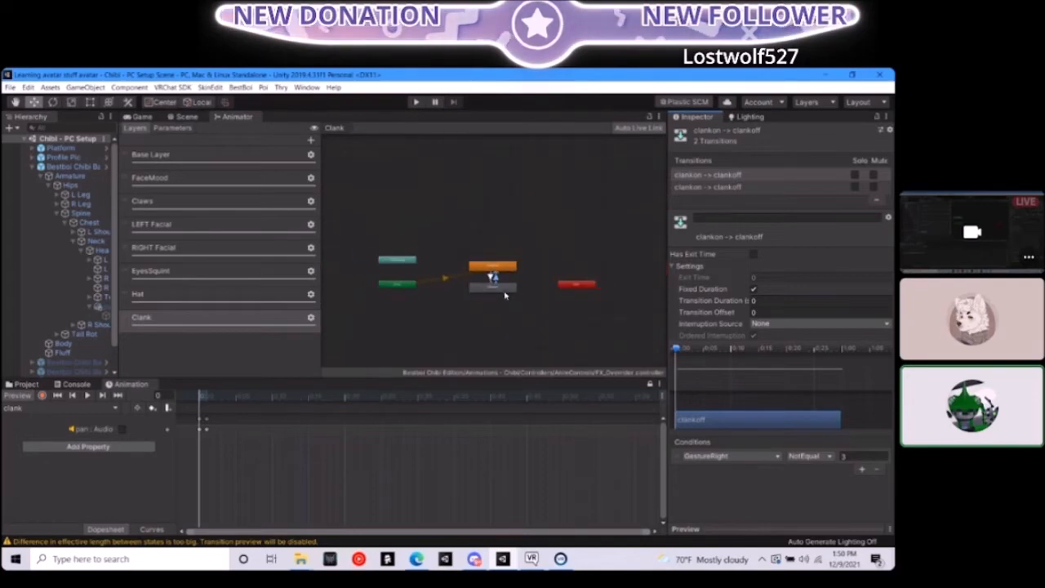
{"action": "scroll", "coordinate": [499, 292], "scroll_direction": "down", "scroll_amount": 2}
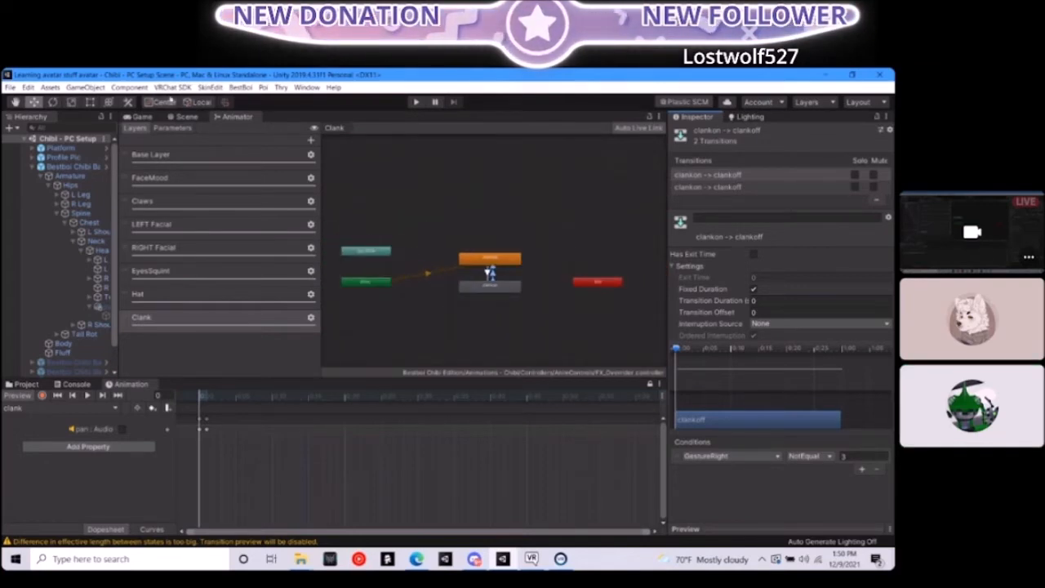
{"action": "left_click", "coordinate": [182, 116]}
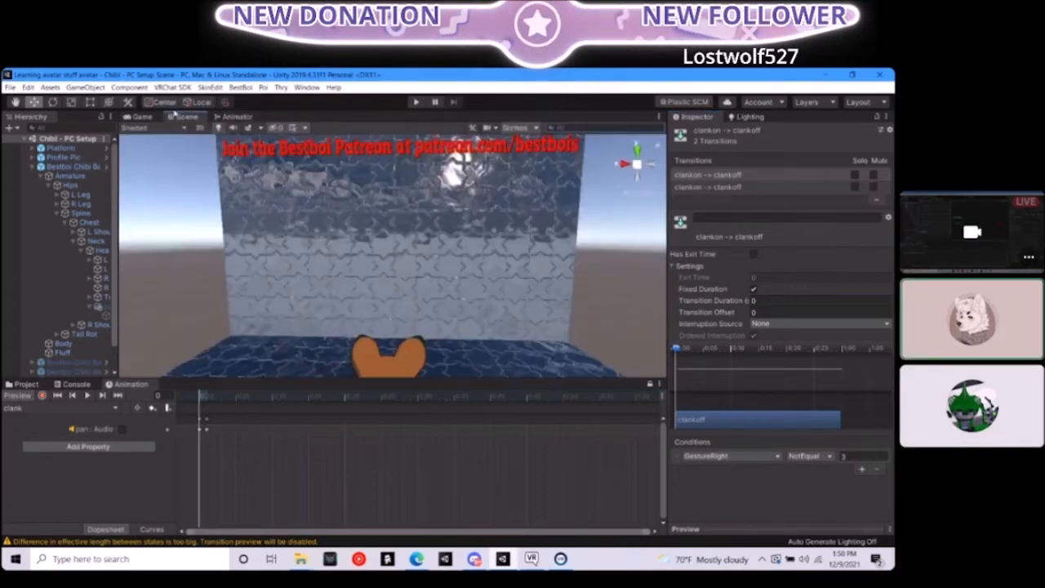
{"action": "left_click", "coordinate": [173, 86]}
{"action": "left_click", "coordinate": [200, 114]}
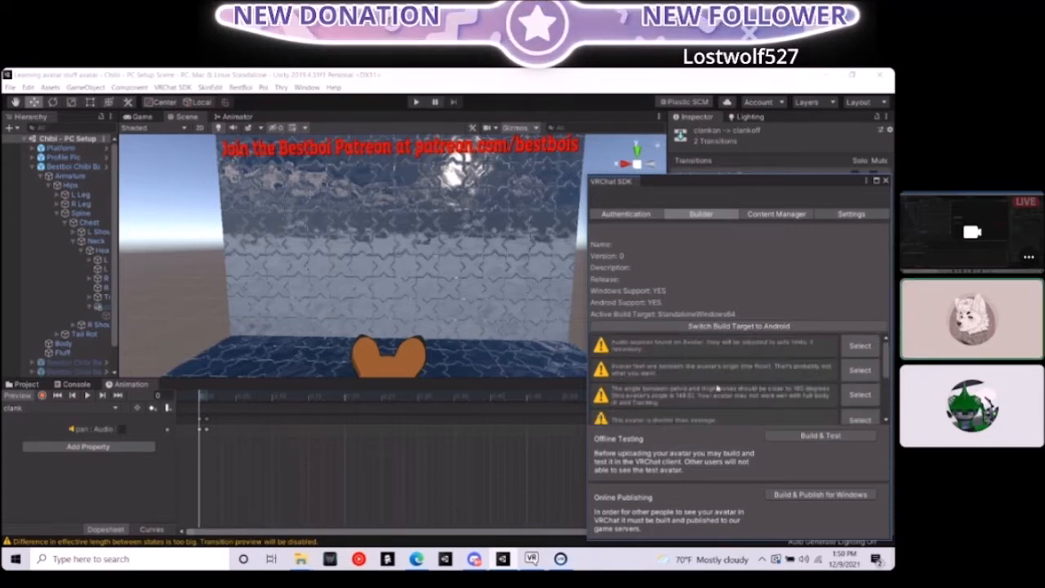
Build the chibi avatar as an offline test version and dismiss the completion dialog
{"action": "scroll", "coordinate": [722, 403], "scroll_direction": "down", "scroll_amount": 1}
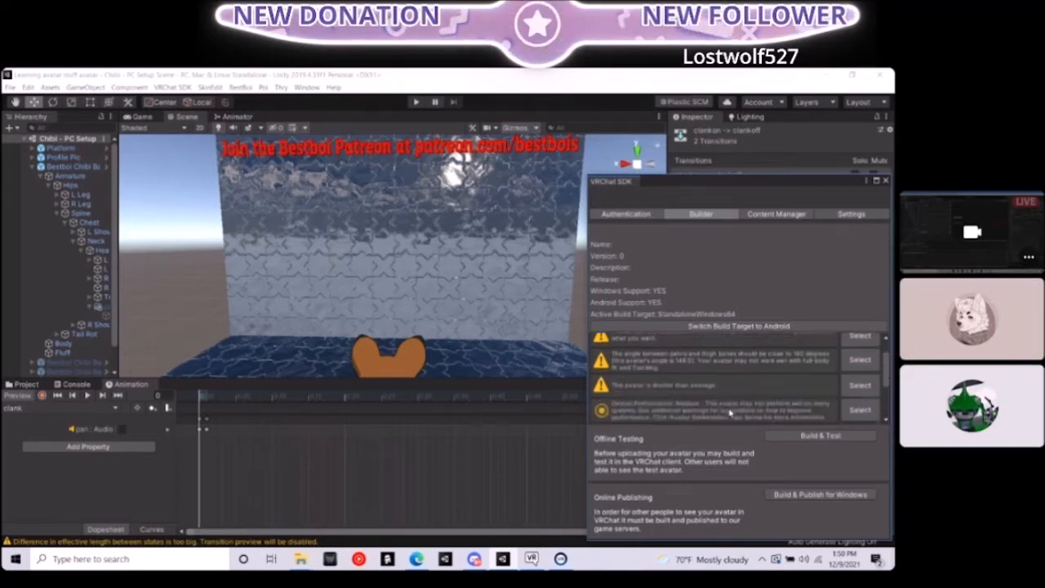
{"action": "left_click", "coordinate": [821, 438]}
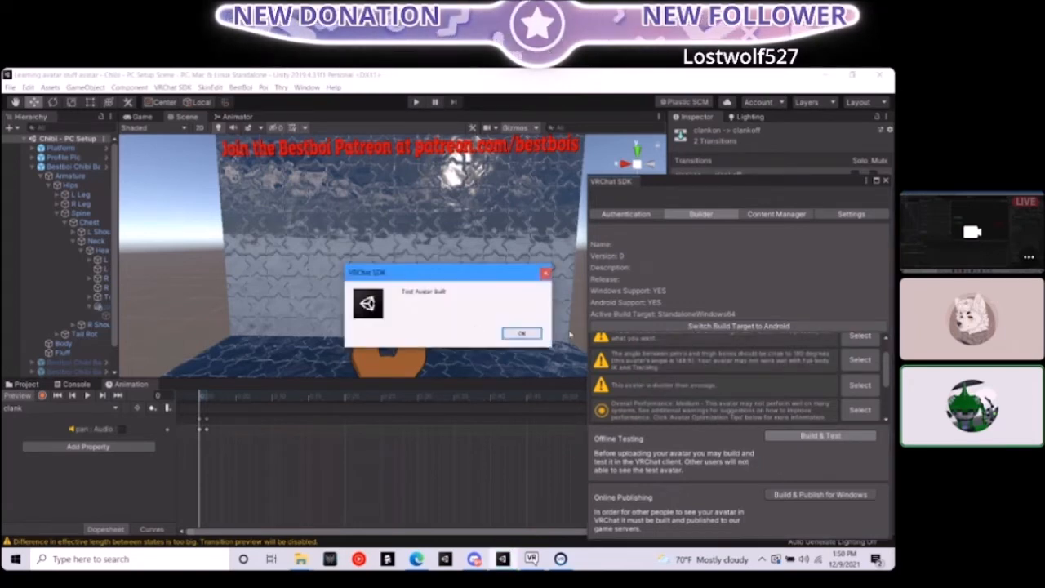
{"action": "left_click", "coordinate": [537, 333]}
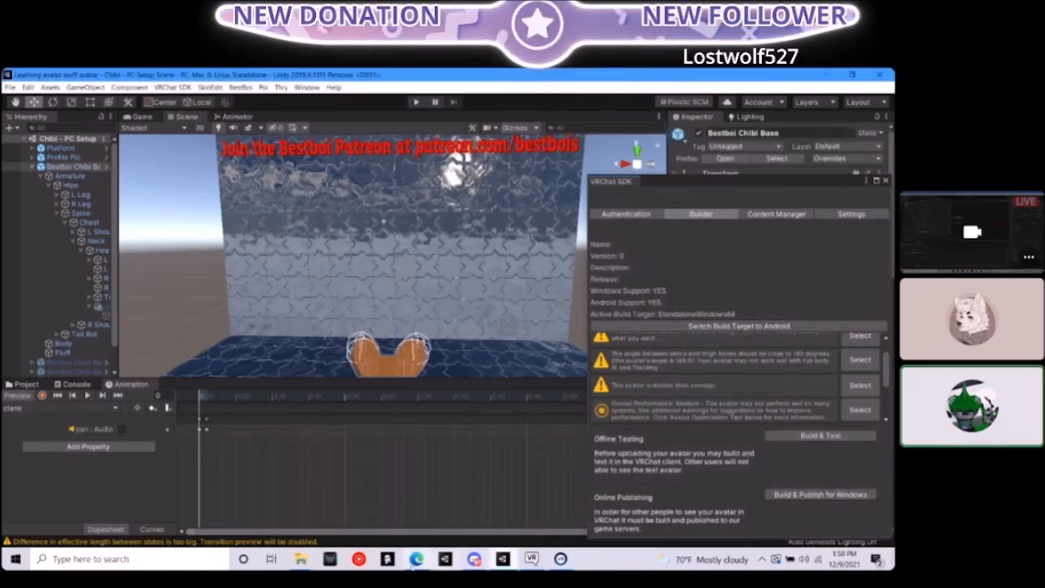
{"action": "left_click", "coordinate": [416, 559]}
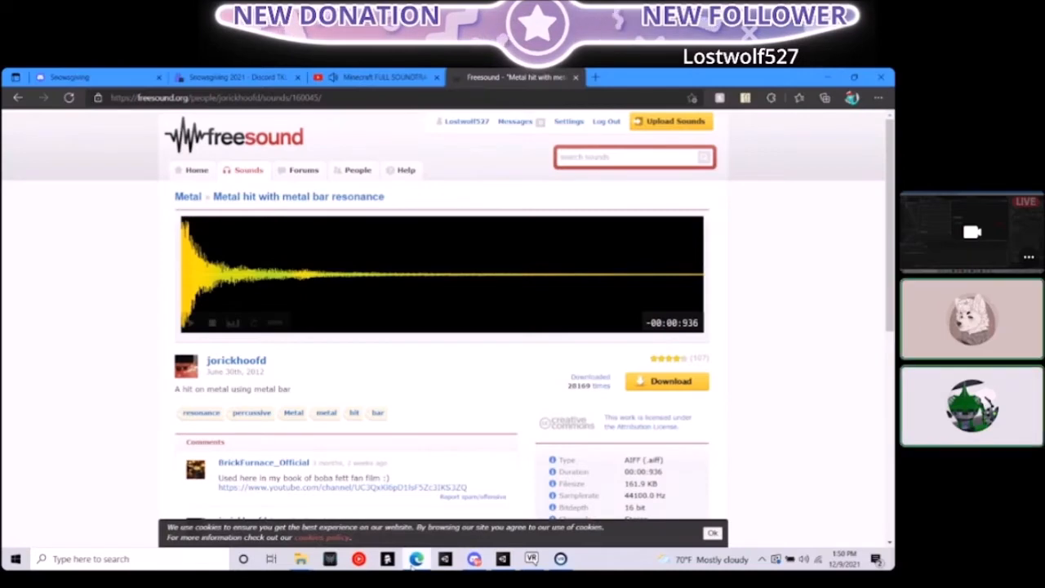
{"action": "left_click", "coordinate": [415, 560]}
{"action": "scroll", "coordinate": [769, 384], "scroll_direction": "down", "scroll_amount": 3}
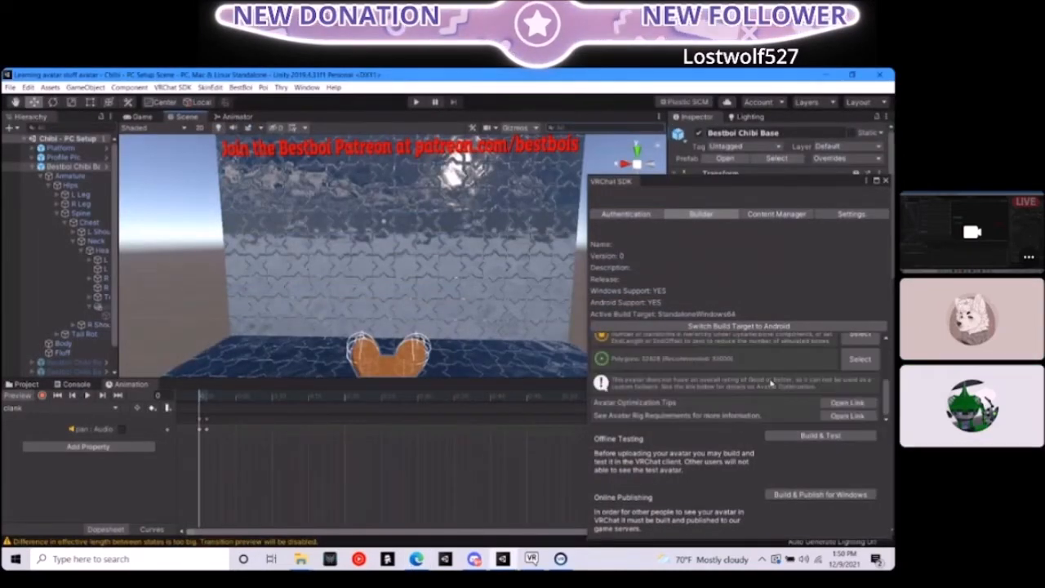
{"action": "scroll", "coordinate": [770, 388], "scroll_direction": "up", "scroll_amount": 3}
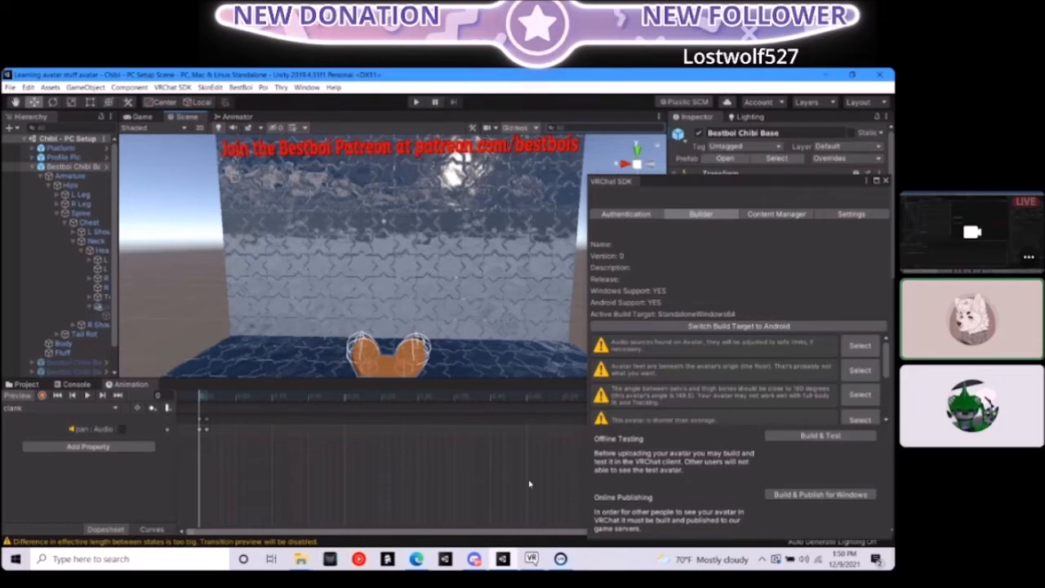
Switch to VRChat and open the avatar list to reach the SDK test avatars, closing the list again
{"action": "mouse_move", "coordinate": [481, 559]}
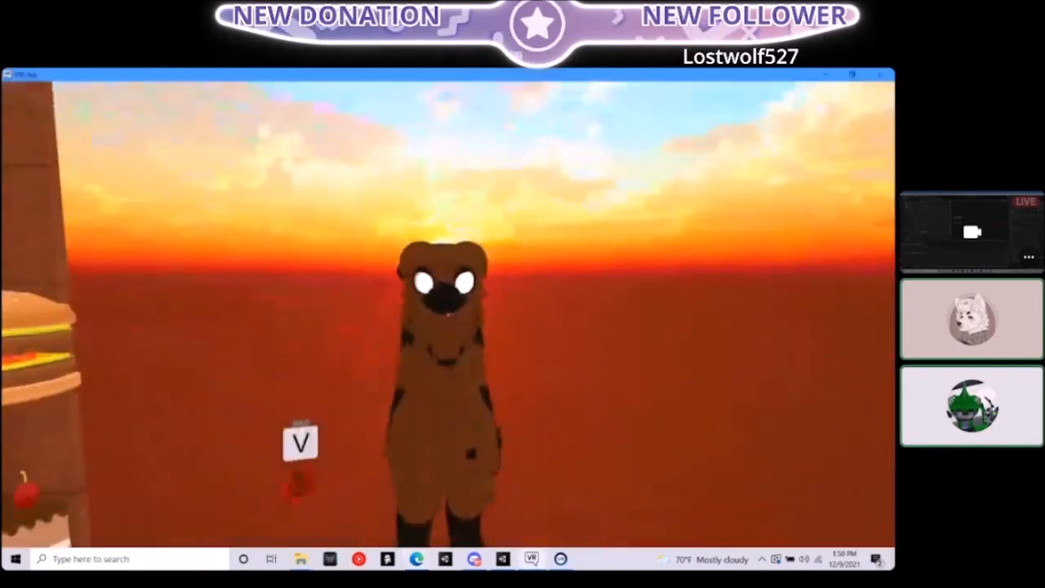
{"action": "key", "text": "Escape"}
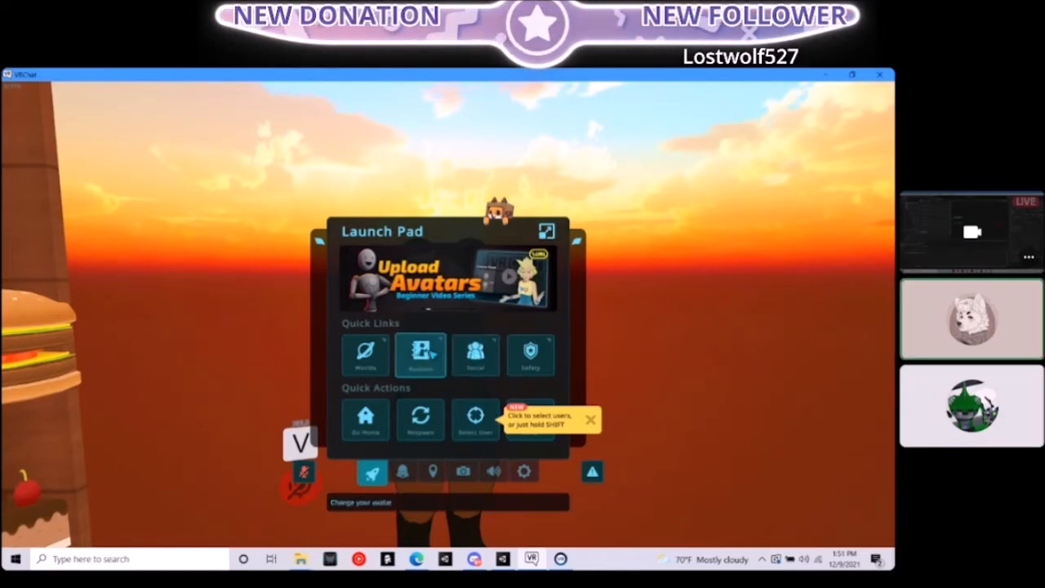
{"action": "left_click", "coordinate": [437, 356]}
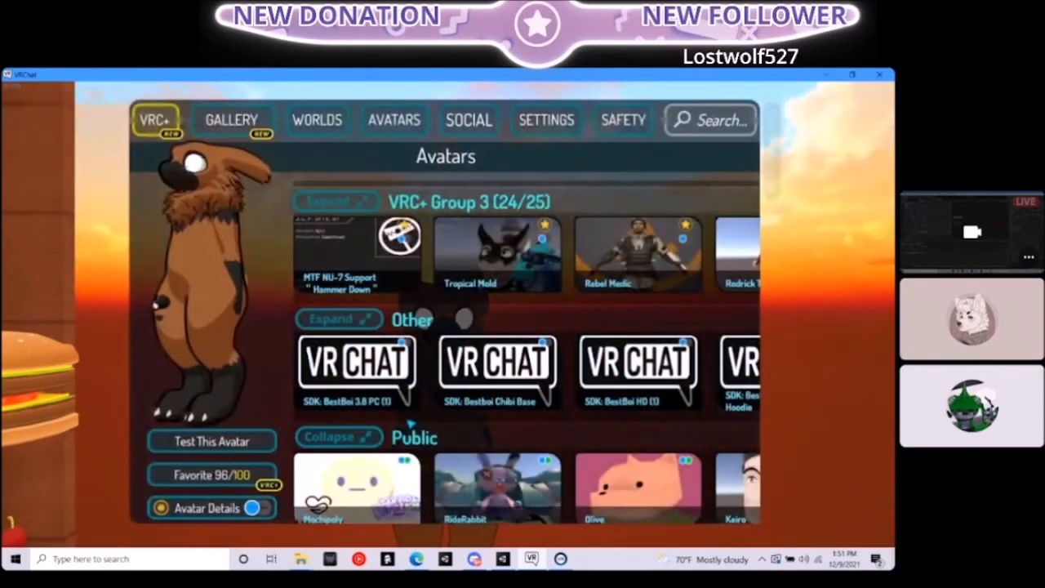
{"action": "key", "text": "Escape"}
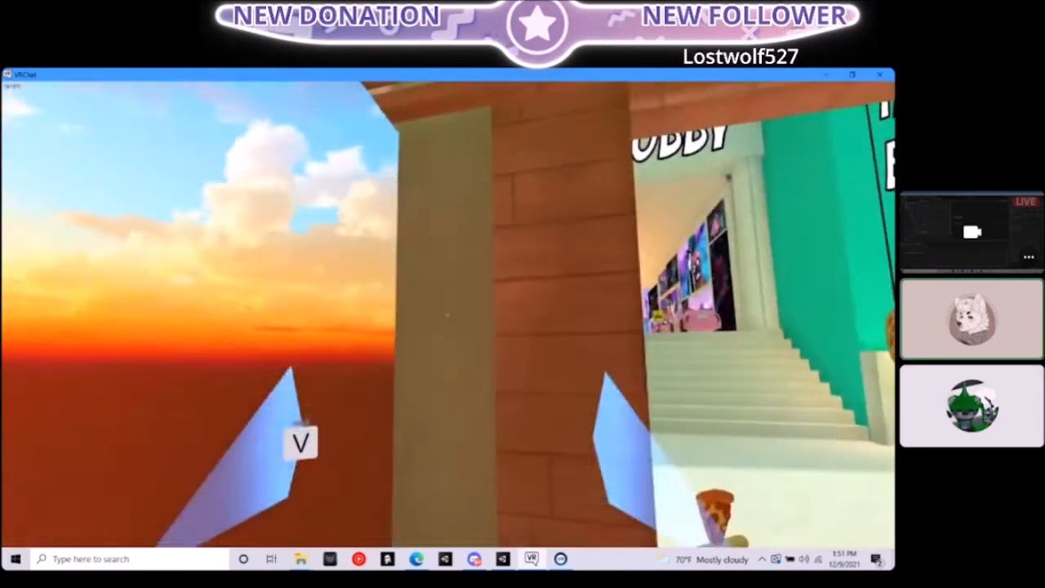
Test the Hat toggle in the avatar's expression menu by switching the pan hat off and back on
{"action": "key", "text": "r"}
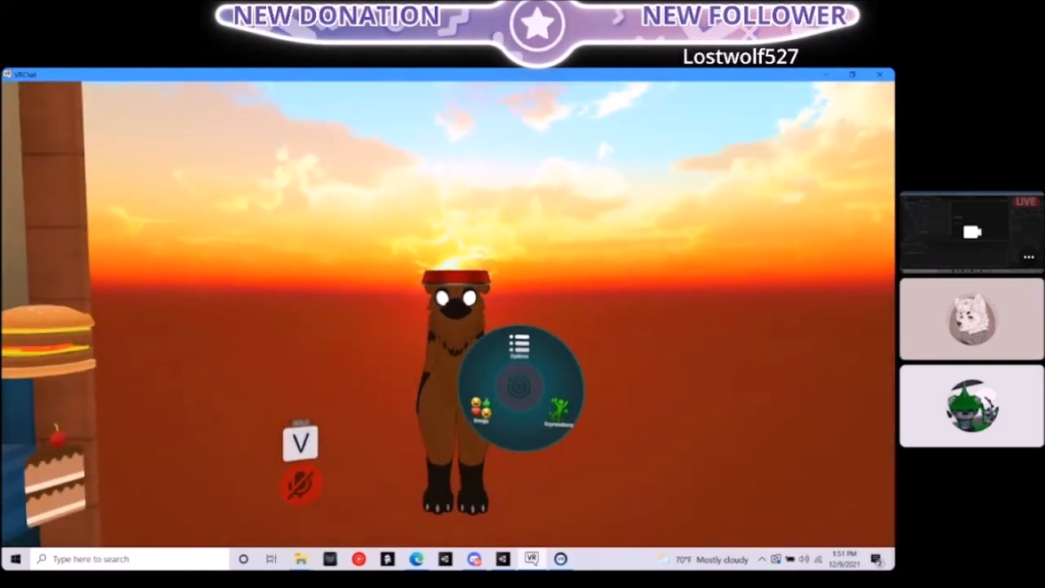
{"action": "left_click", "coordinate": [558, 408]}
{"action": "left_click", "coordinate": [480, 390]}
{"action": "left_click", "coordinate": [480, 390]}
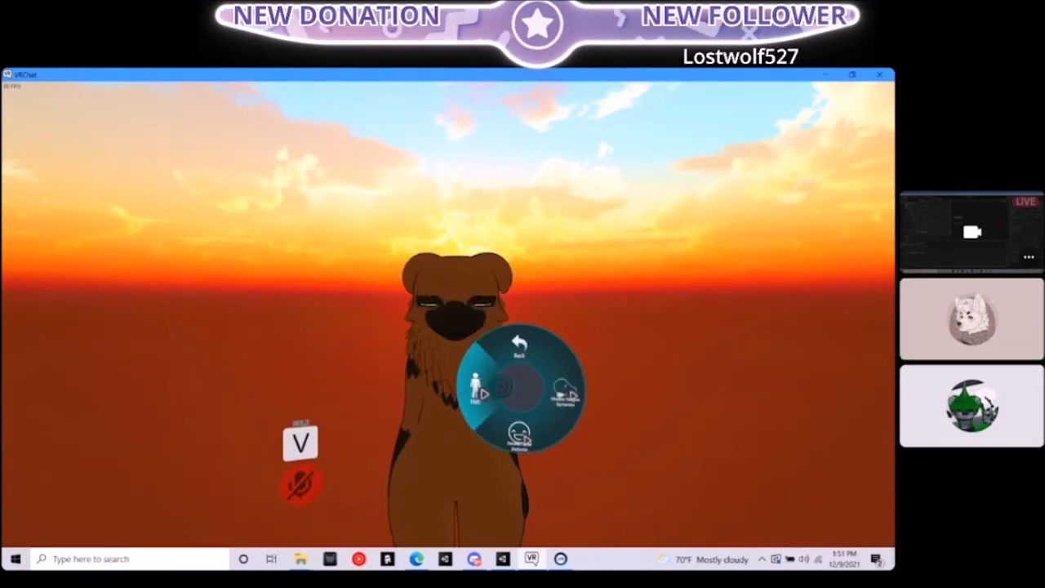
{"action": "key", "text": "v"}
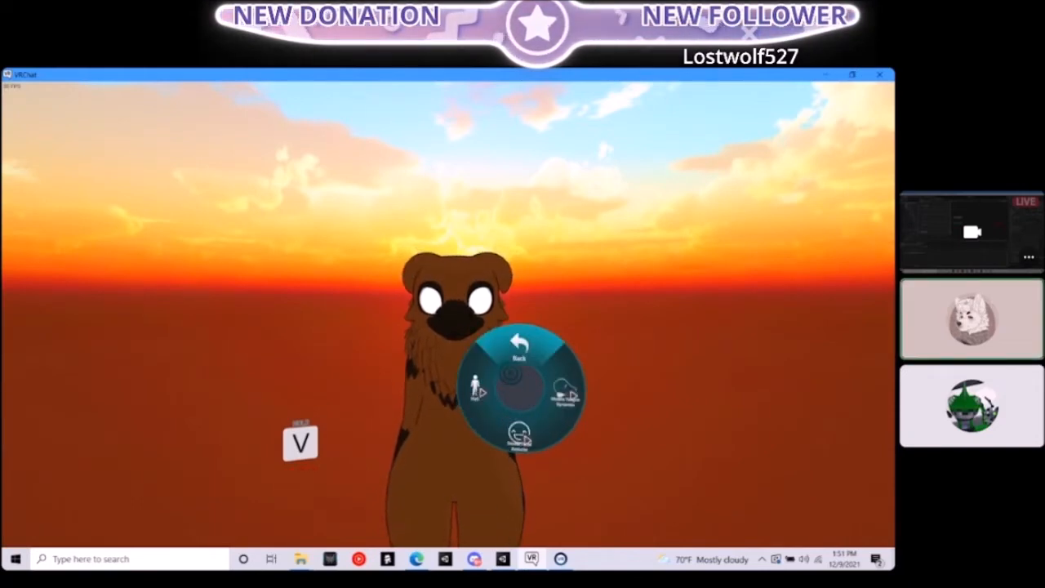
{"action": "left_click", "coordinate": [477, 388]}
{"action": "left_click", "coordinate": [477, 388]}
{"action": "key", "text": "v"}
{"action": "left_click", "coordinate": [476, 389]}
{"action": "key", "text": "v"}
{"action": "left_click", "coordinate": [519, 343]}
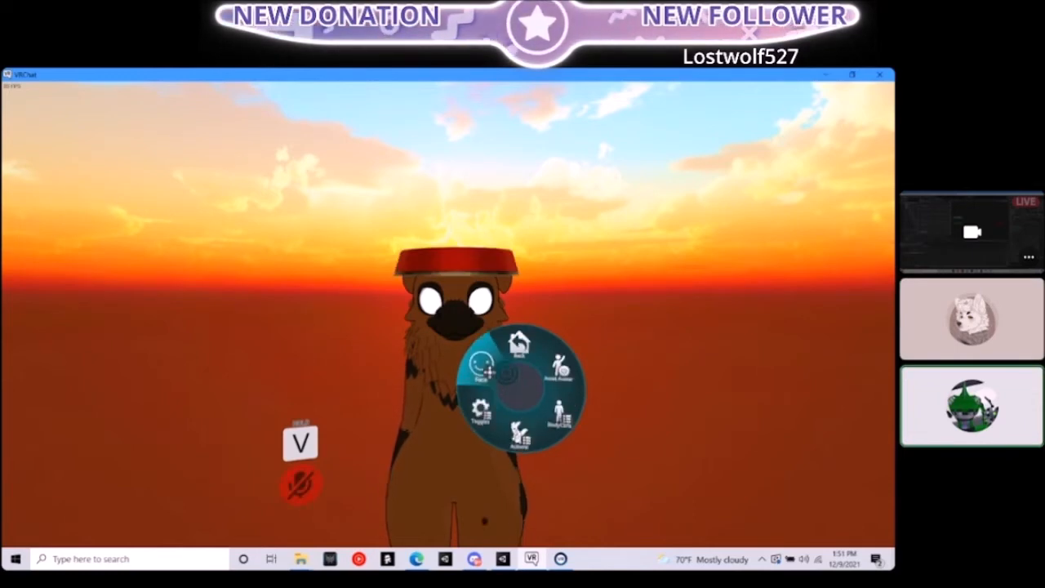
{"action": "key", "text": "v"}
{"action": "key", "text": "r"}
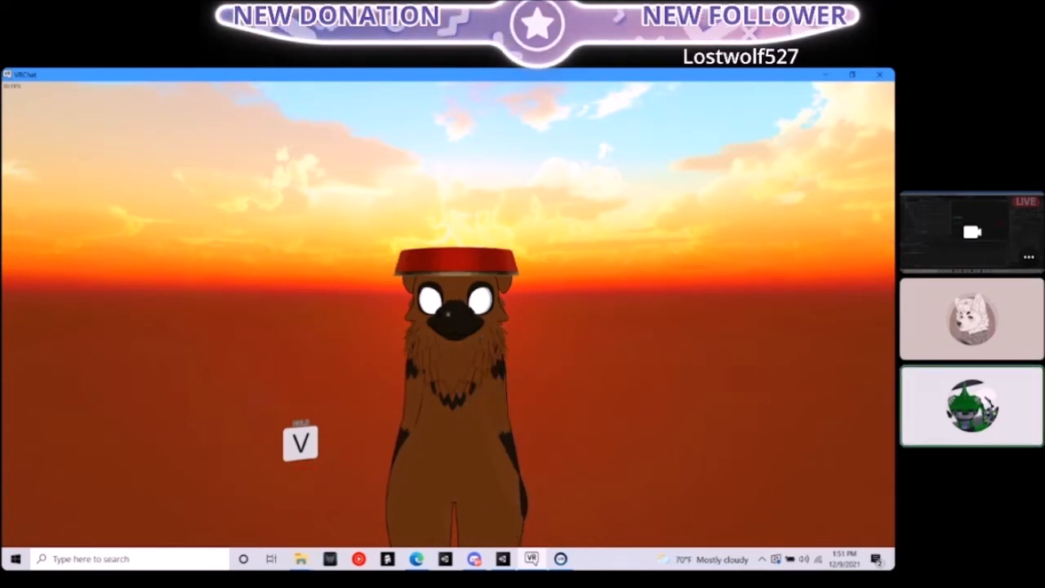
{"action": "key", "text": "v"}
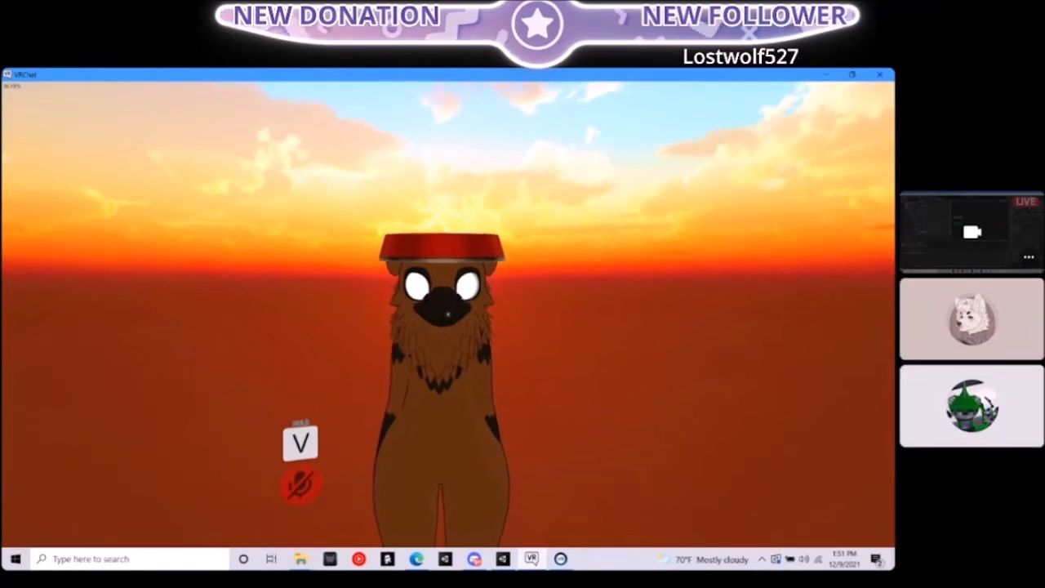
{"action": "key", "text": "v"}
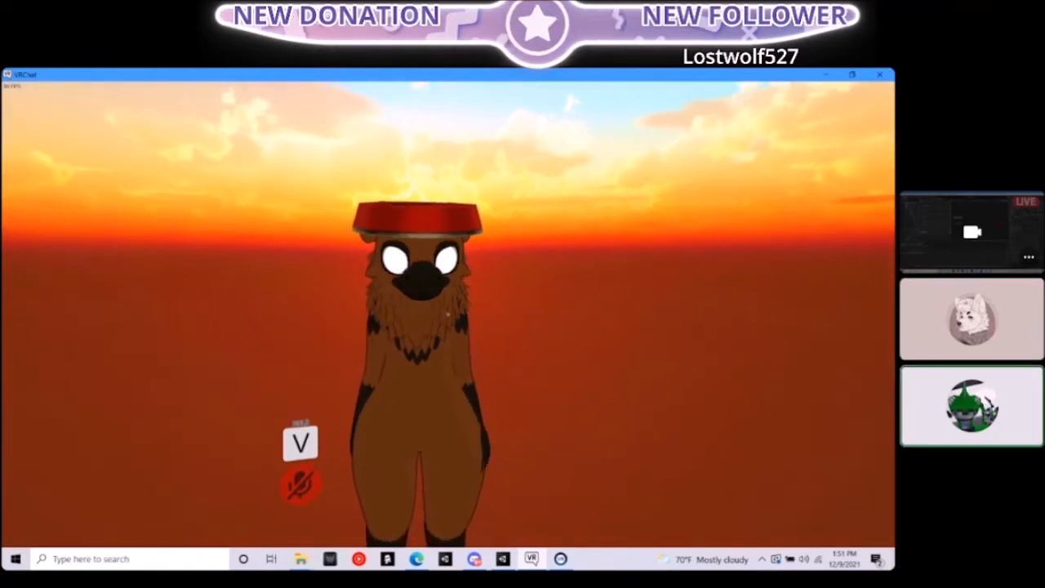
{"action": "key", "text": "v"}
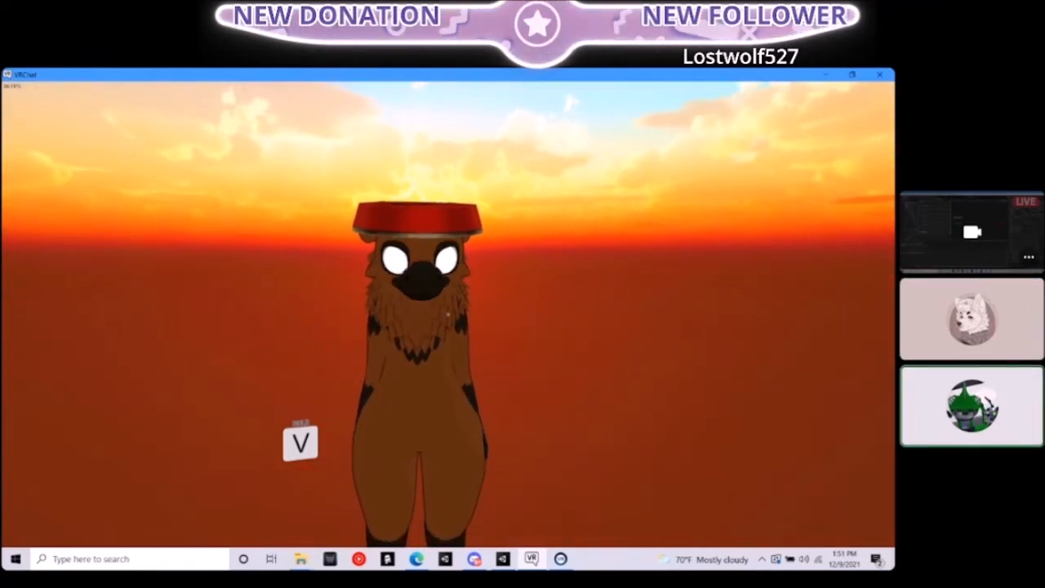
{"action": "key", "text": "v"}
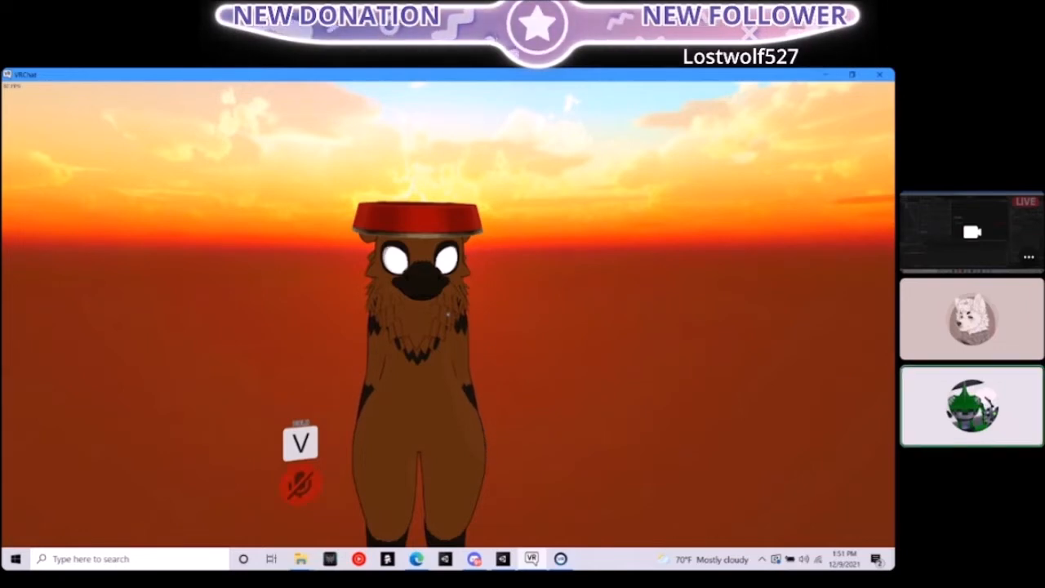
{"action": "key", "text": "v"}
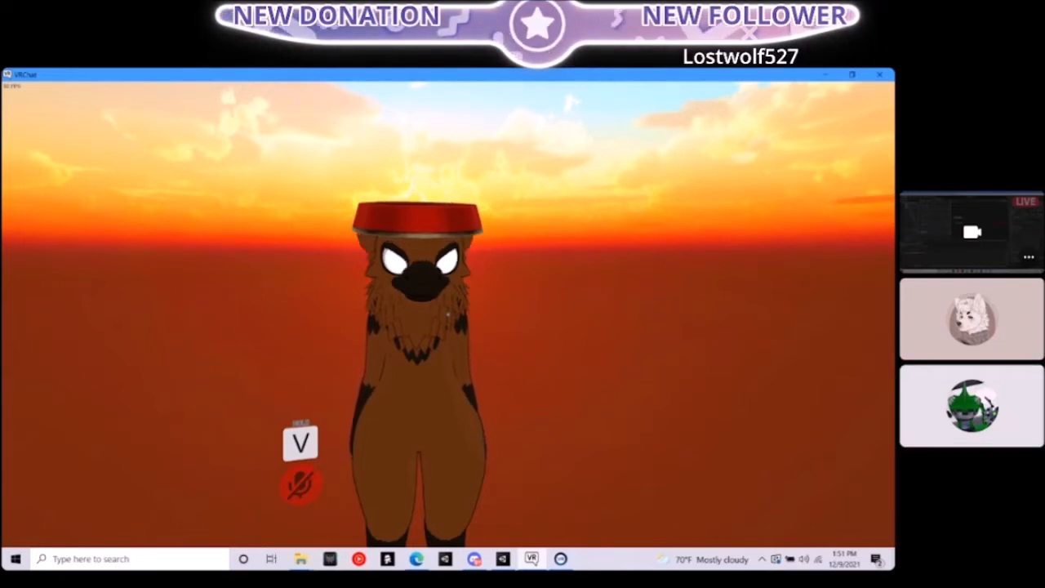
{"action": "key", "text": "v"}
{"action": "key", "text": "v"}
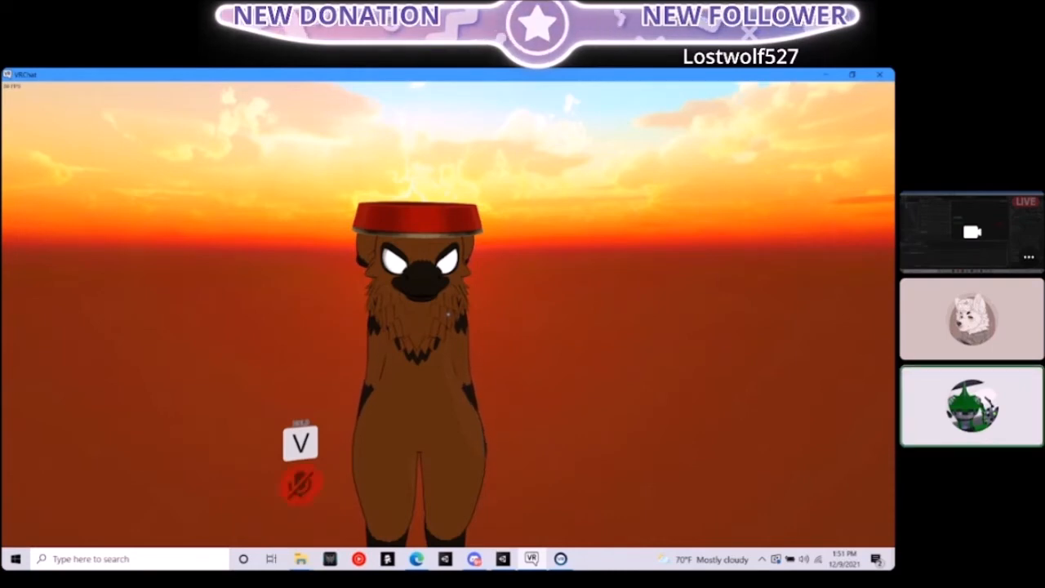
{"action": "key", "text": "v"}
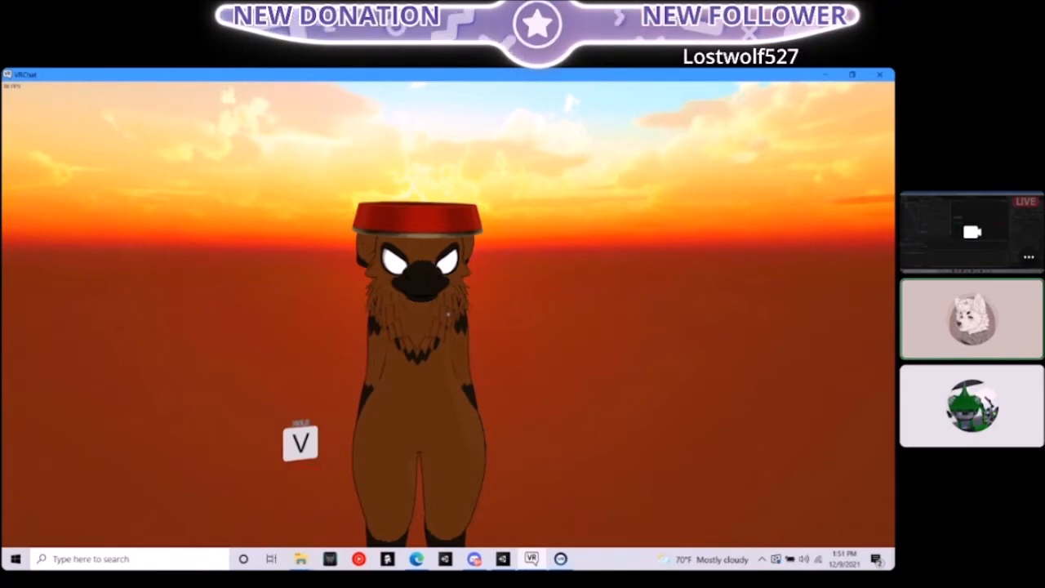
{"action": "key", "text": "v"}
{"action": "key", "text": "v"}
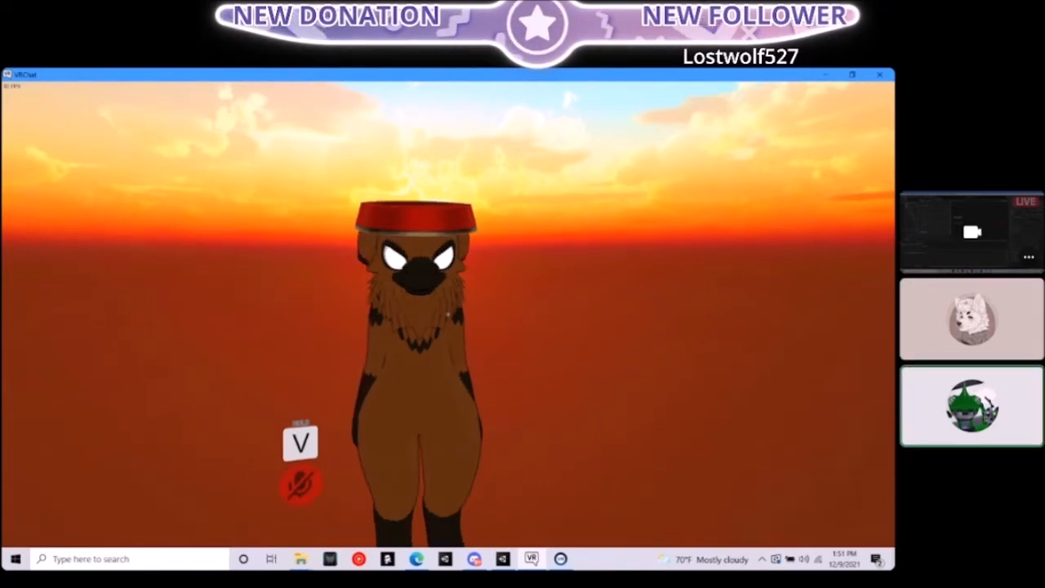
{"action": "key", "text": "v"}
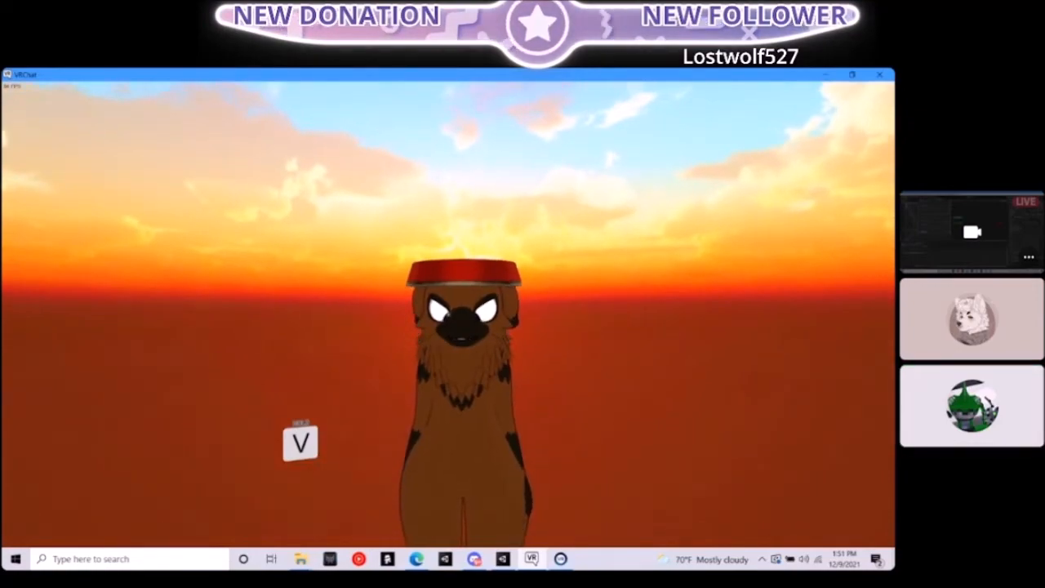
Find the Loaner Techameleon avatar among the favorite avatars and change into it
{"action": "key", "text": "Escape"}
{"action": "left_click", "coordinate": [422, 351]}
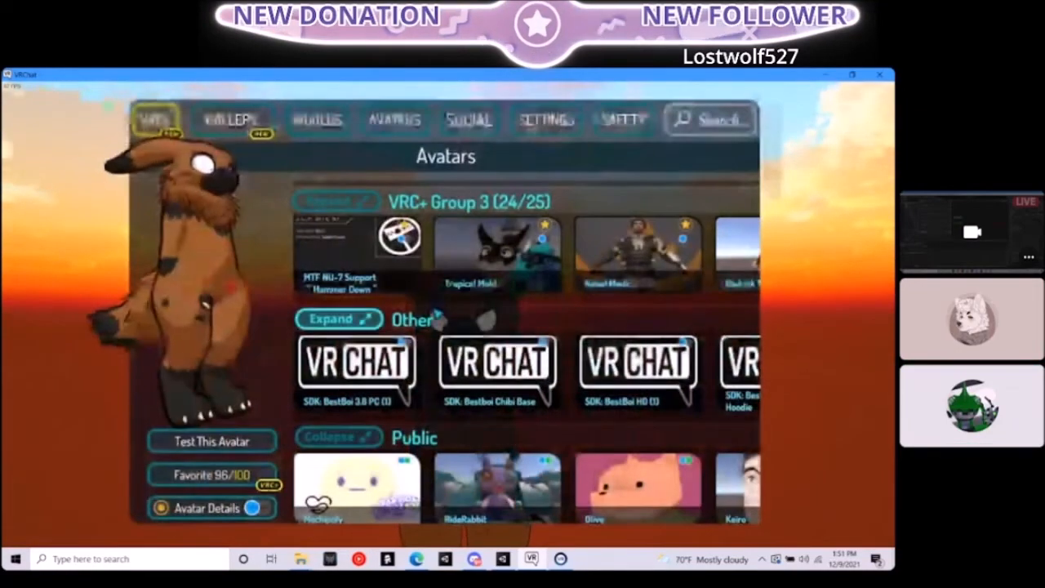
{"action": "scroll", "coordinate": [456, 326], "scroll_direction": "up", "scroll_amount": 1}
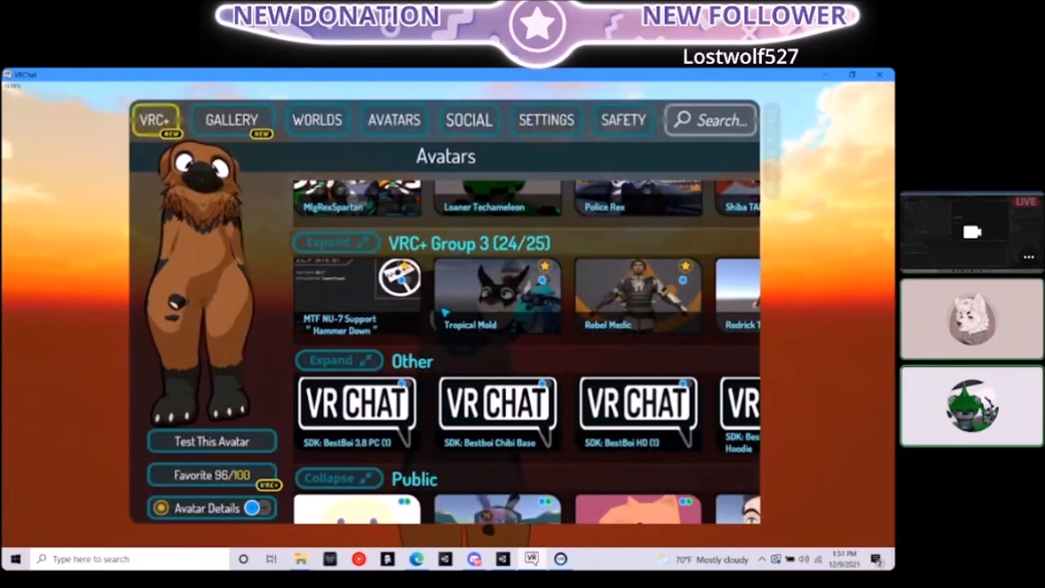
{"action": "scroll", "coordinate": [457, 326], "scroll_direction": "up", "scroll_amount": 2}
{"action": "scroll", "coordinate": [457, 326], "scroll_direction": "up", "scroll_amount": 2}
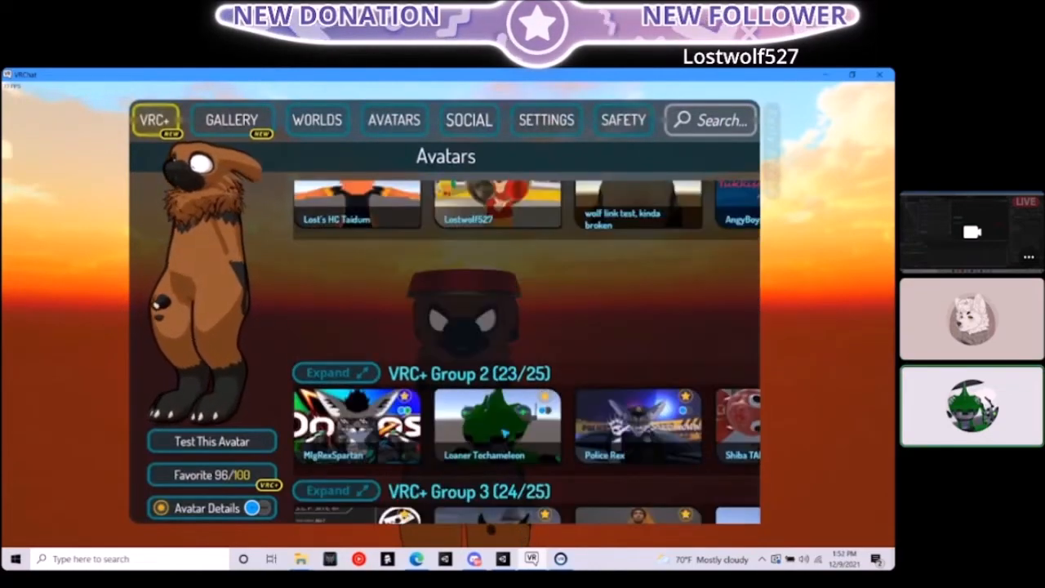
{"action": "left_click", "coordinate": [498, 231]}
{"action": "left_click", "coordinate": [211, 441]}
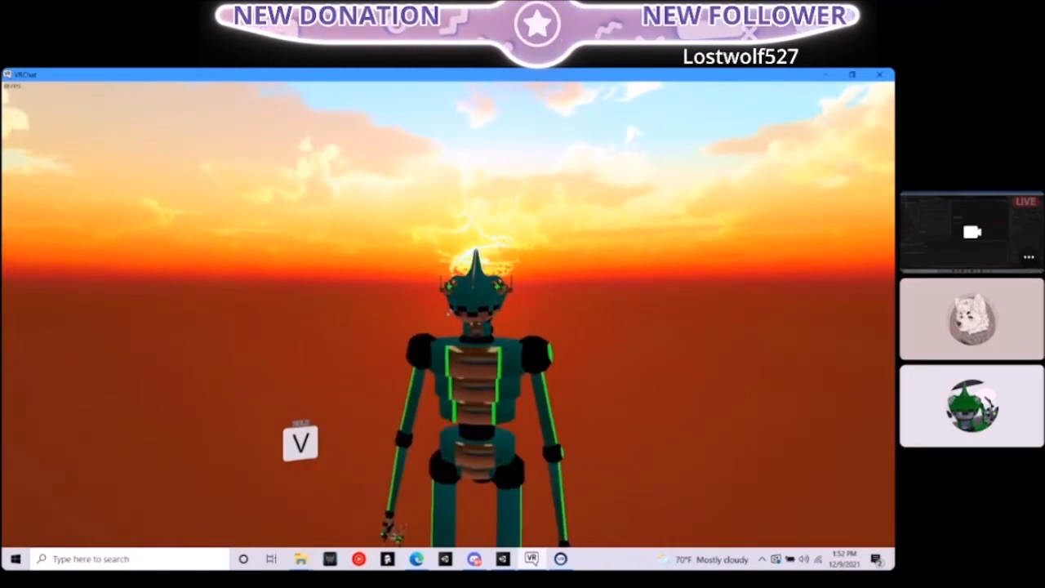
Load the locally built test avatar "SDK: Bestboi Chibi Base" from the Other group of avatars
{"action": "key", "text": "Escape"}
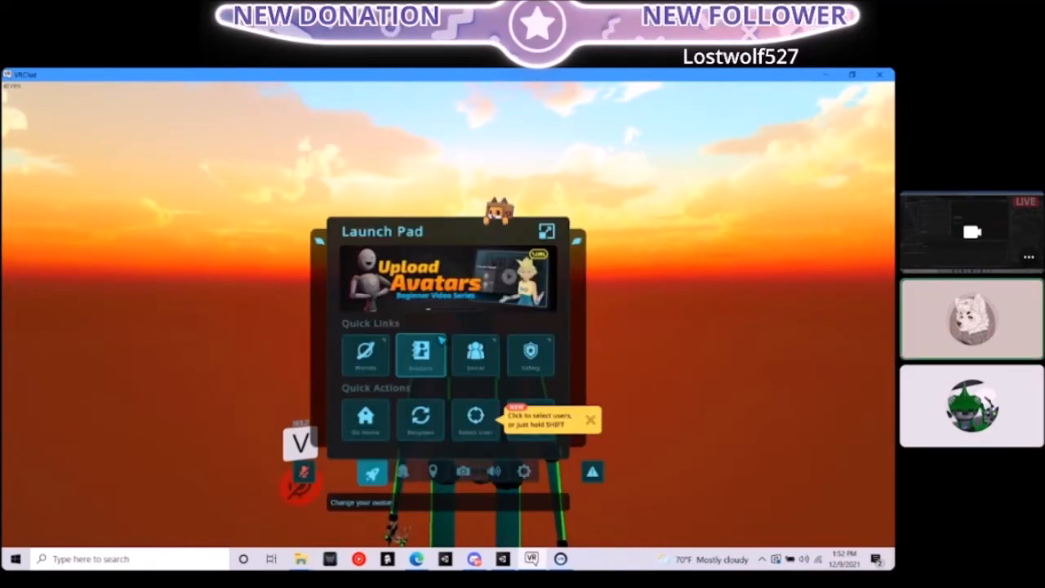
{"action": "left_click", "coordinate": [424, 354]}
{"action": "scroll", "coordinate": [440, 357], "scroll_direction": "down", "scroll_amount": 5}
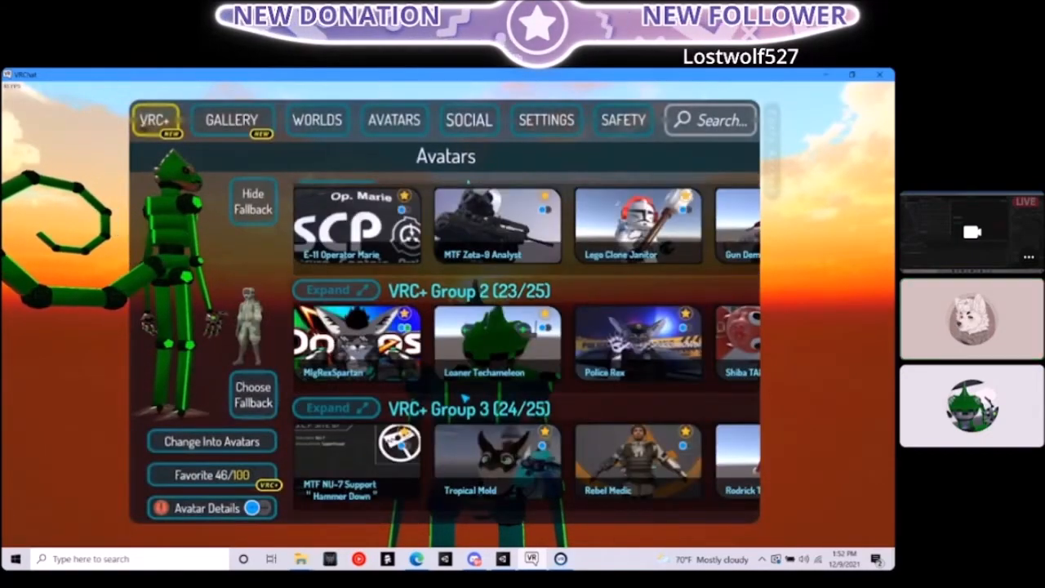
{"action": "scroll", "coordinate": [443, 450], "scroll_direction": "down", "scroll_amount": 1}
{"action": "left_click", "coordinate": [490, 371]}
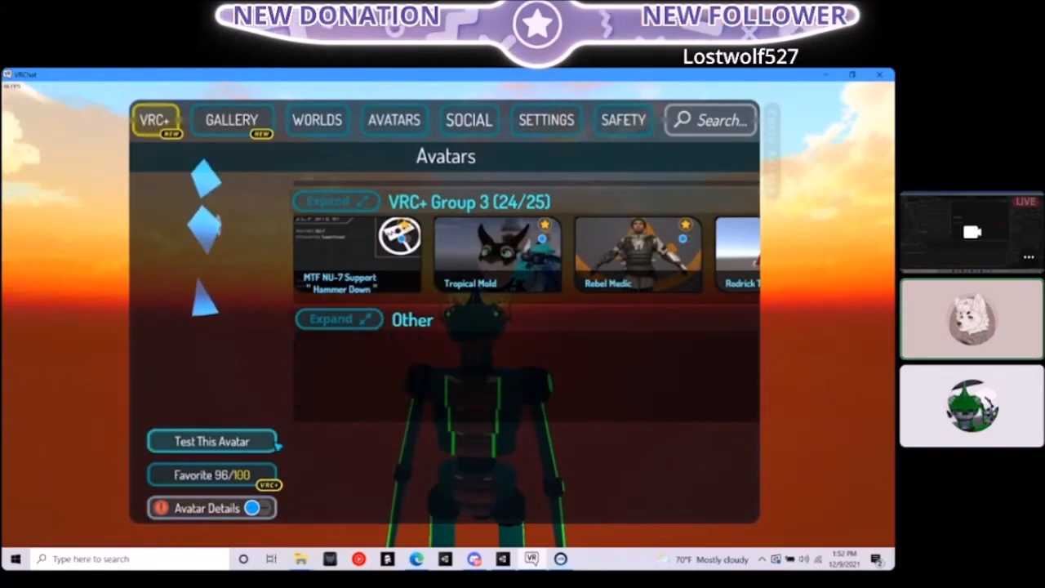
{"action": "left_click", "coordinate": [250, 445]}
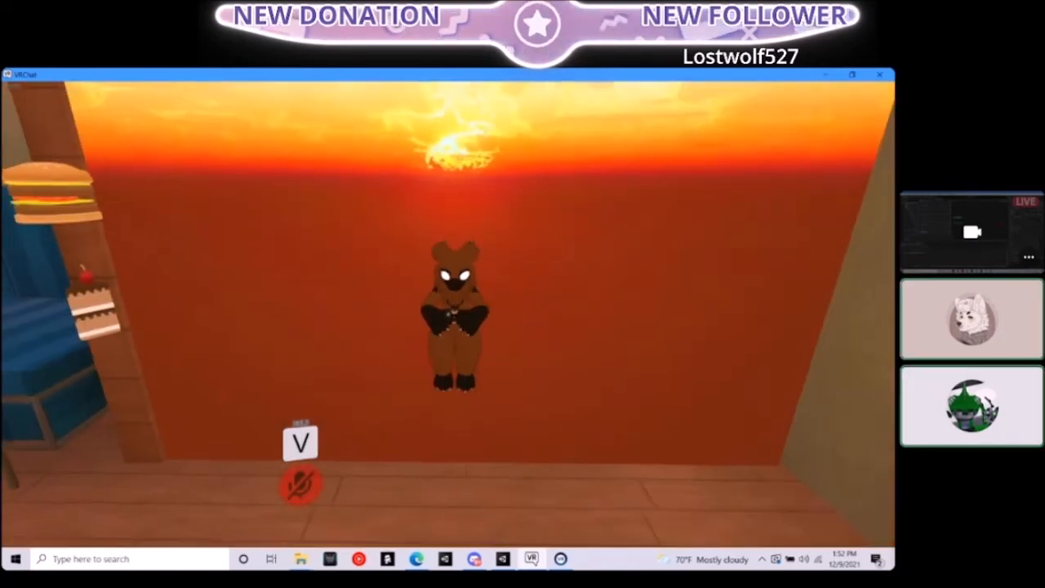
Switch to Unity, close the VRChat SDK window and turn off the preview of the clank animation on the Bestboi Chibi Base avatar
{"action": "key", "text": "Escape"}
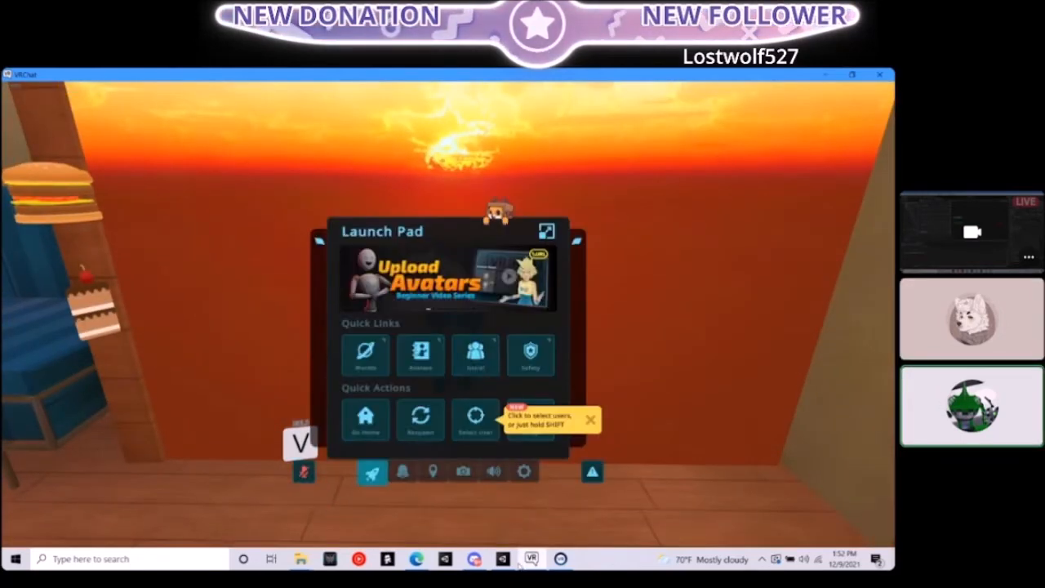
{"action": "key", "text": "alt+Tab"}
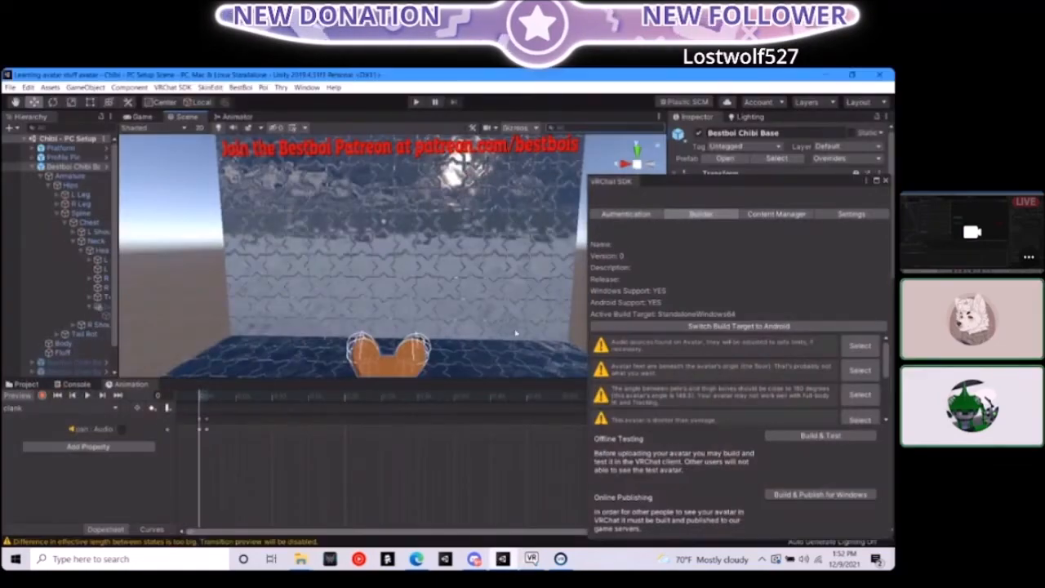
{"action": "scroll", "coordinate": [462, 275], "scroll_direction": "down", "scroll_amount": 3}
{"action": "scroll", "coordinate": [457, 299], "scroll_direction": "up", "scroll_amount": 6}
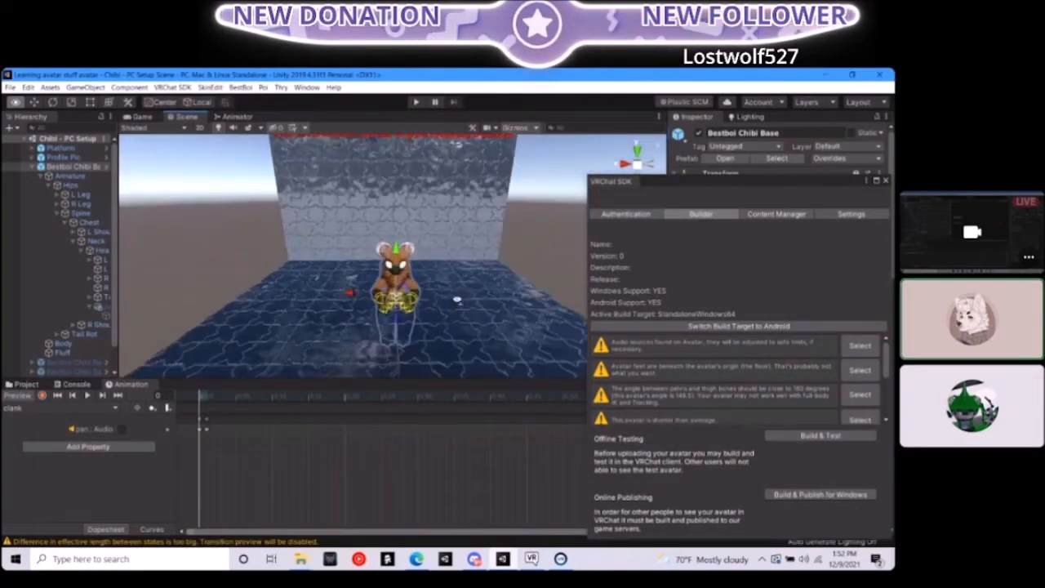
{"action": "scroll", "coordinate": [457, 299], "scroll_direction": "down", "scroll_amount": 3}
{"action": "left_click", "coordinate": [884, 179]}
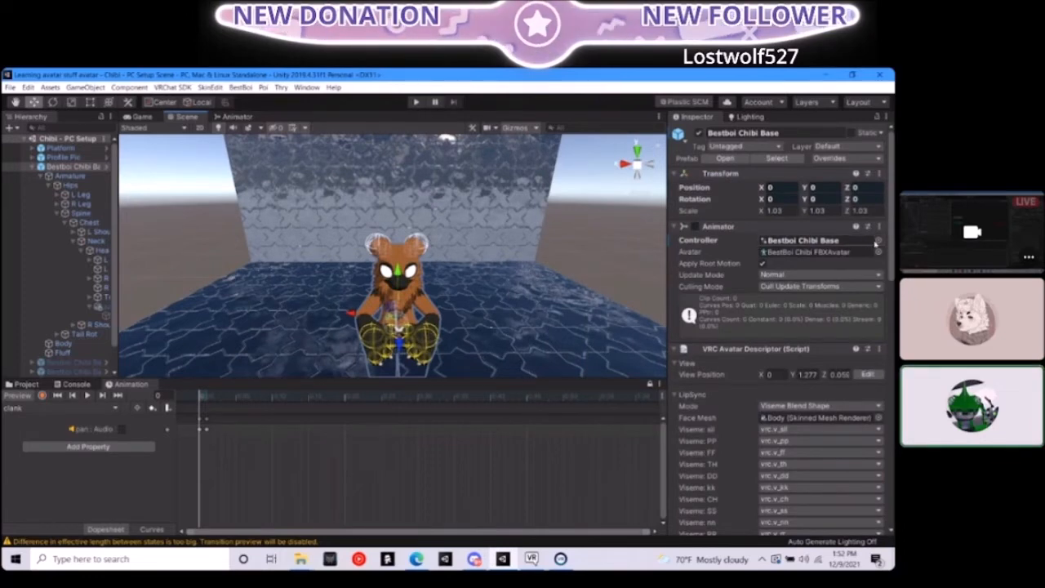
{"action": "left_click", "coordinate": [16, 395]}
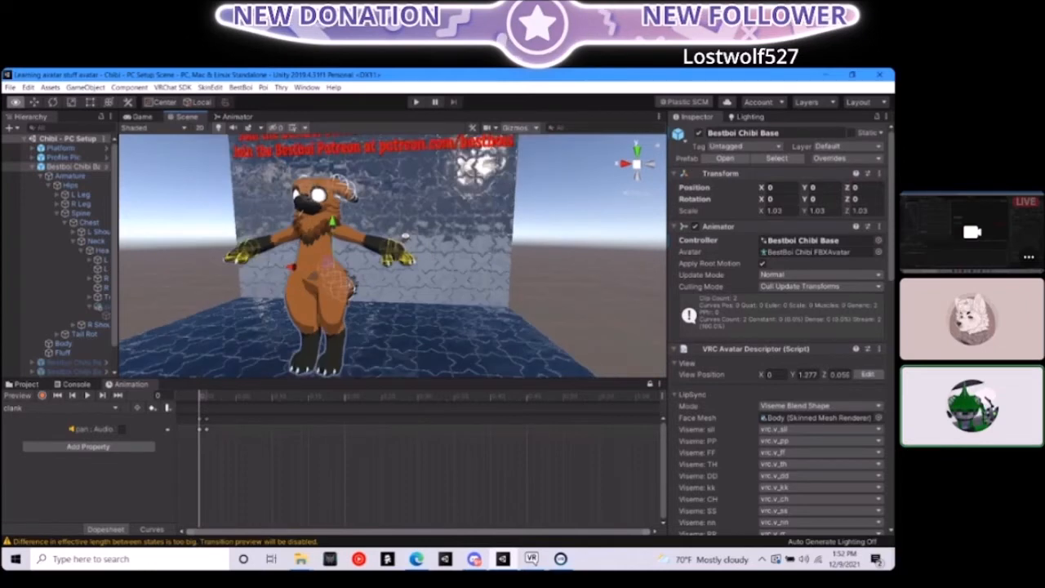
Reopen the VRChat SDK control panel and build a new offline test version of the Bestboi Chibi Base avatar
{"action": "left_click_drag", "start_coordinate": [405, 235], "coordinate": [410, 241], "text": "alt"}
{"action": "left_click", "coordinate": [173, 87]}
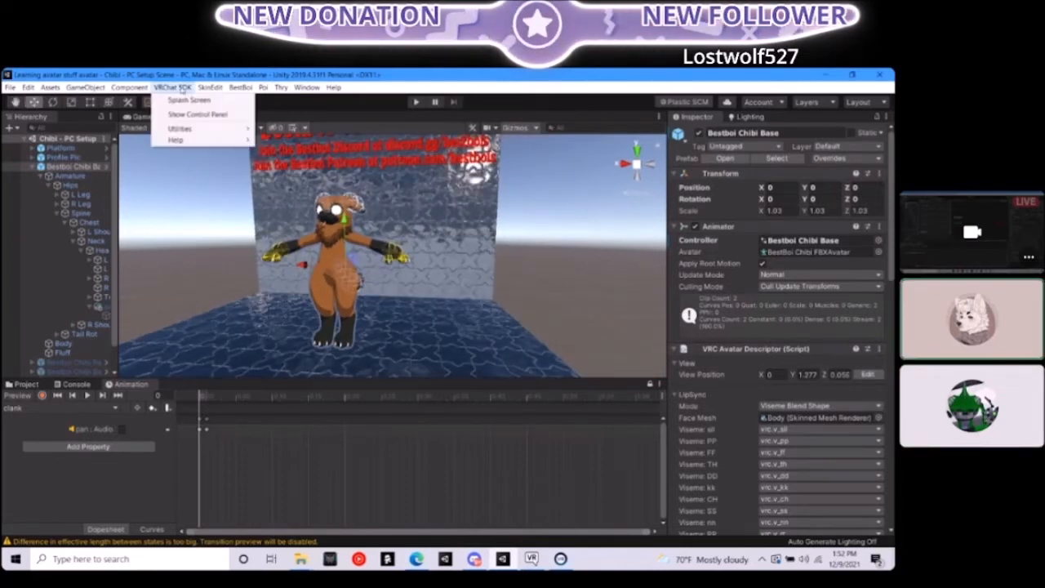
{"action": "left_click", "coordinate": [196, 114]}
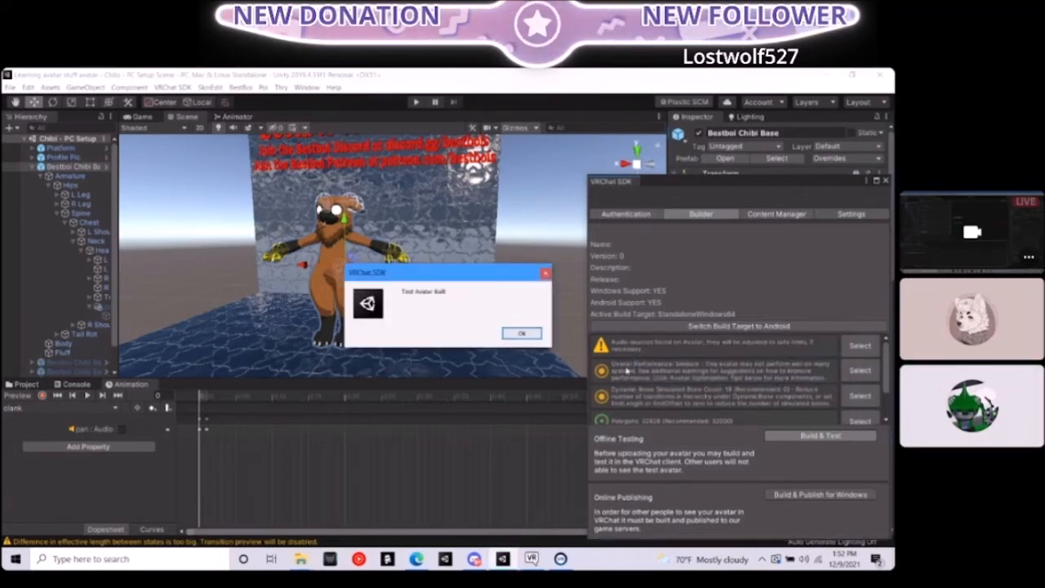
{"action": "left_click", "coordinate": [521, 333]}
Return to VRChat and change into a favorited avatar, the black and tan one with drooping ears
{"action": "left_click", "coordinate": [506, 524]}
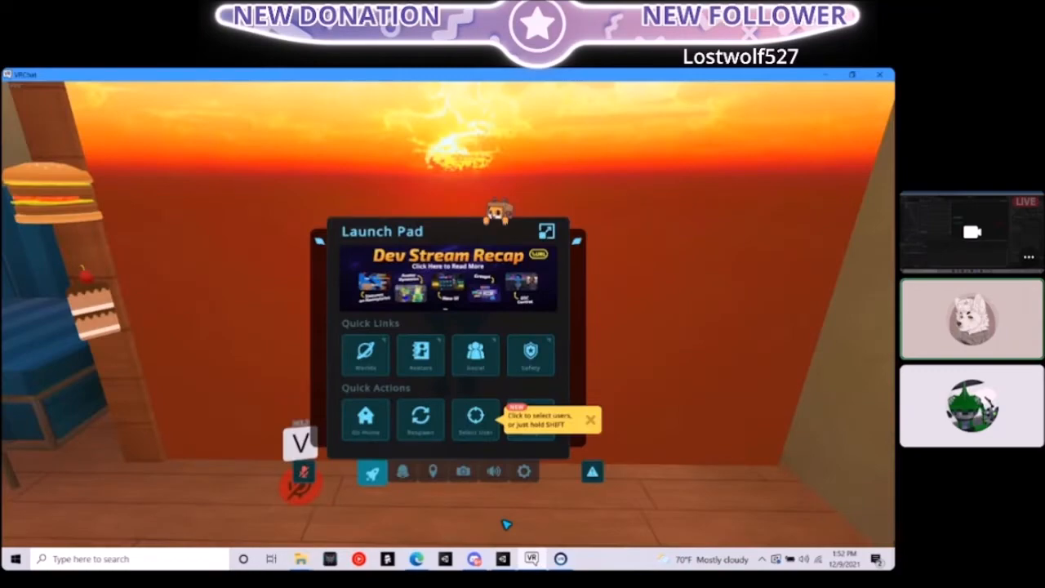
{"action": "left_click", "coordinate": [420, 352]}
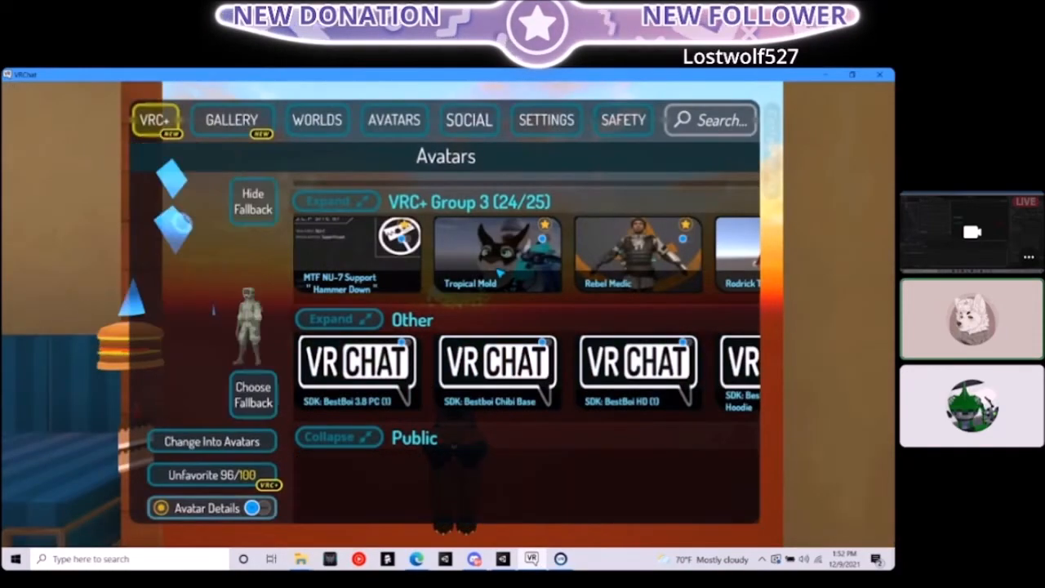
{"action": "key", "text": "Escape"}
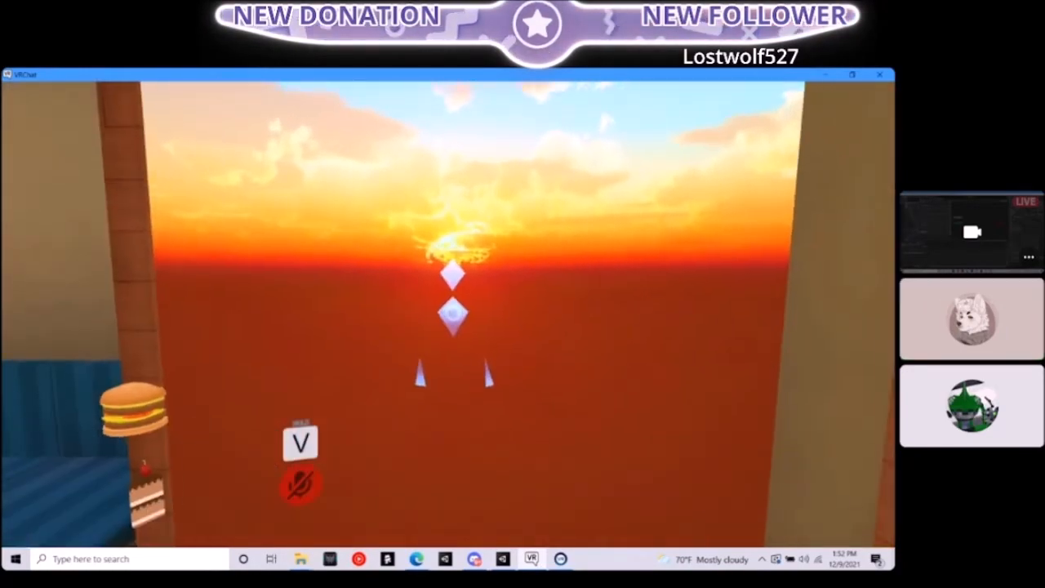
{"action": "key", "text": "w"}
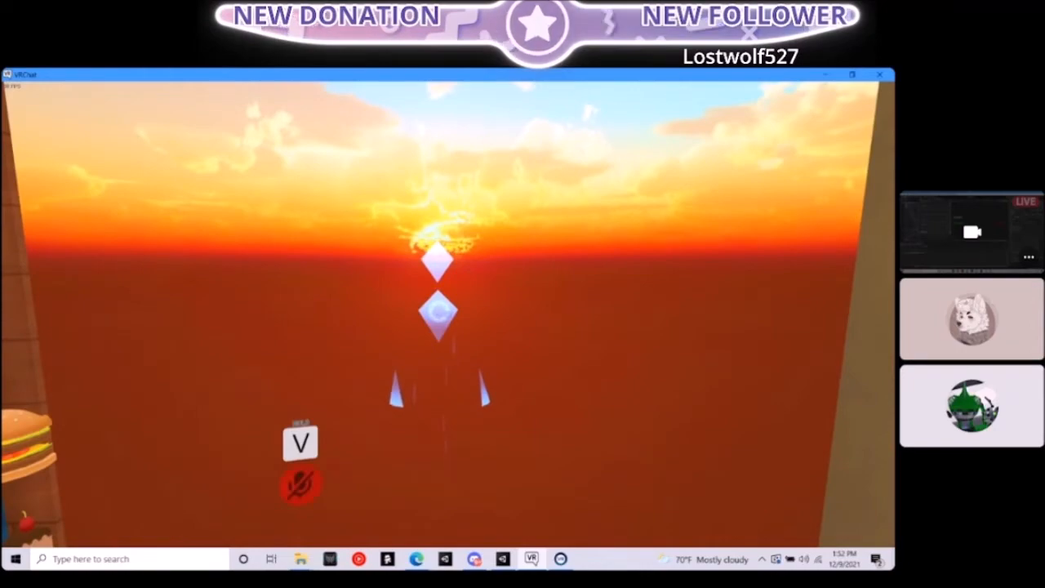
{"action": "key", "text": "Escape"}
{"action": "key", "text": "Escape"}
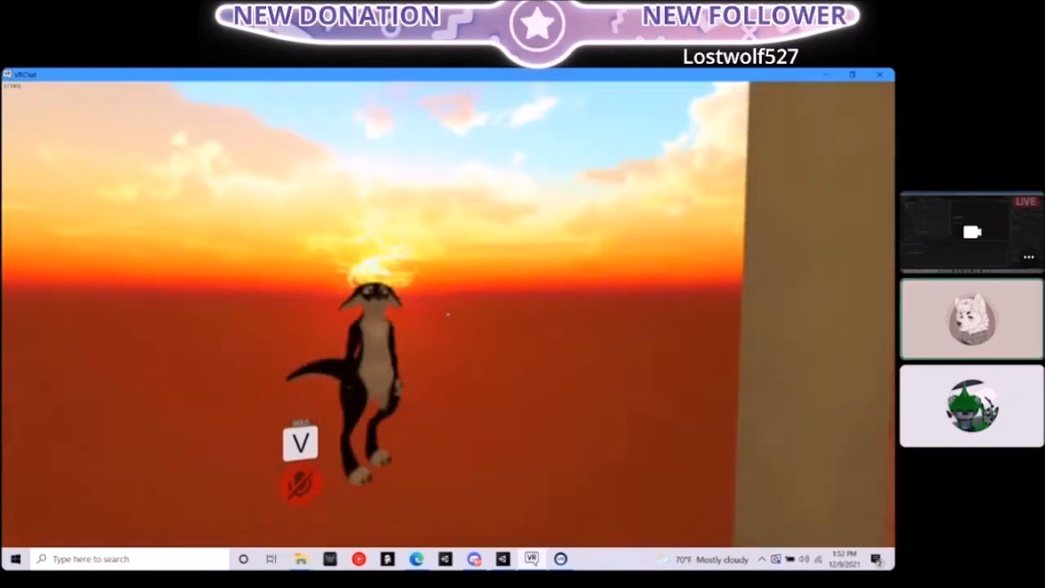
Move around in front of the mirror, grab the burger beside it and let it go again
{"action": "key", "text": "s"}
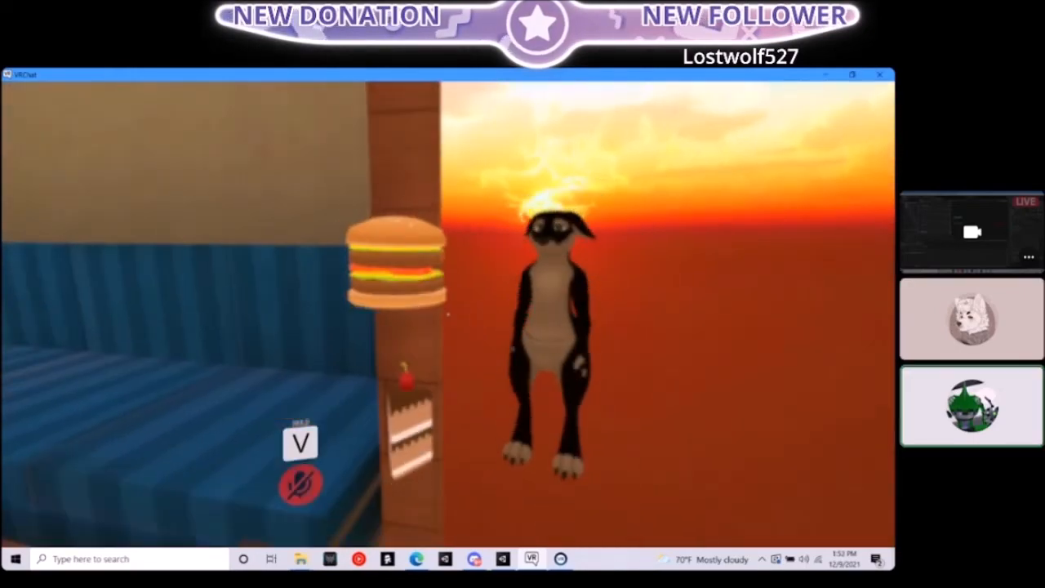
{"action": "left_click", "coordinate": [447, 314]}
{"action": "key", "text": "s"}
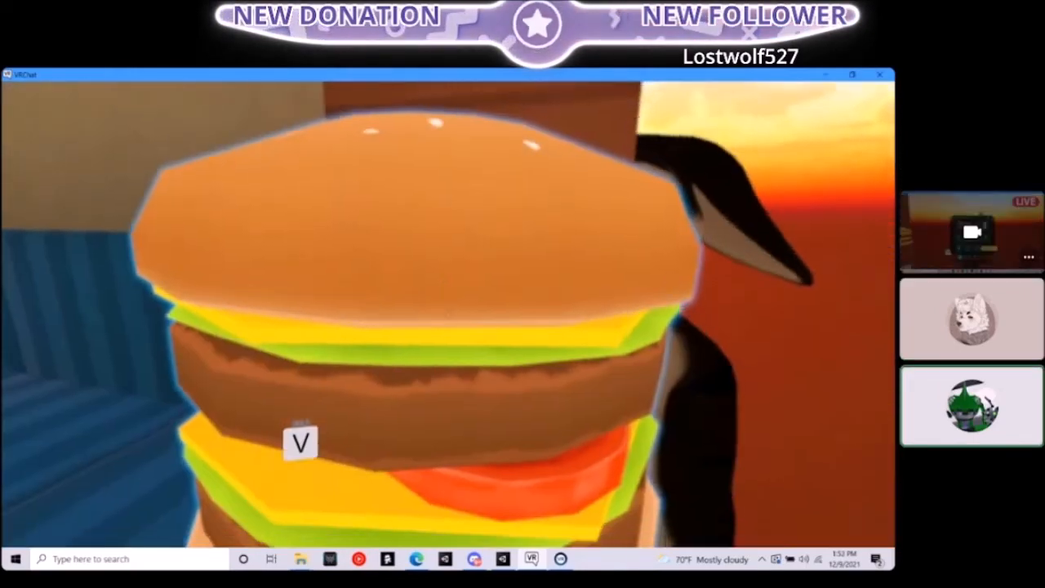
{"action": "left_click", "coordinate": [492, 425]}
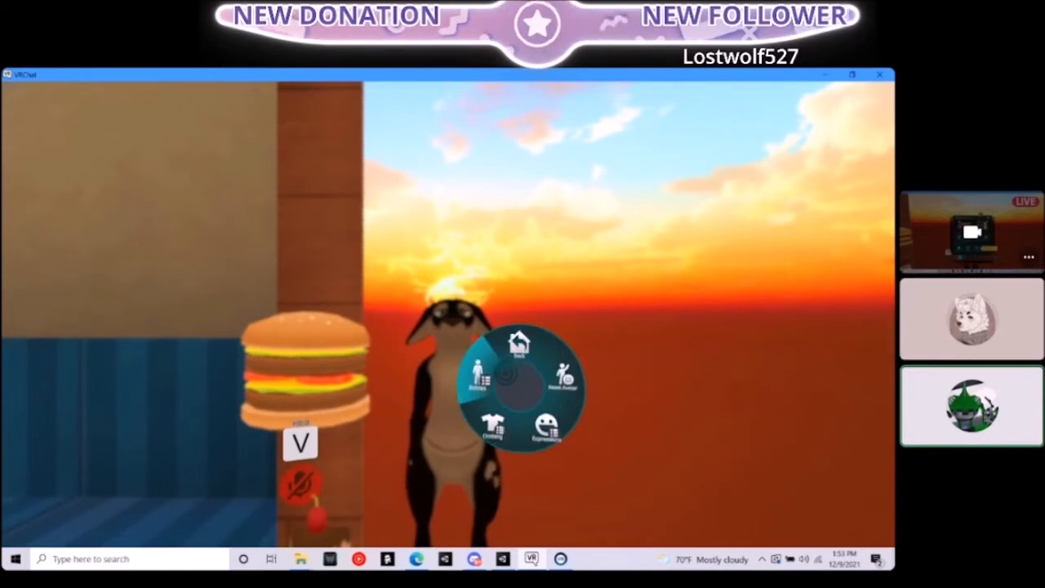
Look through the avatar's Expressions, Clothing and Extras action menus, including the Polaroid submenu
{"action": "left_click", "coordinate": [519, 345]}
{"action": "left_click", "coordinate": [547, 428]}
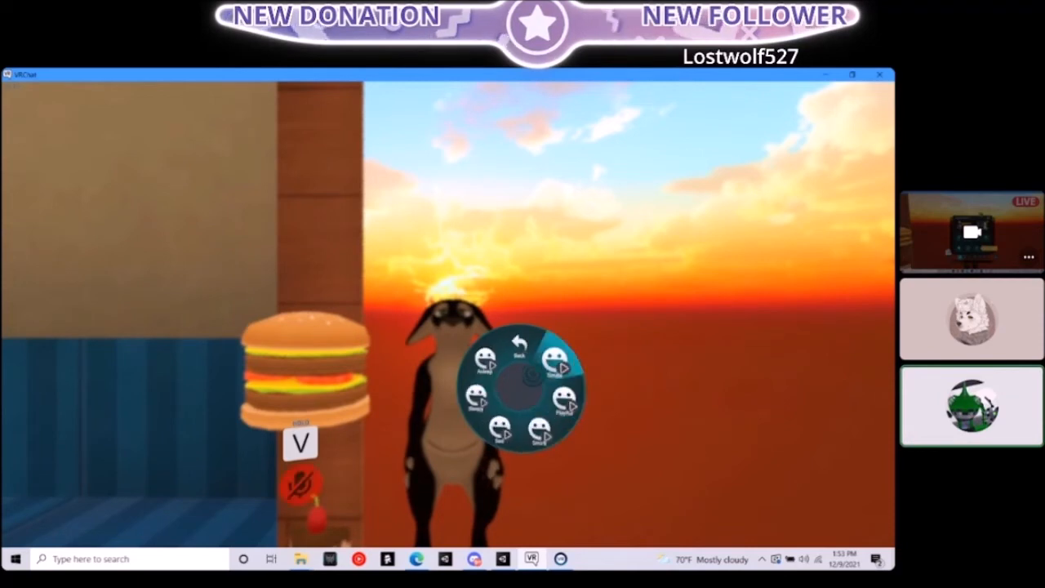
{"action": "left_click", "coordinate": [519, 344]}
{"action": "left_click", "coordinate": [492, 424]}
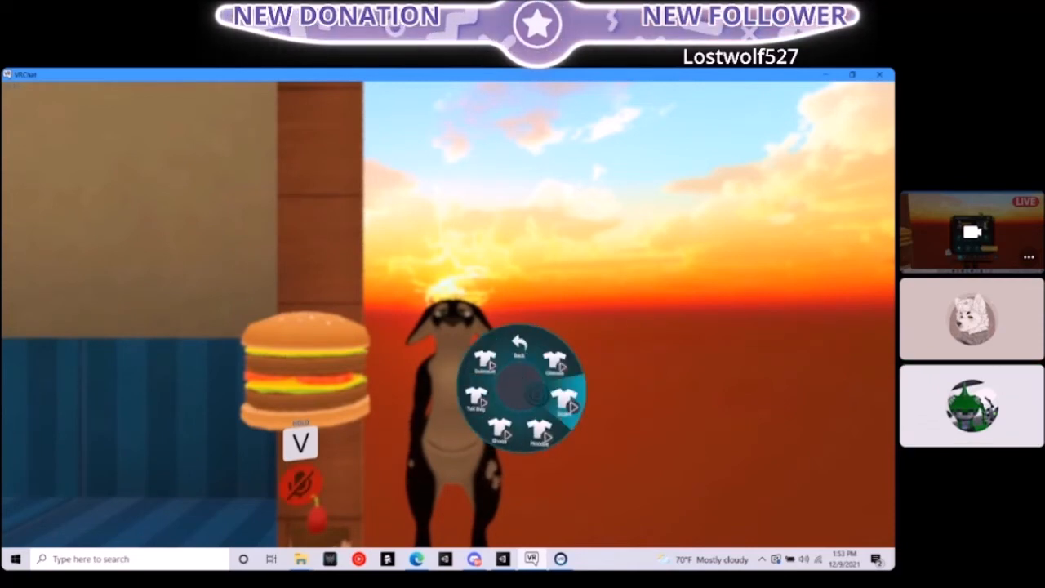
{"action": "left_click", "coordinate": [519, 345]}
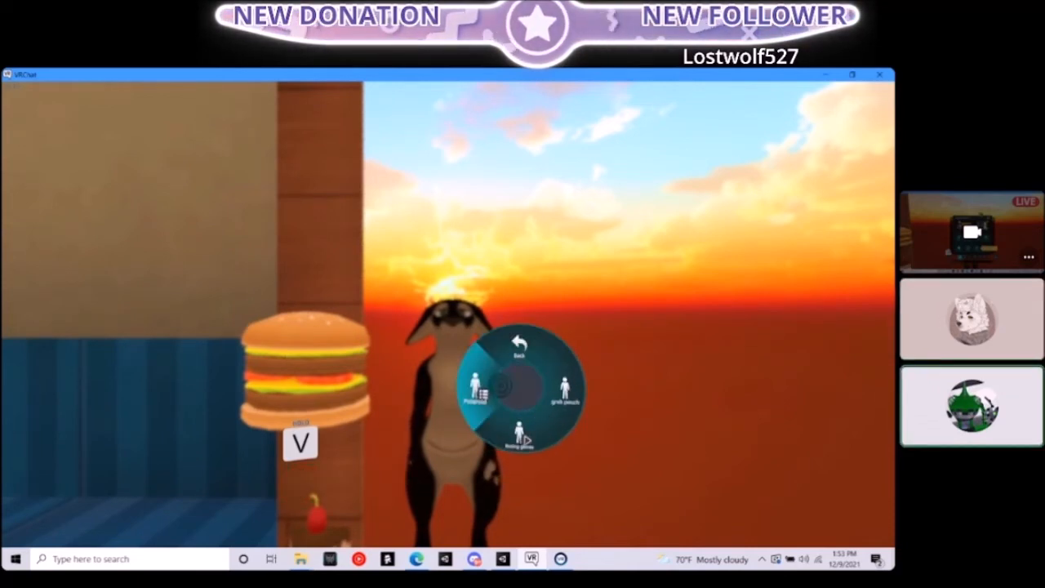
{"action": "left_click", "coordinate": [475, 390]}
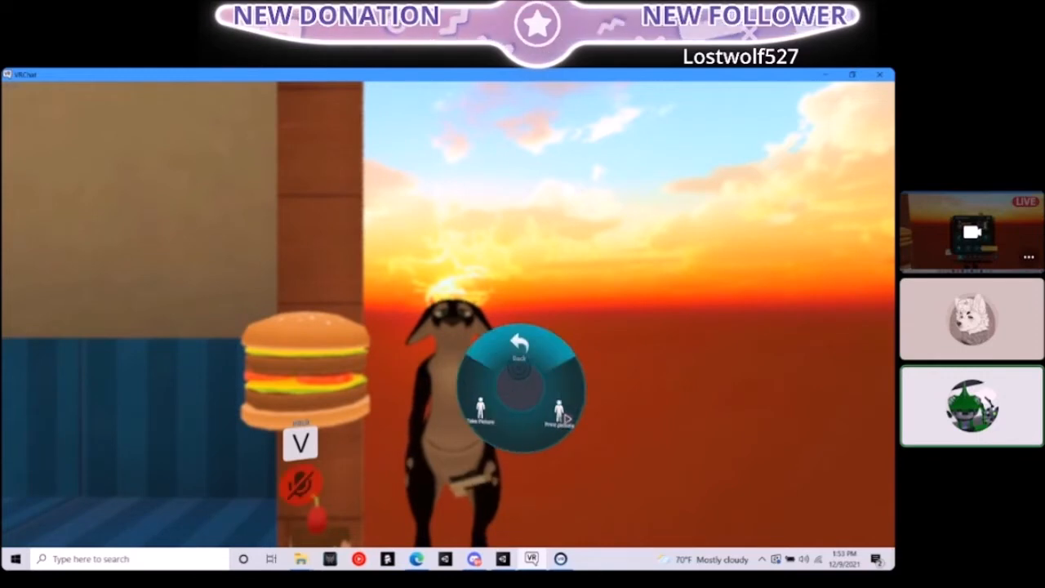
{"action": "left_click", "coordinate": [519, 345]}
{"action": "left_click", "coordinate": [519, 345]}
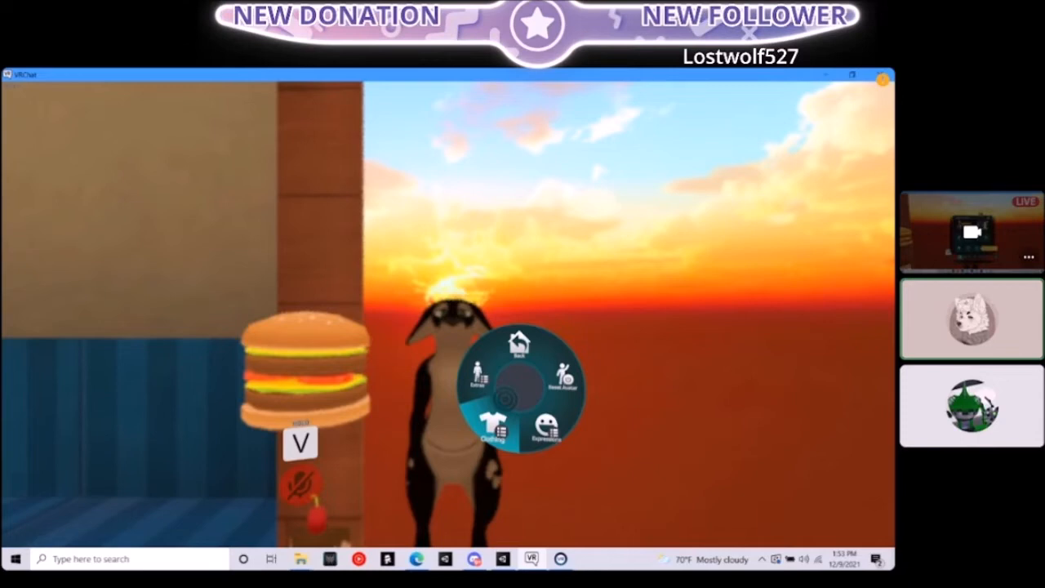
{"action": "mouse_move", "coordinate": [758, 439]}
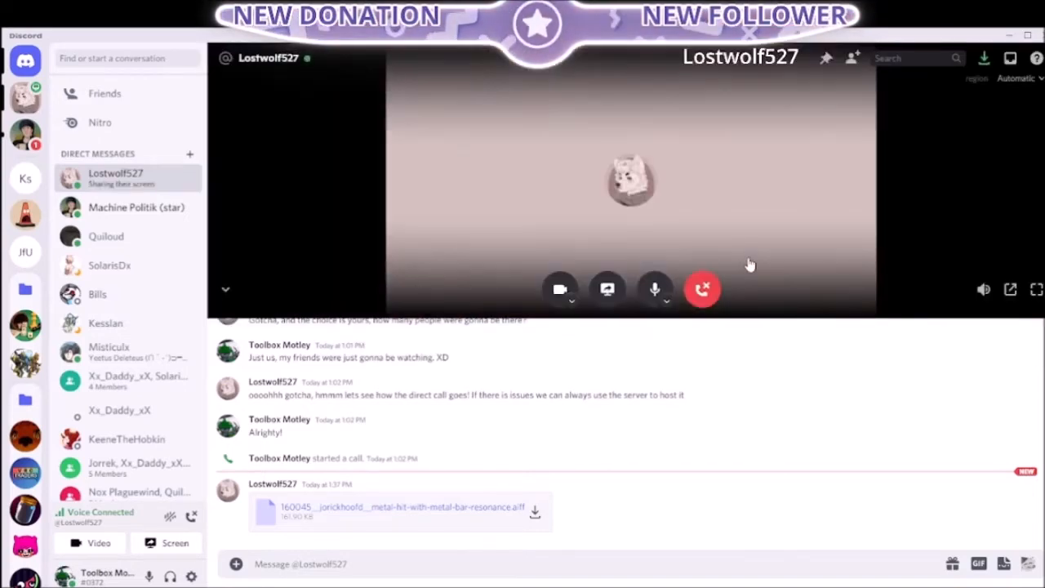
Enlarge the Discord call to full screen and start watching the other participant's shared screen
{"action": "left_click", "coordinate": [1034, 289]}
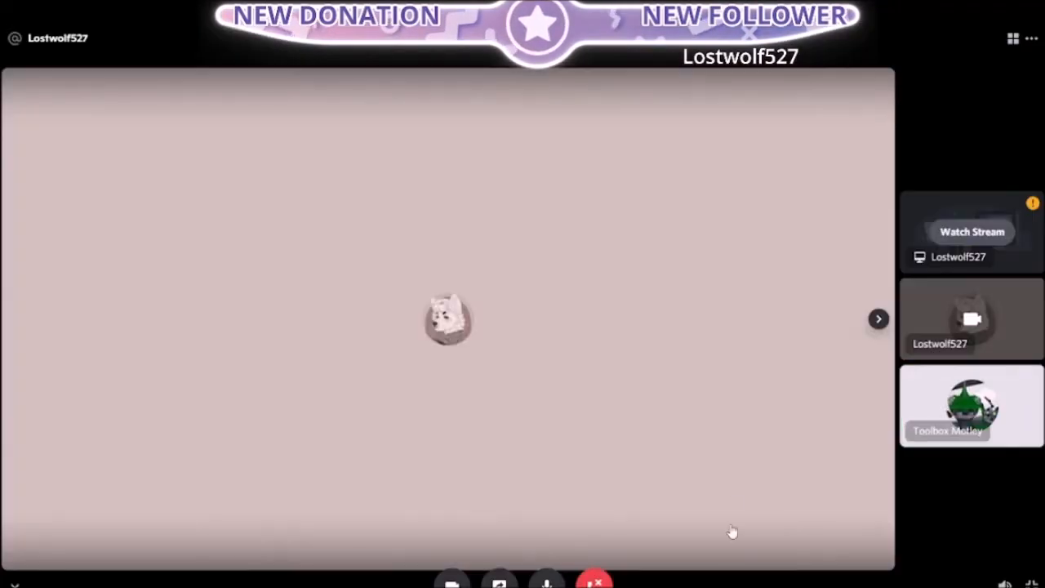
{"action": "left_click", "coordinate": [971, 233]}
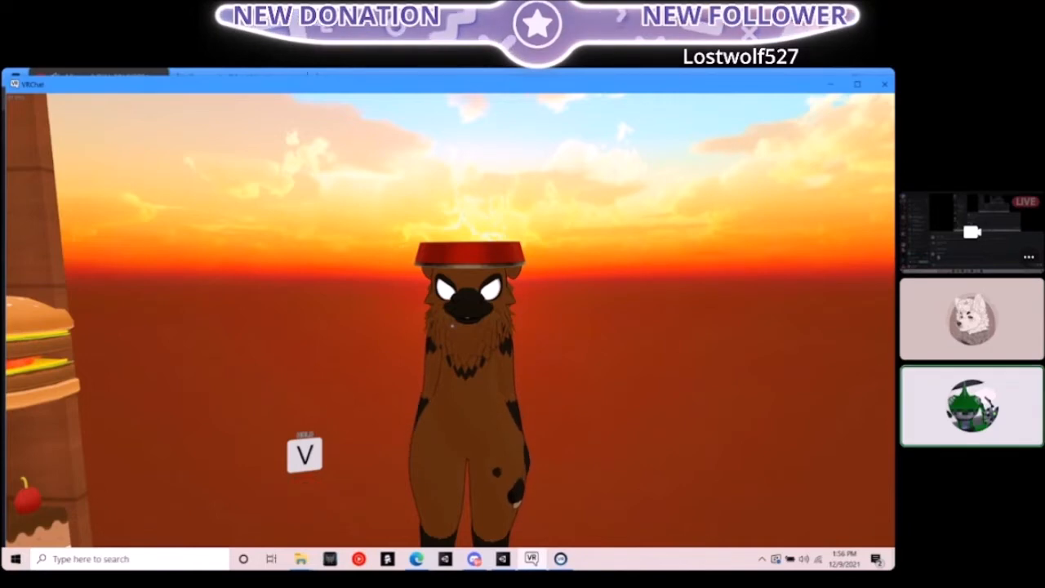
Step back from the mirror in VRChat and look at the quick menu's Settings page
{"action": "key", "text": "r"}
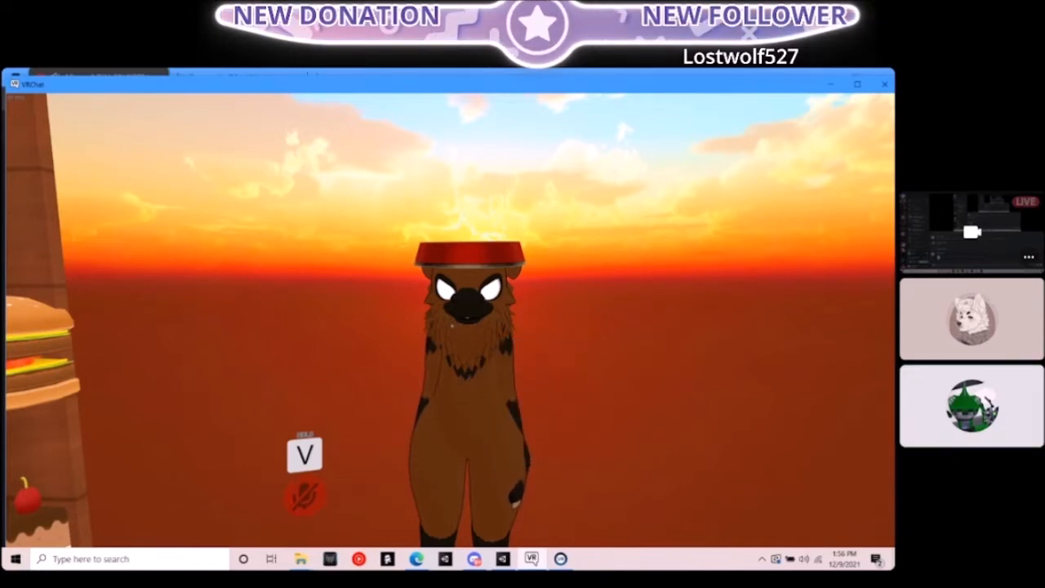
{"action": "key", "text": "s"}
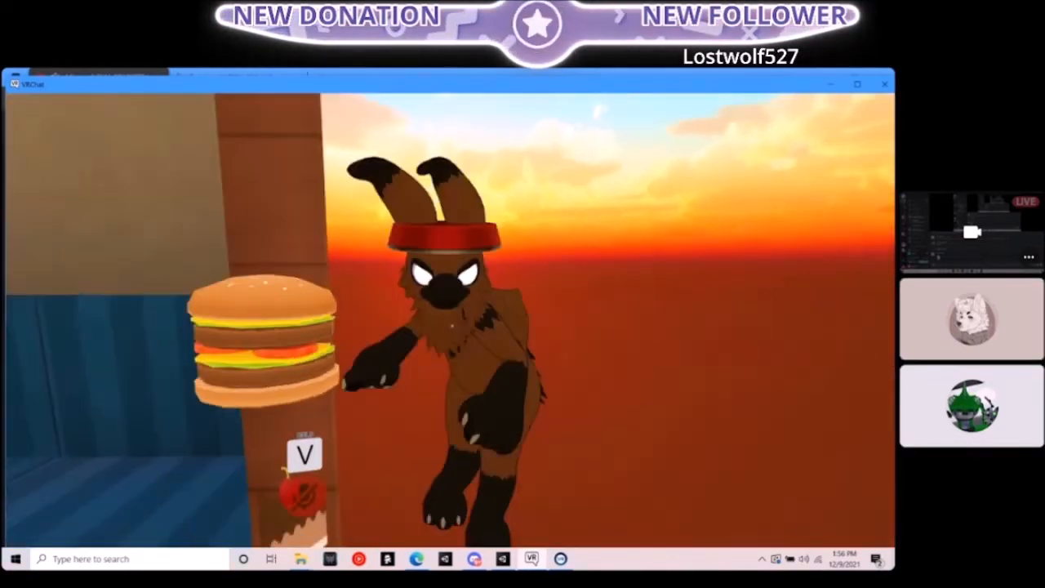
{"action": "key", "text": "Escape"}
{"action": "left_click", "coordinate": [528, 482]}
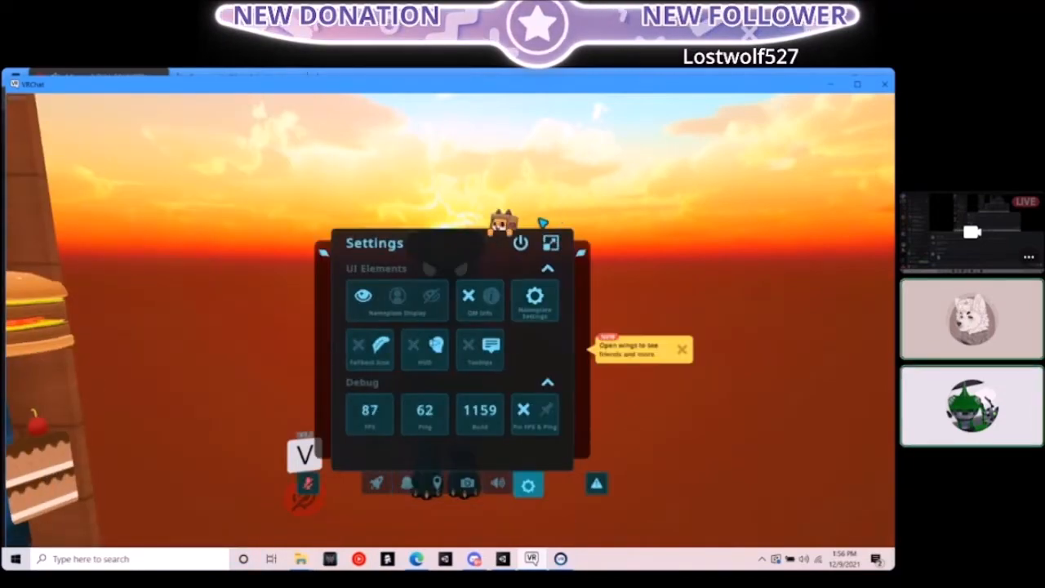
{"action": "left_click", "coordinate": [520, 243]}
{"action": "left_click", "coordinate": [510, 438]}
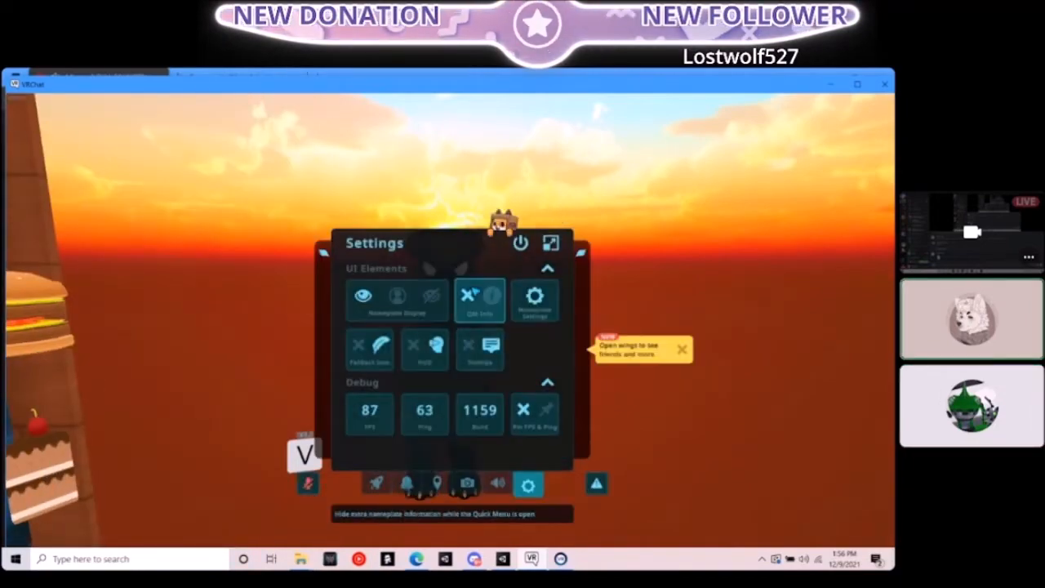
{"action": "key", "text": "Escape"}
Switch to the Unity project and close the VRChat SDK control panel
{"action": "key", "text": "alt+Tab"}
{"action": "key", "text": "alt+Tab"}
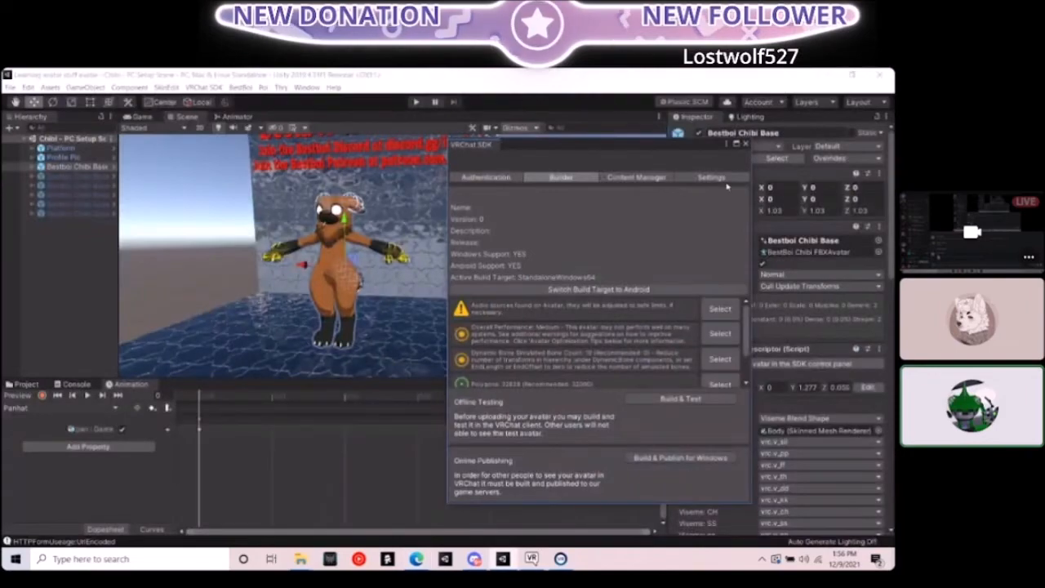
{"action": "left_click", "coordinate": [746, 144]}
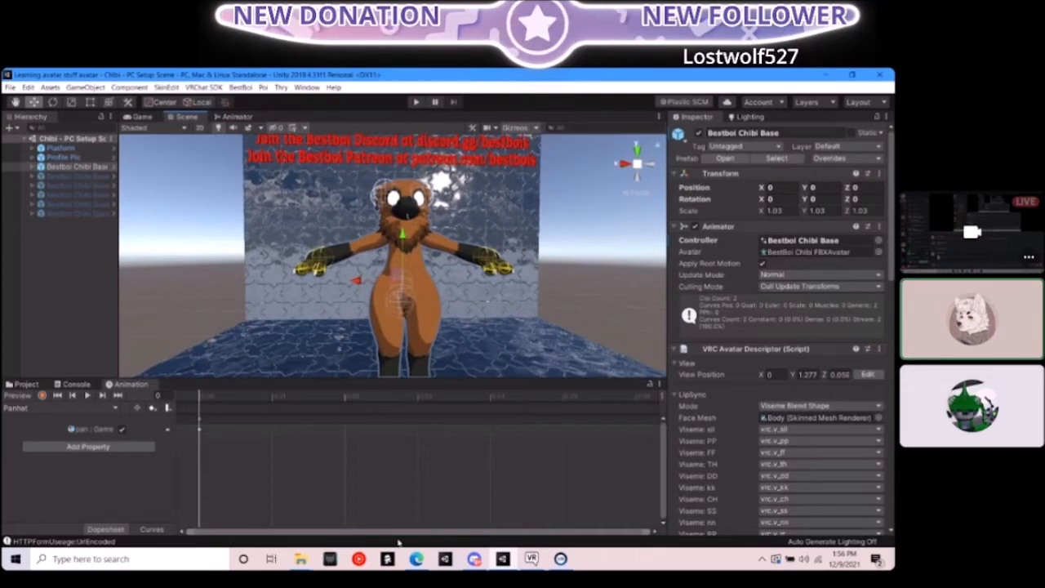
Open the Chicken Nugget folder from Downloads in File Explorer and move its window away from Unity's project assets
{"action": "left_click", "coordinate": [317, 555]}
{"action": "left_click", "coordinate": [373, 501]}
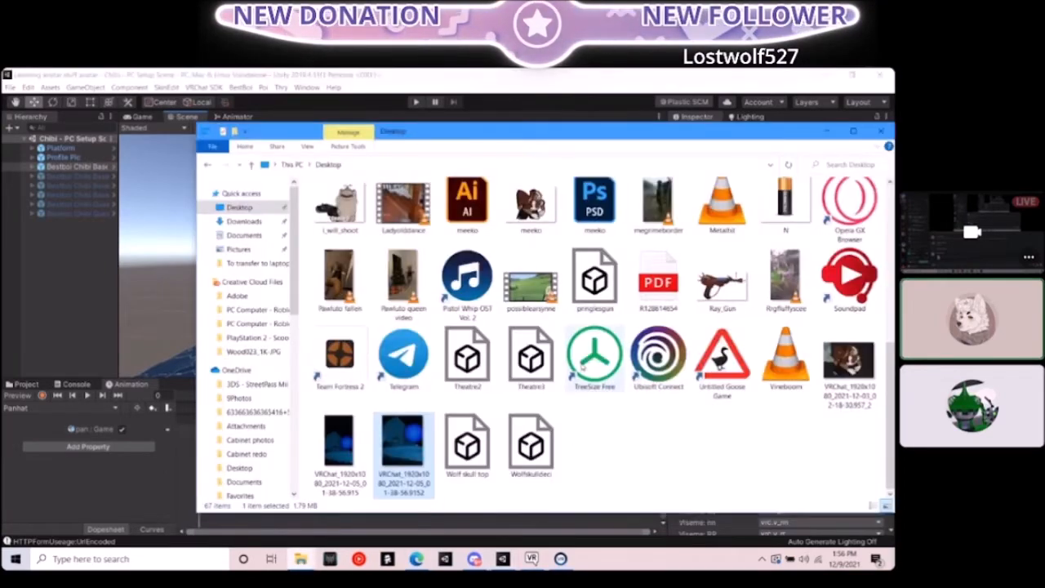
{"action": "left_click", "coordinate": [526, 445]}
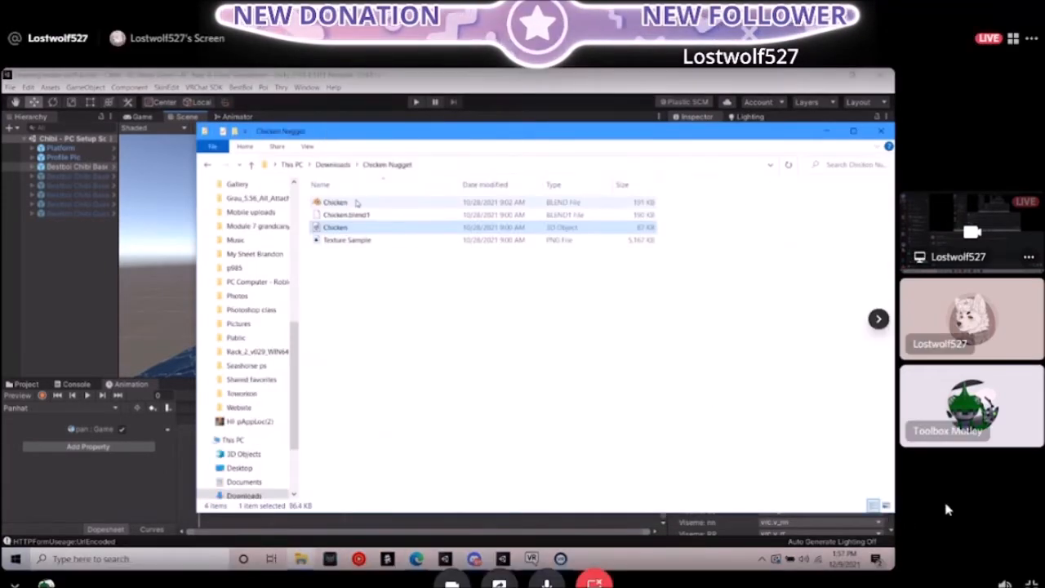
{"action": "left_click", "coordinate": [356, 201]}
{"action": "left_click_drag", "start_coordinate": [390, 139], "coordinate": [608, 163]}
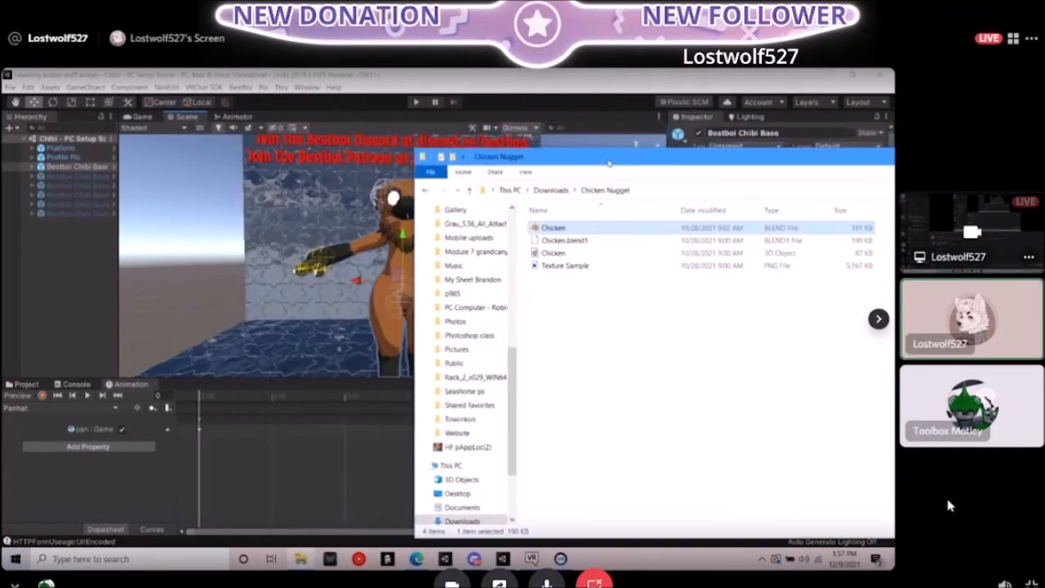
Import the Chicken 3D object and the Texture Sample image into the Unity project's root Assets folder
{"action": "left_click", "coordinate": [26, 384]}
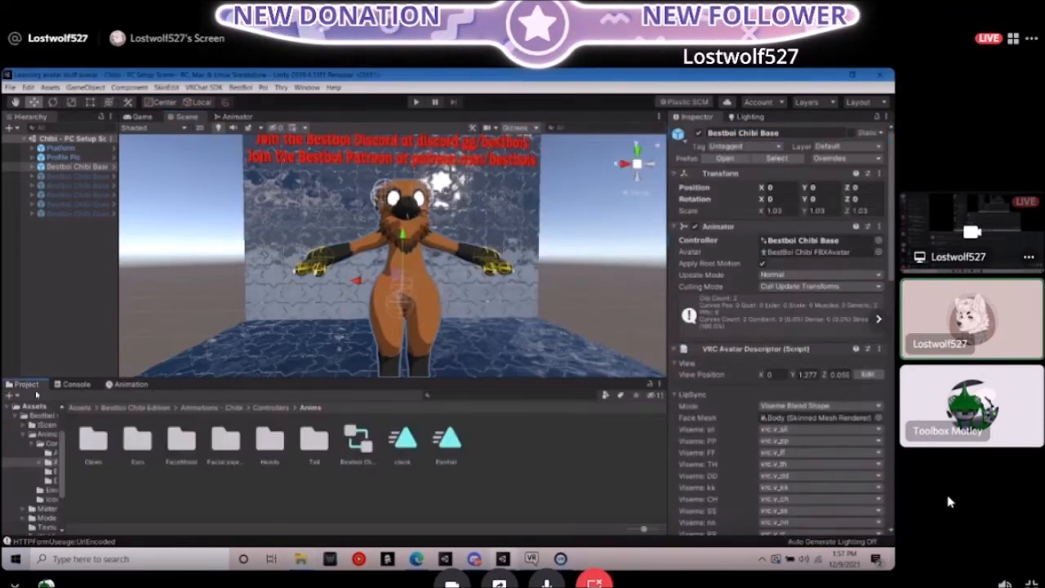
{"action": "left_click", "coordinate": [79, 406]}
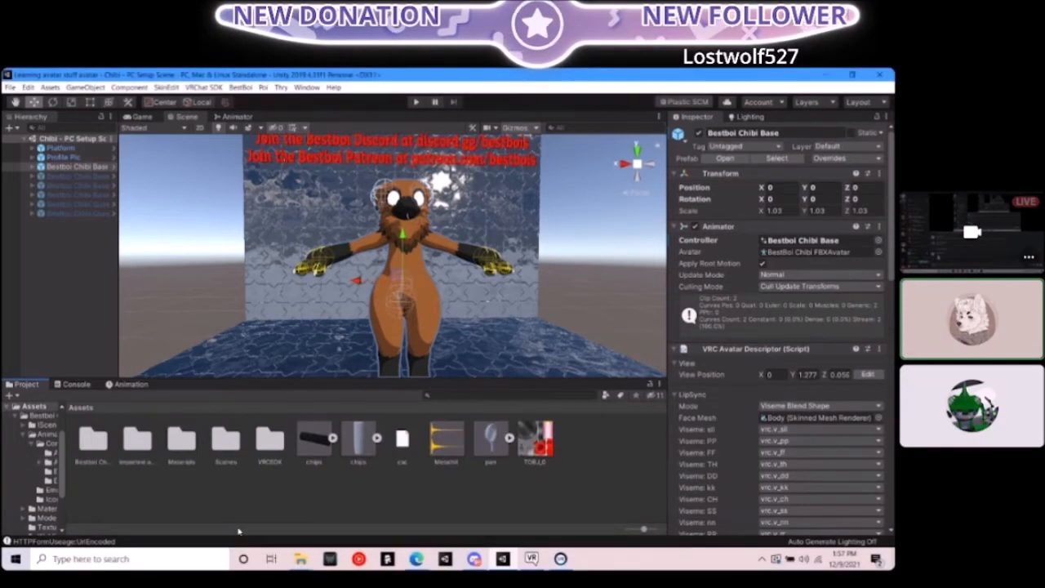
{"action": "mouse_move", "coordinate": [300, 558]}
{"action": "left_click", "coordinate": [363, 502]}
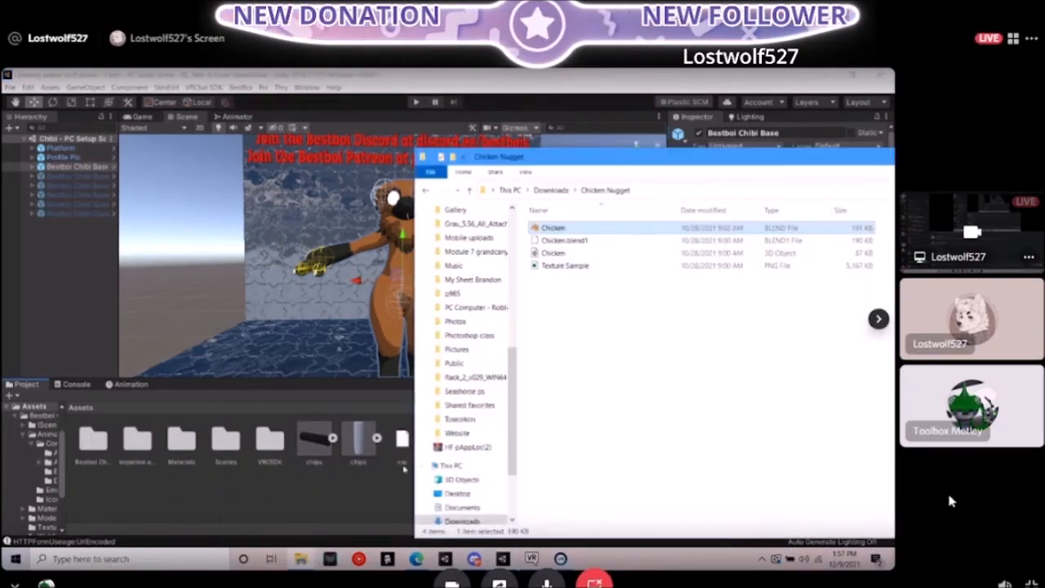
{"action": "left_click", "coordinate": [577, 253]}
{"action": "left_click", "coordinate": [576, 265], "text": "ctrl"}
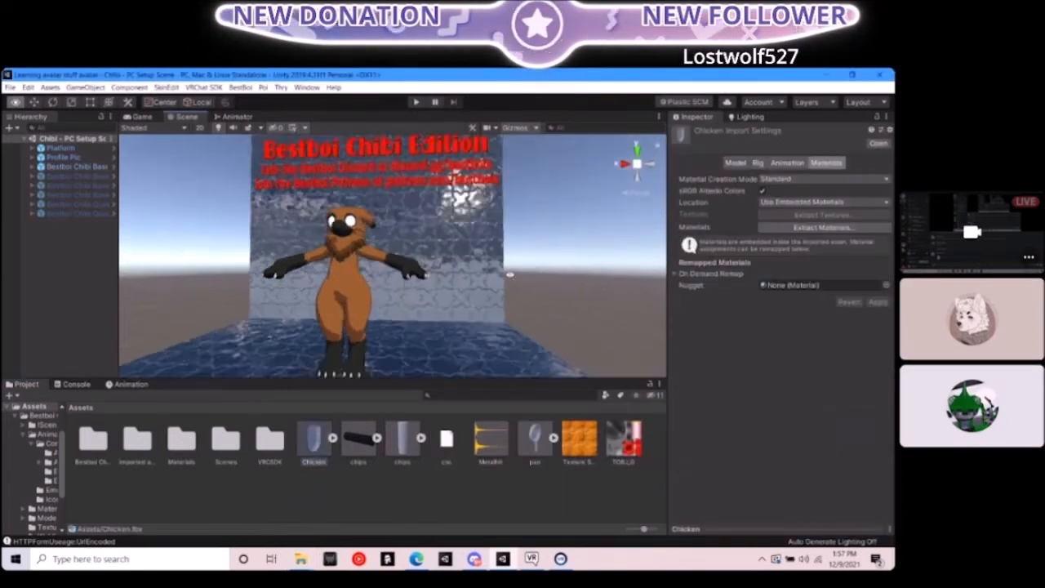
Add the Chicken2 model to the scene and delete the older Chicken model floating above the platform
{"action": "mouse_move", "coordinate": [953, 483]}
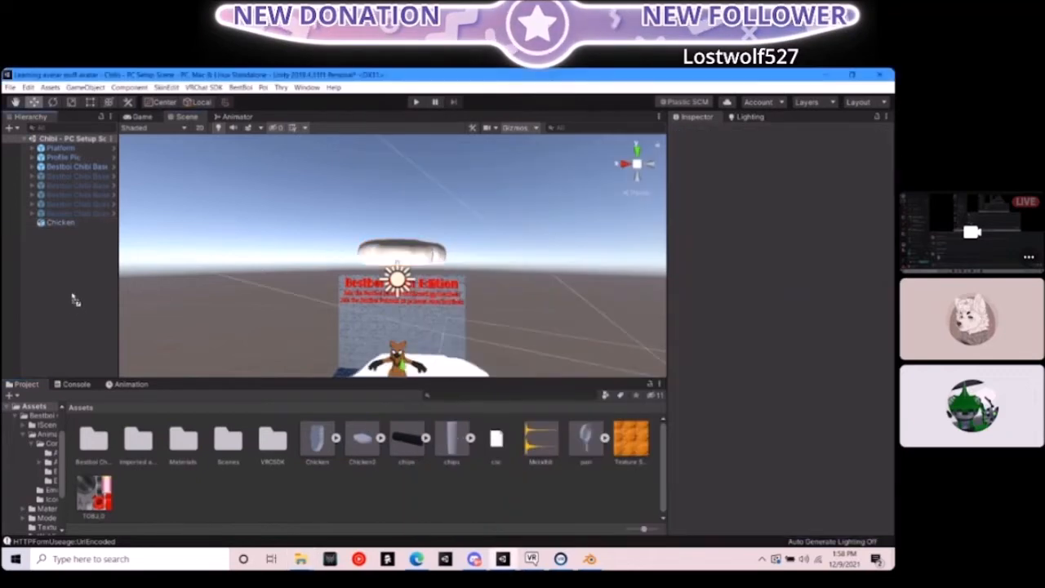
{"action": "right_click_drag", "start_coordinate": [304, 355], "coordinate": [294, 344]}
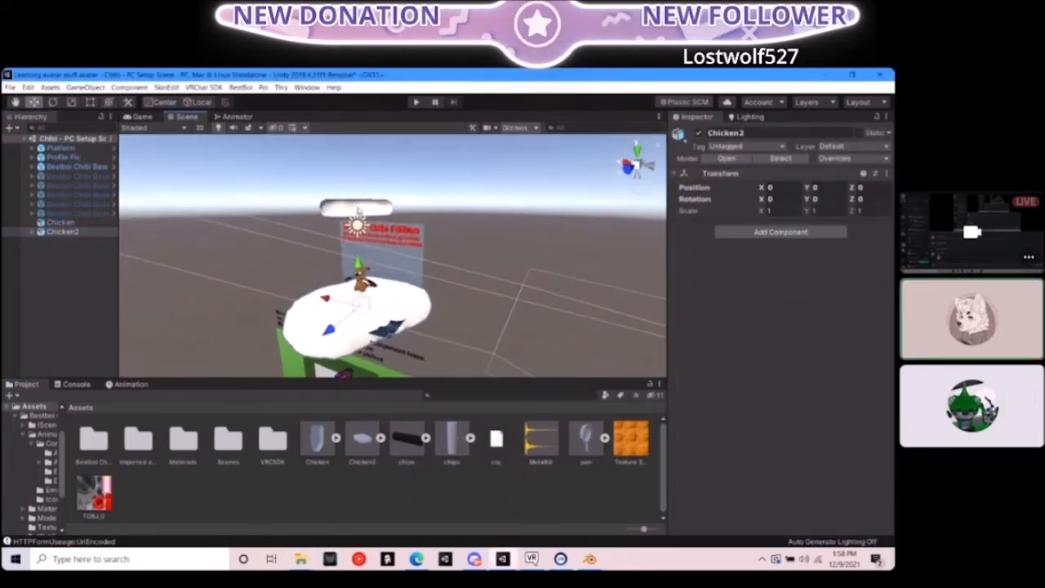
{"action": "left_click", "coordinate": [362, 207]}
{"action": "key", "text": "Delete"}
{"action": "right_click_drag", "start_coordinate": [361, 209], "coordinate": [368, 250]}
{"action": "scroll", "coordinate": [368, 250], "scroll_direction": "up", "scroll_amount": 5}
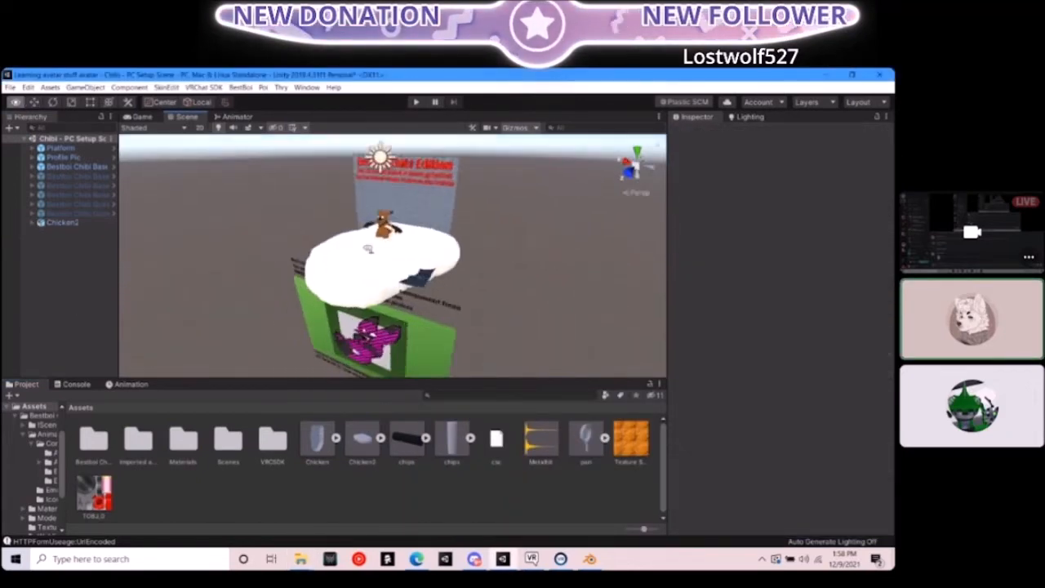
Apply the Texture Sample image to the Chicken2 model and scale the model down to about 0.47
{"action": "left_click", "coordinate": [637, 447]}
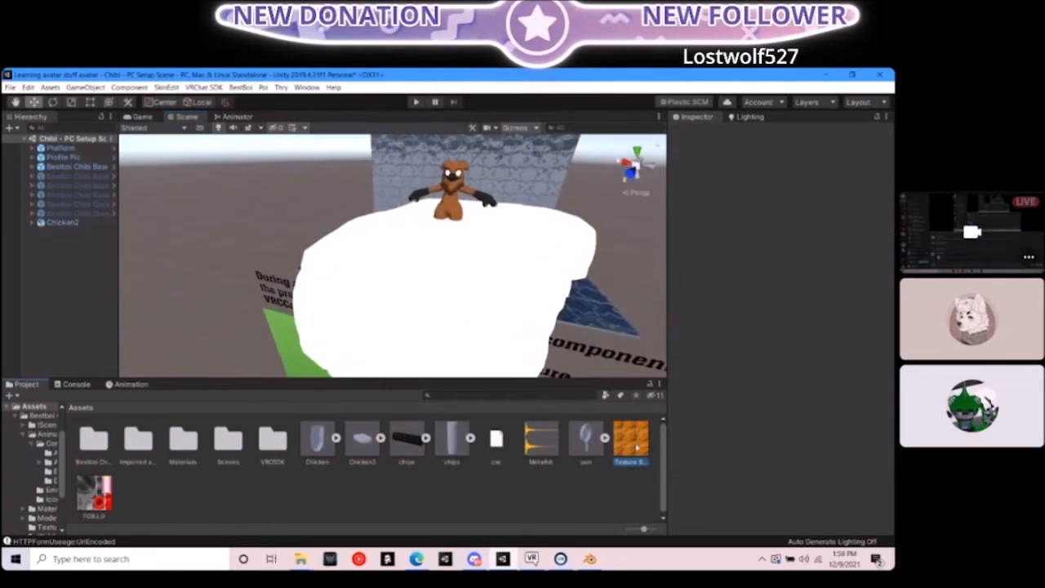
{"action": "left_click", "coordinate": [523, 294]}
{"action": "left_click_drag", "start_coordinate": [545, 304], "coordinate": [493, 300], "text": "alt"}
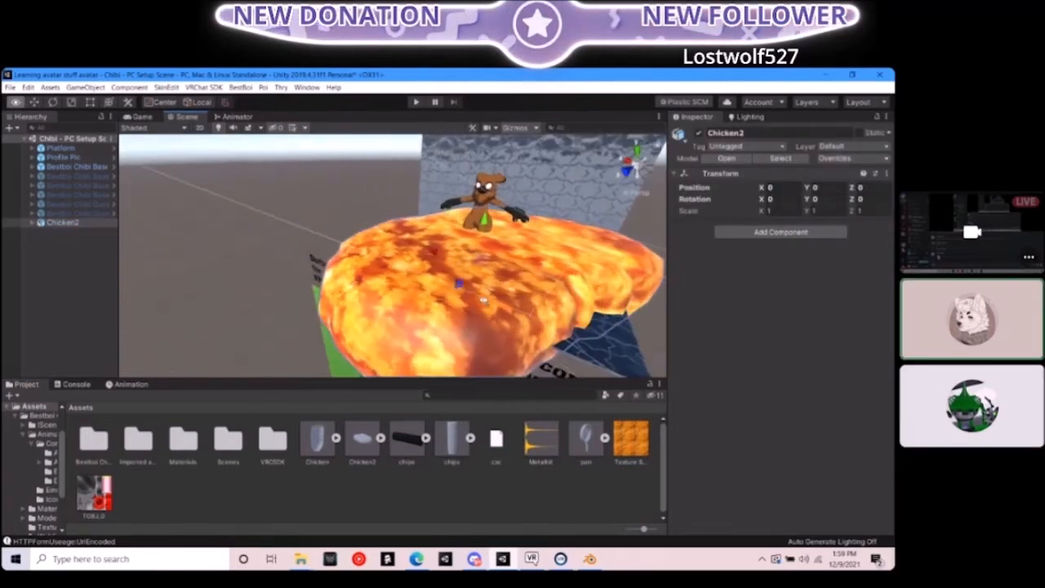
{"action": "key", "text": "r"}
{"action": "left_click_drag", "start_coordinate": [472, 264], "coordinate": [453, 268]}
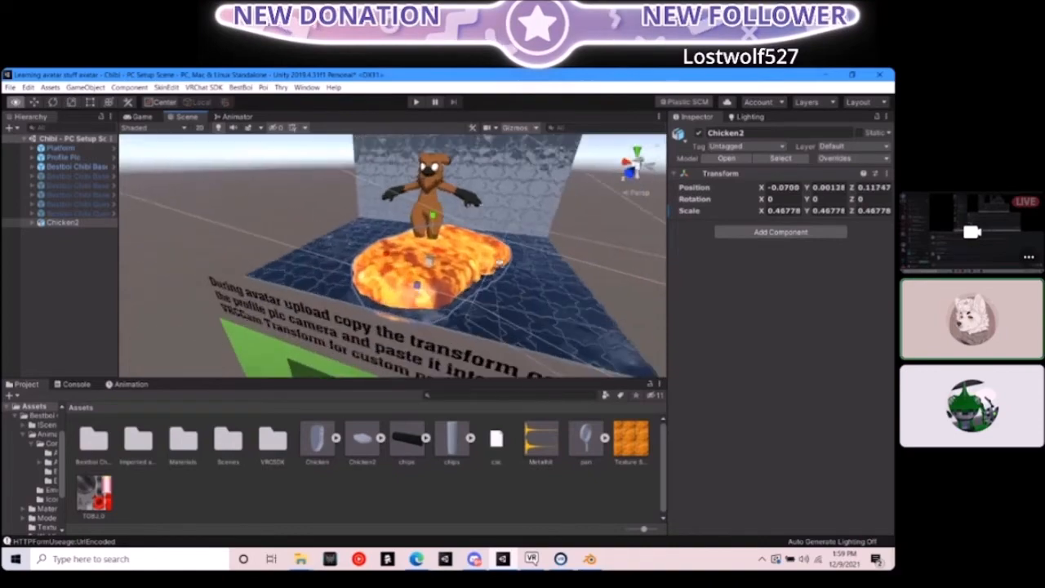
Set the Texture Sample material's smoothness to 0 and its metallic value to about 0.23
{"action": "scroll", "coordinate": [392, 261], "scroll_direction": "up", "scroll_amount": 5}
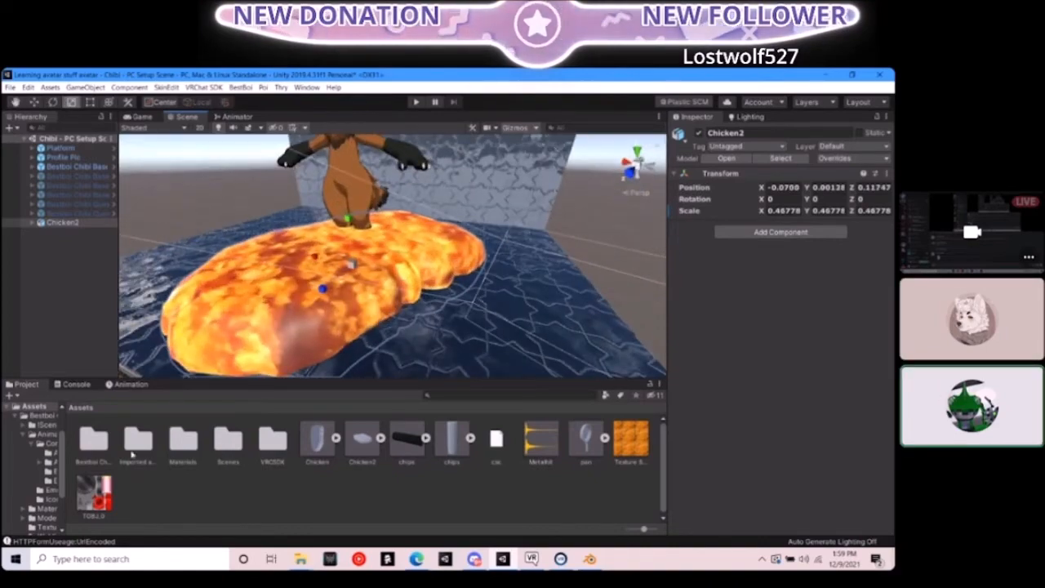
{"action": "double_click", "coordinate": [183, 440]}
{"action": "left_click", "coordinate": [93, 438]}
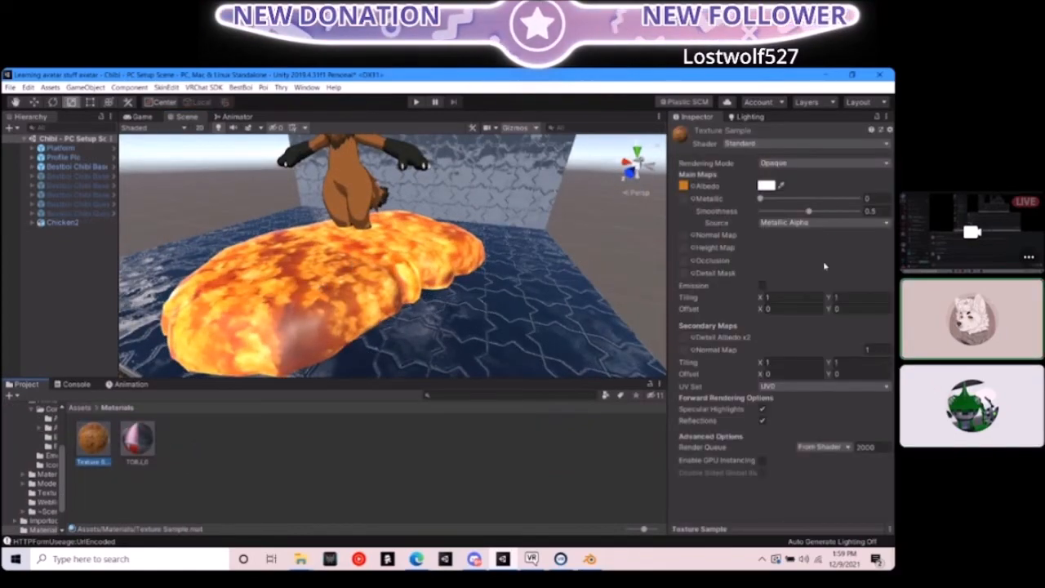
{"action": "left_click_drag", "start_coordinate": [808, 210], "coordinate": [755, 212]}
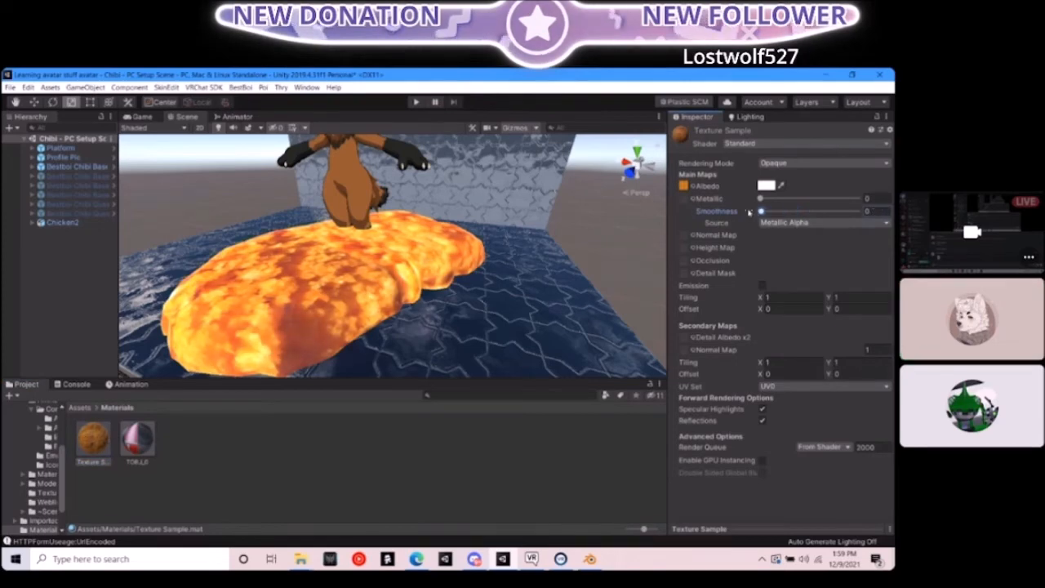
Raise the Chicken2 model to the avatar's torso and scale it down to about 0.12
{"action": "scroll", "coordinate": [425, 269], "scroll_direction": "down", "scroll_amount": 4}
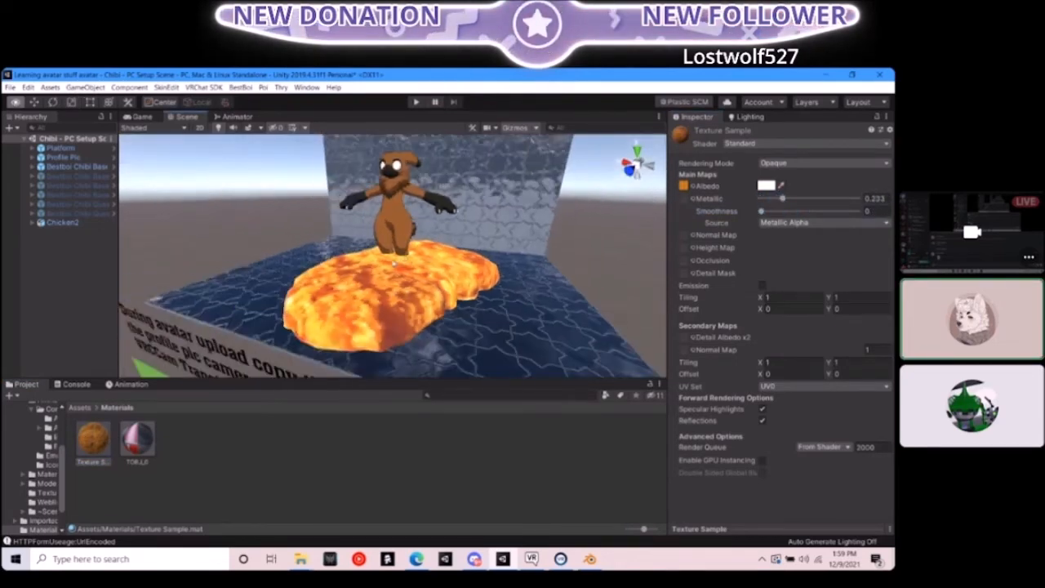
{"action": "left_click", "coordinate": [404, 300]}
{"action": "key", "text": "w"}
{"action": "left_click_drag", "start_coordinate": [418, 298], "coordinate": [351, 220]}
{"action": "key", "text": "e"}
{"action": "key", "text": "r"}
Try to delete the Camera object contained in the Chicken2 prefab instance
{"action": "left_click", "coordinate": [351, 220]}
{"action": "key", "text": "Delete"}
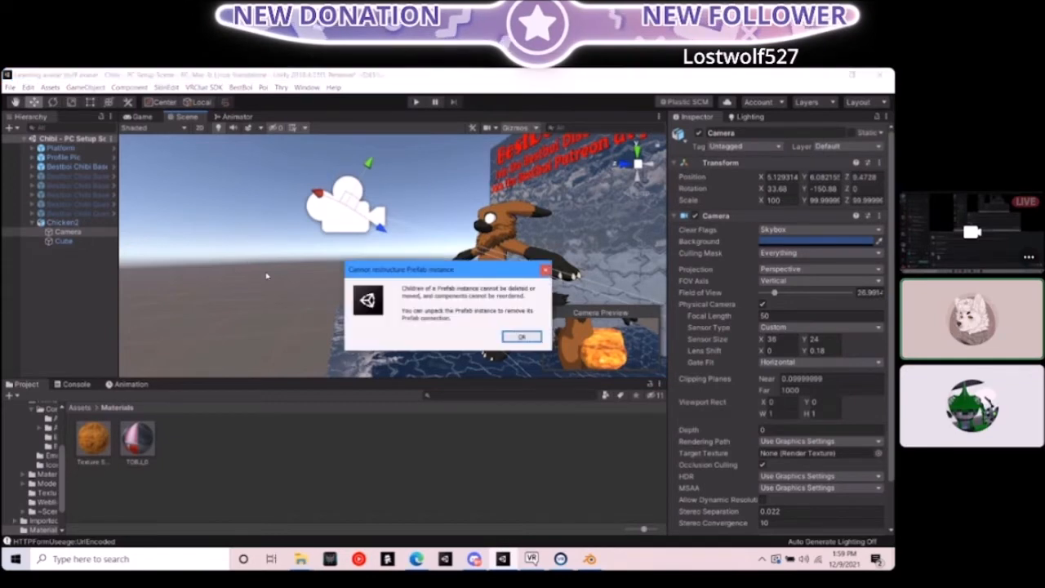
{"action": "left_click", "coordinate": [523, 337]}
Unpack the Chicken2 prefab and delete the Camera object inside it
{"action": "left_click", "coordinate": [57, 222]}
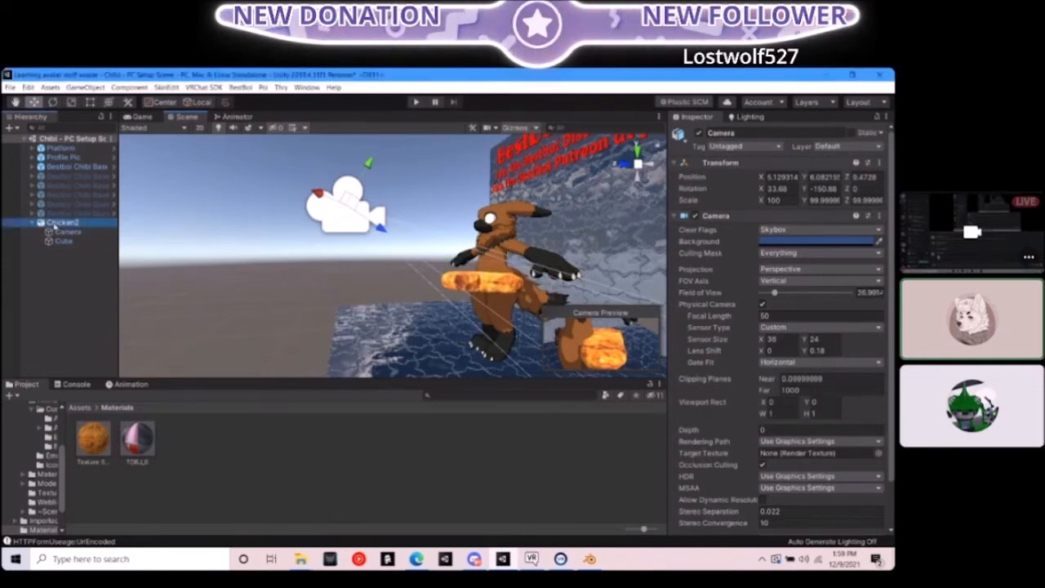
{"action": "right_click", "coordinate": [54, 222]}
{"action": "left_click", "coordinate": [113, 337]}
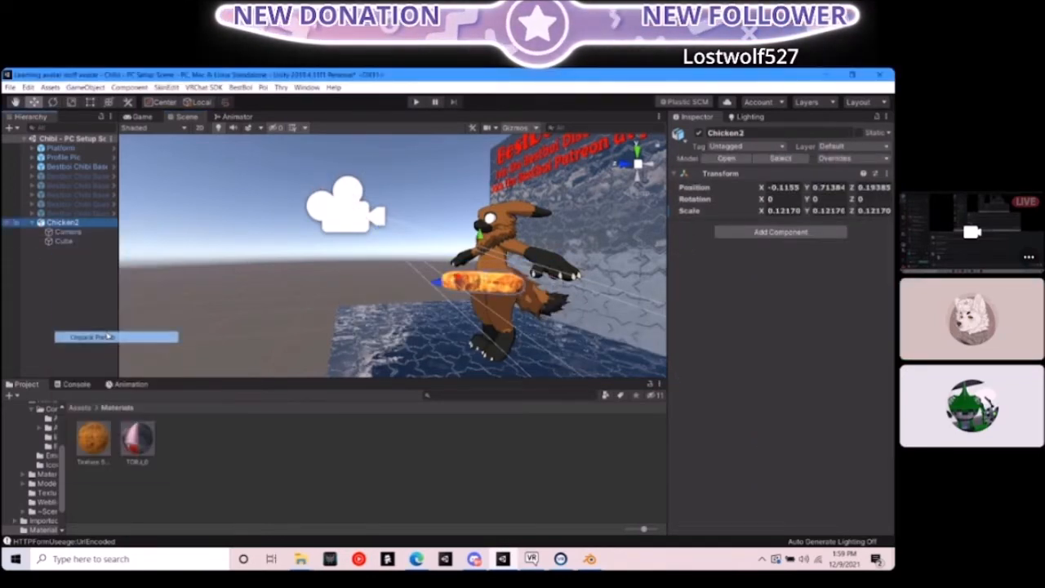
{"action": "left_click", "coordinate": [352, 214]}
{"action": "left_click", "coordinate": [353, 215]}
{"action": "left_click_drag", "start_coordinate": [352, 215], "coordinate": [408, 222], "text": "alt"}
Scale the Cube mesh under Chicken2 to about 48 and move it over to the avatar's hand
{"action": "double_click", "coordinate": [64, 231]}
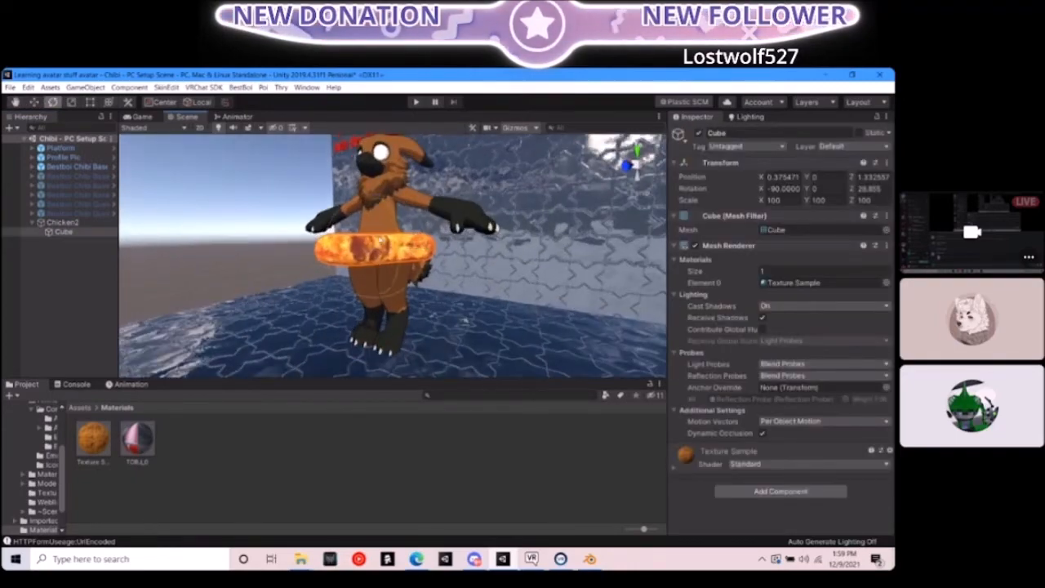
{"action": "key", "text": "w"}
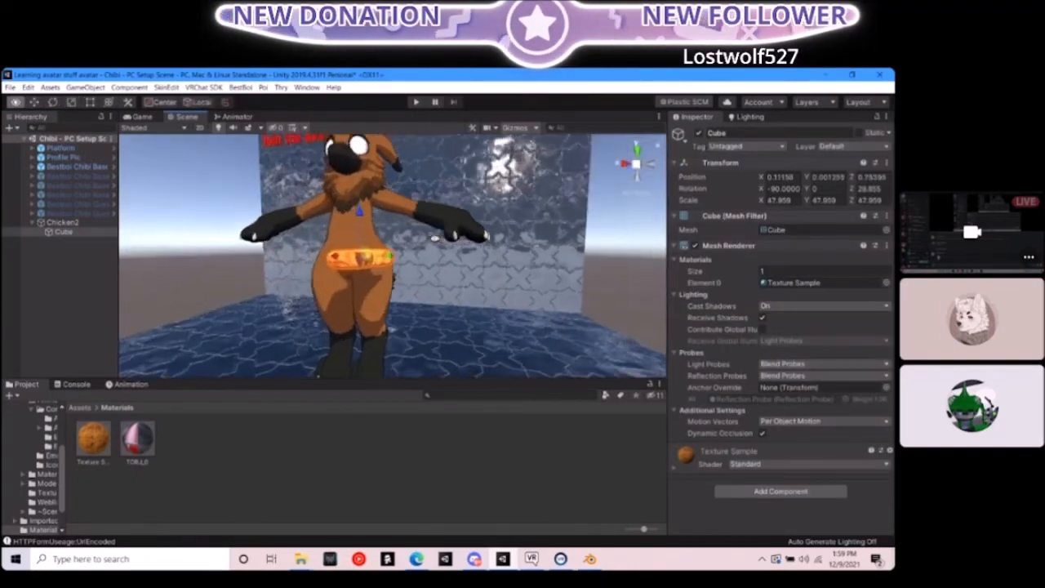
{"action": "left_click_drag", "start_coordinate": [446, 254], "coordinate": [448, 324]}
Rotate the nugget's Cube mesh to about -60.8, 89.2, -90 and shift it under the avatar's palm
{"action": "key", "text": "e"}
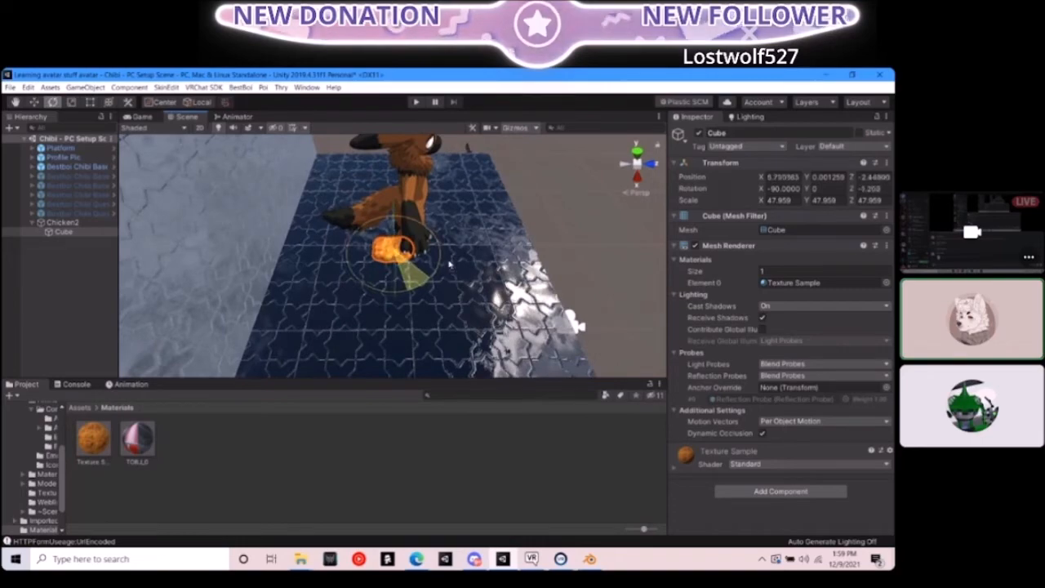
{"action": "left_click_drag", "start_coordinate": [448, 324], "coordinate": [506, 244], "text": "alt"}
{"action": "scroll", "coordinate": [392, 213], "scroll_direction": "up", "scroll_amount": 5}
{"action": "left_click_drag", "start_coordinate": [426, 227], "coordinate": [414, 268], "text": "alt"}
{"action": "left_click_drag", "start_coordinate": [416, 312], "coordinate": [373, 347], "text": "alt"}
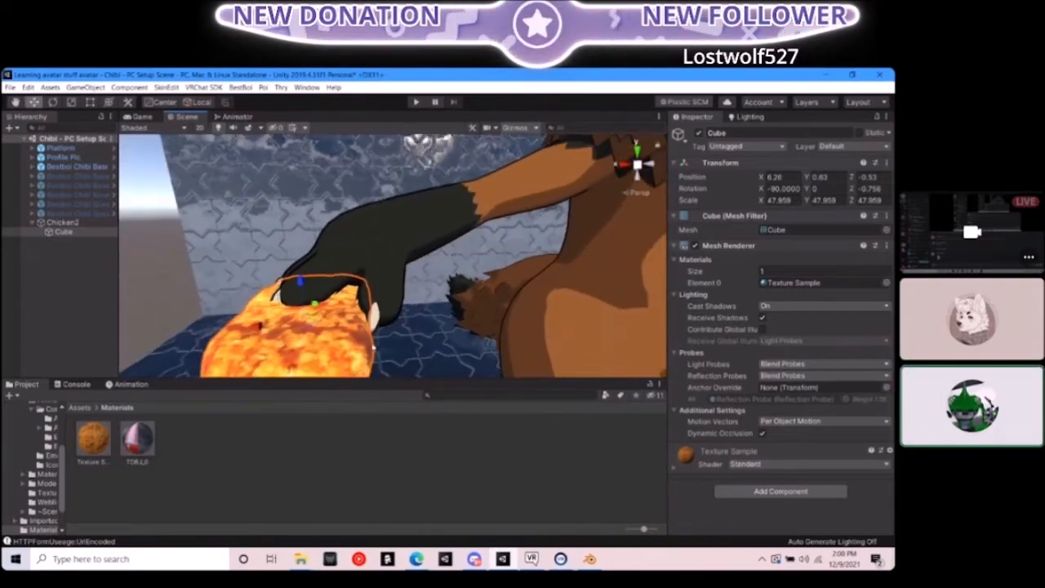
{"action": "left_click_drag", "start_coordinate": [260, 328], "coordinate": [292, 324]}
{"action": "mouse_move", "coordinate": [375, 285]}
{"action": "left_mouse_down"}
{"action": "mouse_move", "coordinate": [347, 281]}
{"action": "mouse_move", "coordinate": [392, 287]}
{"action": "left_mouse_up"}
Fine-tune the nugget's placement in the avatar's hand to position 5.44, 0.75, -0.77
{"action": "key", "text": "w"}
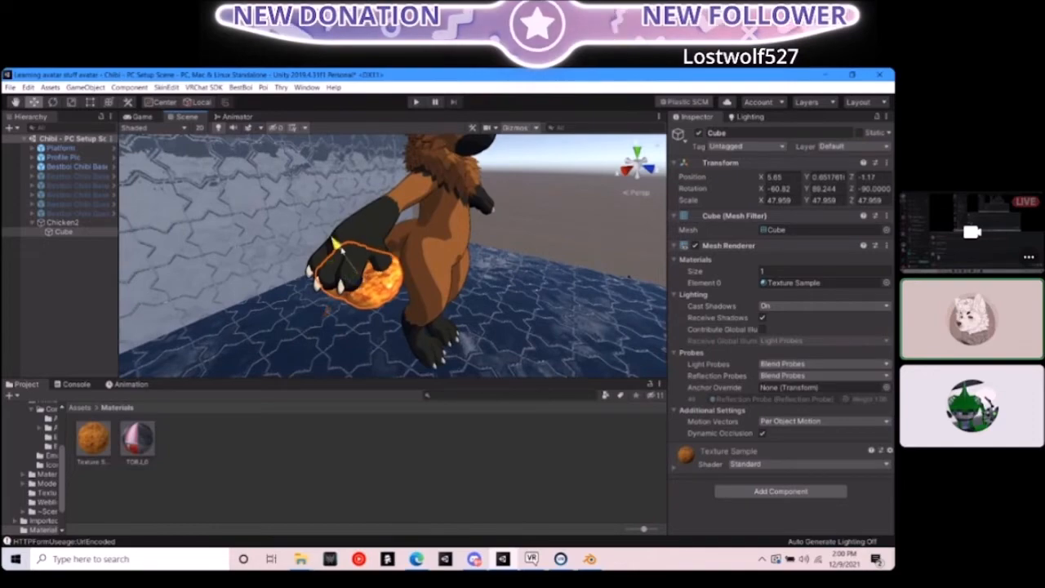
{"action": "left_click_drag", "start_coordinate": [371, 327], "coordinate": [408, 307], "text": "alt"}
{"action": "left_click_drag", "start_coordinate": [355, 262], "coordinate": [375, 265]}
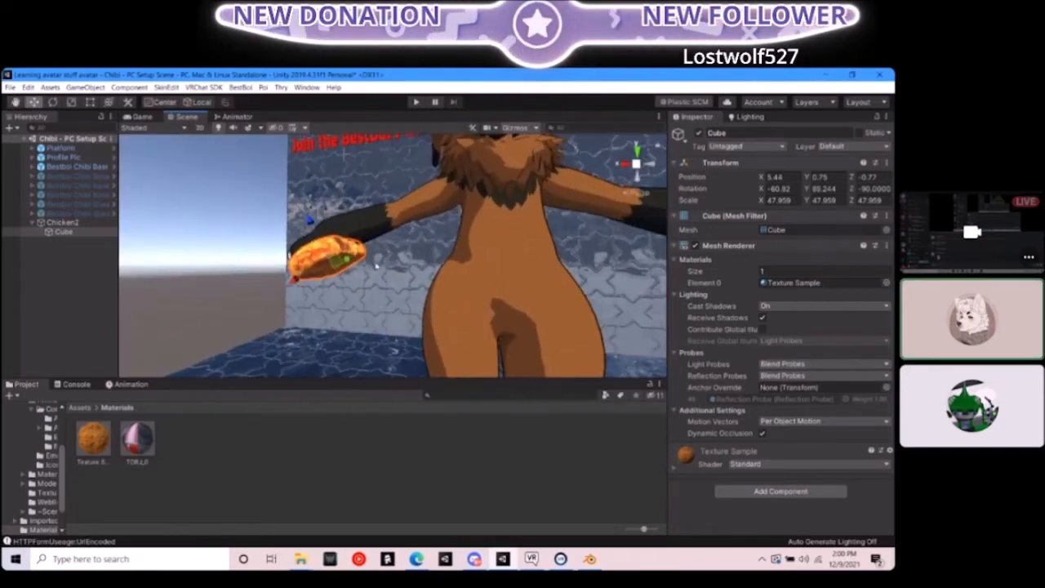
Make Chicken2 a child of the Bestboi Chibi Base avatar, alongside its Armature, Body and Fluff objects
{"action": "left_click", "coordinate": [32, 223]}
{"action": "left_click", "coordinate": [72, 167]}
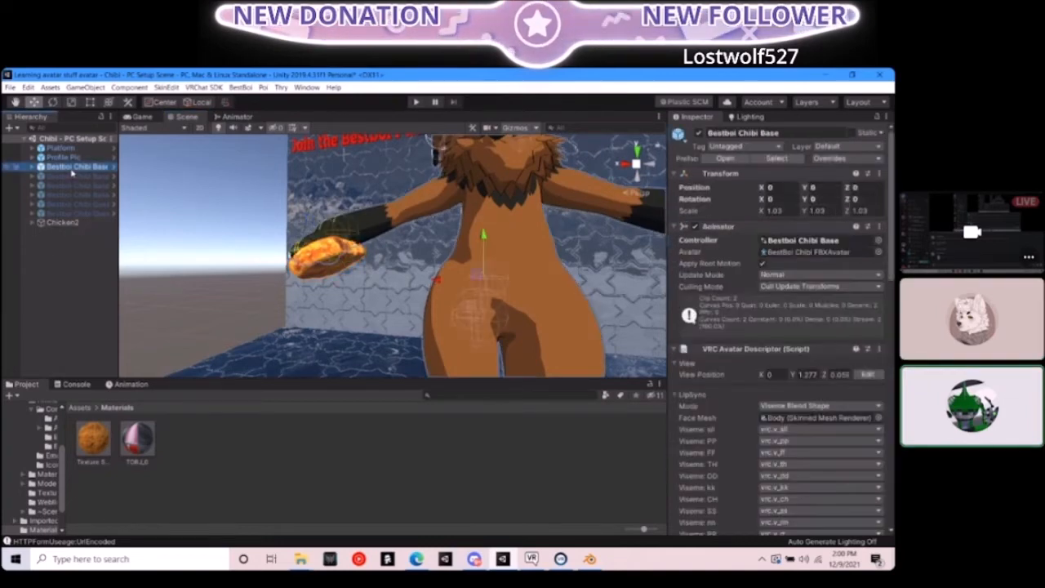
{"action": "middle_click_drag", "start_coordinate": [287, 258], "coordinate": [246, 250]}
{"action": "left_click", "coordinate": [31, 166]}
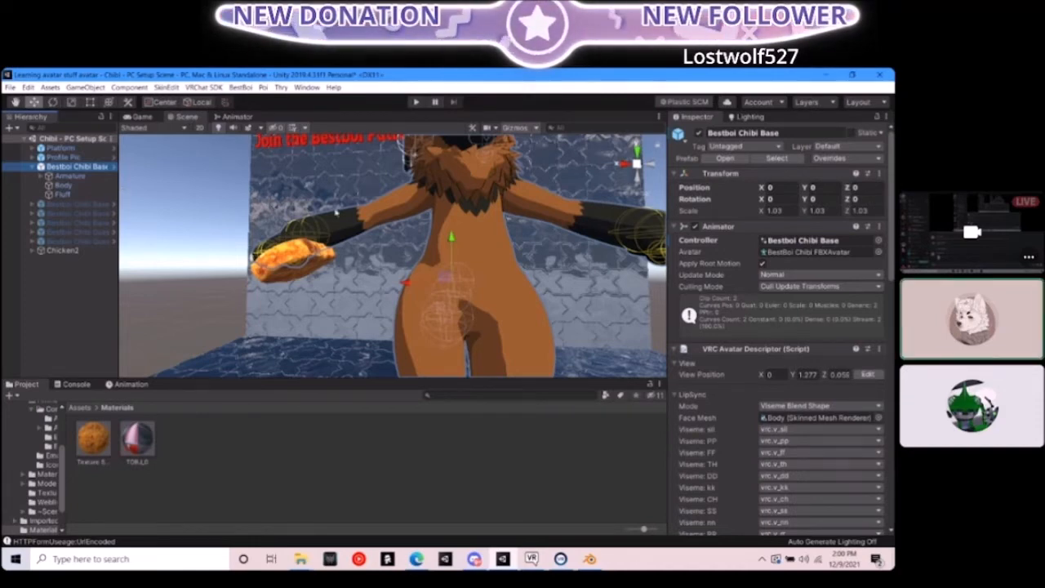
{"action": "left_click", "coordinate": [59, 252]}
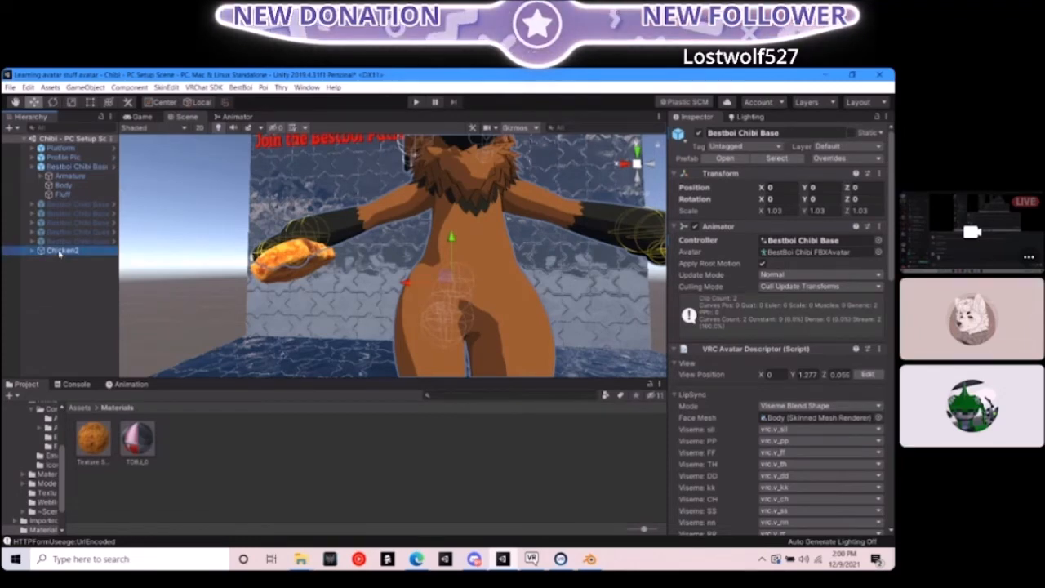
{"action": "left_click", "coordinate": [63, 167]}
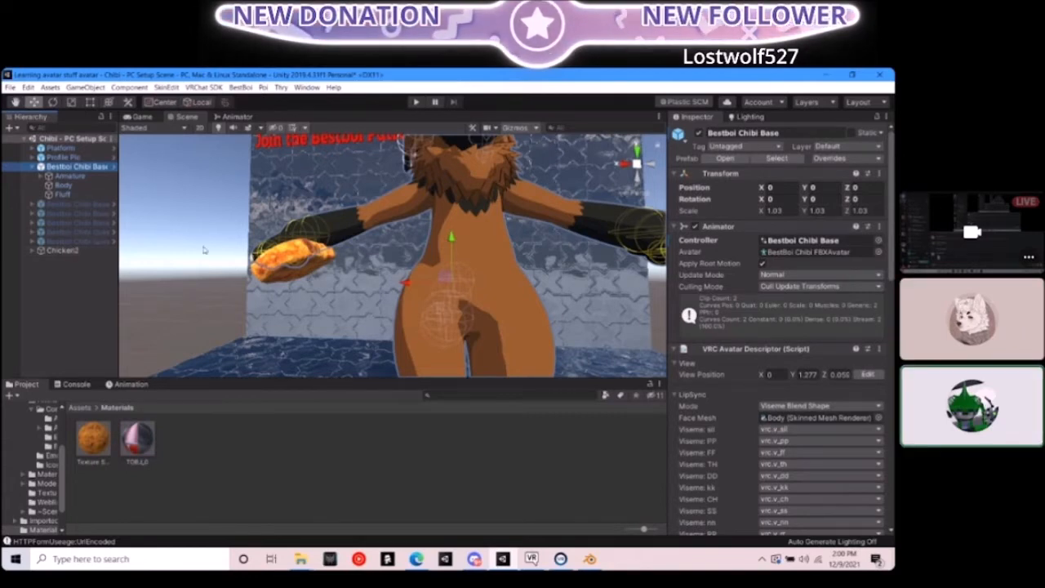
{"action": "scroll", "coordinate": [204, 249], "scroll_direction": "up", "scroll_amount": 5}
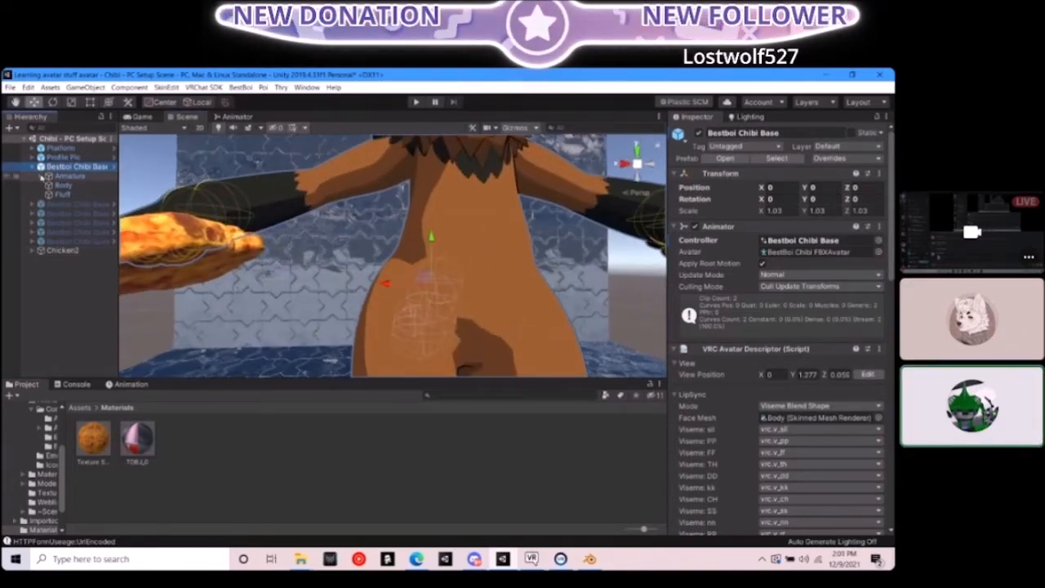
{"action": "left_click", "coordinate": [42, 176]}
{"action": "left_click", "coordinate": [62, 258]}
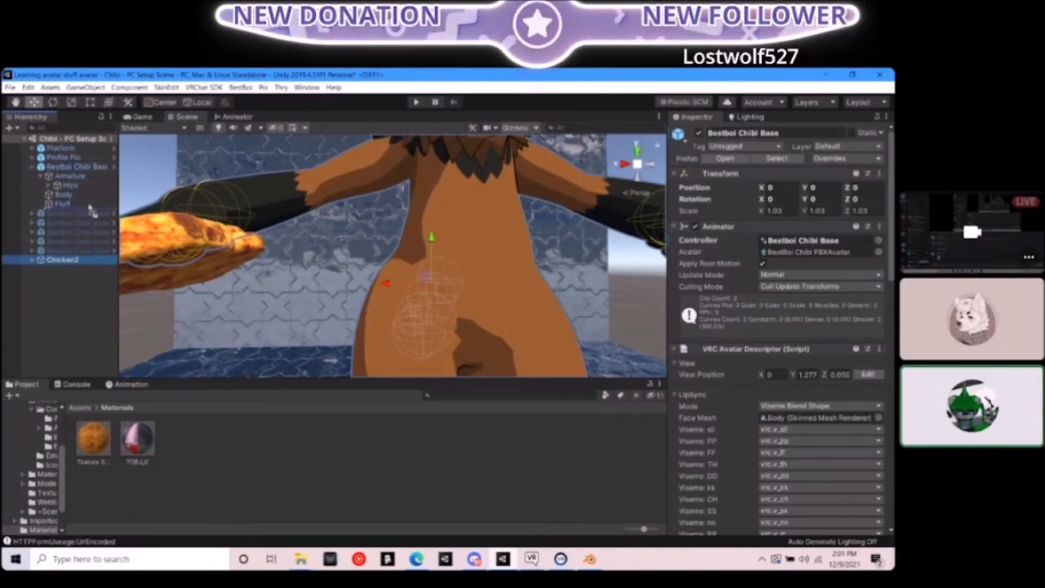
{"action": "left_click_drag", "start_coordinate": [68, 172], "coordinate": [70, 175]}
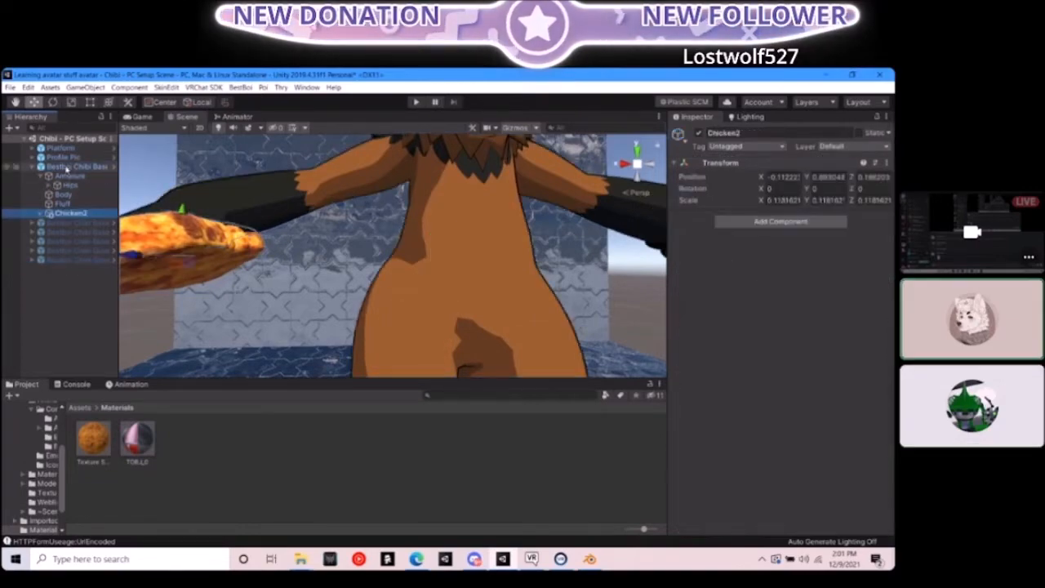
Add a Parent Constraint component to Chicken2 and give it one empty source entry
{"action": "scroll", "coordinate": [392, 255], "scroll_direction": "down", "scroll_amount": 5}
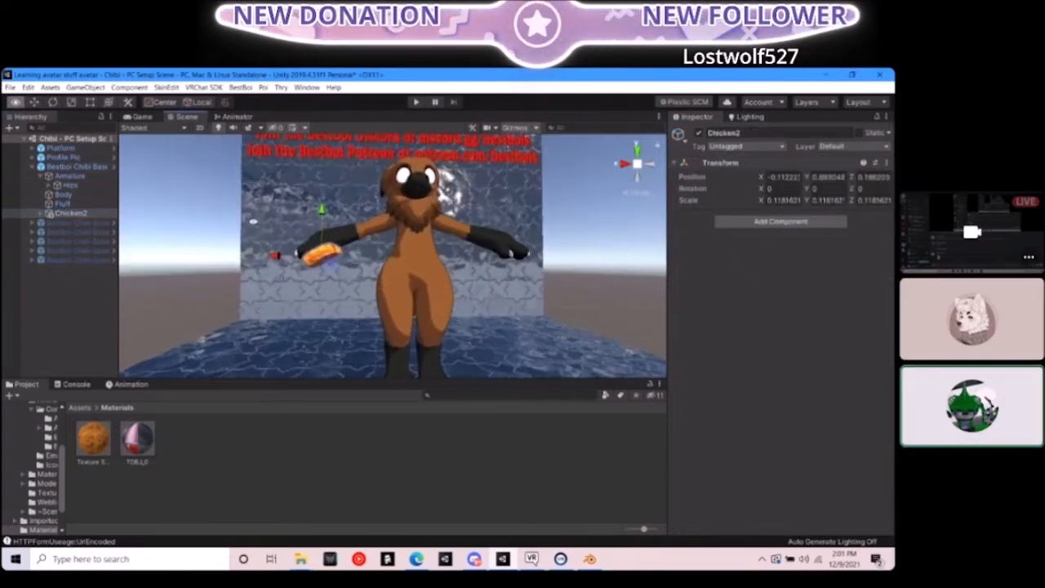
{"action": "left_click", "coordinate": [765, 221]}
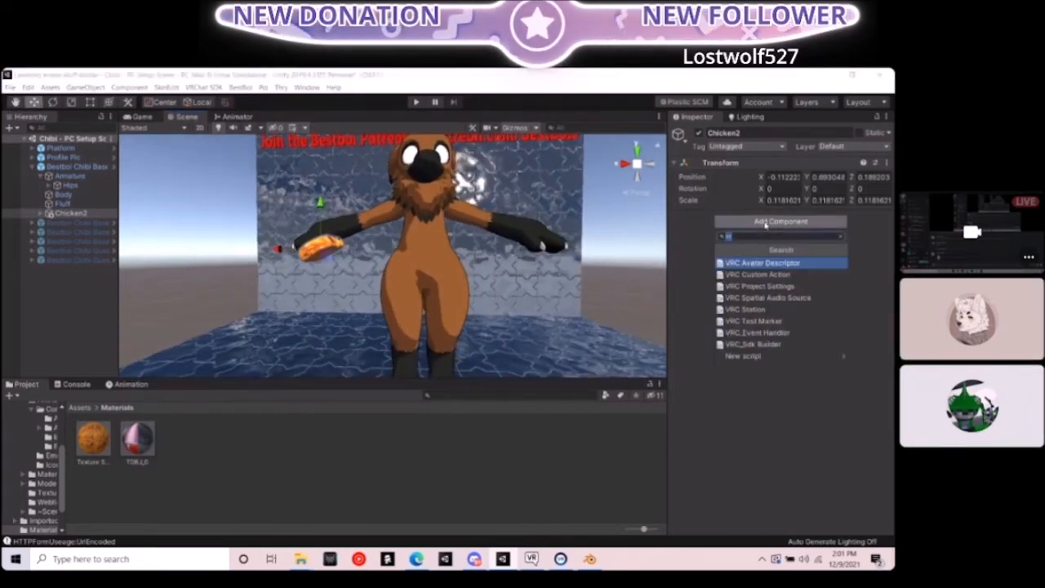
{"action": "type", "text": "parent"}
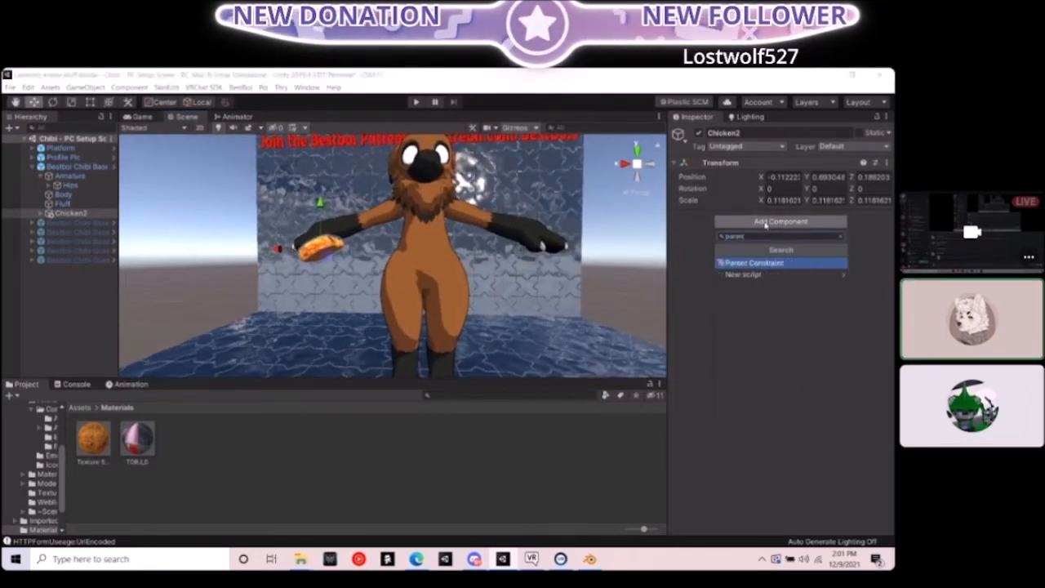
{"action": "left_click", "coordinate": [774, 263]}
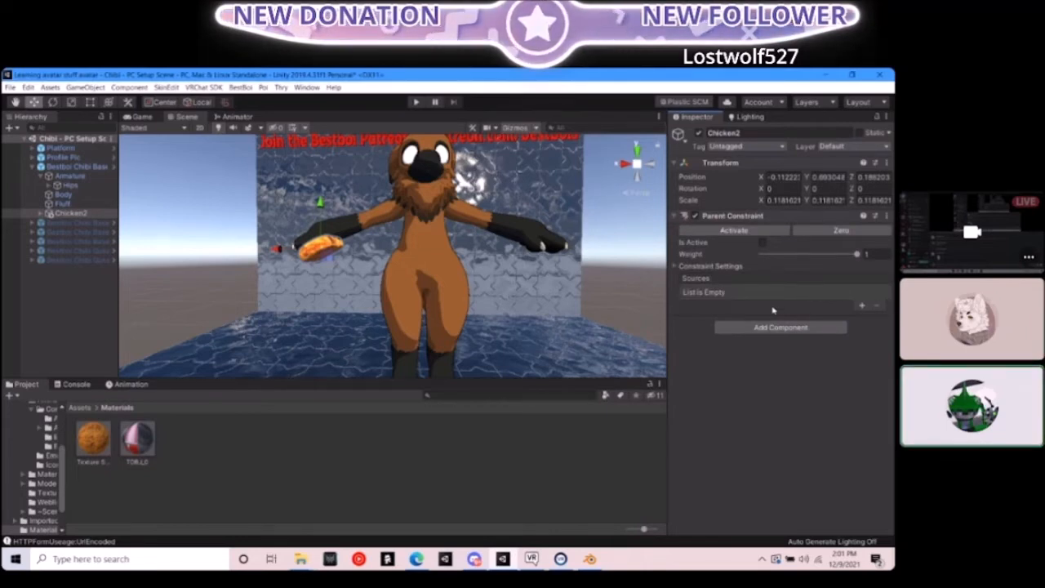
{"action": "left_click", "coordinate": [861, 305]}
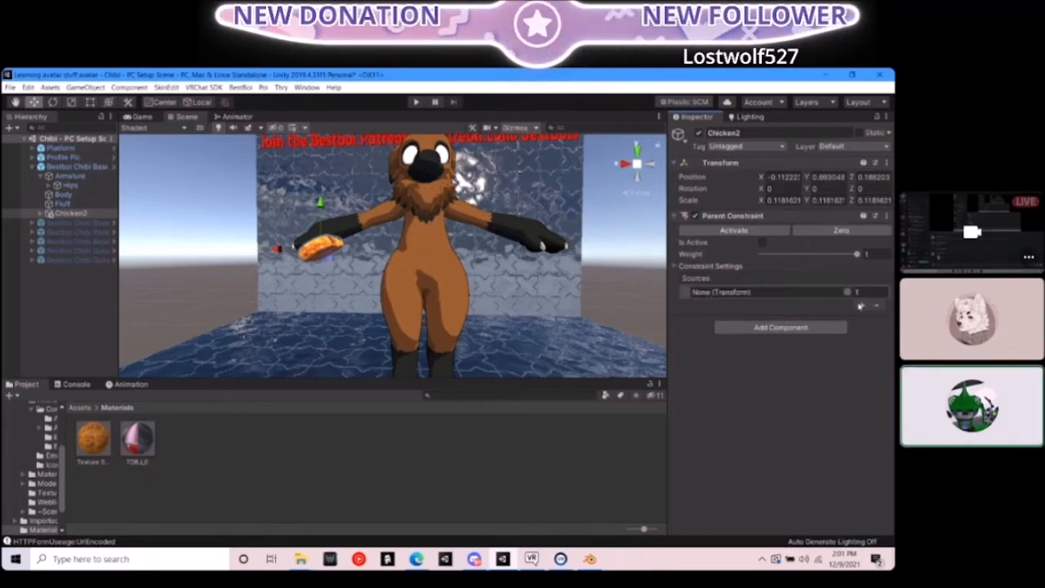
Assign the avatar's R Hand bone from the armature as the source of Chicken2's Parent Constraint
{"action": "left_click", "coordinate": [848, 291]}
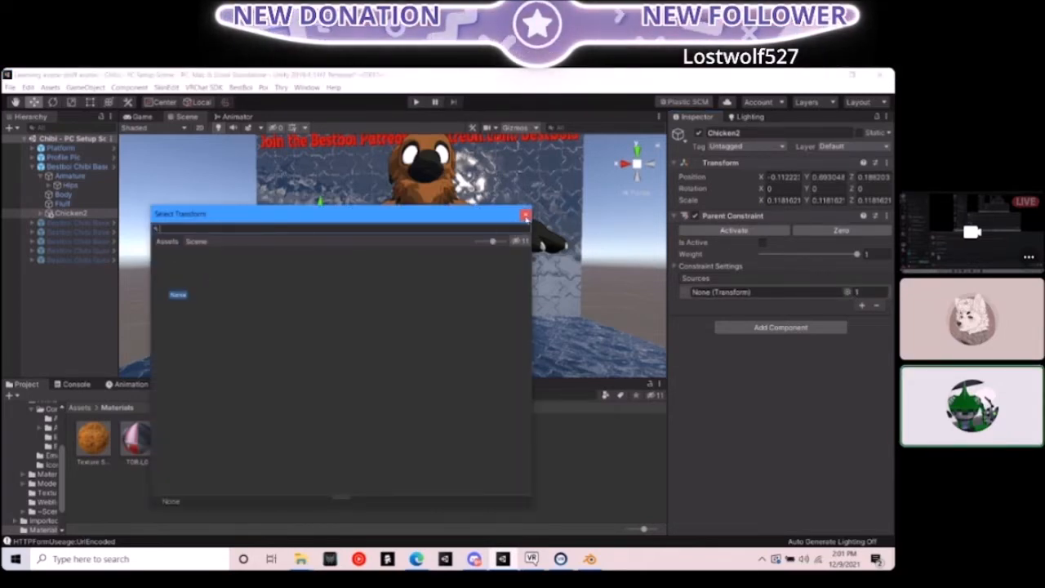
{"action": "left_click", "coordinate": [525, 216]}
{"action": "left_click", "coordinate": [48, 185]}
{"action": "left_click", "coordinate": [52, 214]}
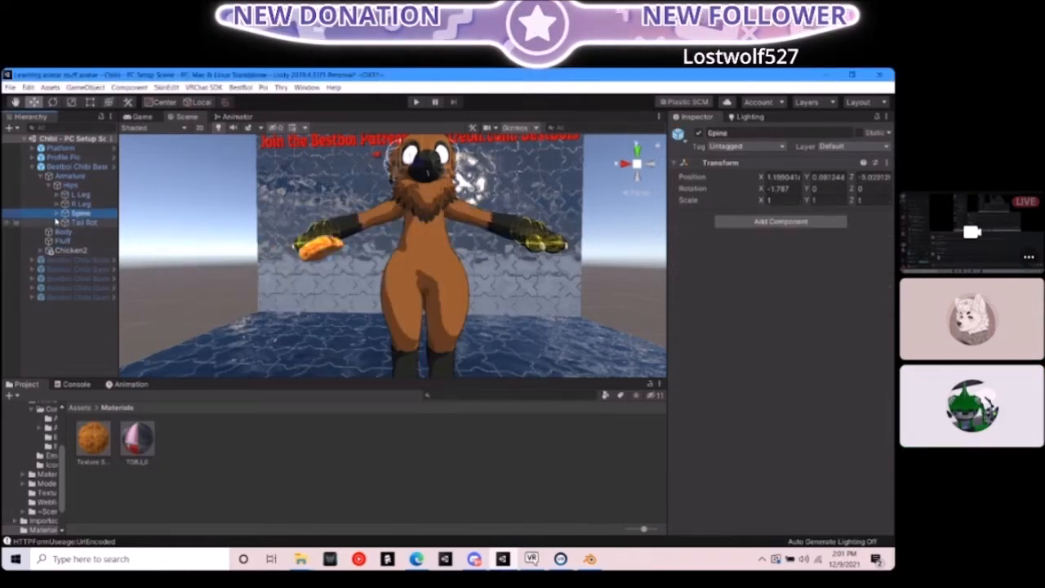
{"action": "left_click", "coordinate": [57, 214]}
{"action": "left_click", "coordinate": [65, 223]}
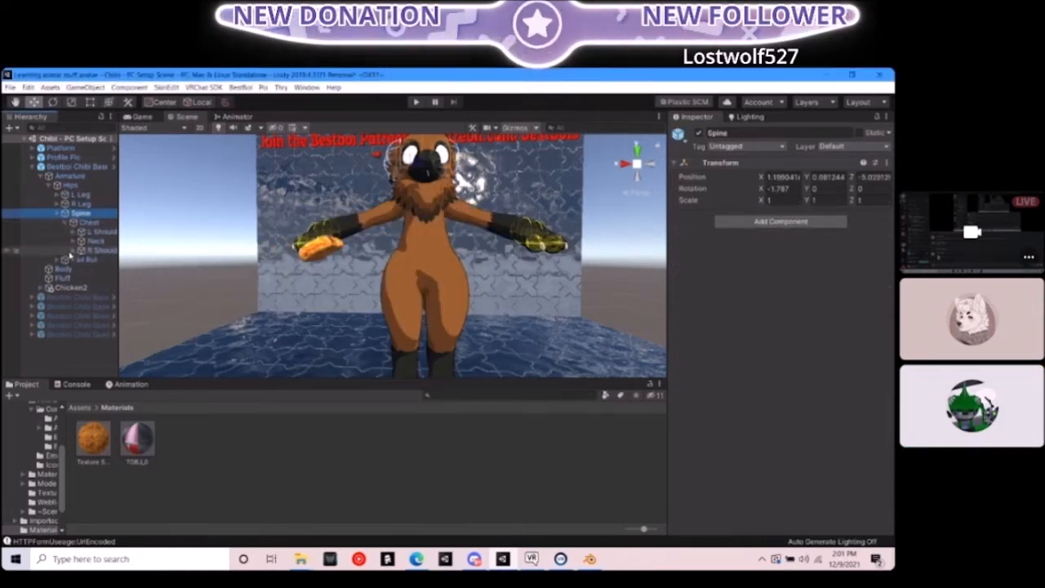
{"action": "left_click", "coordinate": [71, 249], "text": "alt"}
{"action": "left_click", "coordinate": [110, 278]}
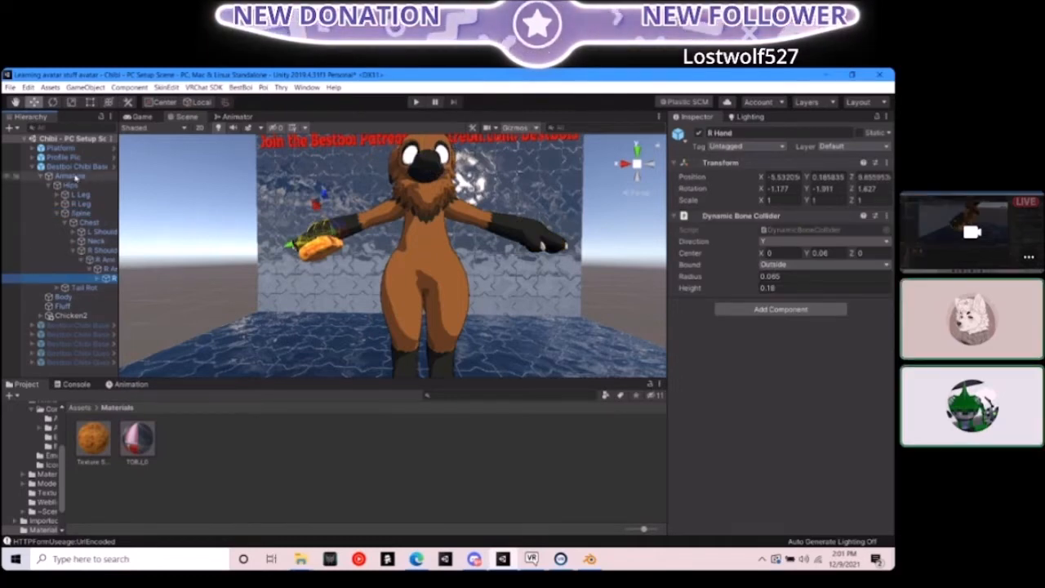
{"action": "left_click", "coordinate": [82, 165]}
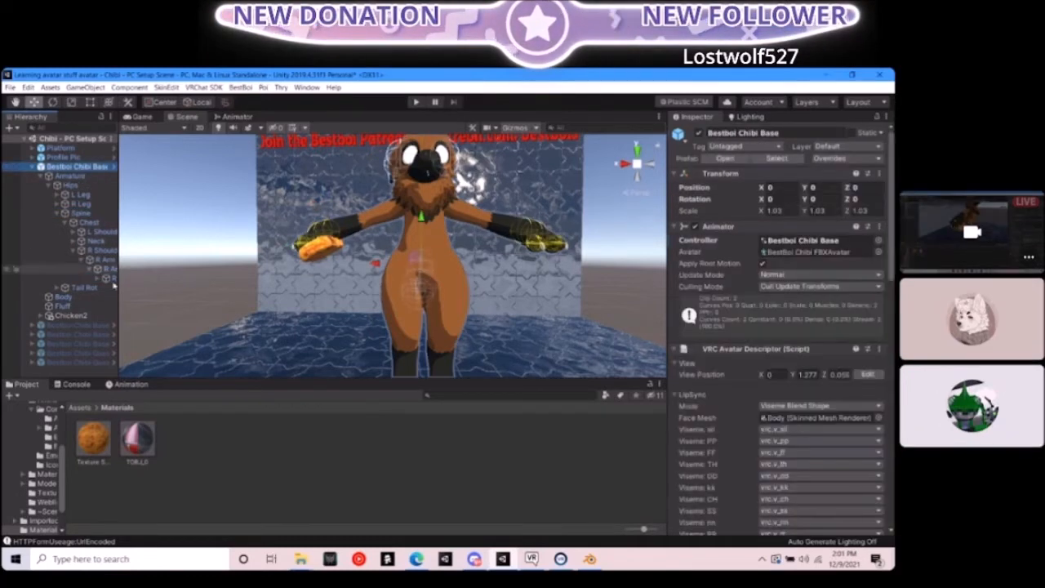
{"action": "left_click", "coordinate": [72, 315]}
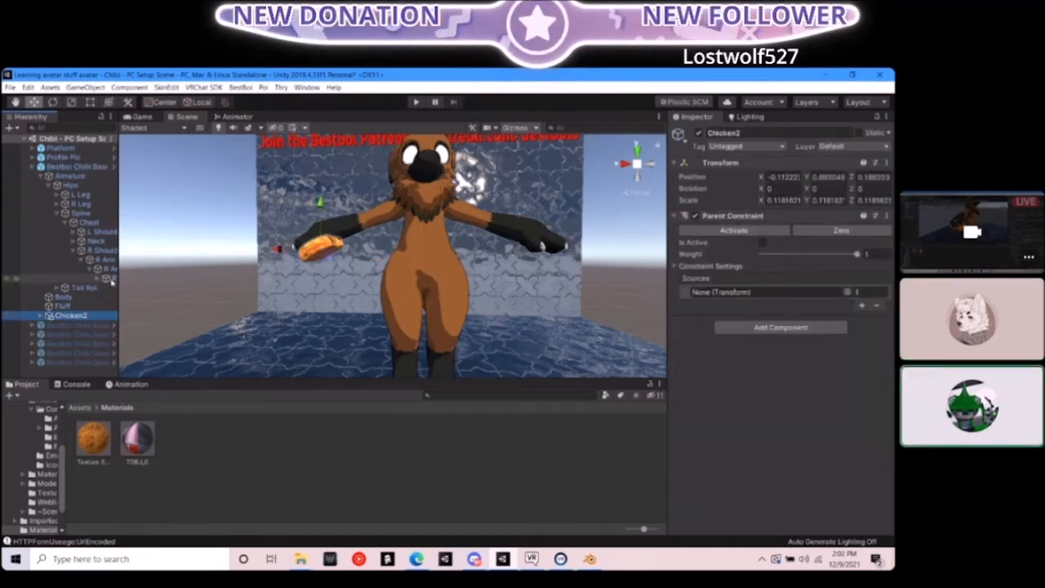
{"action": "left_click_drag", "start_coordinate": [111, 281], "coordinate": [194, 281]}
{"action": "left_click_drag", "start_coordinate": [766, 300], "coordinate": [771, 299]}
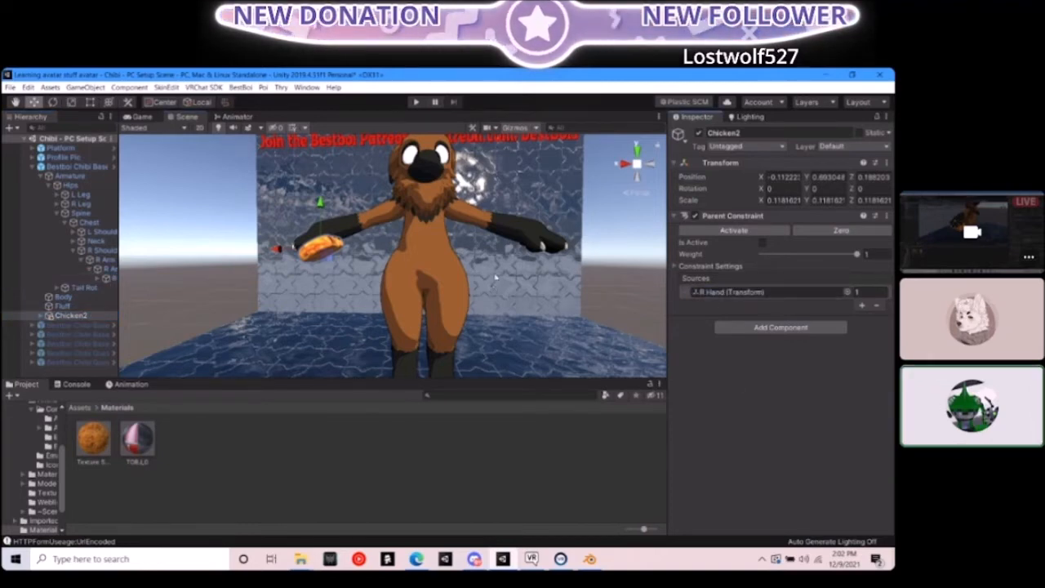
Make Chicken2's Parent Constraint active, then check the nugget around the hand and the constraint settings
{"action": "scroll", "coordinate": [495, 278], "scroll_direction": "up", "scroll_amount": 5}
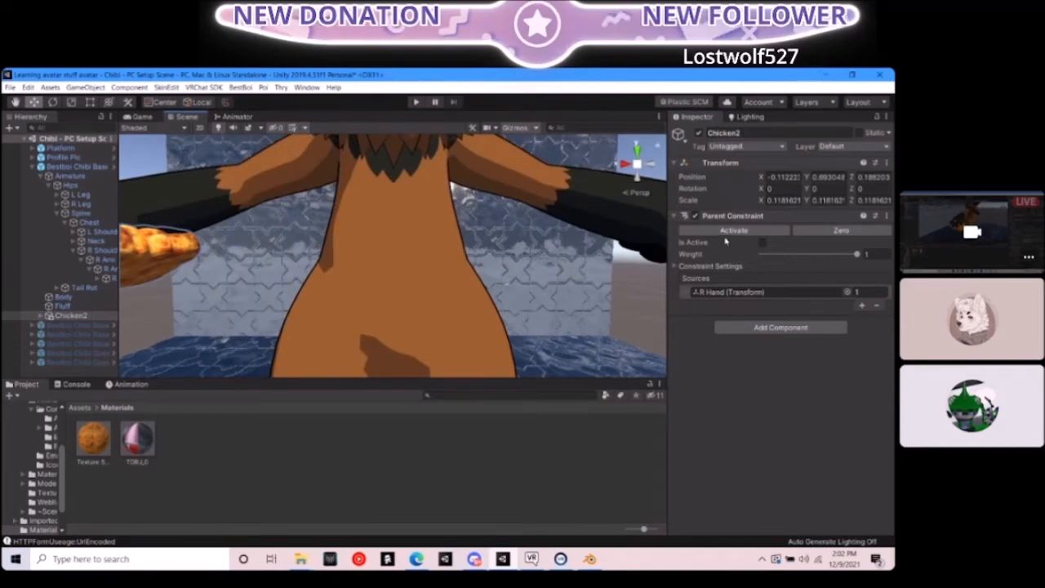
{"action": "left_click", "coordinate": [762, 243]}
{"action": "scroll", "coordinate": [391, 253], "scroll_direction": "down", "scroll_amount": 5}
{"action": "scroll", "coordinate": [391, 253], "scroll_direction": "up", "scroll_amount": 5}
{"action": "left_click_drag", "start_coordinate": [204, 245], "coordinate": [571, 274], "text": "alt"}
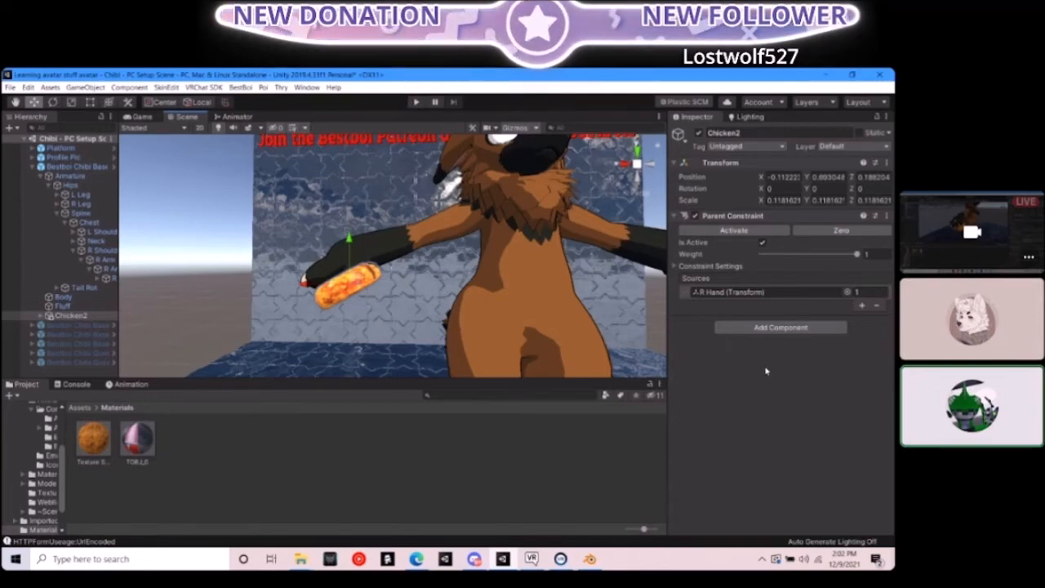
{"action": "left_click_drag", "start_coordinate": [582, 319], "coordinate": [459, 270], "text": "alt"}
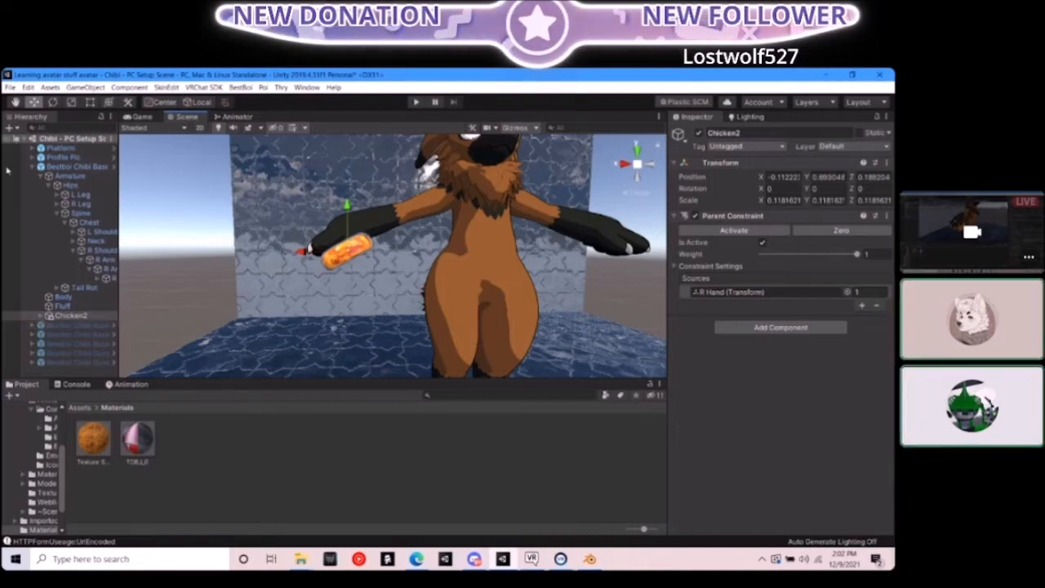
{"action": "right_click_drag", "start_coordinate": [372, 299], "coordinate": [630, 270]}
{"action": "left_click_drag", "start_coordinate": [630, 270], "coordinate": [500, 316], "text": "alt"}
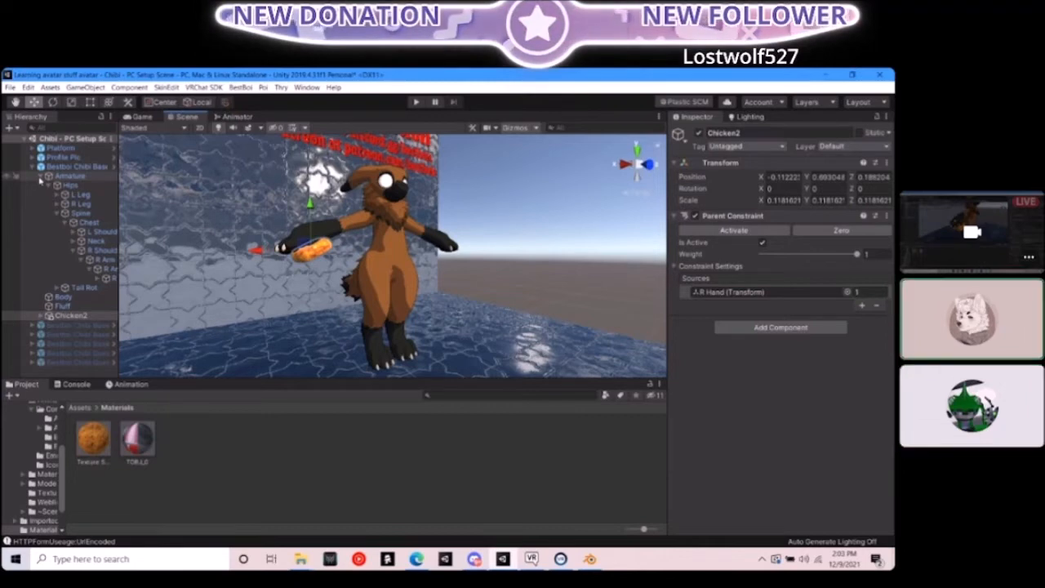
{"action": "left_click", "coordinate": [708, 266]}
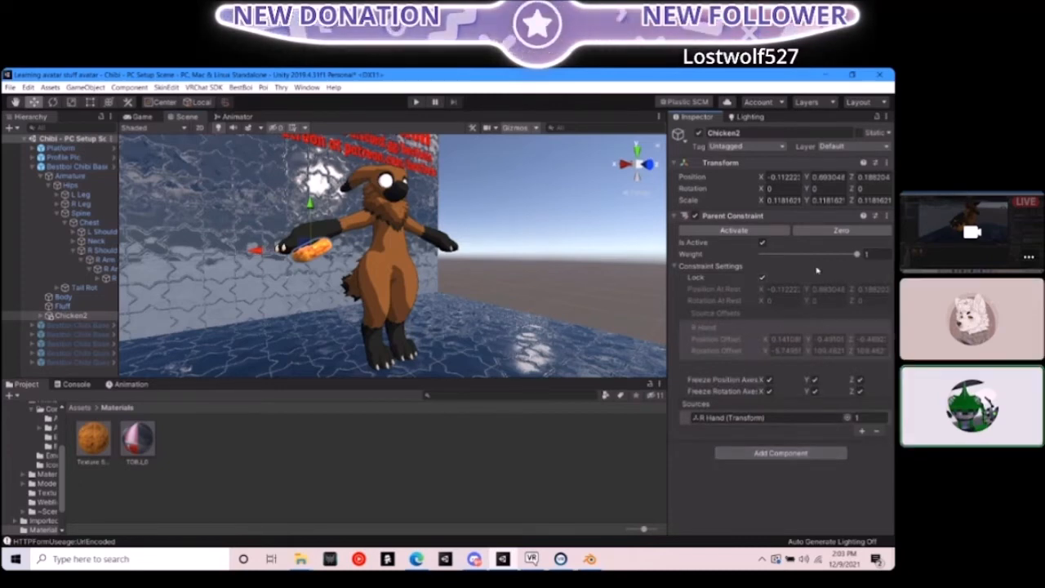
{"action": "left_click", "coordinate": [676, 266]}
Create an animation clip named Nugget in the Bestboi Chibi Edition's Animations - Chibi/Controllers/Anims folder
{"action": "left_click", "coordinate": [41, 176]}
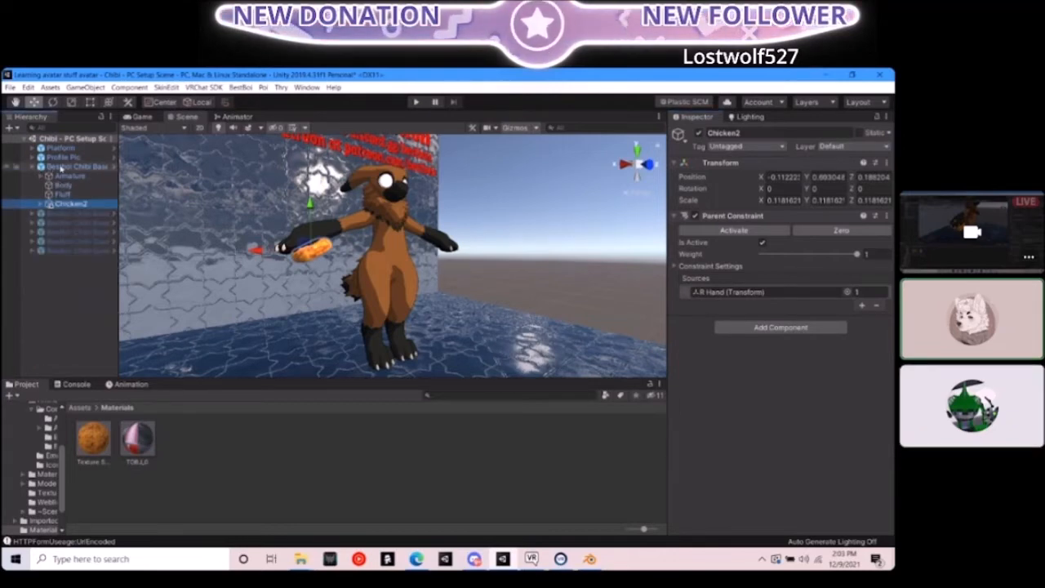
{"action": "left_click", "coordinate": [80, 407]}
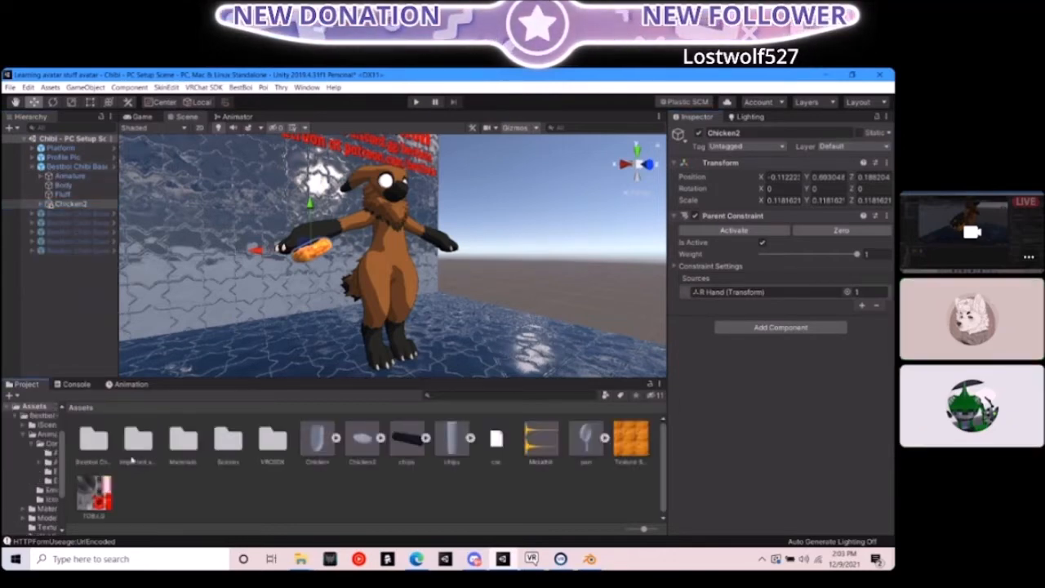
{"action": "double_click", "coordinate": [93, 439]}
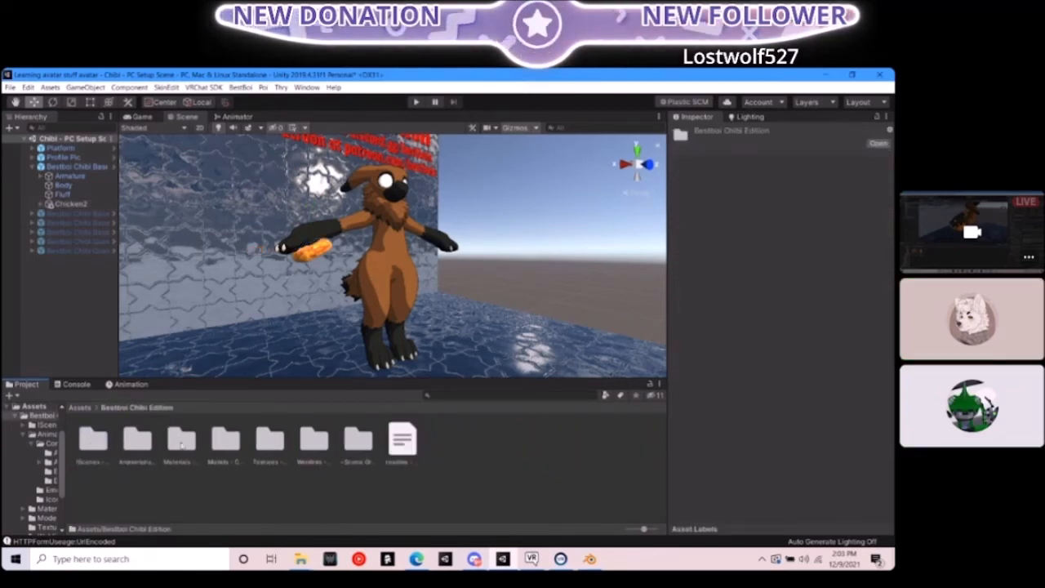
{"action": "double_click", "coordinate": [138, 439]}
{"action": "double_click", "coordinate": [91, 439]}
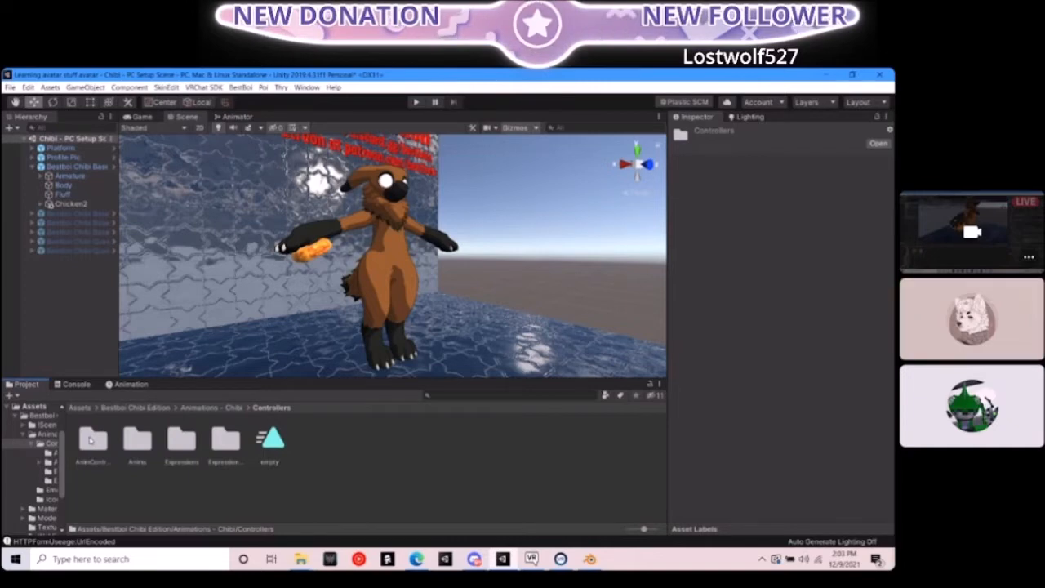
{"action": "double_click", "coordinate": [131, 439]}
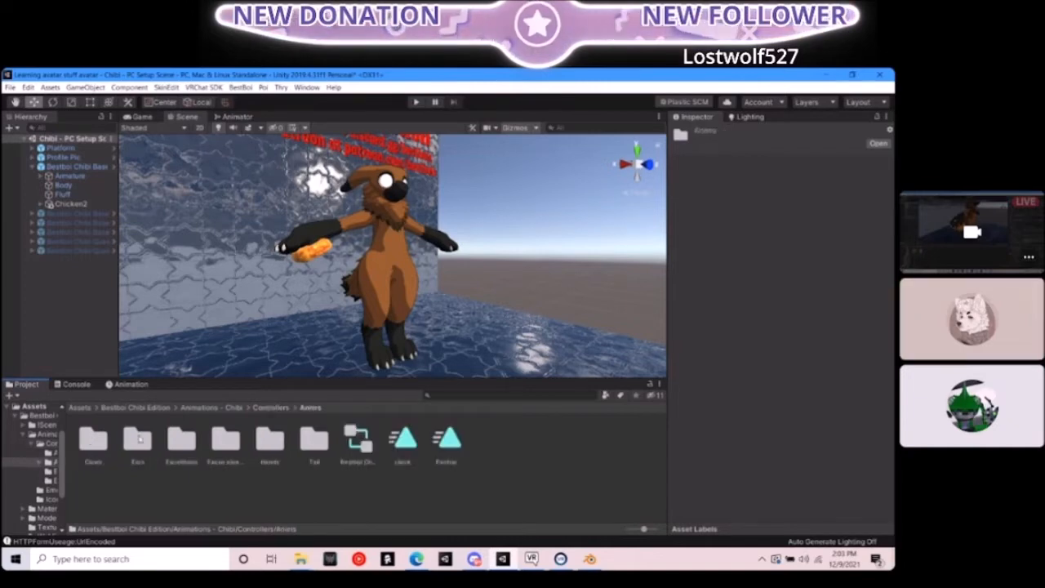
{"action": "right_click", "coordinate": [489, 480]}
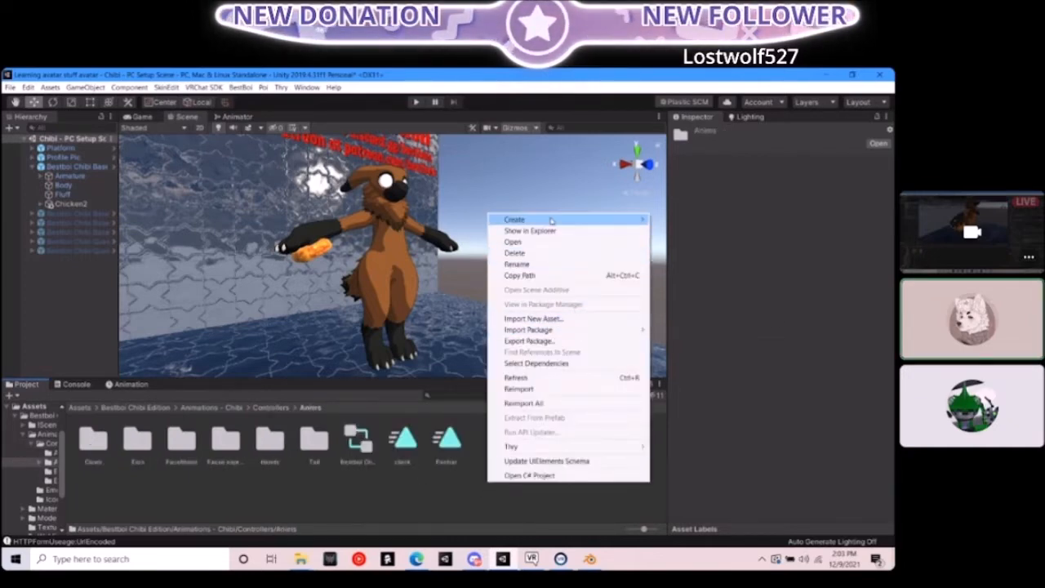
{"action": "mouse_move", "coordinate": [572, 219]}
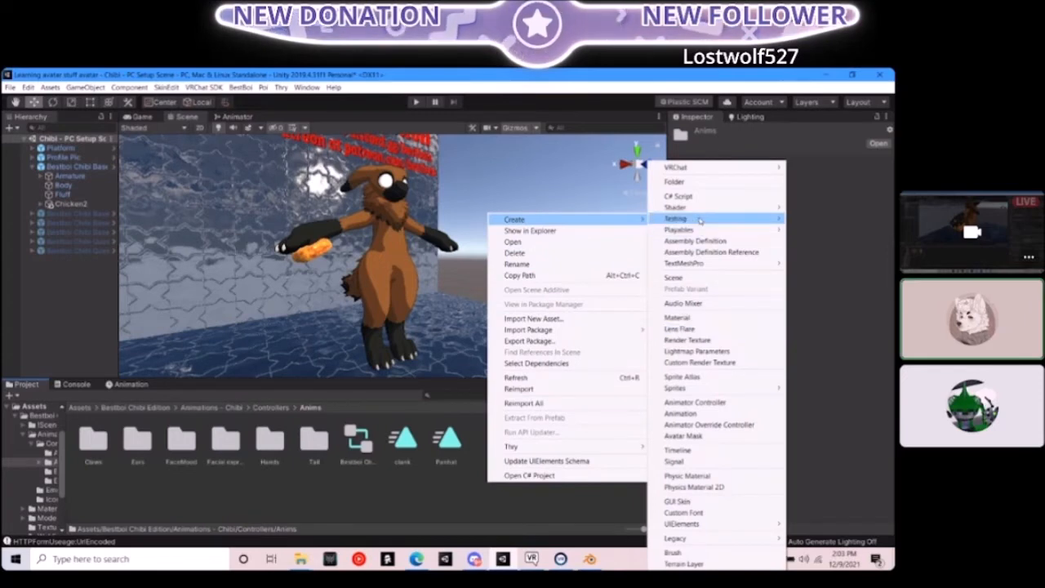
{"action": "left_click", "coordinate": [682, 413]}
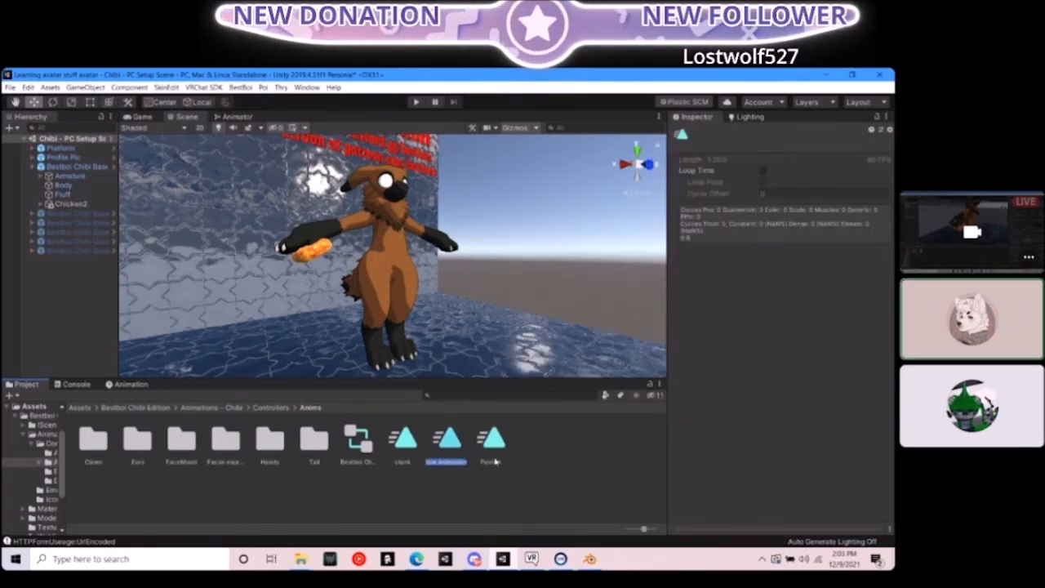
{"action": "key", "text": "Return"}
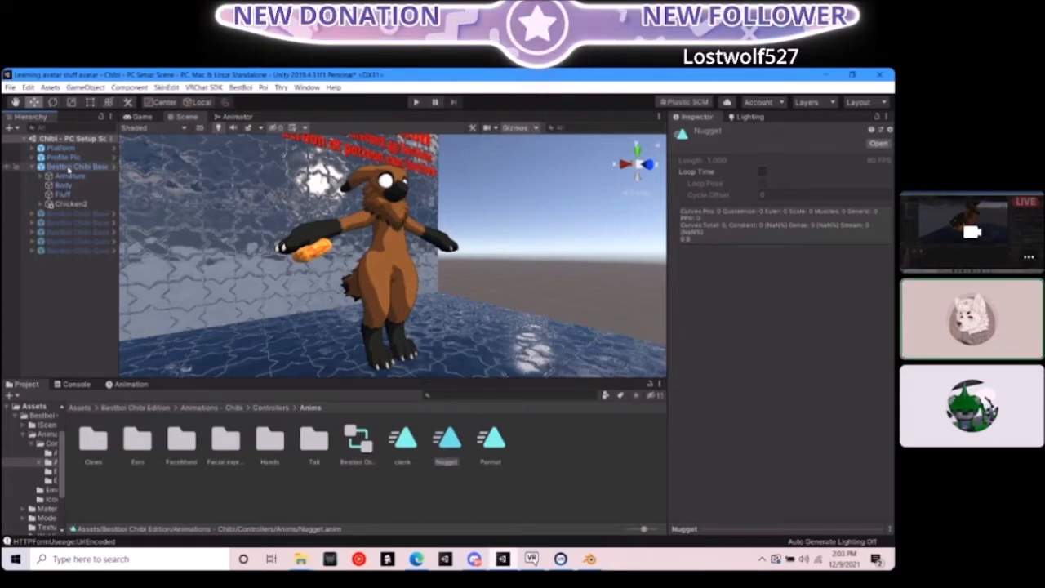
Load the Nugget clip of the Bestboi Chibi Base avatar for animation editing
{"action": "left_click", "coordinate": [128, 384]}
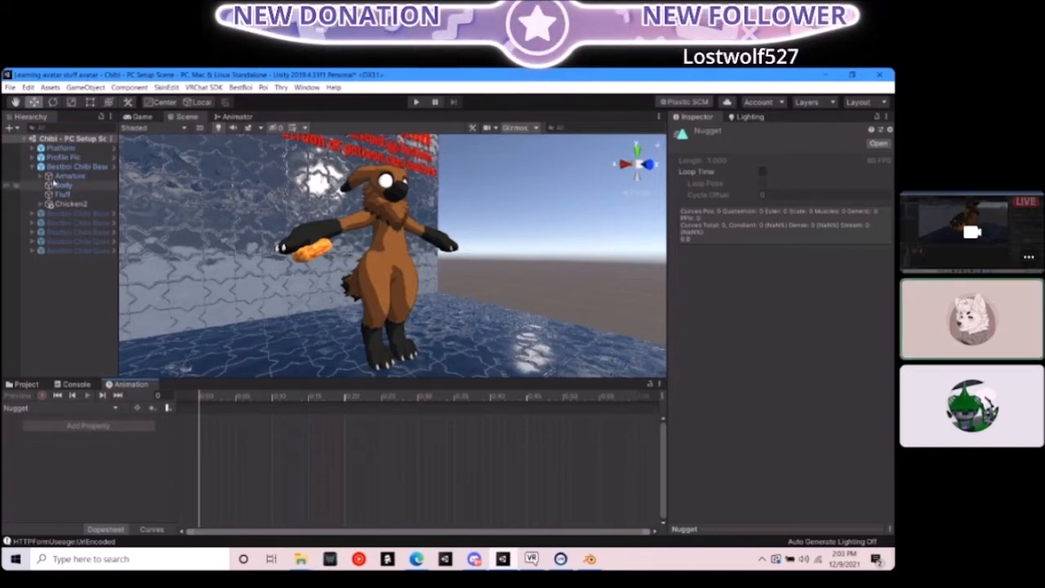
{"action": "left_click", "coordinate": [75, 166]}
{"action": "left_click", "coordinate": [75, 408]}
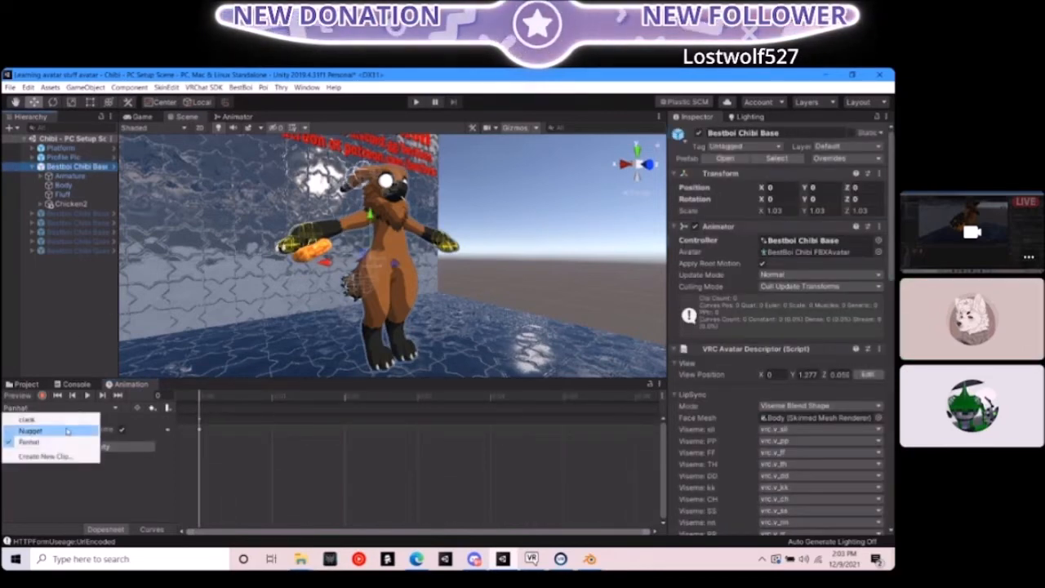
{"action": "left_click", "coordinate": [60, 430]}
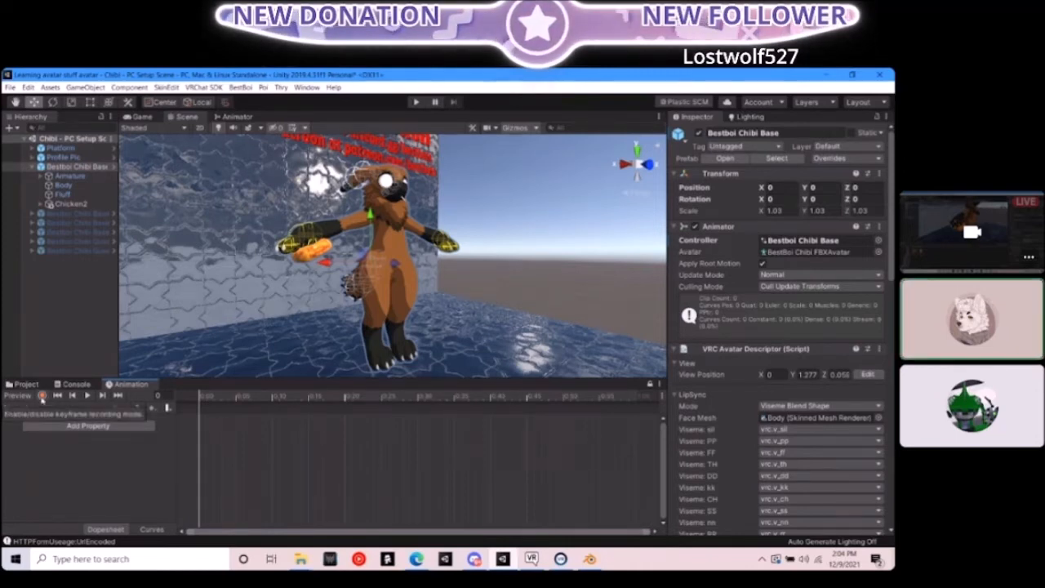
Record a keyframe in the Nugget clip that sets the Chicken2 object active, then end recording and the animation preview
{"action": "left_click", "coordinate": [42, 396]}
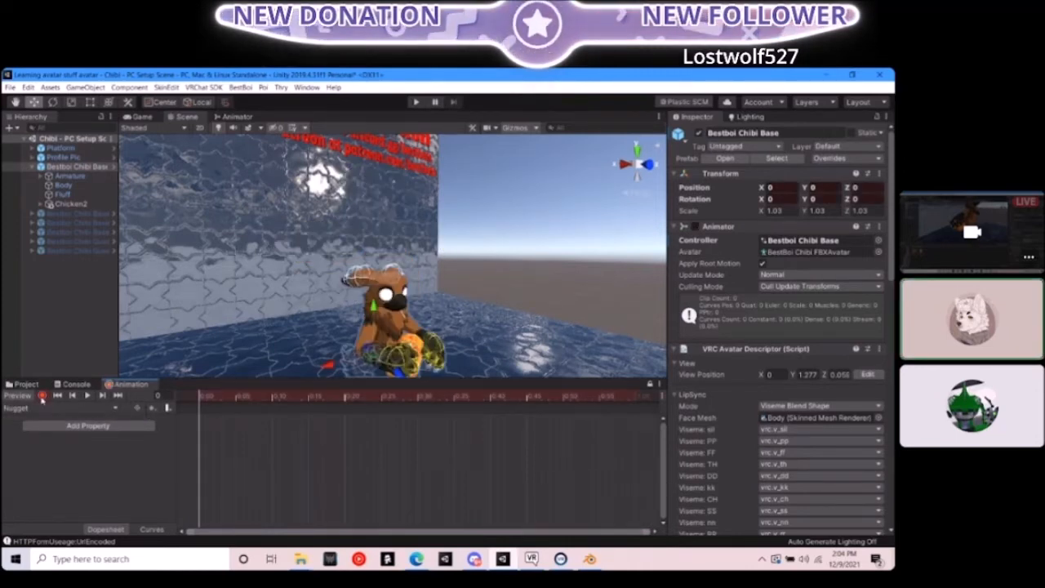
{"action": "left_click", "coordinate": [68, 207]}
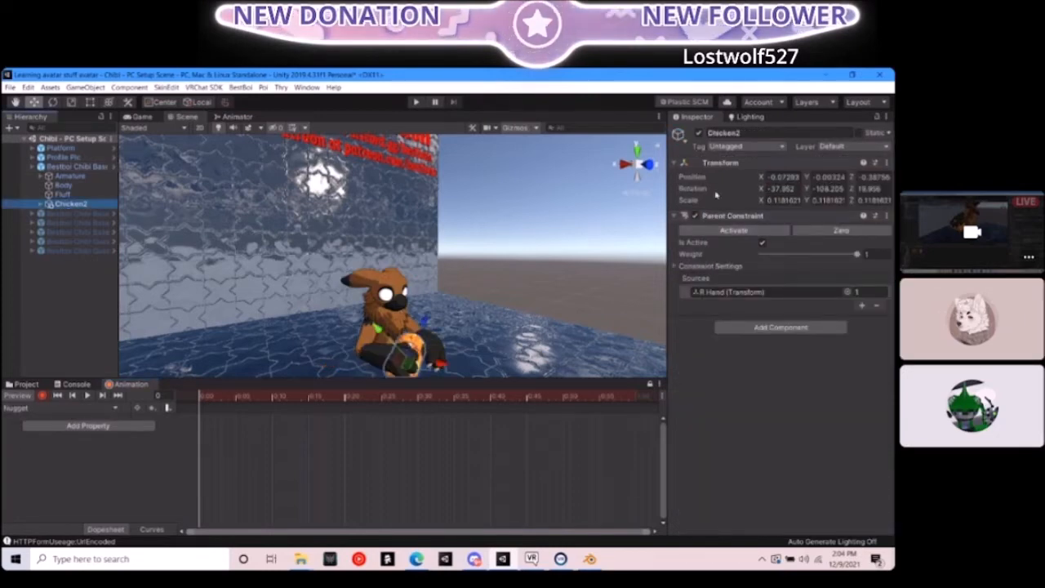
{"action": "left_click", "coordinate": [699, 139]}
{"action": "left_click", "coordinate": [699, 136]}
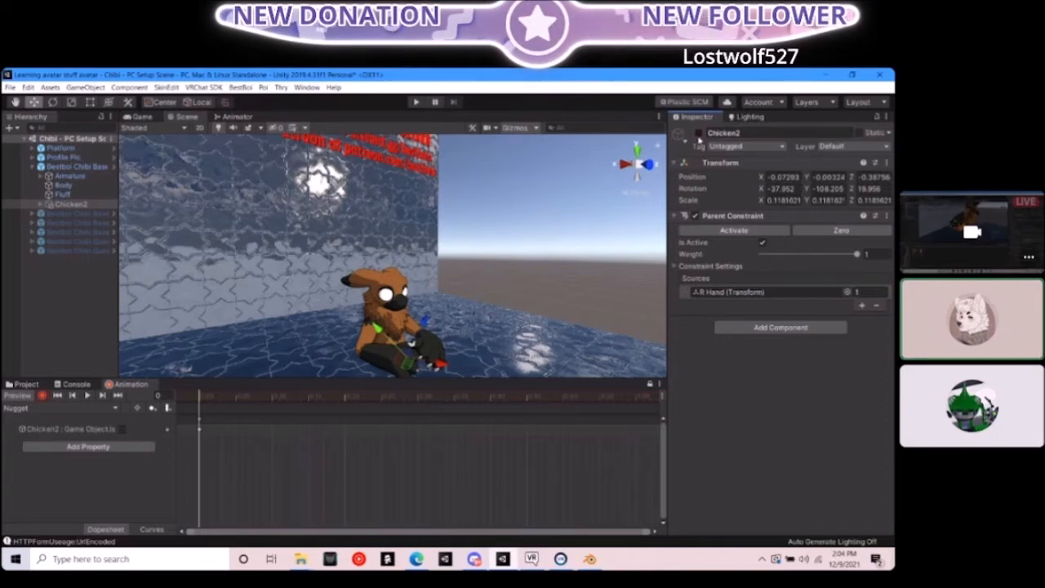
{"action": "left_click", "coordinate": [699, 135]}
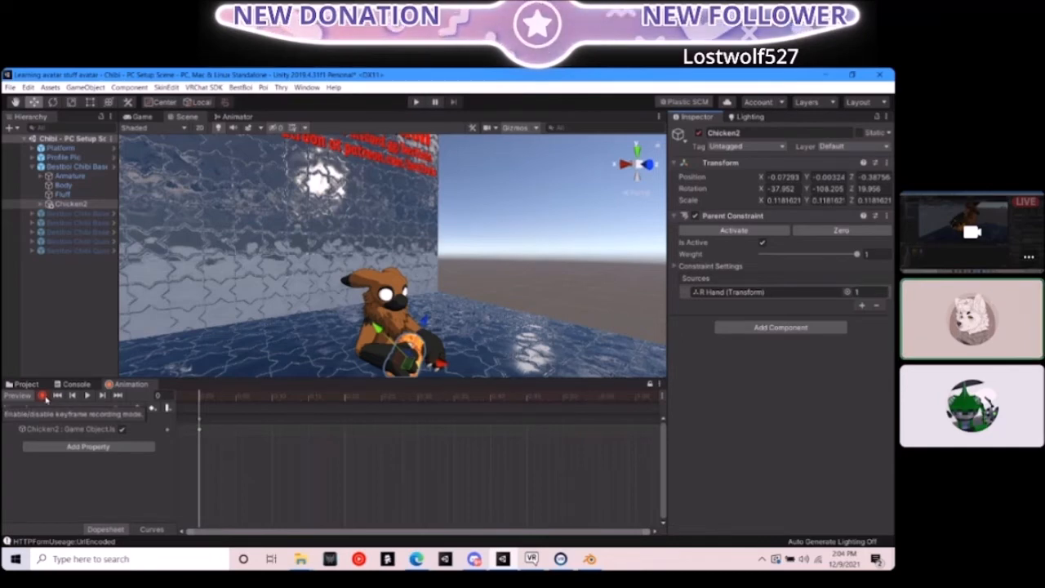
{"action": "left_click", "coordinate": [18, 395]}
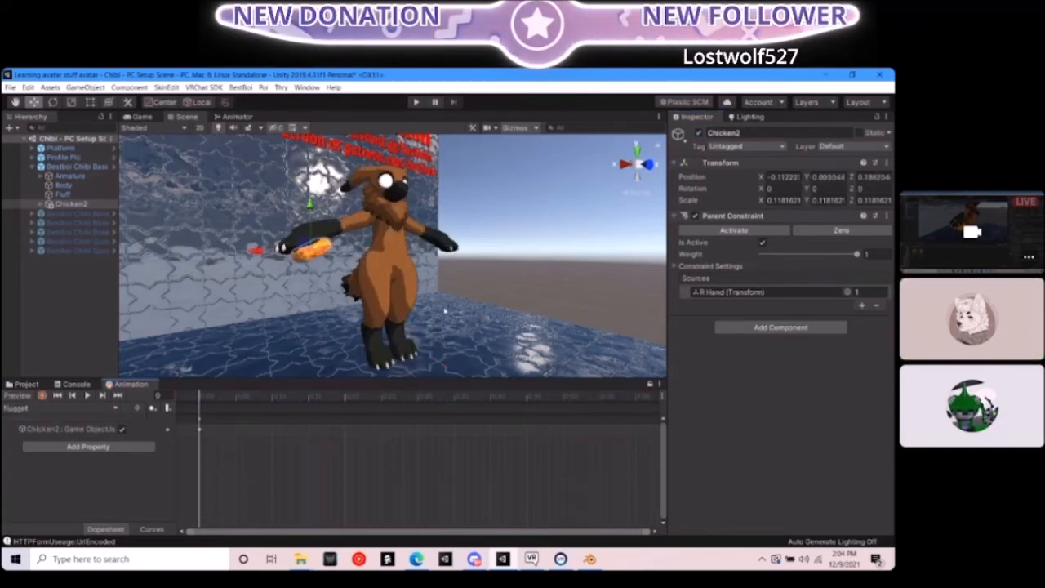
Examine the avatar's StateParameters expression parameters, including the types, defaults and saved settings of the existing toggles
{"action": "left_click_drag", "start_coordinate": [424, 293], "coordinate": [425, 301], "text": "alt"}
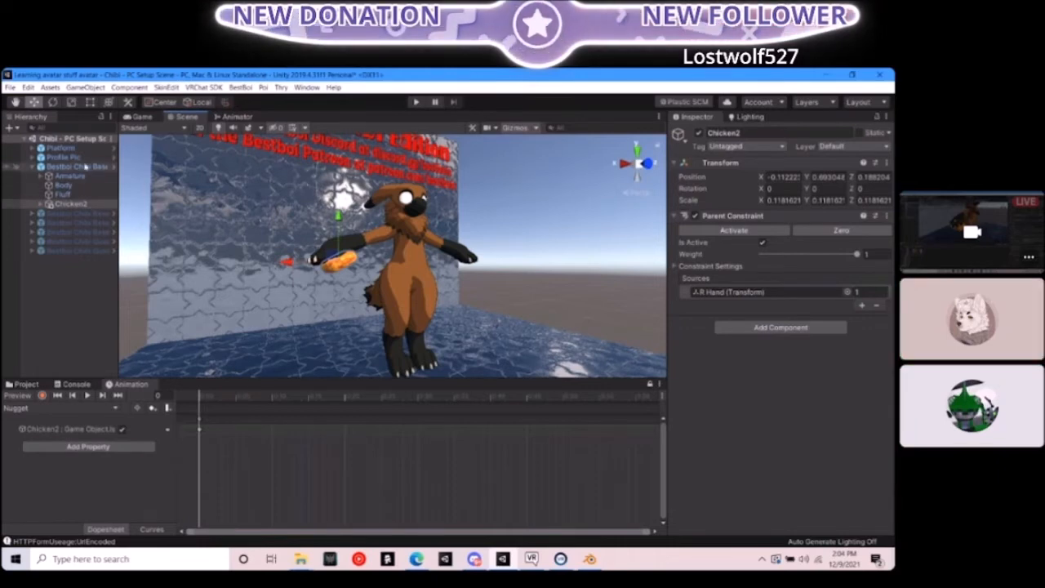
{"action": "left_click", "coordinate": [85, 166]}
{"action": "scroll", "coordinate": [733, 357], "scroll_direction": "down", "scroll_amount": 10}
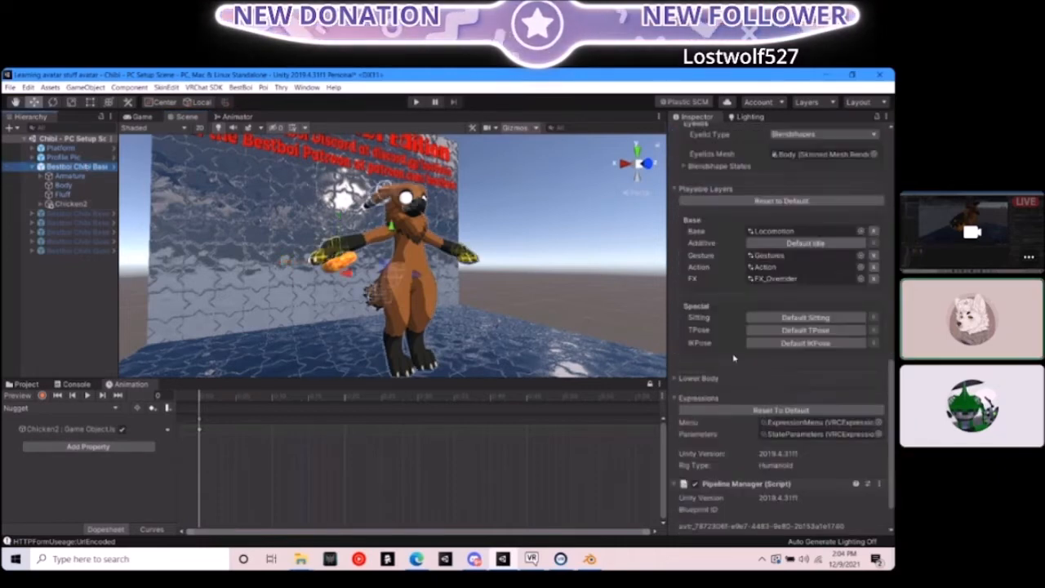
{"action": "double_click", "coordinate": [826, 434]}
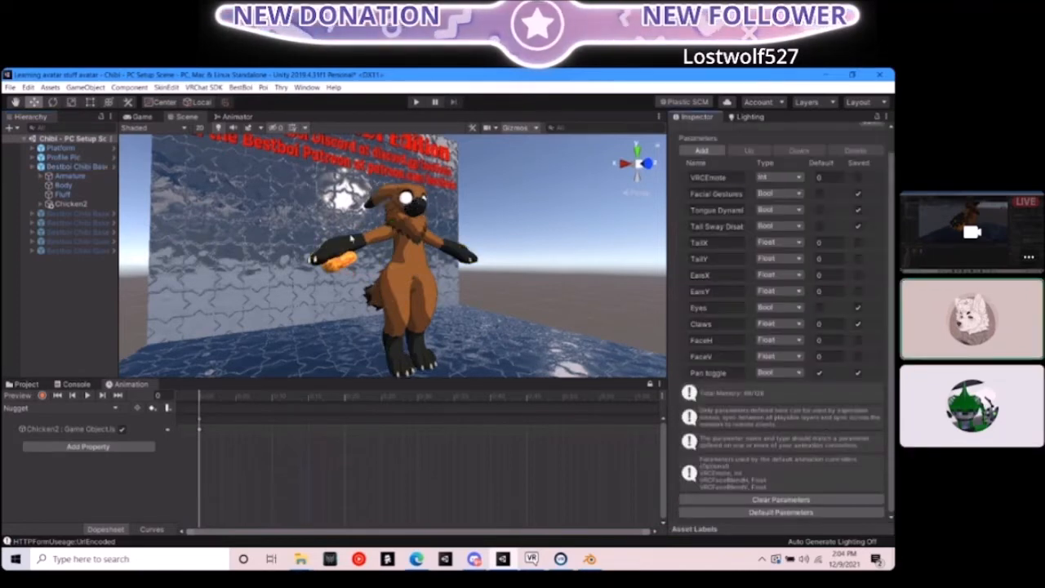
{"action": "left_click", "coordinate": [72, 166]}
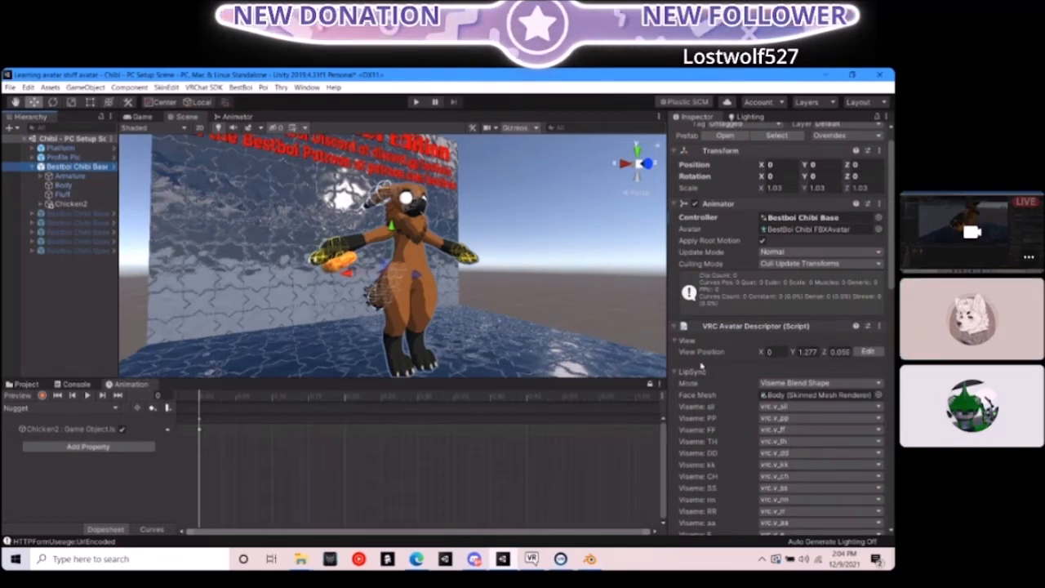
{"action": "scroll", "coordinate": [717, 375], "scroll_direction": "down", "scroll_amount": 4}
{"action": "scroll", "coordinate": [722, 374], "scroll_direction": "up", "scroll_amount": 5}
{"action": "scroll", "coordinate": [726, 371], "scroll_direction": "down", "scroll_amount": 10}
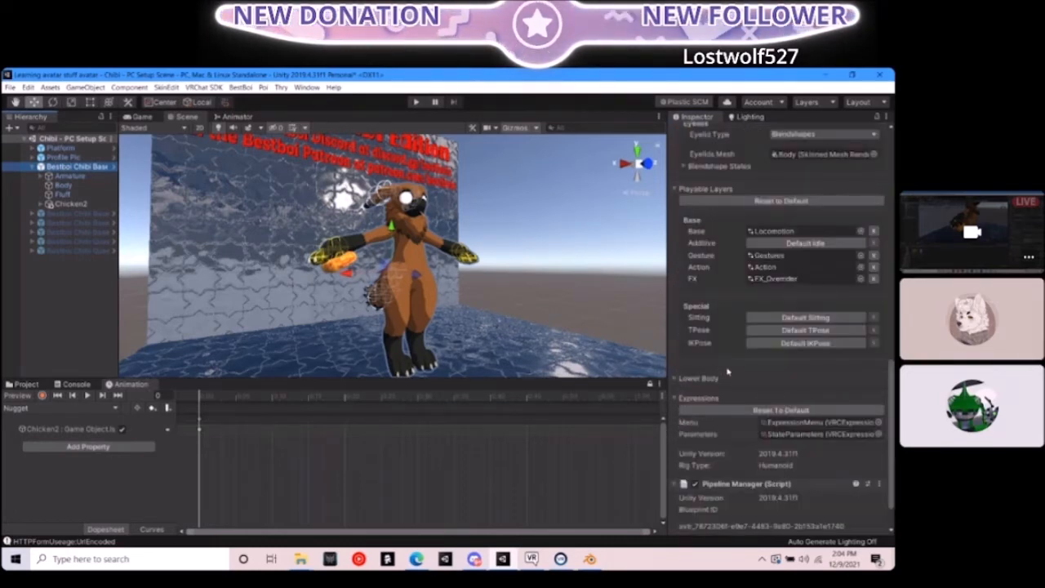
{"action": "double_click", "coordinate": [857, 435]}
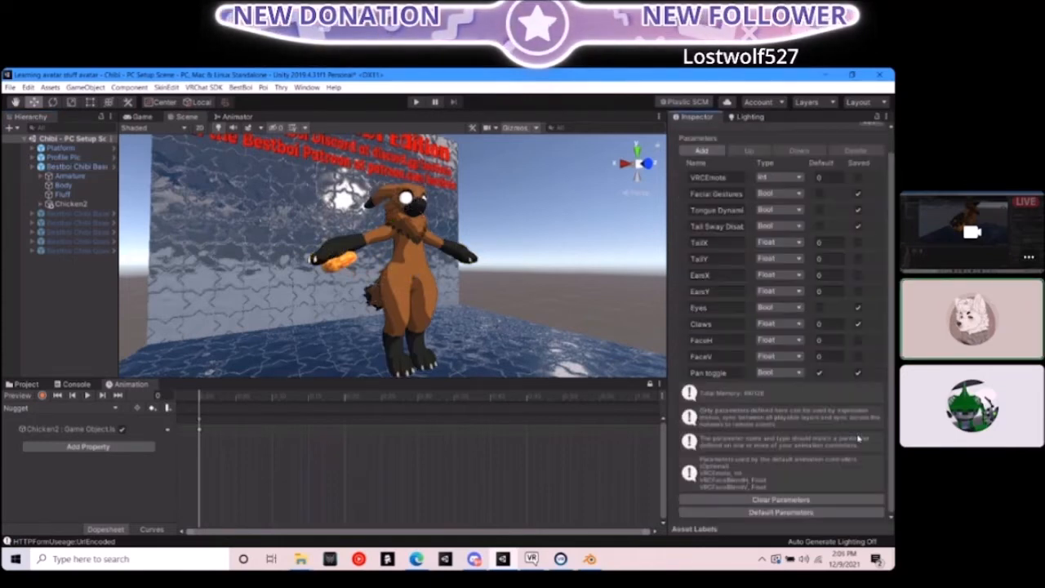
{"action": "scroll", "coordinate": [771, 262], "scroll_direction": "up", "scroll_amount": 1}
{"action": "scroll", "coordinate": [760, 273], "scroll_direction": "down", "scroll_amount": 1}
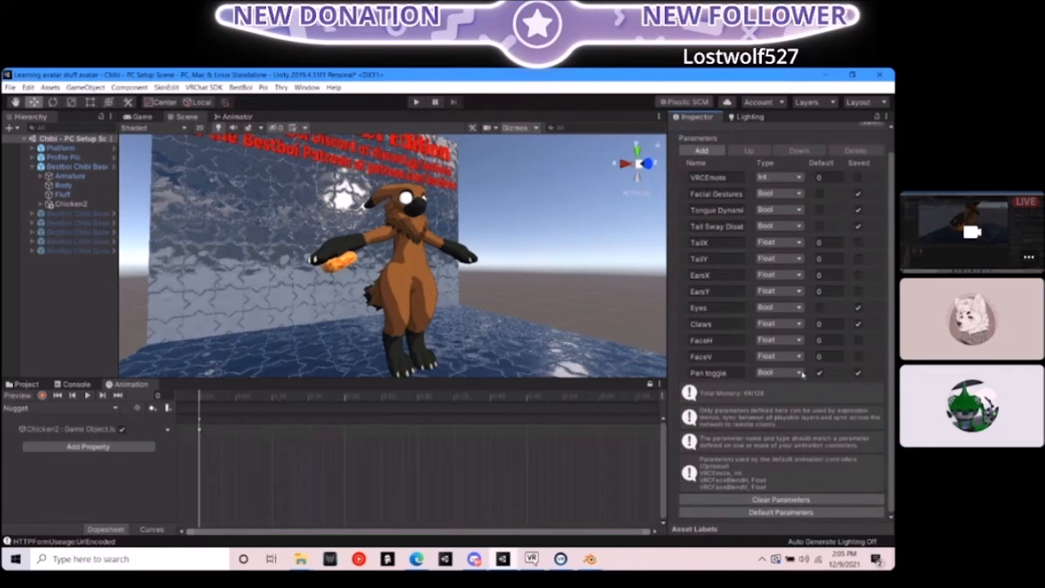
Add a layer named Nugget to the avatar's FX animator controller and set its weight to 1
{"action": "left_click", "coordinate": [233, 117]}
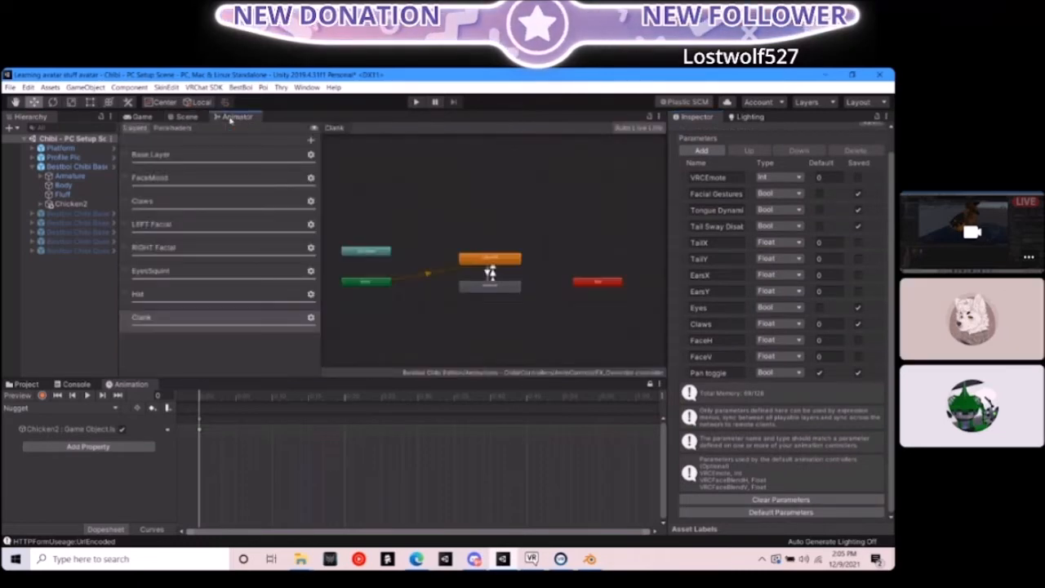
{"action": "left_click", "coordinate": [201, 345]}
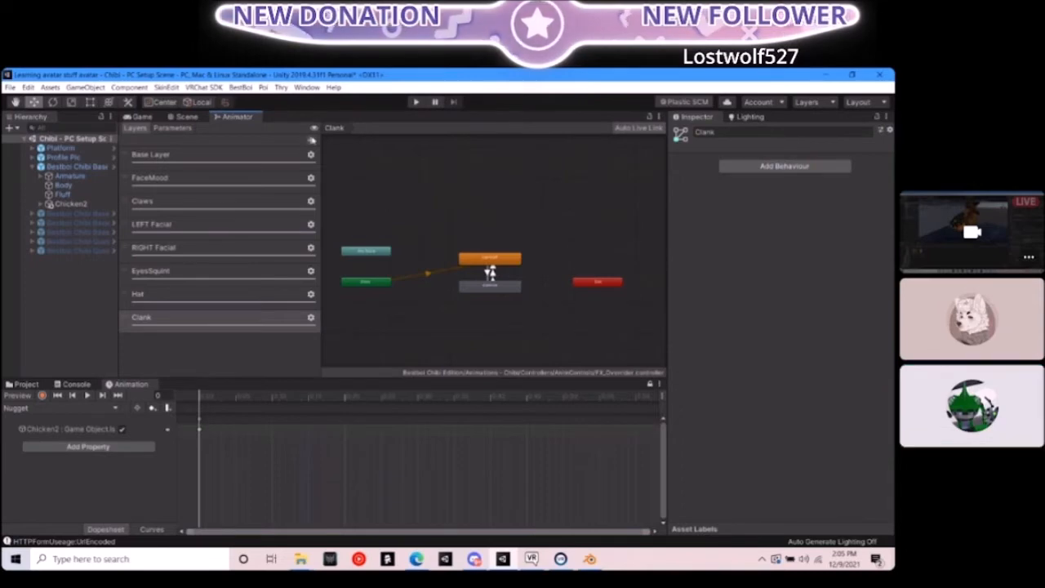
{"action": "left_click", "coordinate": [310, 140]}
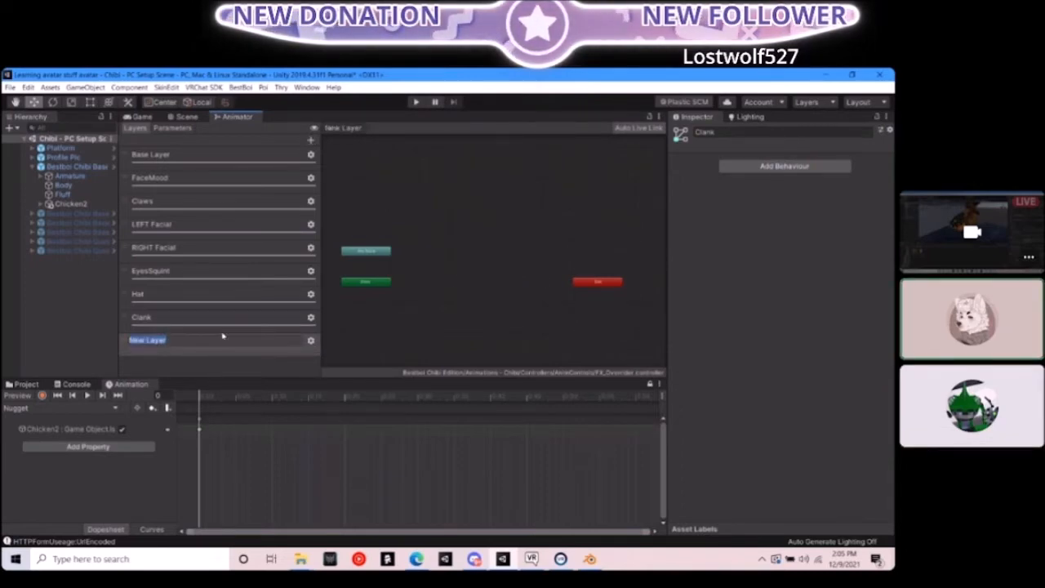
{"action": "type", "text": "Nugget"}
{"action": "key", "text": "Return"}
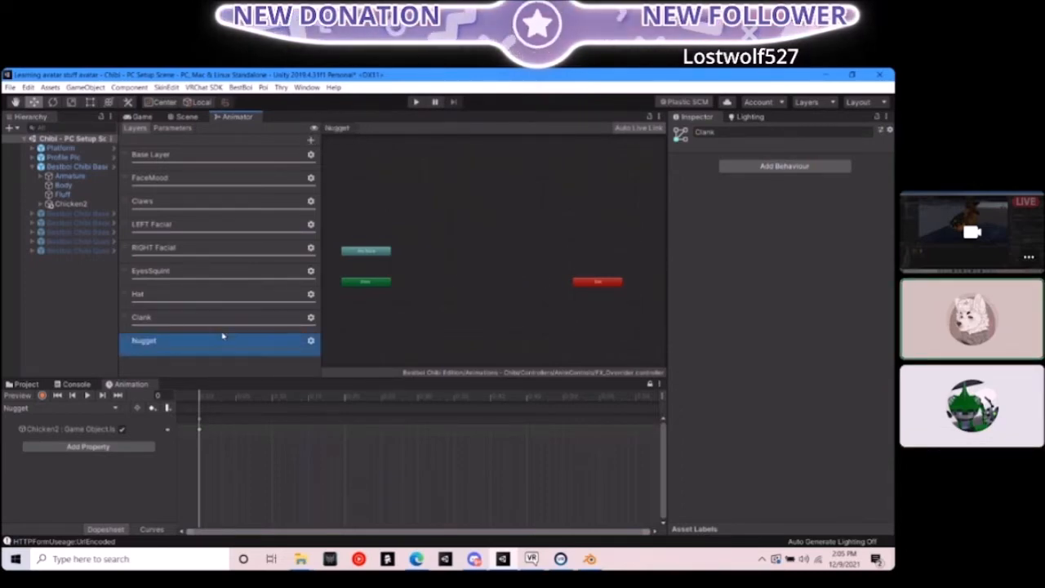
{"action": "left_click", "coordinate": [311, 341]}
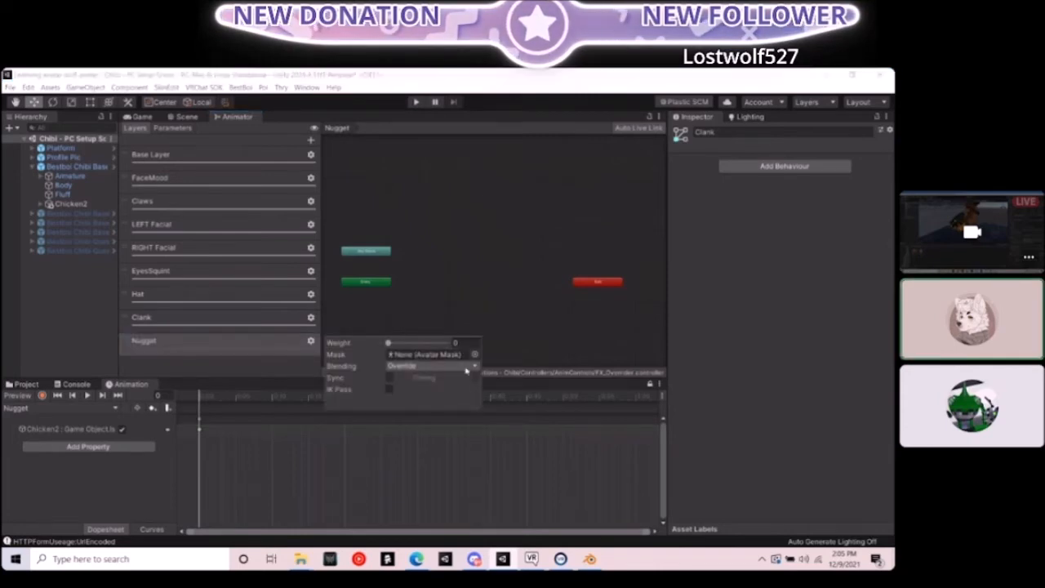
{"action": "left_click_drag", "start_coordinate": [390, 344], "coordinate": [449, 344]}
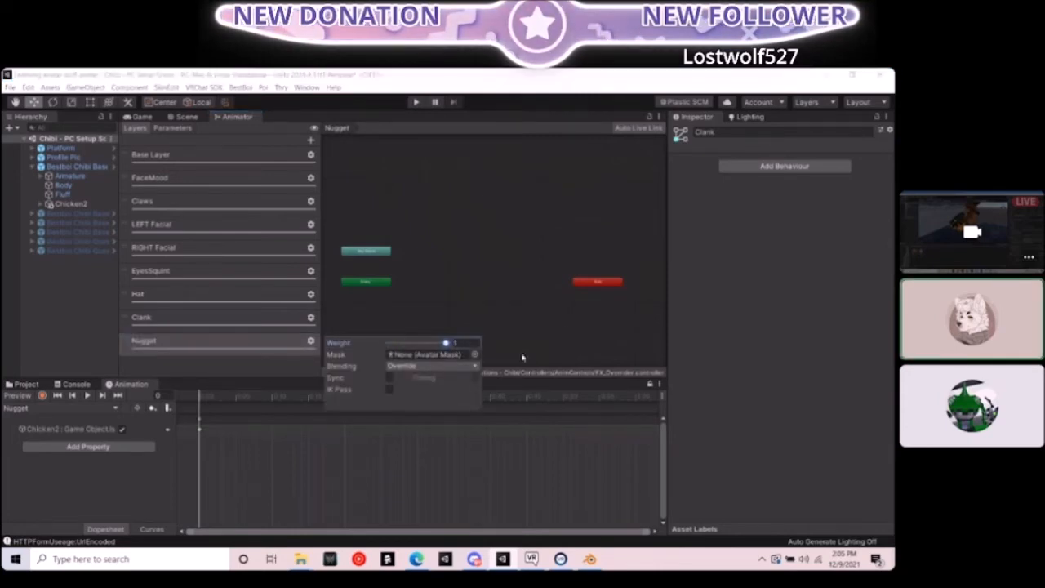
{"action": "left_click", "coordinate": [563, 331]}
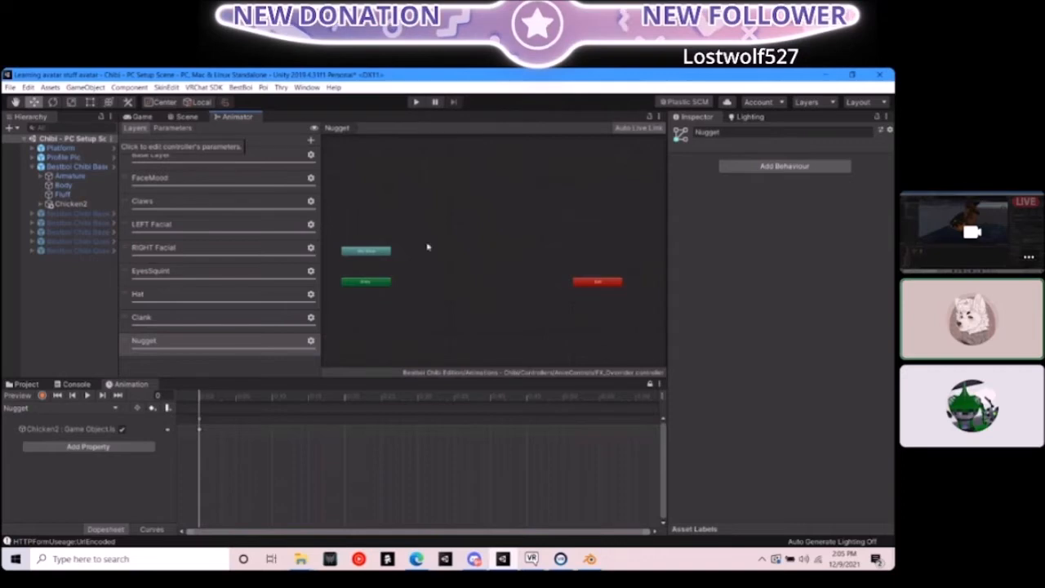
Create an empty default state named NuggetOff in the Nugget layer and place it beside the Any State node
{"action": "right_click", "coordinate": [473, 280]}
{"action": "mouse_move", "coordinate": [501, 280]}
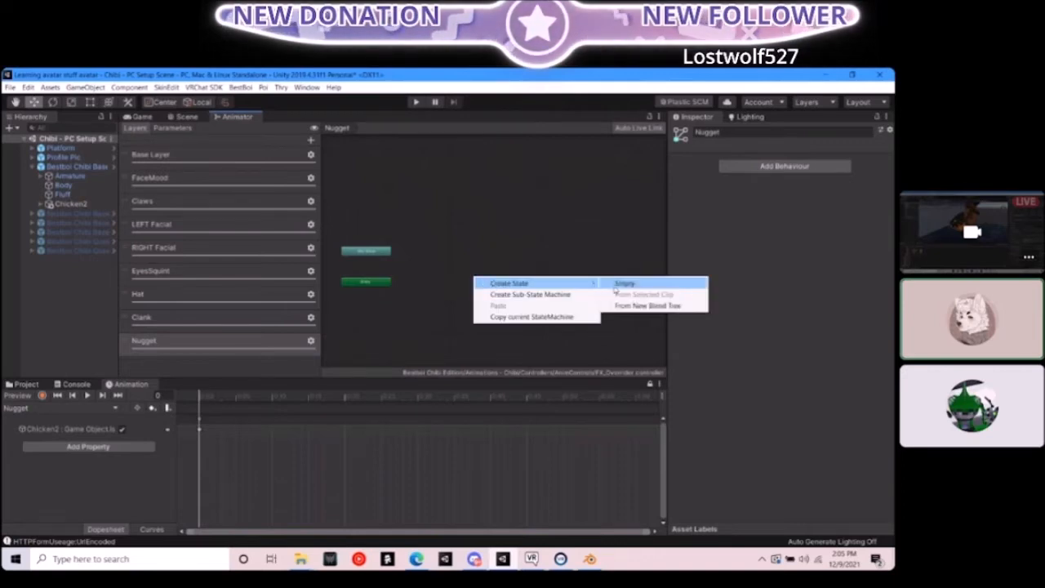
{"action": "left_click", "coordinate": [624, 282]}
{"action": "left_click_drag", "start_coordinate": [507, 289], "coordinate": [489, 258]}
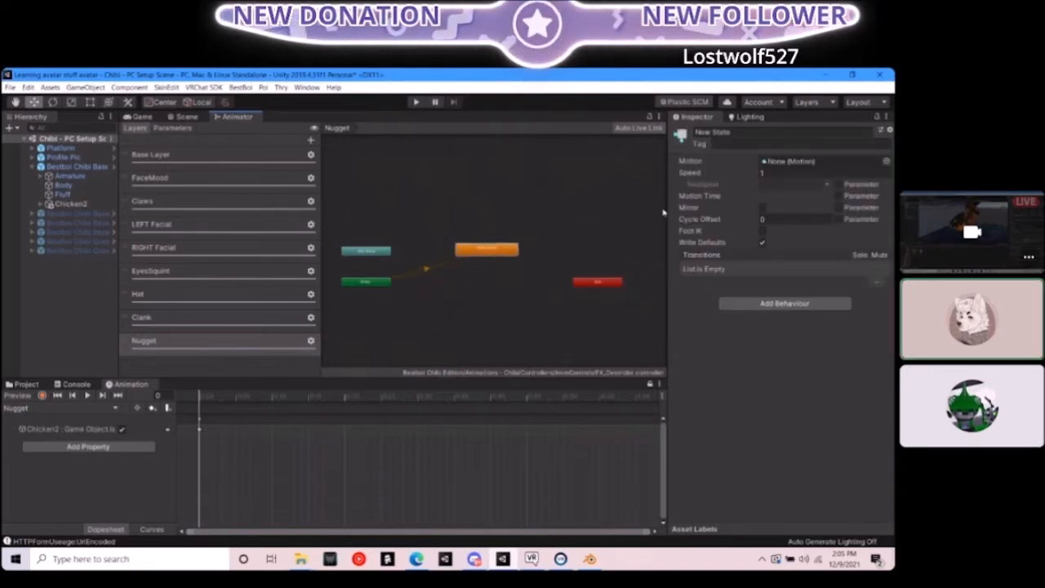
{"action": "left_click", "coordinate": [759, 132]}
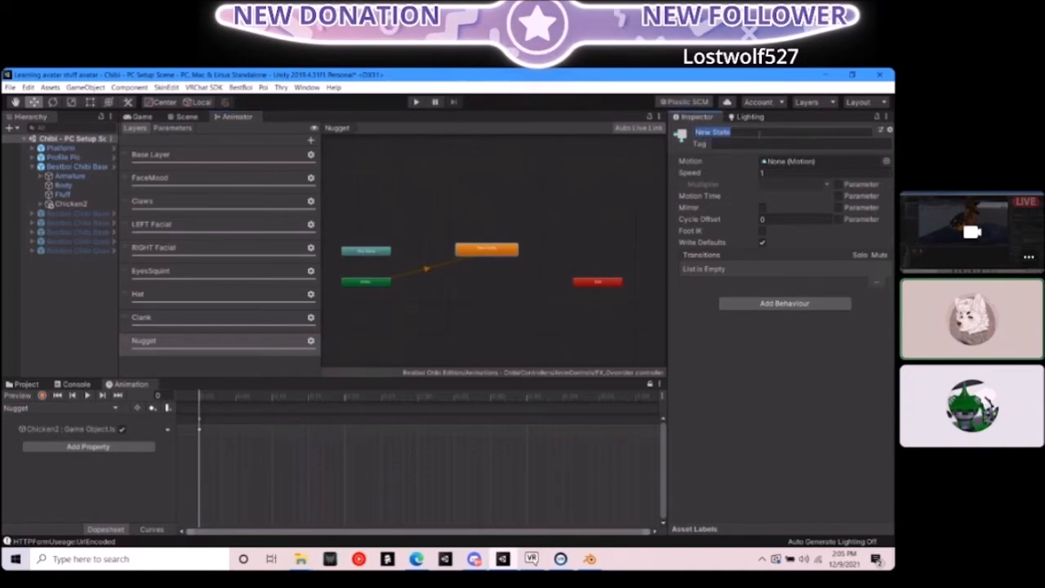
{"action": "type", "text": "NuggetOff"}
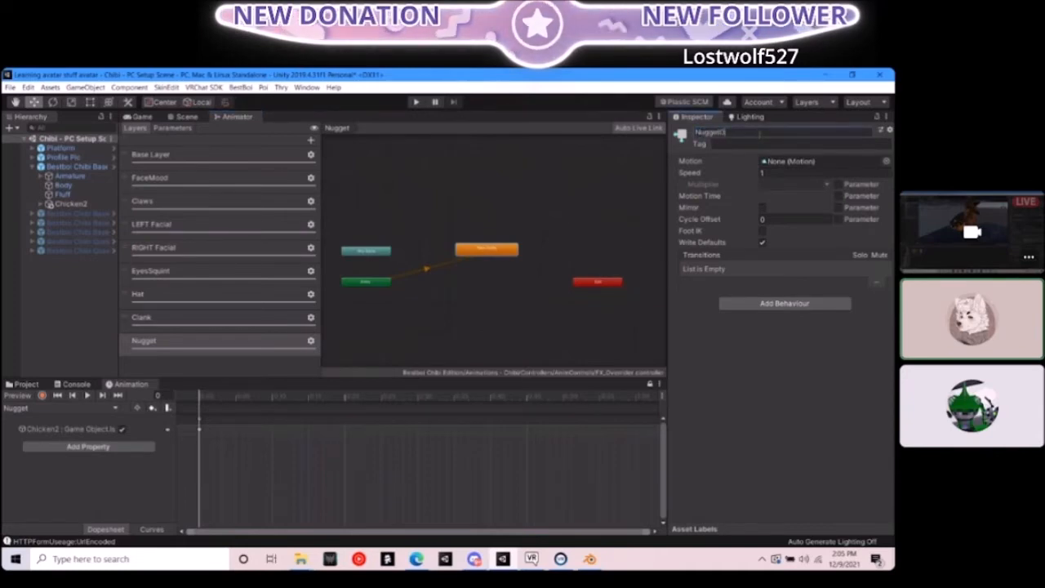
{"action": "left_click", "coordinate": [481, 286]}
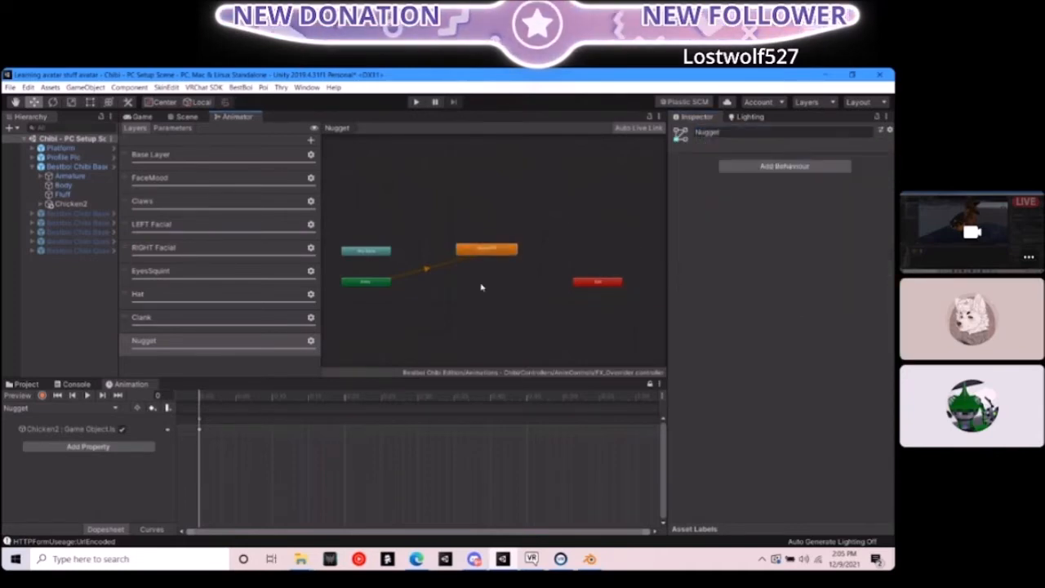
Create a second empty state named NuggetOn just below NuggetOff in the Nugget layer
{"action": "right_click", "coordinate": [482, 287]}
{"action": "mouse_move", "coordinate": [563, 289]}
{"action": "left_click", "coordinate": [632, 290]}
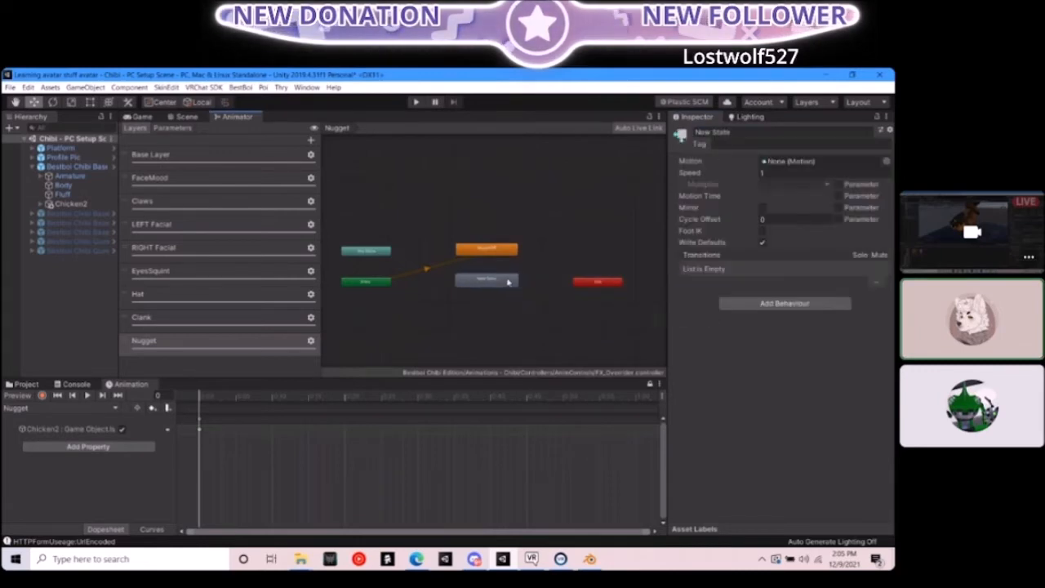
{"action": "left_click", "coordinate": [757, 132]}
{"action": "type", "text": "Nugget"}
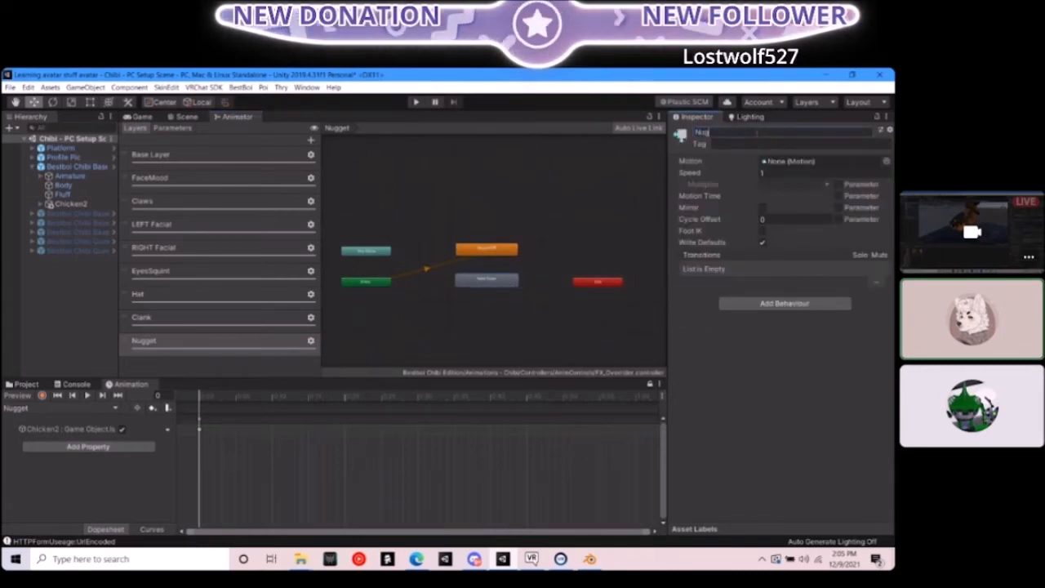
{"action": "type", "text": "On"}
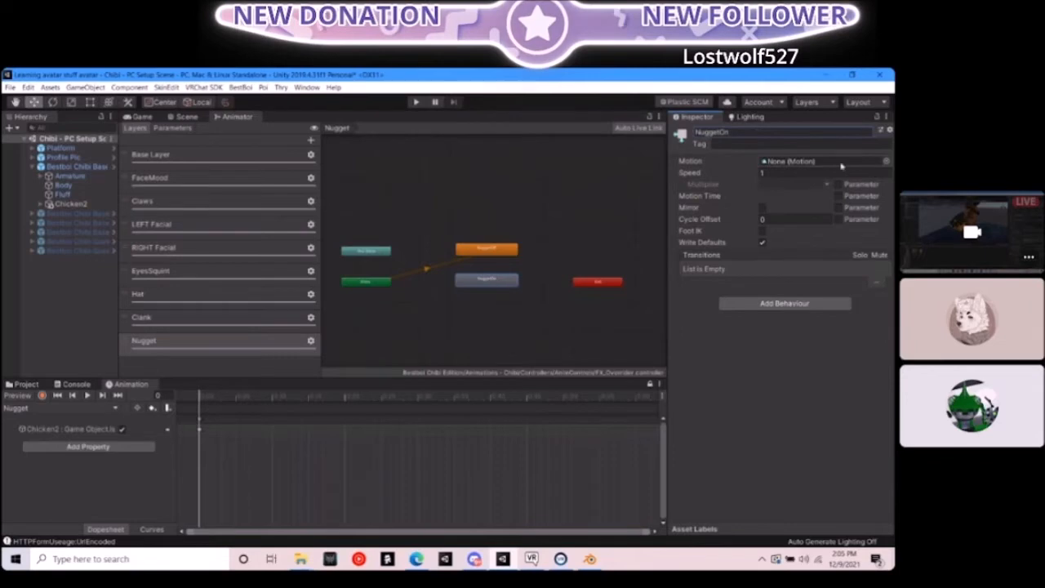
Assign the Nugget animation clip as the motion of the NuggetOn state
{"action": "left_click", "coordinate": [887, 160]}
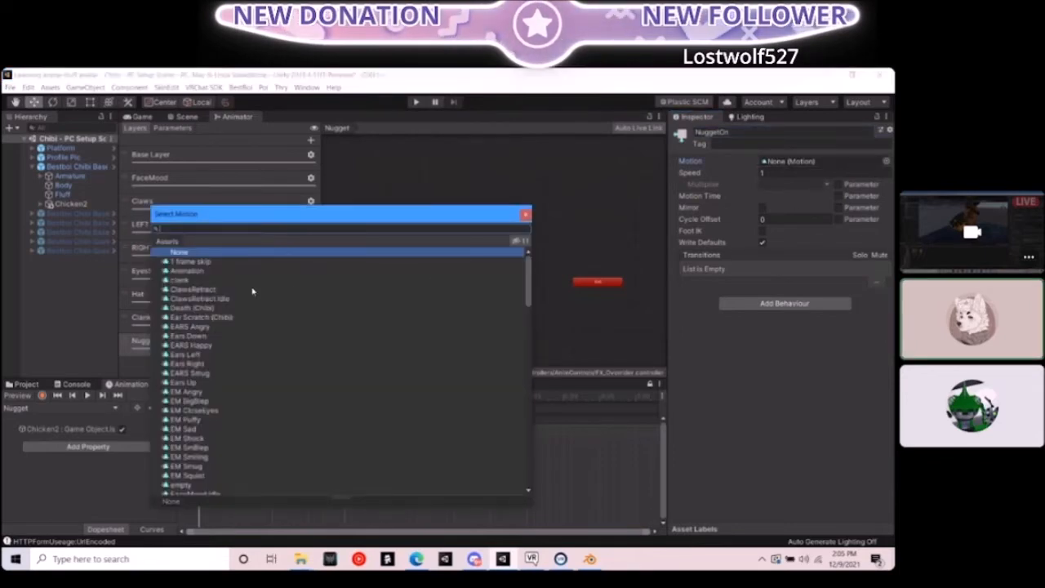
{"action": "type", "text": "nugg"}
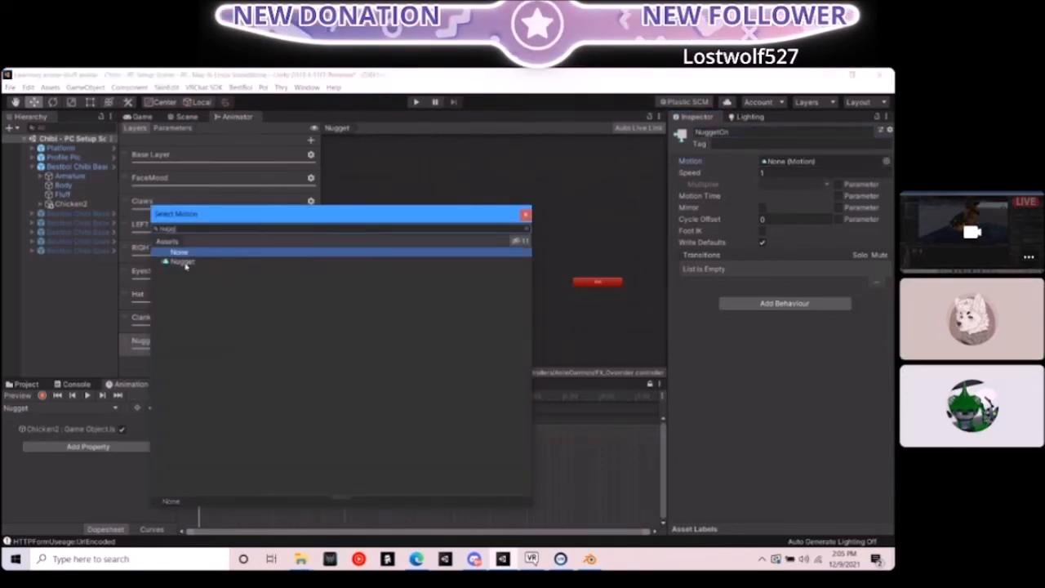
{"action": "double_click", "coordinate": [184, 262]}
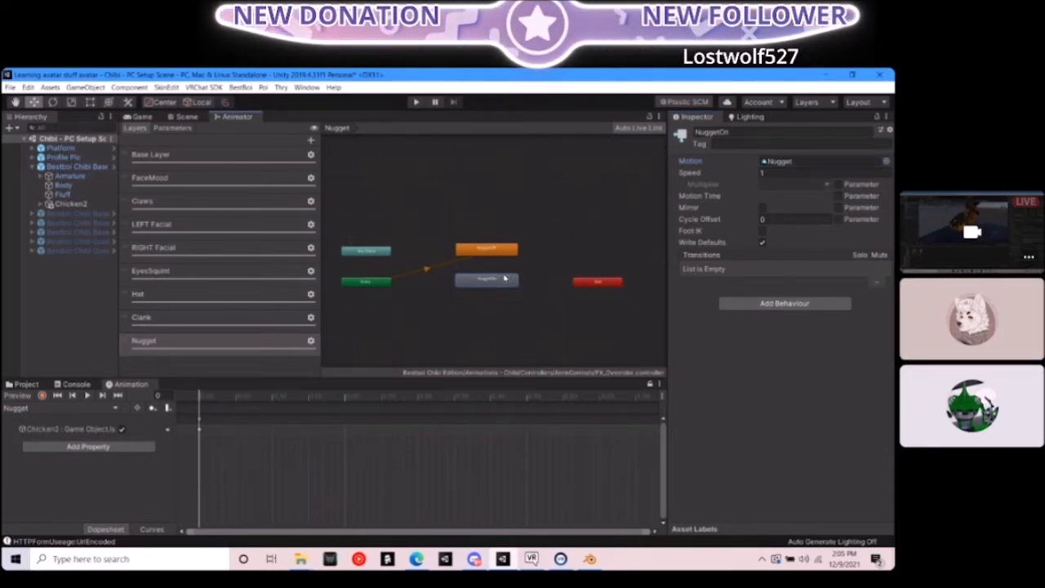
Make transitions in both directions between the NuggetOn and NuggetOff states
{"action": "right_click", "coordinate": [505, 279]}
{"action": "left_click", "coordinate": [526, 283]}
{"action": "left_click", "coordinate": [494, 253]}
{"action": "right_click", "coordinate": [492, 253]}
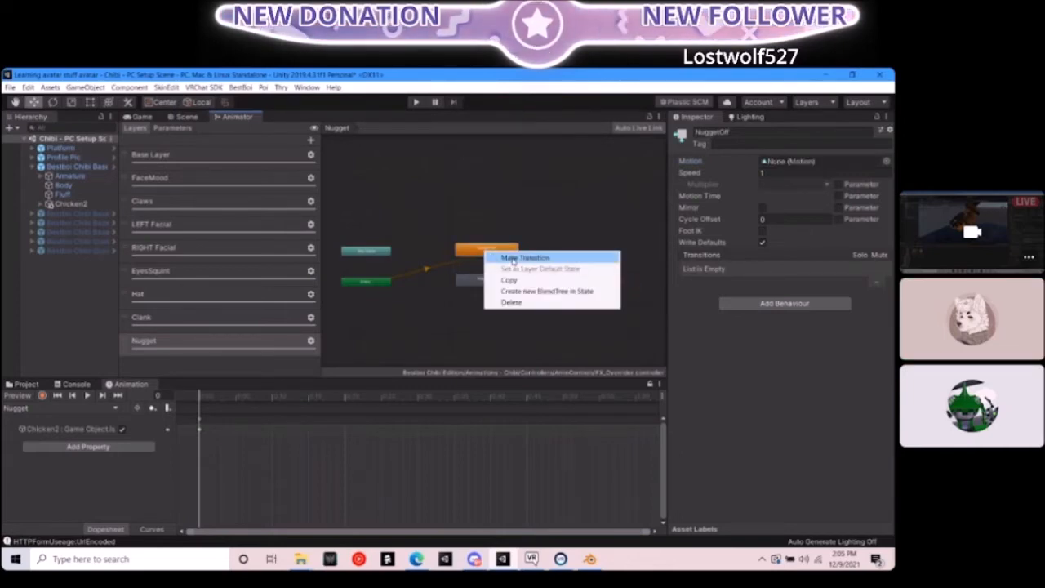
{"action": "left_click", "coordinate": [508, 254]}
{"action": "left_click", "coordinate": [487, 269]}
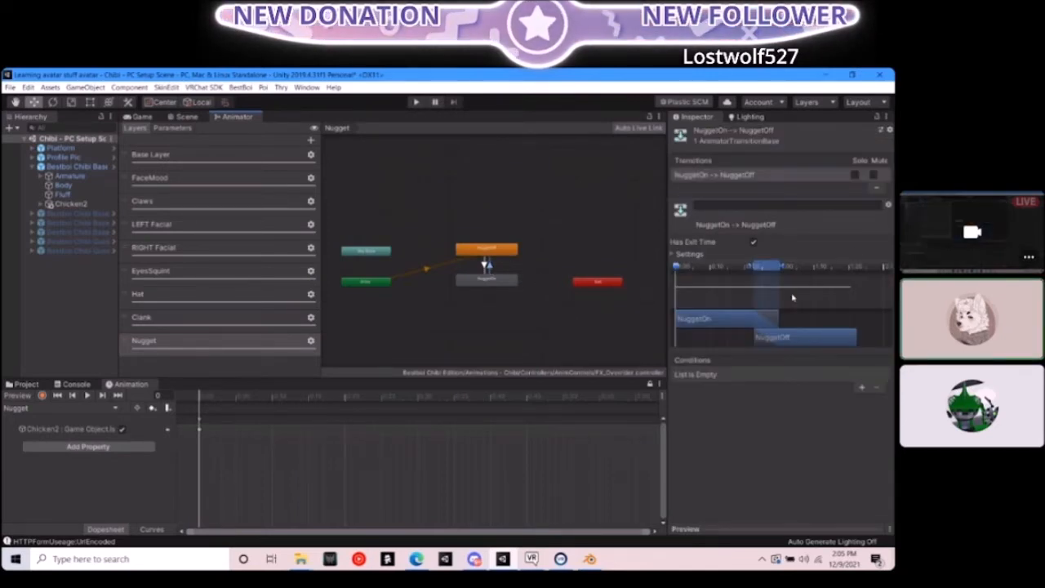
Disable exit time, set the transition duration to 0 and add a condition on the NuggetOn to NuggetOff transition
{"action": "left_click", "coordinate": [752, 241]}
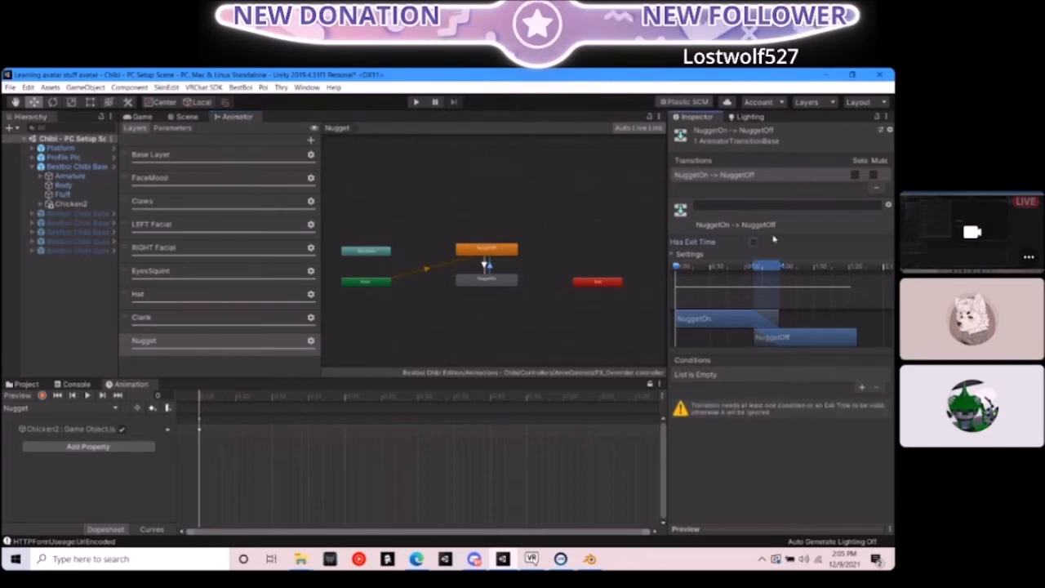
{"action": "left_click", "coordinate": [675, 255]}
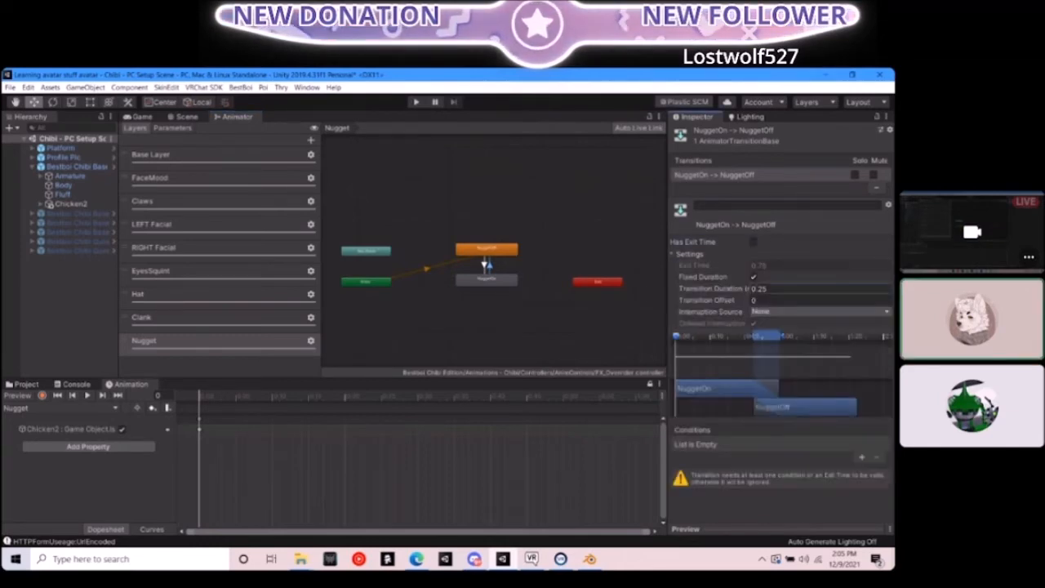
{"action": "type", "text": "0"}
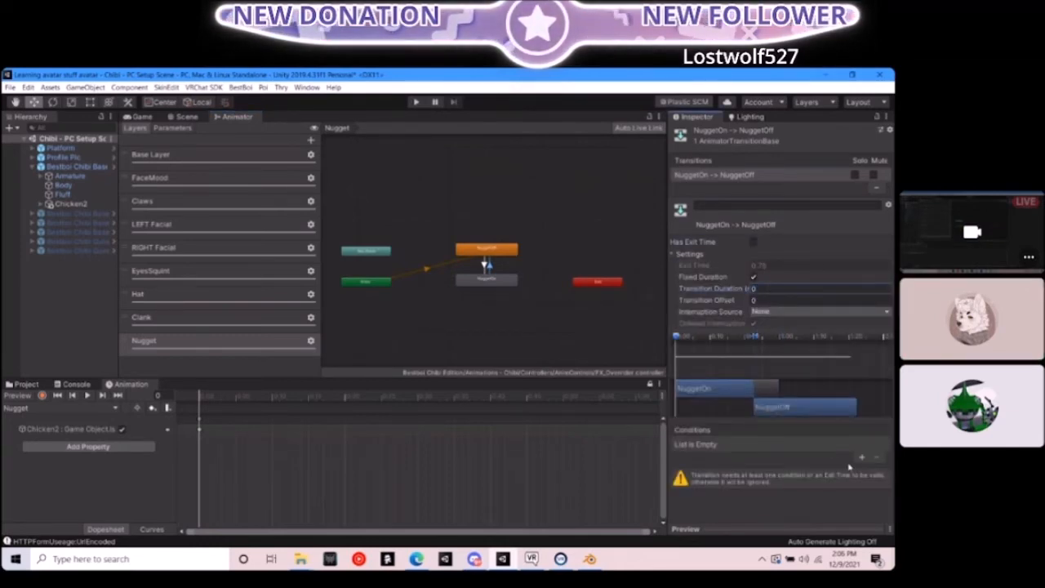
{"action": "left_click", "coordinate": [861, 458]}
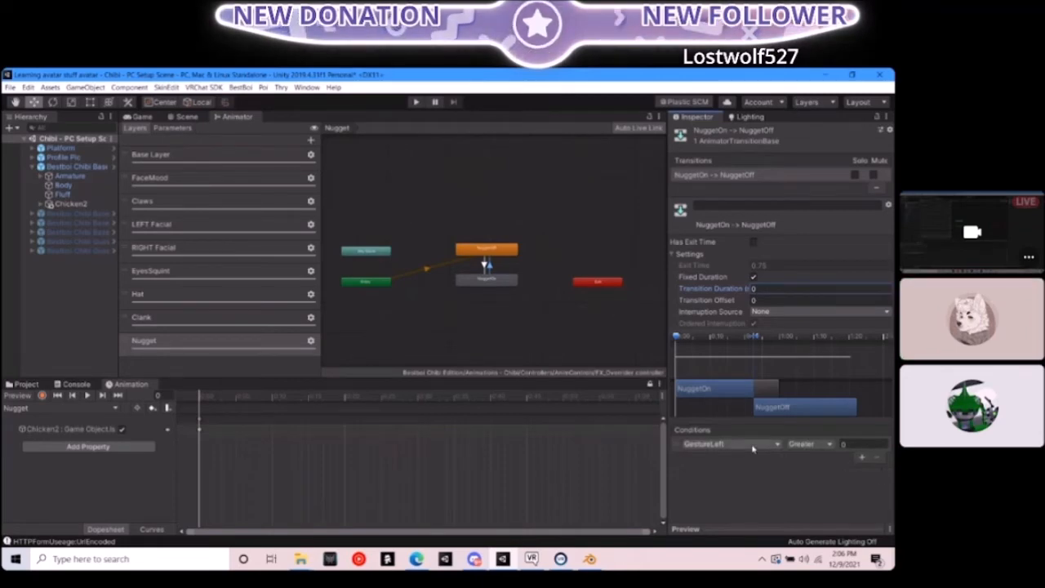
{"action": "left_click", "coordinate": [754, 444]}
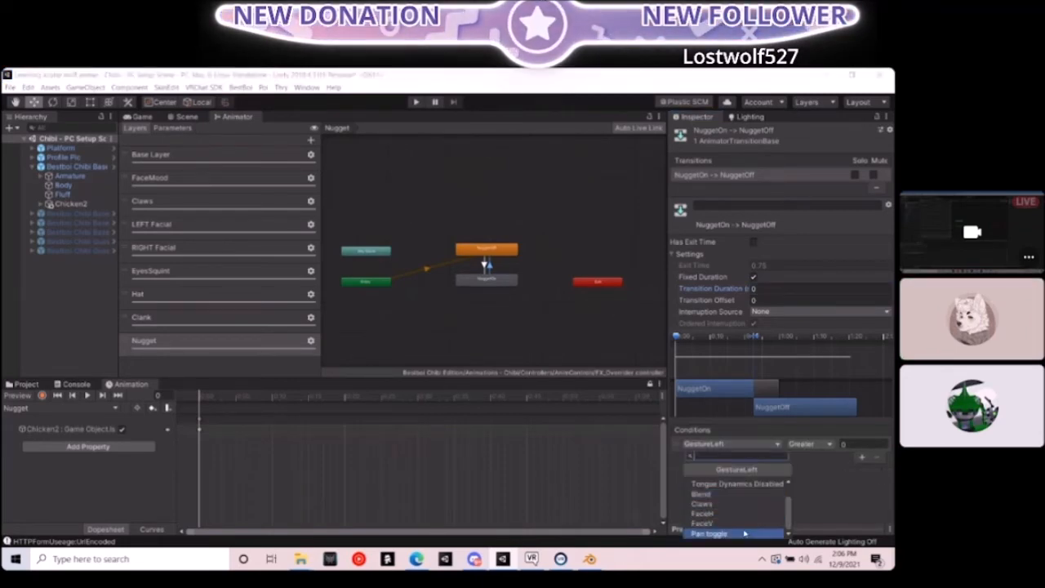
{"action": "left_click", "coordinate": [804, 488]}
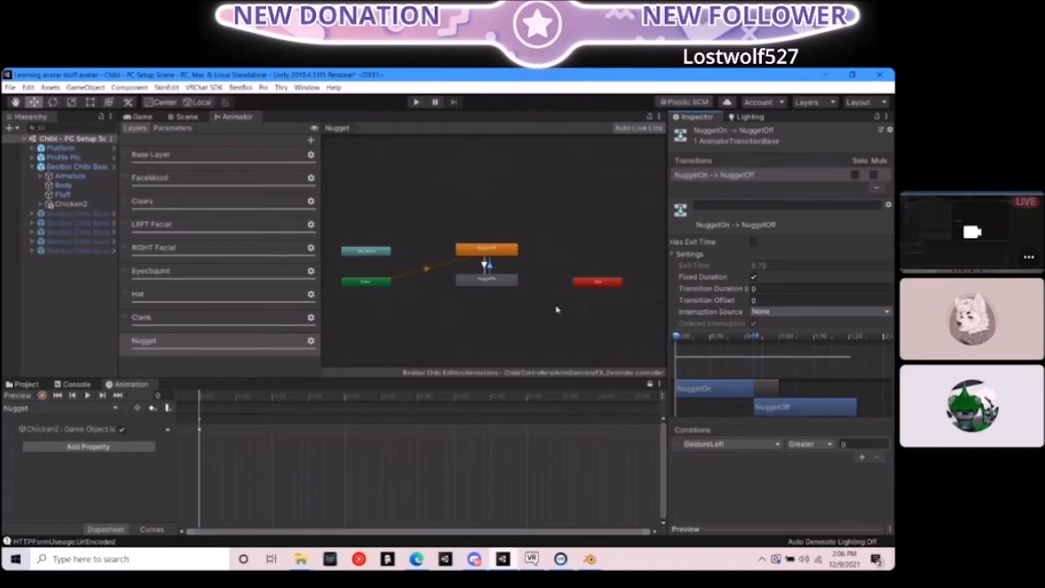
Create a Bool animator parameter named Nugget Toggle
{"action": "left_click", "coordinate": [187, 127]}
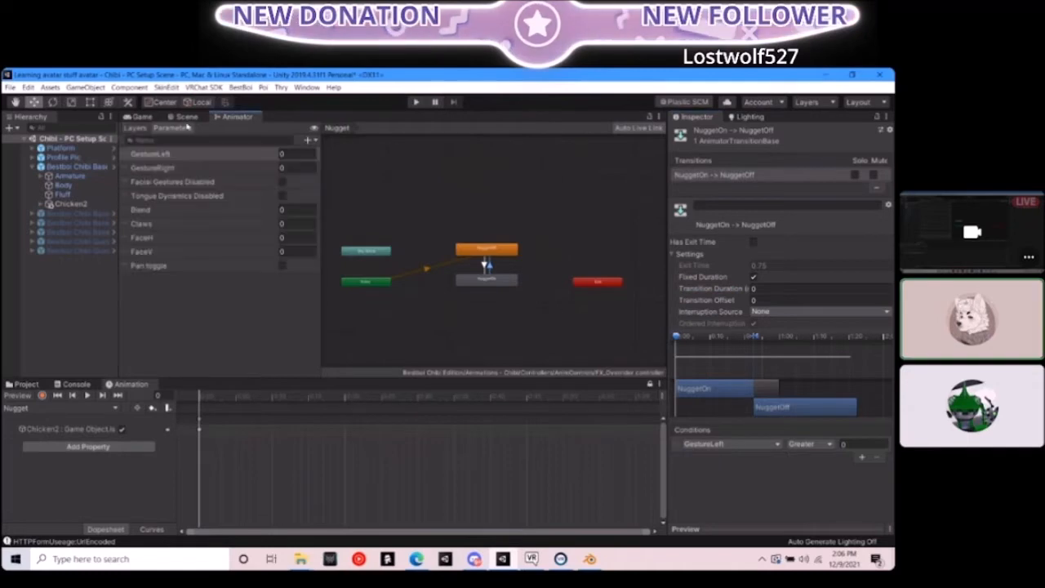
{"action": "left_click", "coordinate": [244, 319]}
{"action": "left_click", "coordinate": [308, 142]}
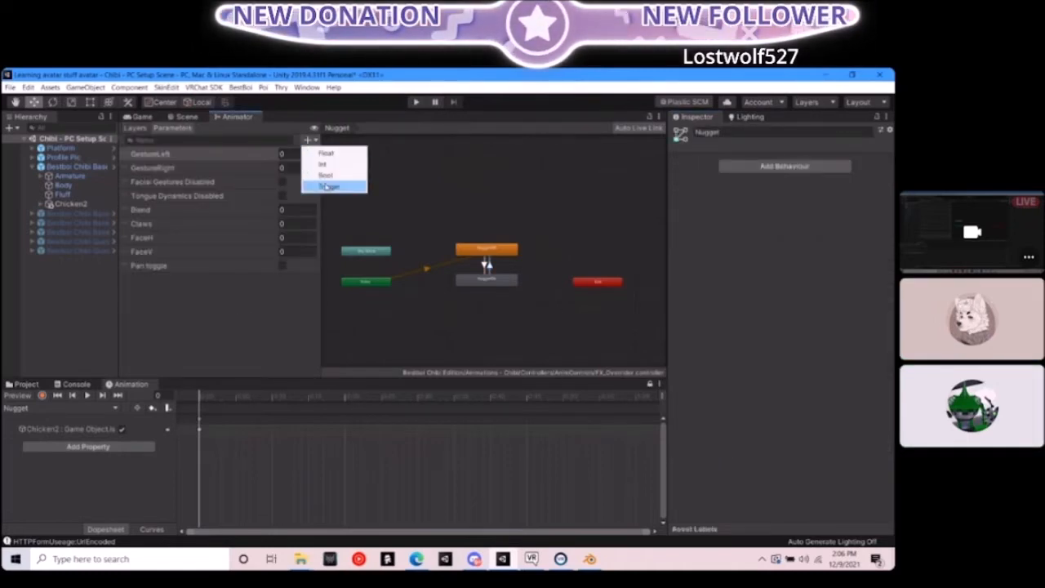
{"action": "left_click", "coordinate": [323, 173]}
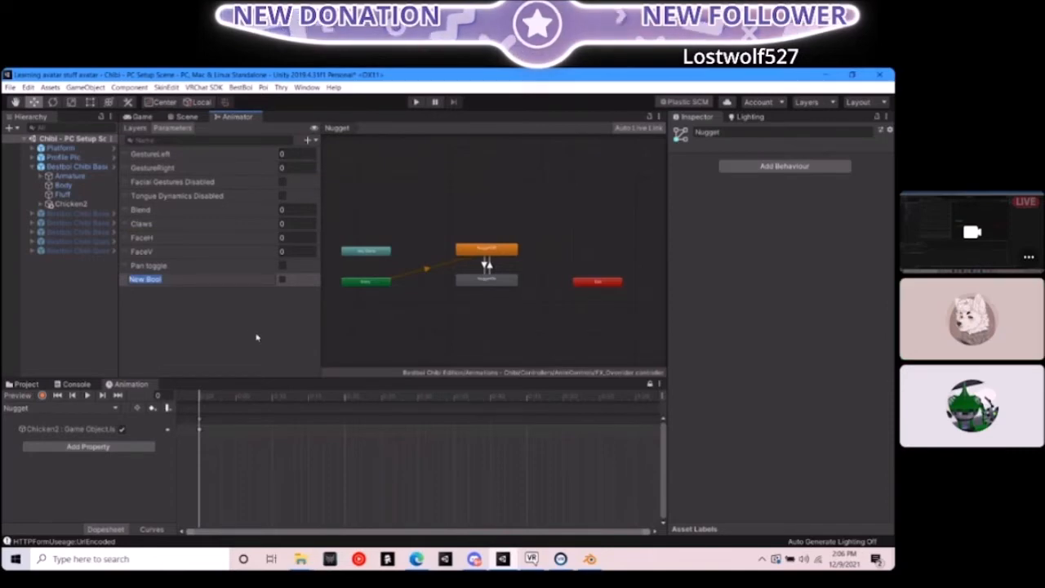
{"action": "type", "text": "Nugget Tog"}
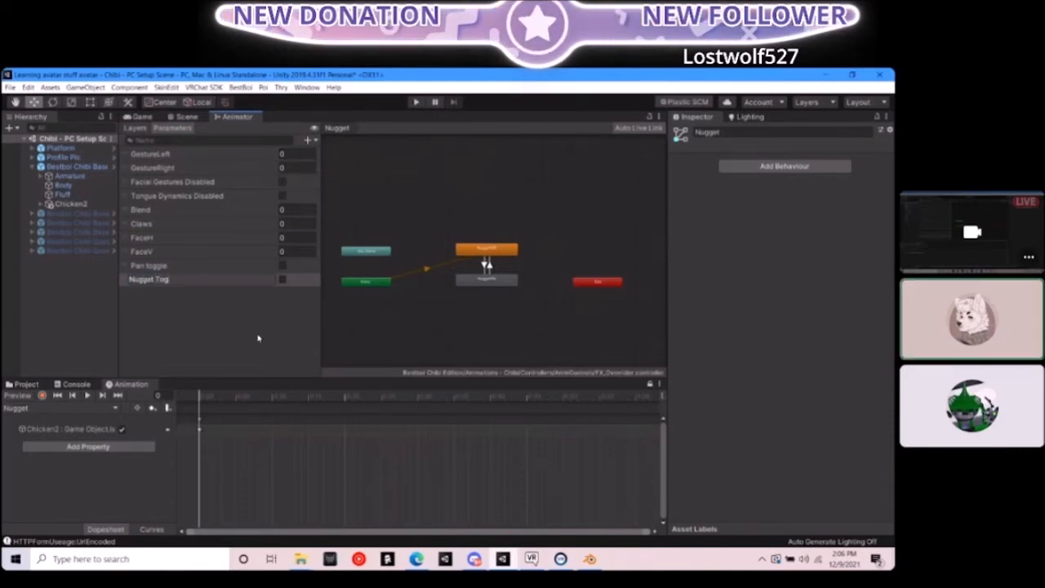
{"action": "type", "text": "gle"}
{"action": "key", "text": "Return"}
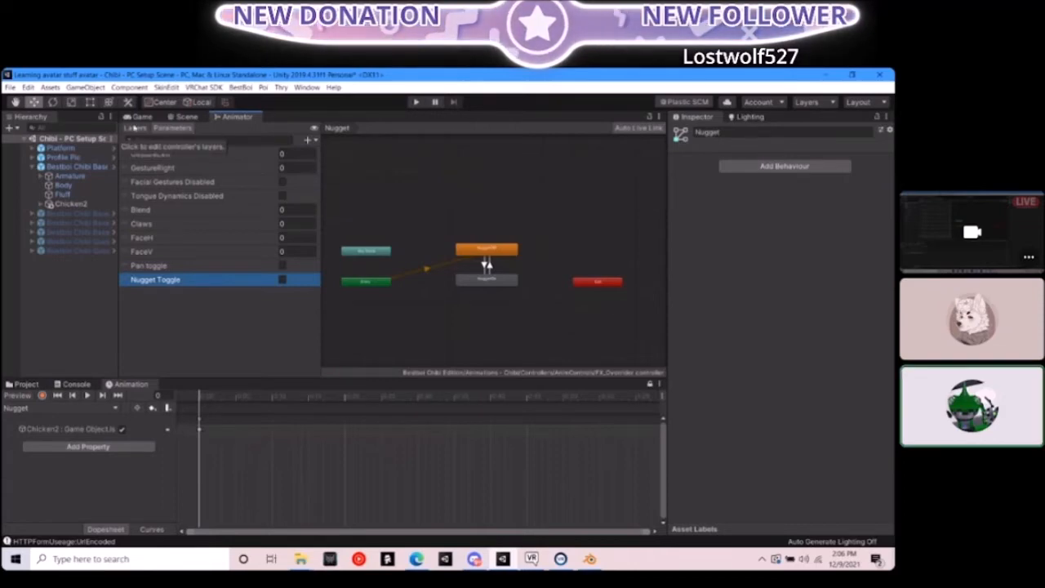
Set the NuggetOn to NuggetOff transition's condition to Nugget Toggle being false
{"action": "left_click", "coordinate": [135, 128]}
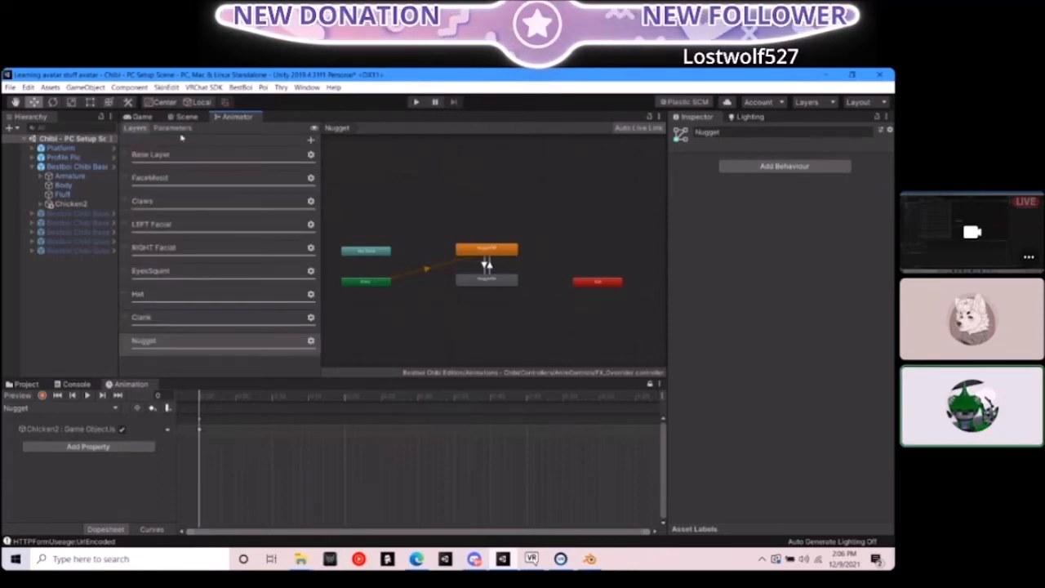
{"action": "left_click", "coordinate": [169, 129]}
{"action": "left_click", "coordinate": [135, 128]}
{"action": "left_click", "coordinate": [219, 345]}
{"action": "left_click", "coordinate": [505, 280]}
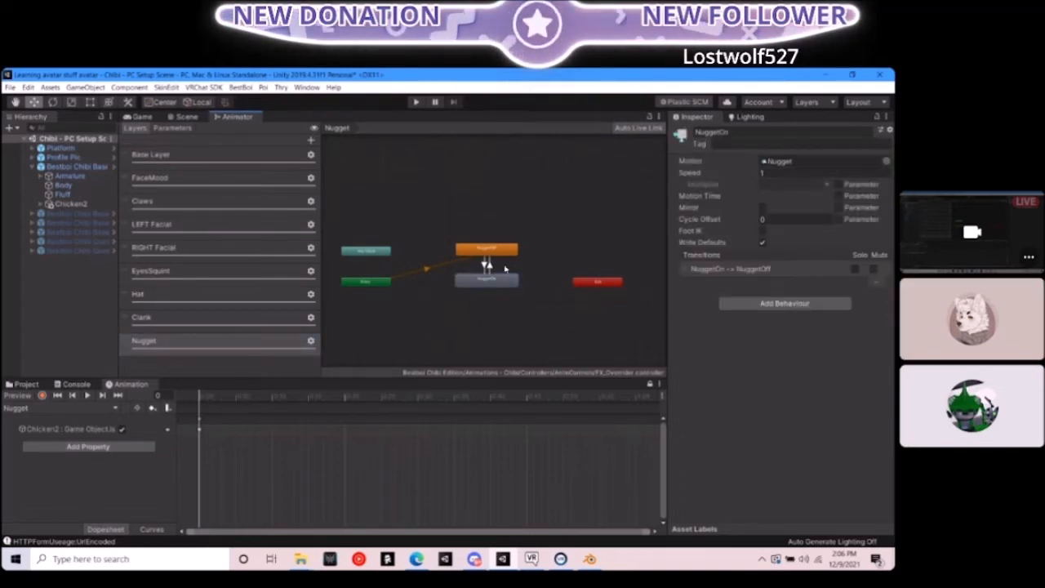
{"action": "left_click", "coordinate": [486, 266]}
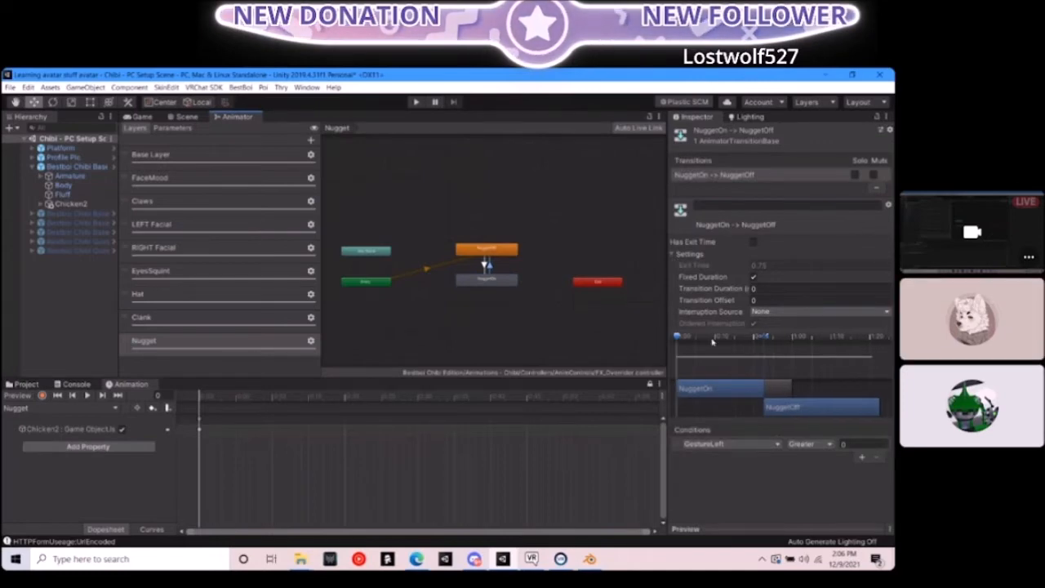
{"action": "left_click", "coordinate": [731, 443]}
{"action": "left_click", "coordinate": [747, 543]}
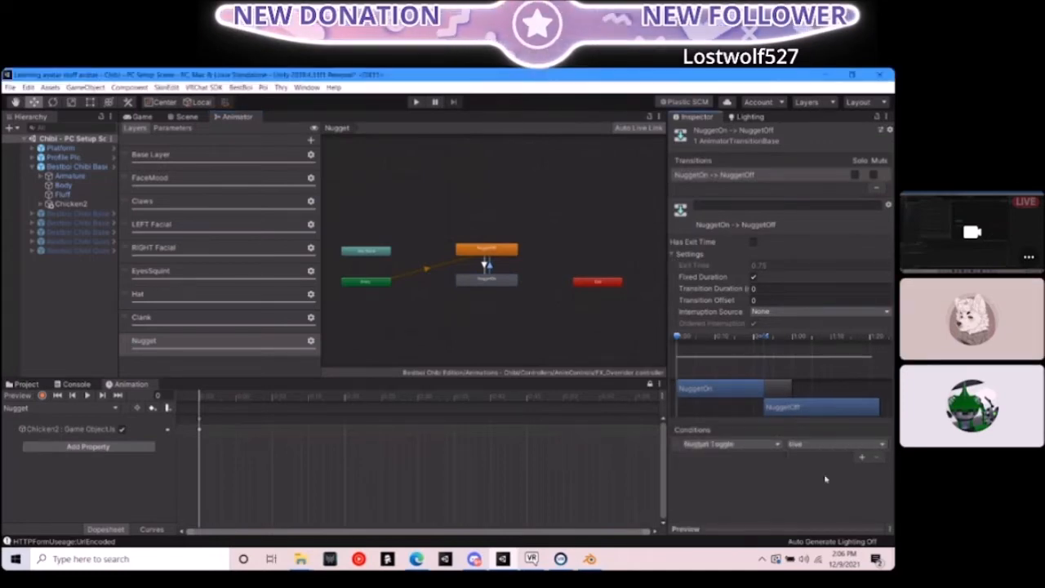
{"action": "left_click", "coordinate": [825, 443]}
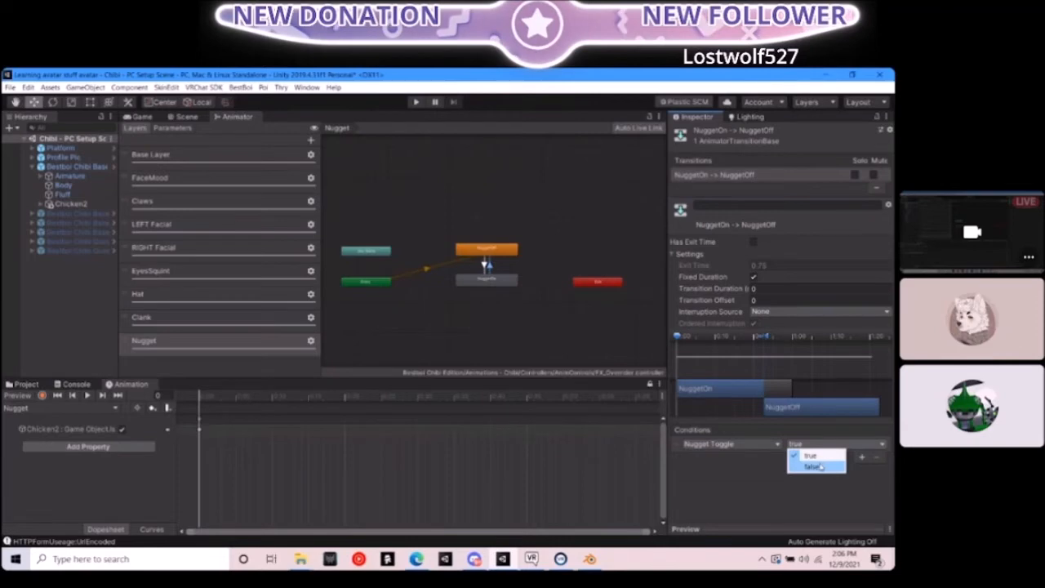
{"action": "left_click", "coordinate": [821, 466]}
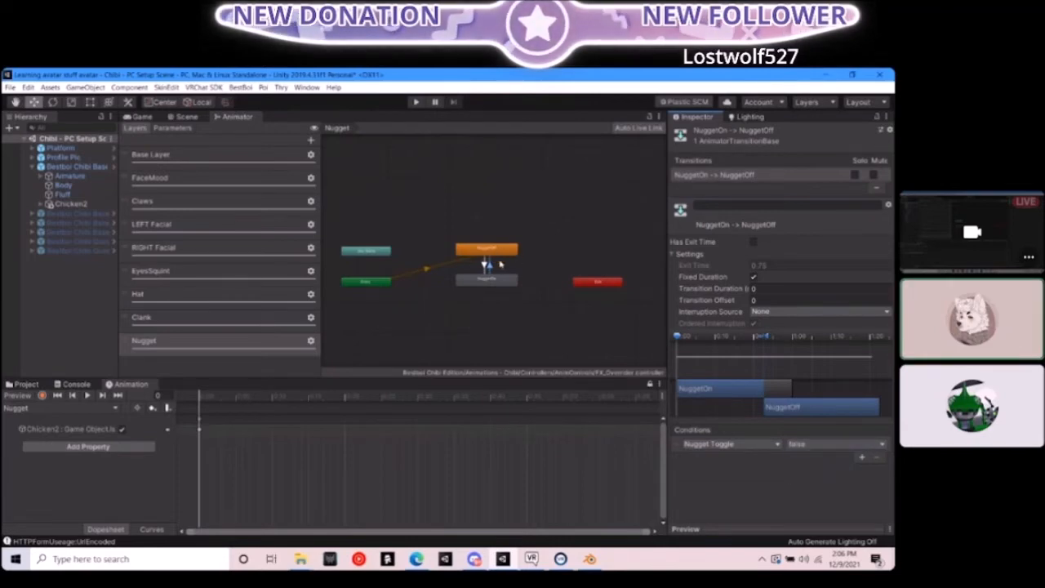
Disable exit time and set the transition duration to 0 on the NuggetOff to NuggetOn transition
{"action": "left_click", "coordinate": [487, 267]}
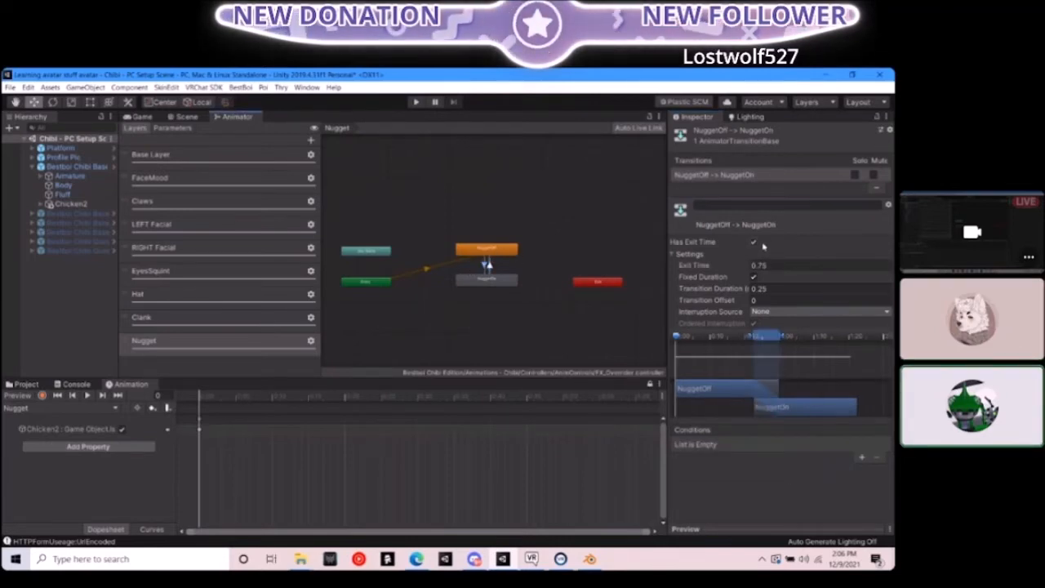
{"action": "left_click", "coordinate": [771, 288]}
{"action": "type", "text": "0"}
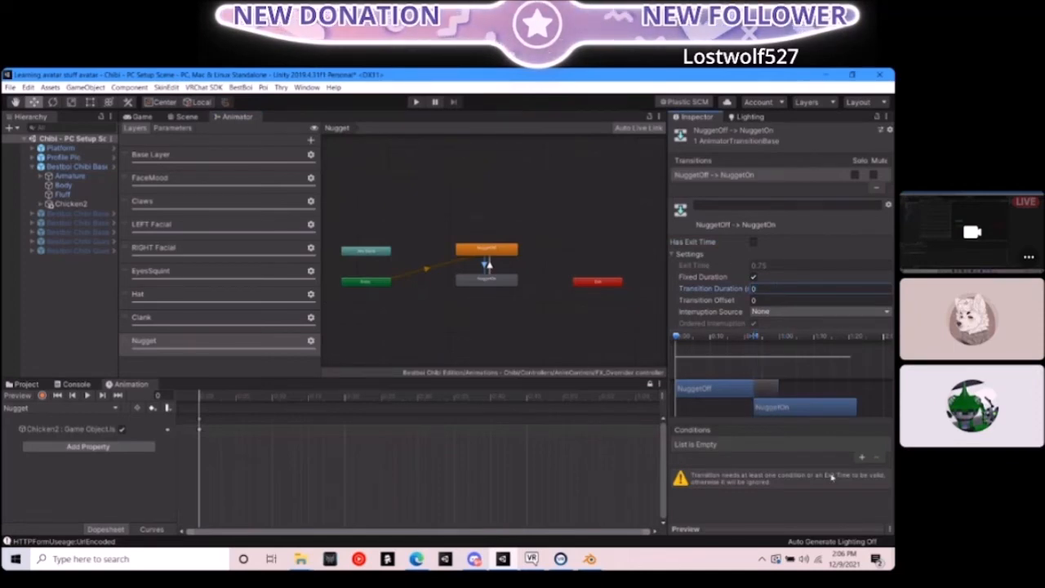
Add a condition requiring Nugget Toggle to be true to the NuggetOff to NuggetOn transition
{"action": "left_click", "coordinate": [861, 457]}
{"action": "left_click", "coordinate": [743, 444]}
{"action": "scroll", "coordinate": [752, 490], "scroll_direction": "down", "scroll_amount": 3}
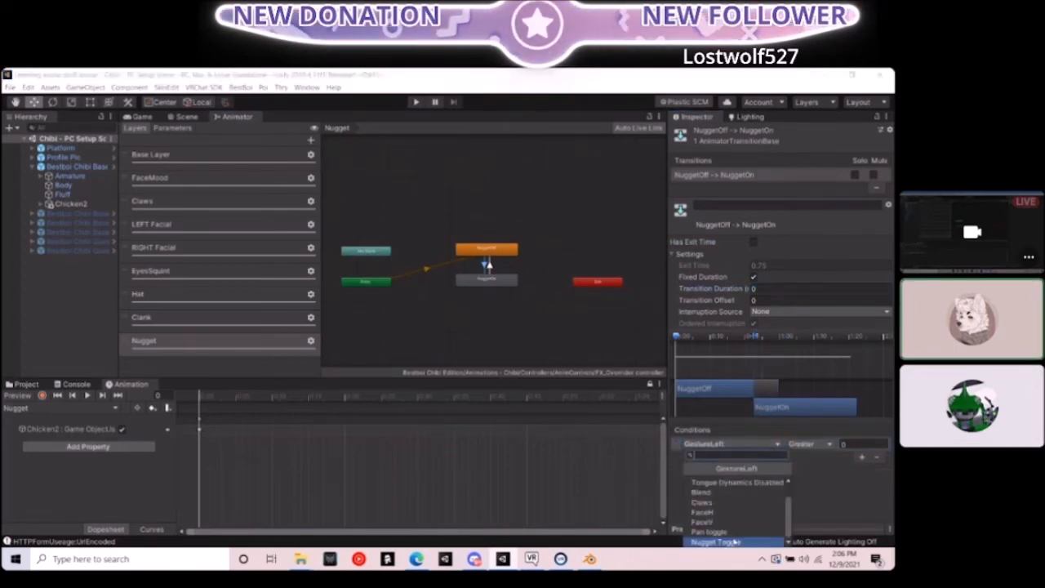
{"action": "left_click", "coordinate": [731, 548]}
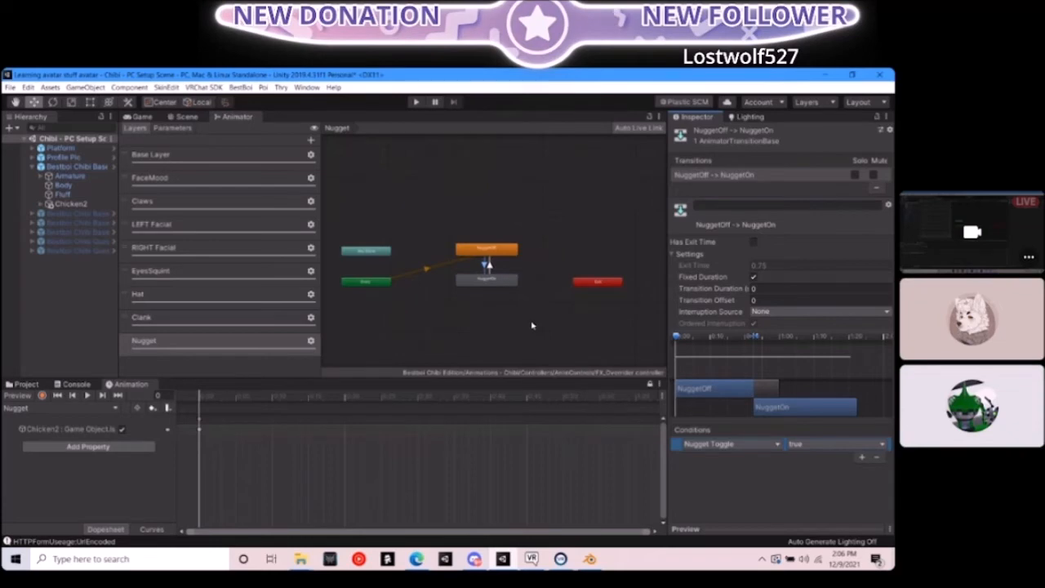
{"action": "scroll", "coordinate": [517, 299], "scroll_direction": "up", "scroll_amount": 2}
{"action": "scroll", "coordinate": [517, 299], "scroll_direction": "down", "scroll_amount": 4}
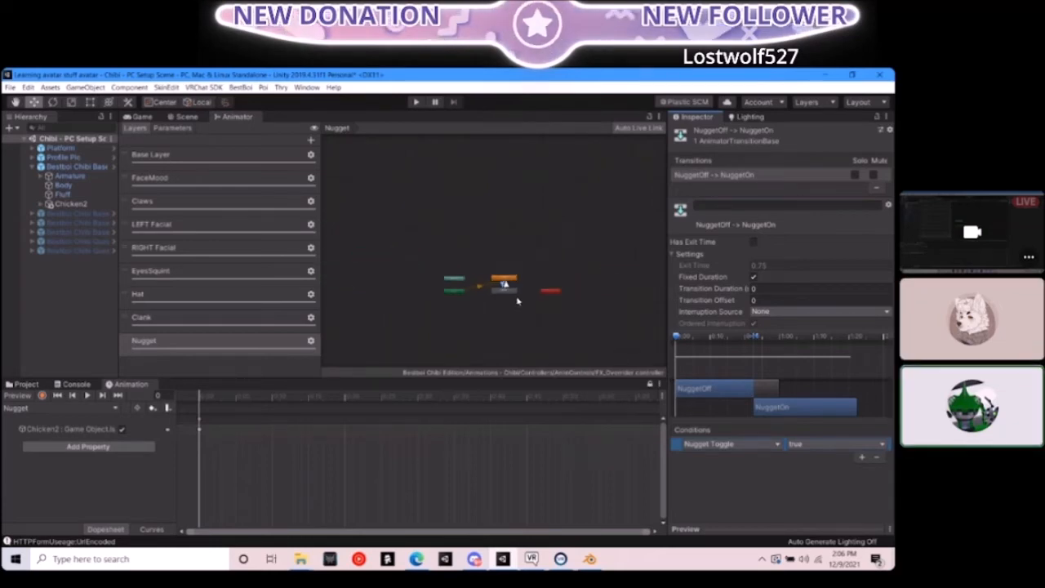
{"action": "scroll", "coordinate": [517, 301], "scroll_direction": "up", "scroll_amount": 3}
{"action": "scroll", "coordinate": [522, 283], "scroll_direction": "down", "scroll_amount": 2}
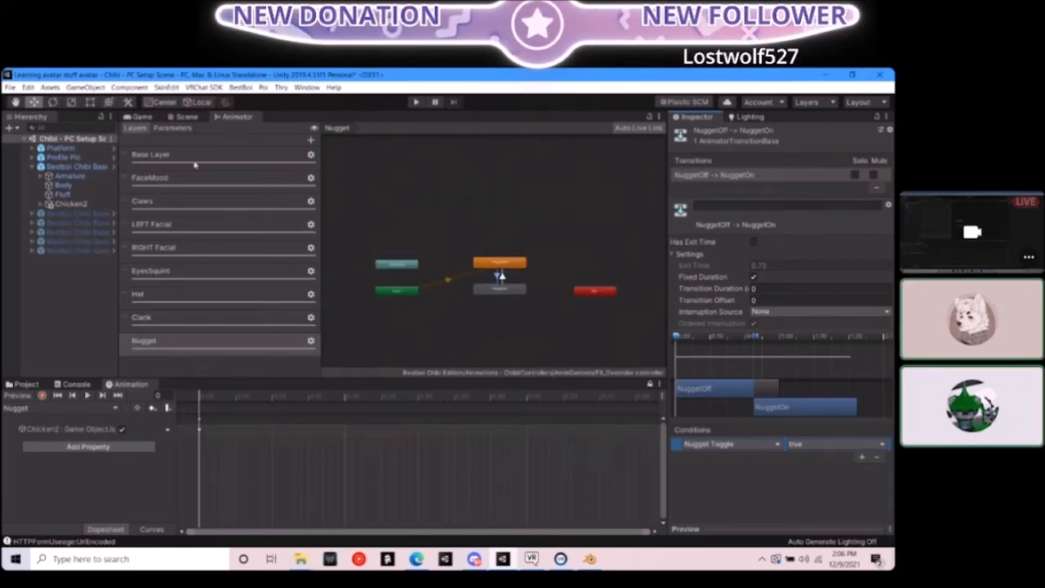
{"action": "left_click", "coordinate": [171, 129]}
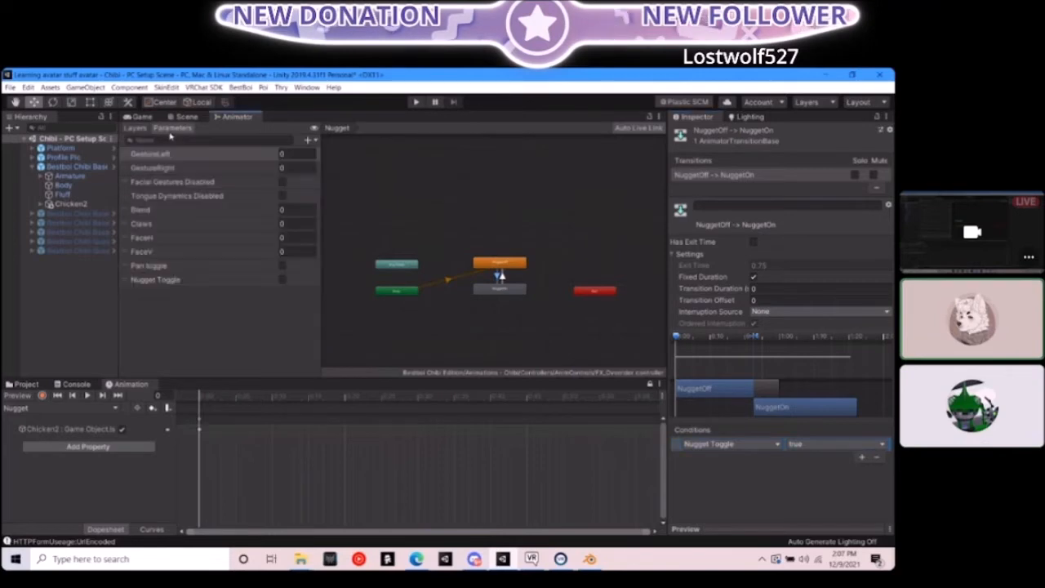
{"action": "left_click", "coordinate": [136, 128]}
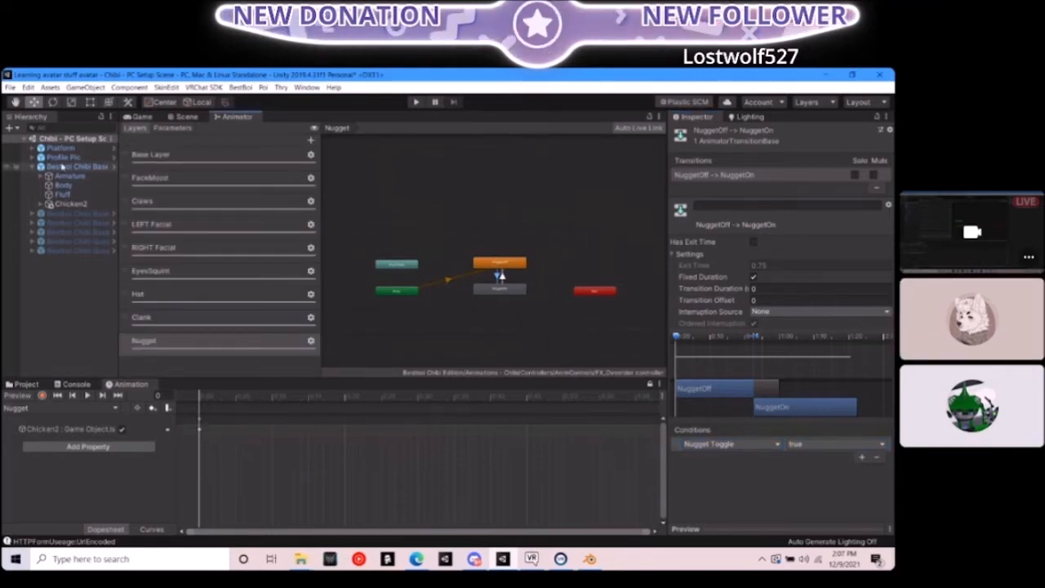
Add an entry to the Bestboi Chibi Base avatar's expression parameters and name it Nugget
{"action": "left_click", "coordinate": [73, 165]}
{"action": "scroll", "coordinate": [728, 420], "scroll_direction": "down", "scroll_amount": 10}
{"action": "scroll", "coordinate": [728, 421], "scroll_direction": "down", "scroll_amount": 5}
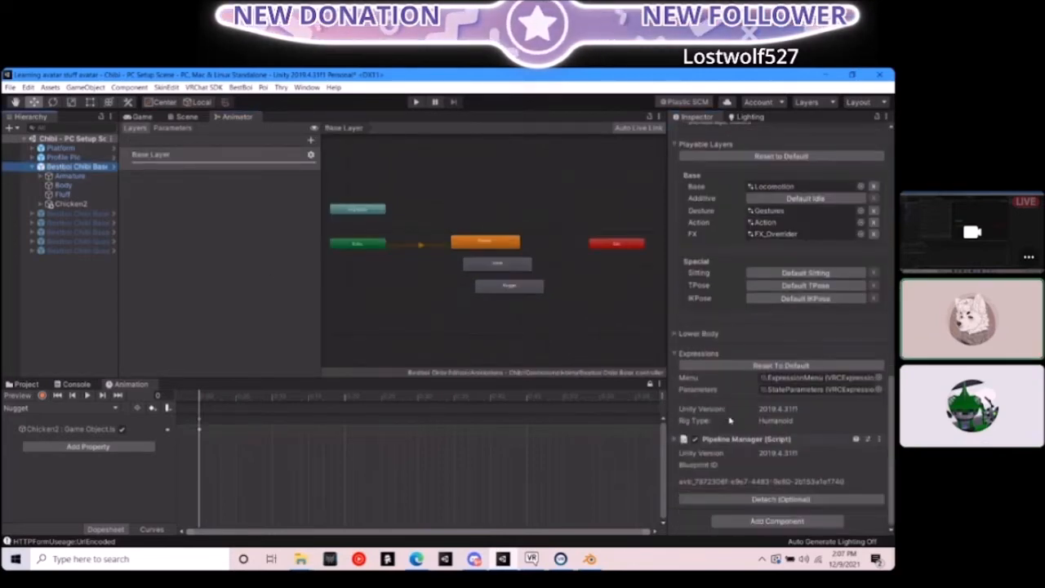
{"action": "double_click", "coordinate": [789, 394]}
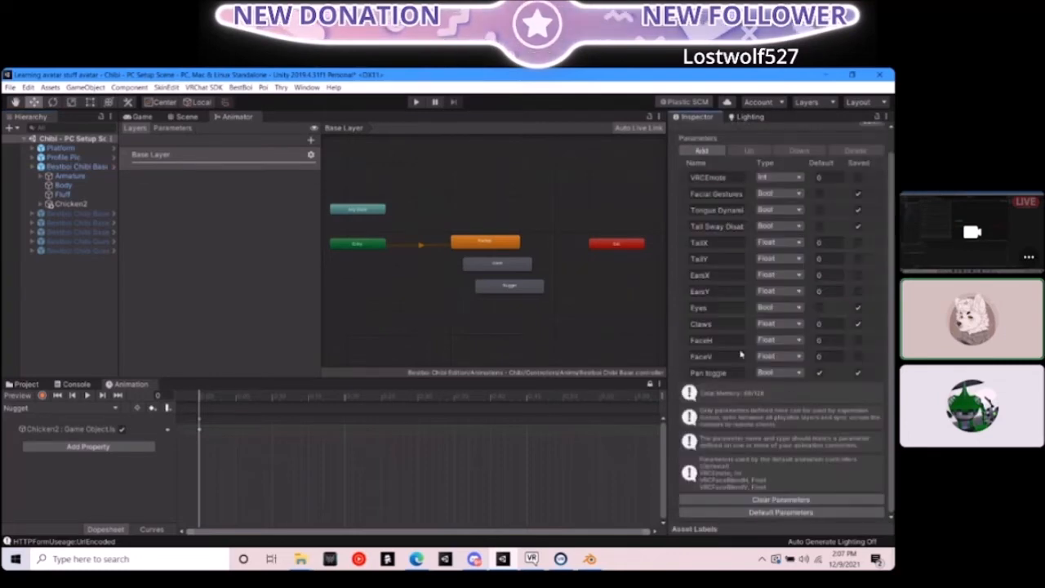
{"action": "left_click", "coordinate": [715, 152]}
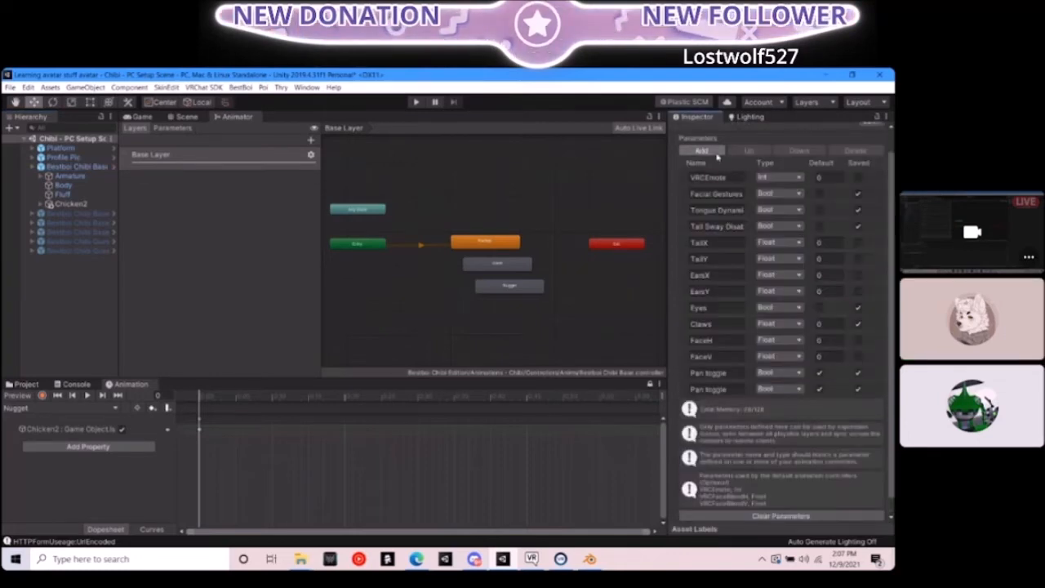
{"action": "left_click", "coordinate": [707, 388]}
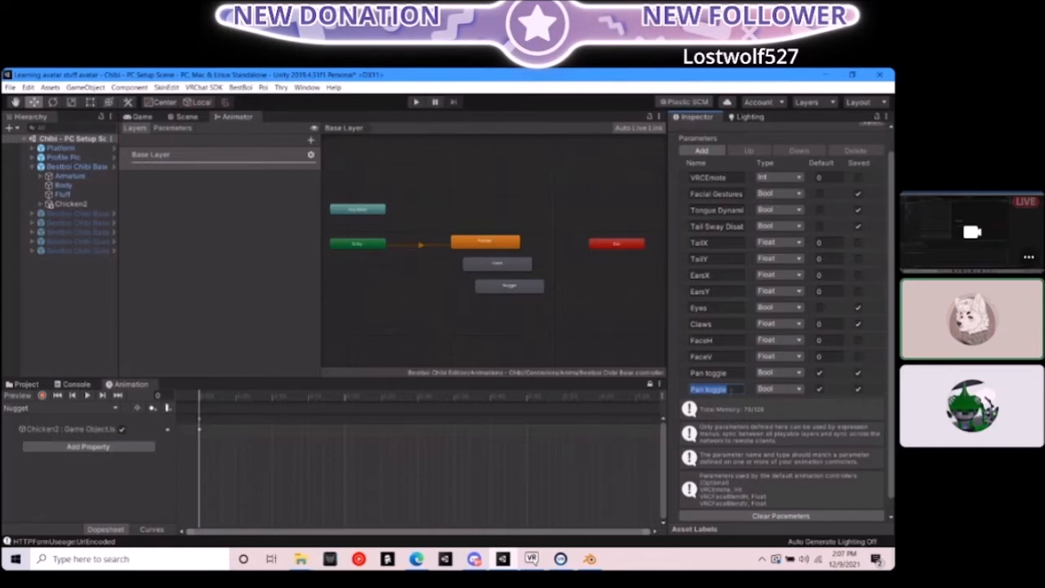
{"action": "type", "text": "Nugget"}
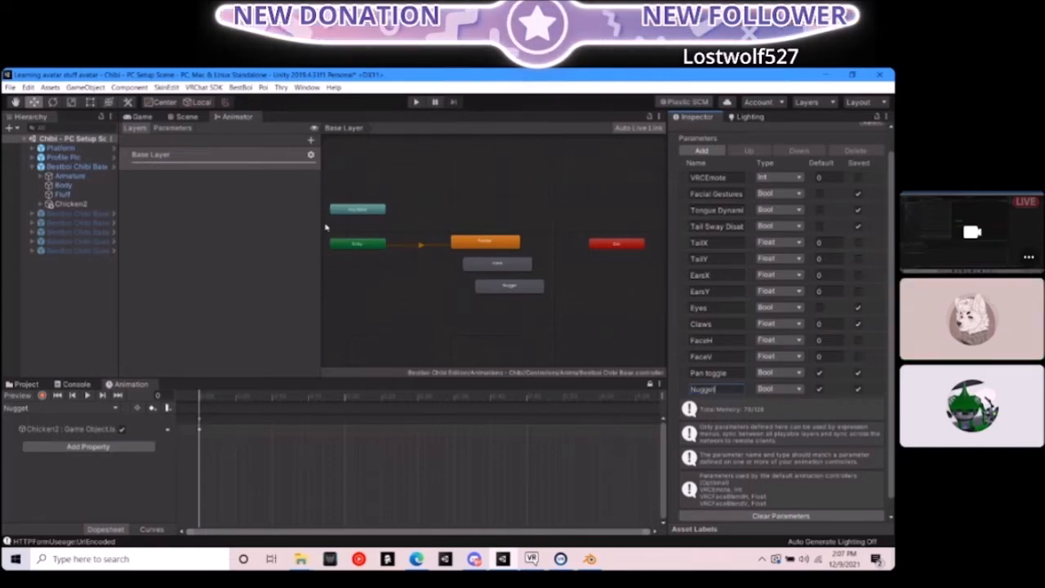
Check the Bestboi Chibi Base controller's layers and parameters and the Chicken2 object for the nugget toggle's parameter name
{"action": "left_click", "coordinate": [225, 227]}
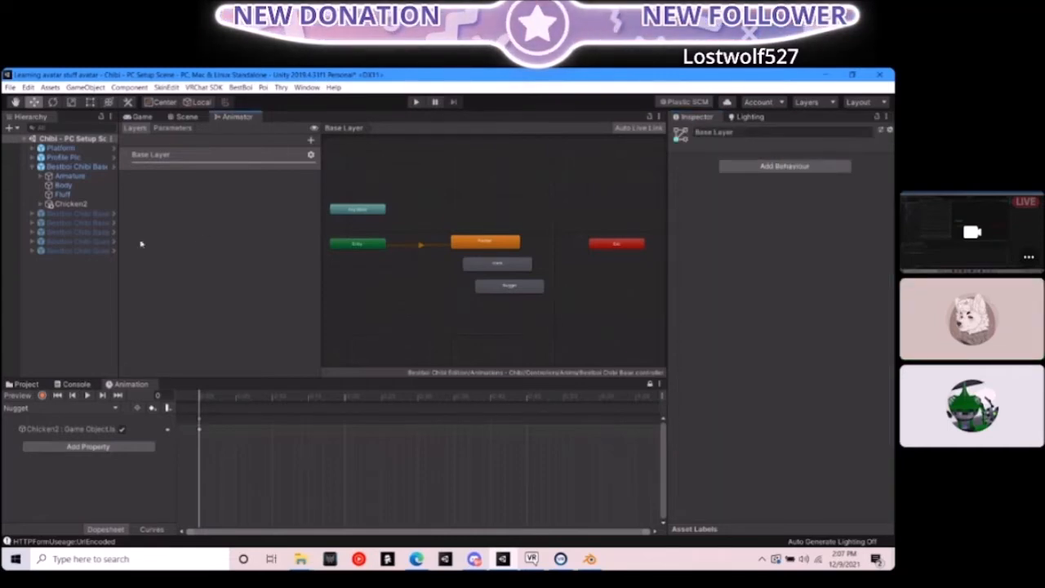
{"action": "left_click", "coordinate": [174, 128]}
{"action": "left_click", "coordinate": [135, 128]}
{"action": "left_click", "coordinate": [78, 166]}
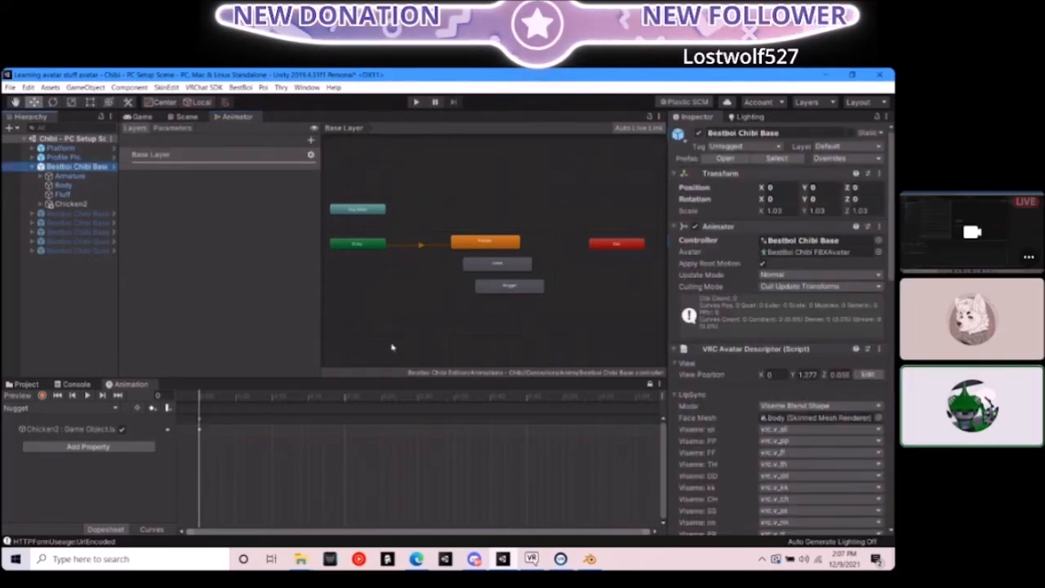
{"action": "left_click", "coordinate": [71, 203]}
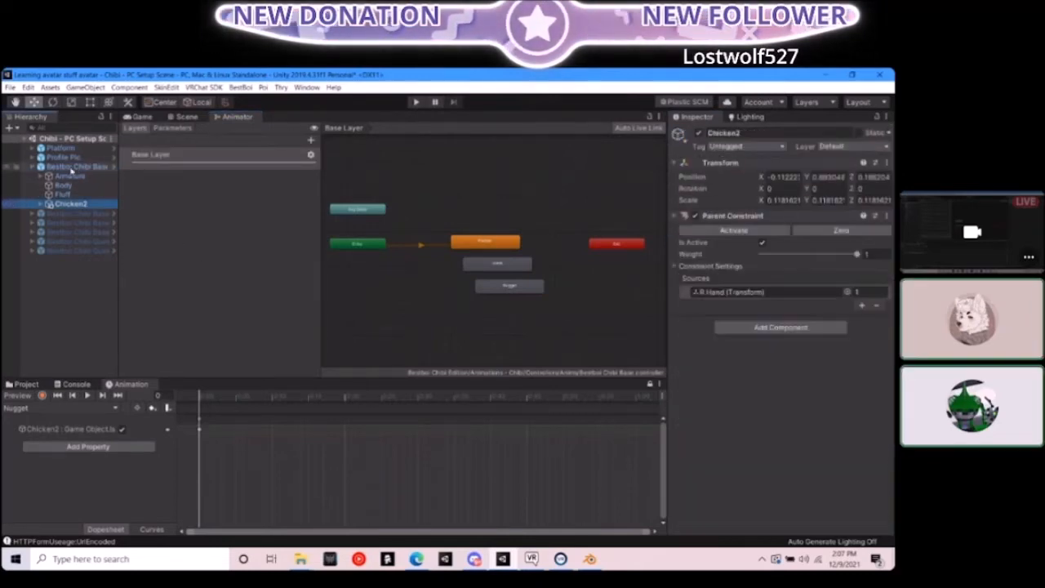
{"action": "left_click", "coordinate": [73, 166]}
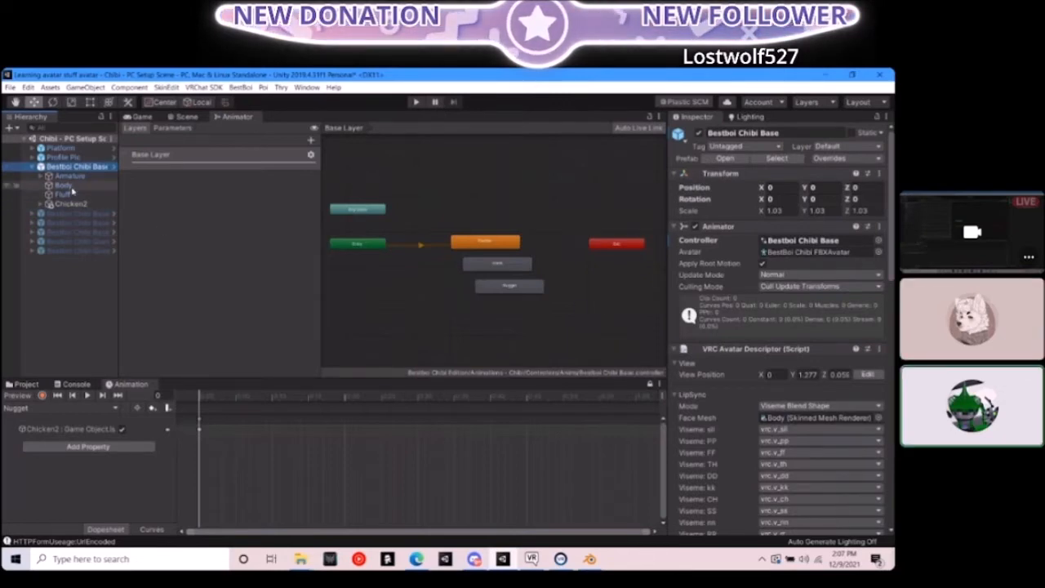
{"action": "scroll", "coordinate": [755, 393], "scroll_direction": "down", "scroll_amount": 10}
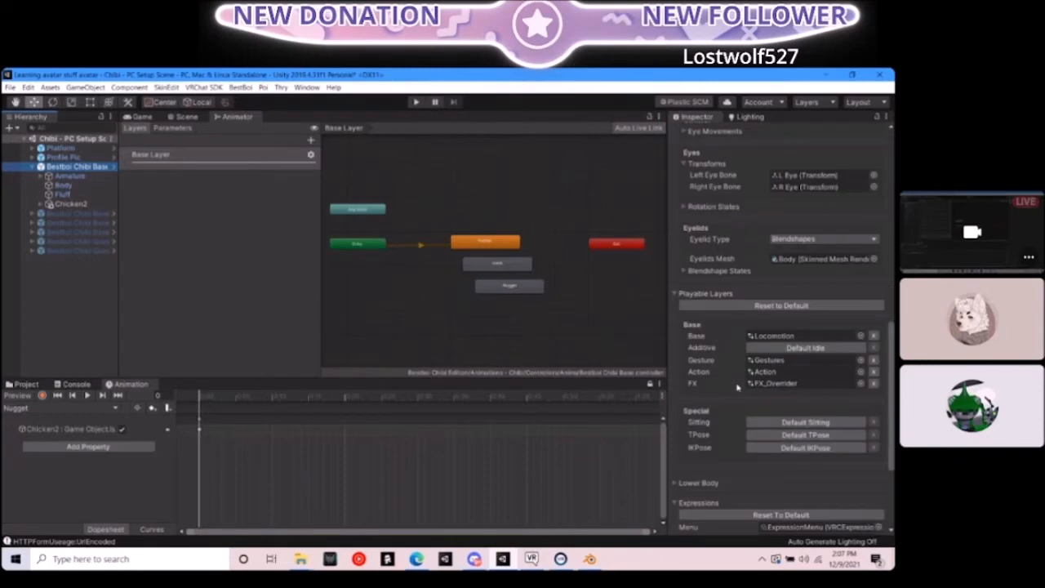
{"action": "scroll", "coordinate": [755, 393], "scroll_direction": "up", "scroll_amount": 5}
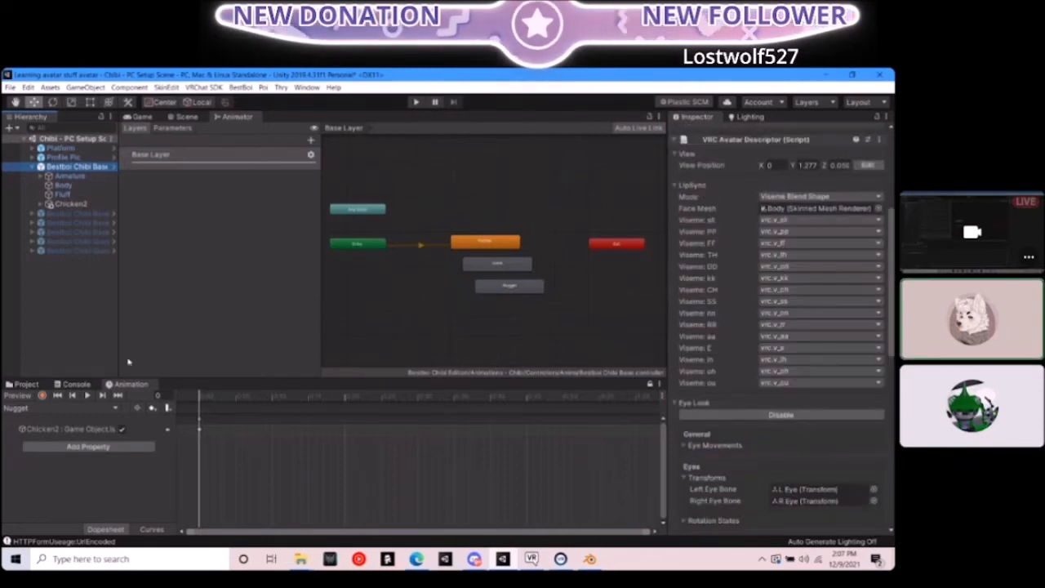
{"action": "left_click", "coordinate": [70, 175]}
{"action": "left_click", "coordinate": [74, 167]}
{"action": "left_click", "coordinate": [82, 204]}
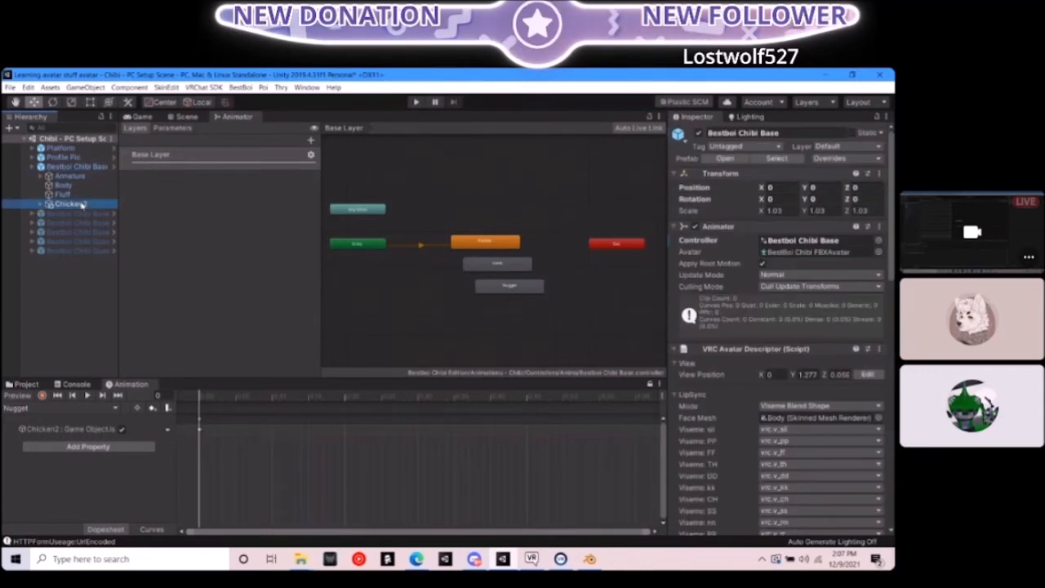
{"action": "left_click", "coordinate": [64, 167]}
{"action": "left_click", "coordinate": [155, 127]}
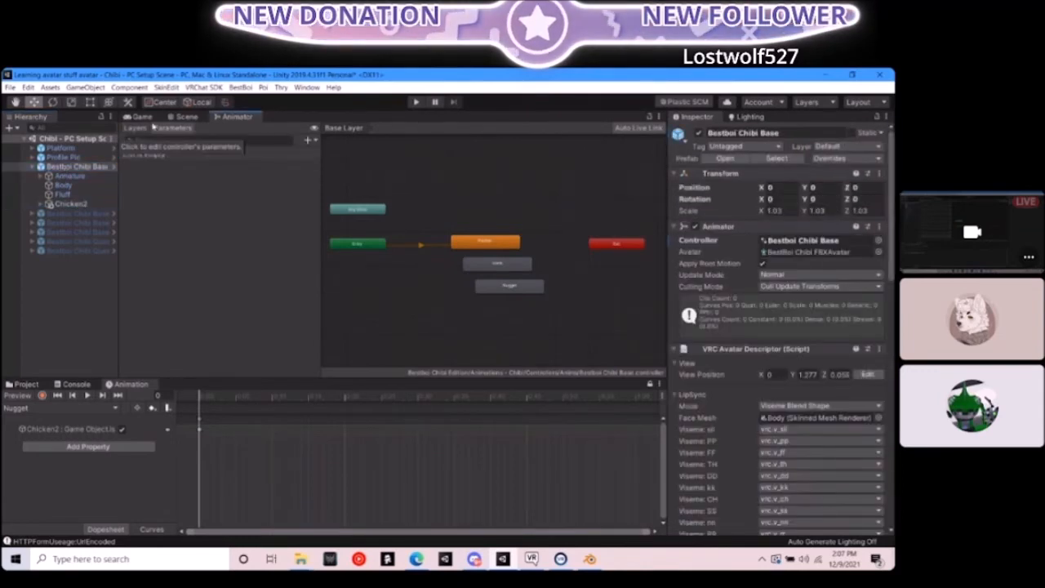
{"action": "left_click", "coordinate": [136, 128]}
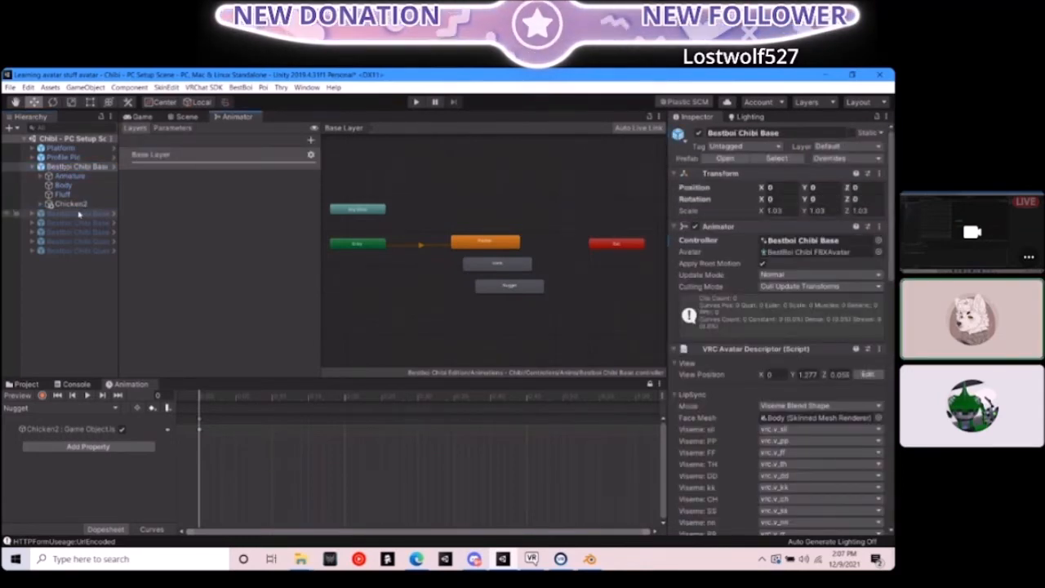
Rename the Nugget entry in the avatar's expression parameters to Nugget Toggle
{"action": "scroll", "coordinate": [680, 414], "scroll_direction": "down", "scroll_amount": 8}
{"action": "scroll", "coordinate": [839, 454], "scroll_direction": "down", "scroll_amount": 5}
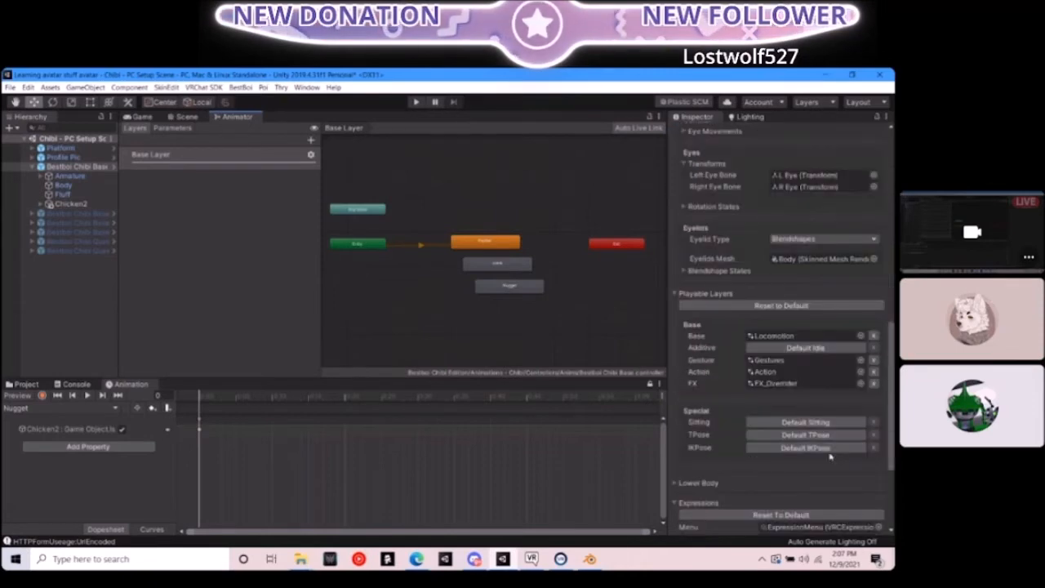
{"action": "scroll", "coordinate": [786, 386], "scroll_direction": "down", "scroll_amount": 4}
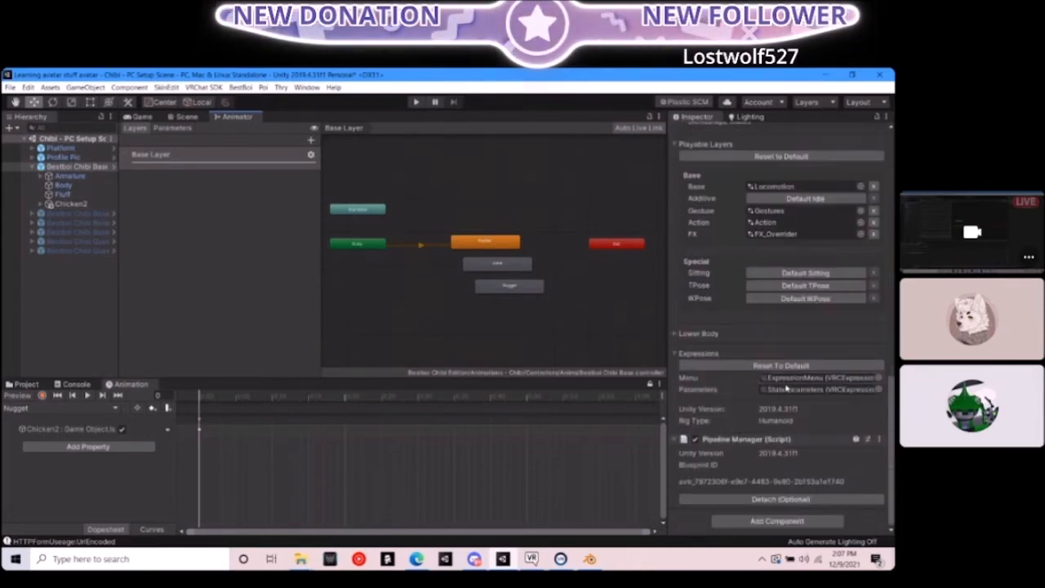
{"action": "double_click", "coordinate": [788, 389]}
{"action": "left_click", "coordinate": [718, 373]}
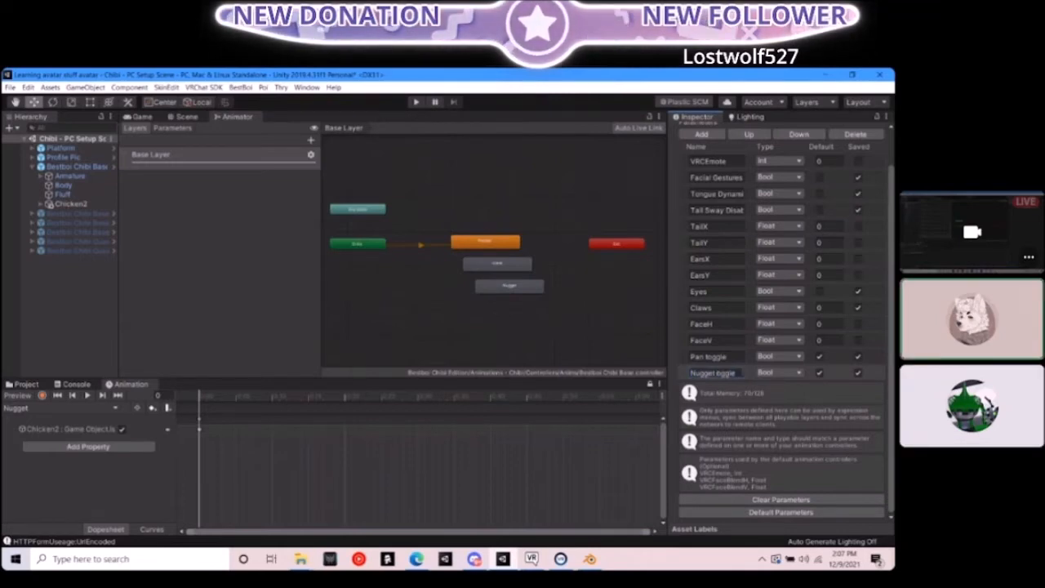
{"action": "left_click", "coordinate": [399, 306]}
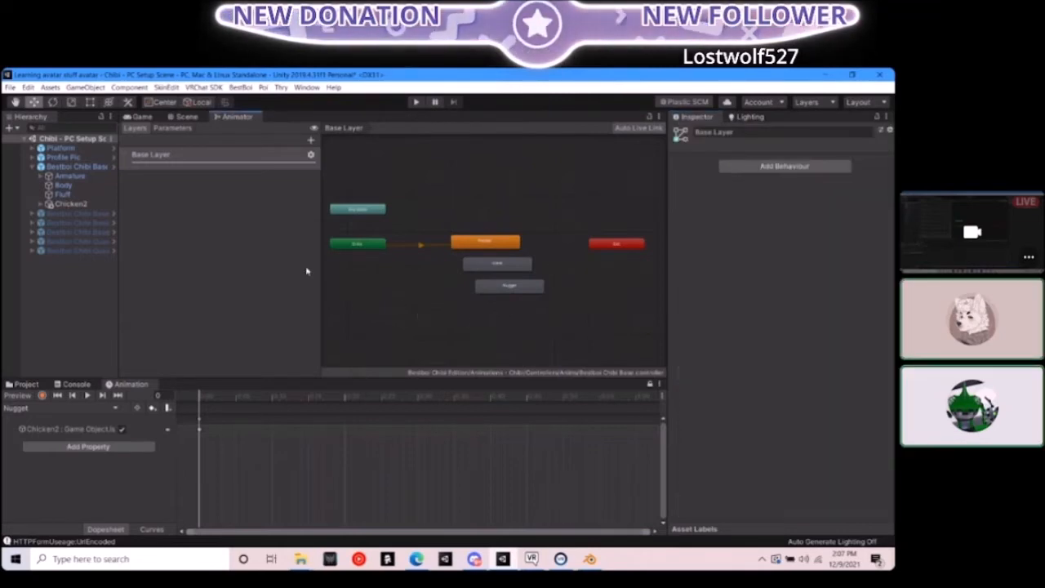
Open the avatar's FX_Overrider controller and examine its Nugget layer and the Nugget Toggle parameter's name and default value
{"action": "left_click", "coordinate": [67, 167]}
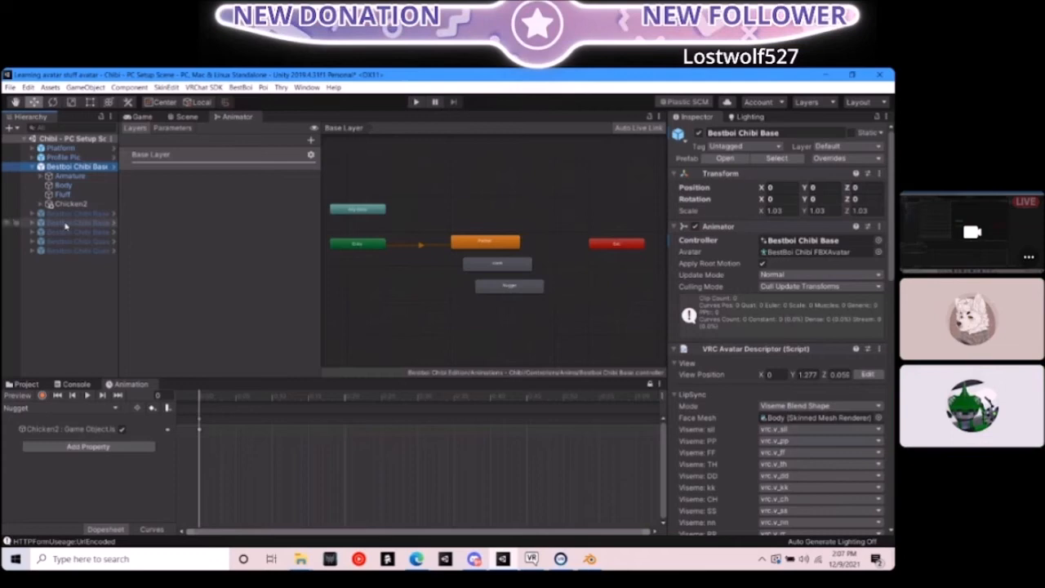
{"action": "scroll", "coordinate": [759, 370], "scroll_direction": "down", "scroll_amount": 5}
{"action": "double_click", "coordinate": [755, 392]}
{"action": "left_click", "coordinate": [194, 342]}
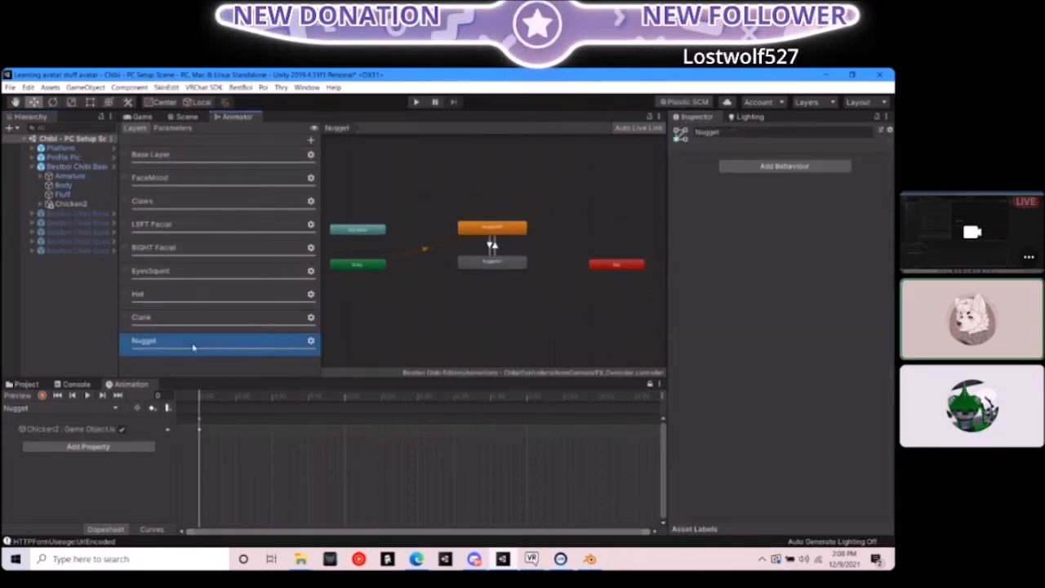
{"action": "left_click", "coordinate": [183, 129]}
{"action": "left_click", "coordinate": [201, 280]}
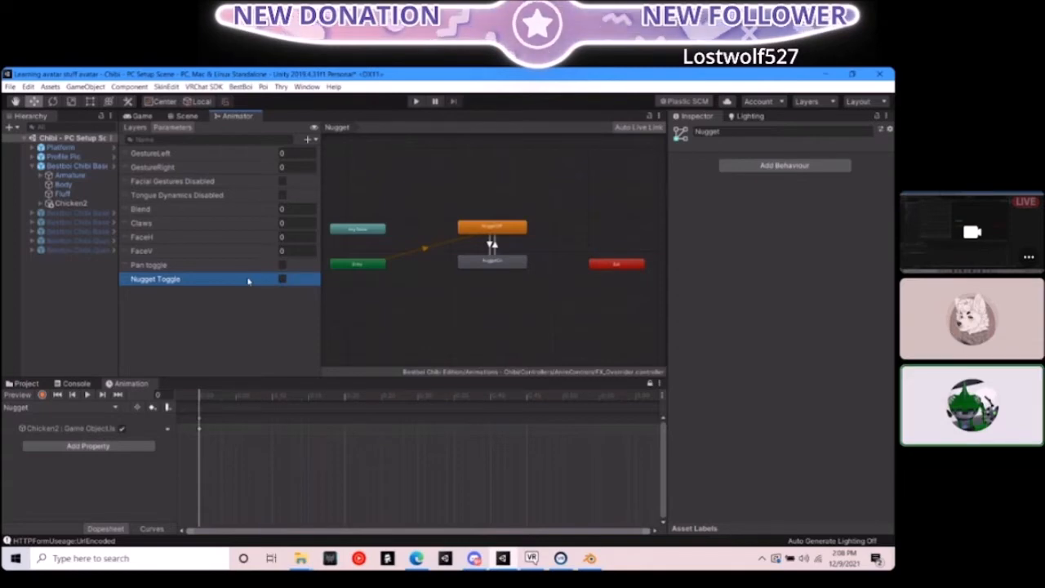
{"action": "left_click", "coordinate": [194, 279]}
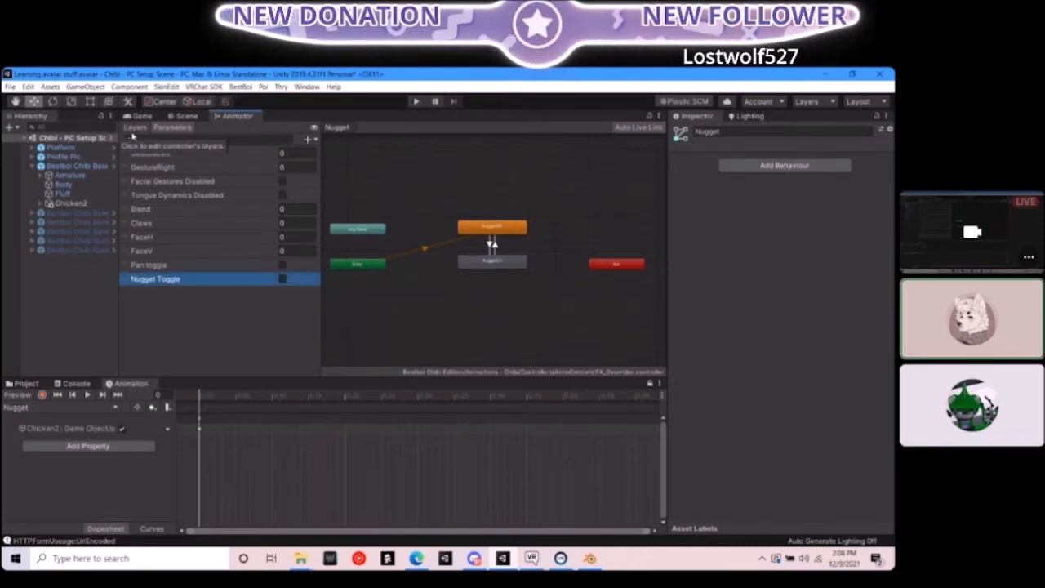
{"action": "left_click", "coordinate": [135, 127]}
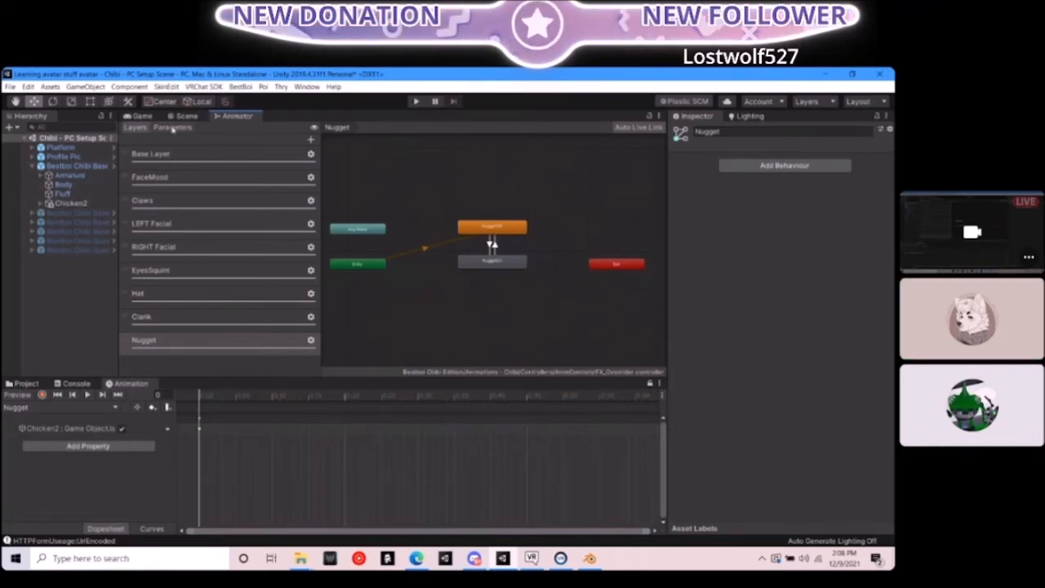
{"action": "left_click", "coordinate": [172, 127]}
{"action": "left_click", "coordinate": [188, 281]}
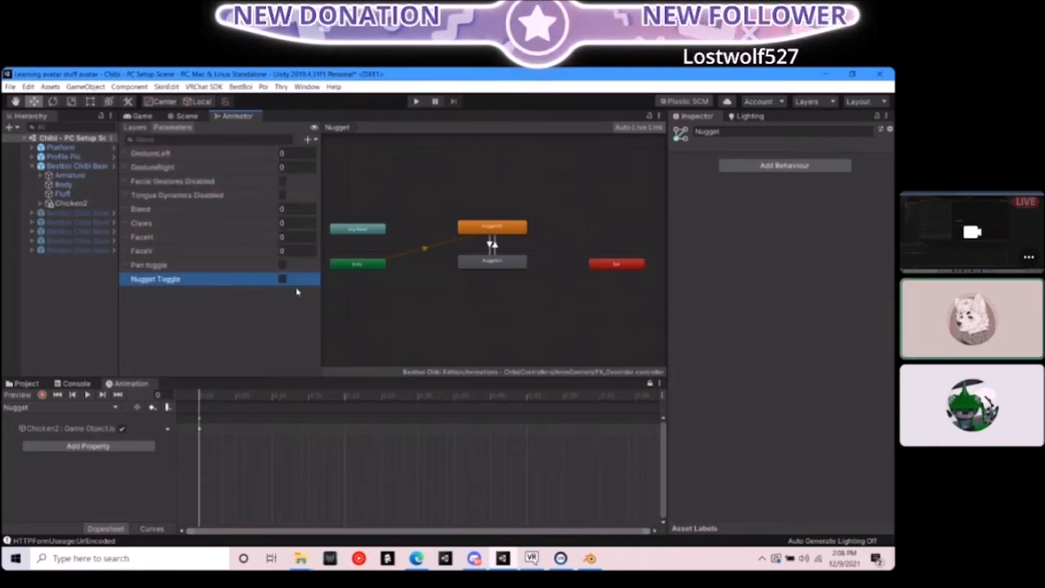
Turn off the Default and Saved options for Nugget Toggle in the avatar's expression parameters
{"action": "left_click", "coordinate": [78, 166]}
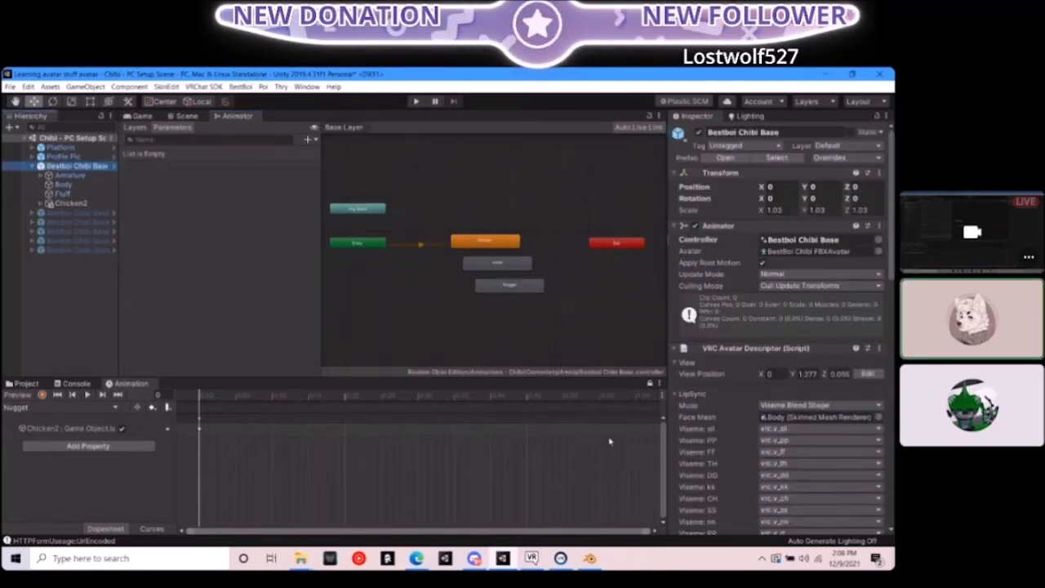
{"action": "scroll", "coordinate": [816, 441], "scroll_direction": "down", "scroll_amount": 15}
{"action": "left_click", "coordinate": [821, 494]}
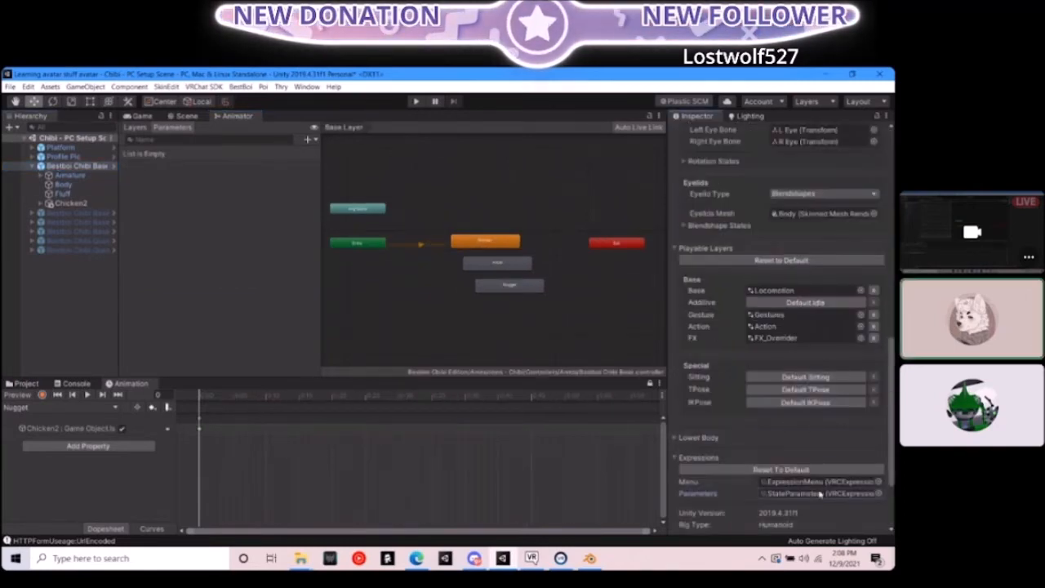
{"action": "double_click", "coordinate": [820, 493]}
{"action": "left_click", "coordinate": [819, 372]}
{"action": "left_click", "coordinate": [857, 372]}
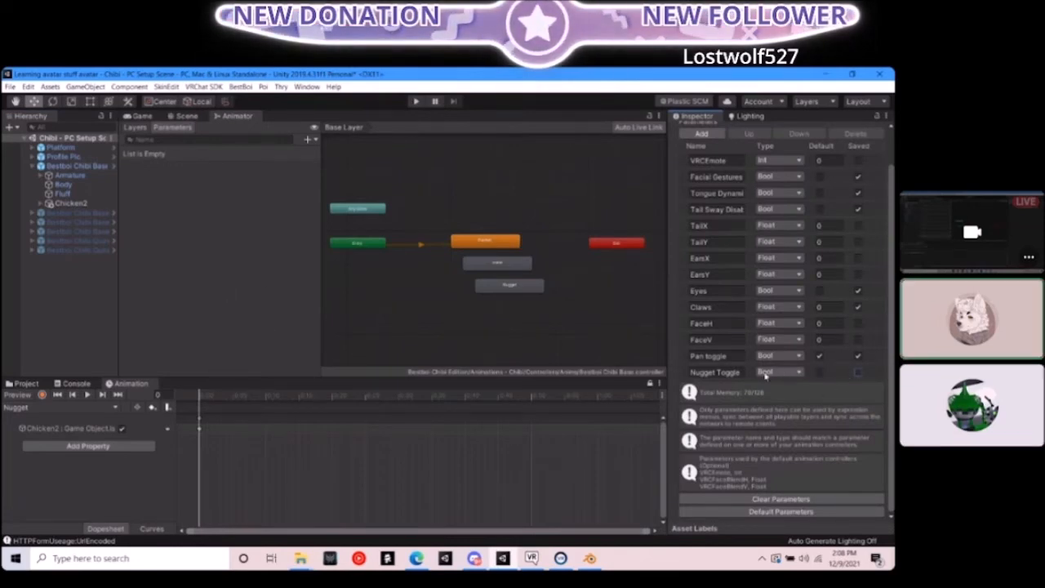
{"action": "scroll", "coordinate": [750, 377], "scroll_direction": "up", "scroll_amount": 2}
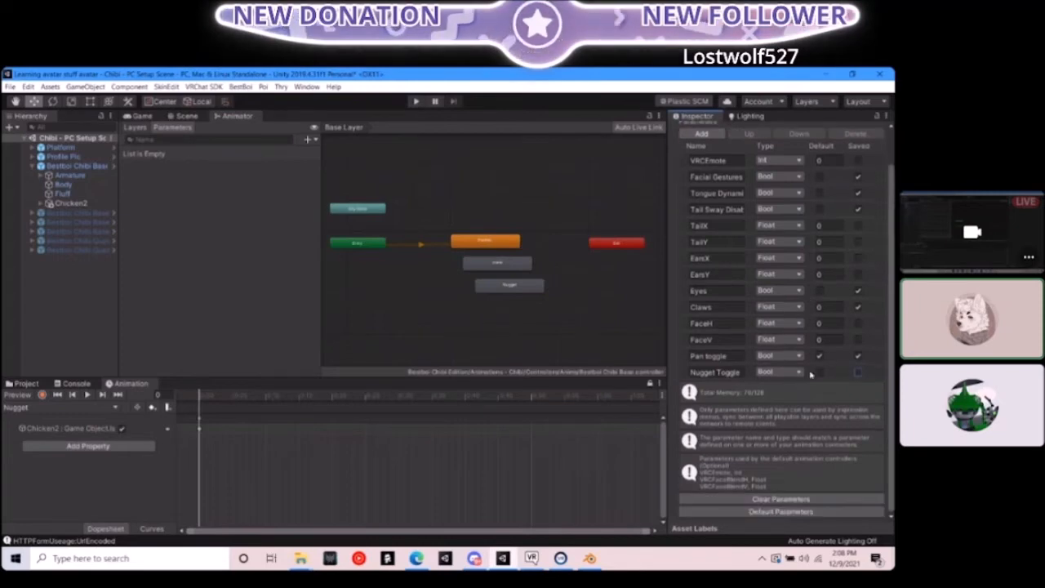
Add a control named Nugget Toggle to the Toggles submenu of the avatar's expression menu
{"action": "left_click", "coordinate": [76, 166]}
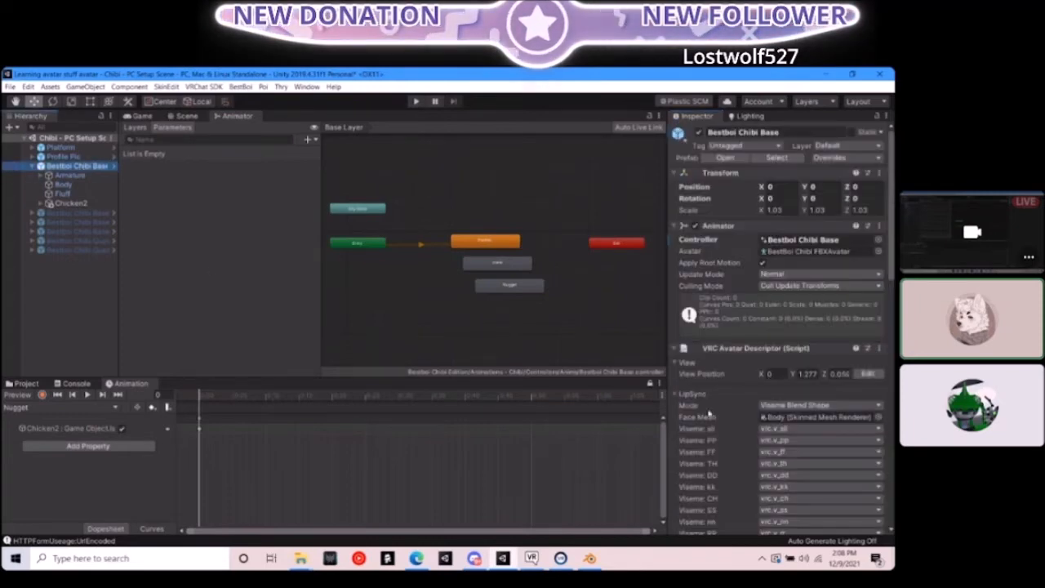
{"action": "scroll", "coordinate": [740, 408], "scroll_direction": "down", "scroll_amount": 10}
{"action": "scroll", "coordinate": [803, 393], "scroll_direction": "down", "scroll_amount": 5}
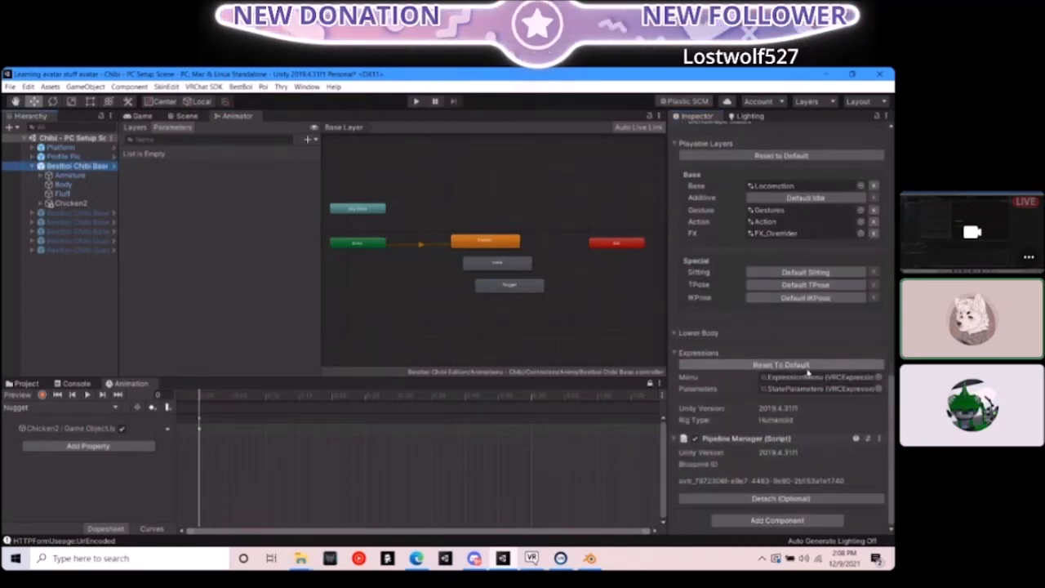
{"action": "double_click", "coordinate": [806, 372]}
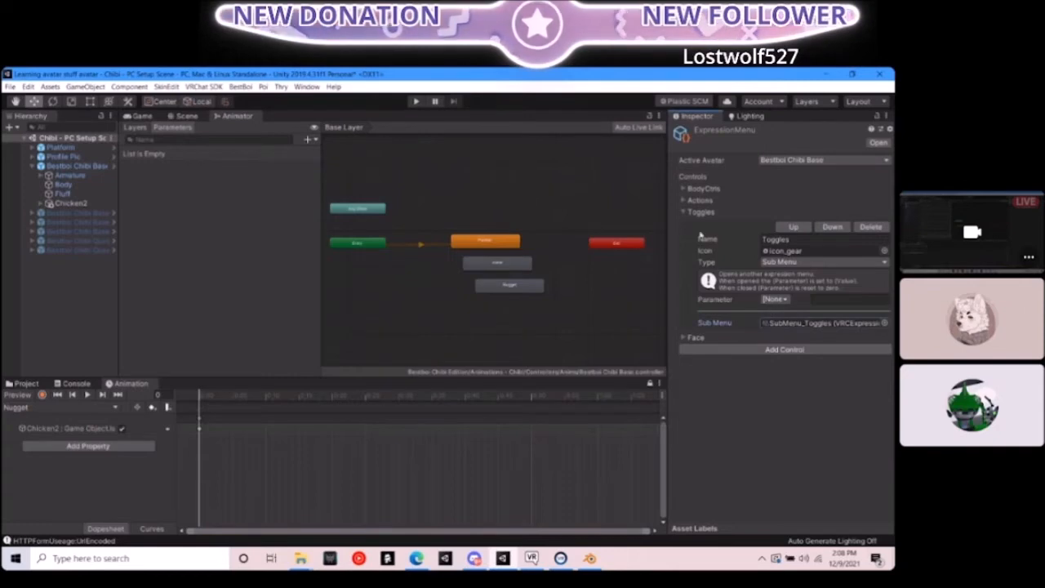
{"action": "double_click", "coordinate": [807, 325]}
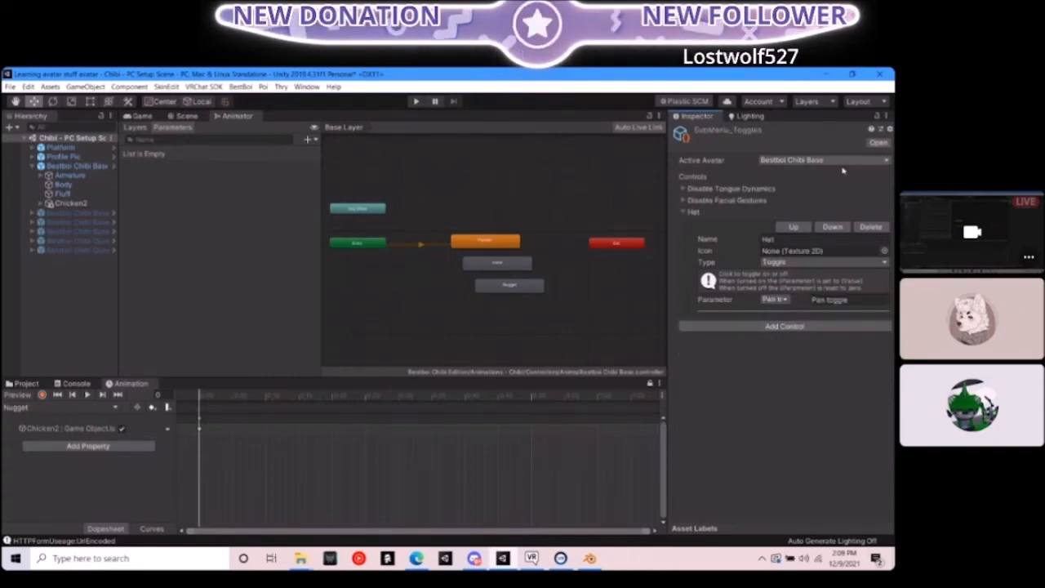
{"action": "left_click", "coordinate": [779, 326]}
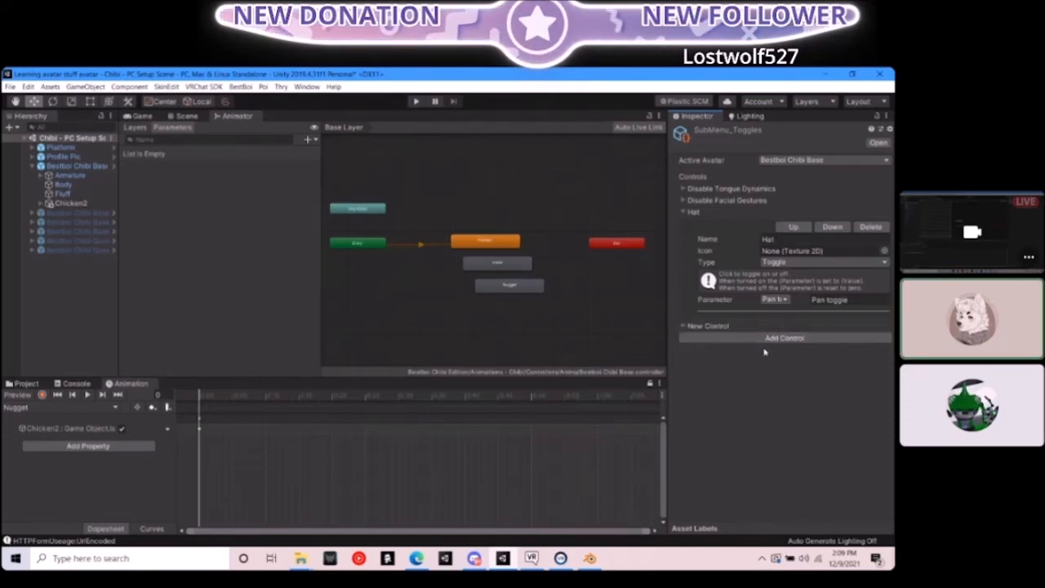
{"action": "left_click", "coordinate": [681, 326]}
{"action": "left_click", "coordinate": [767, 352]}
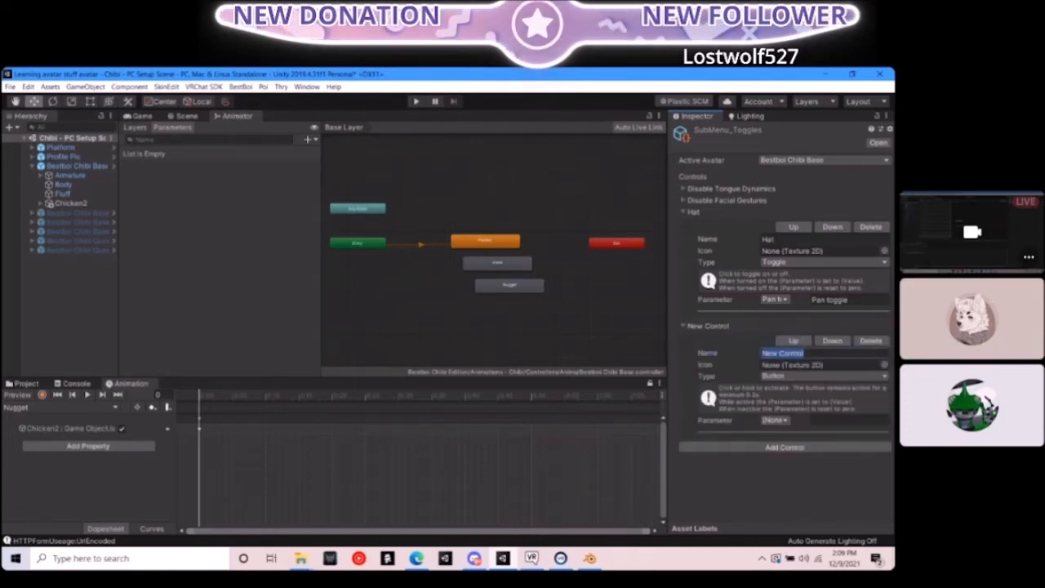
{"action": "type", "text": "Nugget"}
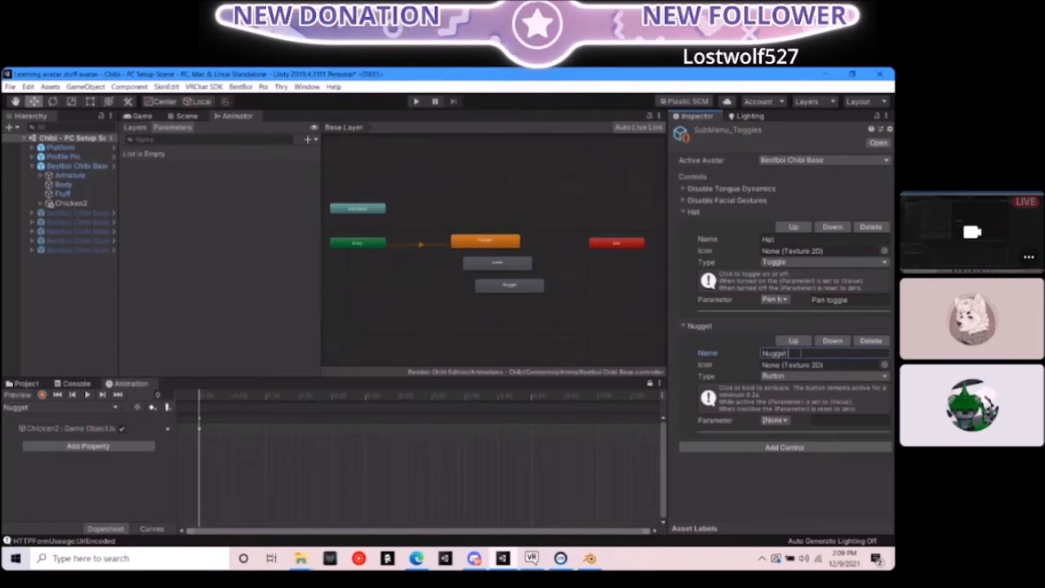
{"action": "type", "text": " Toggle"}
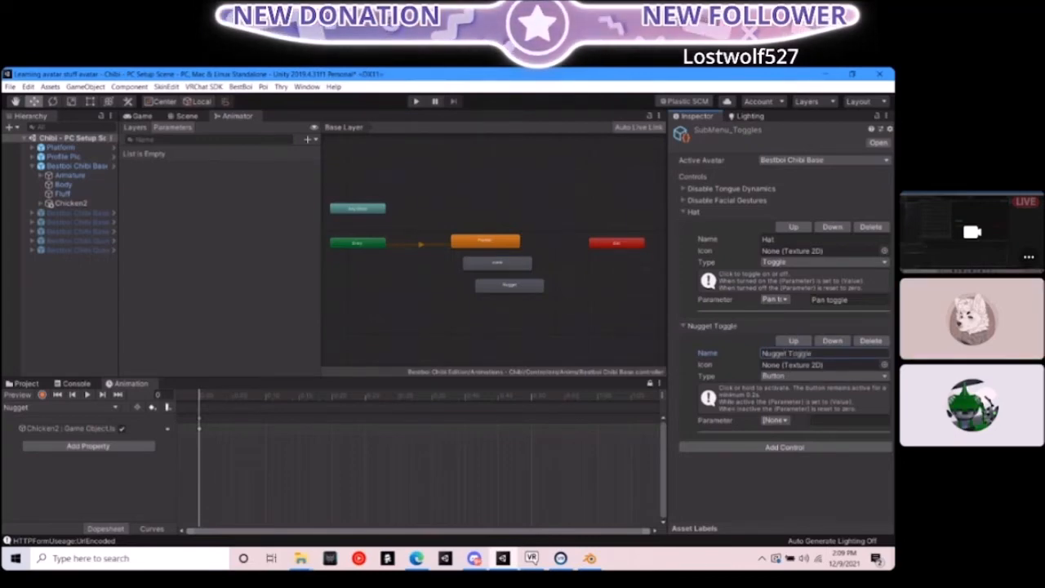
Set the Nugget Toggle control's type to Toggle and its parameter to Nugget Toggle, and reselect the Bestboi Chibi Base avatar
{"action": "left_click", "coordinate": [863, 376]}
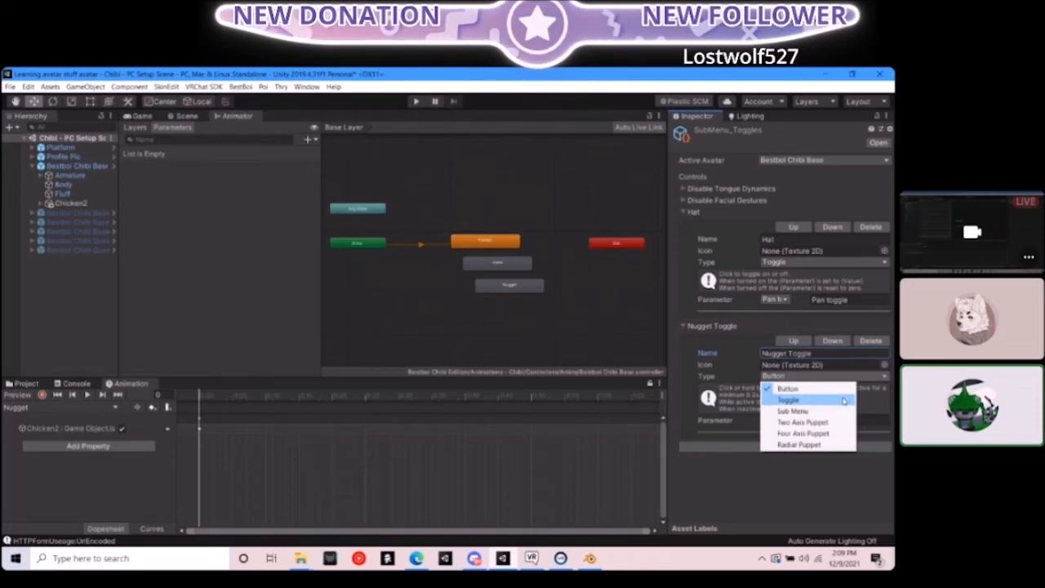
{"action": "left_click", "coordinate": [843, 401]}
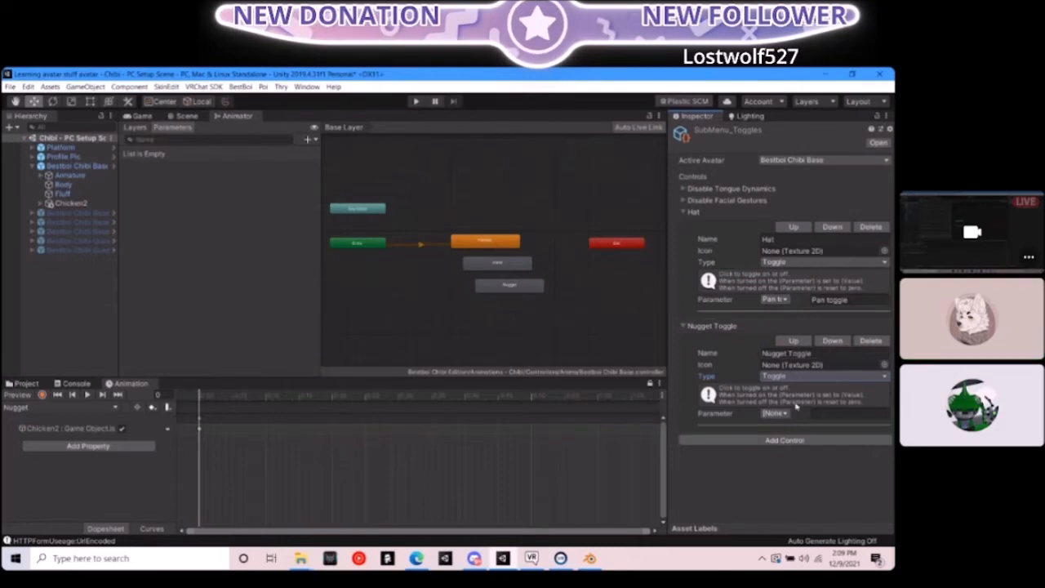
{"action": "left_click", "coordinate": [779, 414]}
{"action": "left_click", "coordinate": [783, 412]}
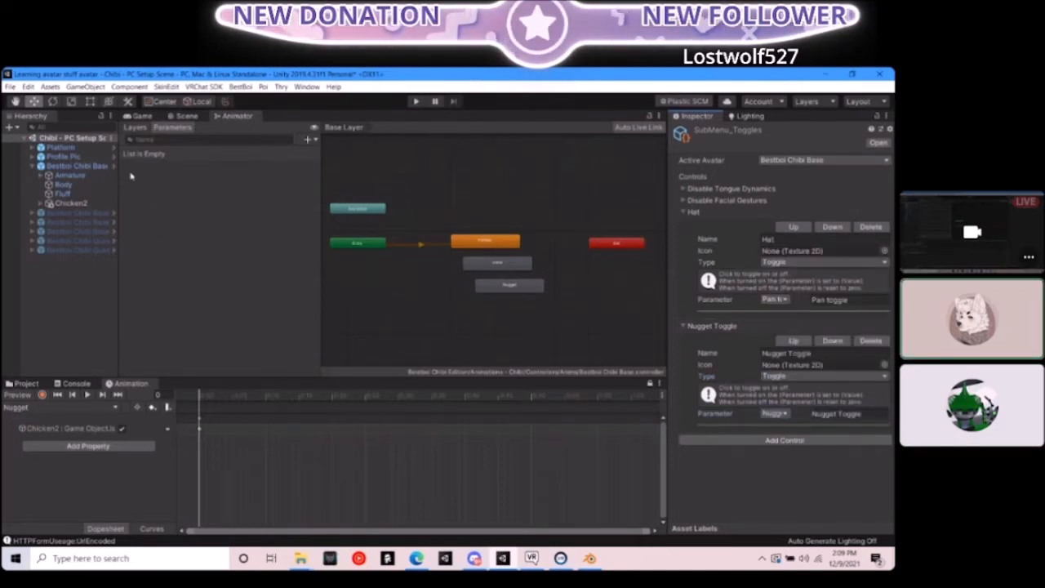
{"action": "left_click", "coordinate": [78, 165]}
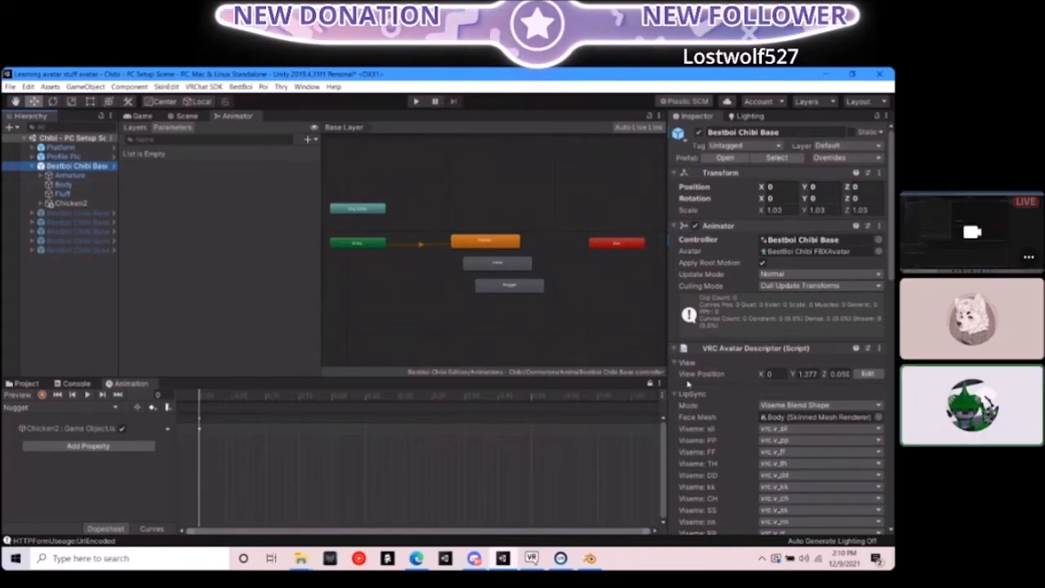
Review the Nugget Toggle control in the avatar's Toggles submenu and deactivate the Chicken2 object
{"action": "scroll", "coordinate": [687, 383], "scroll_direction": "down", "scroll_amount": 10}
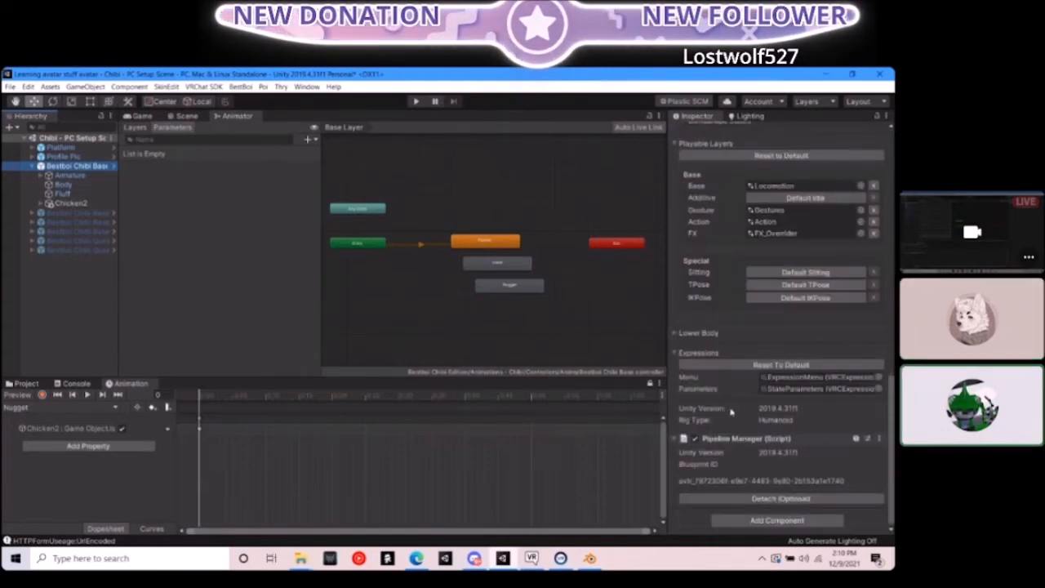
{"action": "double_click", "coordinate": [800, 378]}
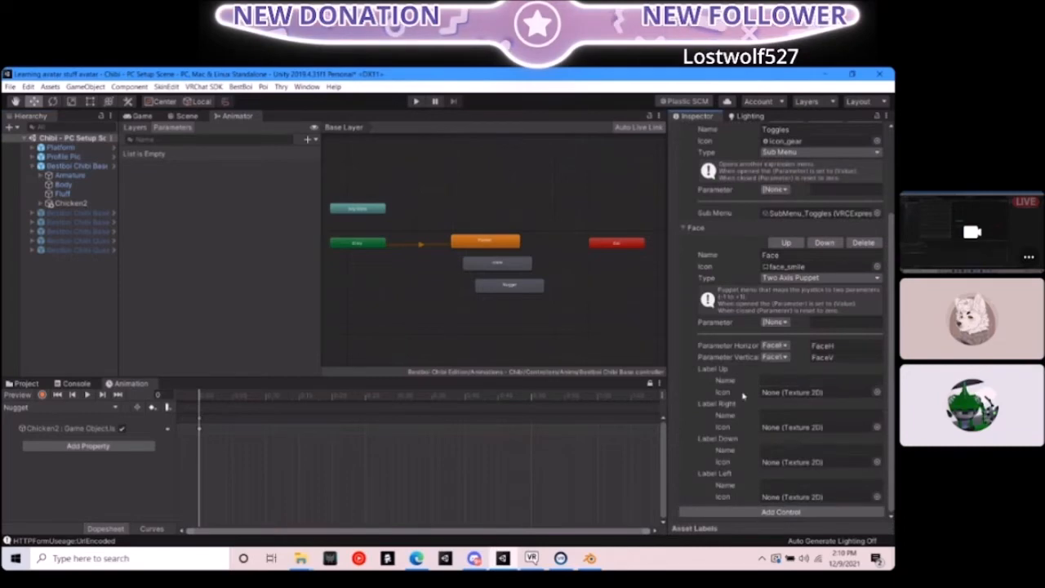
{"action": "double_click", "coordinate": [817, 213]}
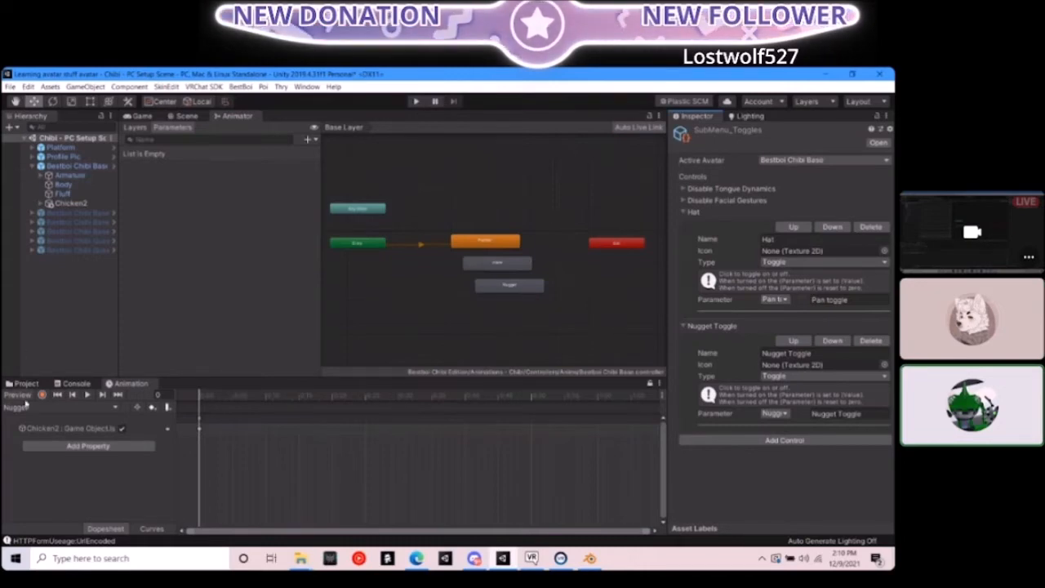
{"action": "left_click", "coordinate": [76, 204]}
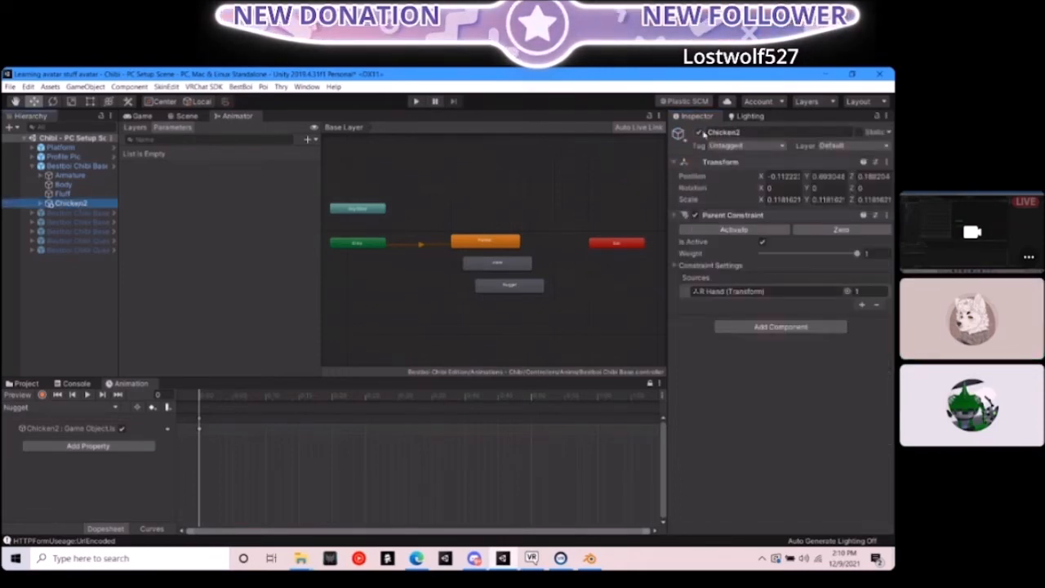
{"action": "left_click", "coordinate": [699, 133]}
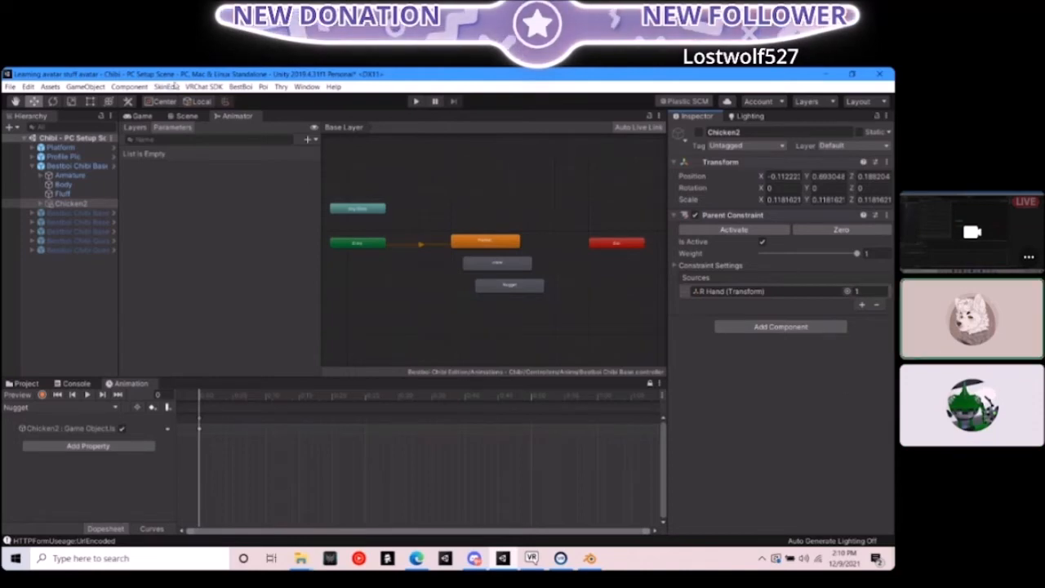
Auto-fix the avatar's mesh import and texture streaming errors in the VRChat SDK builder and build the avatar for offline testing
{"action": "left_click", "coordinate": [203, 86]}
{"action": "left_click", "coordinate": [218, 115]}
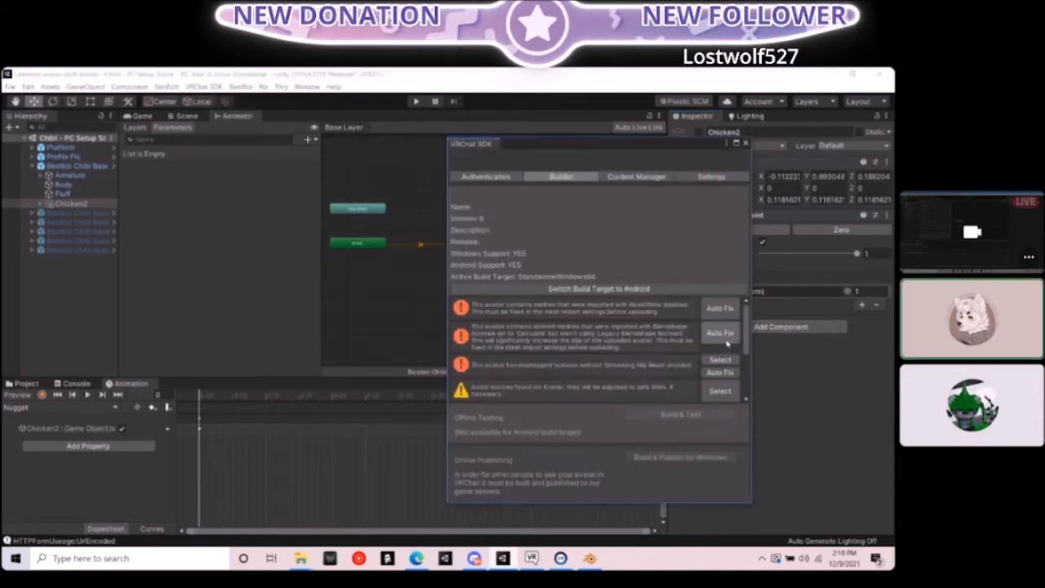
{"action": "left_click", "coordinate": [723, 308]}
{"action": "left_click", "coordinate": [723, 308]}
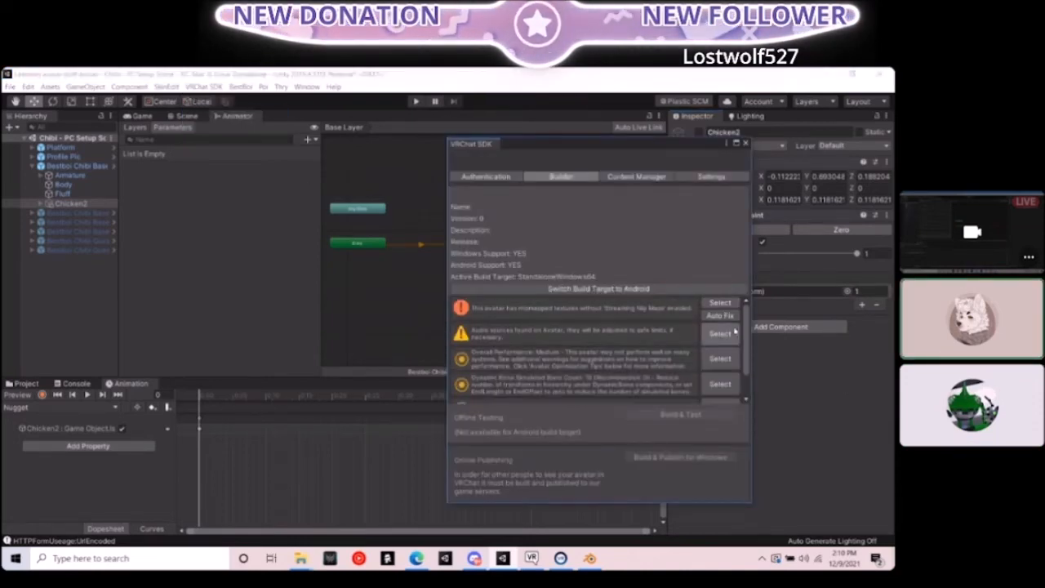
{"action": "left_click", "coordinate": [721, 317]}
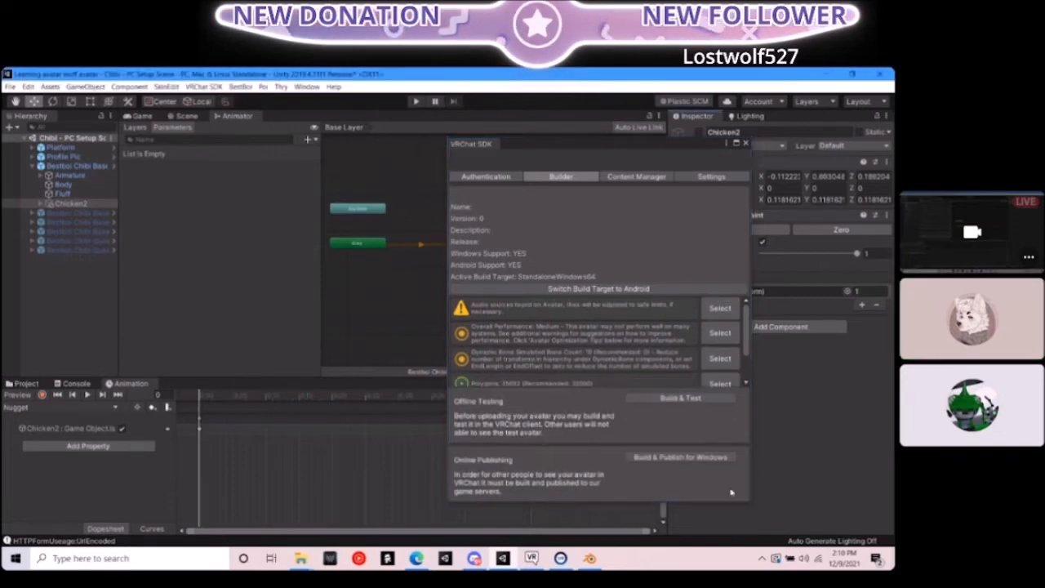
{"action": "left_click", "coordinate": [690, 398]}
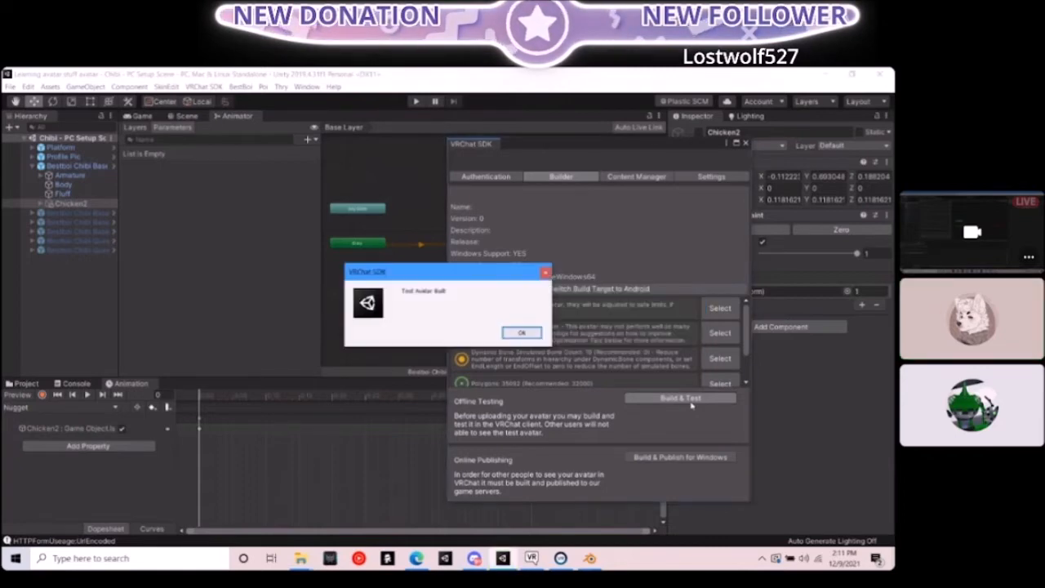
{"action": "left_click", "coordinate": [522, 333]}
Switch to VRChat, open the avatar list and change into the Bestboi Chibi Base SDK test avatar
{"action": "left_click", "coordinate": [474, 557]}
{"action": "left_click", "coordinate": [416, 557]}
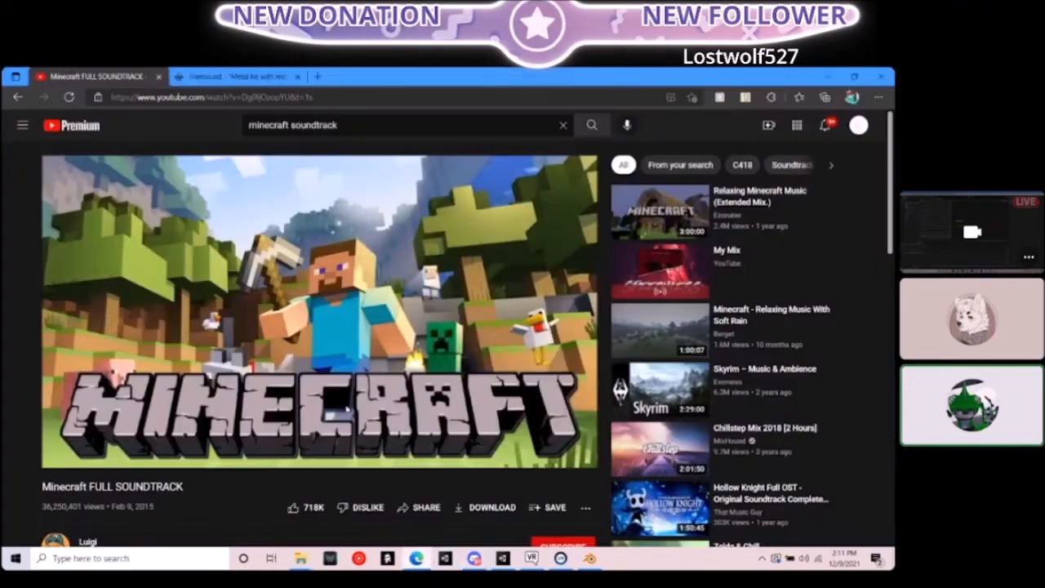
{"action": "left_click", "coordinate": [589, 557]}
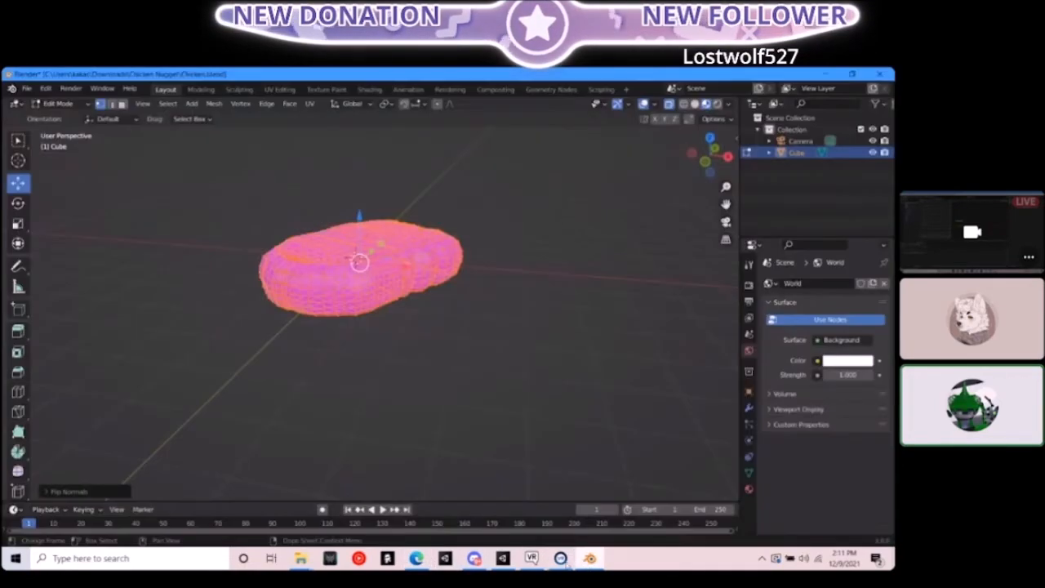
{"action": "left_click", "coordinate": [531, 557]}
{"action": "key", "text": "Escape"}
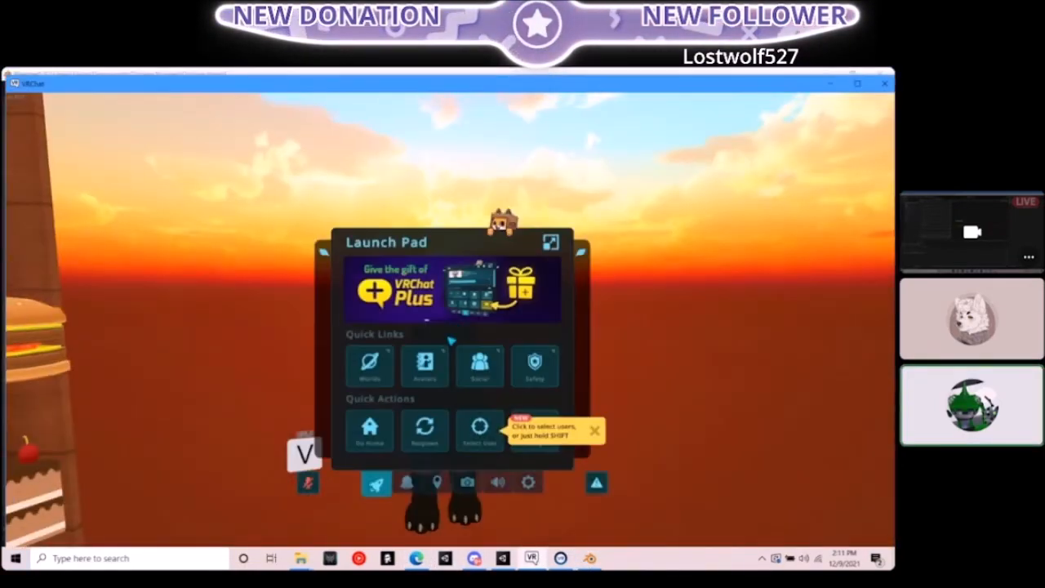
{"action": "left_click", "coordinate": [424, 365]}
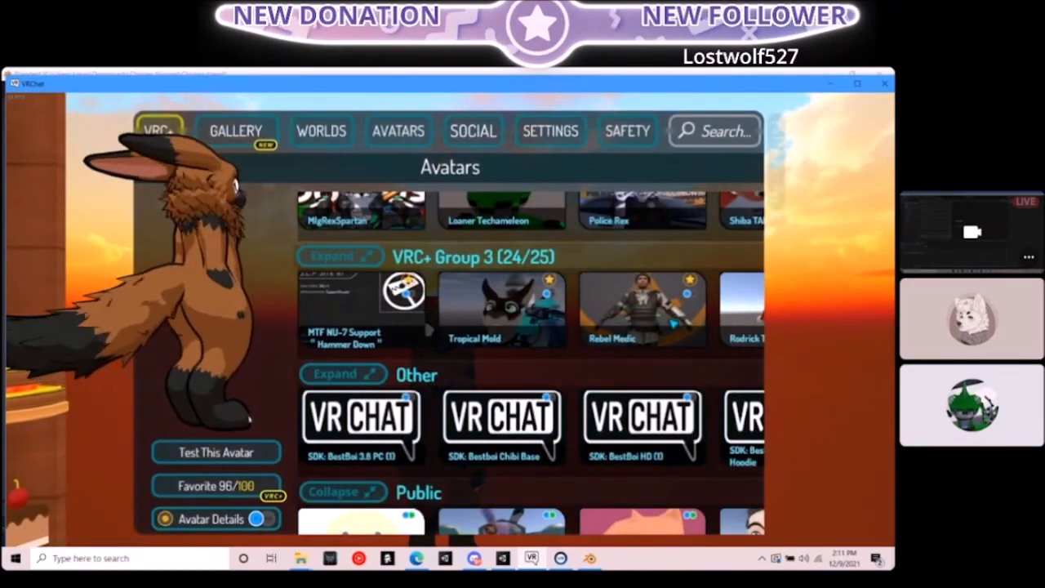
{"action": "left_click", "coordinate": [674, 324]}
{"action": "left_click", "coordinate": [237, 448]}
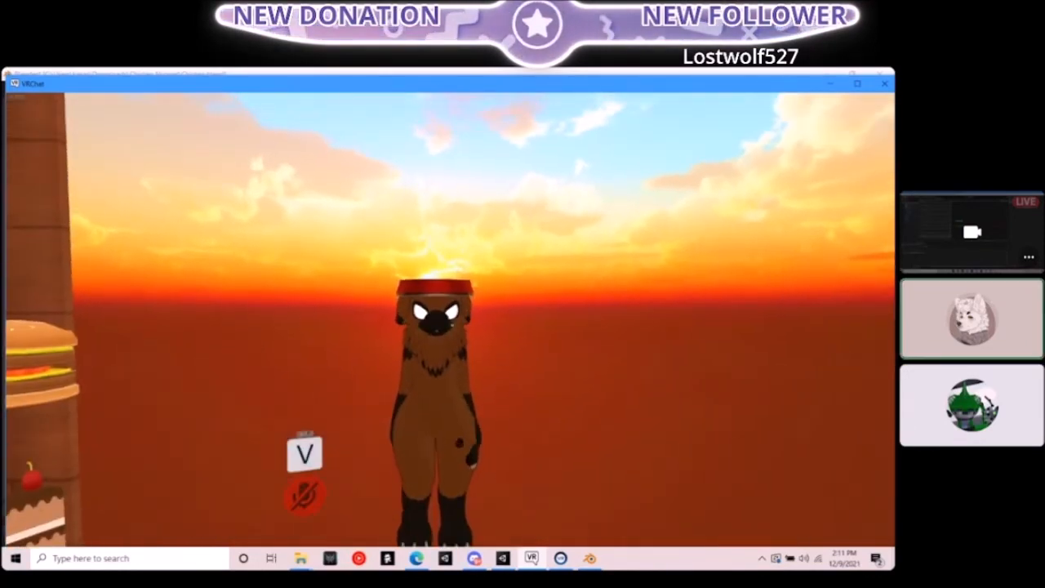
{"action": "key", "text": "v"}
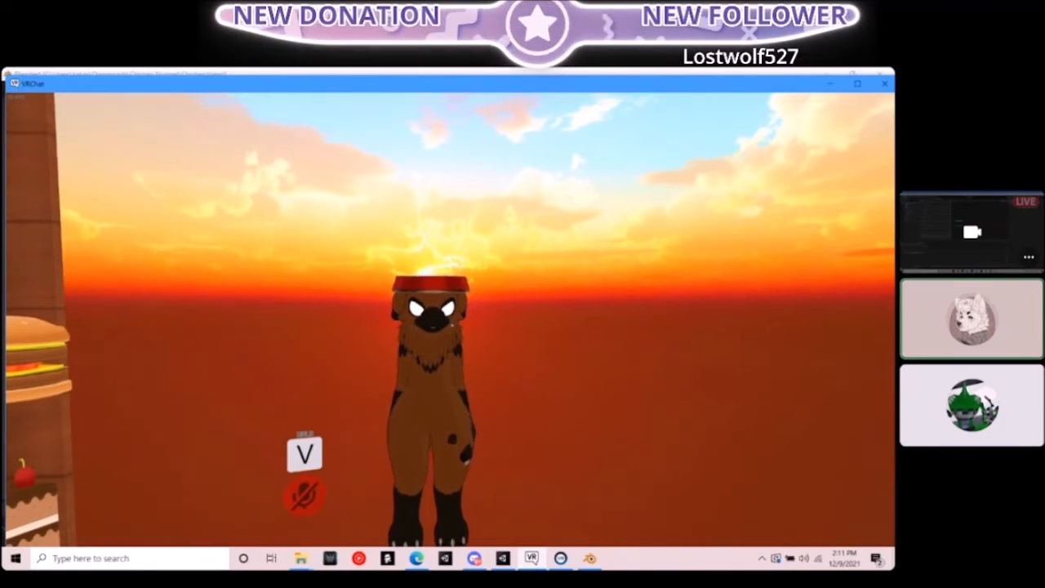
{"action": "key", "text": "v"}
{"action": "key", "text": "v"}
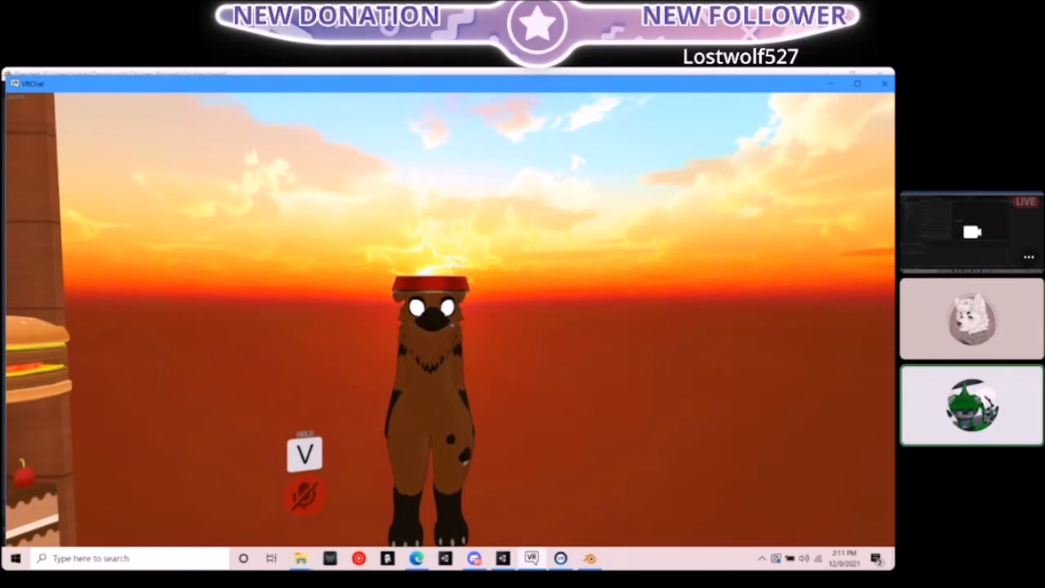
{"action": "key", "text": "v"}
Open the Toggles submenu of the avatar's expressions and test Nugget Toggle while moving in front of the mirror
{"action": "key", "text": "r"}
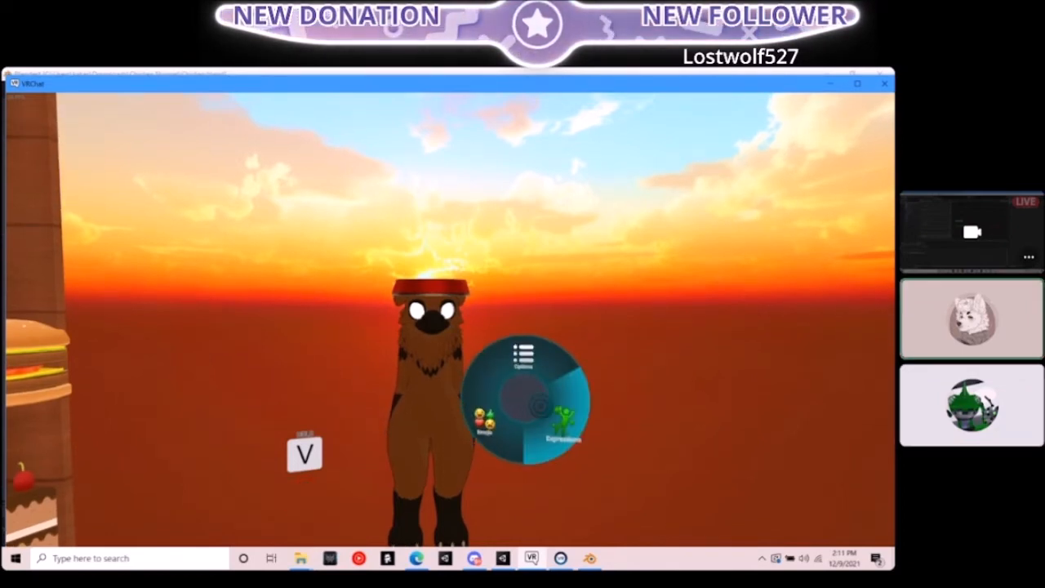
{"action": "left_click", "coordinate": [540, 405]}
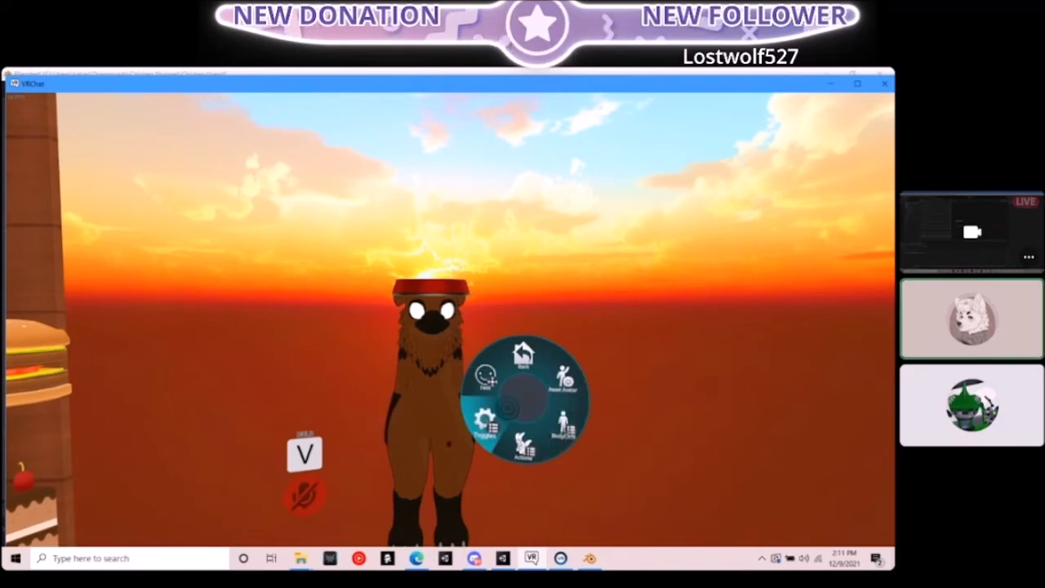
{"action": "left_click", "coordinate": [507, 407]}
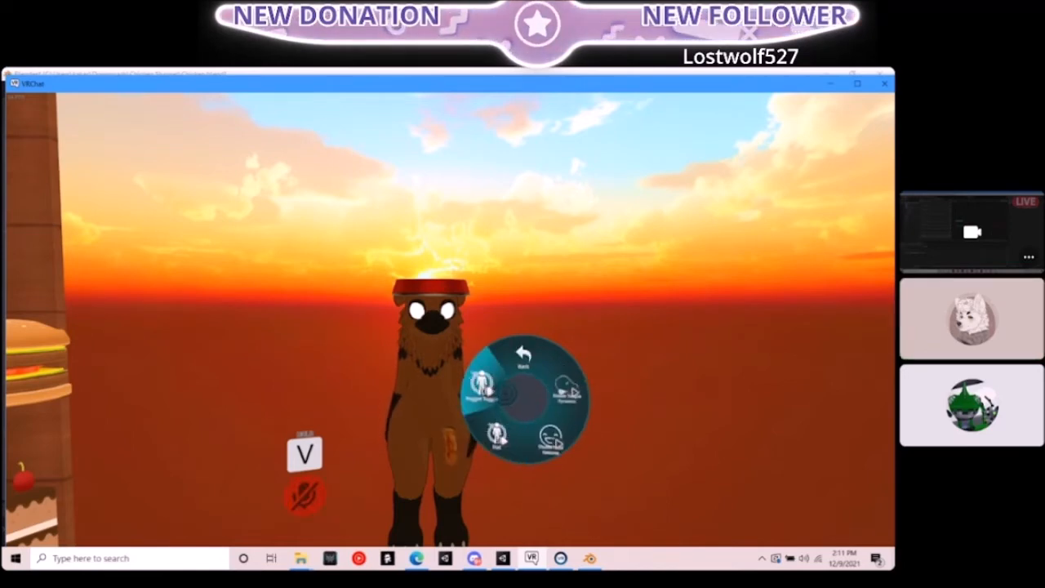
{"action": "key", "text": "s"}
{"action": "key", "text": "a"}
{"action": "key", "text": "d"}
{"action": "key", "text": "w"}
{"action": "key", "text": "a"}
{"action": "left_click", "coordinate": [508, 395]}
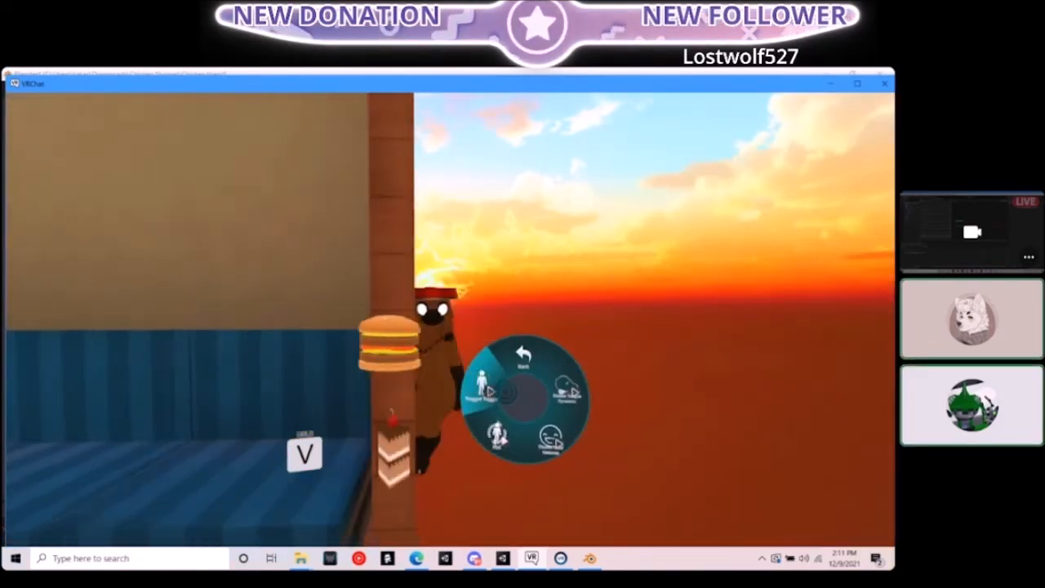
Move around with the avatar, switch Nugget Toggle again and examine the nugget's position in the right hand
{"action": "key", "text": "a"}
{"action": "key", "text": "d"}
{"action": "key", "text": "a"}
{"action": "key", "text": "d"}
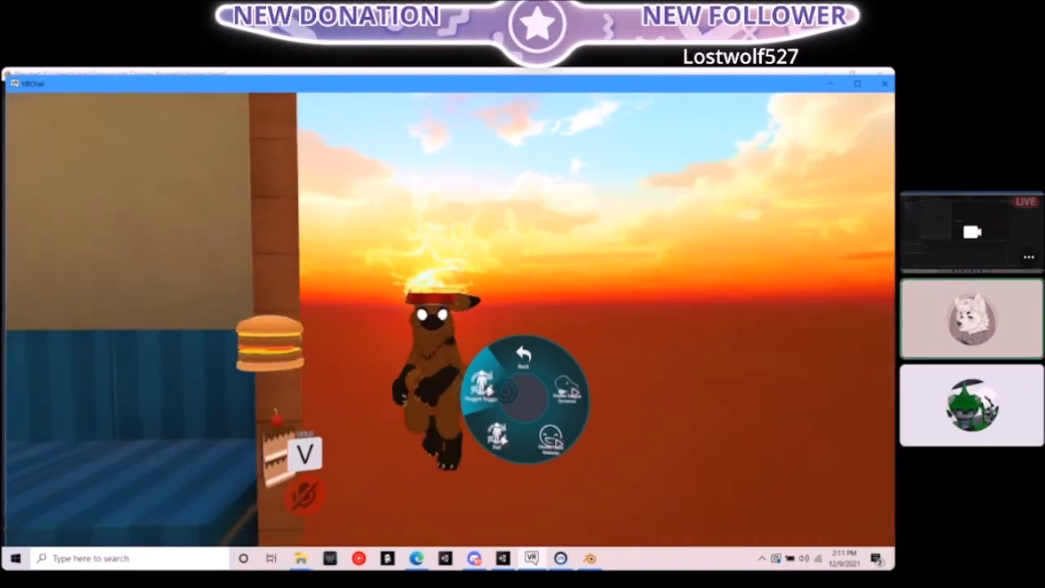
{"action": "key", "text": "d"}
{"action": "key", "text": "a"}
{"action": "key", "text": "d"}
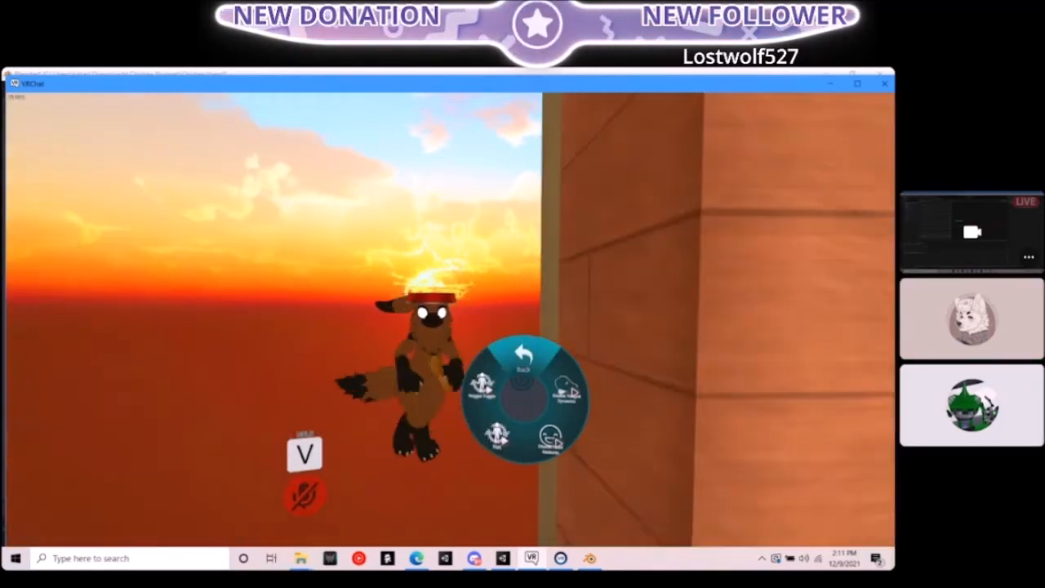
{"action": "left_click", "coordinate": [482, 386]}
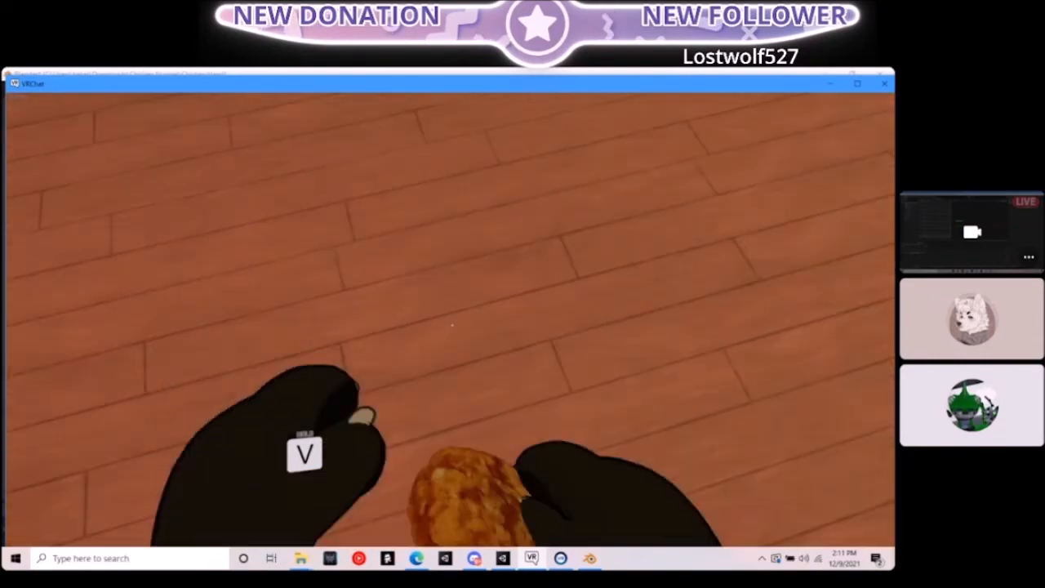
{"action": "key", "text": "v"}
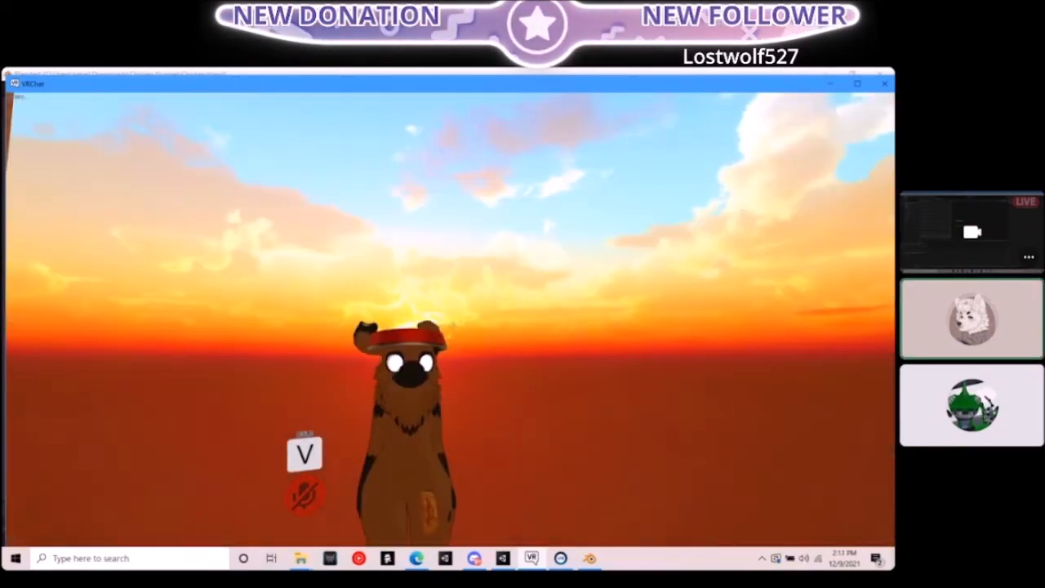
{"action": "key", "text": "Escape"}
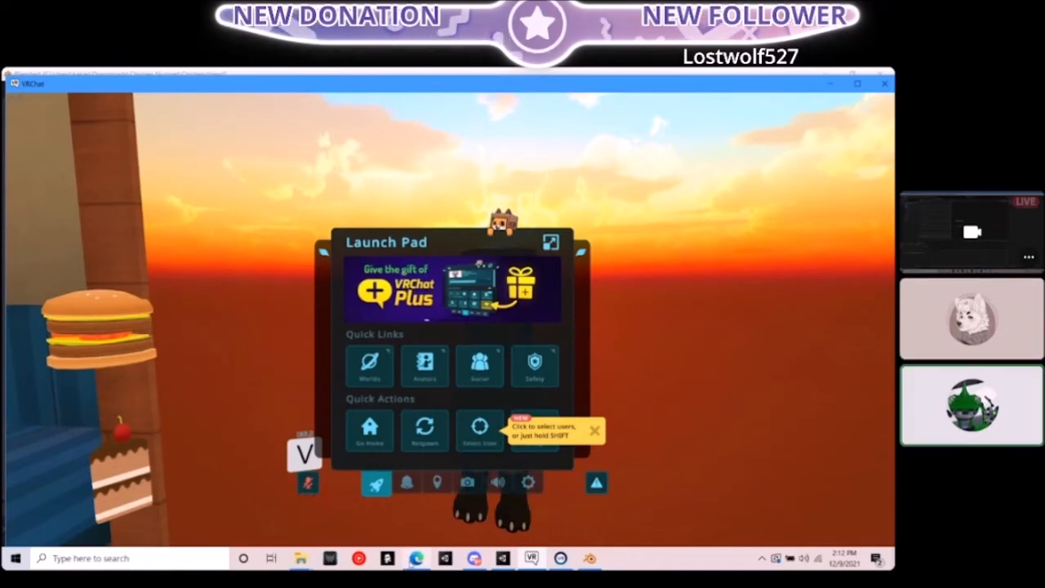
{"action": "left_click", "coordinate": [416, 558]}
{"action": "left_click", "coordinate": [173, 76]}
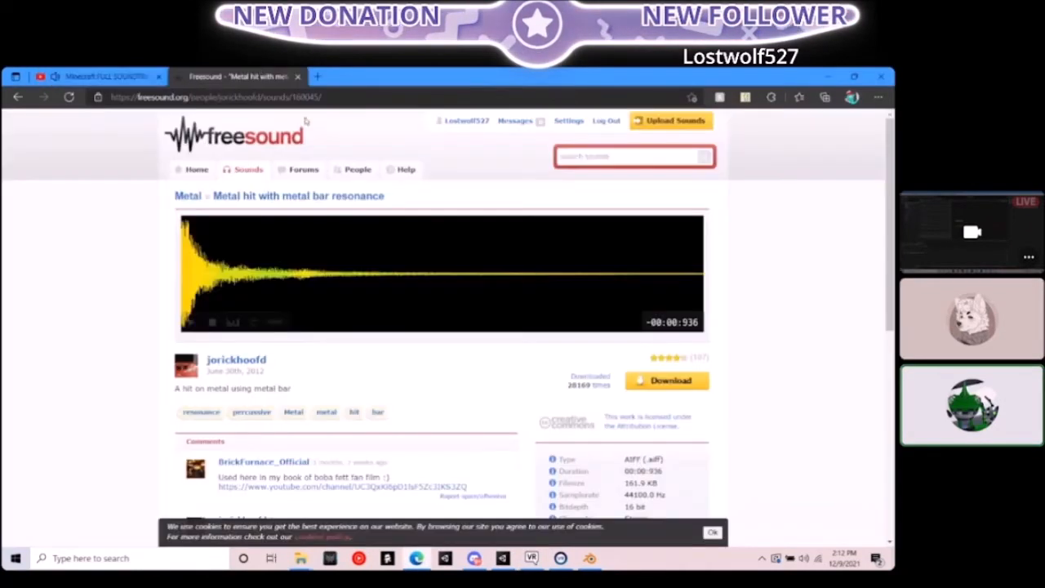
{"action": "left_click", "coordinate": [598, 160]}
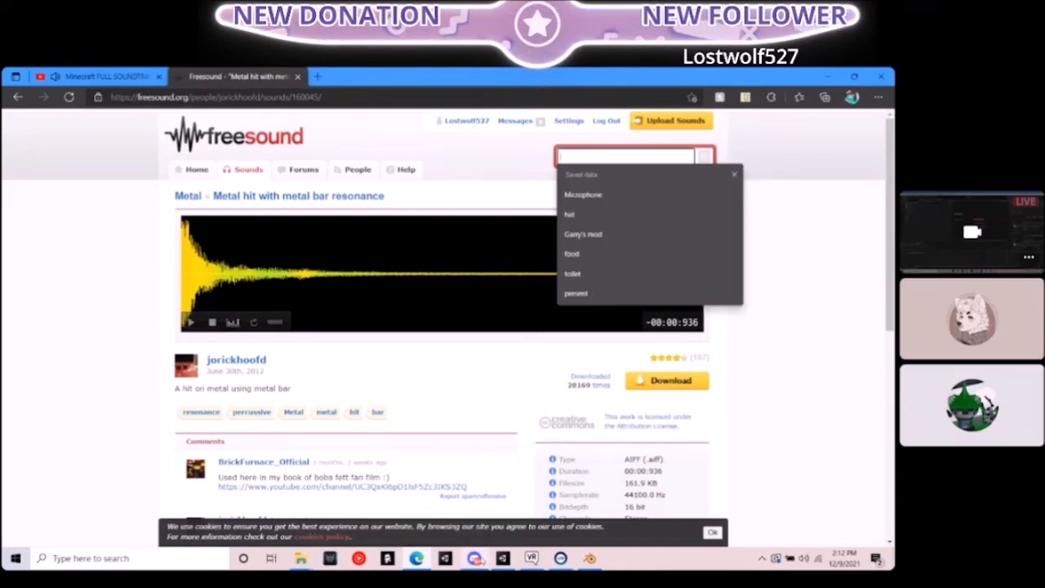
{"action": "left_click", "coordinate": [476, 559]}
{"action": "left_click", "coordinate": [590, 558]}
{"action": "left_click", "coordinate": [531, 559]}
{"action": "key", "text": "Escape"}
{"action": "key", "text": "s"}
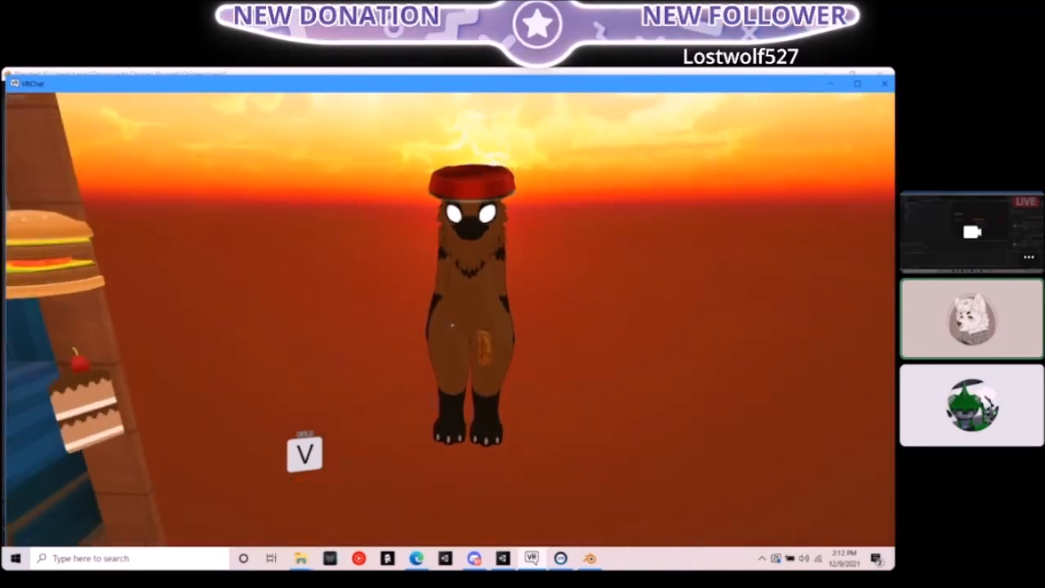
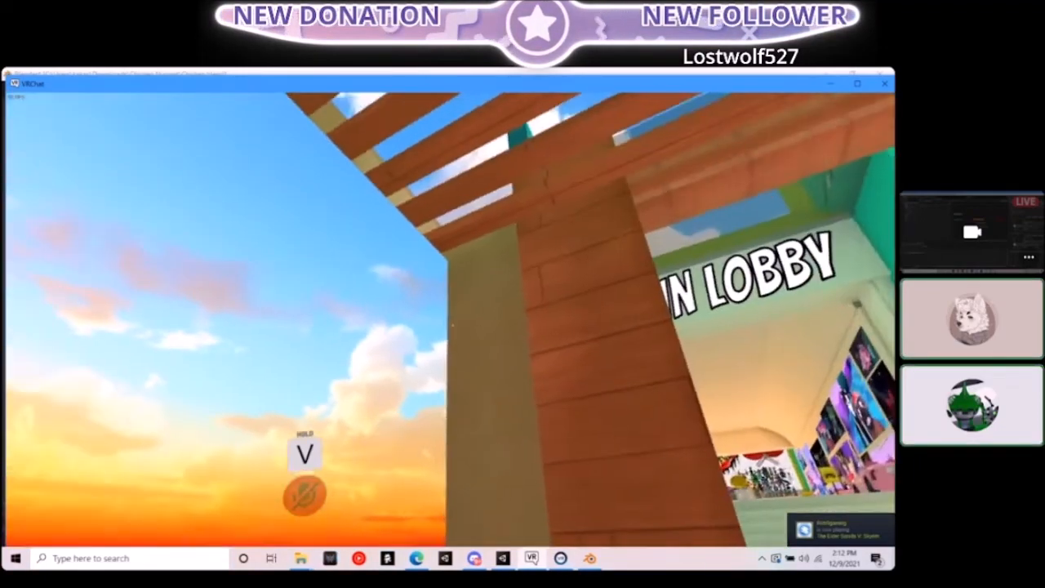
{"action": "key", "text": "alt+Tab"}
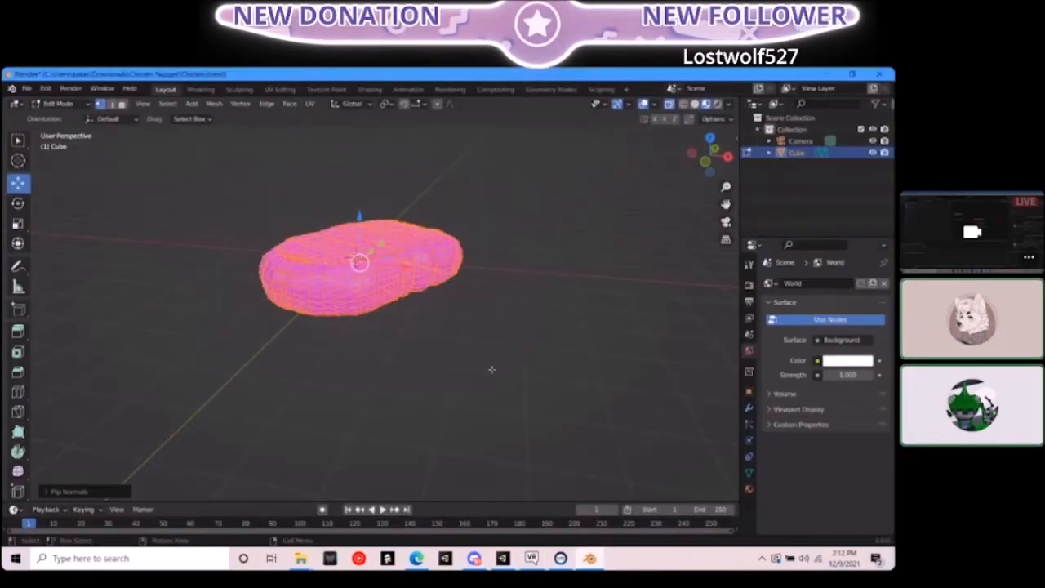
{"action": "key", "text": "alt+Tab"}
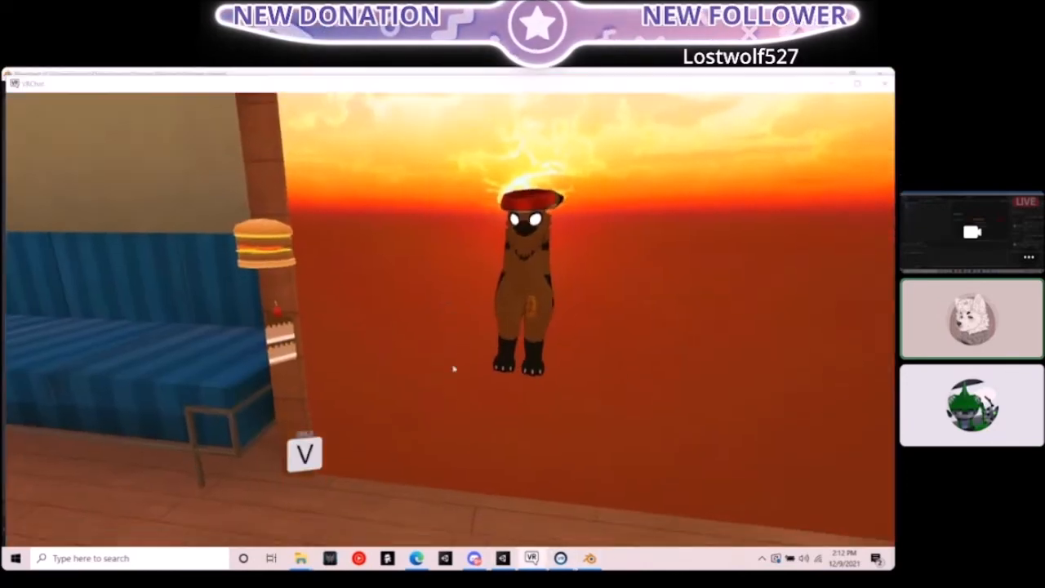
Switch back to Unity, close the VRChat SDK window and save the scene
{"action": "key", "text": "alt+Tab"}
{"action": "key", "text": "alt+Tab"}
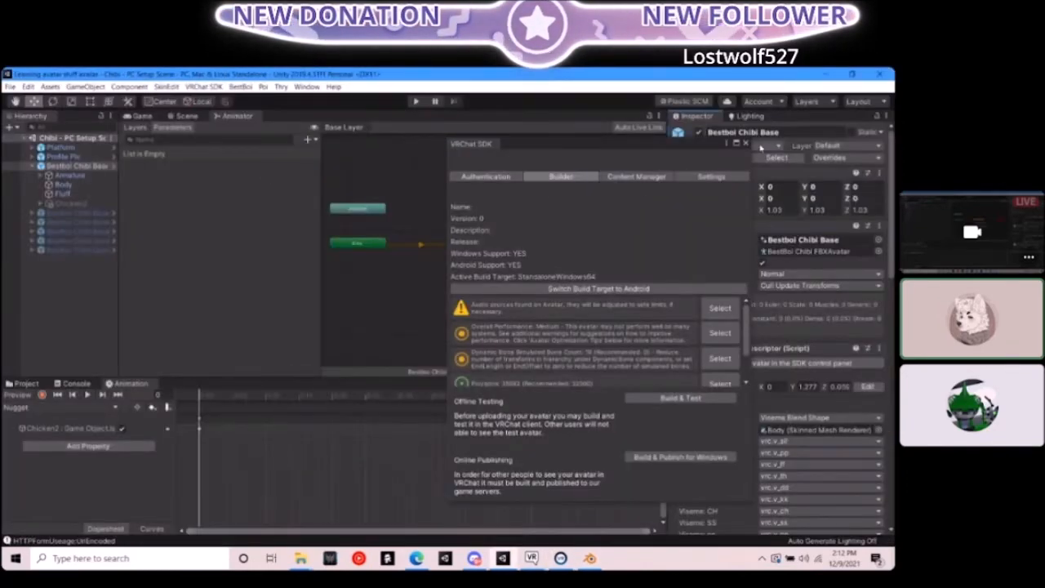
{"action": "left_click", "coordinate": [746, 143]}
{"action": "left_click", "coordinate": [10, 86]}
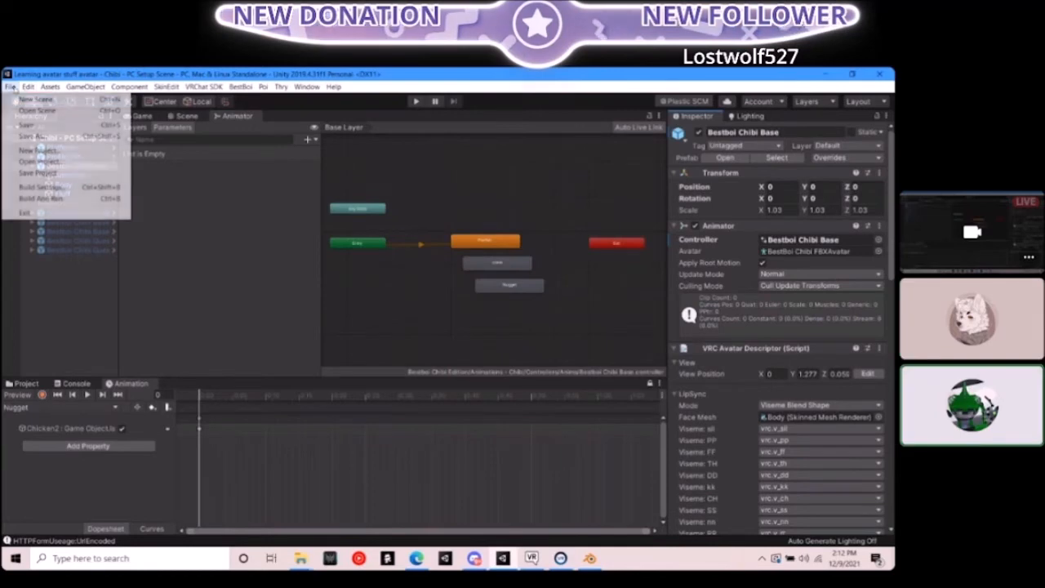
{"action": "left_click", "coordinate": [24, 128]}
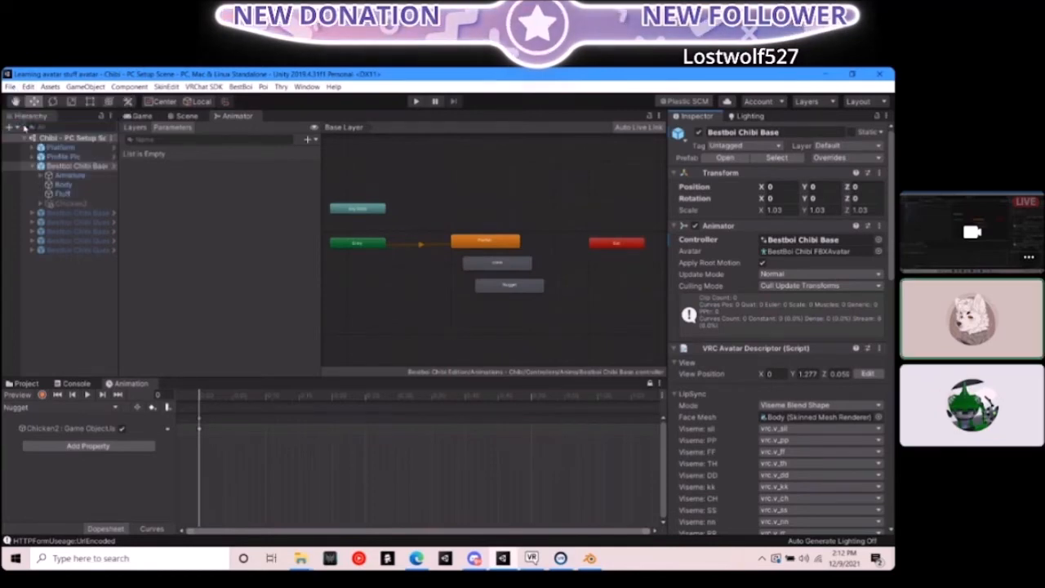
{"action": "left_click", "coordinate": [152, 117]}
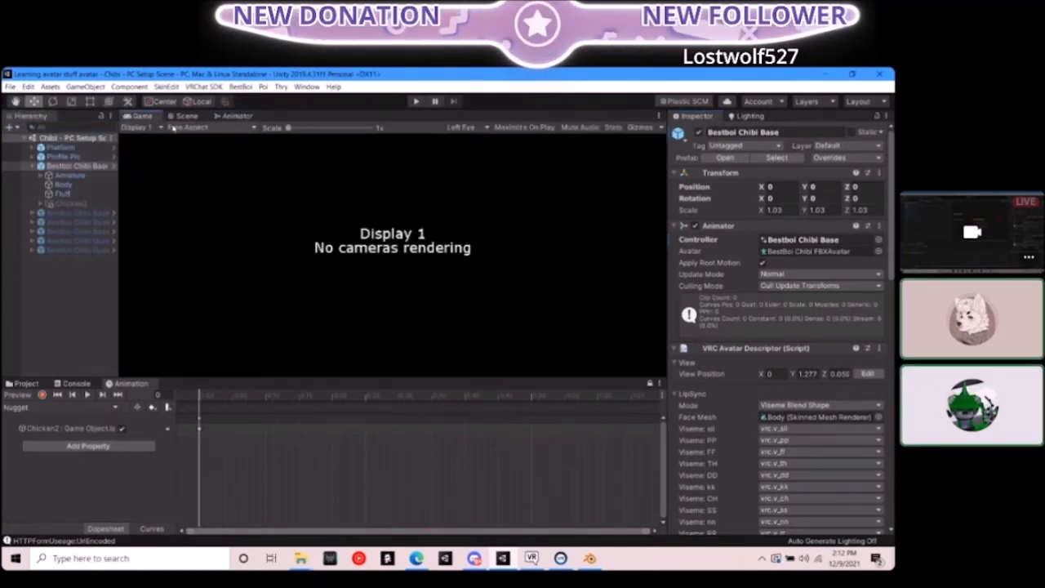
Show the Scene view and enable the Chicken2 object under Bestboi Chibi Base, framing the nugget at the avatar's hand
{"action": "left_click", "coordinate": [181, 116]}
{"action": "scroll", "coordinate": [408, 245], "scroll_direction": "up", "scroll_amount": 5}
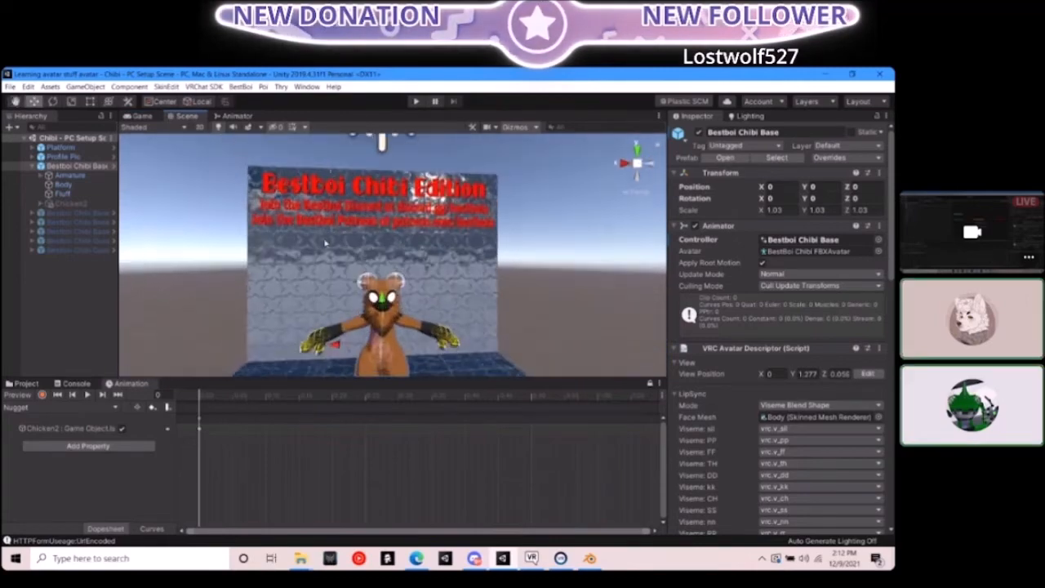
{"action": "scroll", "coordinate": [441, 256], "scroll_direction": "down", "scroll_amount": 4}
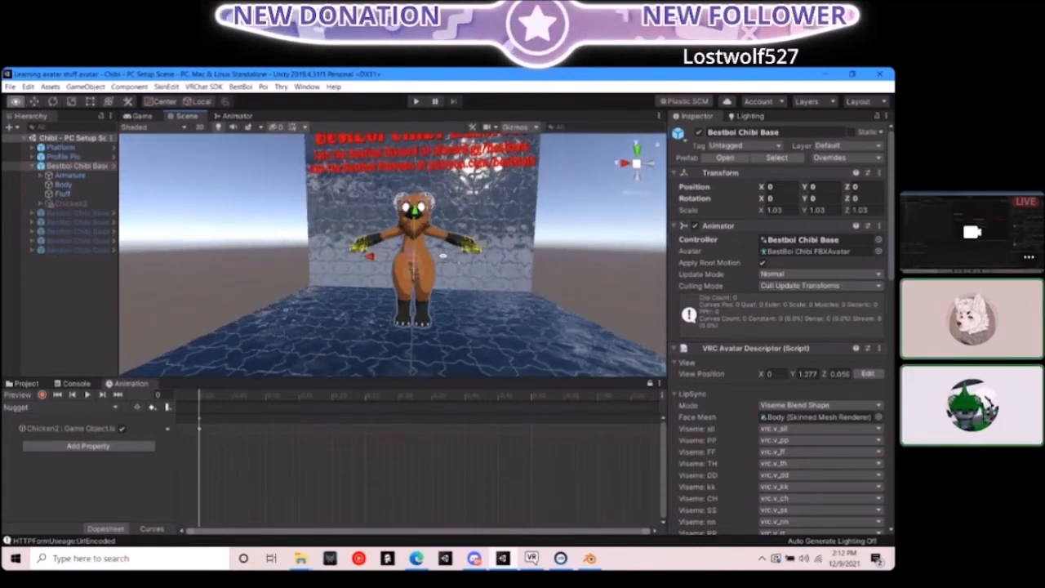
{"action": "scroll", "coordinate": [441, 257], "scroll_direction": "up", "scroll_amount": 3}
{"action": "left_click", "coordinate": [81, 306]}
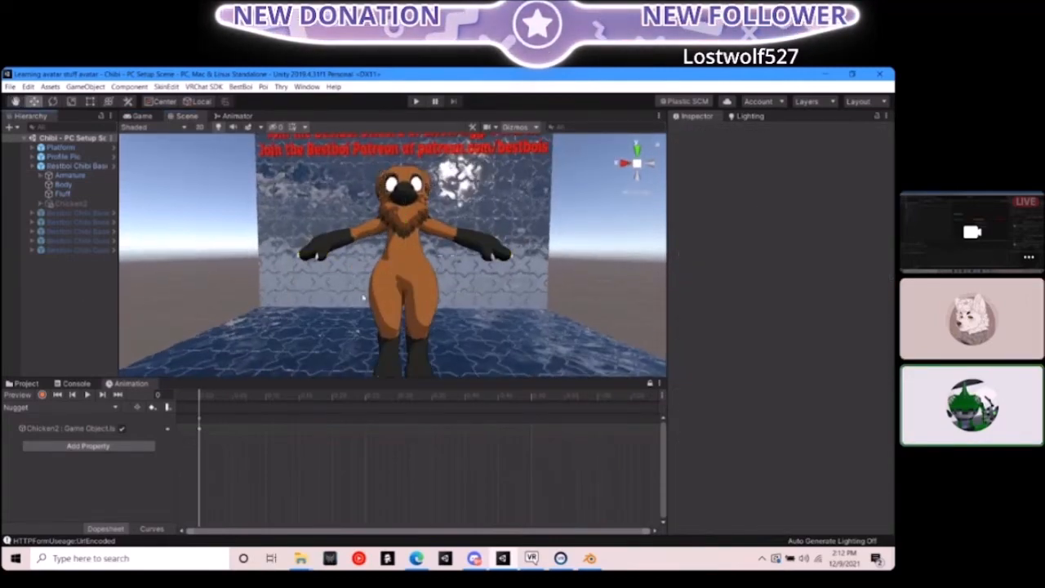
{"action": "left_click", "coordinate": [71, 203]}
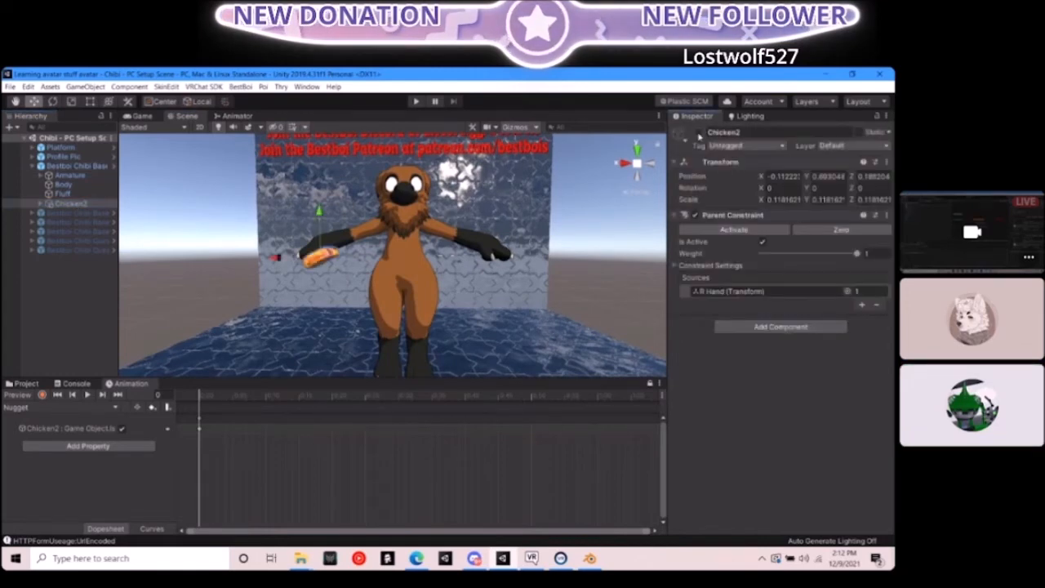
{"action": "left_click_drag", "start_coordinate": [321, 257], "coordinate": [367, 249], "text": "alt"}
{"action": "key", "text": "f"}
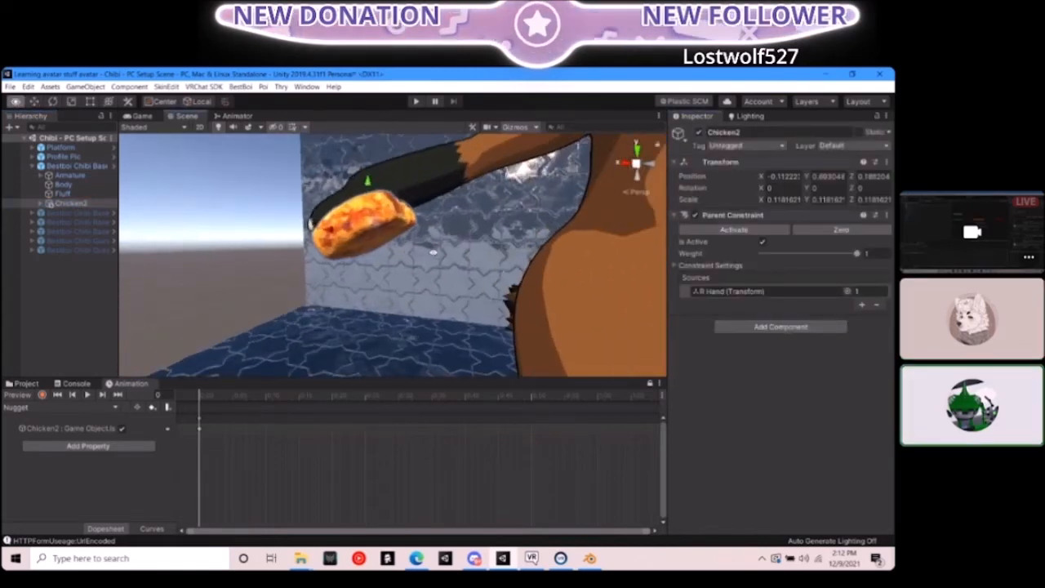
Add a Particle System component to Chicken2 and view the emitted particles around the avatar
{"action": "left_click", "coordinate": [771, 328]}
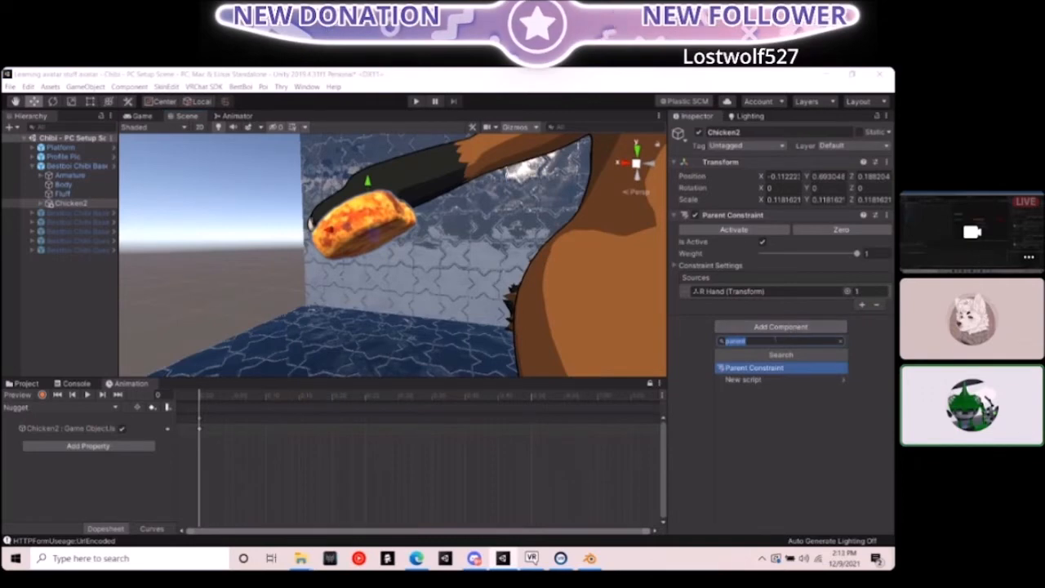
{"action": "type", "text": "par"}
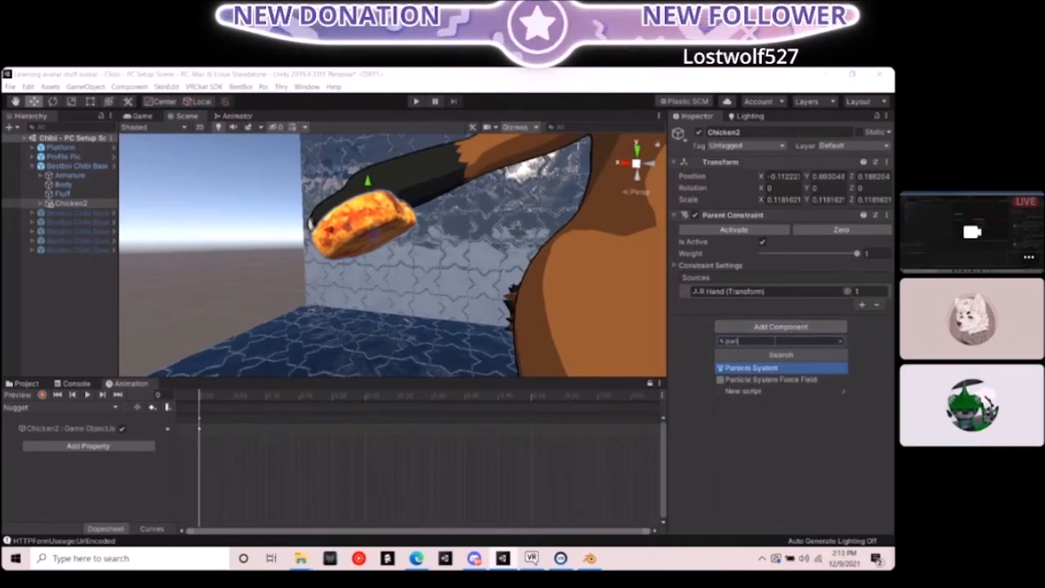
{"action": "left_click", "coordinate": [819, 368]}
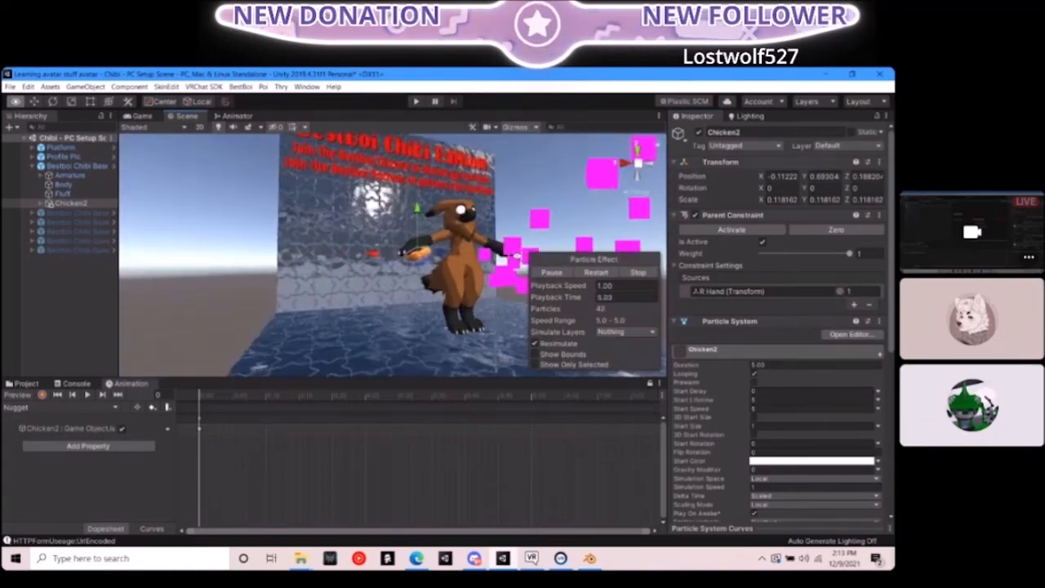
{"action": "mouse_move", "coordinate": [517, 256]}
{"action": "right_mouse_down"}
{"action": "mouse_move", "coordinate": [507, 260]}
{"action": "mouse_move", "coordinate": [532, 271]}
{"action": "right_mouse_up"}
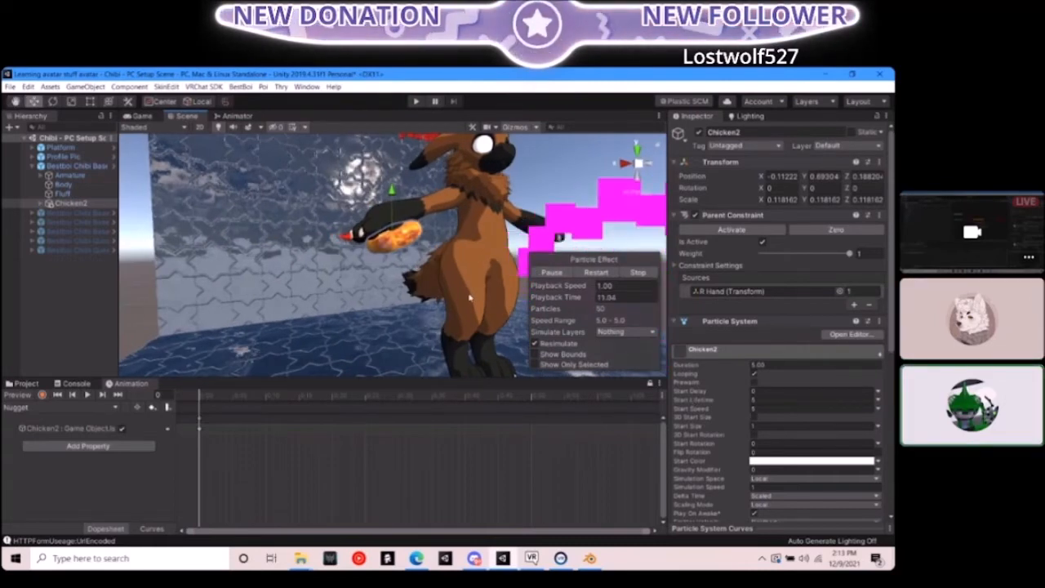
{"action": "right_click_drag", "start_coordinate": [469, 297], "coordinate": [402, 300]}
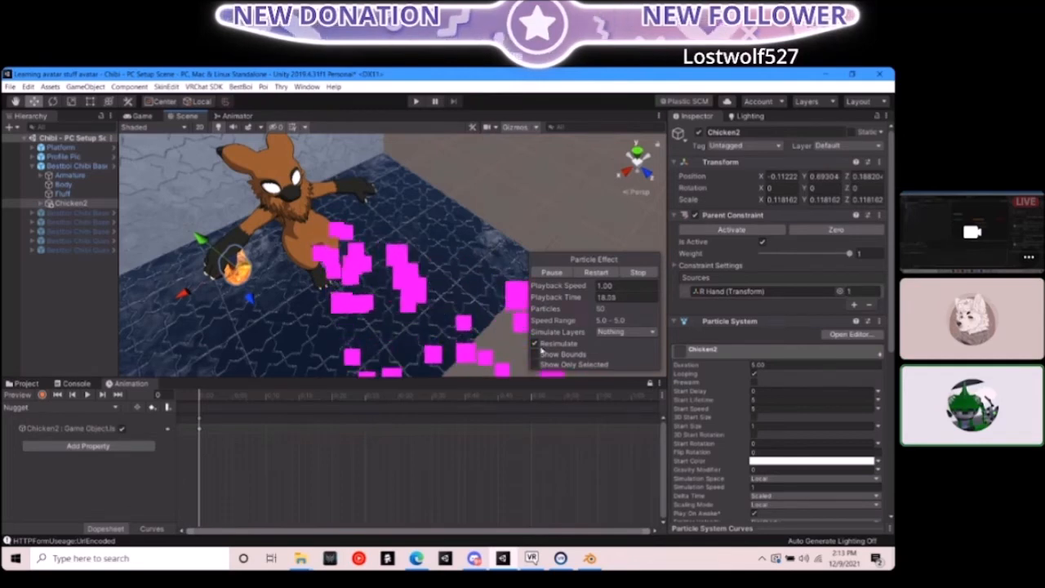
Set the emission shape of Chicken2's Particle System to Sphere
{"action": "scroll", "coordinate": [716, 381], "scroll_direction": "down", "scroll_amount": 5}
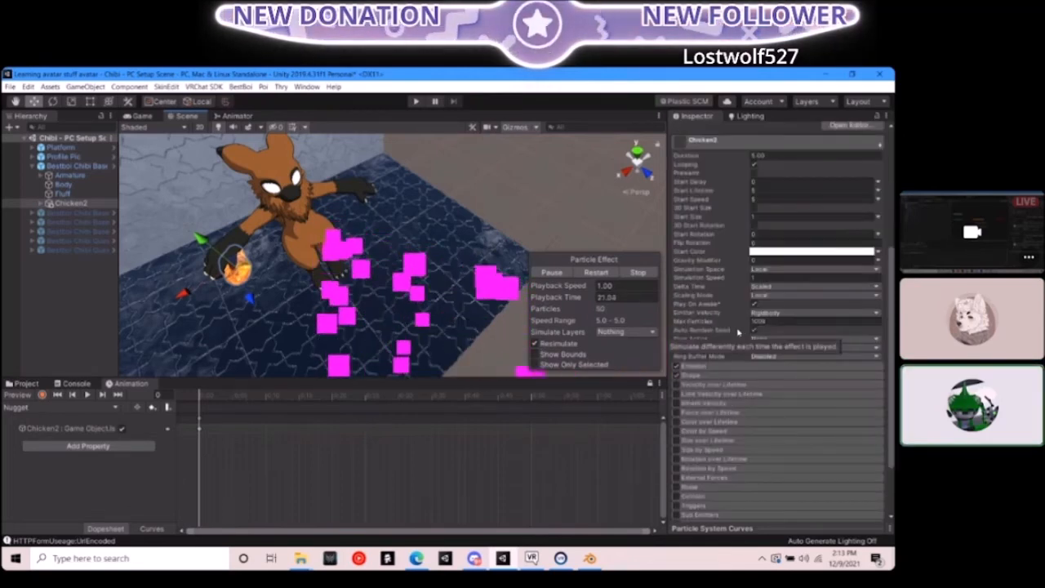
{"action": "scroll", "coordinate": [740, 342], "scroll_direction": "up", "scroll_amount": 3}
{"action": "scroll", "coordinate": [735, 404], "scroll_direction": "down", "scroll_amount": 4}
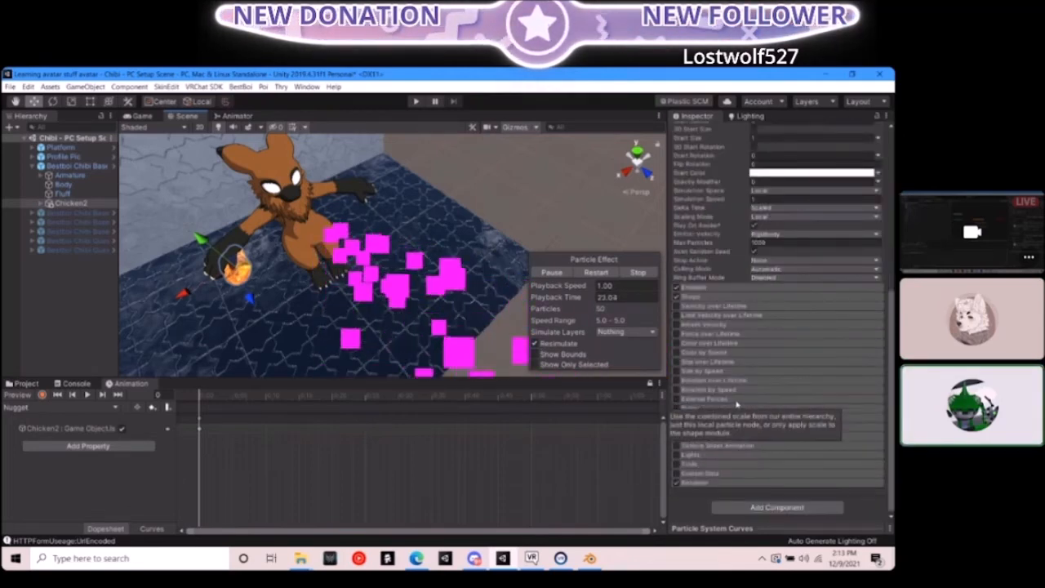
{"action": "left_click", "coordinate": [704, 298]}
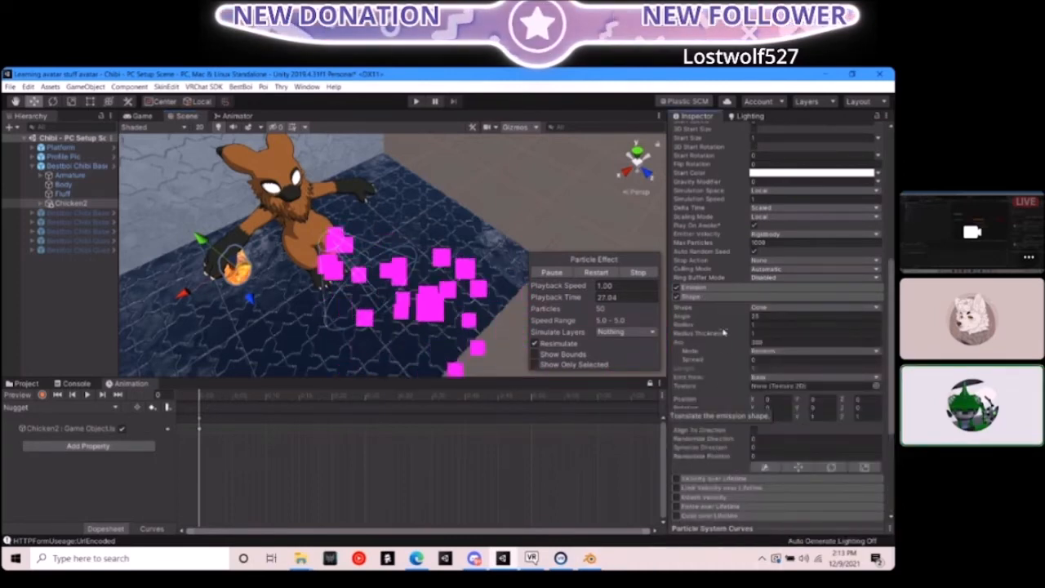
{"action": "left_click", "coordinate": [790, 309]}
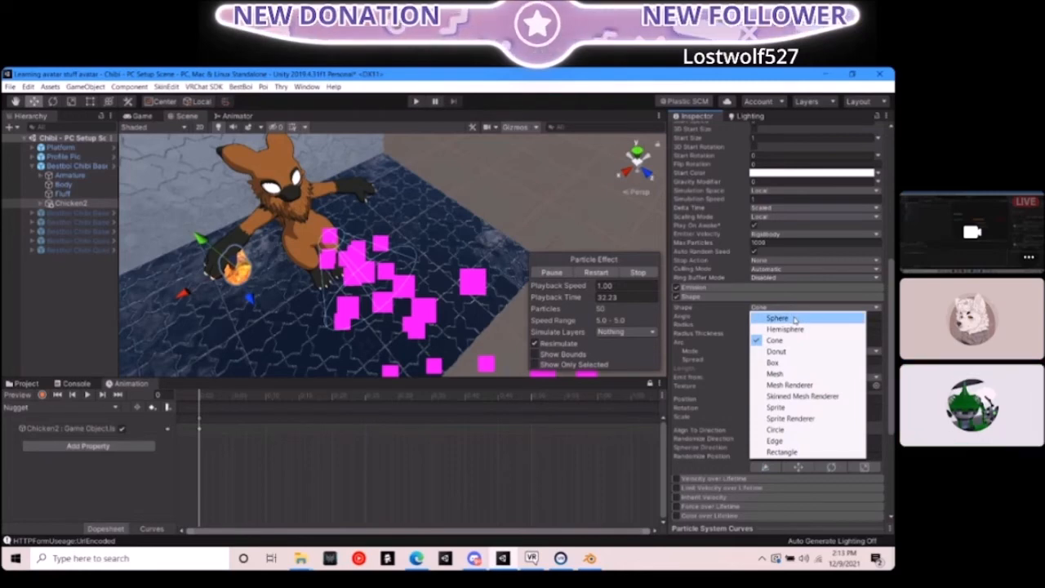
{"action": "left_click", "coordinate": [794, 319]}
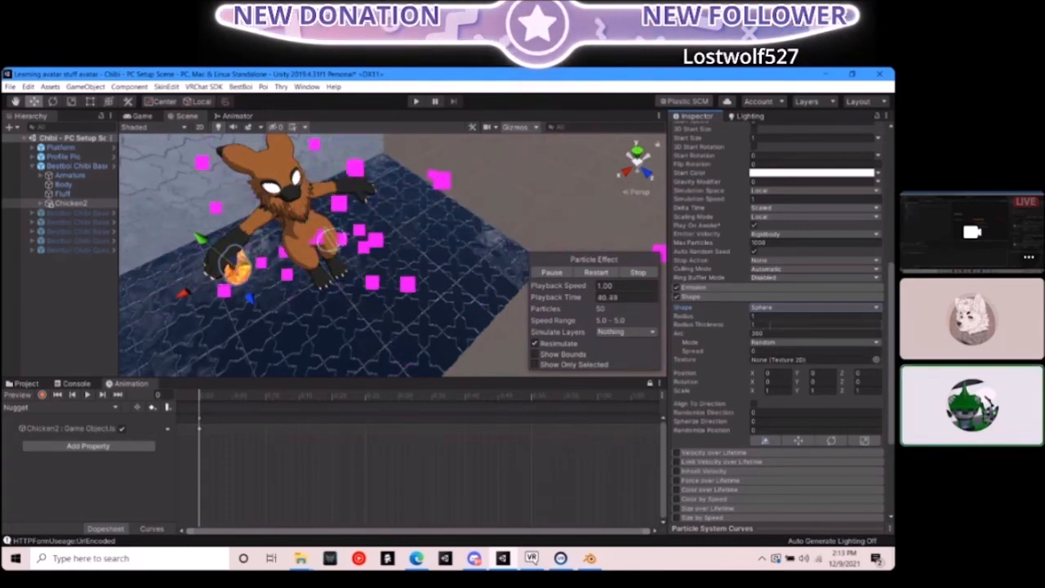
{"action": "right_click_drag", "start_coordinate": [326, 239], "coordinate": [428, 258]}
{"action": "key", "text": "f"}
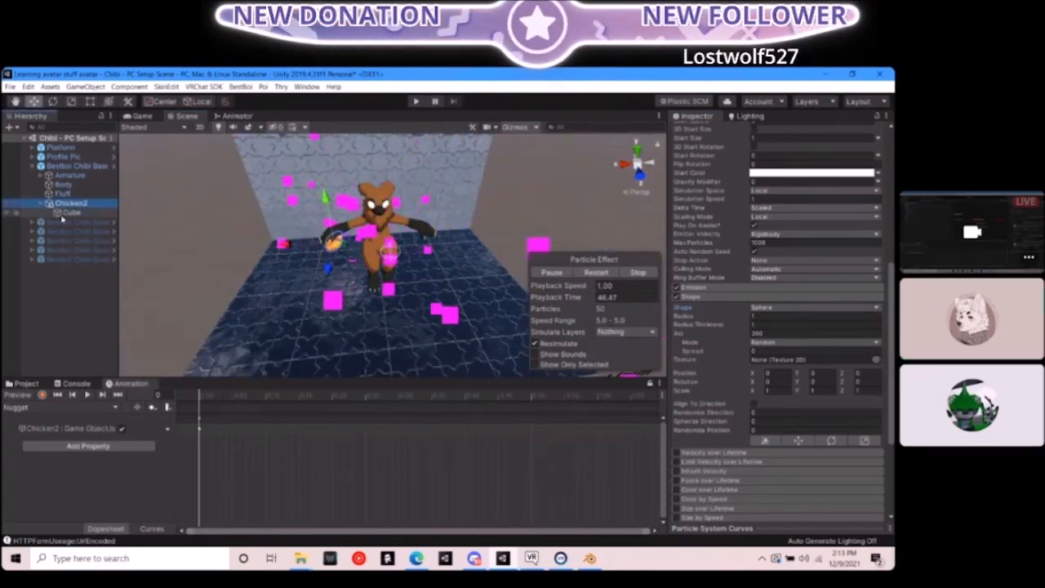
Compare the position of the particle emitter on Chicken2 with that of its child object Cube
{"action": "left_click", "coordinate": [65, 213]}
{"action": "left_click", "coordinate": [70, 202]}
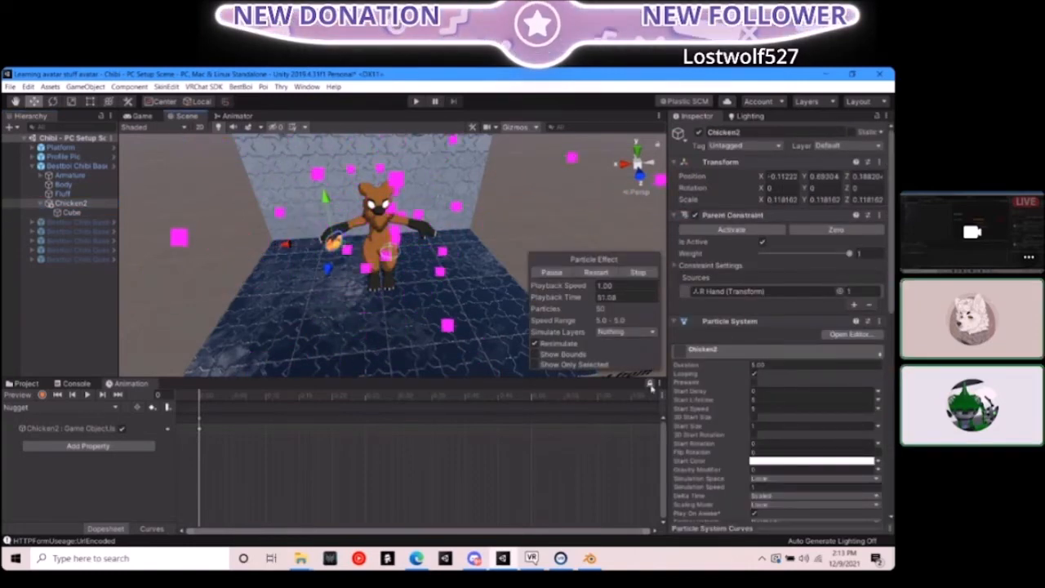
{"action": "scroll", "coordinate": [399, 259], "scroll_direction": "up", "scroll_amount": 8}
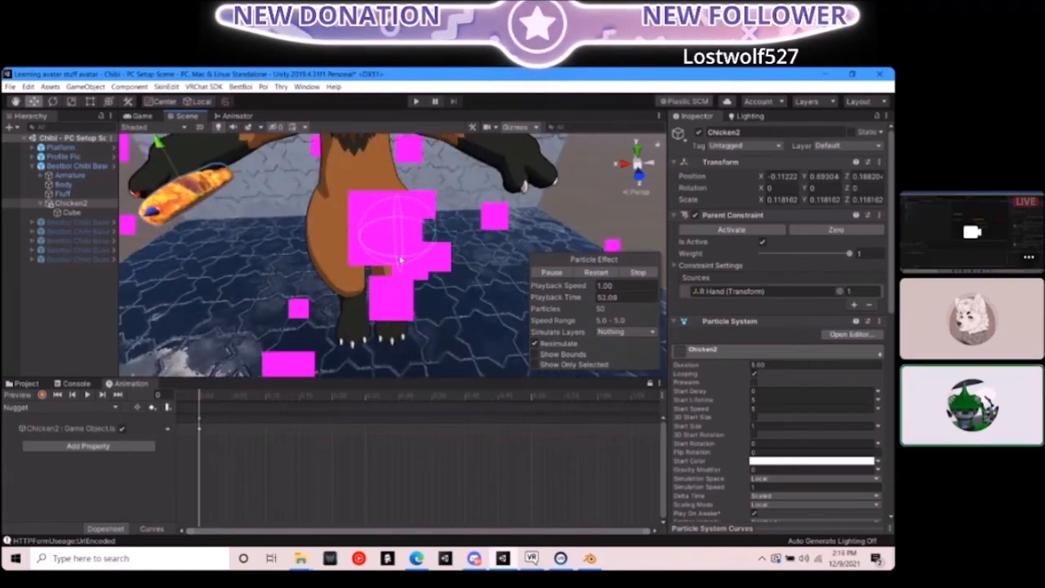
{"action": "left_click", "coordinate": [357, 267]}
{"action": "left_click", "coordinate": [357, 268]}
{"action": "left_click", "coordinate": [194, 202]}
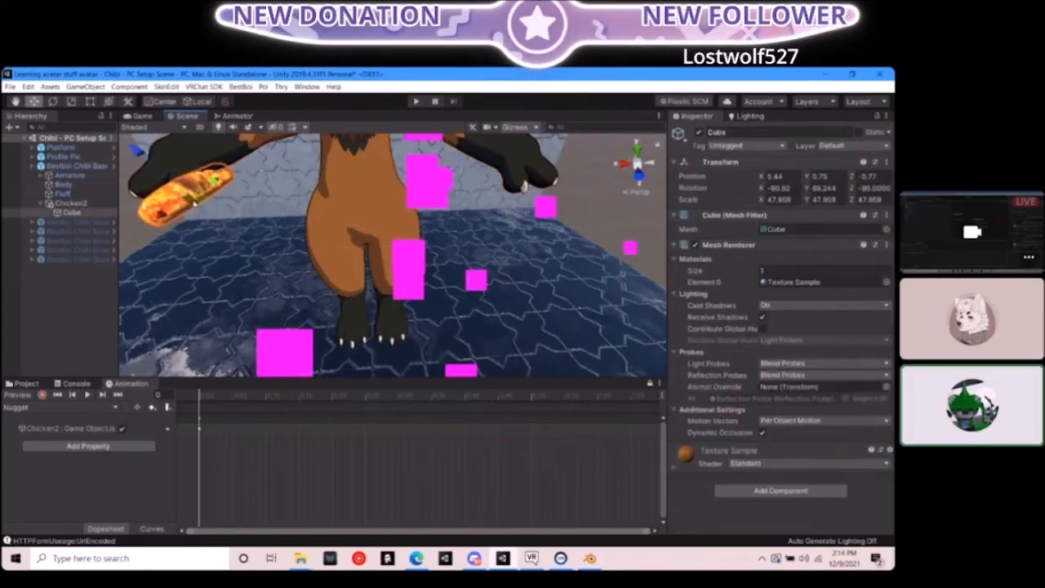
{"action": "double_click", "coordinate": [69, 213]}
{"action": "scroll", "coordinate": [309, 285], "scroll_direction": "down", "scroll_amount": 5}
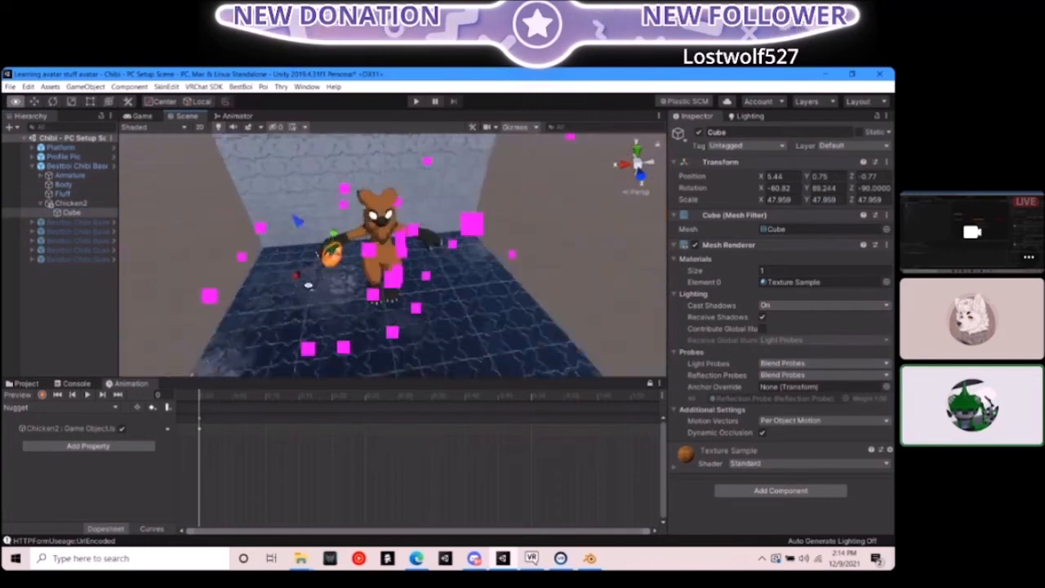
{"action": "scroll", "coordinate": [308, 285], "scroll_direction": "up", "scroll_amount": 2}
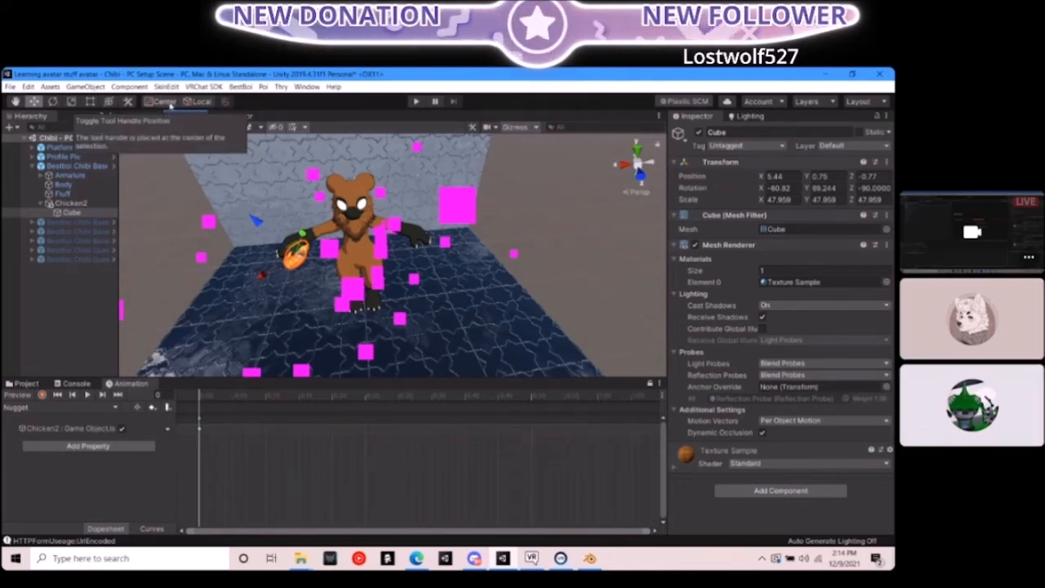
Switch the tool handle position to Pivot and compare the pivots of Chicken2 and its child Cube
{"action": "left_click", "coordinate": [164, 101]}
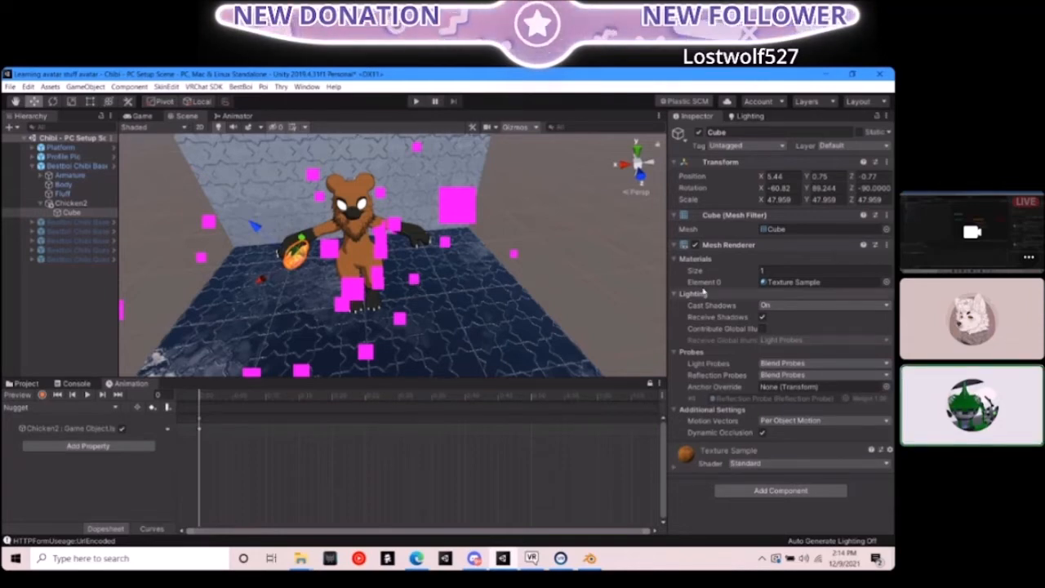
{"action": "left_click", "coordinate": [71, 202]}
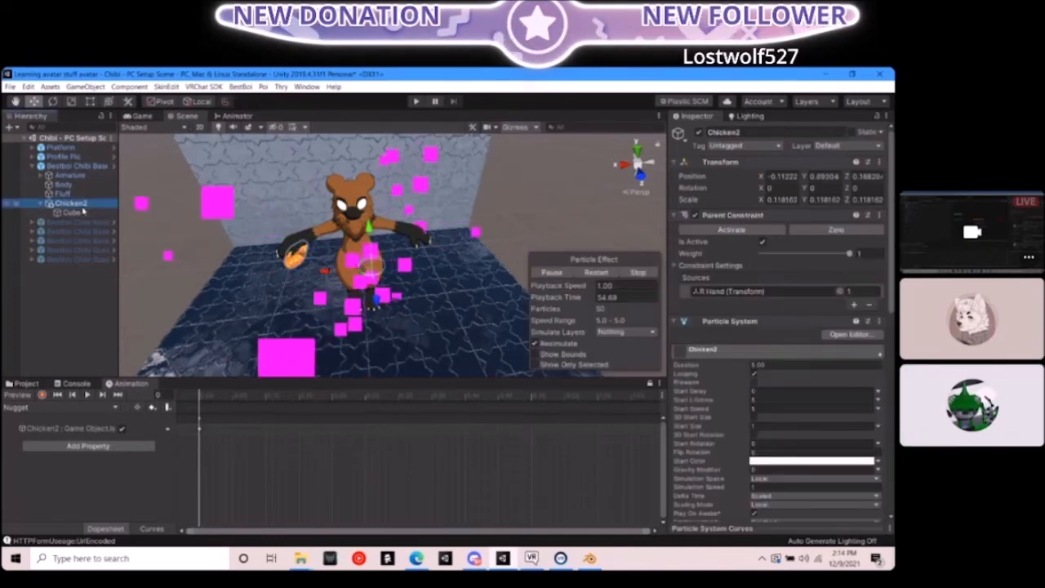
{"action": "left_click", "coordinate": [82, 212]}
{"action": "left_click", "coordinate": [72, 203]}
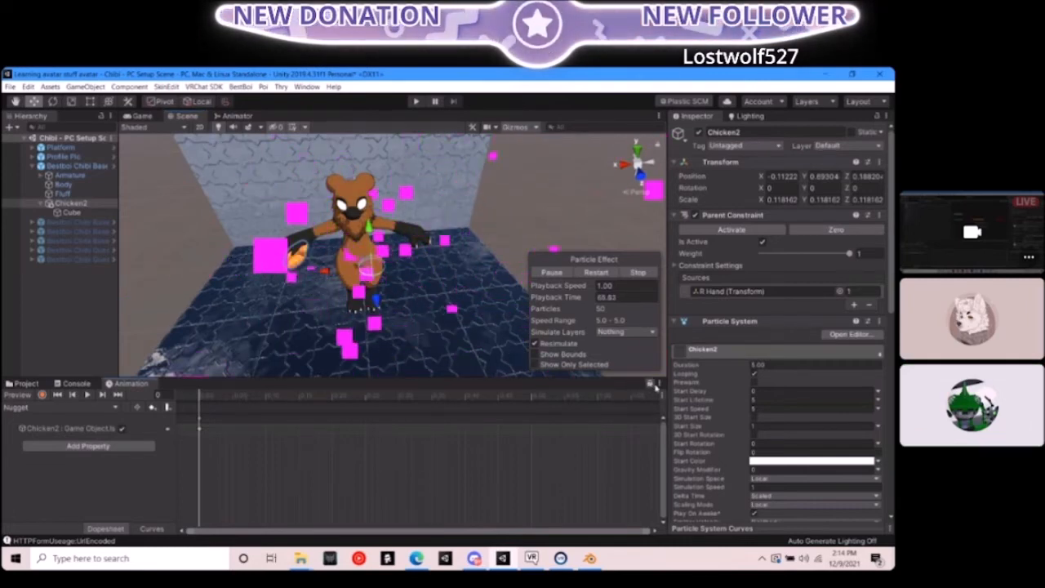
Copy the Particle System component and remove it from Chicken2
{"action": "left_click", "coordinate": [880, 327]}
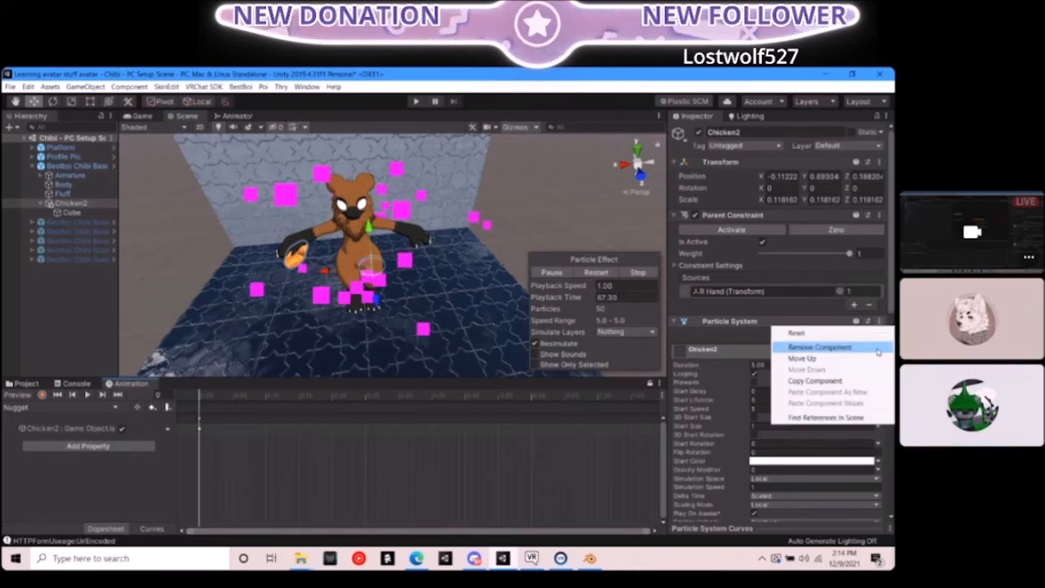
{"action": "left_click", "coordinate": [857, 381]}
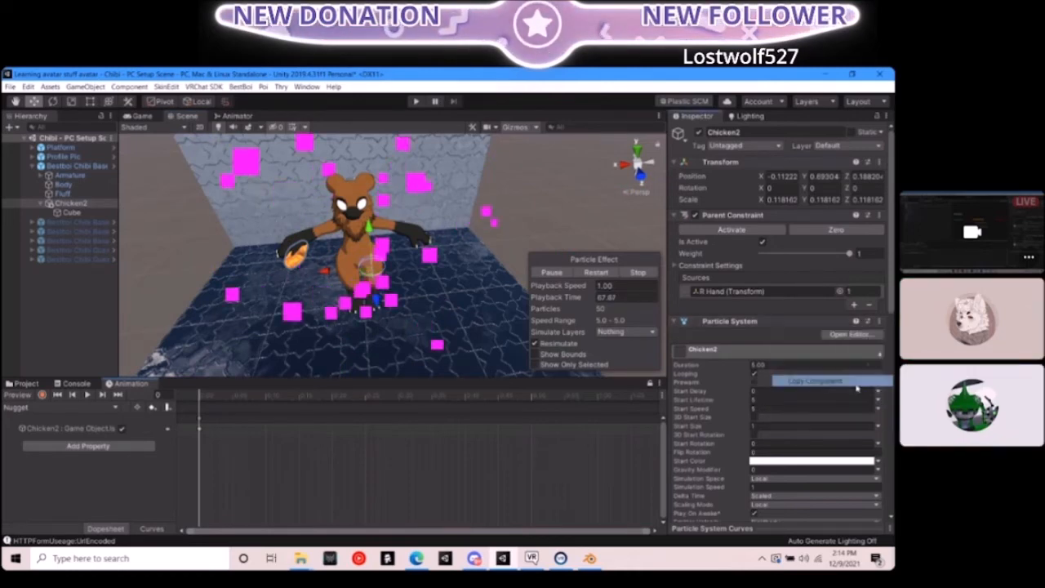
{"action": "left_click", "coordinate": [880, 324]}
{"action": "left_click", "coordinate": [849, 347]}
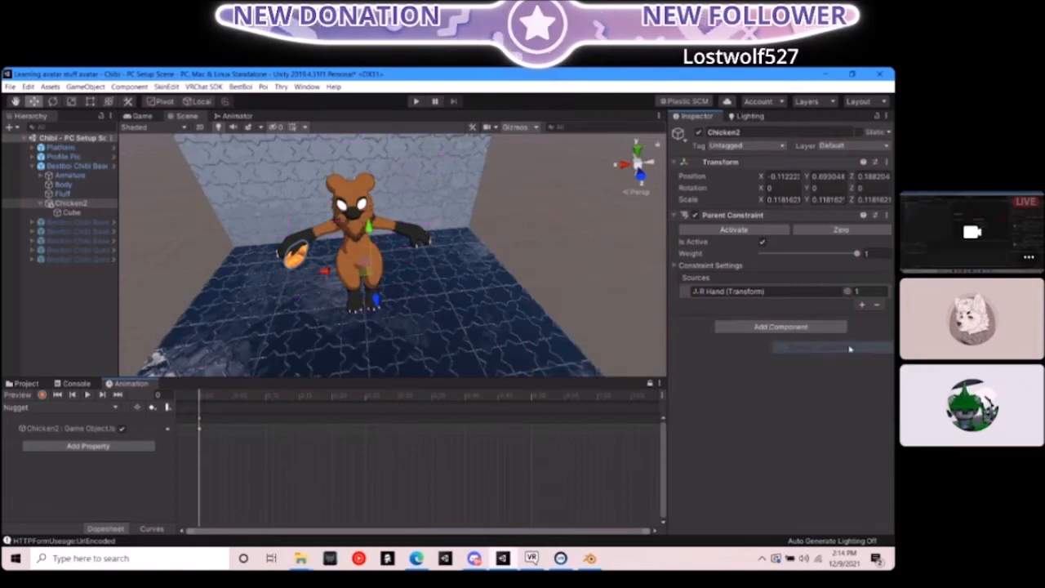
{"action": "left_click", "coordinate": [828, 328]}
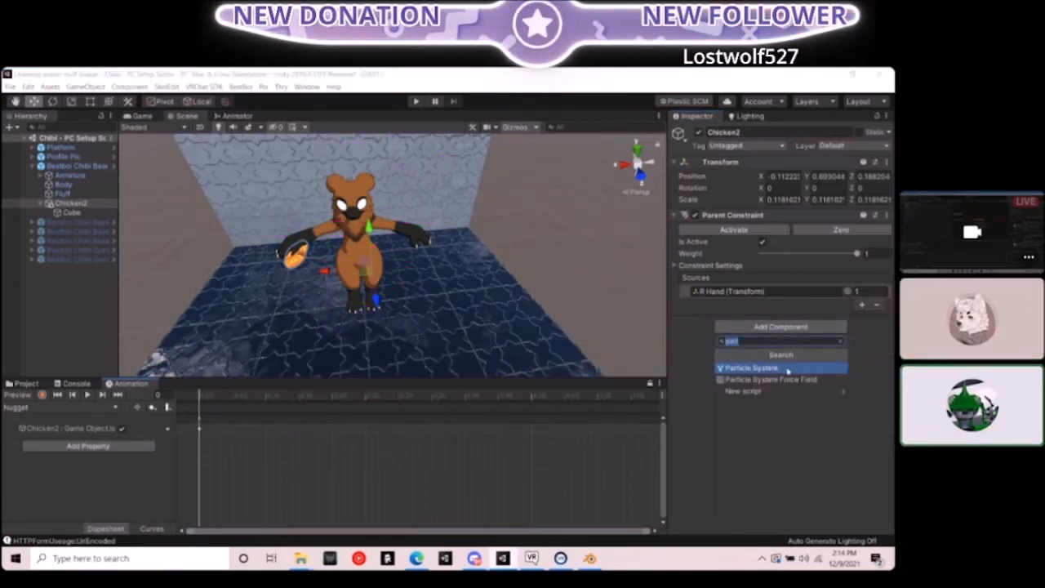
{"action": "left_click", "coordinate": [71, 203]}
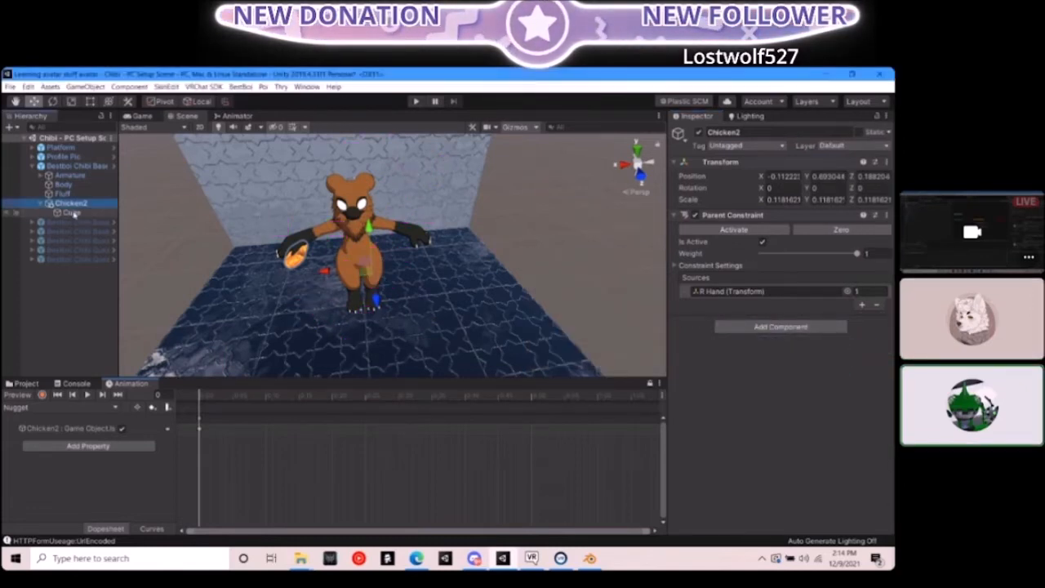
Paste the copied Particle System as a new component on Cube and view its particles and settings
{"action": "left_click", "coordinate": [73, 213]}
{"action": "key", "text": "w"}
{"action": "right_click_drag", "start_coordinate": [356, 294], "coordinate": [274, 294]}
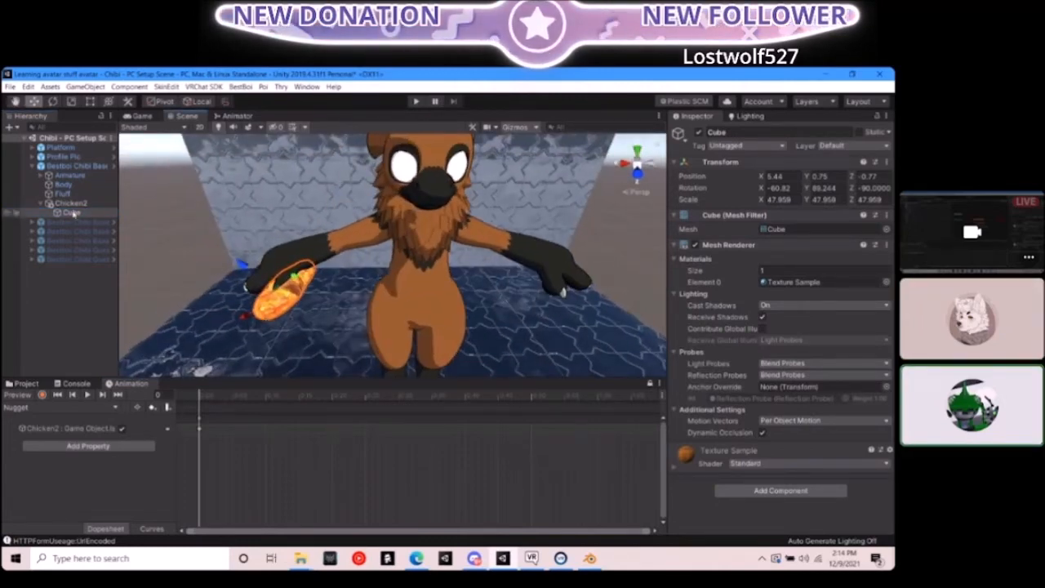
{"action": "left_click", "coordinate": [700, 492]}
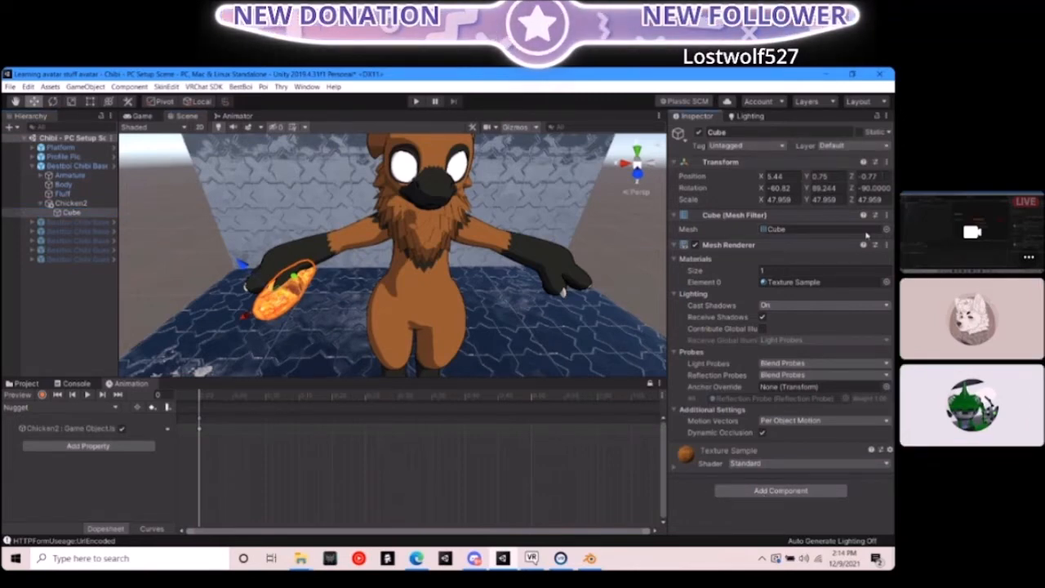
{"action": "left_click", "coordinate": [886, 246]}
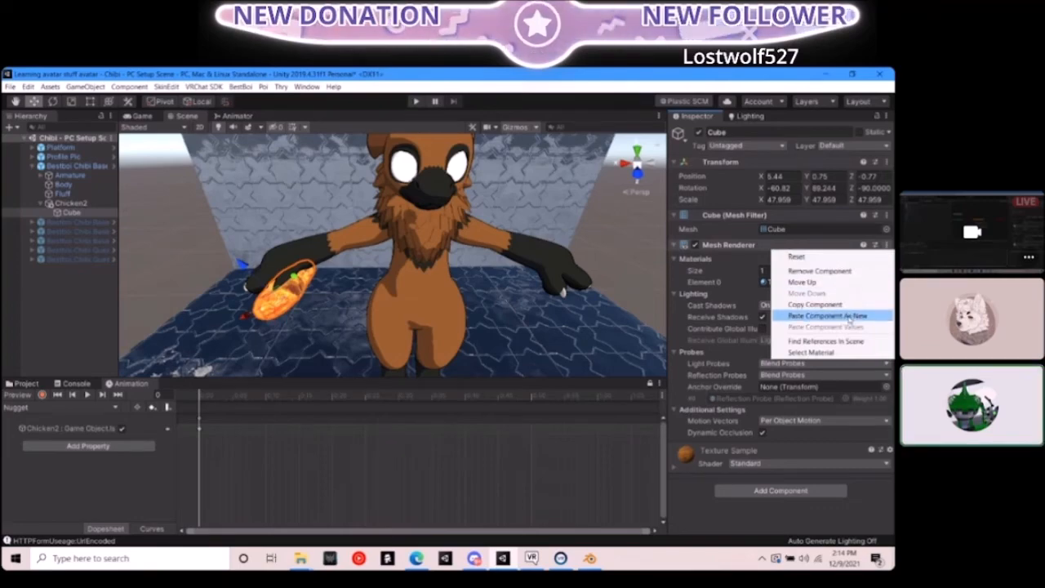
{"action": "left_click", "coordinate": [849, 316]}
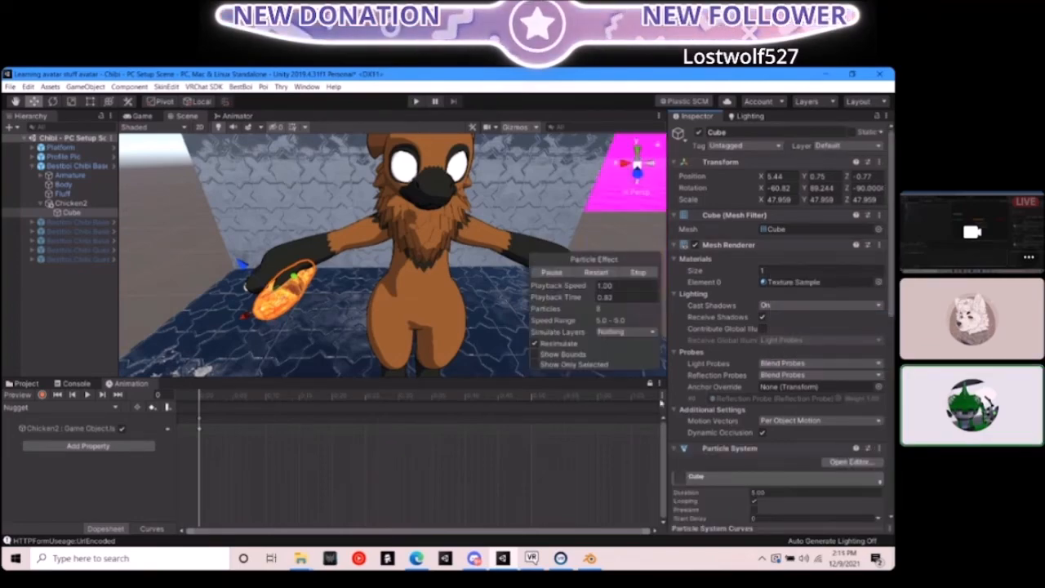
{"action": "mouse_move", "coordinate": [490, 269]}
{"action": "left_mouse_down", "text": "alt"}
{"action": "mouse_move", "coordinate": [351, 236]}
{"action": "mouse_move", "coordinate": [241, 256]}
{"action": "mouse_move", "coordinate": [433, 288]}
{"action": "mouse_move", "coordinate": [490, 280]}
{"action": "left_mouse_up", "text": "alt"}
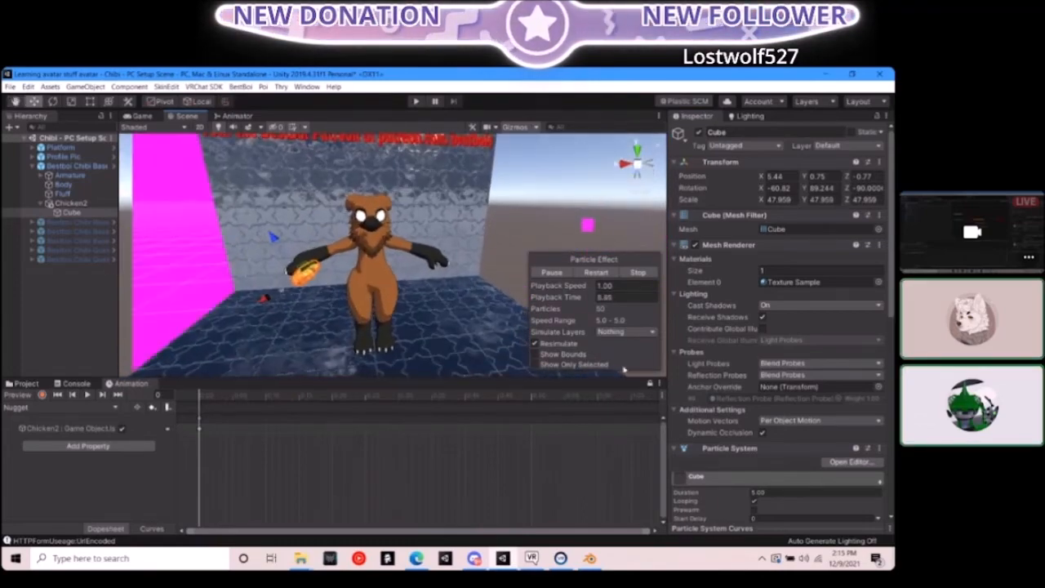
{"action": "scroll", "coordinate": [738, 448], "scroll_direction": "down", "scroll_amount": 5}
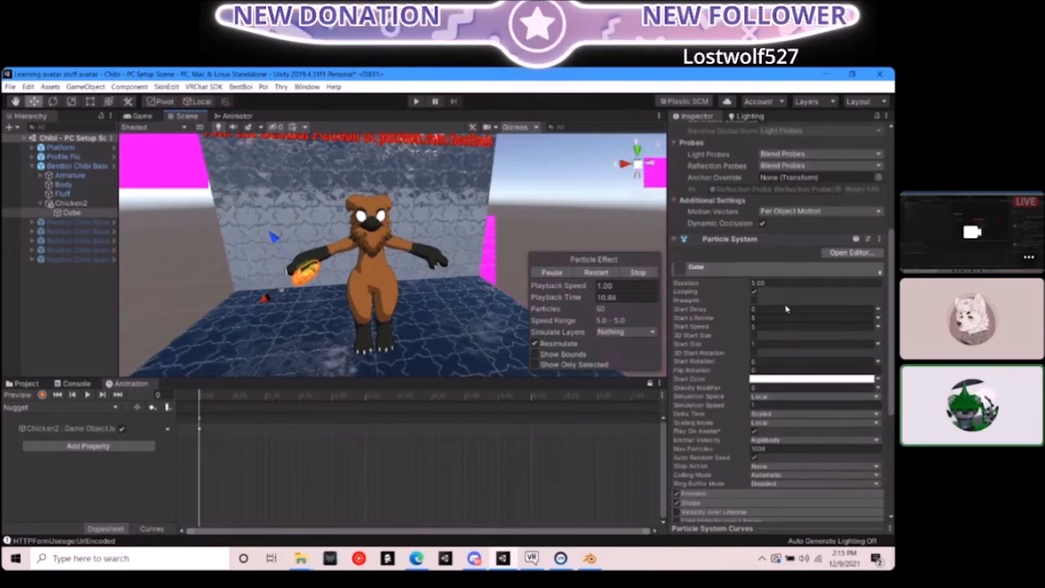
Expand the Shape module of Cube's Particle System and set its scale to 0.01 on X, Y and Z
{"action": "scroll", "coordinate": [738, 453], "scroll_direction": "down", "scroll_amount": 3}
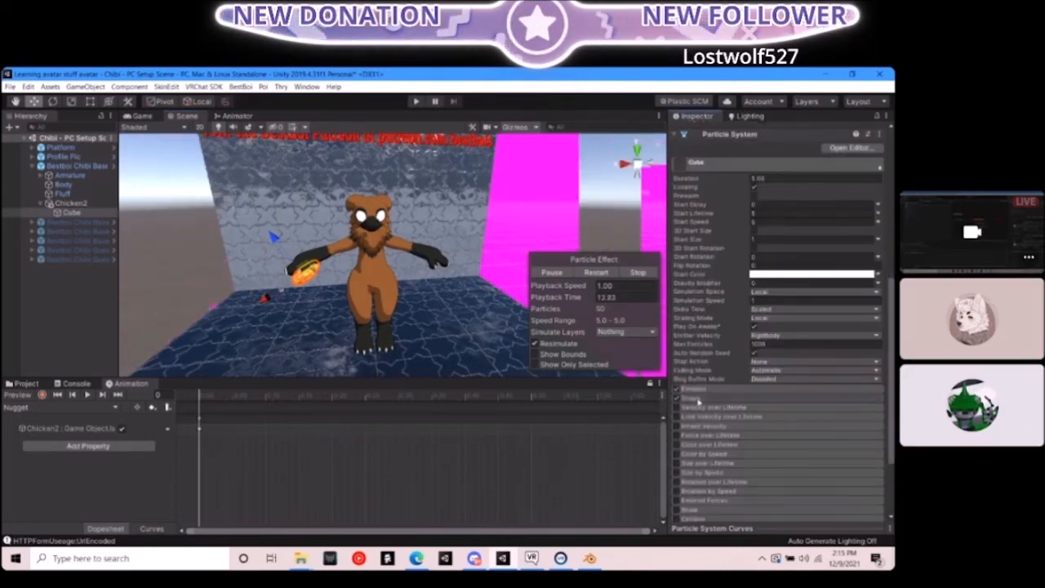
{"action": "left_click", "coordinate": [693, 397]}
{"action": "left_click_drag", "start_coordinate": [457, 270], "coordinate": [508, 275], "text": "alt"}
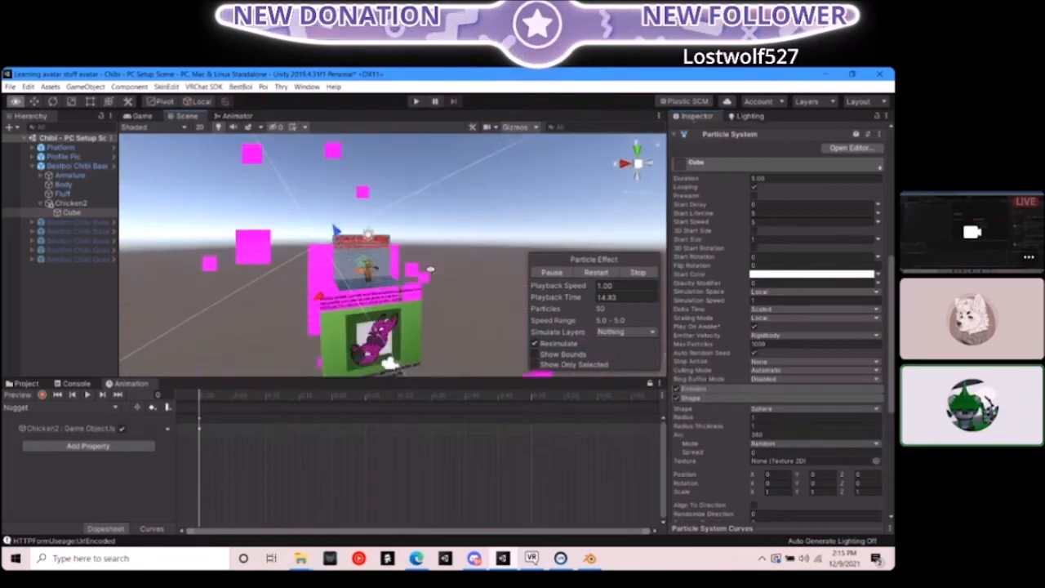
{"action": "scroll", "coordinate": [509, 274], "scroll_direction": "up", "scroll_amount": 5}
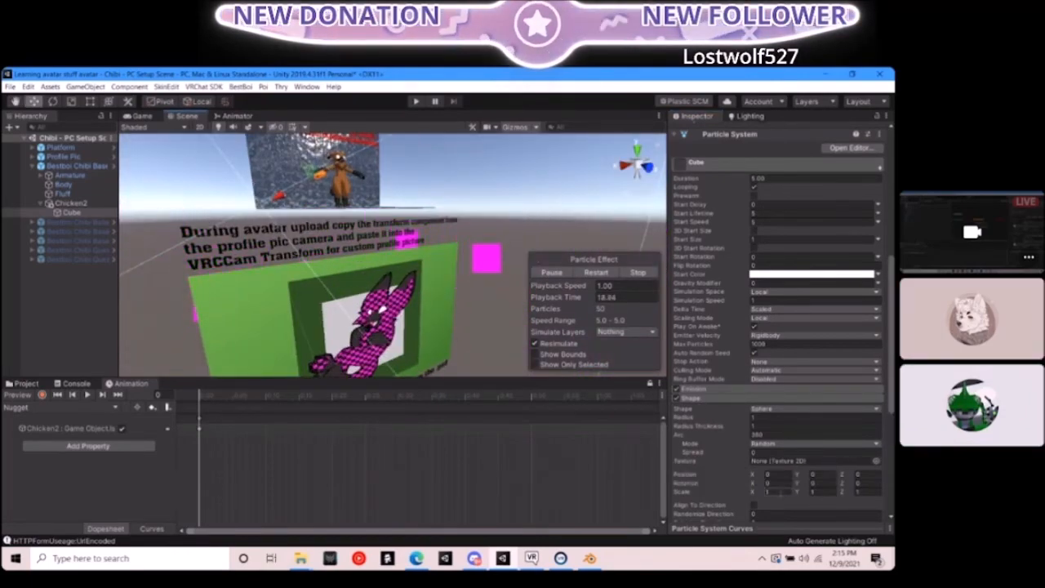
{"action": "left_click", "coordinate": [770, 491]}
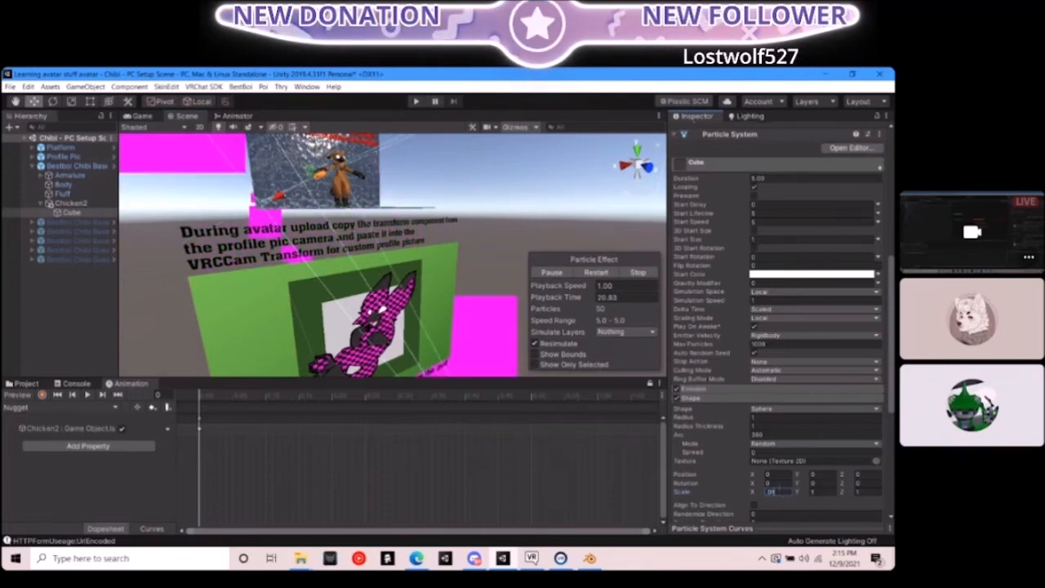
{"action": "type", "text": "0.01"}
{"action": "left_click", "coordinate": [828, 492]}
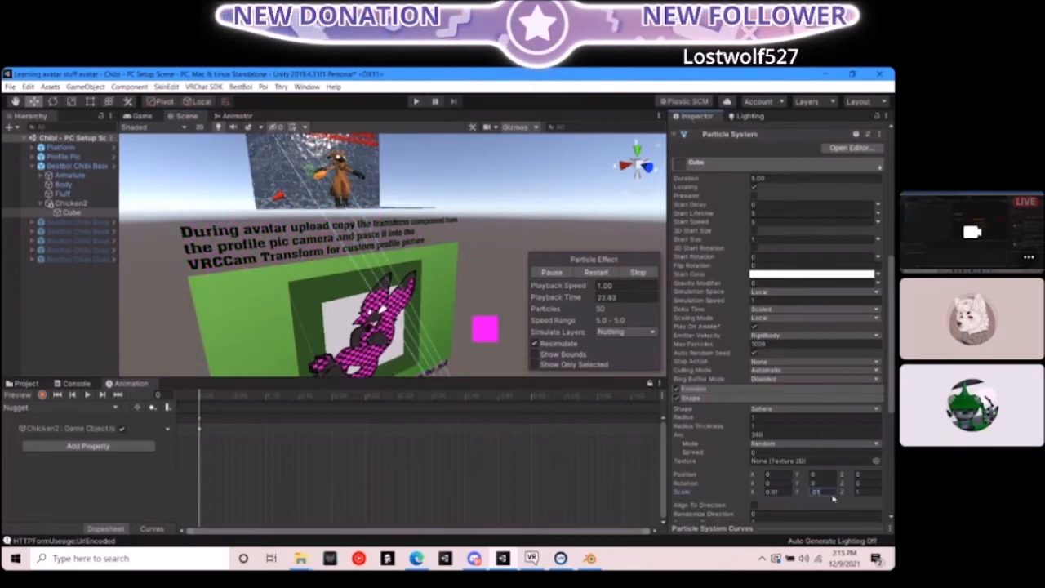
{"action": "type", "text": "0.01"}
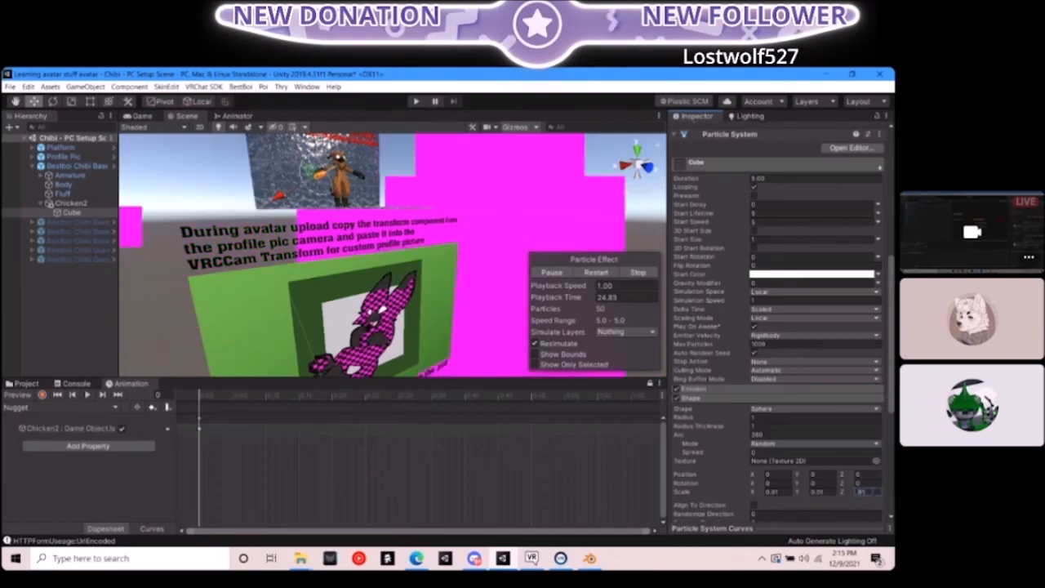
Examine the particle emission around the nugget and the avatar's hand from close up and from farther away
{"action": "left_click_drag", "start_coordinate": [383, 244], "coordinate": [323, 206], "text": "alt"}
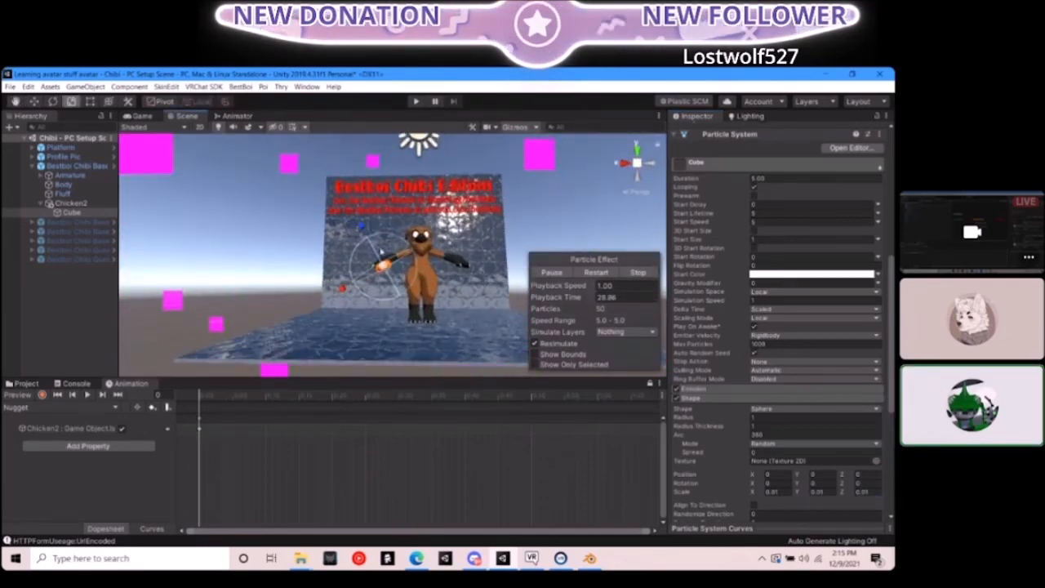
{"action": "key", "text": "t"}
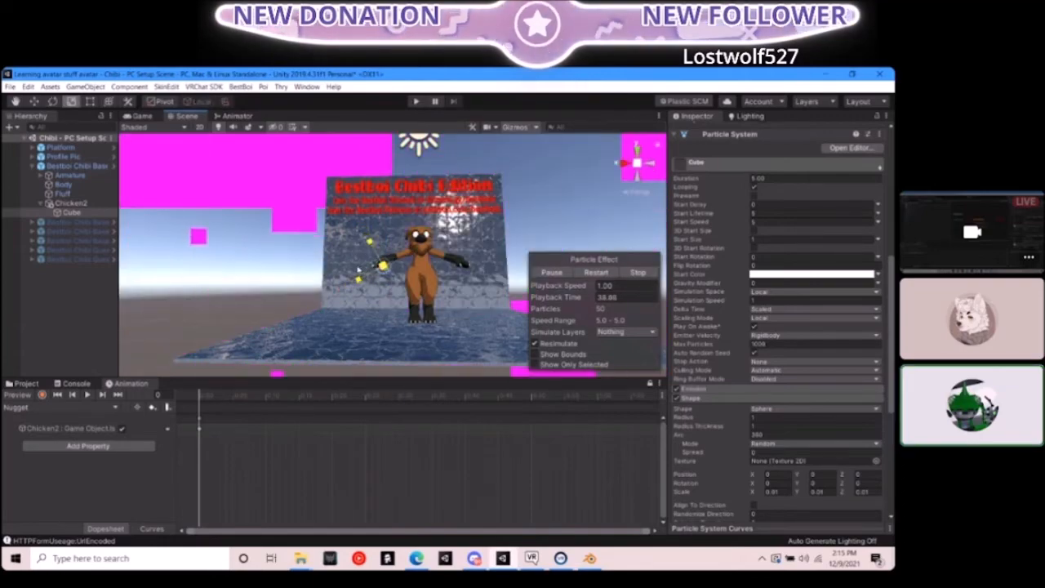
{"action": "scroll", "coordinate": [392, 253], "scroll_direction": "up", "scroll_amount": 5}
{"action": "scroll", "coordinate": [386, 287], "scroll_direction": "up", "scroll_amount": 8}
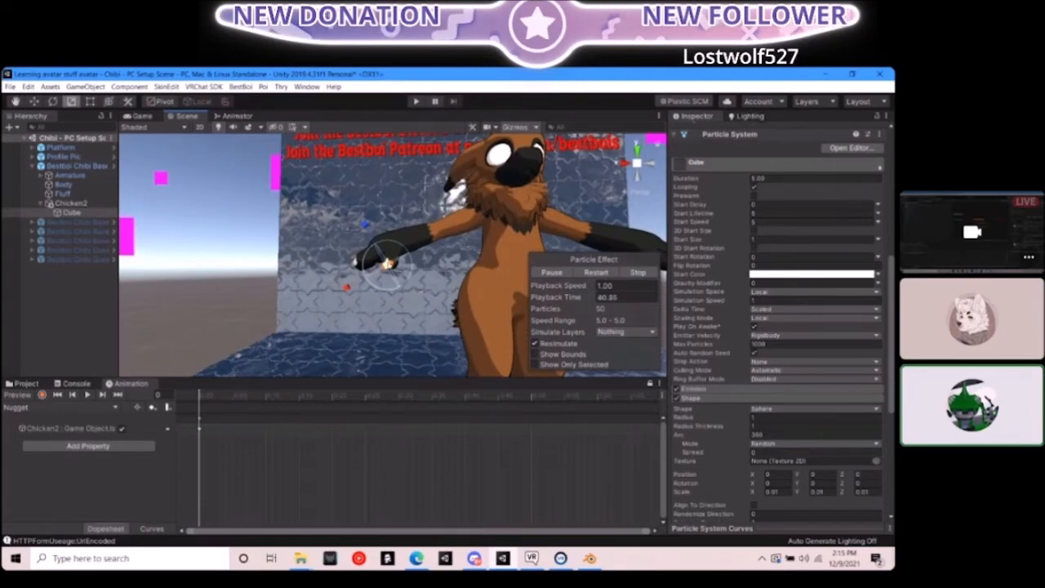
{"action": "scroll", "coordinate": [381, 319], "scroll_direction": "down", "scroll_amount": 5}
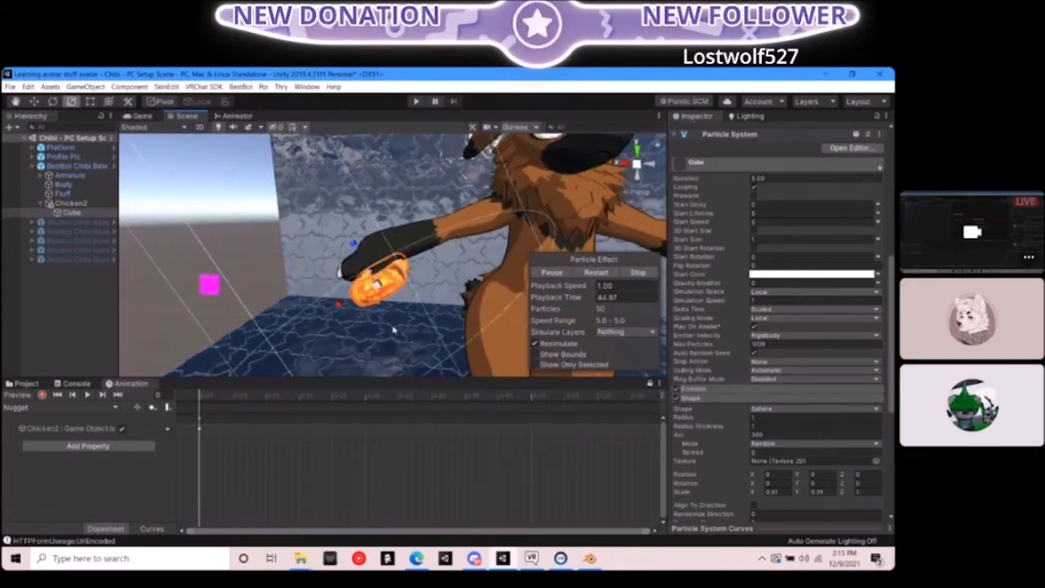
{"action": "left_click_drag", "start_coordinate": [373, 286], "coordinate": [373, 231], "text": "alt"}
{"action": "scroll", "coordinate": [232, 200], "scroll_direction": "down", "scroll_amount": 6}
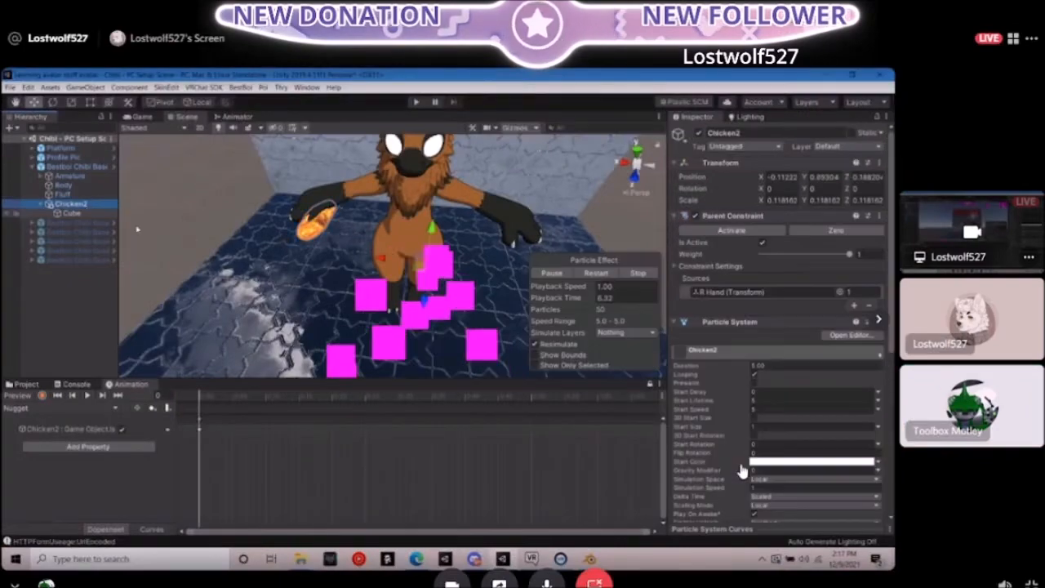
Examine where the particle emitter on Chicken2 sits relative to the nugget and the avatar
{"action": "left_click_drag", "start_coordinate": [555, 318], "coordinate": [476, 311], "text": "alt"}
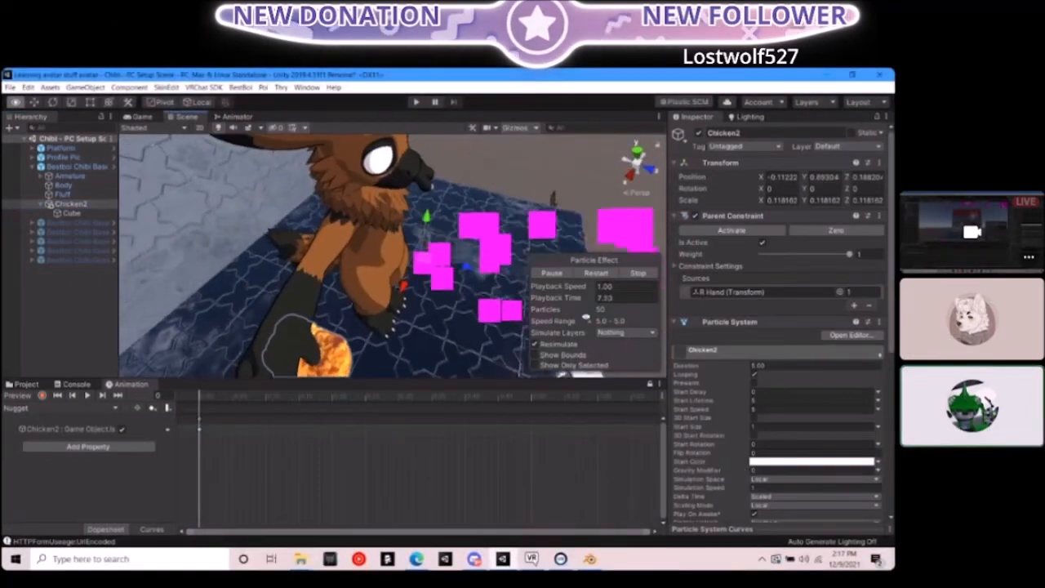
{"action": "left_click_drag", "start_coordinate": [586, 316], "coordinate": [513, 311], "text": "alt"}
{"action": "scroll", "coordinate": [514, 311], "scroll_direction": "down", "scroll_amount": 5}
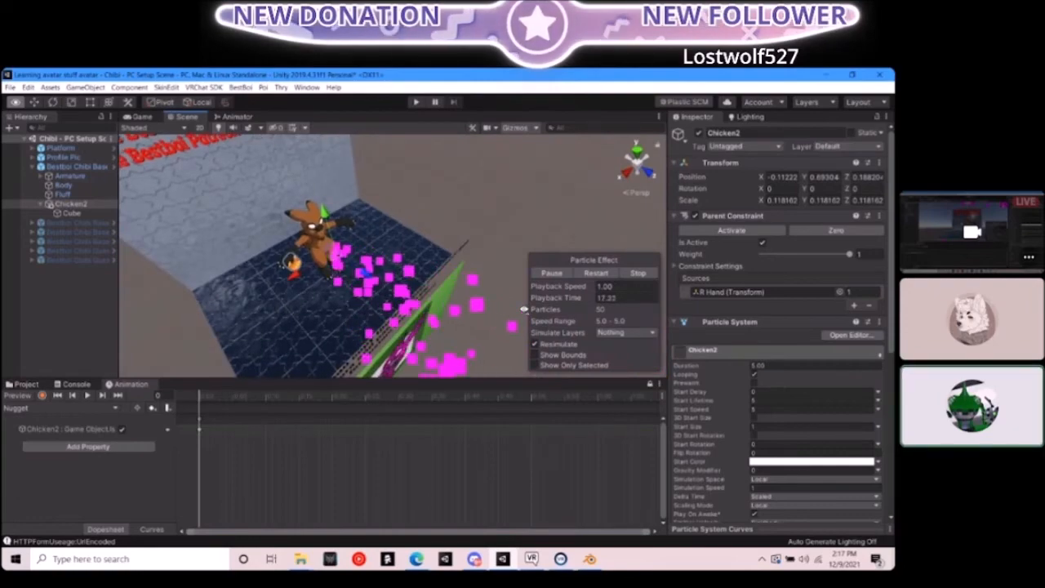
{"action": "scroll", "coordinate": [523, 309], "scroll_direction": "up", "scroll_amount": 5}
{"action": "left_click_drag", "start_coordinate": [524, 309], "coordinate": [524, 286], "text": "alt"}
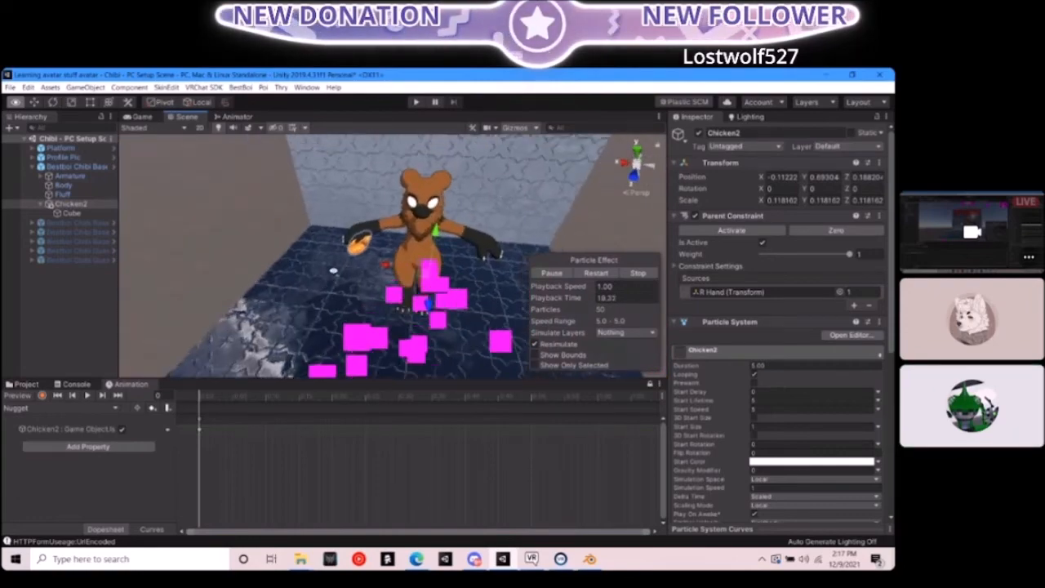
{"action": "double_click", "coordinate": [71, 204]}
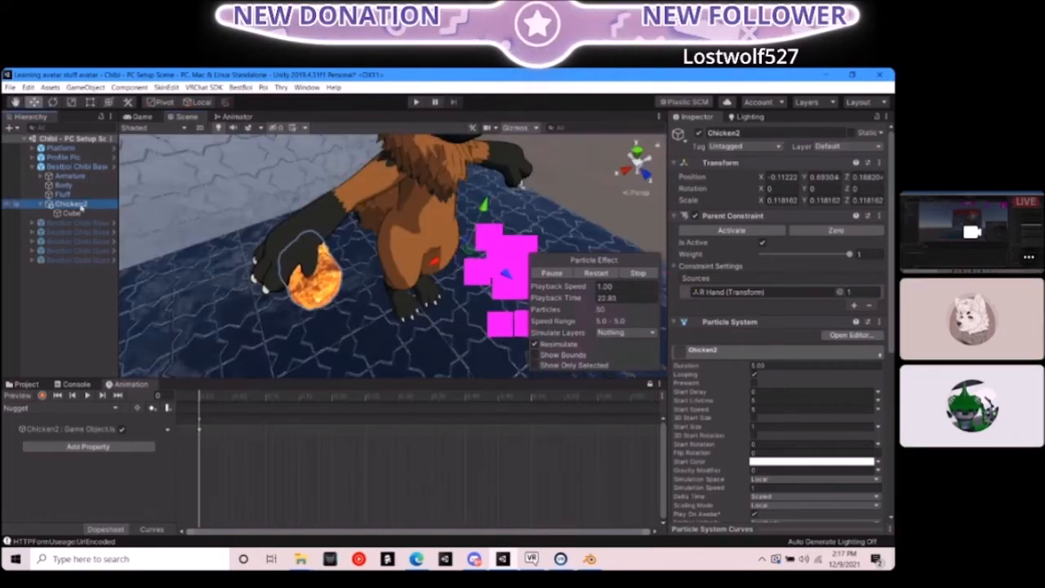
{"action": "left_click_drag", "start_coordinate": [308, 257], "coordinate": [286, 235], "text": "alt"}
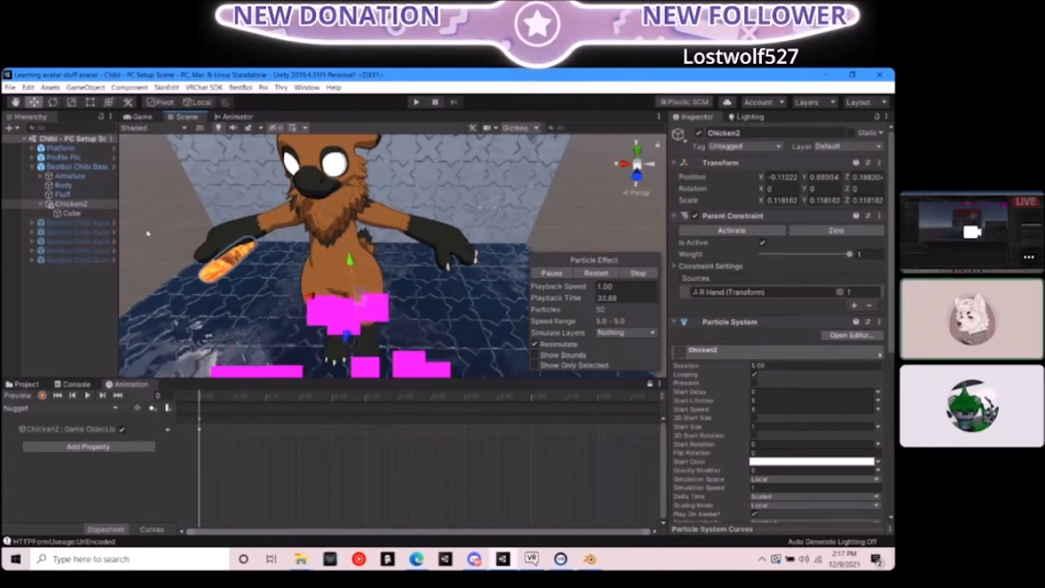
Remove the Particle System component from Chicken2 and add a Particle System component to its child Cube
{"action": "left_click", "coordinate": [875, 323]}
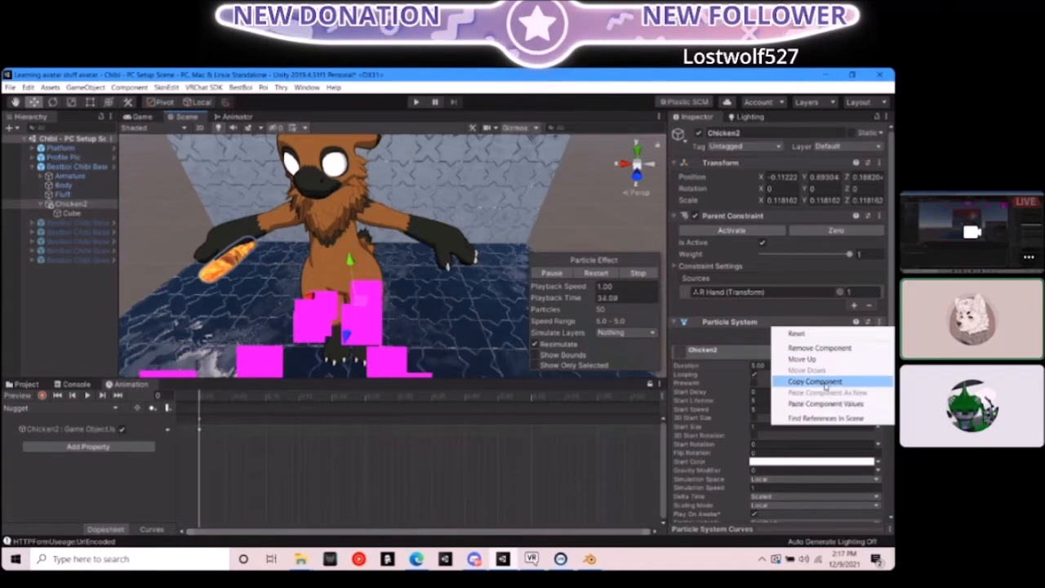
{"action": "left_click", "coordinate": [819, 347]}
{"action": "left_click", "coordinate": [72, 213]}
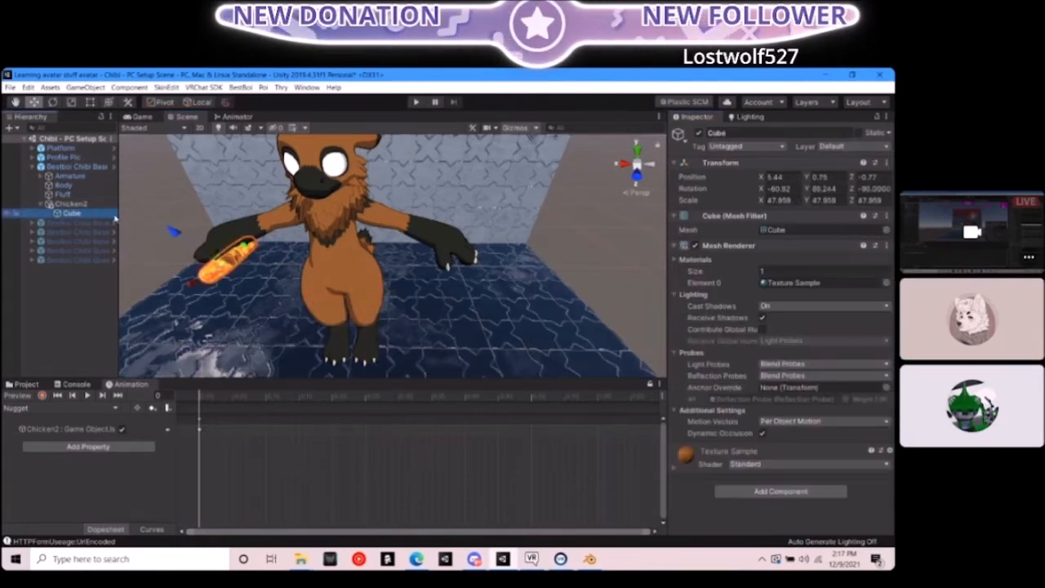
{"action": "left_click", "coordinate": [780, 491]}
{"action": "left_click", "coordinate": [770, 423]}
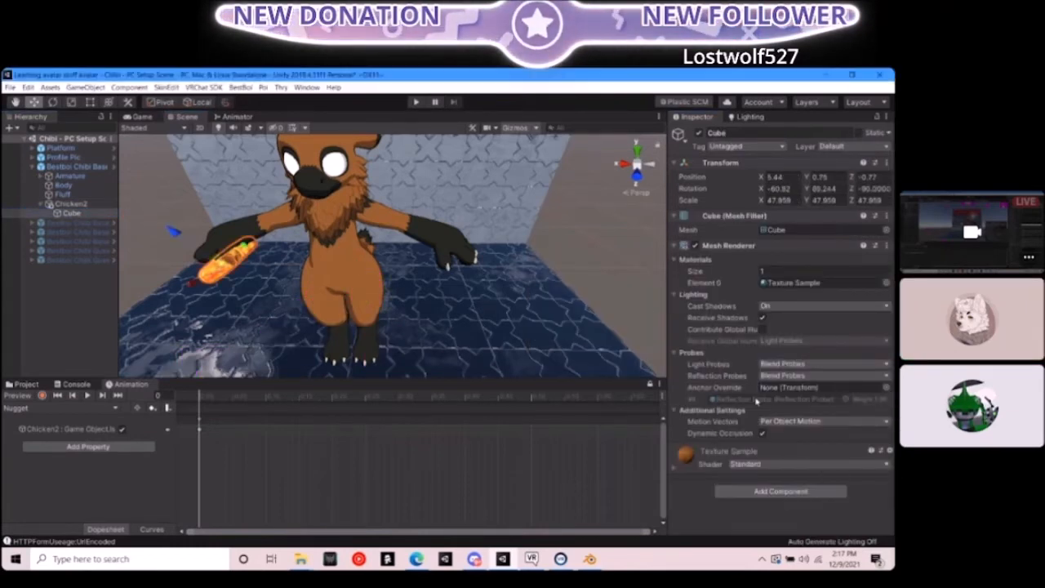
{"action": "key", "text": "s"}
{"action": "right_click_drag", "start_coordinate": [242, 200], "coordinate": [376, 229]}
{"action": "key", "text": "w"}
Expand the Shape module of Cube's Particle System and set its scale to 0.001 on X, Y and Z
{"action": "scroll", "coordinate": [733, 342], "scroll_direction": "down", "scroll_amount": 10}
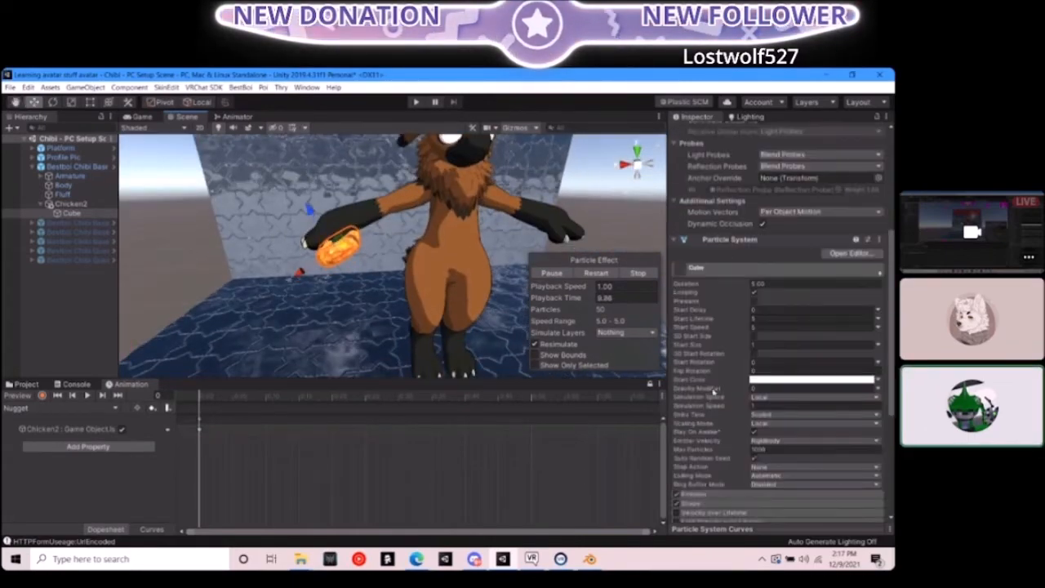
{"action": "right_click_drag", "start_coordinate": [490, 237], "coordinate": [457, 253]}
{"action": "left_click", "coordinate": [718, 398]}
{"action": "scroll", "coordinate": [743, 413], "scroll_direction": "down", "scroll_amount": 3}
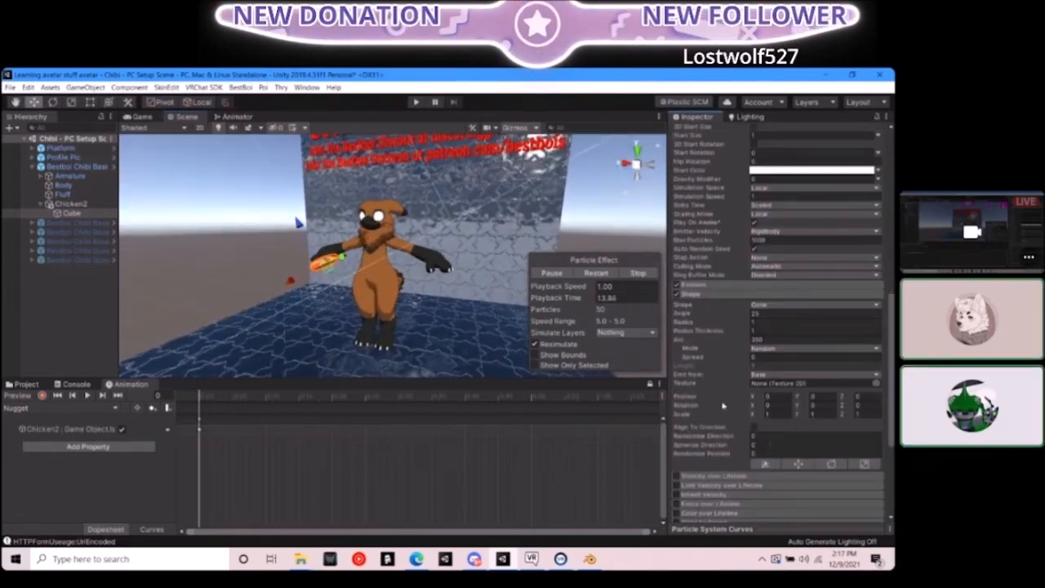
{"action": "left_click_drag", "start_coordinate": [753, 416], "coordinate": [715, 409]}
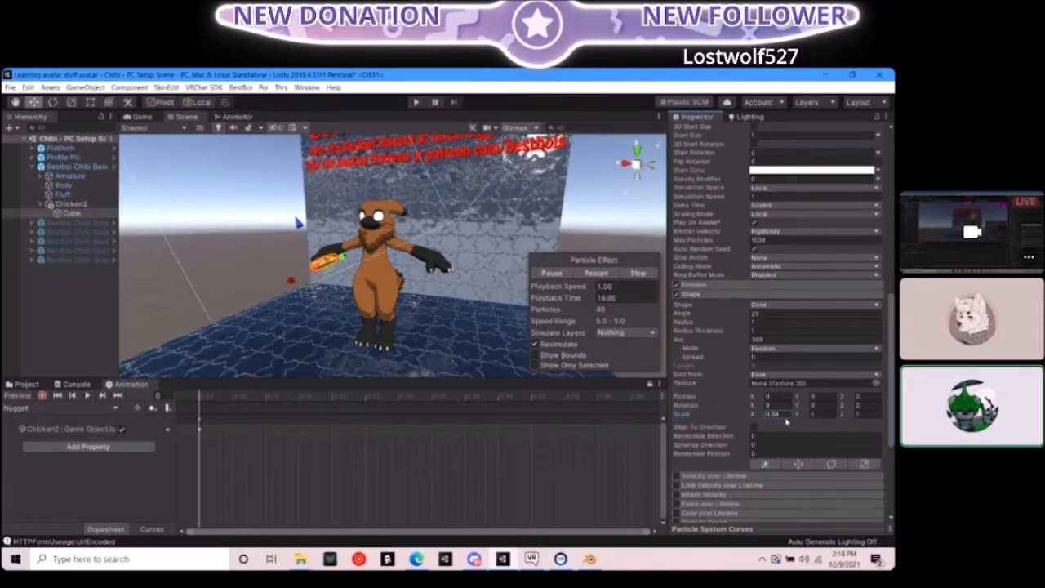
{"action": "type", "text": "0.01"}
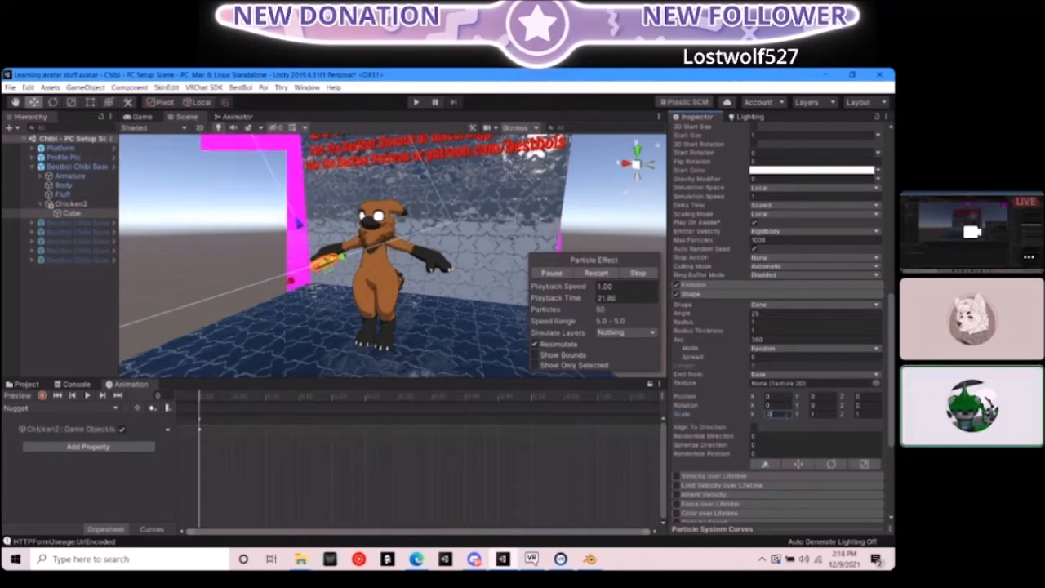
{"action": "type", "text": ".0"}
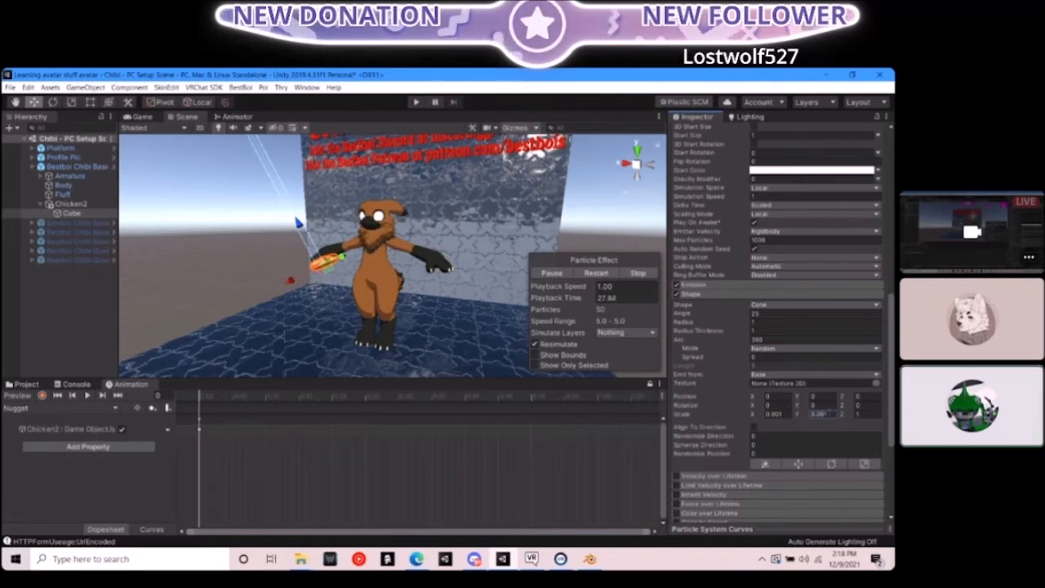
{"action": "type", "text": "0.001"}
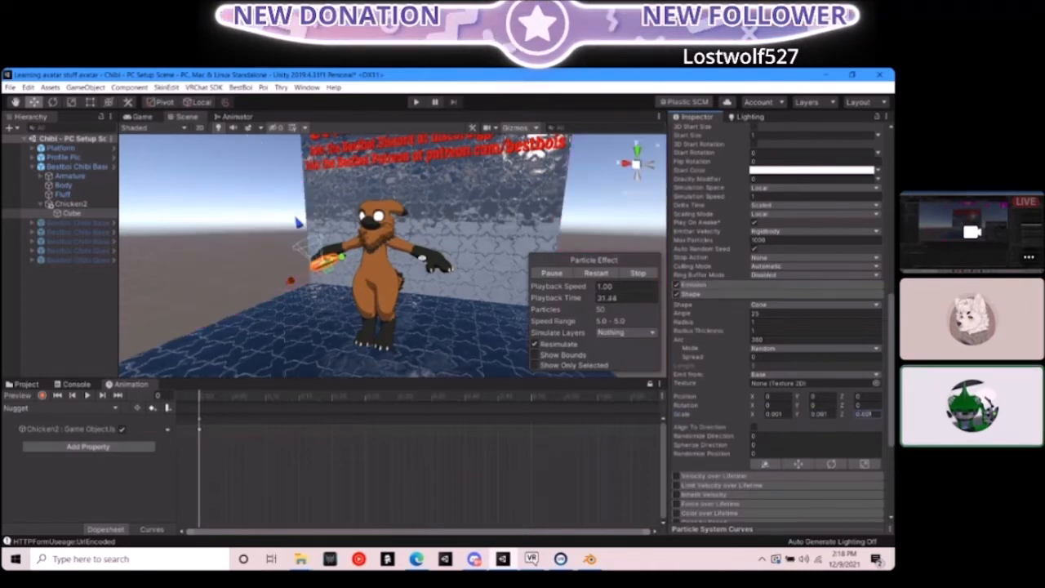
Change the emitter shape to Sphere and check the particle emission around the nugget
{"action": "right_click_drag", "start_coordinate": [422, 259], "coordinate": [589, 251]}
{"action": "left_click", "coordinate": [785, 307]}
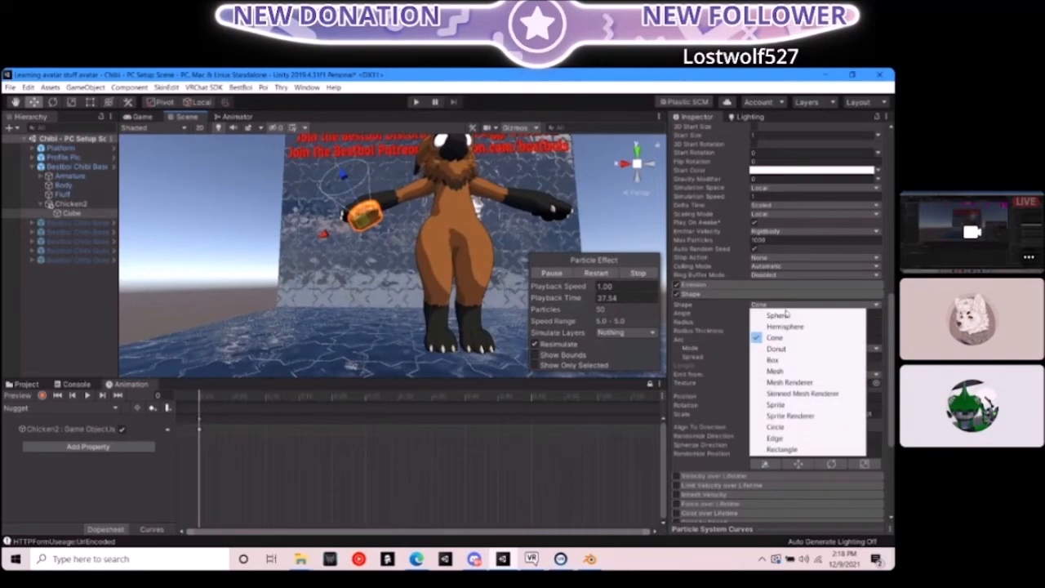
{"action": "left_click", "coordinate": [788, 316]}
{"action": "left_click_drag", "start_coordinate": [513, 285], "coordinate": [383, 249], "text": "alt"}
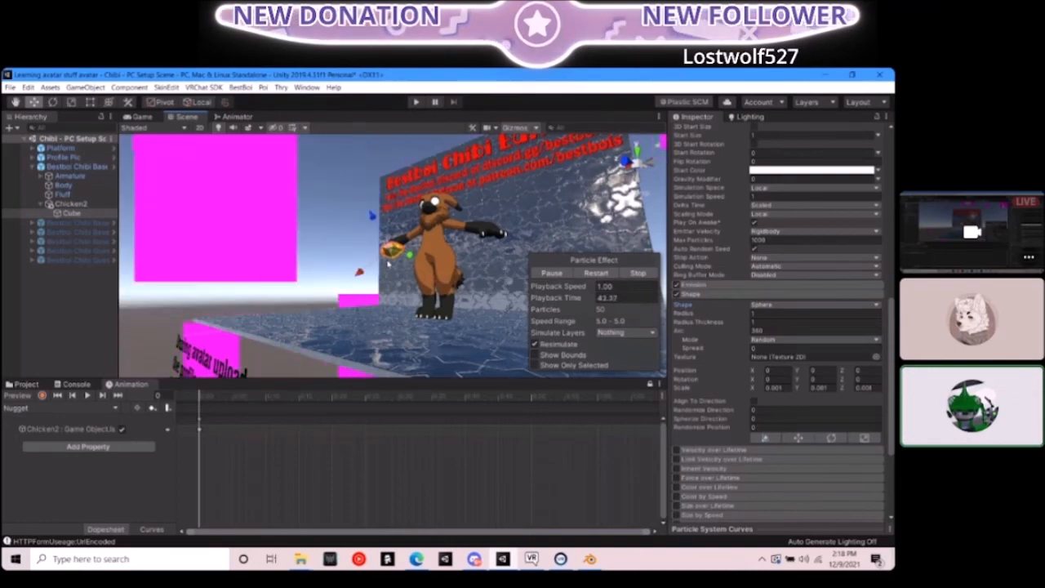
{"action": "left_click_drag", "start_coordinate": [389, 263], "coordinate": [490, 323], "text": "alt"}
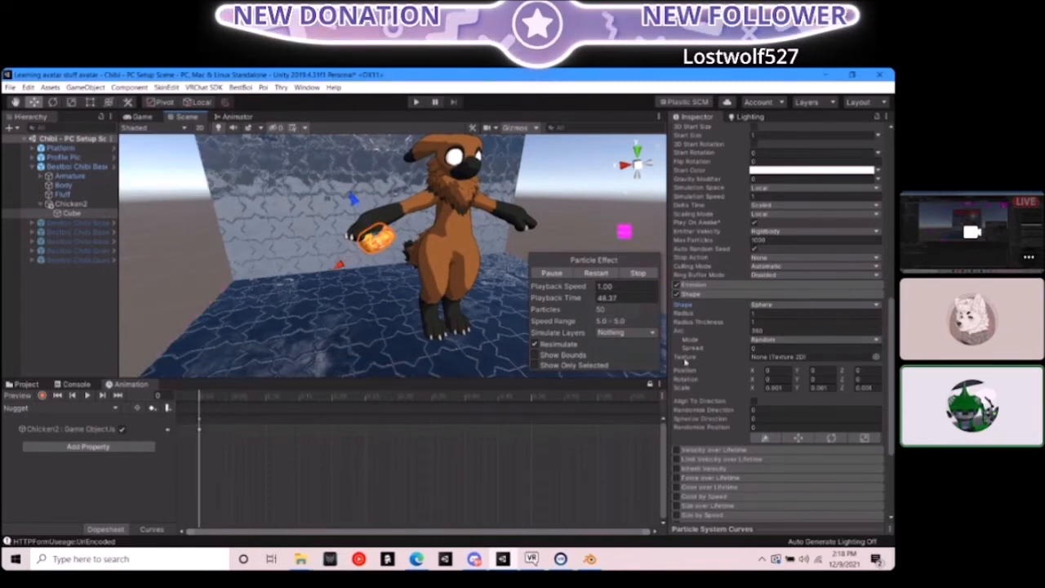
Shift the emitter shape onto the nugget by setting its Y position first to -0.002, finally to -0.001
{"action": "left_click_drag", "start_coordinate": [461, 304], "coordinate": [474, 292], "text": "alt"}
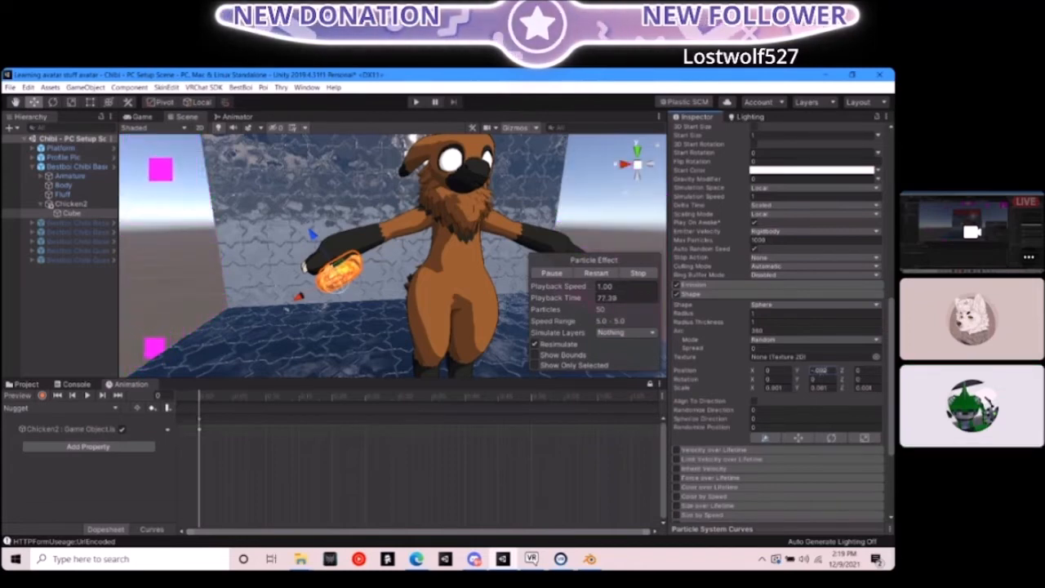
{"action": "right_click_drag", "start_coordinate": [310, 235], "coordinate": [626, 242]}
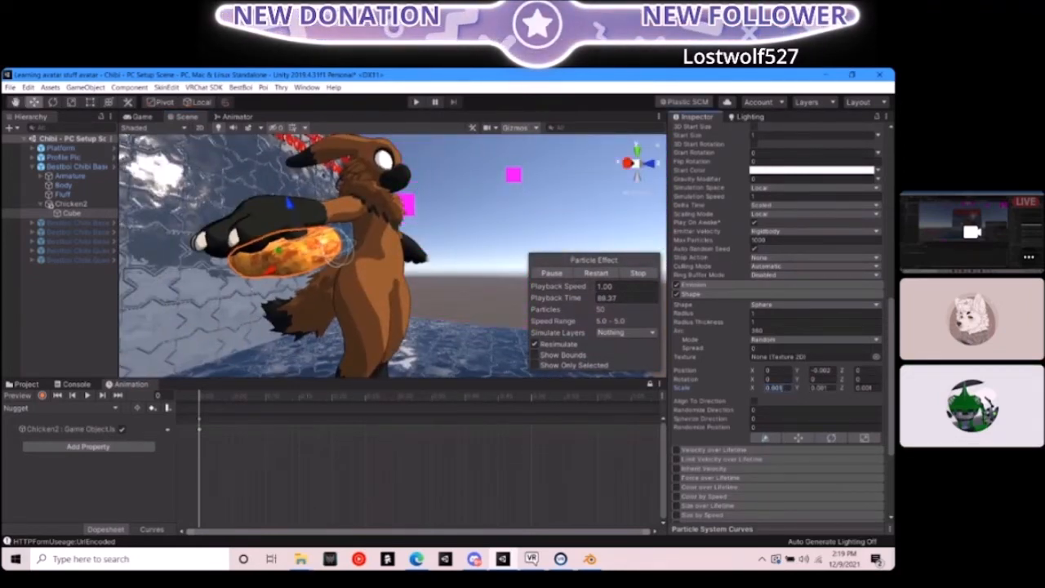
{"action": "right_click_drag", "start_coordinate": [575, 332], "coordinate": [732, 369]}
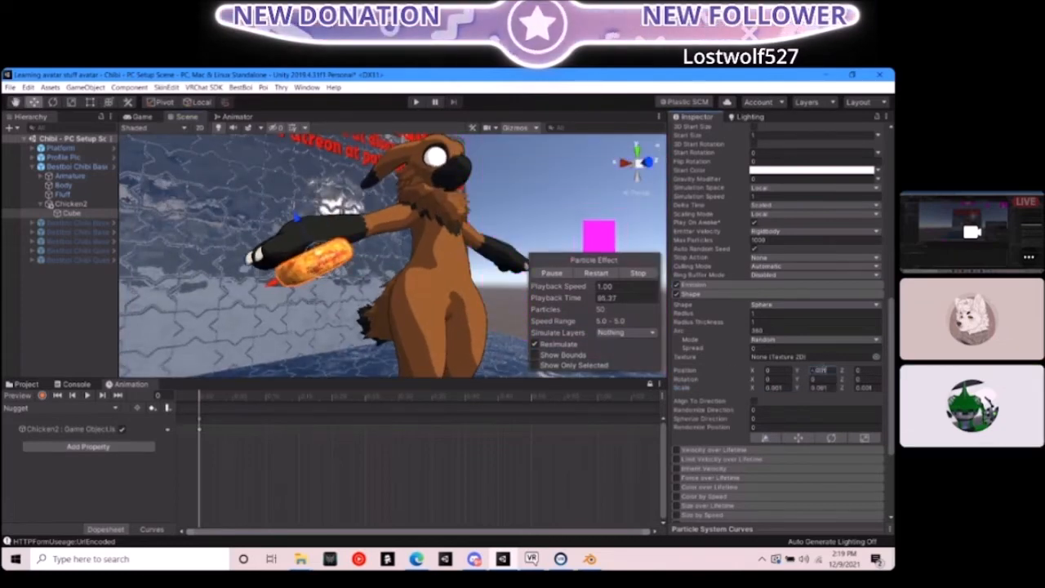
{"action": "right_click_drag", "start_coordinate": [609, 342], "coordinate": [336, 274]}
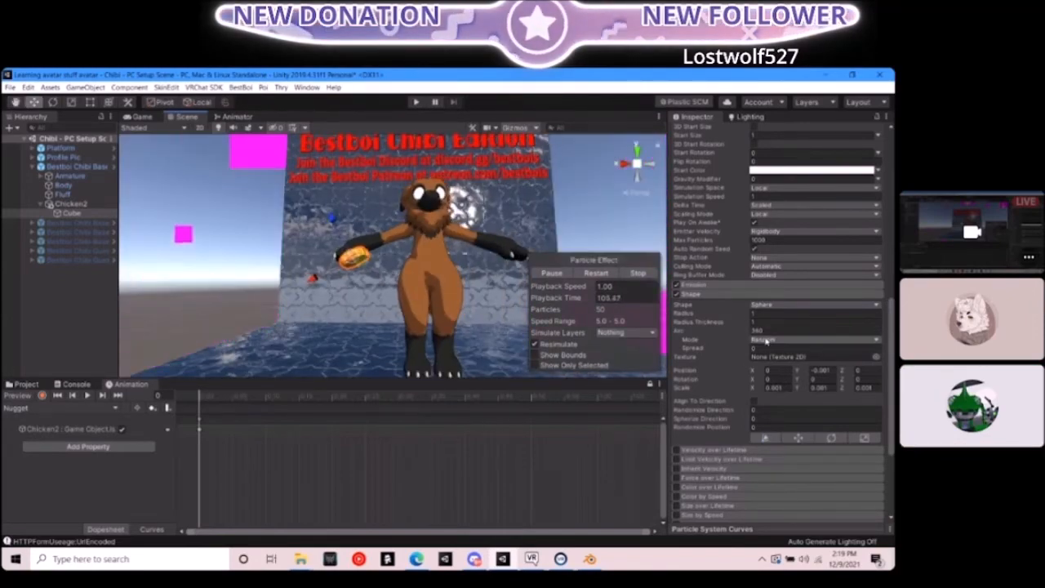
Reduce the Start Size of Cube's particles to 0.01 and check how large they look around the nugget
{"action": "scroll", "coordinate": [753, 274], "scroll_direction": "up", "scroll_amount": 5}
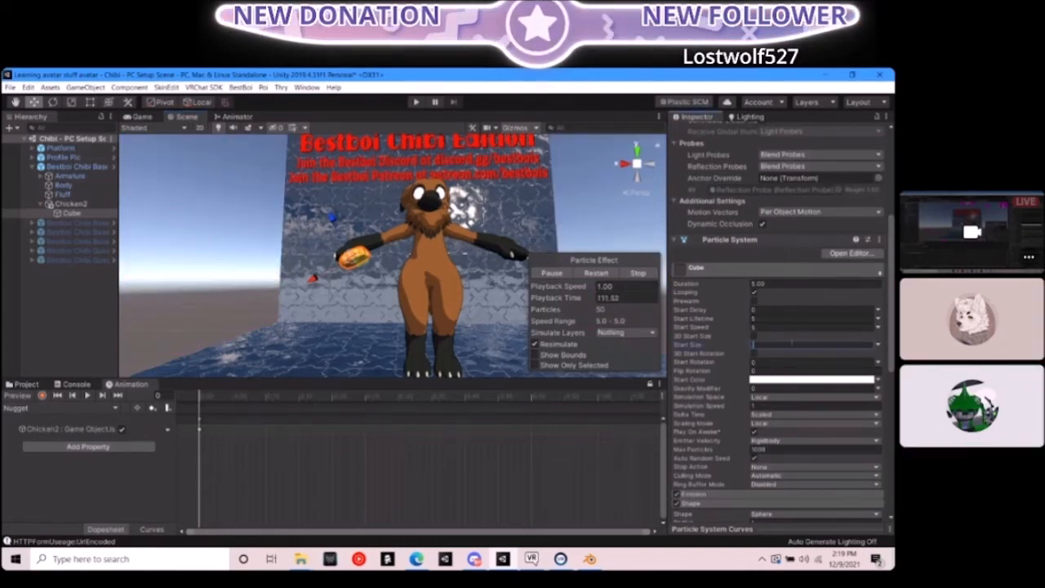
{"action": "key", "text": "f"}
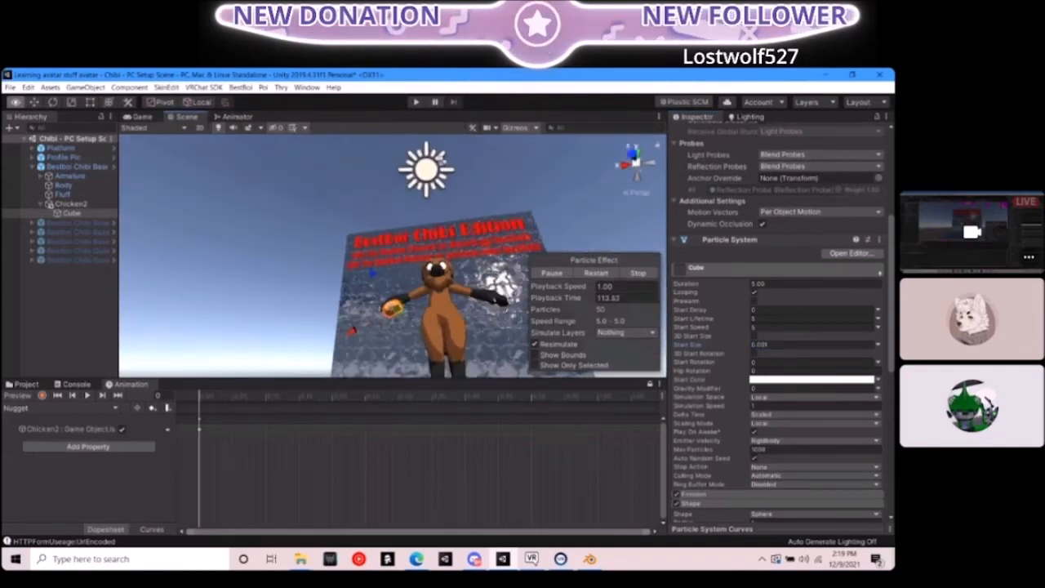
{"action": "left_click_drag", "start_coordinate": [245, 310], "coordinate": [490, 326], "text": "alt"}
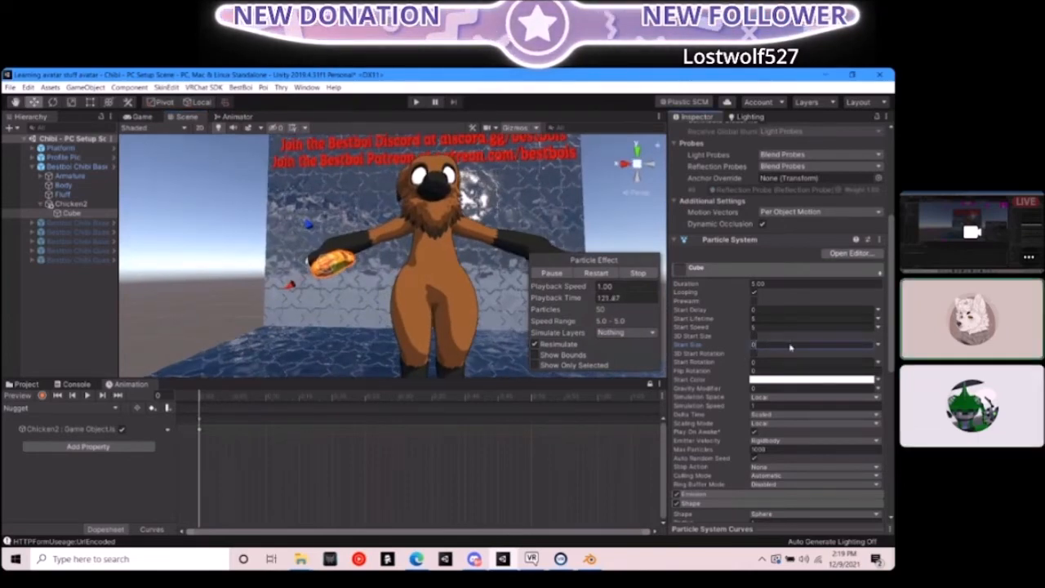
{"action": "left_click_drag", "start_coordinate": [636, 310], "coordinate": [481, 300], "text": "alt"}
{"action": "scroll", "coordinate": [490, 307], "scroll_direction": "up", "scroll_amount": 5}
{"action": "scroll", "coordinate": [493, 311], "scroll_direction": "down", "scroll_amount": 4}
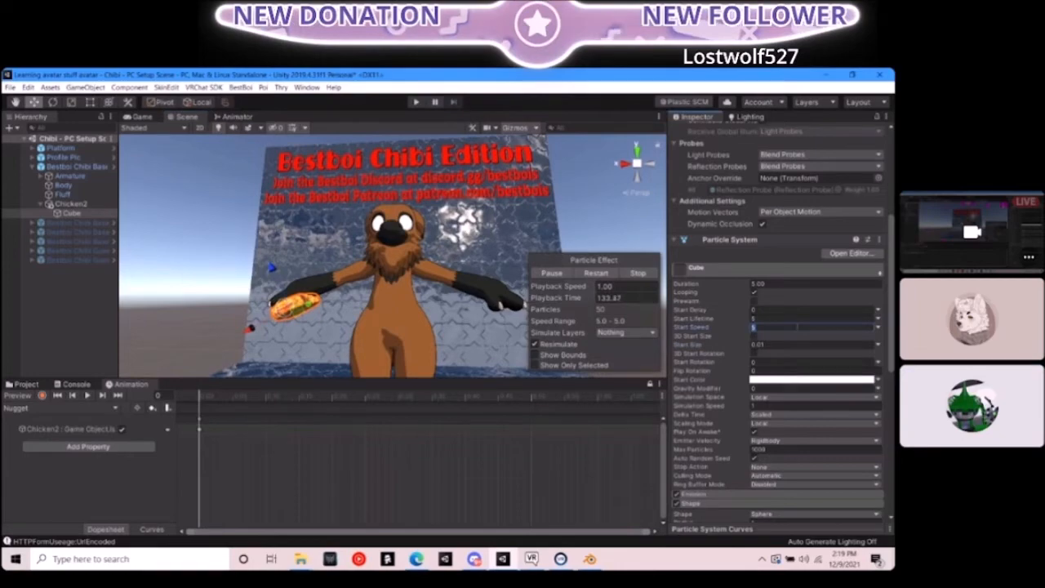
Set the particles' Start Speed first to 0.1 and 0.01, finally to 0.05, checking their spread around the nugget
{"action": "type", "text": "0.1"}
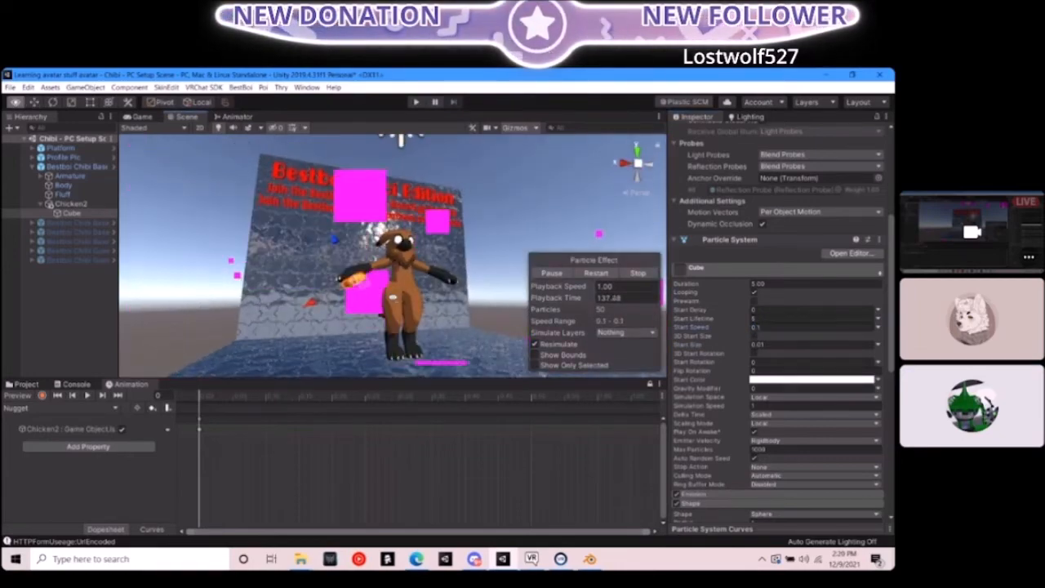
{"action": "scroll", "coordinate": [302, 257], "scroll_direction": "up", "scroll_amount": 4}
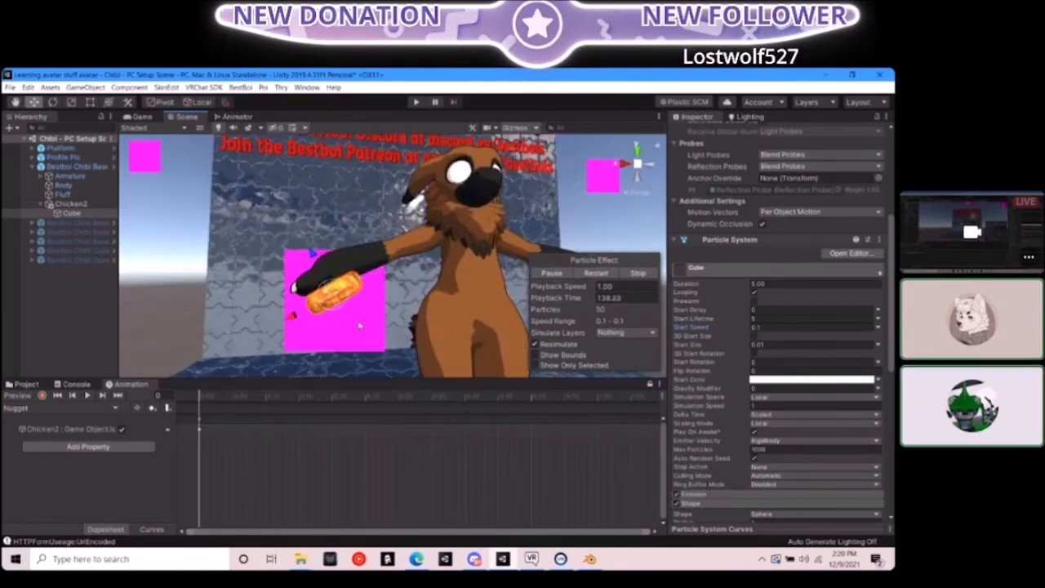
{"action": "left_click", "coordinate": [800, 331]}
{"action": "type", "text": "0.01"}
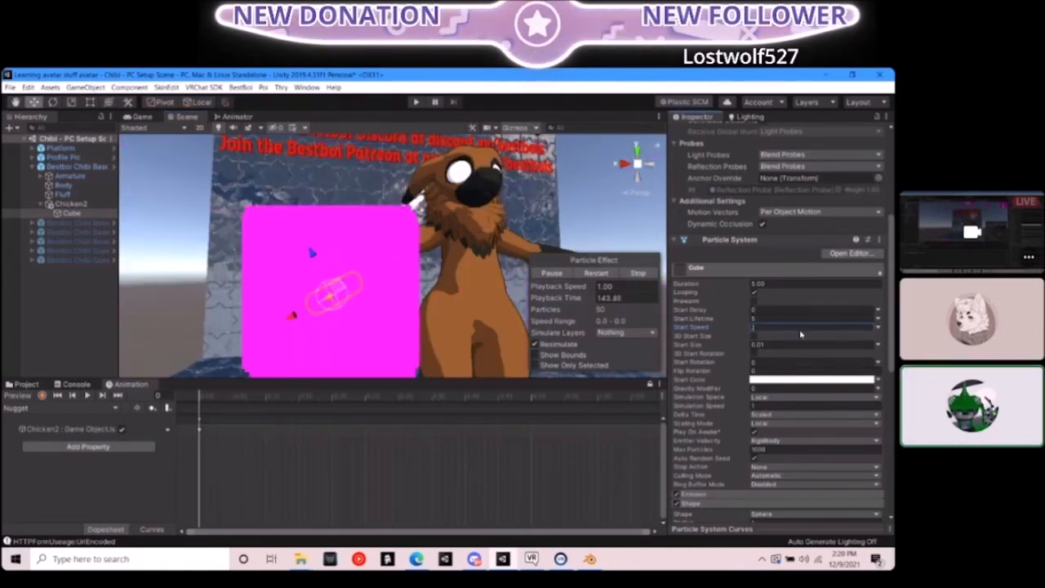
{"action": "scroll", "coordinate": [381, 299], "scroll_direction": "down", "scroll_amount": 5}
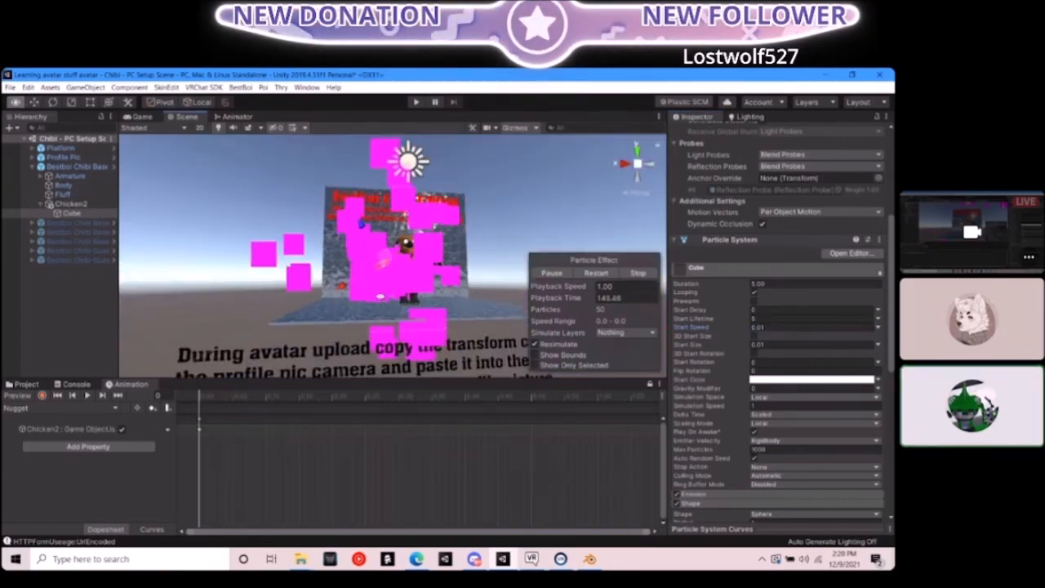
{"action": "left_click_drag", "start_coordinate": [380, 299], "coordinate": [371, 222], "text": "alt"}
{"action": "scroll", "coordinate": [359, 215], "scroll_direction": "up", "scroll_amount": 3}
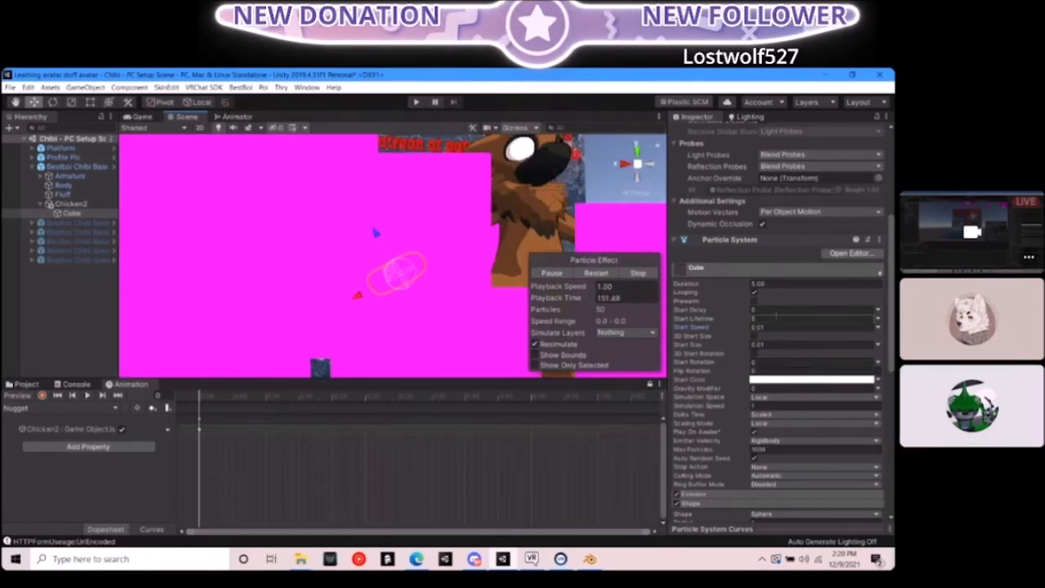
{"action": "left_click", "coordinate": [789, 327]}
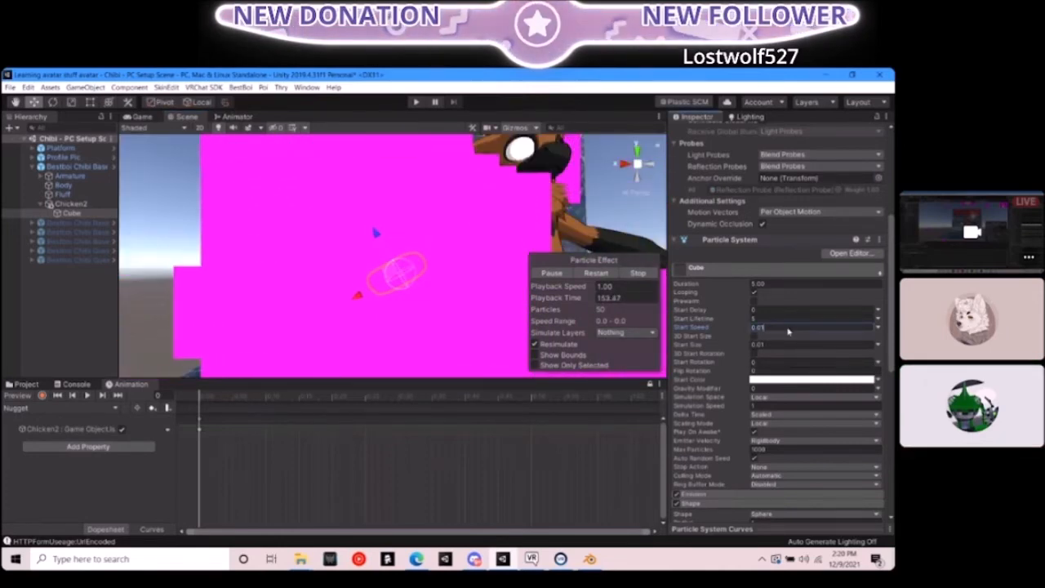
{"action": "type", "text": "0.05"}
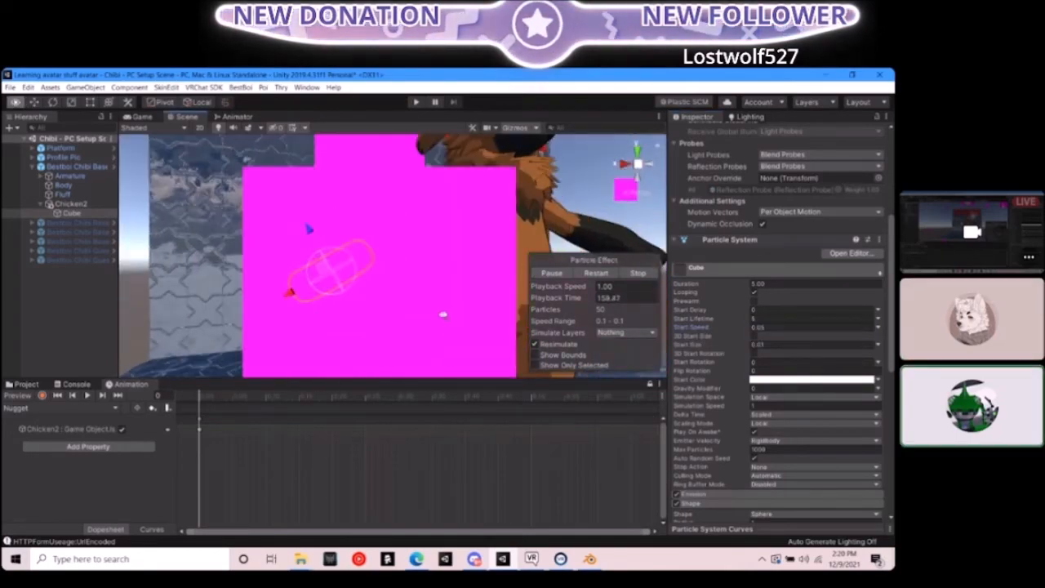
Set the particles' Start Lifetime to 0.5 and check the emission around the avatar's hand
{"action": "left_click", "coordinate": [800, 318]}
{"action": "key", "text": "BackSpace"}
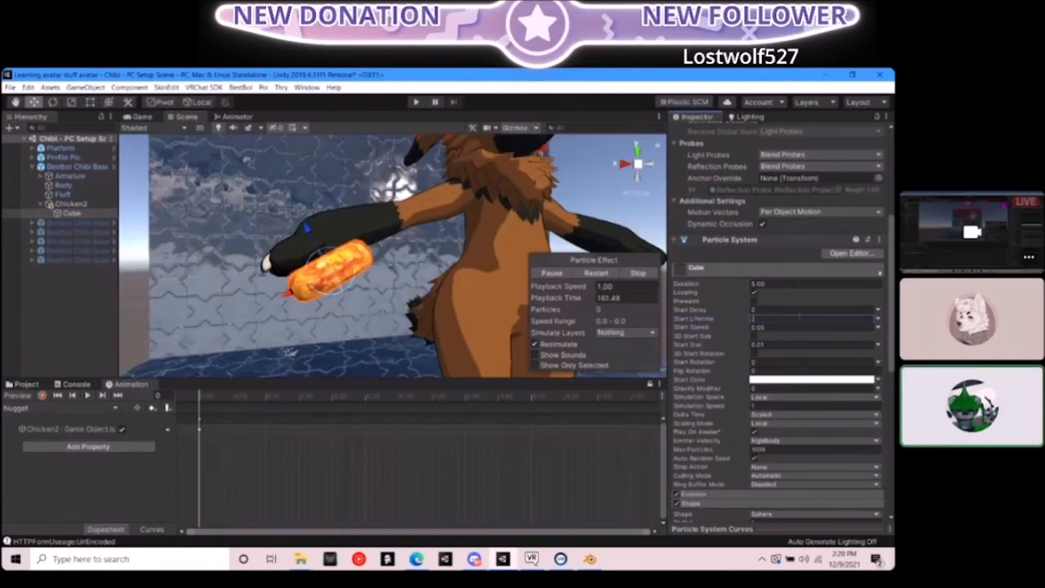
{"action": "type", "text": "0.5"}
{"action": "key", "text": "s"}
{"action": "right_click_drag", "start_coordinate": [302, 275], "coordinate": [430, 298]}
{"action": "key", "text": "w"}
{"action": "key", "text": "s"}
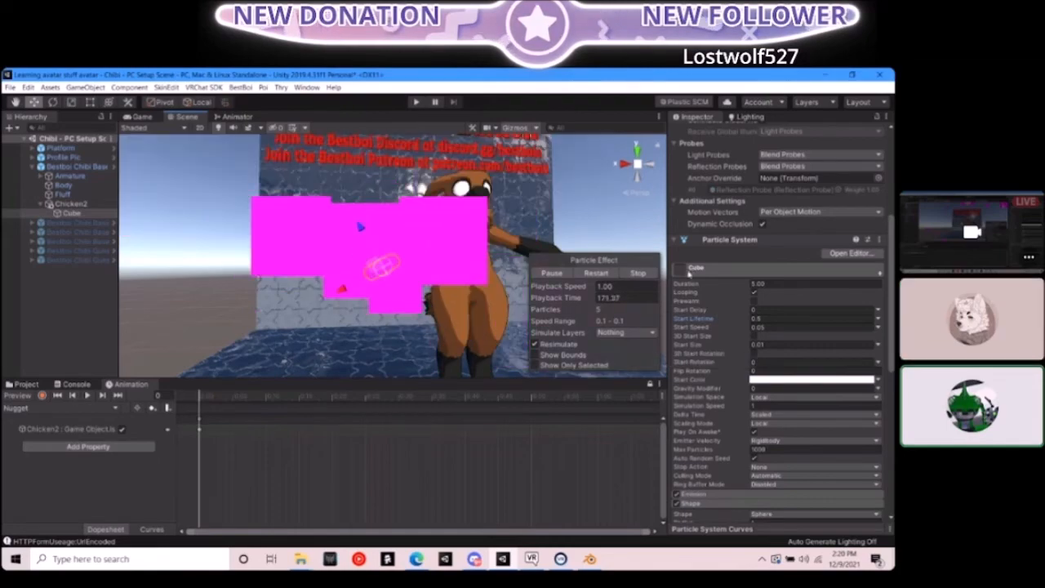
Expand the Renderer module of Cube's Particle System and assign the Texture Sample material to the particles
{"action": "scroll", "coordinate": [734, 351], "scroll_direction": "down", "scroll_amount": 8}
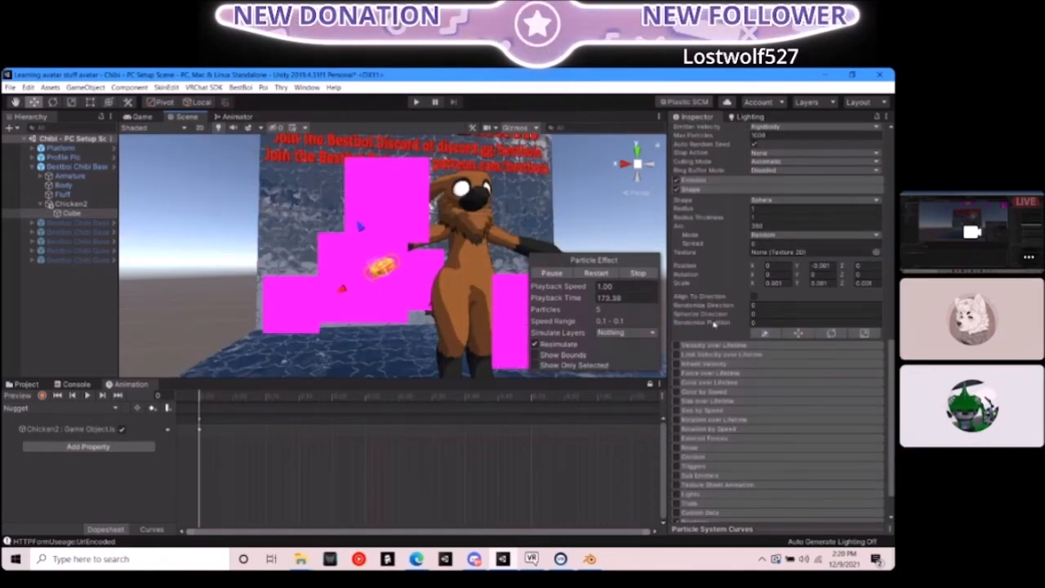
{"action": "scroll", "coordinate": [722, 408], "scroll_direction": "down", "scroll_amount": 2}
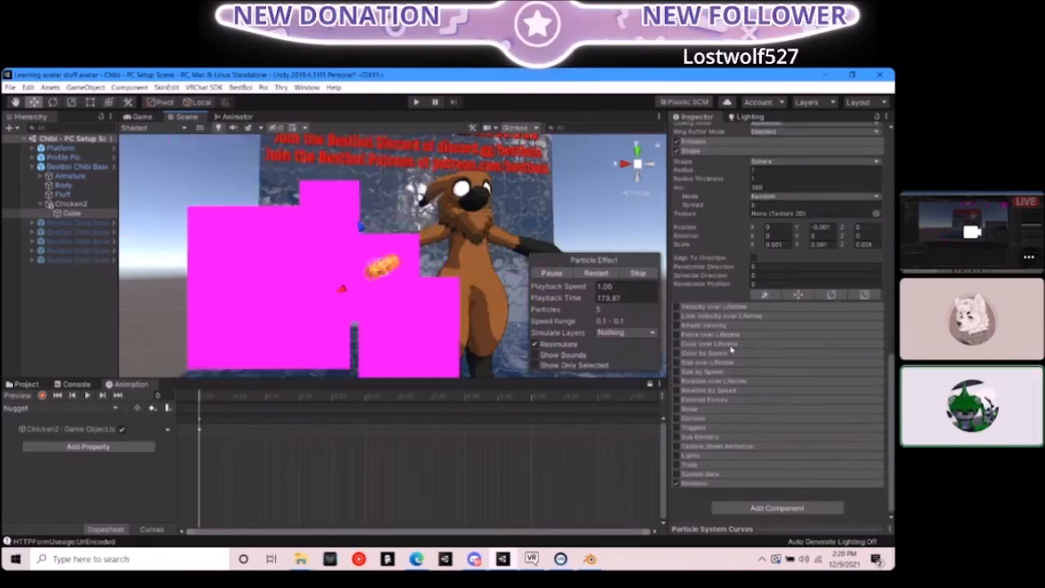
{"action": "left_click", "coordinate": [698, 483]}
{"action": "scroll", "coordinate": [812, 410], "scroll_direction": "down", "scroll_amount": 2}
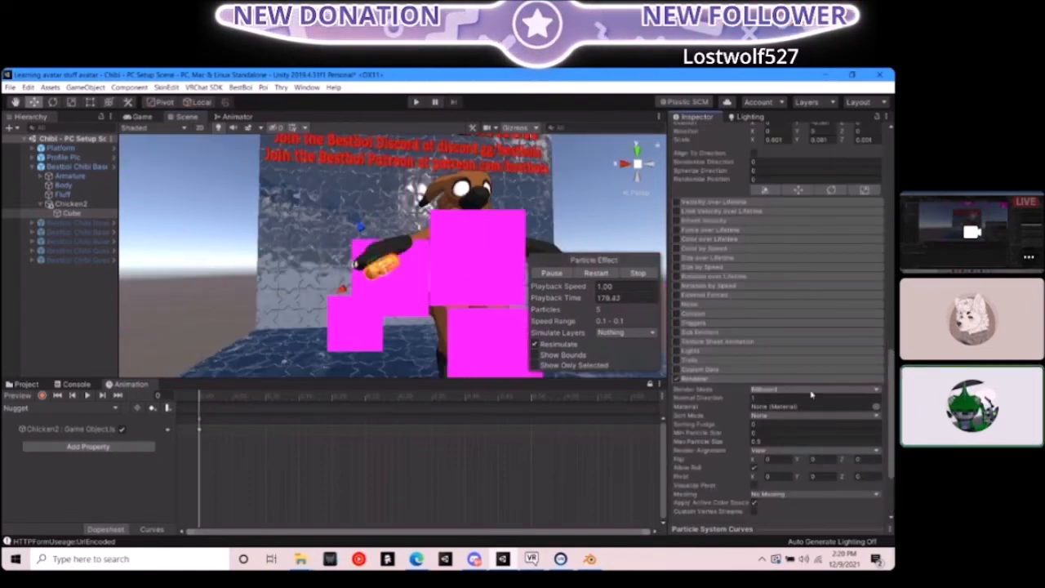
{"action": "left_click", "coordinate": [876, 406]}
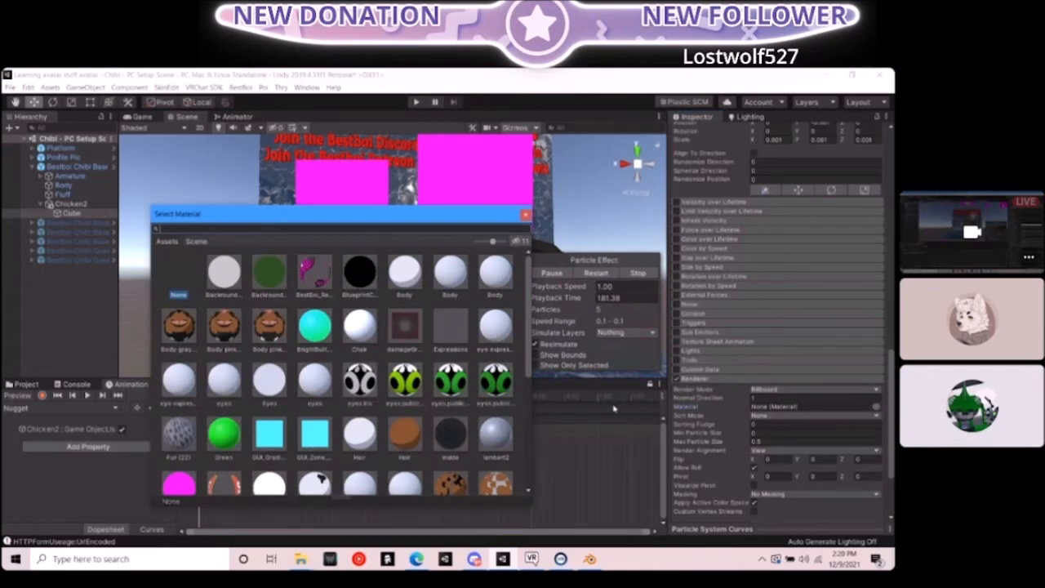
{"action": "scroll", "coordinate": [443, 393], "scroll_direction": "down", "scroll_amount": 1}
{"action": "scroll", "coordinate": [443, 393], "scroll_direction": "down", "scroll_amount": 3}
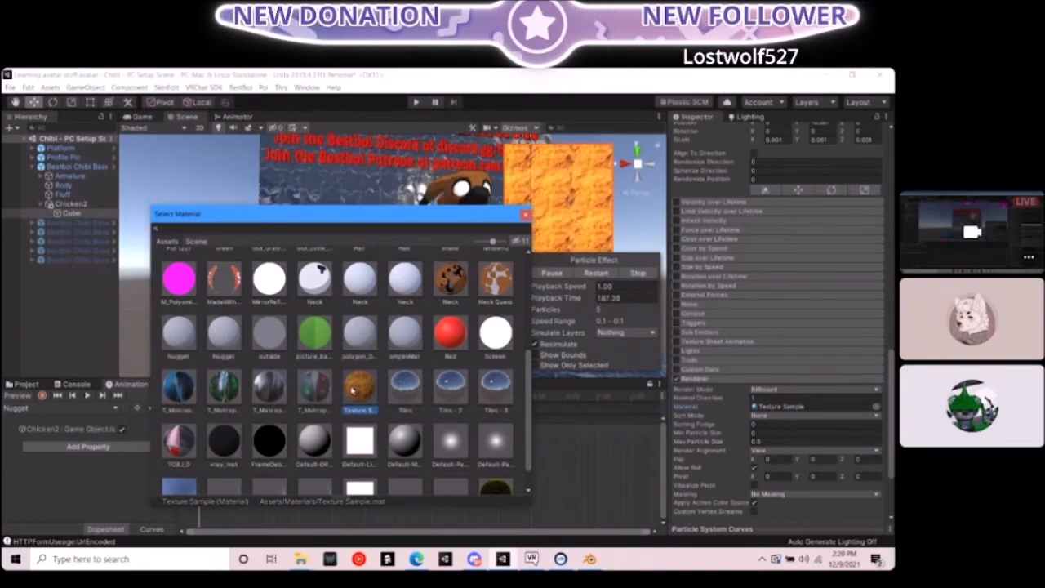
{"action": "double_click", "coordinate": [353, 390]}
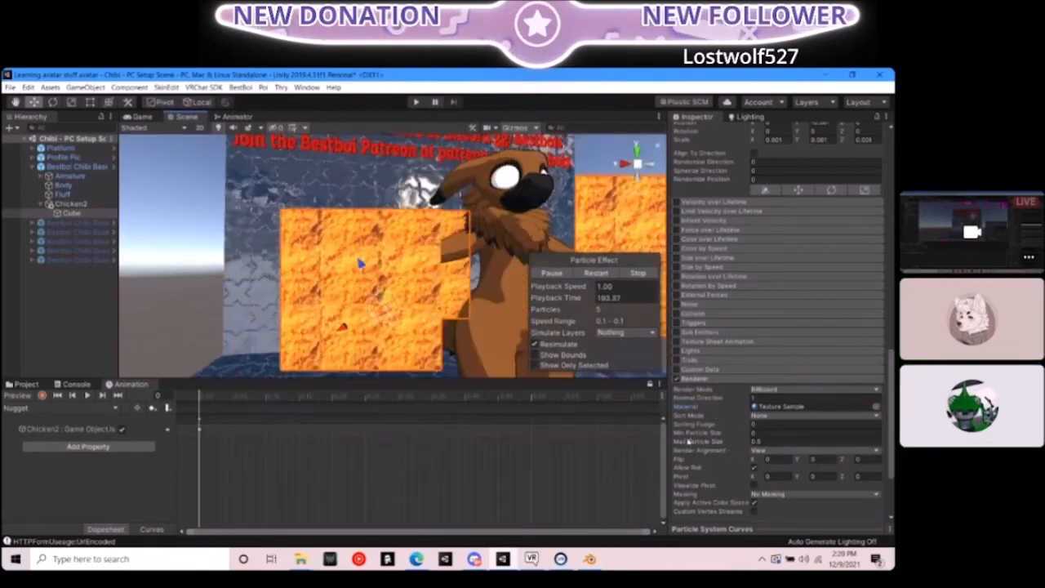
Try the MadeWithSkinEdit material on the particles, and return to Texture Sample
{"action": "left_click", "coordinate": [875, 405]}
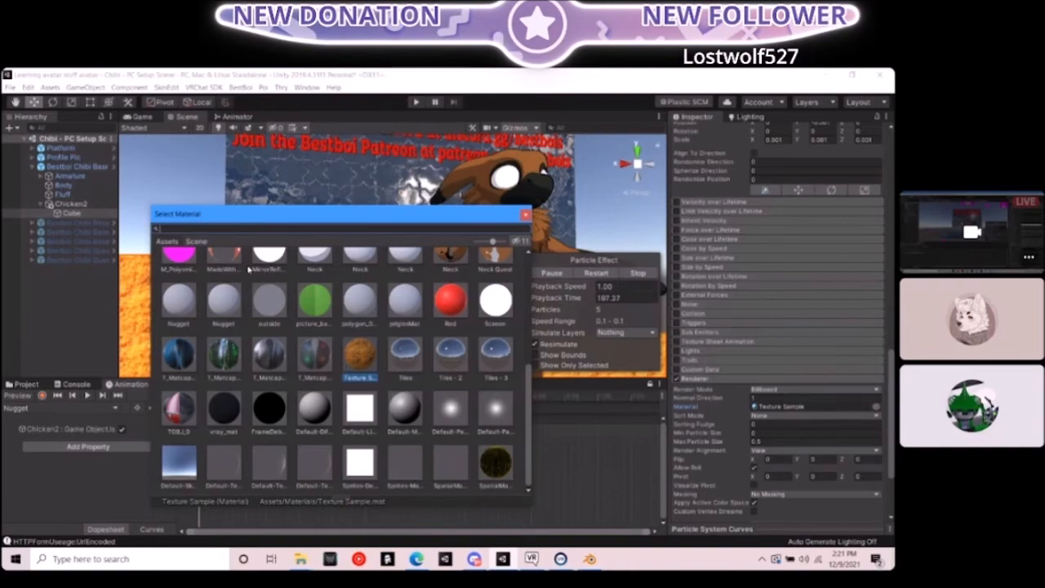
{"action": "scroll", "coordinate": [283, 323], "scroll_direction": "up", "scroll_amount": 2}
{"action": "left_click_drag", "start_coordinate": [347, 224], "coordinate": [313, 237]}
{"action": "scroll", "coordinate": [353, 329], "scroll_direction": "up", "scroll_amount": 6}
{"action": "scroll", "coordinate": [373, 355], "scroll_direction": "down", "scroll_amount": 5}
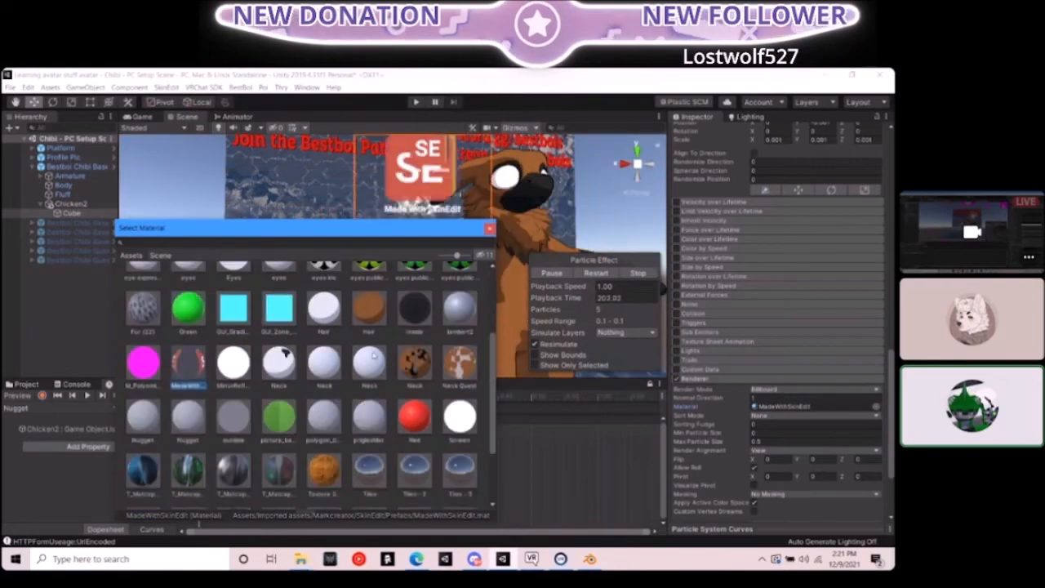
{"action": "scroll", "coordinate": [373, 355], "scroll_direction": "down", "scroll_amount": 3}
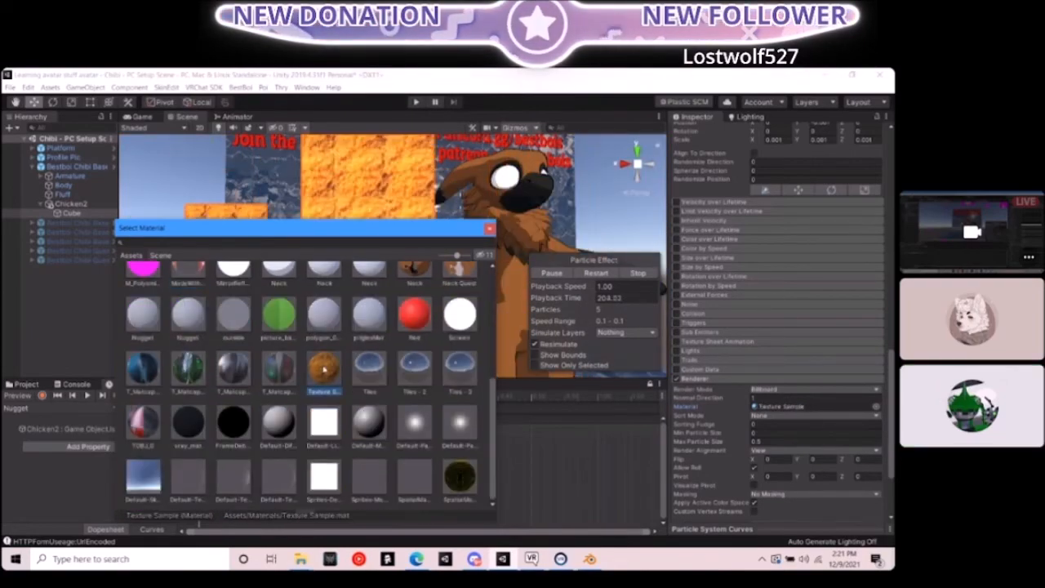
{"action": "double_click", "coordinate": [323, 369]}
Change the Render Mode of Cube's particles to Mesh, inspect them from another angle, and open the material selection
{"action": "left_click", "coordinate": [72, 212]}
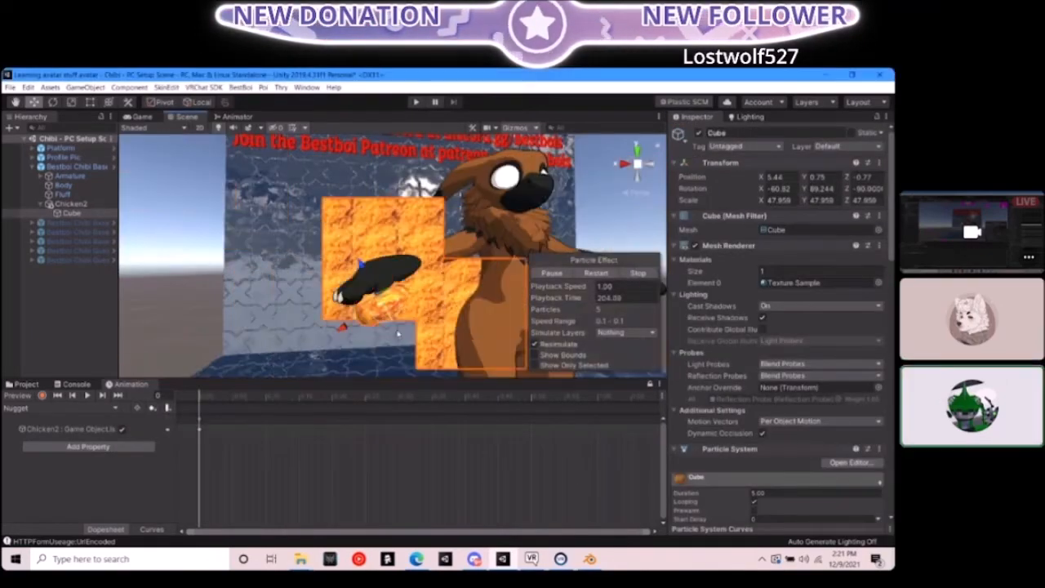
{"action": "scroll", "coordinate": [713, 462], "scroll_direction": "down", "scroll_amount": 8}
{"action": "scroll", "coordinate": [712, 463], "scroll_direction": "down", "scroll_amount": 5}
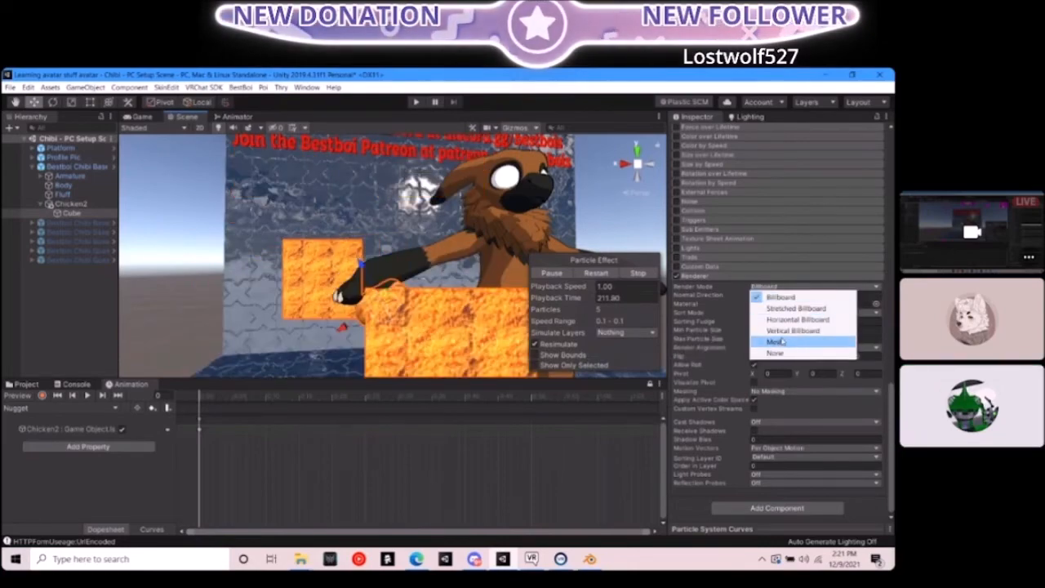
{"action": "left_click", "coordinate": [773, 341]}
{"action": "scroll", "coordinate": [331, 231], "scroll_direction": "up", "scroll_amount": 5}
{"action": "left_click_drag", "start_coordinate": [331, 231], "coordinate": [808, 341], "text": "alt"}
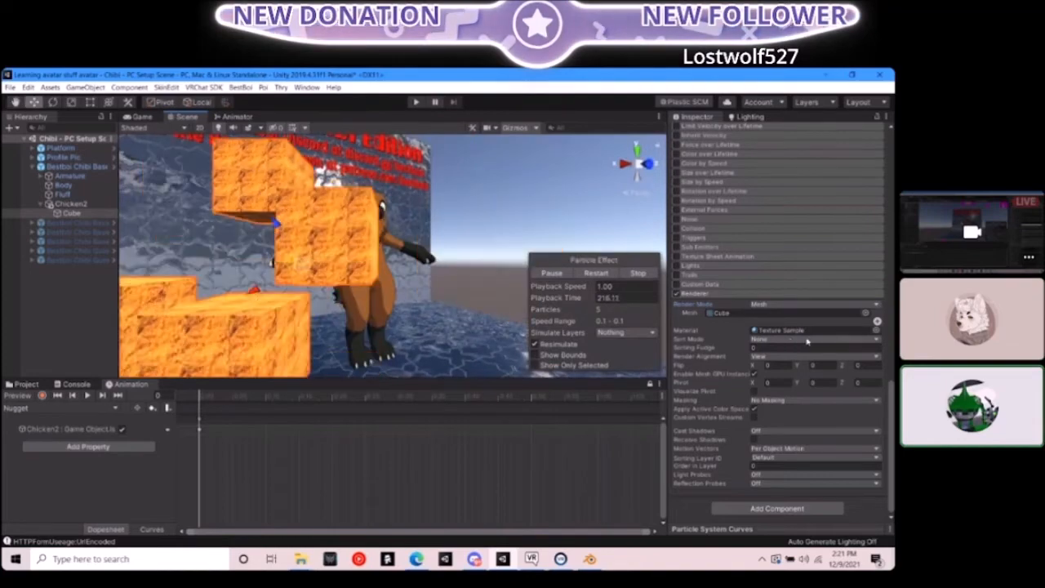
{"action": "left_click", "coordinate": [877, 330]}
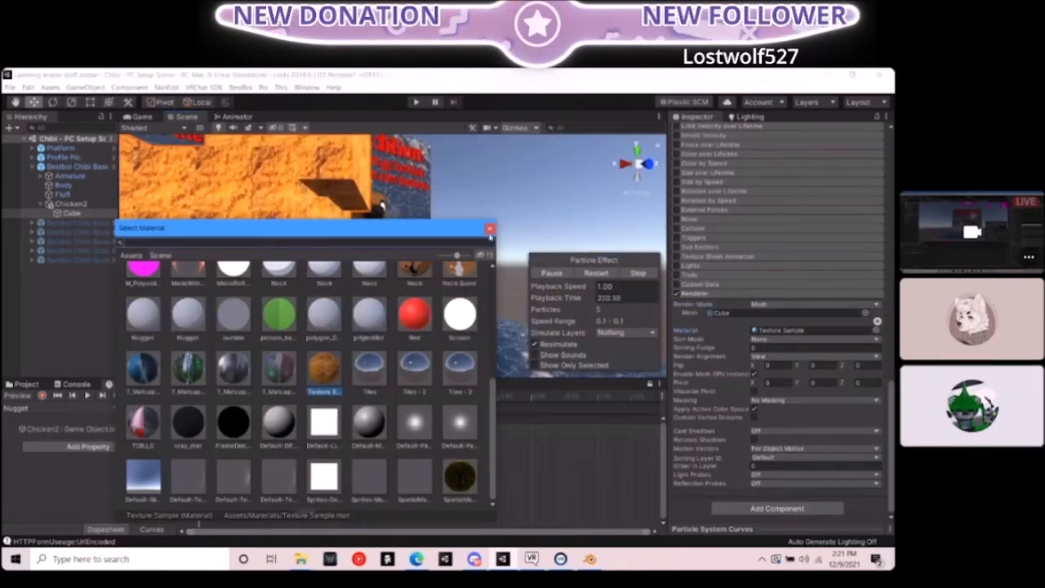
Replace the default cube mesh in the particle system's Renderer with the nugget-shaped Cube mesh
{"action": "key", "text": "Escape"}
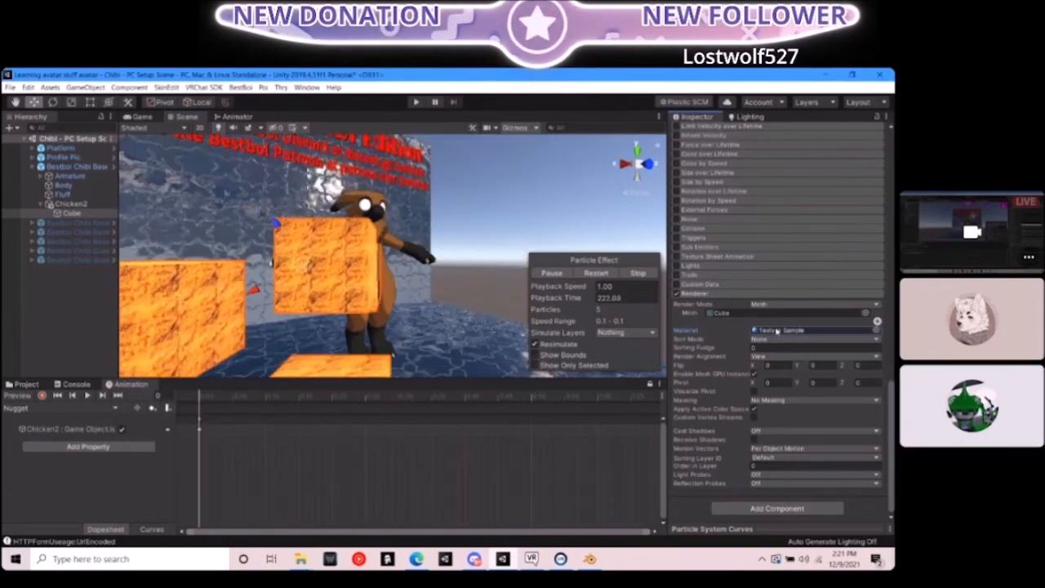
{"action": "left_click", "coordinate": [864, 312]}
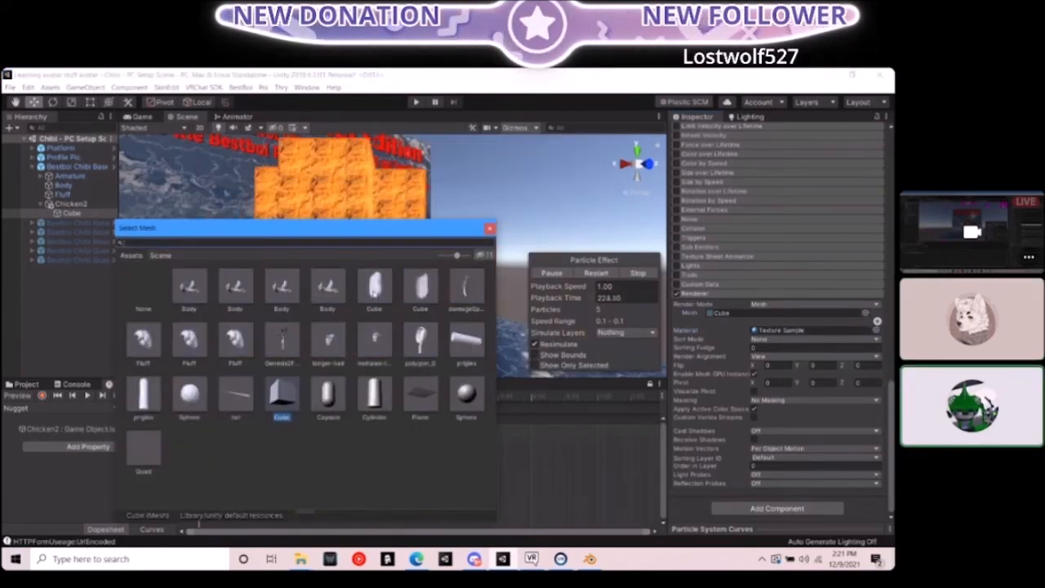
{"action": "key", "text": "Escape"}
{"action": "right_click_drag", "start_coordinate": [379, 289], "coordinate": [365, 297]}
{"action": "key", "text": "w"}
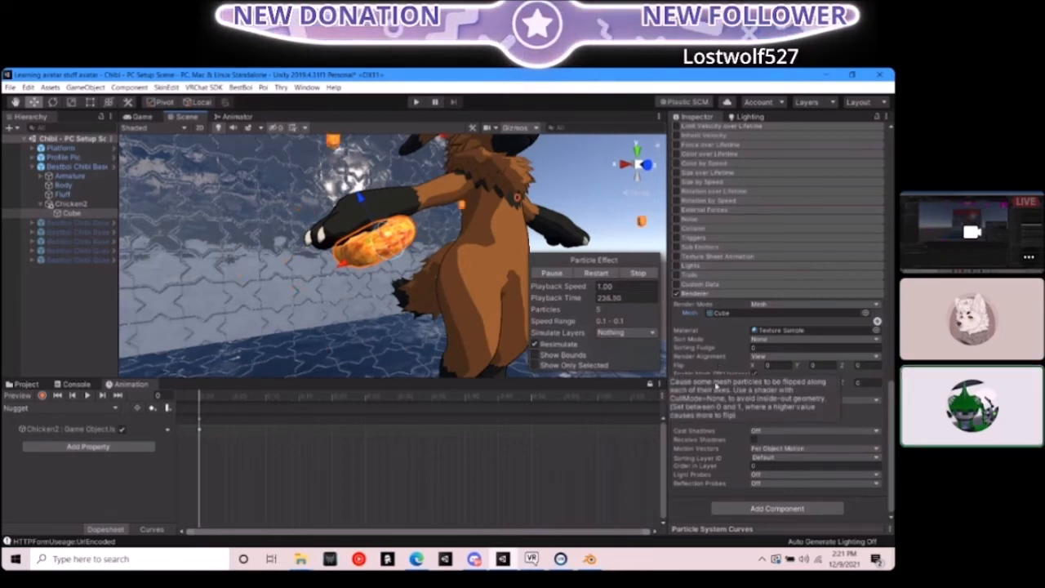
Set the particle system's Start Speed to 0.01 and check the spread around the avatar's hand
{"action": "right_click_drag", "start_coordinate": [457, 285], "coordinate": [382, 272]}
{"action": "scroll", "coordinate": [723, 325], "scroll_direction": "up", "scroll_amount": 5}
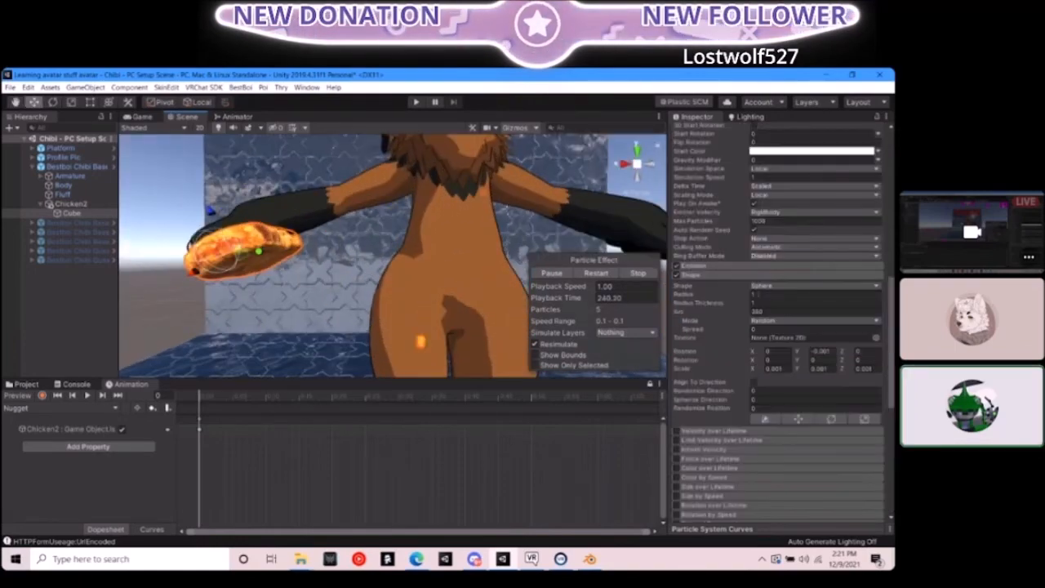
{"action": "scroll", "coordinate": [740, 281], "scroll_direction": "up", "scroll_amount": 3}
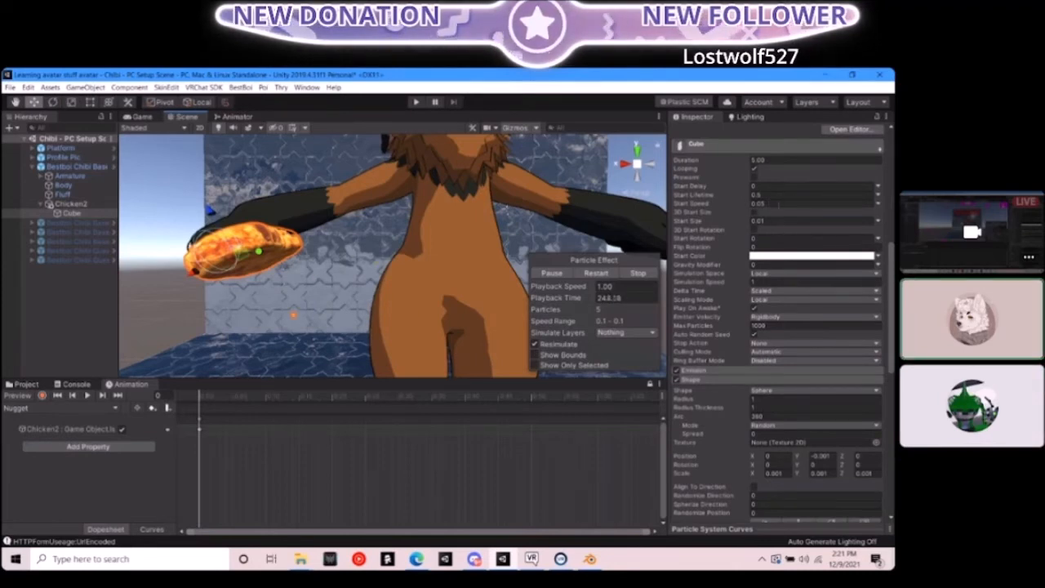
{"action": "left_click", "coordinate": [778, 203]}
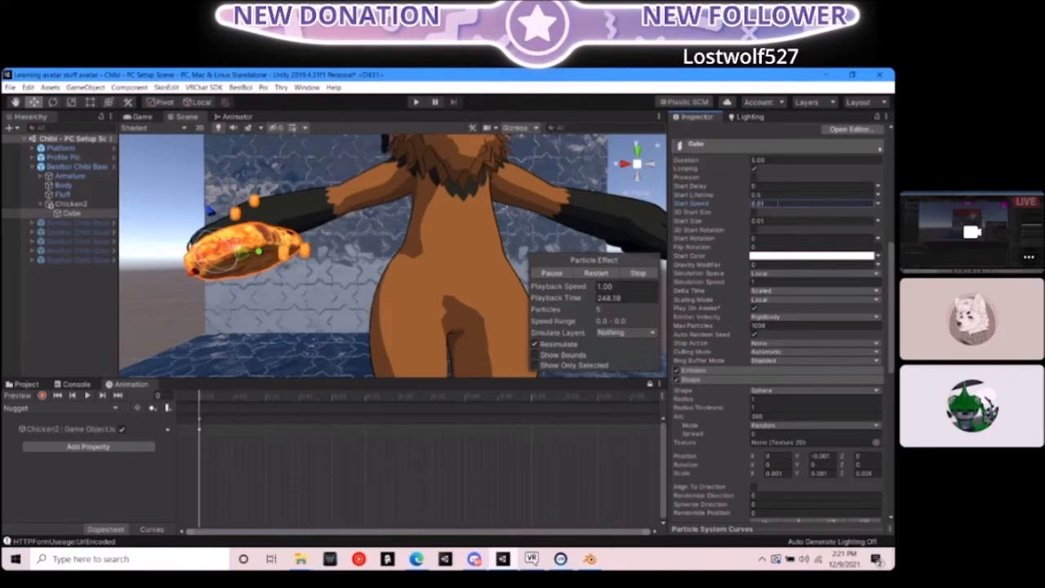
{"action": "left_click_drag", "start_coordinate": [351, 245], "coordinate": [501, 238], "text": "alt"}
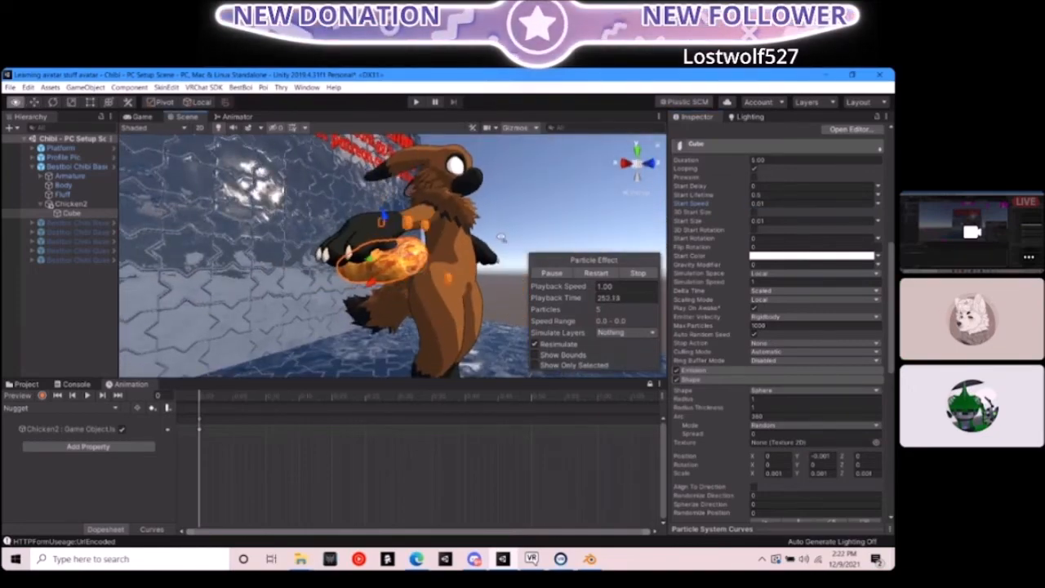
{"action": "left_click_drag", "start_coordinate": [502, 237], "coordinate": [747, 200], "text": "alt"}
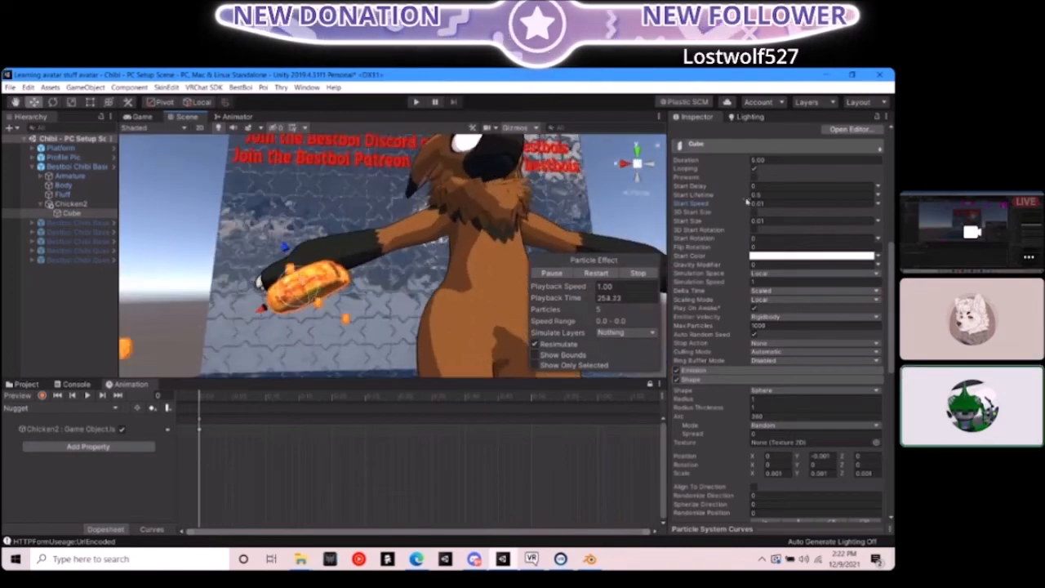
Set the particle system's Start Speed to 0.02 and its Start Lifetime to 1
{"action": "left_click", "coordinate": [756, 203]}
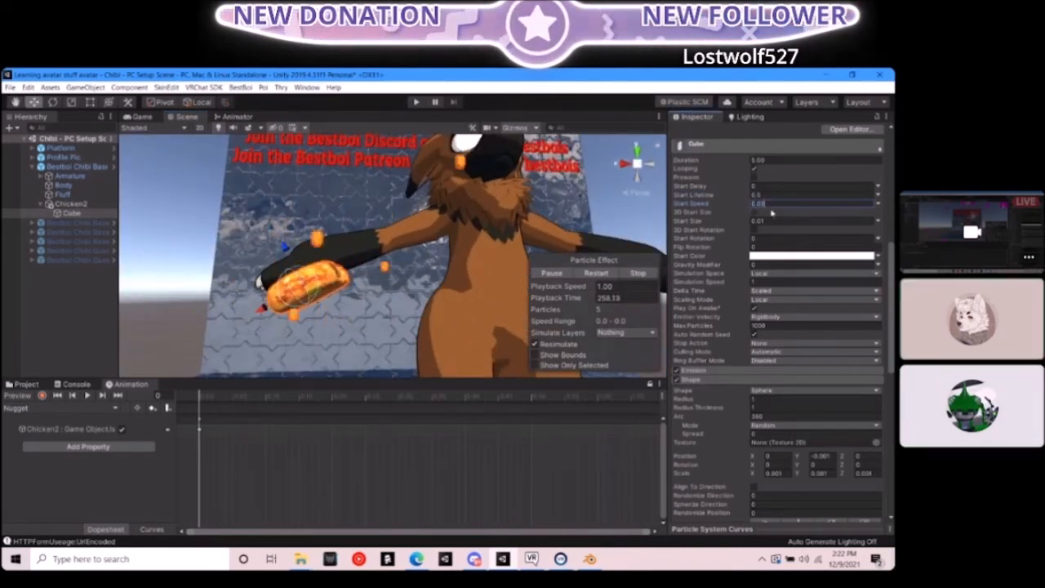
{"action": "type", "text": "0.03"}
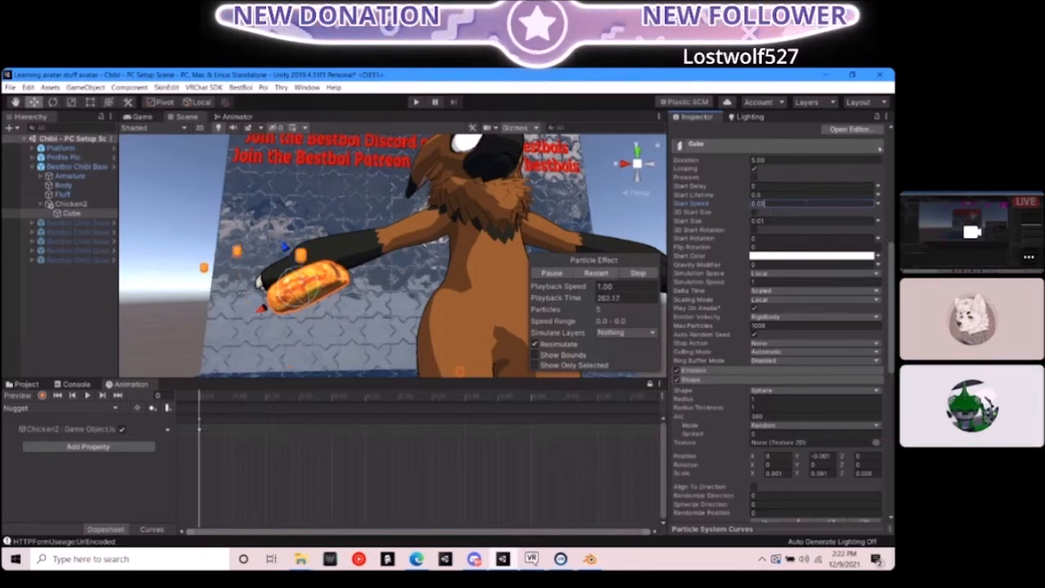
{"action": "left_click", "coordinate": [775, 195]}
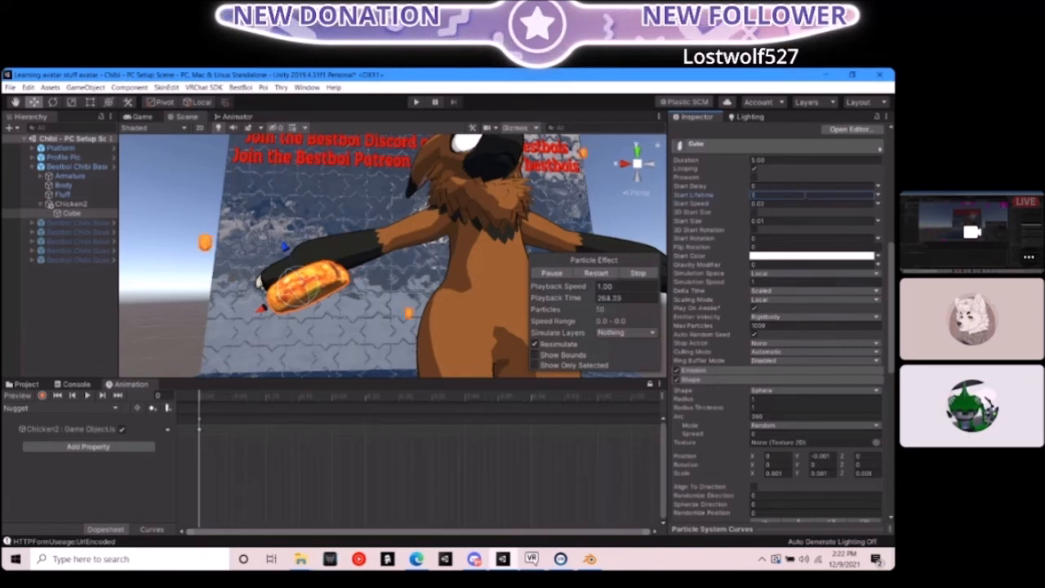
{"action": "key", "text": "s"}
{"action": "right_click_drag", "start_coordinate": [400, 253], "coordinate": [342, 256]}
{"action": "key", "text": "w"}
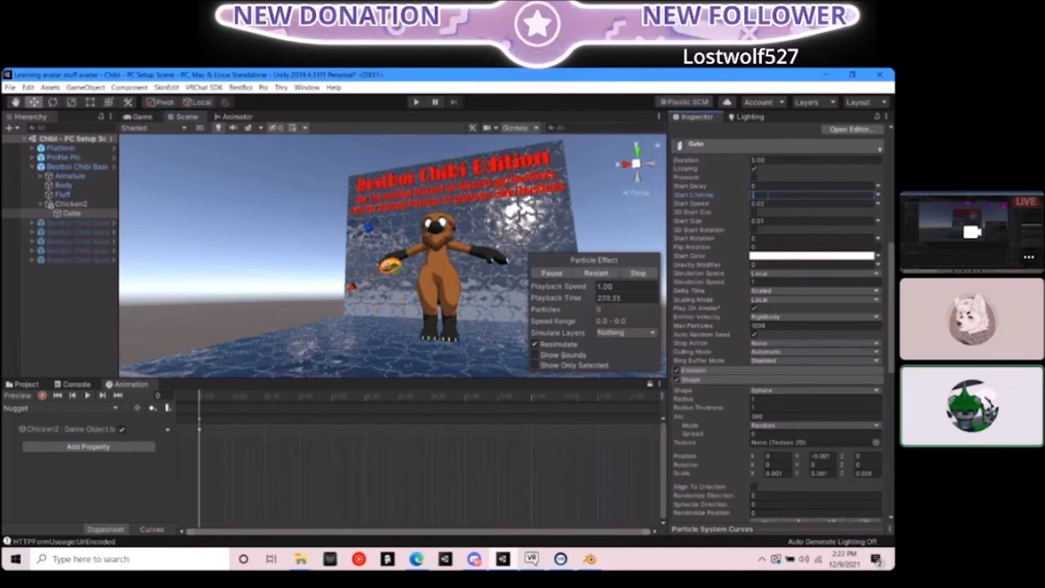
{"action": "left_click", "coordinate": [811, 195]}
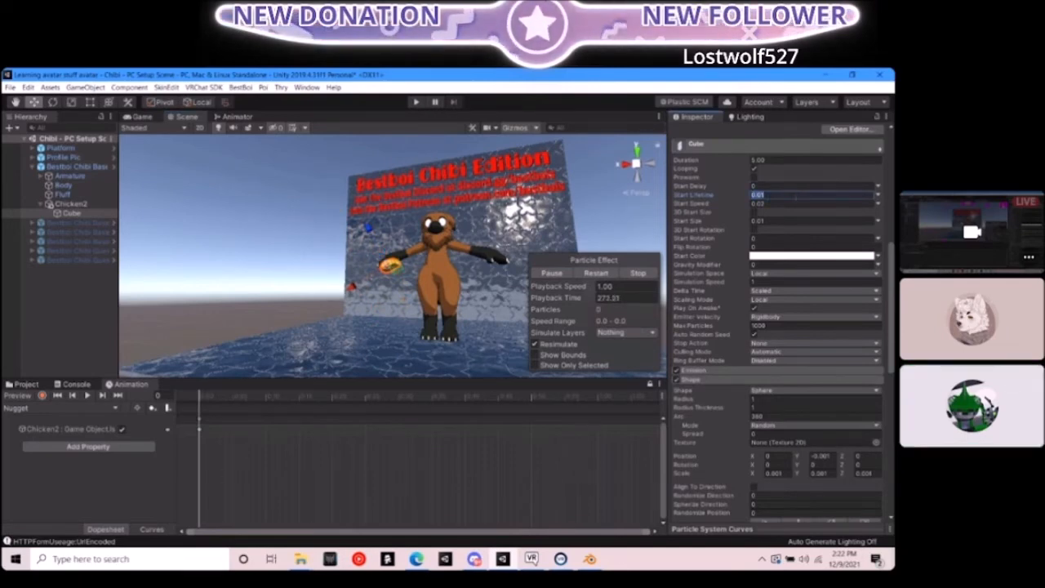
{"action": "key", "text": "w"}
{"action": "mouse_move", "coordinate": [408, 286]}
{"action": "right_mouse_down"}
{"action": "mouse_move", "coordinate": [417, 289]}
{"action": "mouse_move", "coordinate": [405, 288]}
{"action": "right_mouse_up"}
Set the particle system's Gravity Modifier to 0.2
{"action": "scroll", "coordinate": [719, 363], "scroll_direction": "down", "scroll_amount": 6}
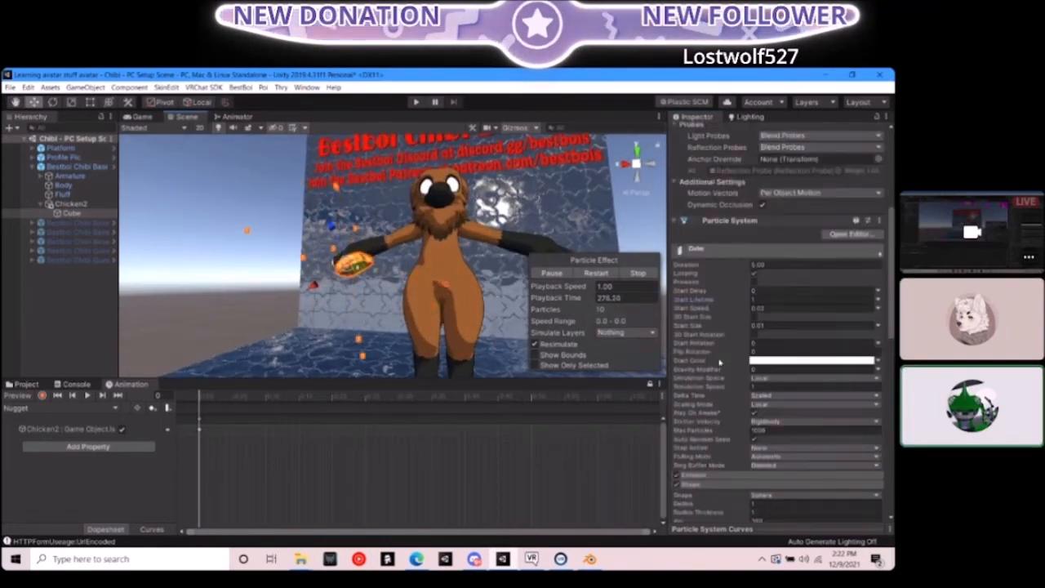
{"action": "scroll", "coordinate": [738, 298], "scroll_direction": "up", "scroll_amount": 8}
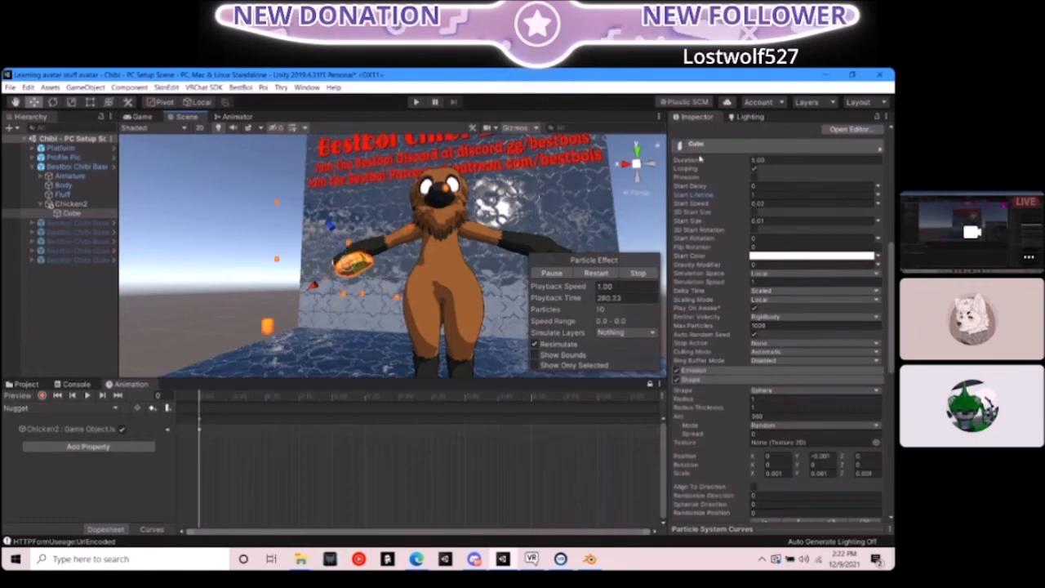
{"action": "left_click", "coordinate": [755, 264]}
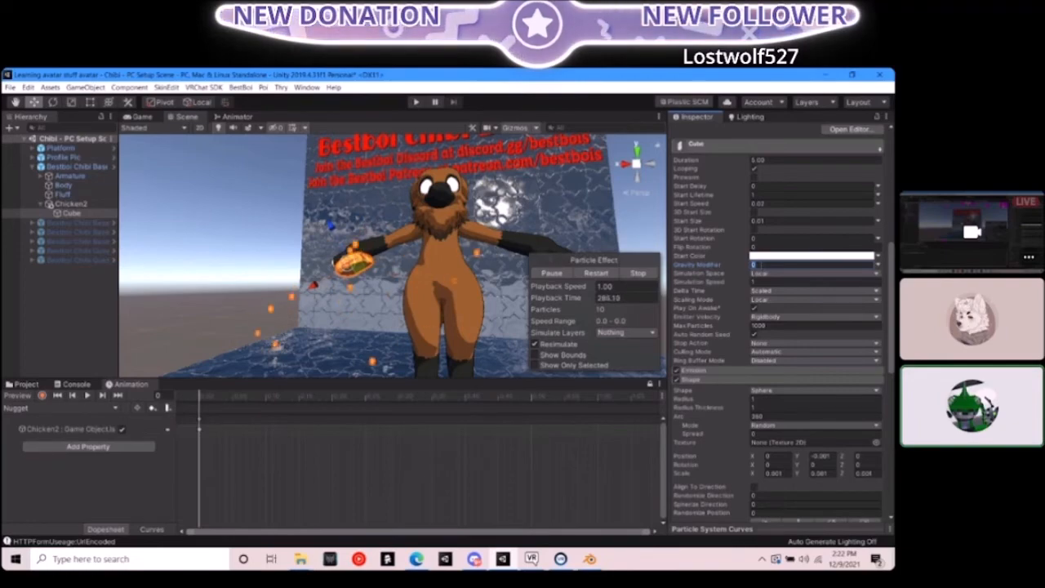
{"action": "type", "text": "0.2"}
Examine from several angles how the emitted particles fall around the avatar's hand
{"action": "left_click_drag", "start_coordinate": [437, 233], "coordinate": [584, 357], "text": "alt"}
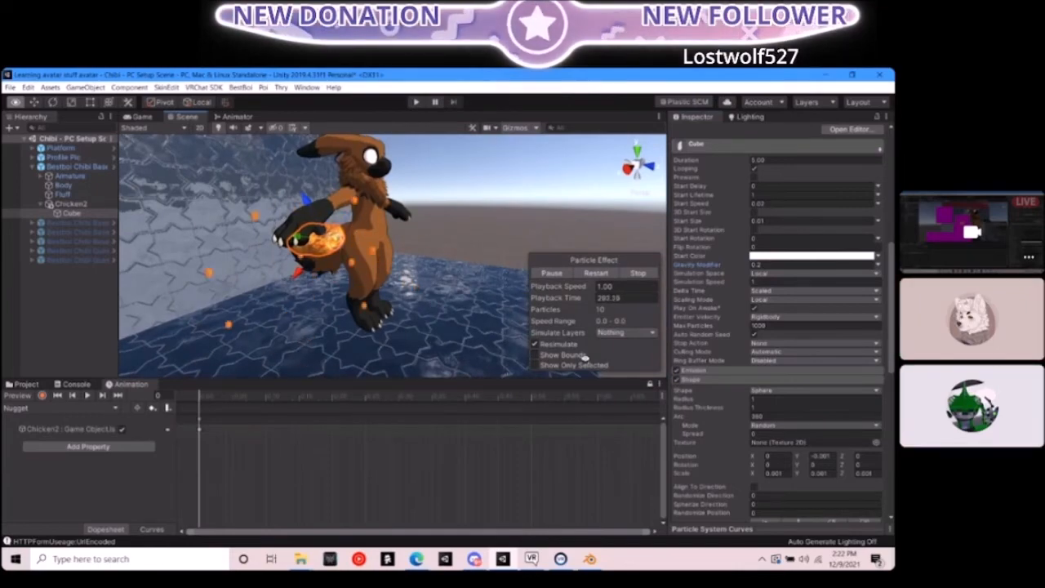
{"action": "left_click_drag", "start_coordinate": [584, 358], "coordinate": [209, 339], "text": "alt"}
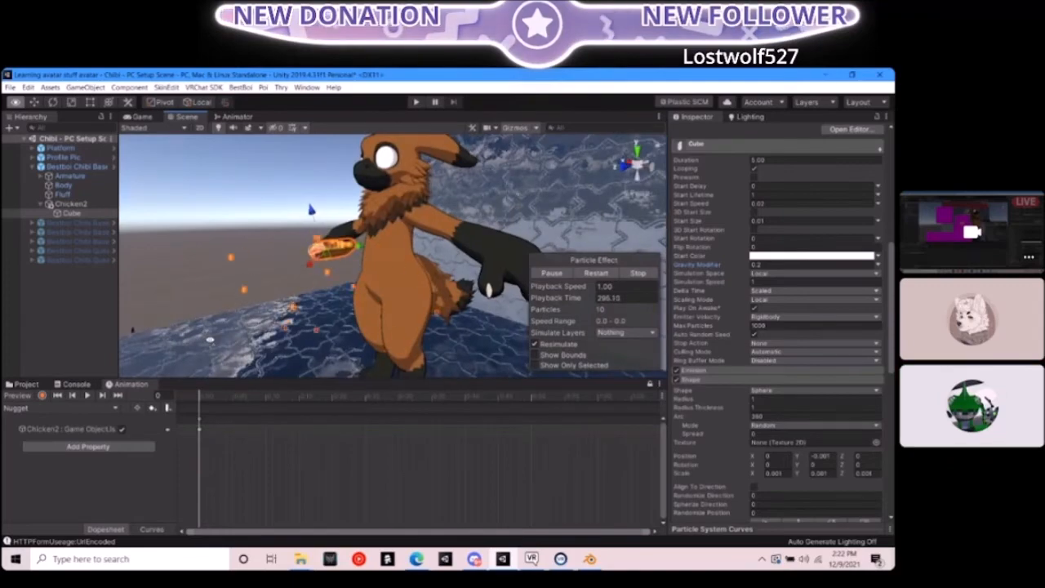
{"action": "left_click_drag", "start_coordinate": [224, 335], "coordinate": [550, 327], "text": "alt"}
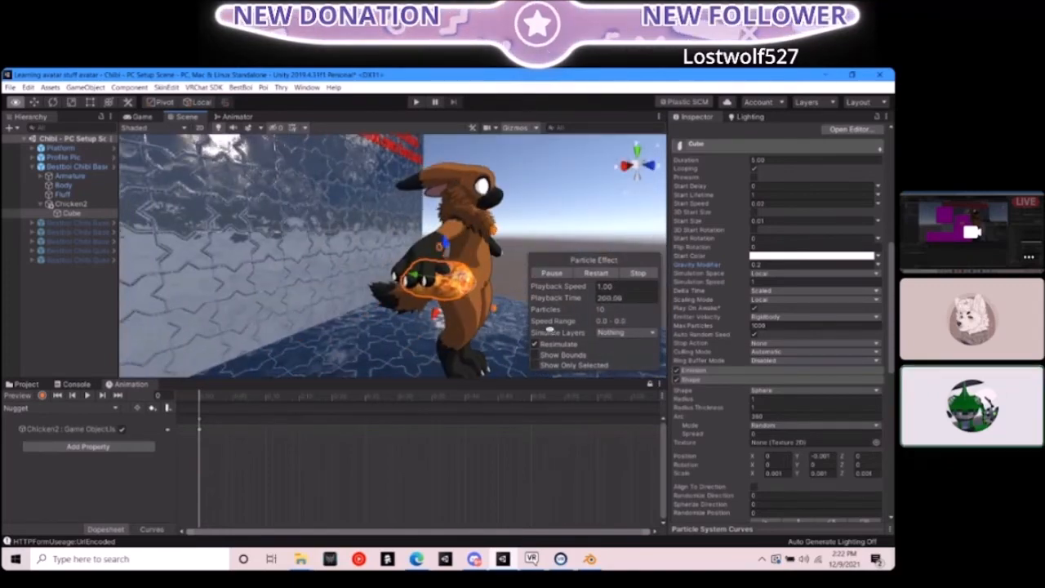
{"action": "left_click_drag", "start_coordinate": [550, 330], "coordinate": [359, 324], "text": "alt"}
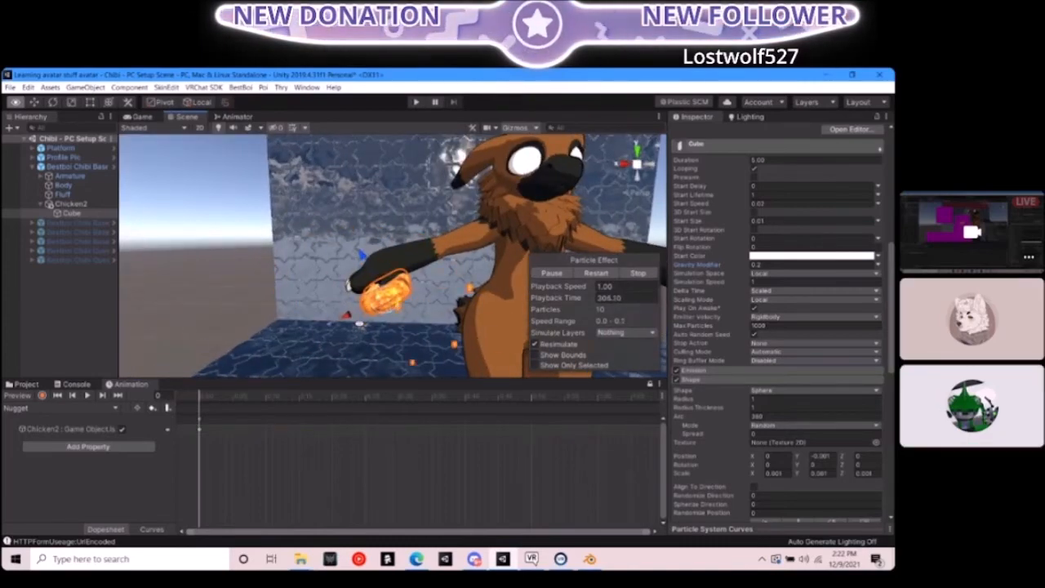
{"action": "left_click_drag", "start_coordinate": [359, 324], "coordinate": [549, 355], "text": "alt"}
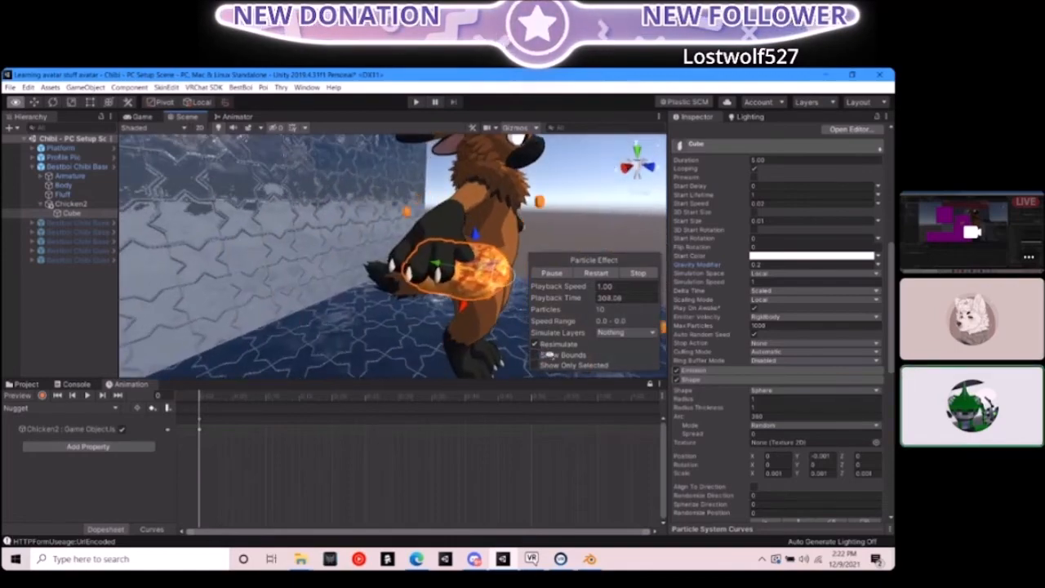
{"action": "scroll", "coordinate": [550, 355], "scroll_direction": "up", "scroll_amount": 5, "text": "alt"}
{"action": "key", "text": "f"}
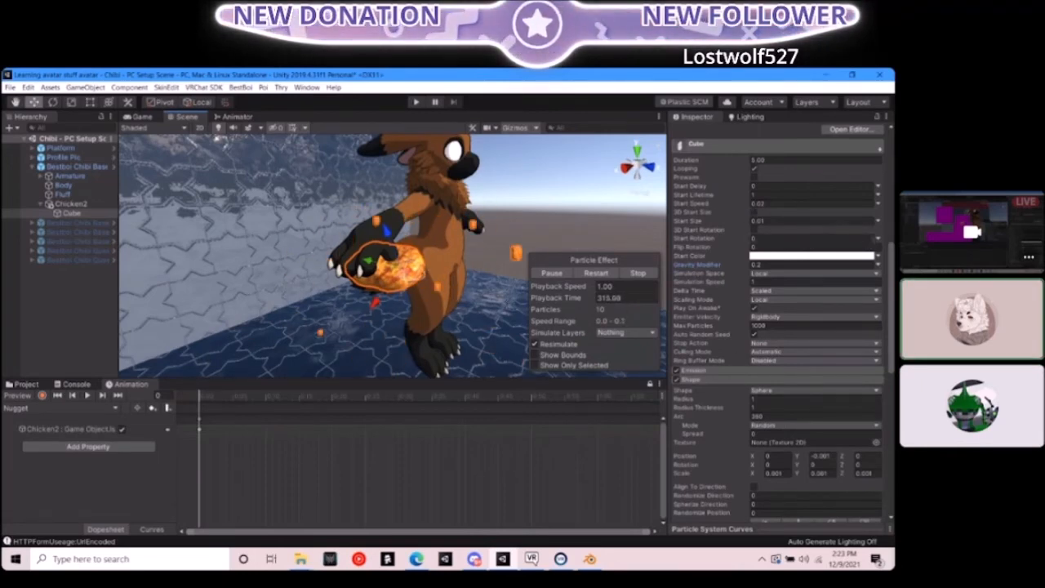
Switch Start Rotation to Random Between Two Constants, ranging from 0 to 360
{"action": "left_click", "coordinate": [879, 242]}
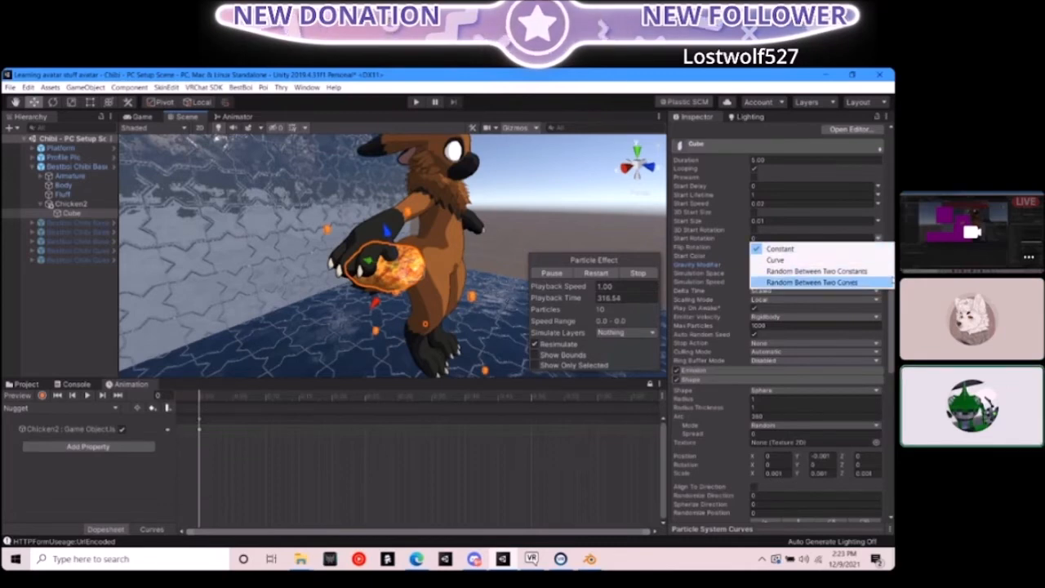
{"action": "left_click", "coordinate": [877, 270]}
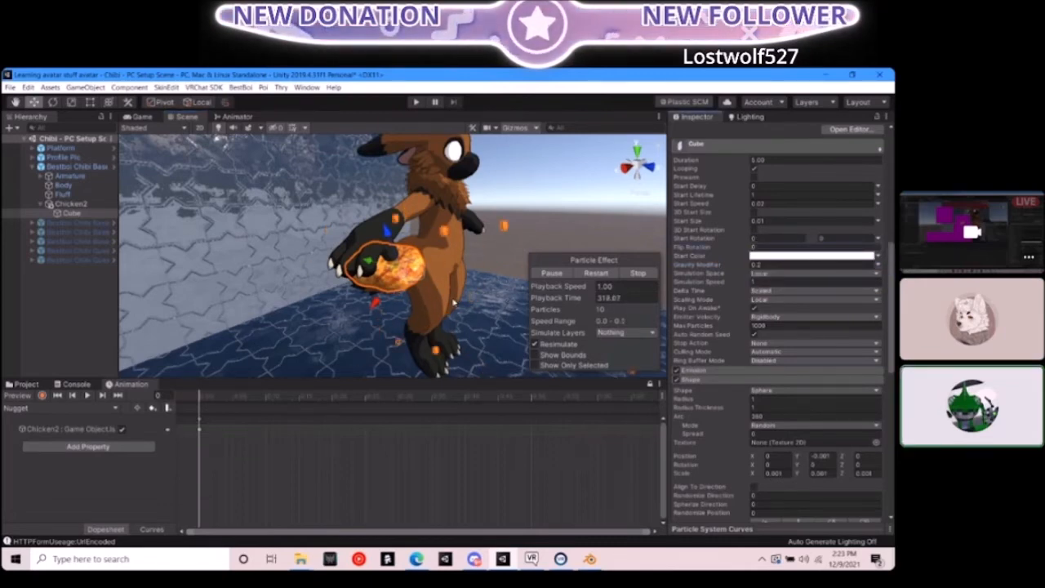
{"action": "left_click", "coordinate": [823, 237]}
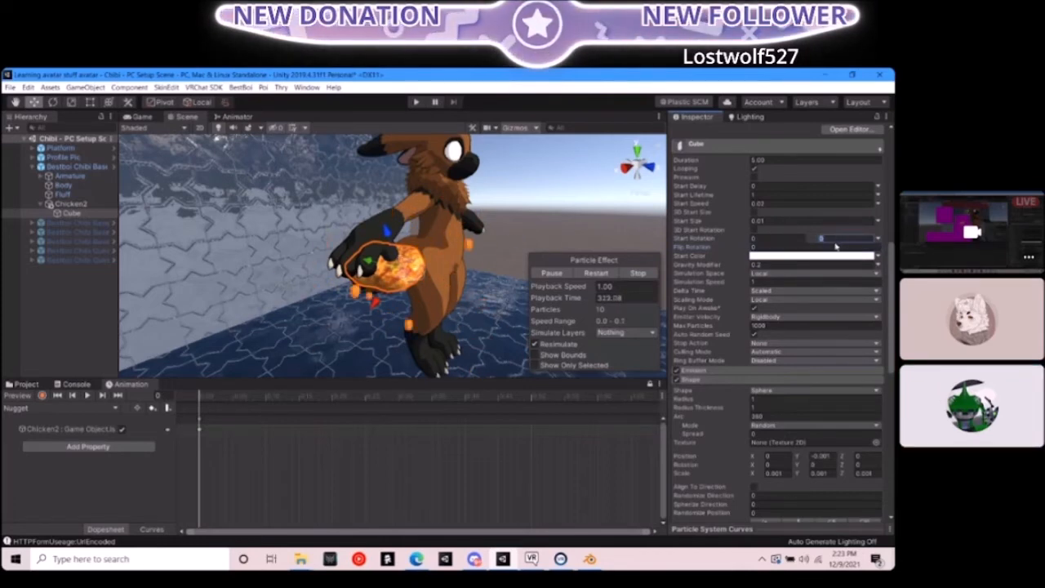
{"action": "type", "text": "360"}
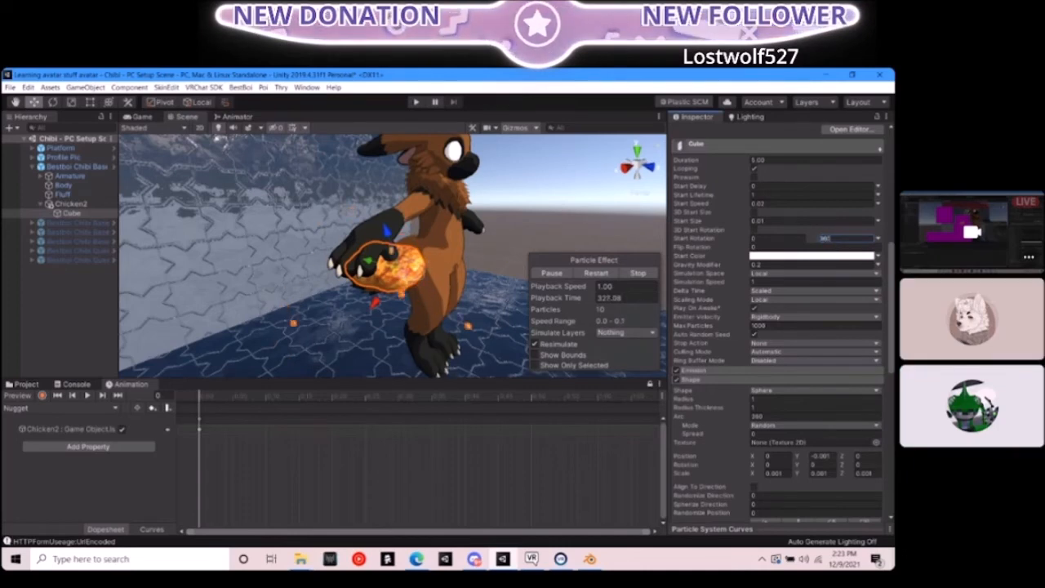
Inspect the particles' orientation up close and from several sides of the avatar
{"action": "left_click_drag", "start_coordinate": [391, 253], "coordinate": [293, 257], "text": "alt"}
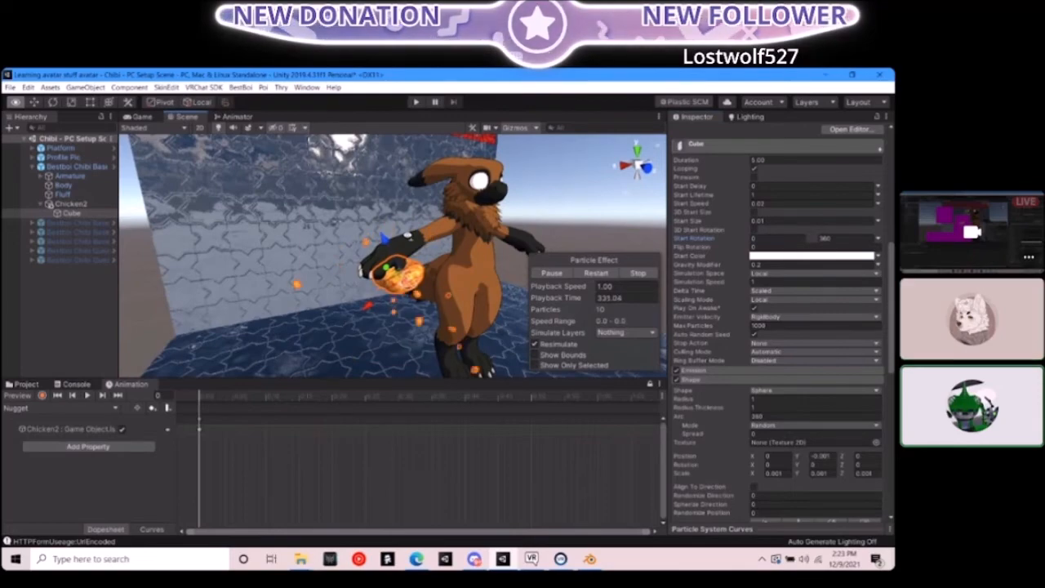
{"action": "left_click_drag", "start_coordinate": [294, 257], "coordinate": [562, 210], "text": "alt"}
{"action": "scroll", "coordinate": [333, 288], "scroll_direction": "up", "scroll_amount": 3}
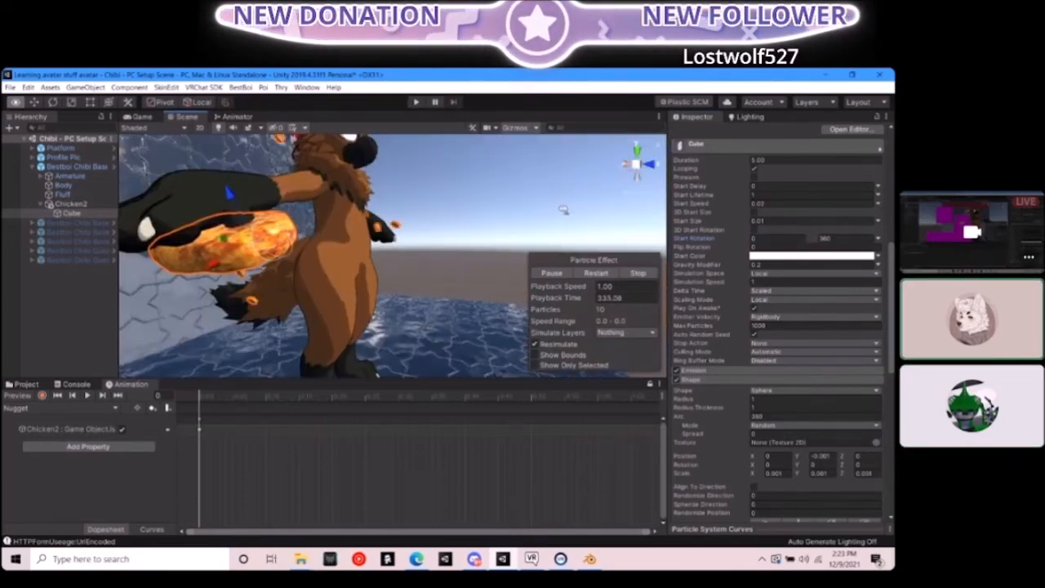
{"action": "scroll", "coordinate": [563, 210], "scroll_direction": "down", "scroll_amount": 5}
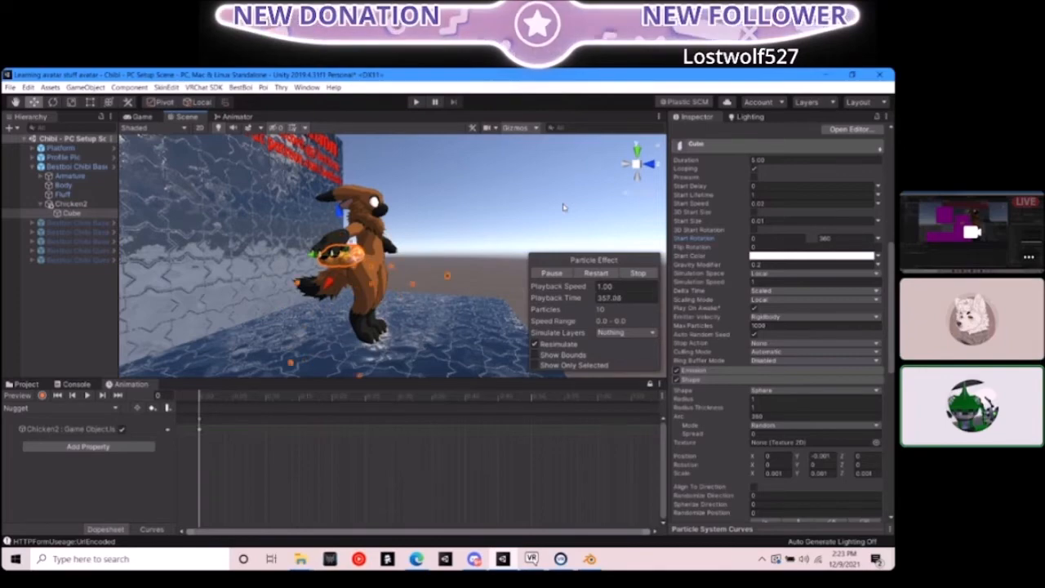
{"action": "left_click_drag", "start_coordinate": [563, 206], "coordinate": [529, 209], "text": "alt"}
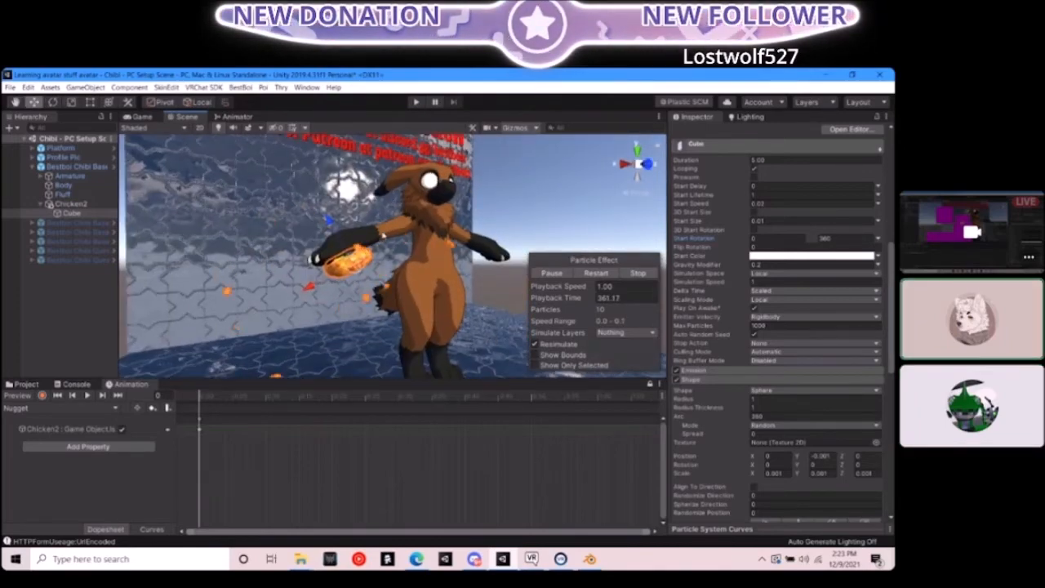
{"action": "left_click_drag", "start_coordinate": [304, 192], "coordinate": [447, 209], "text": "alt"}
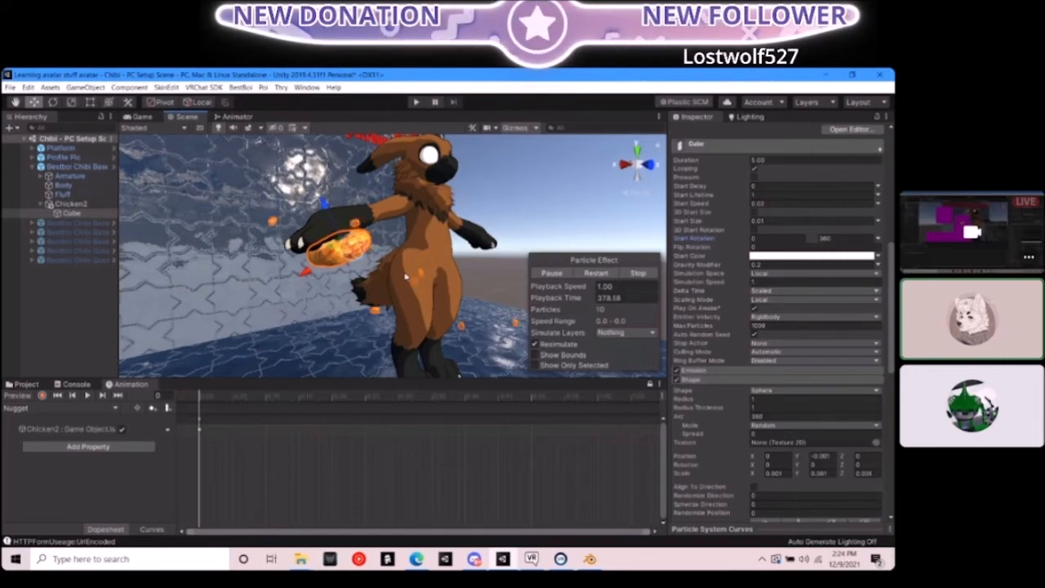
{"action": "mouse_move", "coordinate": [391, 268]}
{"action": "left_mouse_down", "text": "alt"}
{"action": "mouse_move", "coordinate": [425, 269]}
{"action": "mouse_move", "coordinate": [394, 265]}
{"action": "left_mouse_up", "text": "alt"}
{"action": "left_click_drag", "start_coordinate": [407, 312], "coordinate": [441, 313], "text": "alt"}
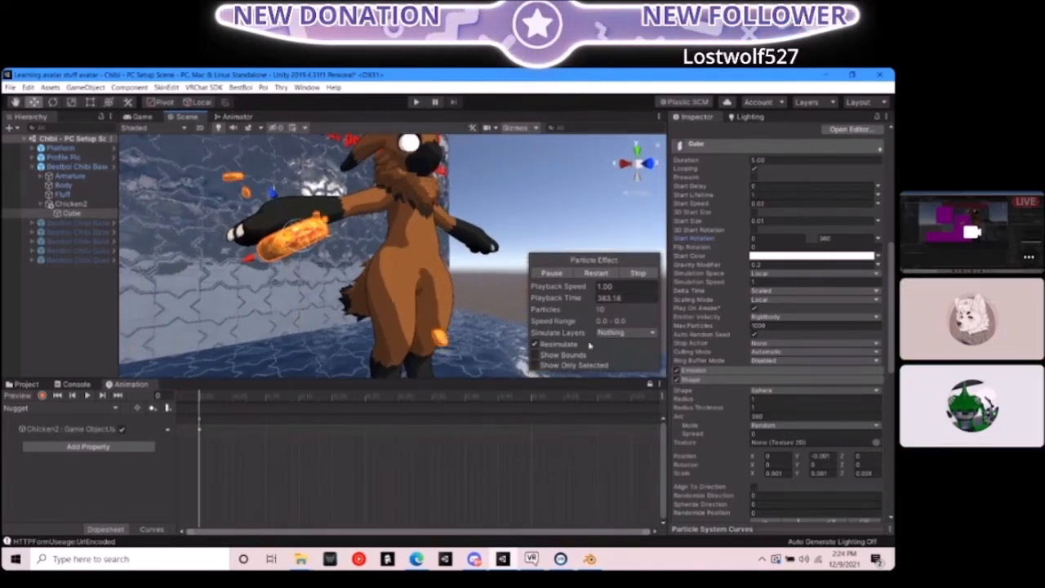
Enable Rotation over Lifetime and switch its Angular Velocity to Random Between Two Constants, ranging from 45 to 180
{"action": "scroll", "coordinate": [723, 408], "scroll_direction": "down", "scroll_amount": 10}
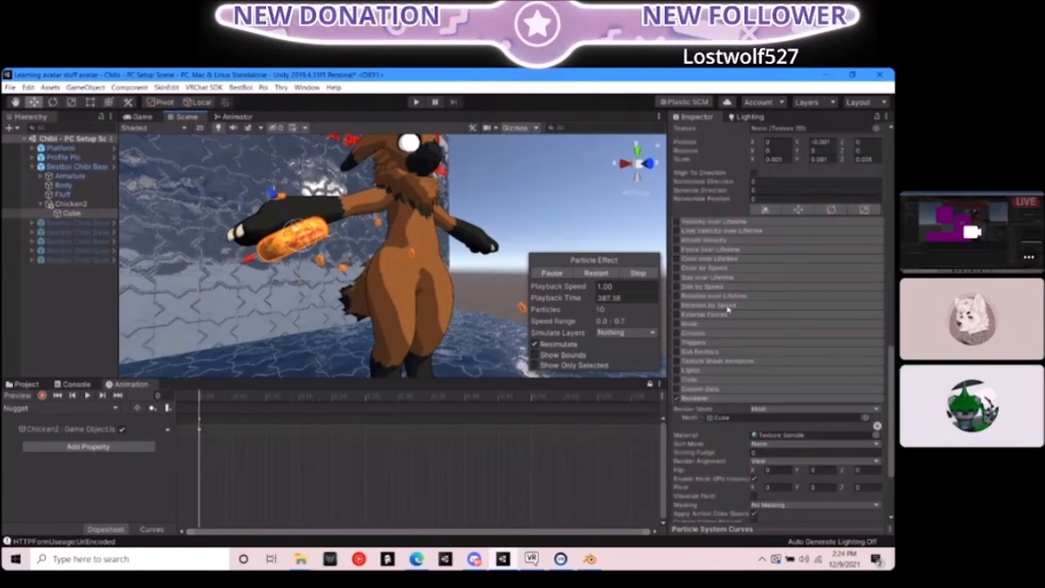
{"action": "left_click", "coordinate": [687, 297]}
{"action": "left_click", "coordinate": [677, 296]}
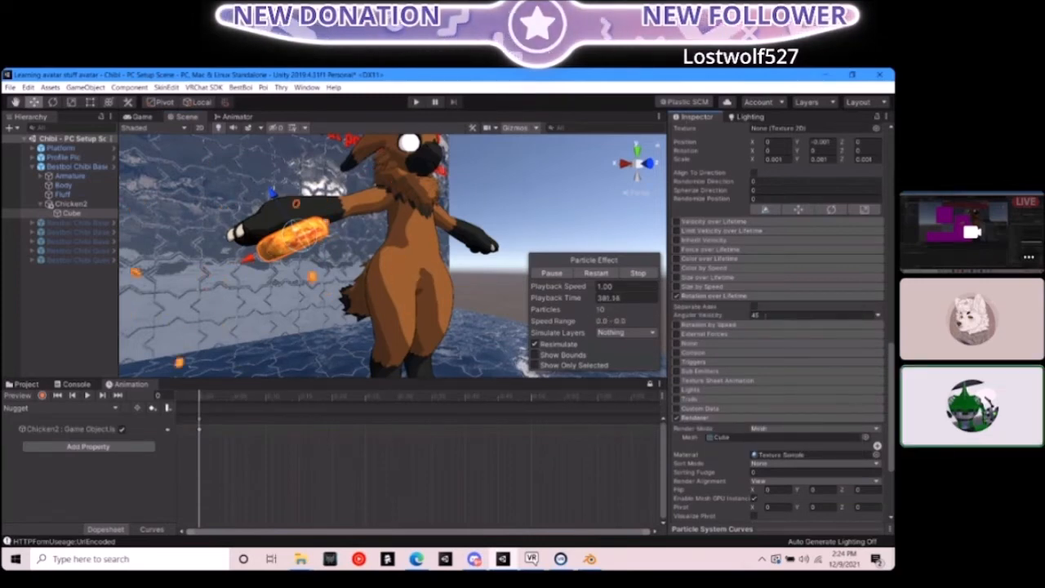
{"action": "left_click", "coordinate": [759, 315]}
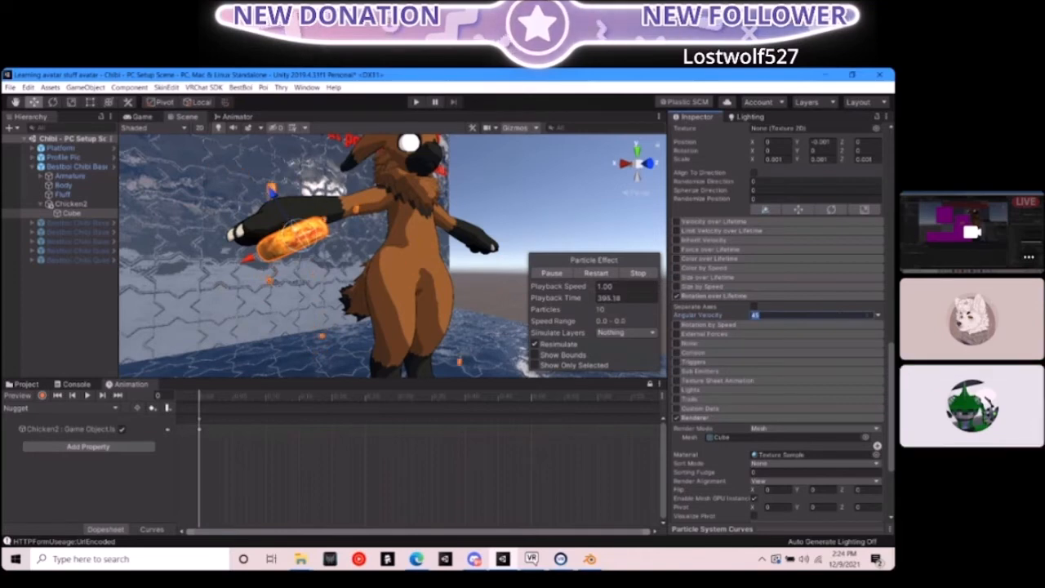
{"action": "left_click", "coordinate": [878, 315]}
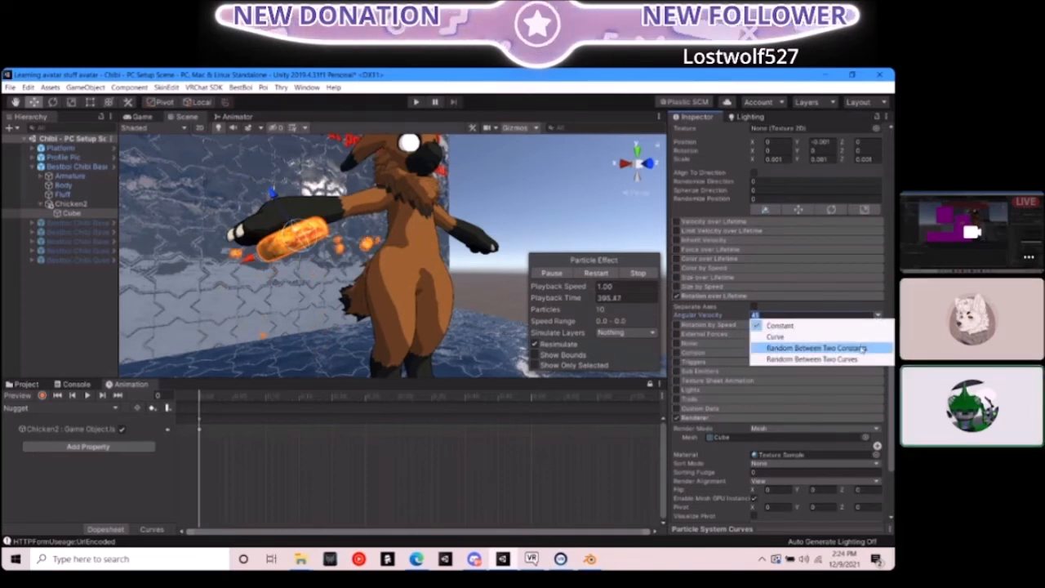
{"action": "left_click", "coordinate": [862, 349]}
{"action": "left_click", "coordinate": [824, 315]}
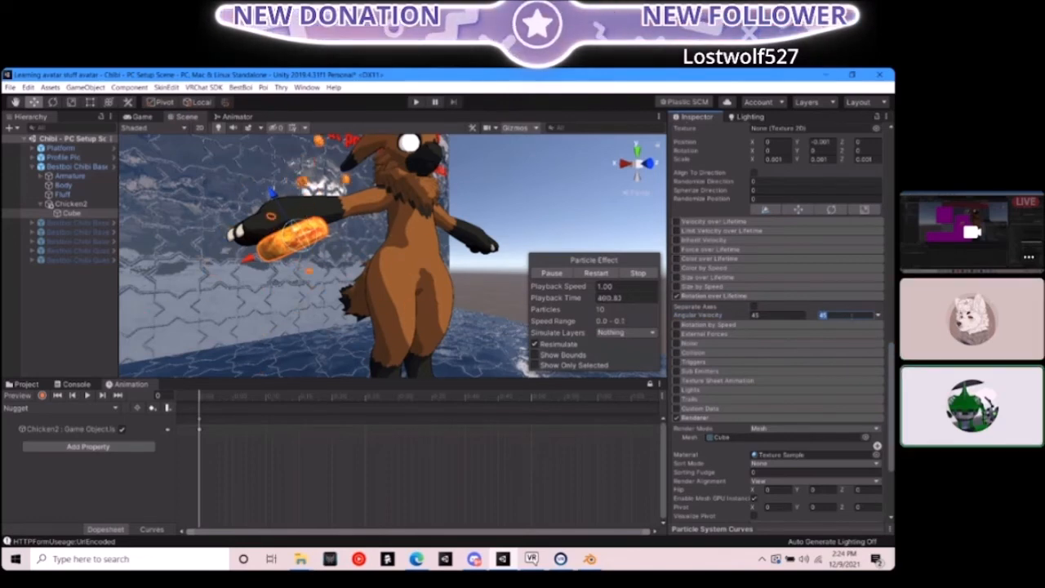
{"action": "type", "text": "180"}
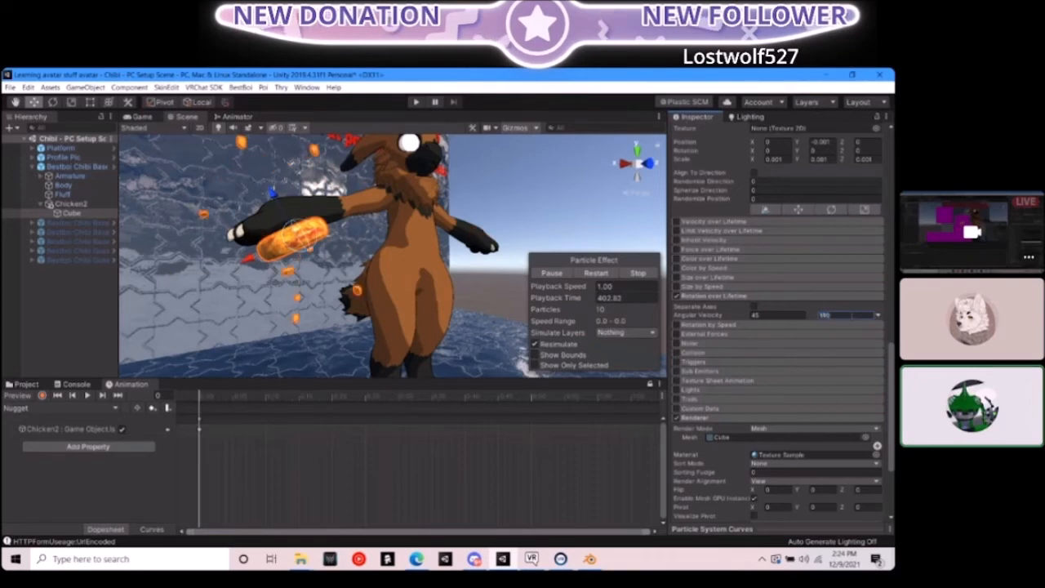
Check the spinning particles around the avatar and set the upper Angular Velocity of Rotation over Lifetime to 360
{"action": "left_click_drag", "start_coordinate": [353, 270], "coordinate": [409, 285], "text": "alt"}
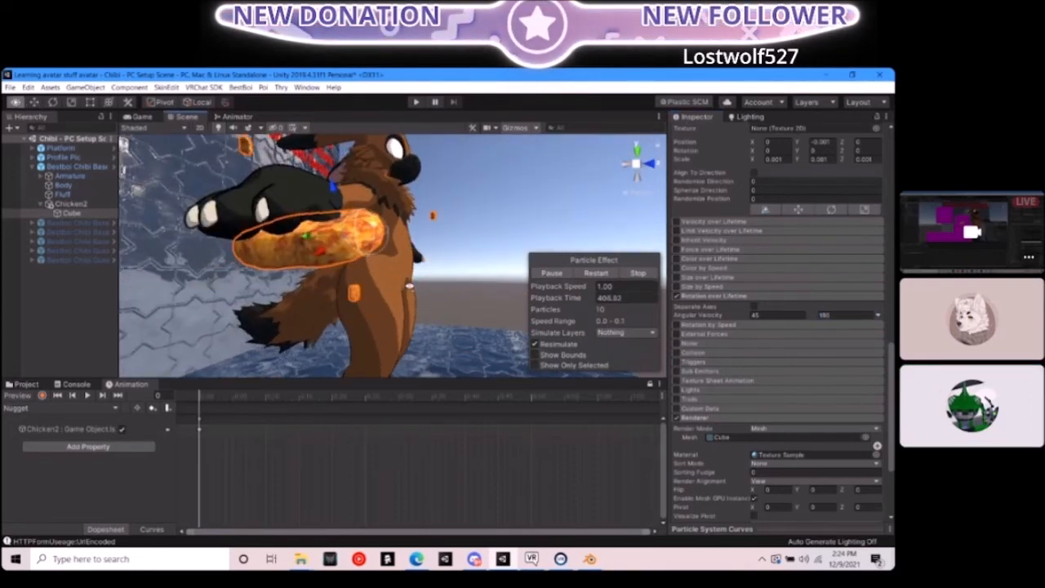
{"action": "scroll", "coordinate": [409, 285], "scroll_direction": "down", "scroll_amount": 5}
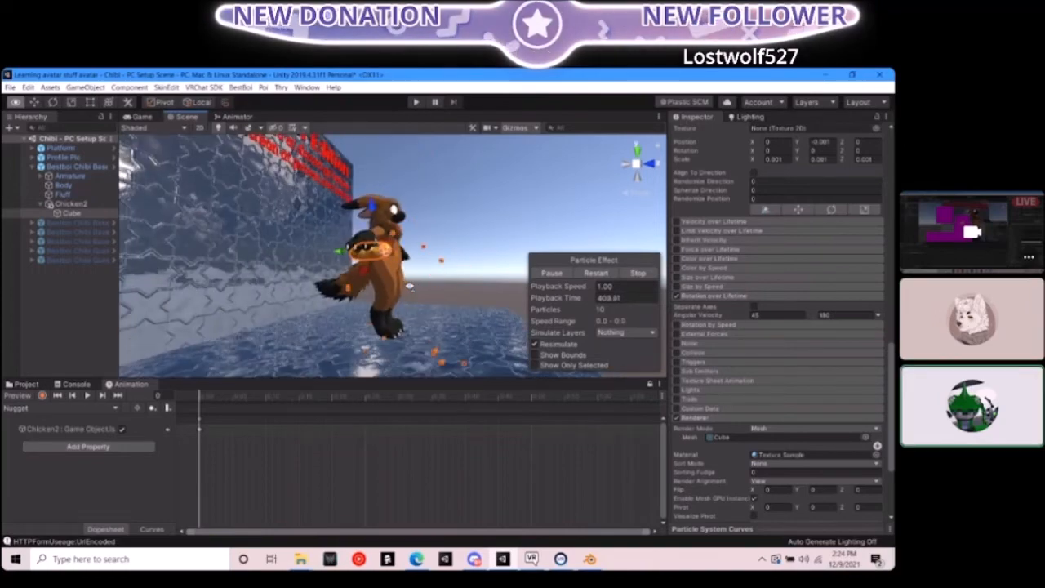
{"action": "left_click_drag", "start_coordinate": [409, 286], "coordinate": [490, 288], "text": "alt"}
{"action": "scroll", "coordinate": [457, 290], "scroll_direction": "up", "scroll_amount": 5}
{"action": "scroll", "coordinate": [457, 290], "scroll_direction": "down", "scroll_amount": 5}
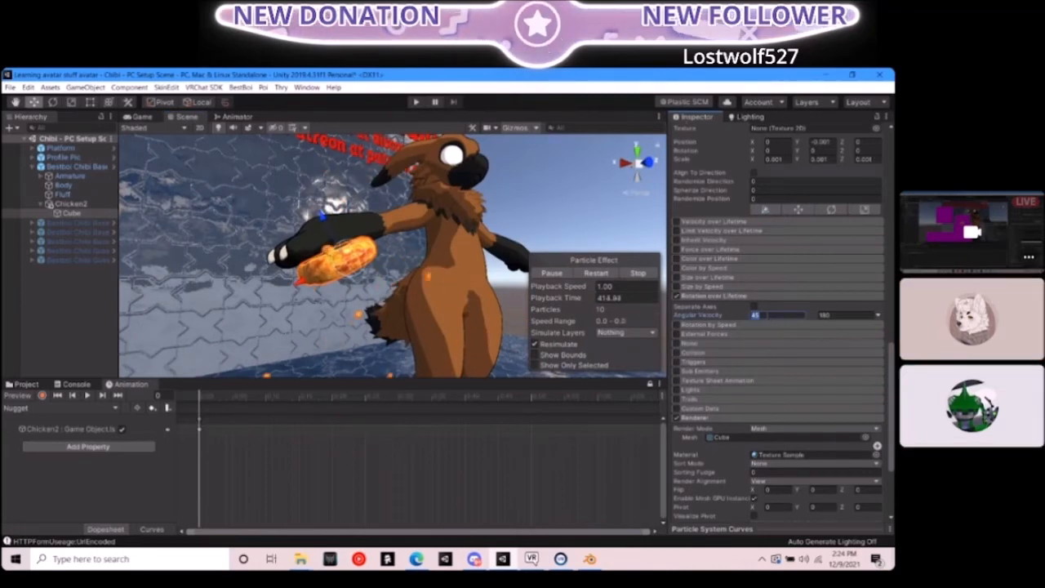
{"action": "key", "text": "Tab"}
{"action": "type", "text": "360"}
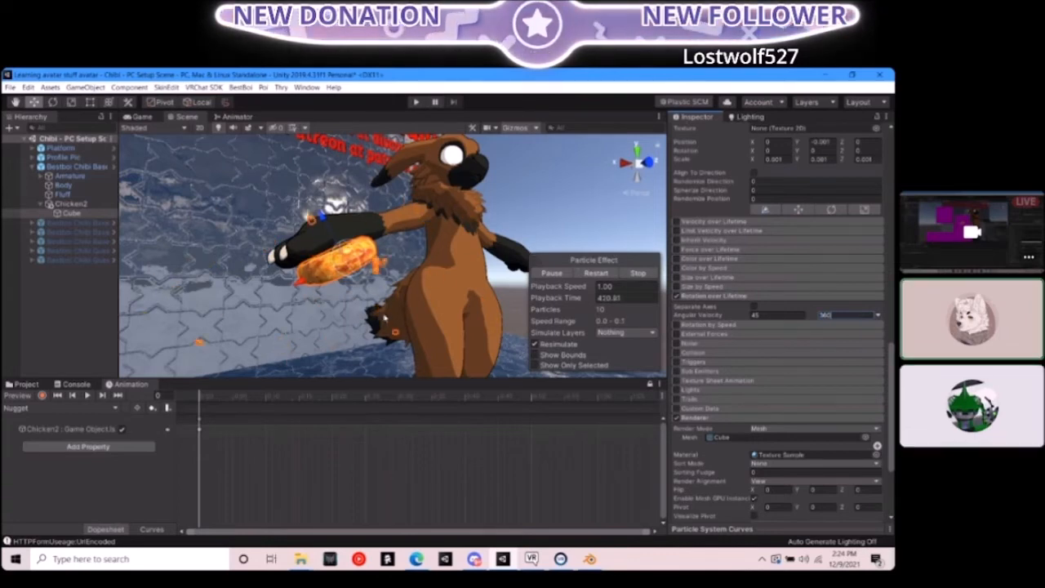
Enable the particle system's Collision module with type World and set its Bounce to 0
{"action": "right_click_drag", "start_coordinate": [413, 308], "coordinate": [349, 291]}
{"action": "right_click_drag", "start_coordinate": [349, 291], "coordinate": [302, 300]}
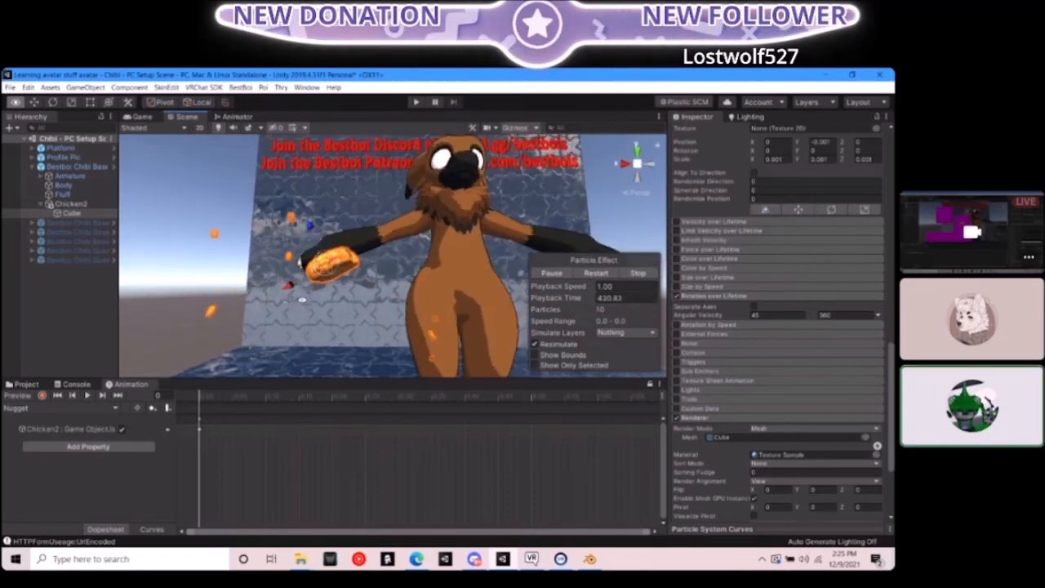
{"action": "scroll", "coordinate": [302, 300], "scroll_direction": "down", "scroll_amount": 3}
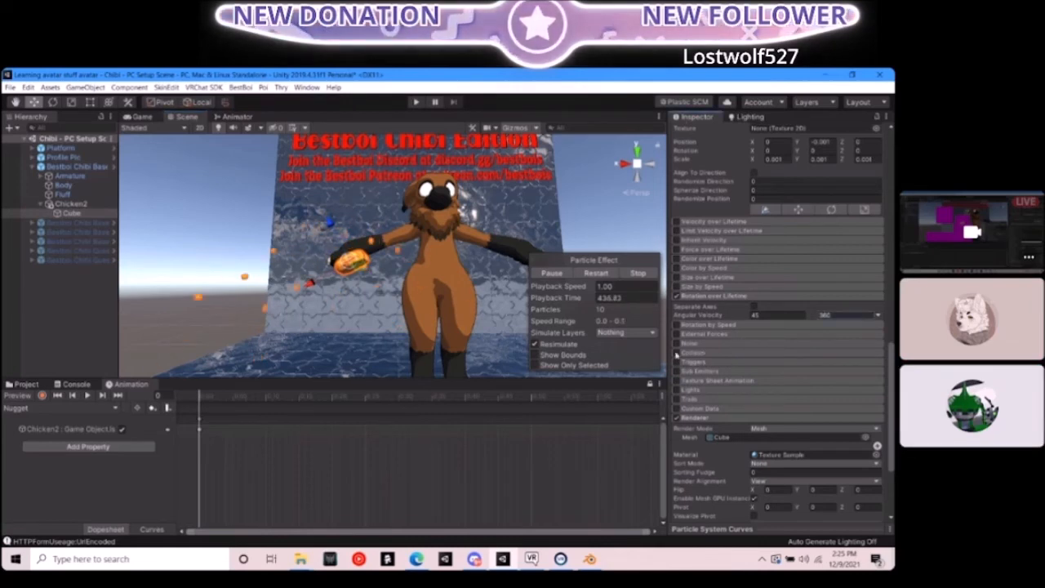
{"action": "left_click", "coordinate": [677, 353]}
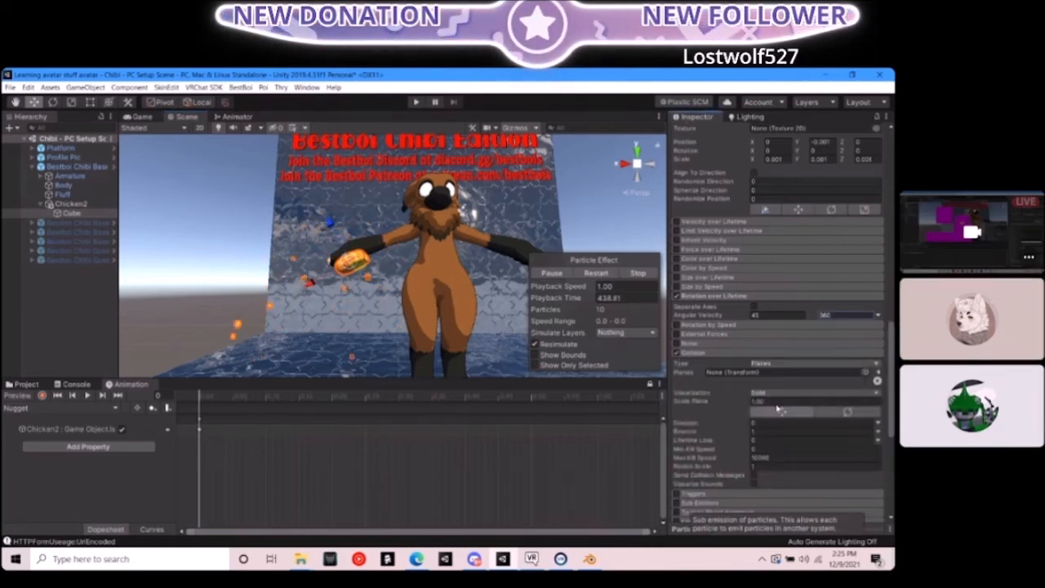
{"action": "left_click", "coordinate": [775, 363]}
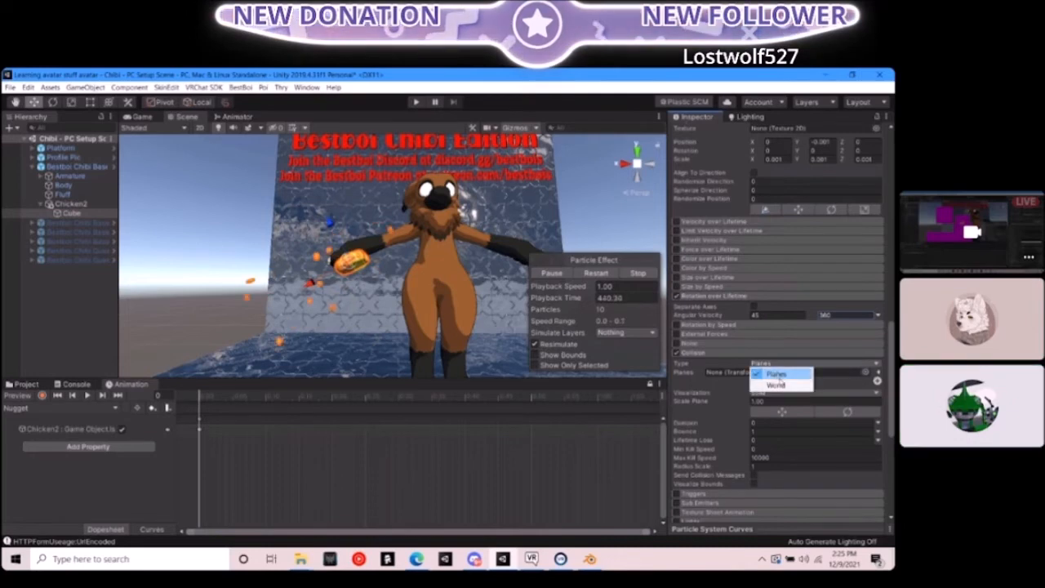
{"action": "left_click", "coordinate": [775, 384]}
{"action": "left_click_drag", "start_coordinate": [431, 278], "coordinate": [377, 198], "text": "alt"}
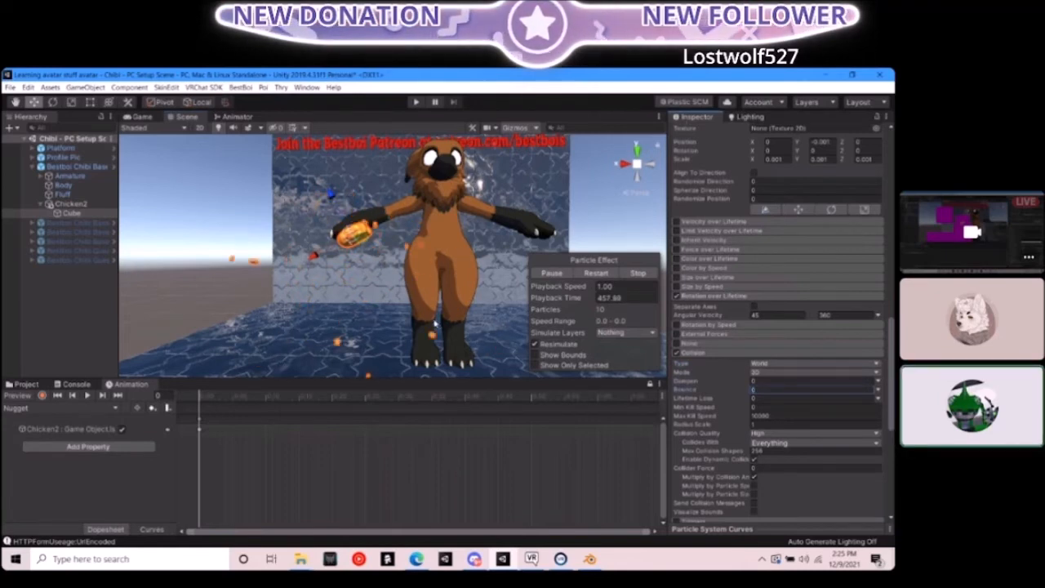
Set the particle system's Start Lifetime to 3
{"action": "right_click_drag", "start_coordinate": [398, 324], "coordinate": [384, 341]}
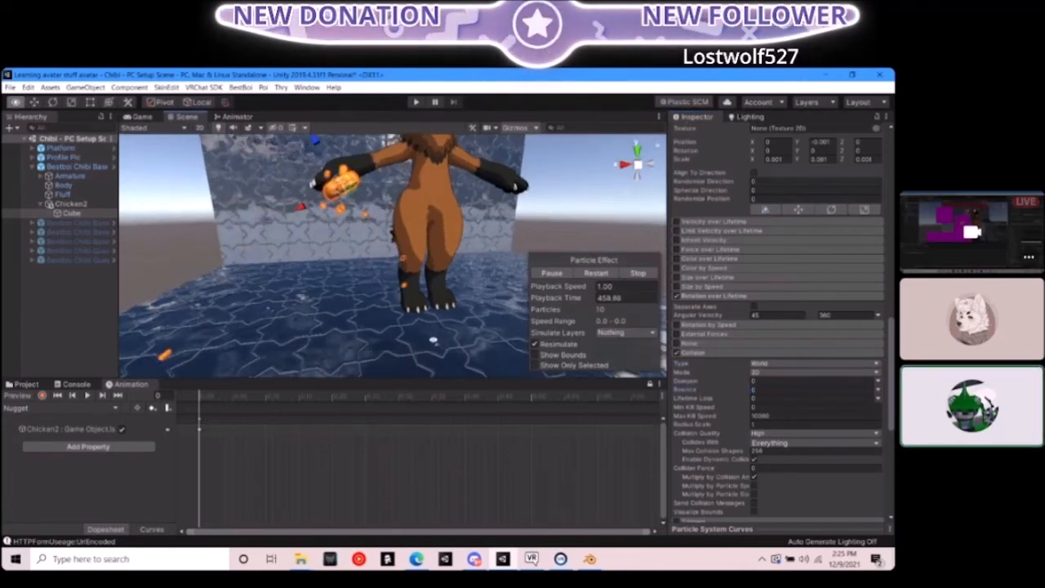
{"action": "scroll", "coordinate": [741, 232], "scroll_direction": "up", "scroll_amount": 10}
{"action": "left_click", "coordinate": [774, 300]}
{"action": "type", "text": "2"}
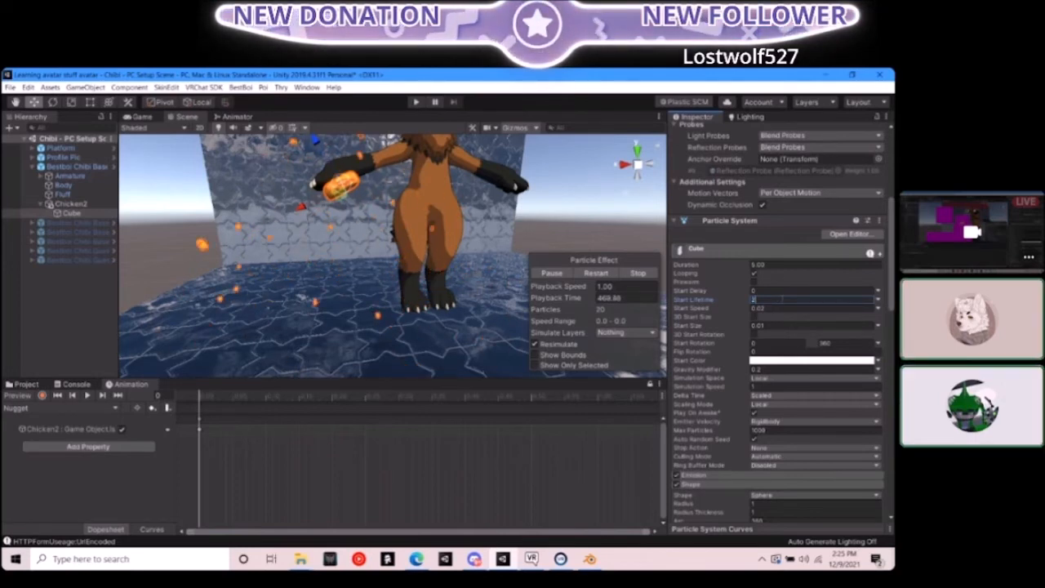
{"action": "type", "text": "3"}
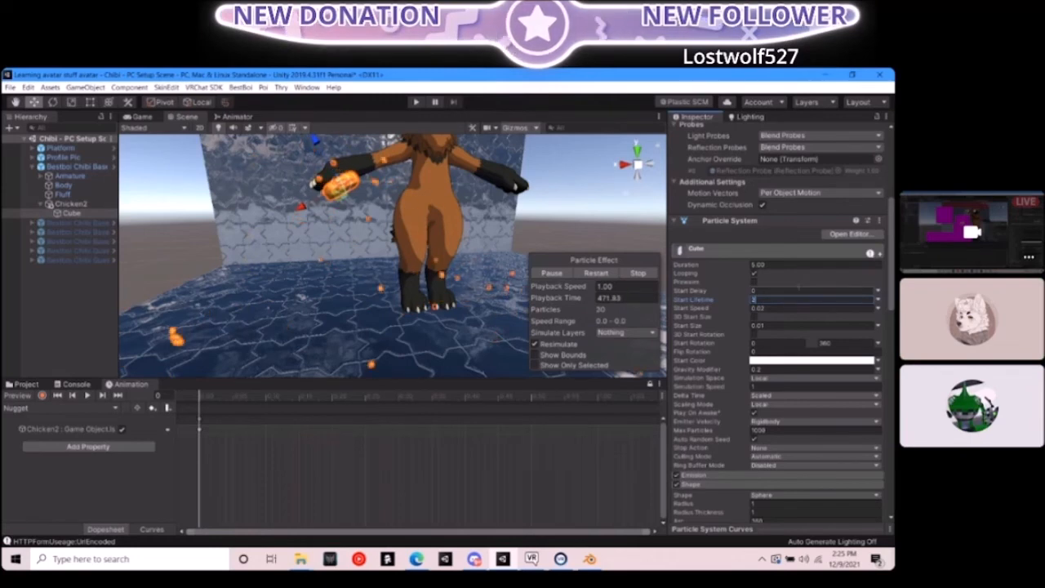
Set the Collision module's Dampen to 1 and check how the particles land on the floor
{"action": "scroll", "coordinate": [432, 233], "scroll_direction": "down", "scroll_amount": 4}
{"action": "right_click_drag", "start_coordinate": [433, 235], "coordinate": [436, 224]}
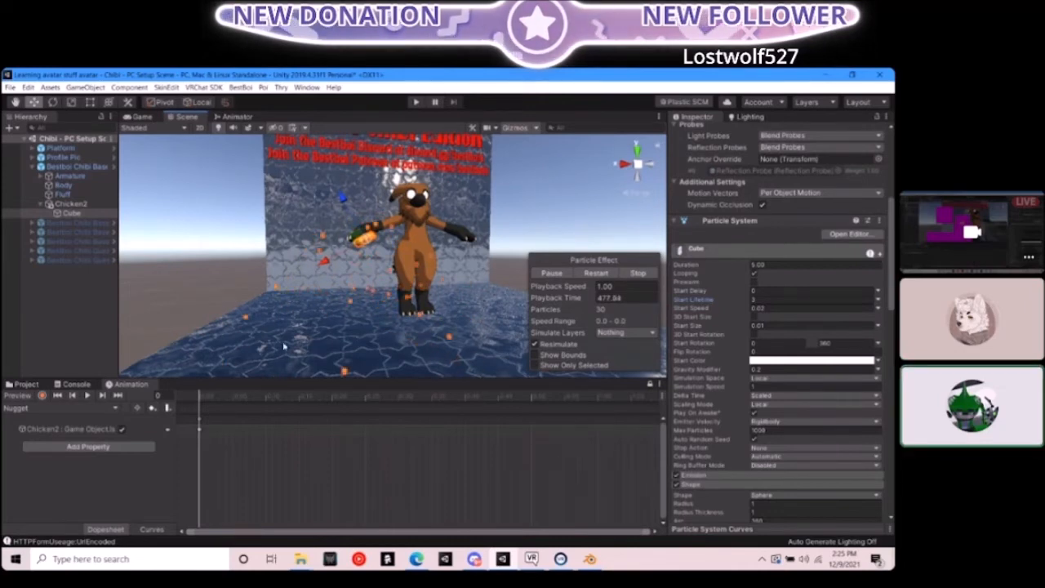
{"action": "scroll", "coordinate": [723, 412], "scroll_direction": "down", "scroll_amount": 10}
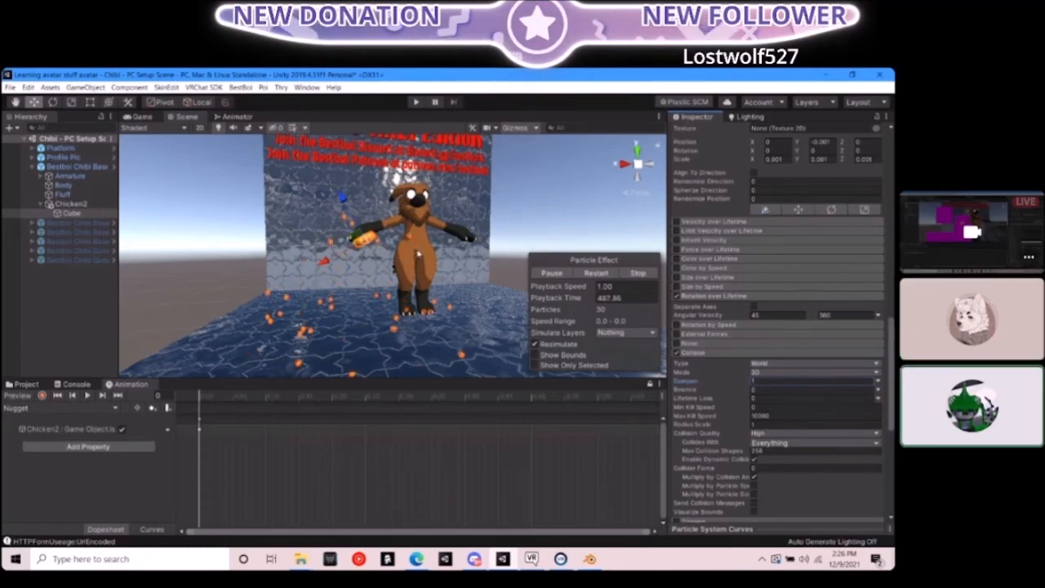
{"action": "right_click_drag", "start_coordinate": [400, 240], "coordinate": [366, 235]}
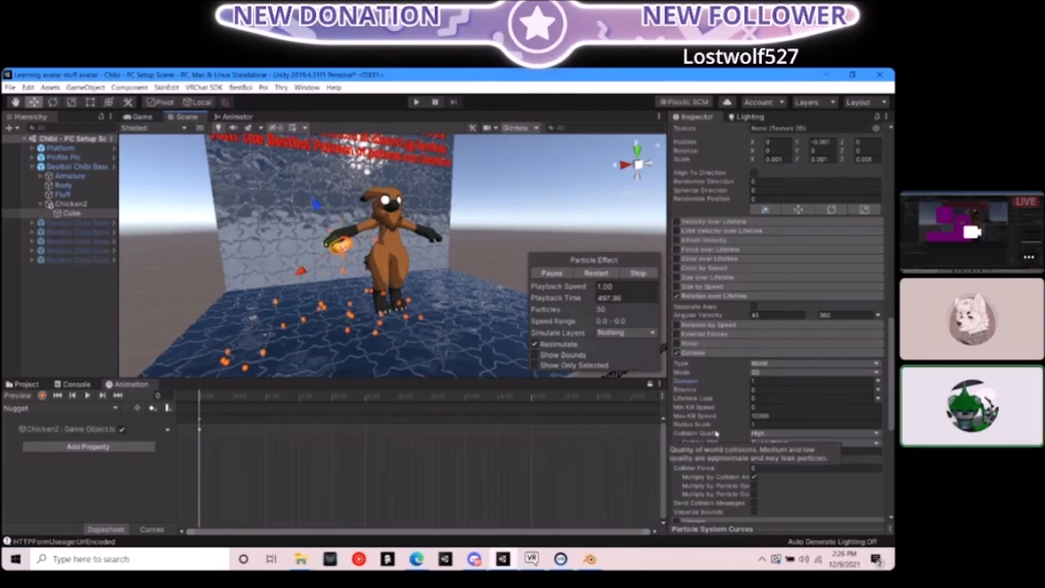
Replace Rotation over Lifetime with Rotation by Speed, using Random Between Two Constants from 45 to 360 for Angular Velocity
{"action": "scroll", "coordinate": [716, 433], "scroll_direction": "down", "scroll_amount": 3}
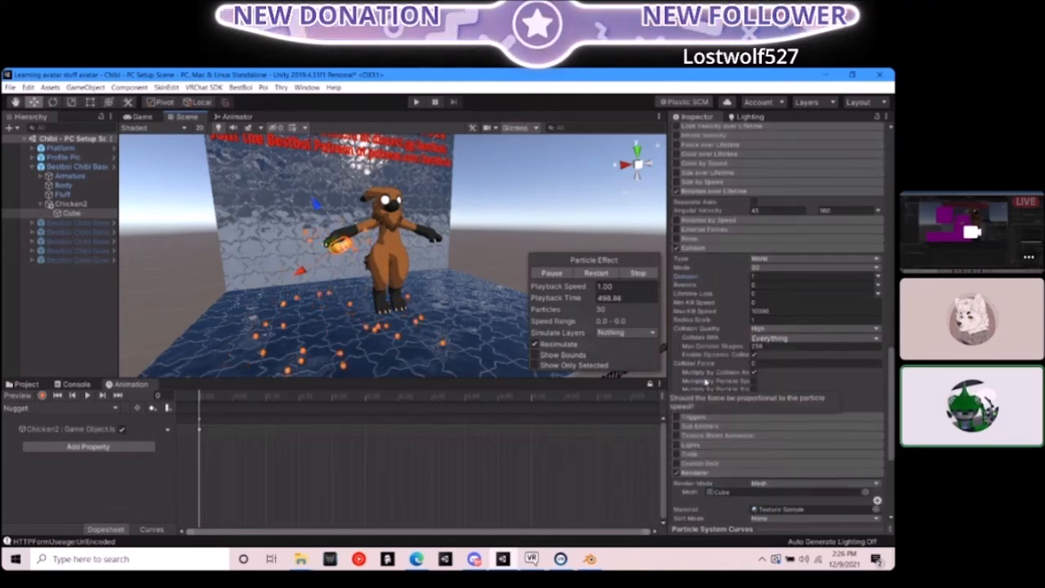
{"action": "scroll", "coordinate": [709, 380], "scroll_direction": "up", "scroll_amount": 3}
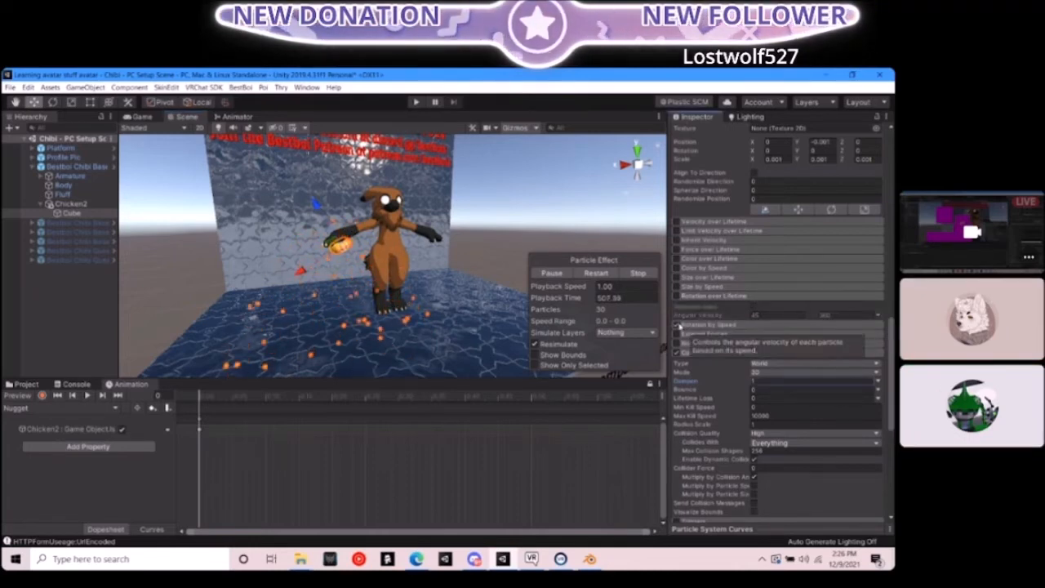
{"action": "left_click", "coordinate": [677, 325]}
{"action": "left_click", "coordinate": [878, 343]}
{"action": "left_click", "coordinate": [810, 369]}
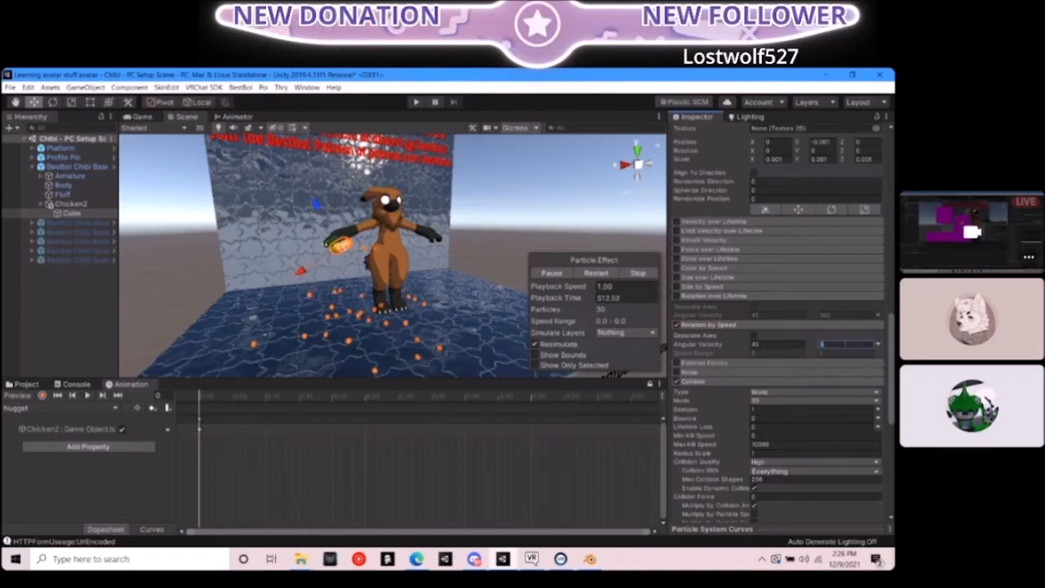
{"action": "right_click_drag", "start_coordinate": [383, 310], "coordinate": [392, 237]}
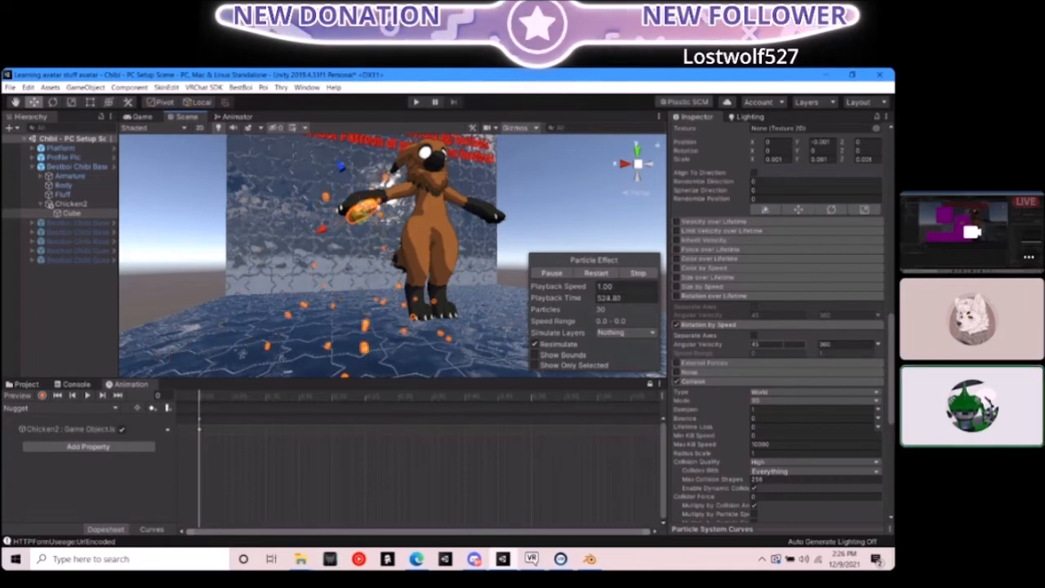
Switch the Rotation by Speed Angular Velocity to Curve and set the value of the curve's first key to 0
{"action": "left_click", "coordinate": [879, 345]}
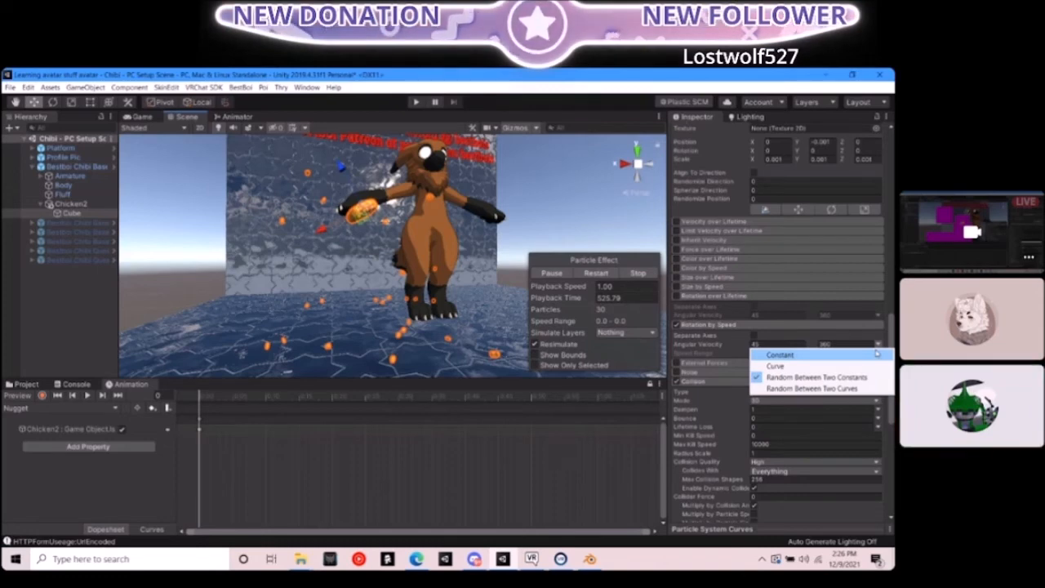
{"action": "left_click", "coordinate": [824, 355]}
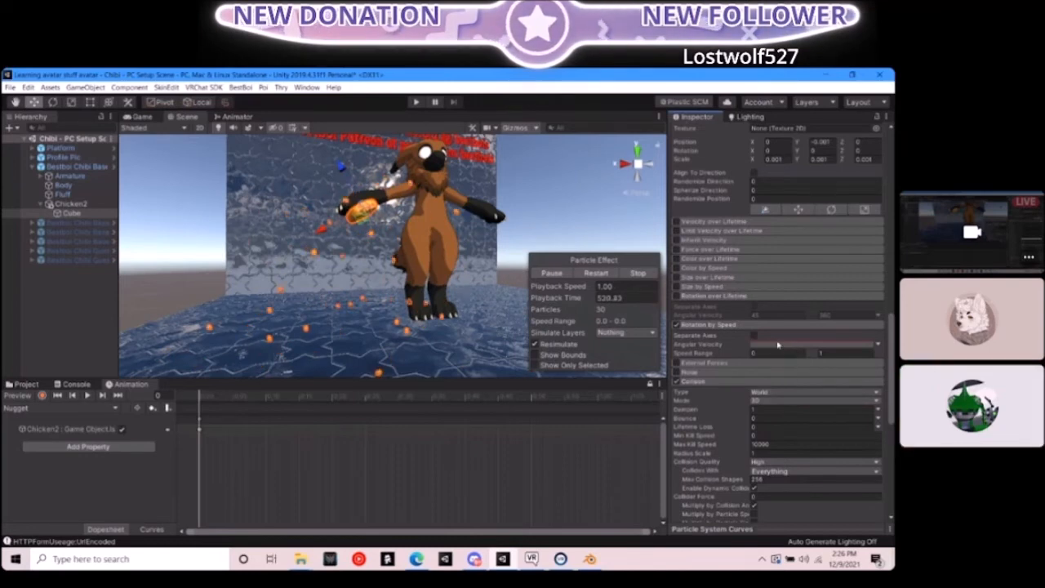
{"action": "left_click", "coordinate": [809, 346]}
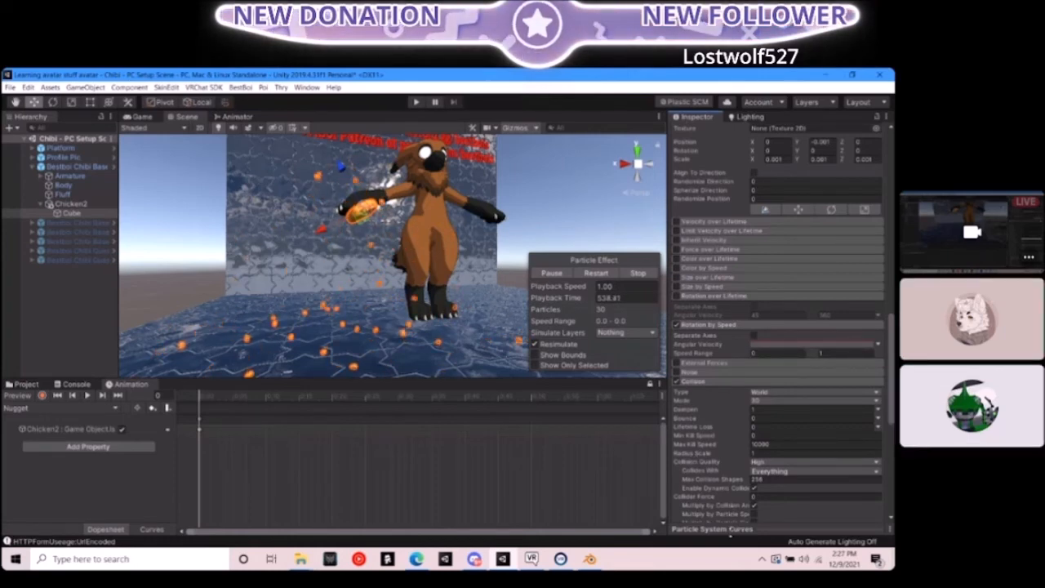
{"action": "left_click", "coordinate": [729, 529]}
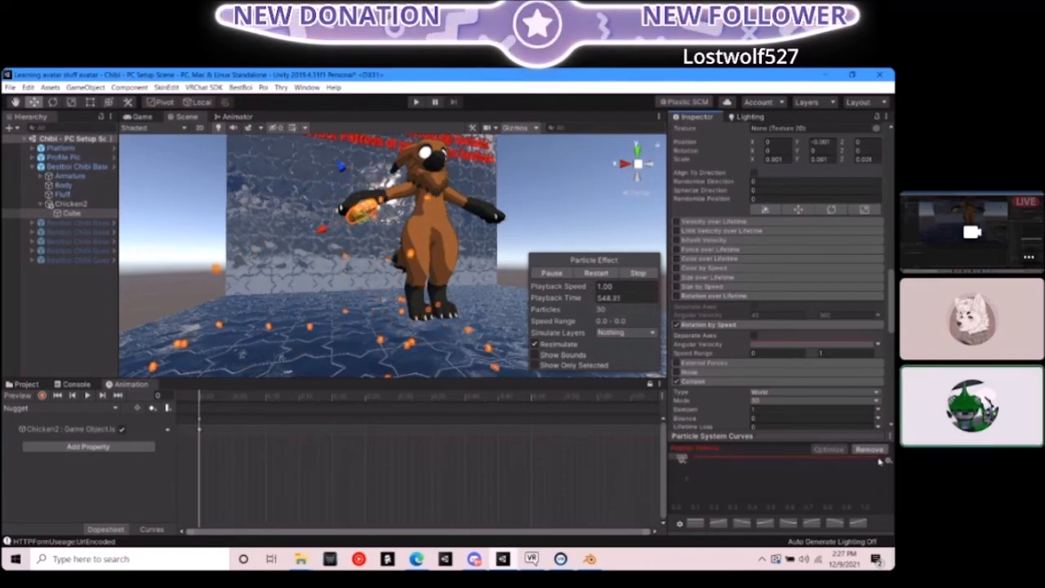
{"action": "right_click", "coordinate": [690, 458]}
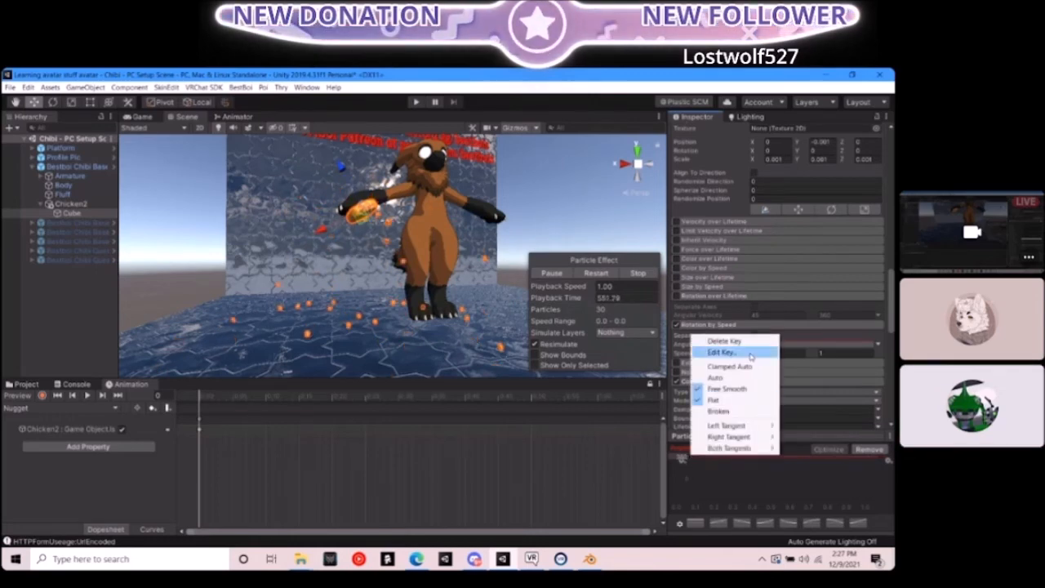
{"action": "left_click", "coordinate": [721, 352]}
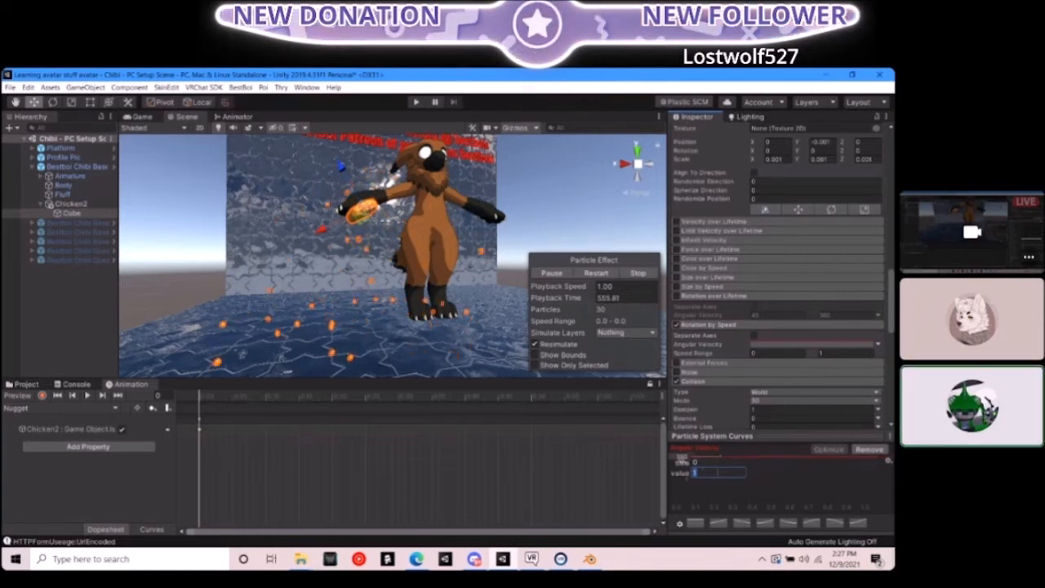
{"action": "type", "text": "0"}
{"action": "key", "text": "Return"}
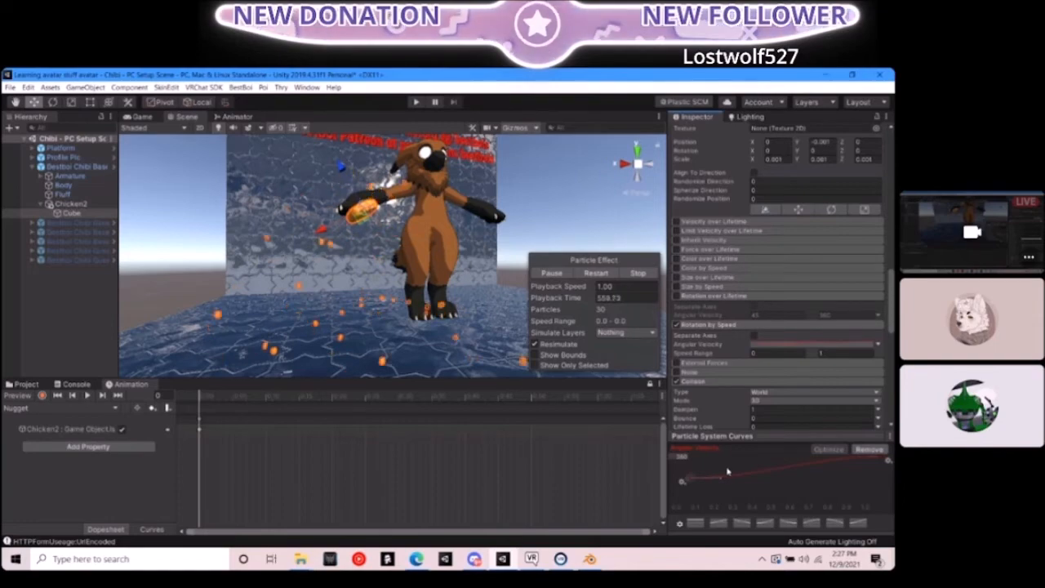
Inspect from several sides and up close how the particles rotate as they leave the food item in the avatar's hand
{"action": "right_click_drag", "start_coordinate": [242, 352], "coordinate": [363, 314]}
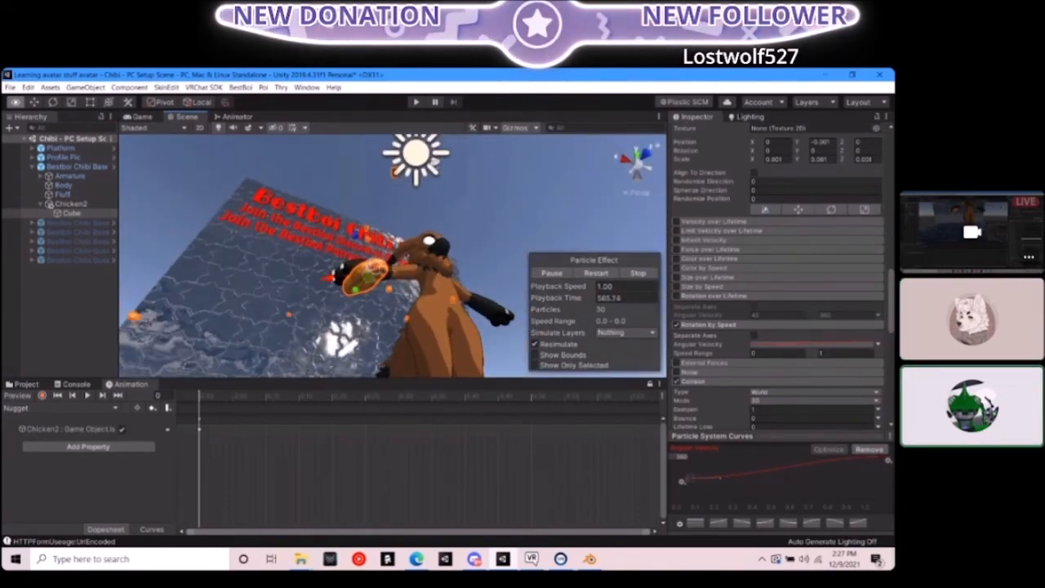
{"action": "right_click_drag", "start_coordinate": [432, 159], "coordinate": [538, 236]}
{"action": "right_click_drag", "start_coordinate": [828, 285], "coordinate": [651, 298]}
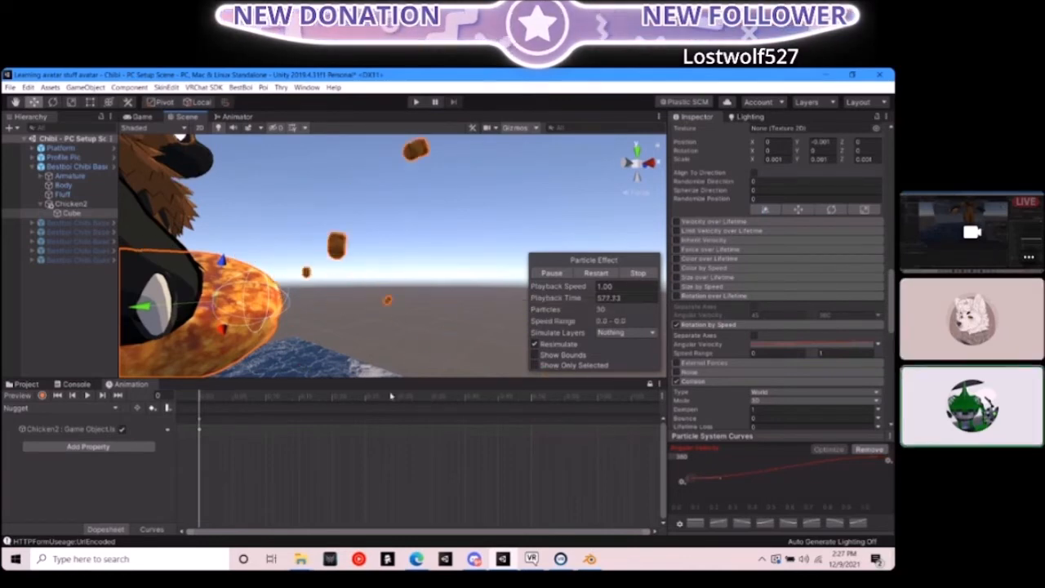
{"action": "left_click_drag", "start_coordinate": [408, 291], "coordinate": [245, 305], "text": "alt"}
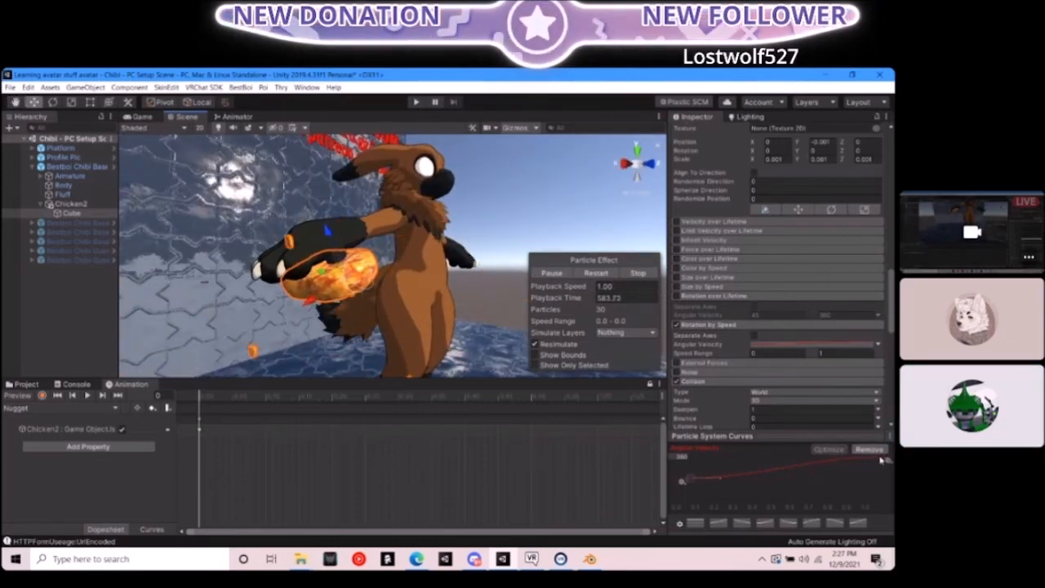
Set the upper limit of the Angular Velocity curve to 720 and check how the particles spin while falling to the floor
{"action": "right_click", "coordinate": [886, 459]}
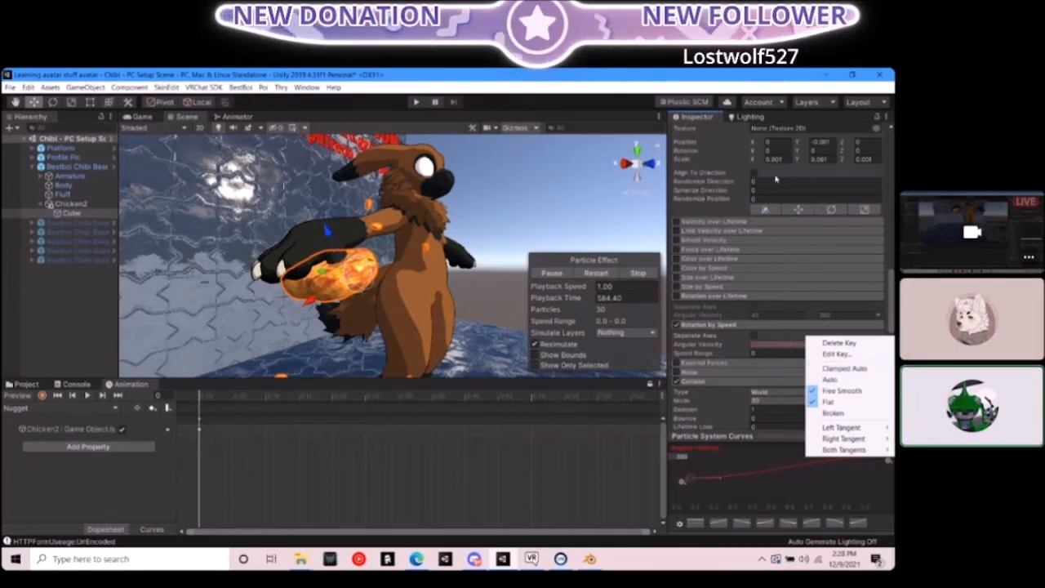
{"action": "left_click", "coordinate": [864, 371]}
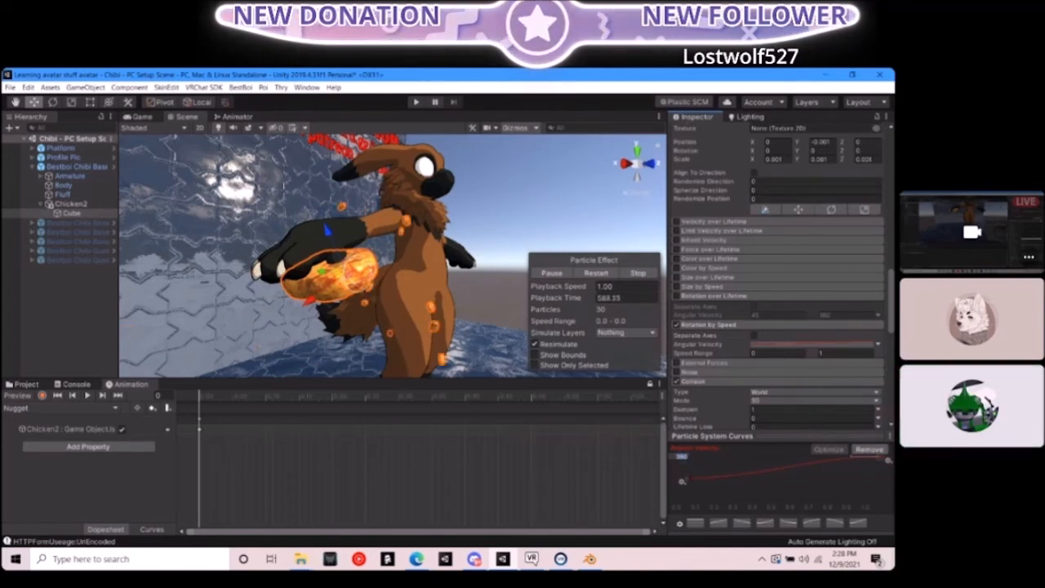
{"action": "key", "text": "Return"}
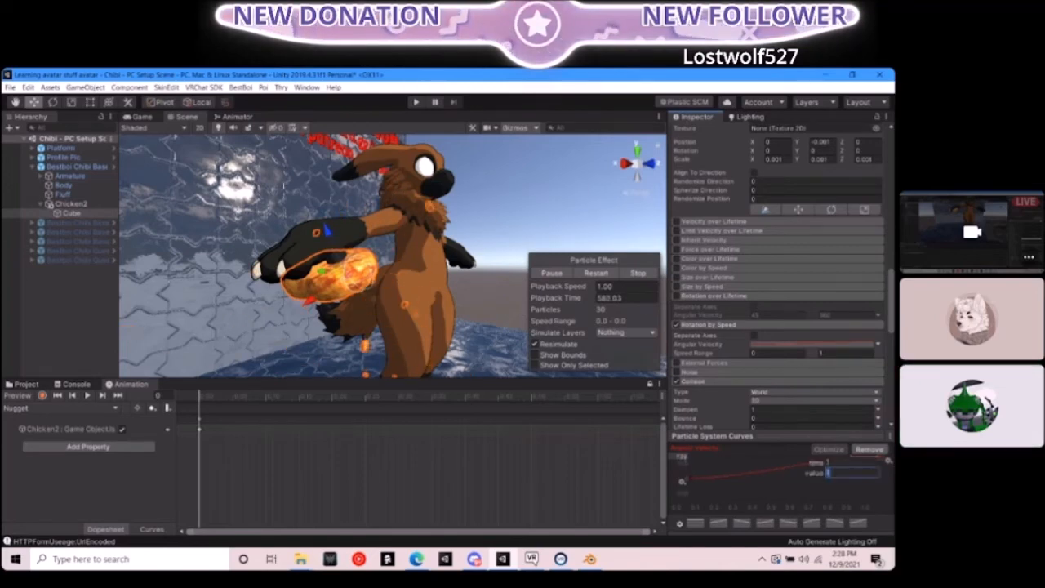
{"action": "right_click_drag", "start_coordinate": [383, 221], "coordinate": [376, 283]}
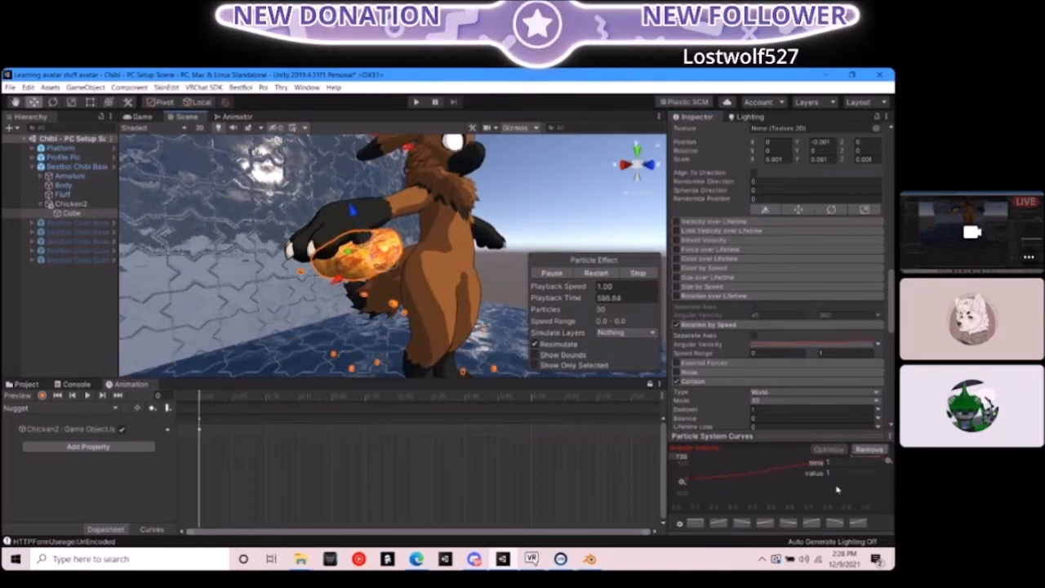
{"action": "right_click_drag", "start_coordinate": [463, 310], "coordinate": [614, 398]}
{"action": "left_click_drag", "start_coordinate": [614, 398], "coordinate": [618, 399], "text": "alt"}
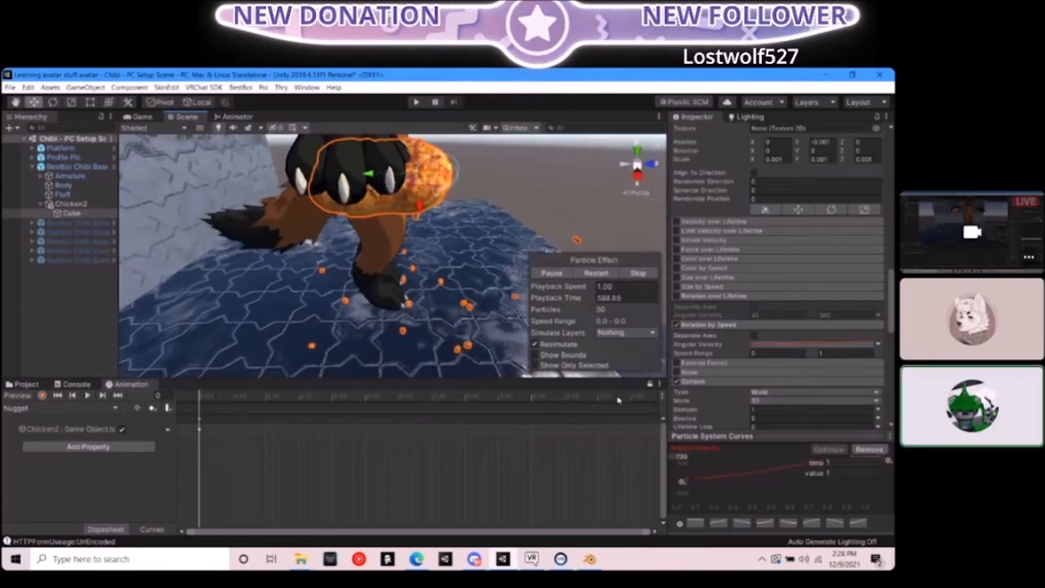
{"action": "left_click_drag", "start_coordinate": [466, 268], "coordinate": [324, 235], "text": "alt"}
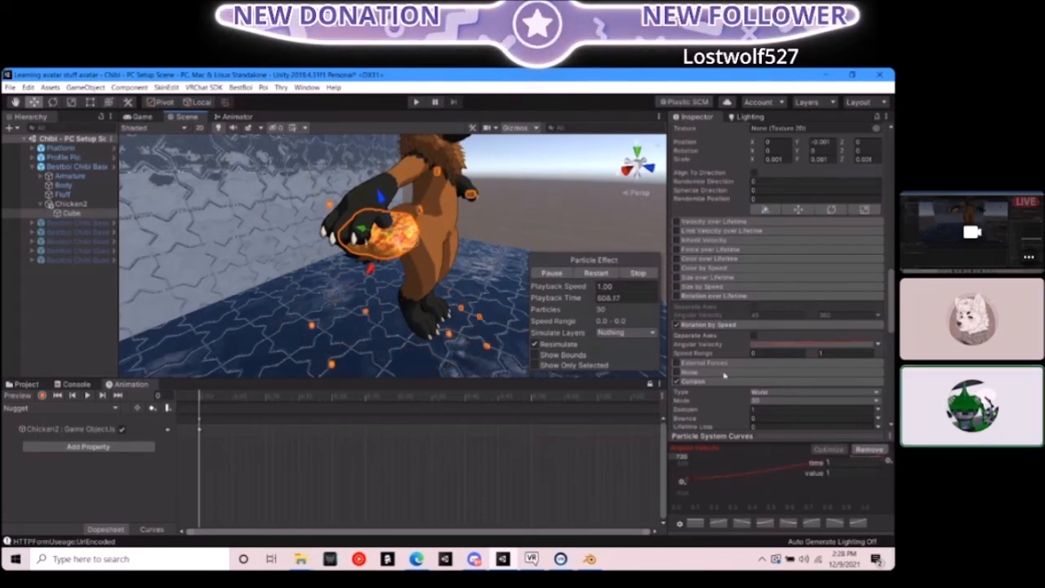
Set the maximum of the Rotation by Speed module's Speed Range to 0.01 and view the effect from the avatar's front
{"action": "scroll", "coordinate": [732, 290], "scroll_direction": "down", "scroll_amount": 3}
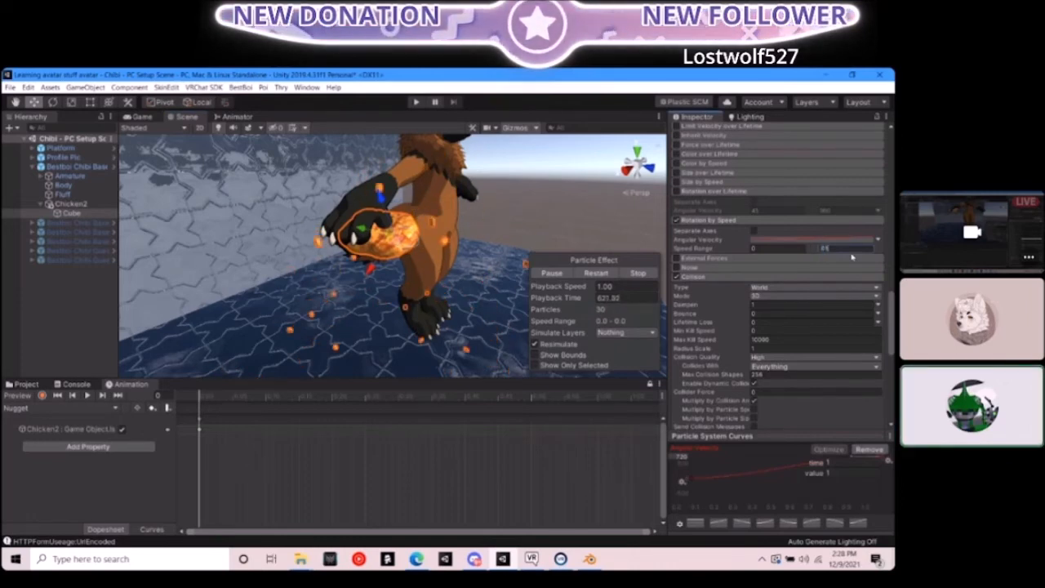
{"action": "left_click_drag", "start_coordinate": [474, 224], "coordinate": [382, 306], "text": "alt"}
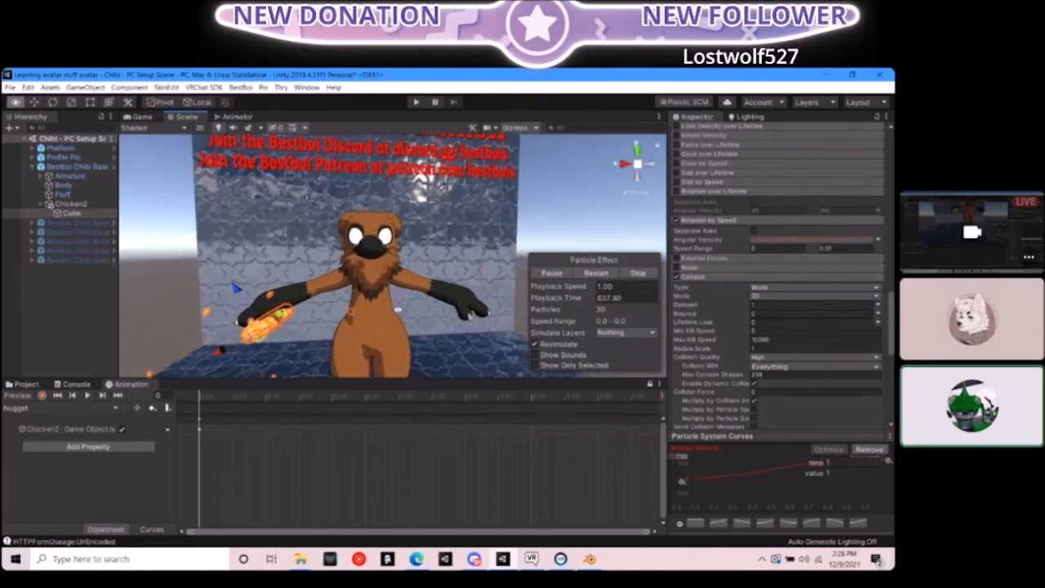
Set the particle system's Gravity Modifier to 0.3 and check from several angles how the particles fall
{"action": "scroll", "coordinate": [706, 305], "scroll_direction": "down", "scroll_amount": 5}
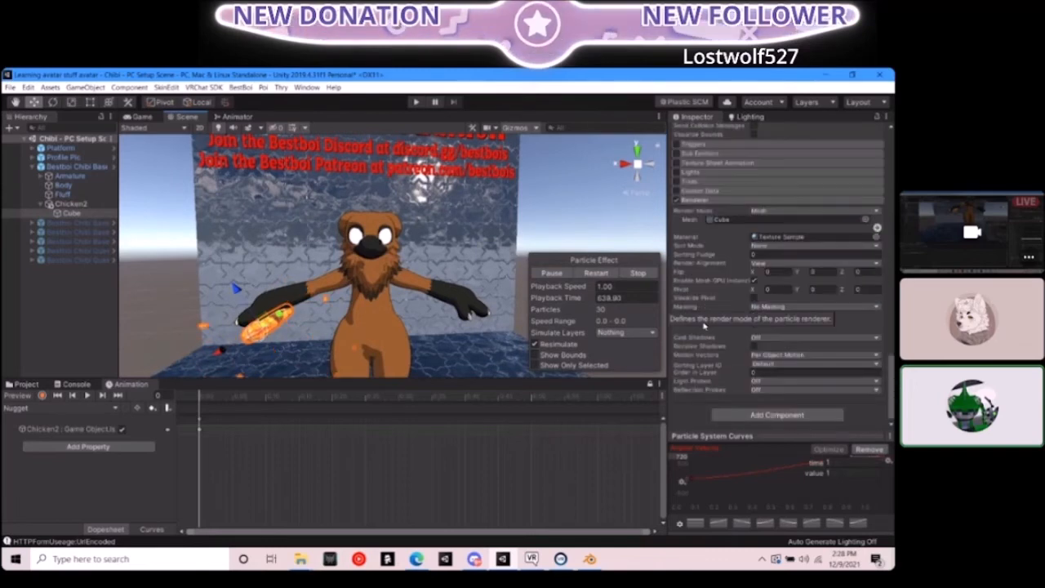
{"action": "scroll", "coordinate": [706, 319], "scroll_direction": "up", "scroll_amount": 5}
{"action": "scroll", "coordinate": [707, 317], "scroll_direction": "up", "scroll_amount": 8}
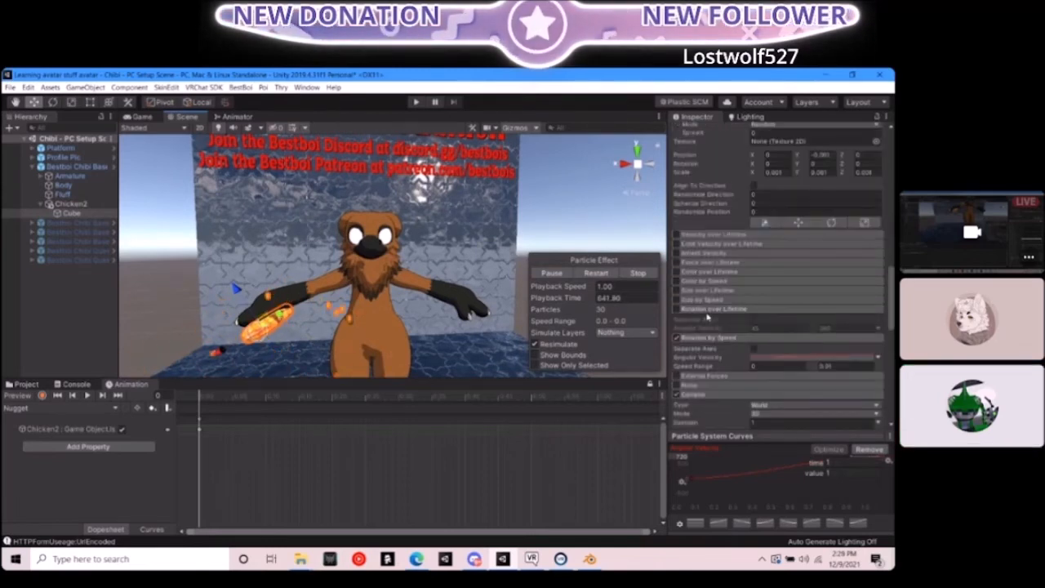
{"action": "scroll", "coordinate": [717, 315], "scroll_direction": "up", "scroll_amount": 3}
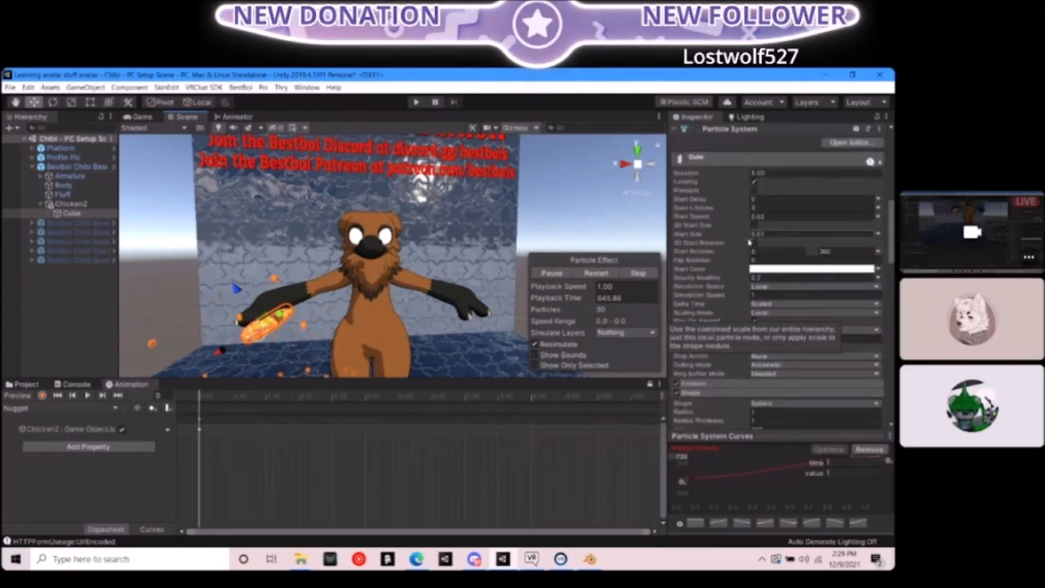
{"action": "left_click", "coordinate": [782, 278]}
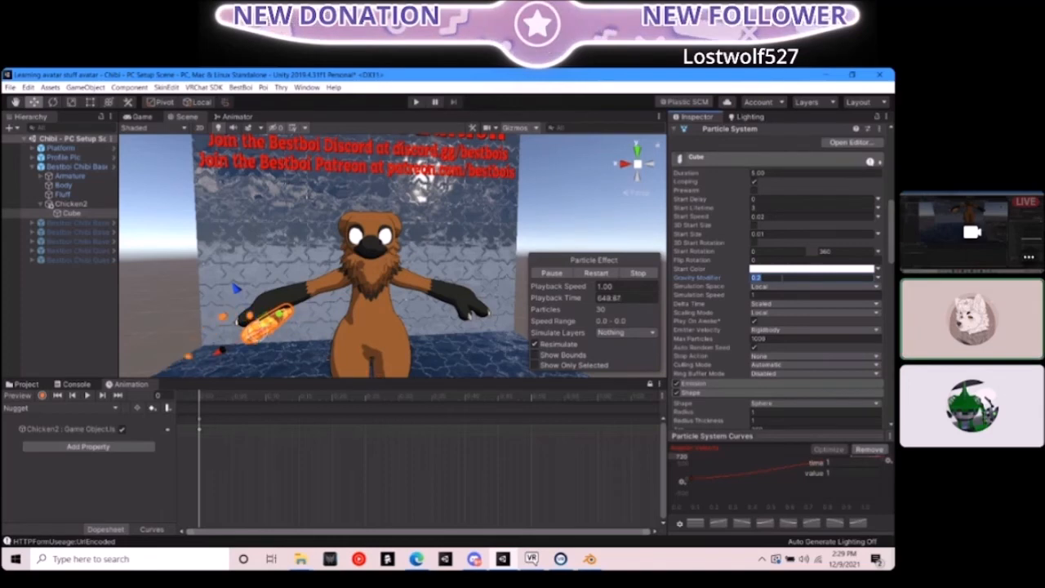
{"action": "key", "text": "BackSpace"}
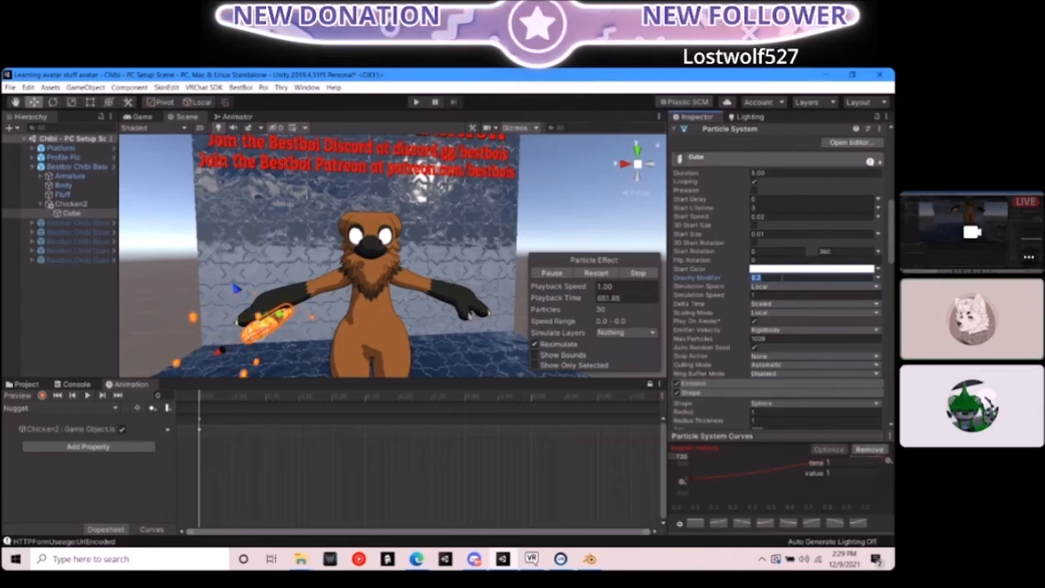
{"action": "type", "text": "5"}
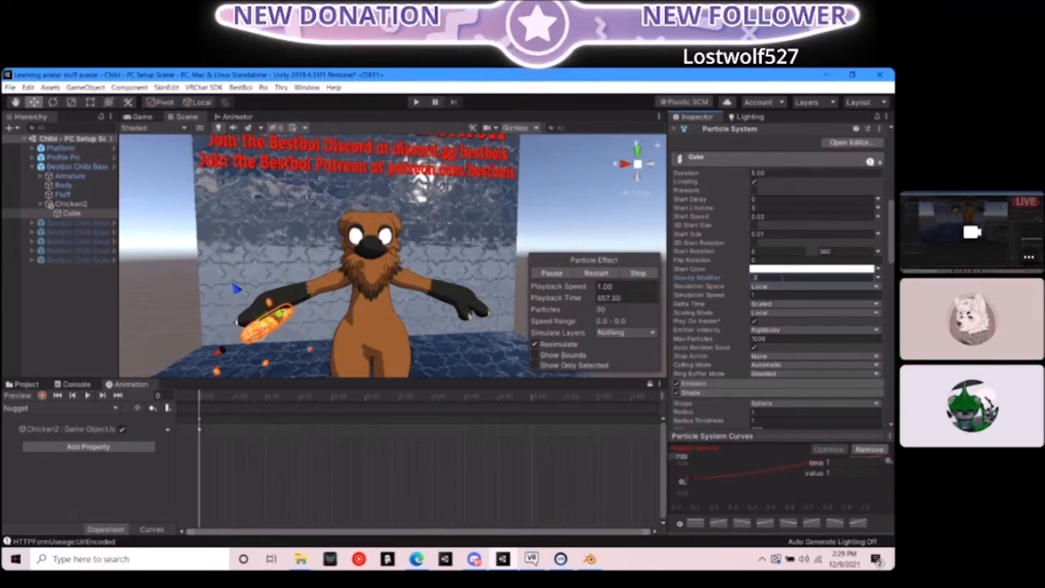
{"action": "left_click_drag", "start_coordinate": [278, 237], "coordinate": [367, 282], "text": "alt"}
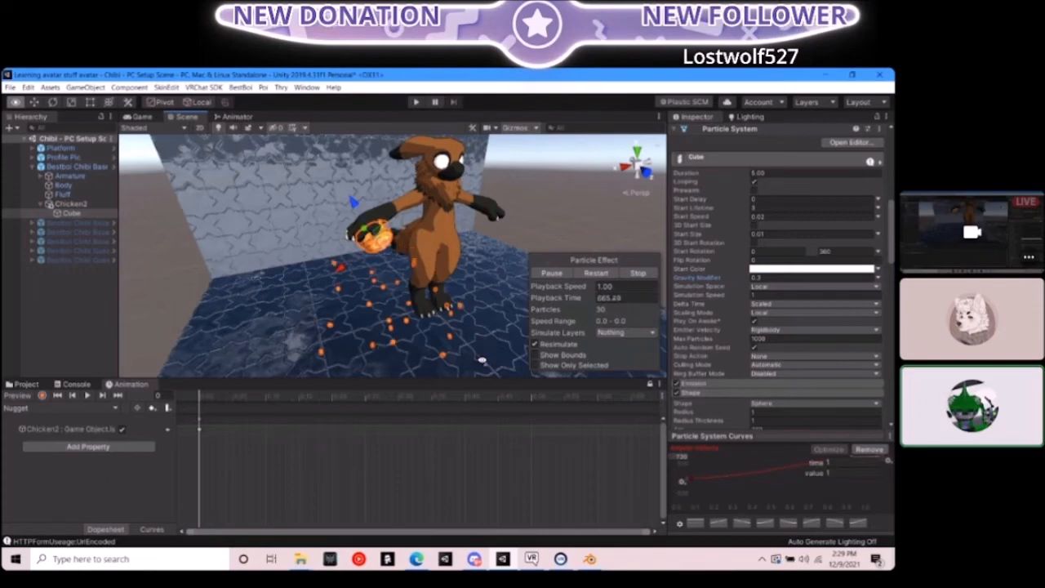
{"action": "left_click_drag", "start_coordinate": [482, 359], "coordinate": [625, 346], "text": "alt"}
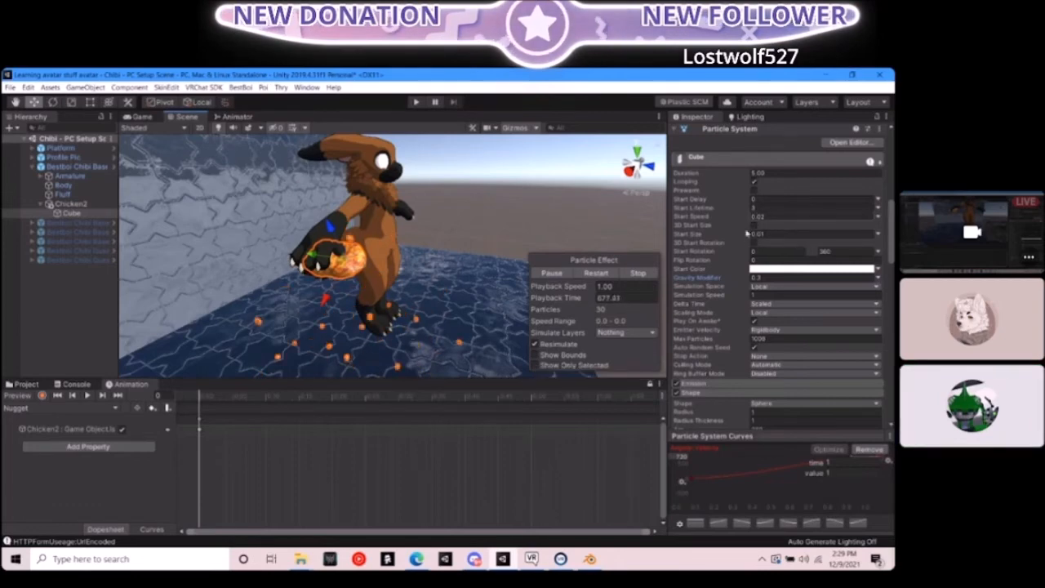
Set the Emission module's Rate over Time to 20 and, after checking the particle stream, disable the module
{"action": "scroll", "coordinate": [698, 182], "scroll_direction": "down", "scroll_amount": 5}
{"action": "left_click", "coordinate": [696, 174]}
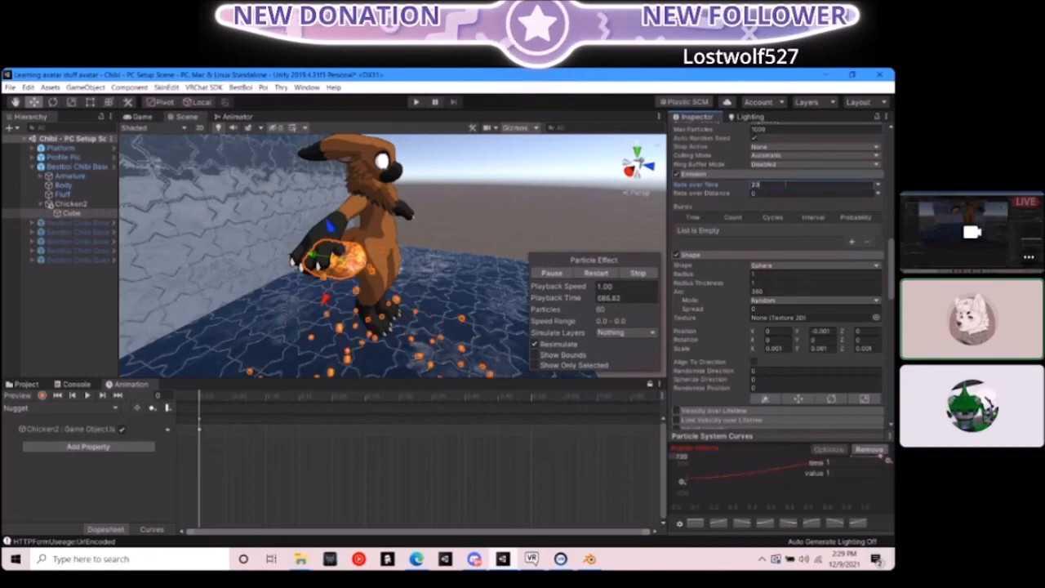
{"action": "left_click_drag", "start_coordinate": [408, 204], "coordinate": [490, 217], "text": "alt"}
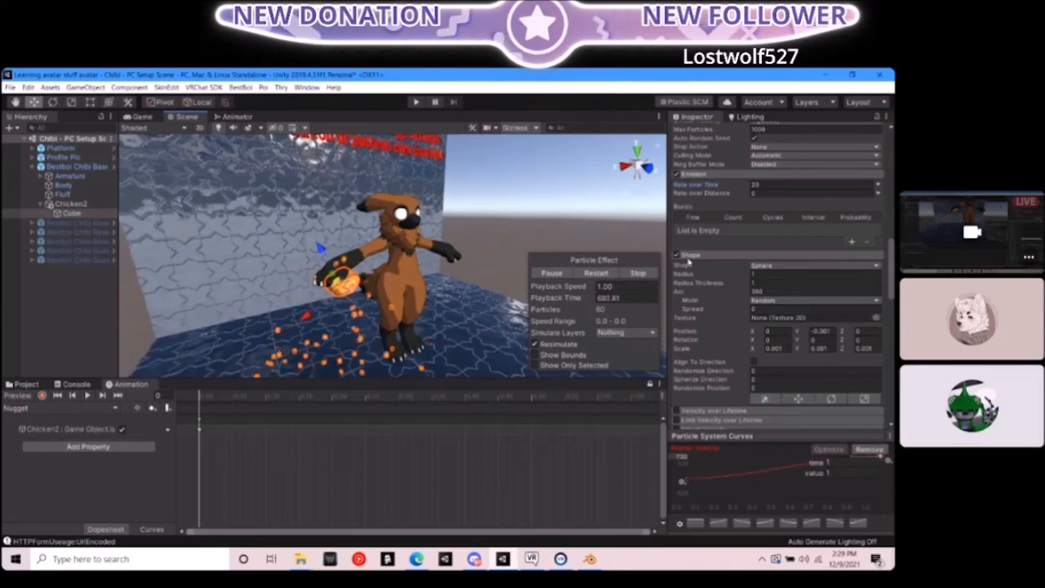
{"action": "left_click", "coordinate": [676, 175]}
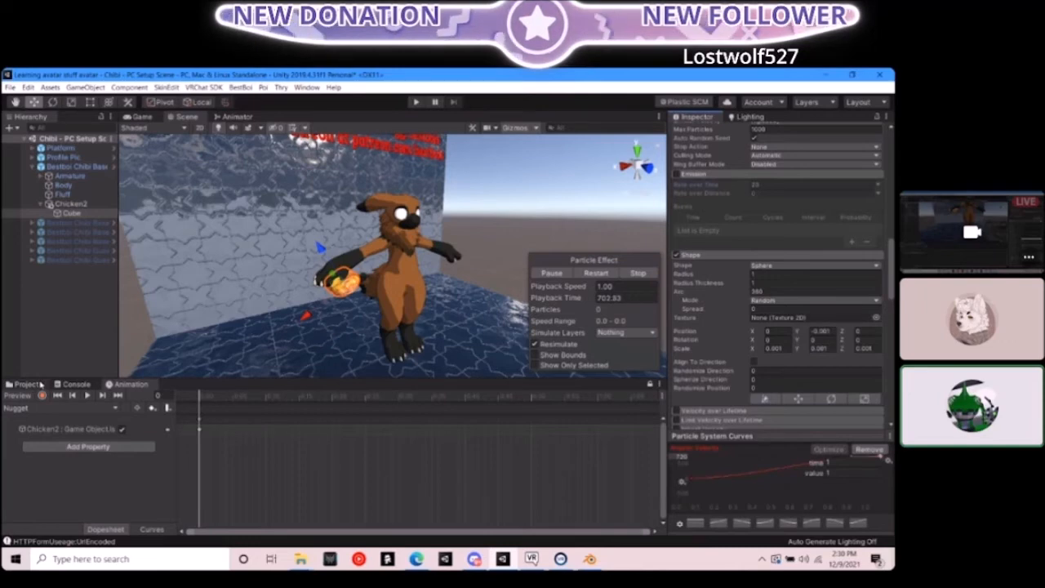
Import the Minecrafteatingsound audio file from the Desktop into the project's Assets folder
{"action": "left_click", "coordinate": [39, 383]}
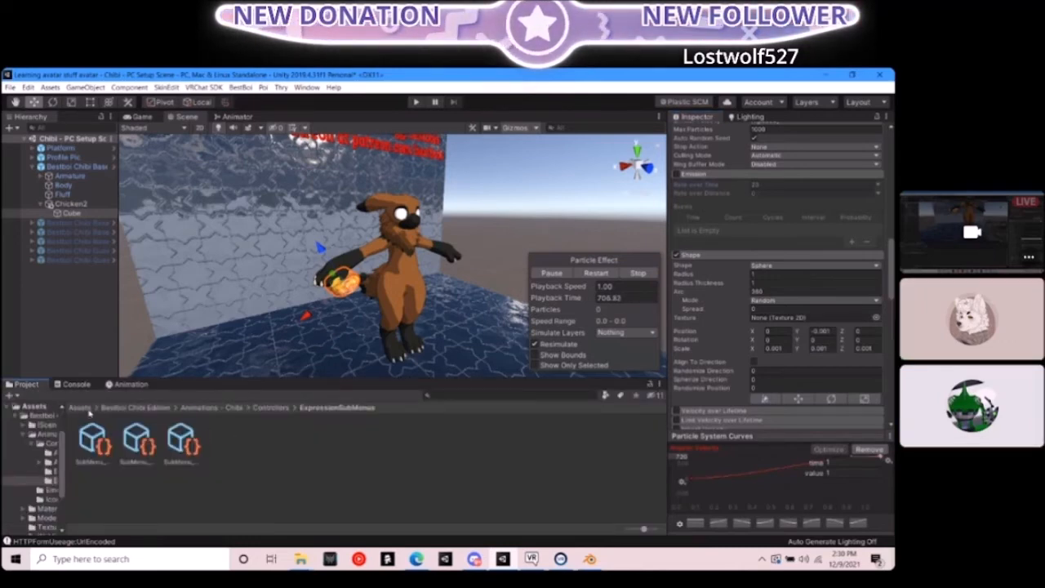
{"action": "left_click", "coordinate": [416, 559]}
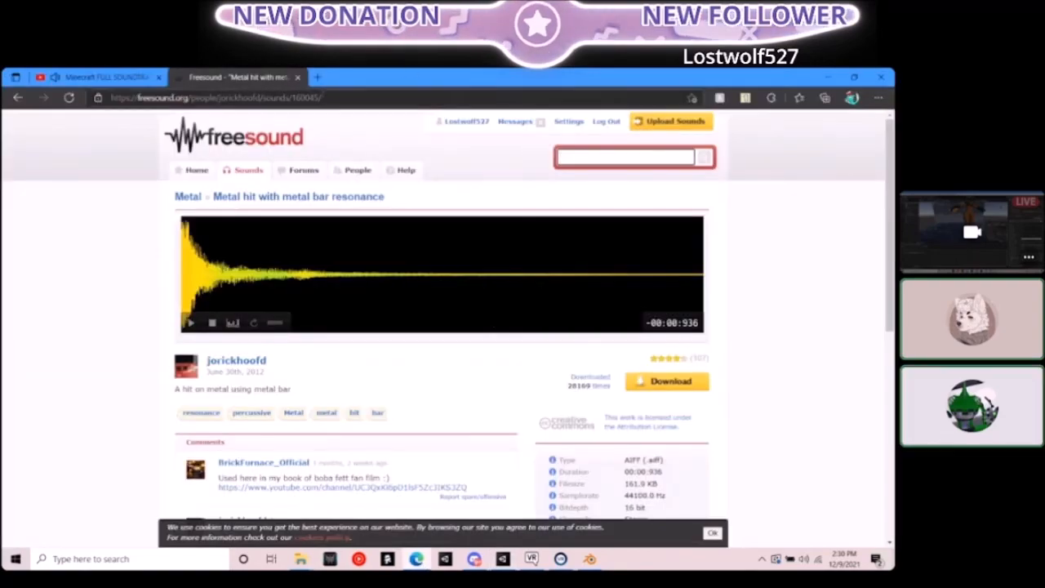
{"action": "key", "text": "ctrl+t"}
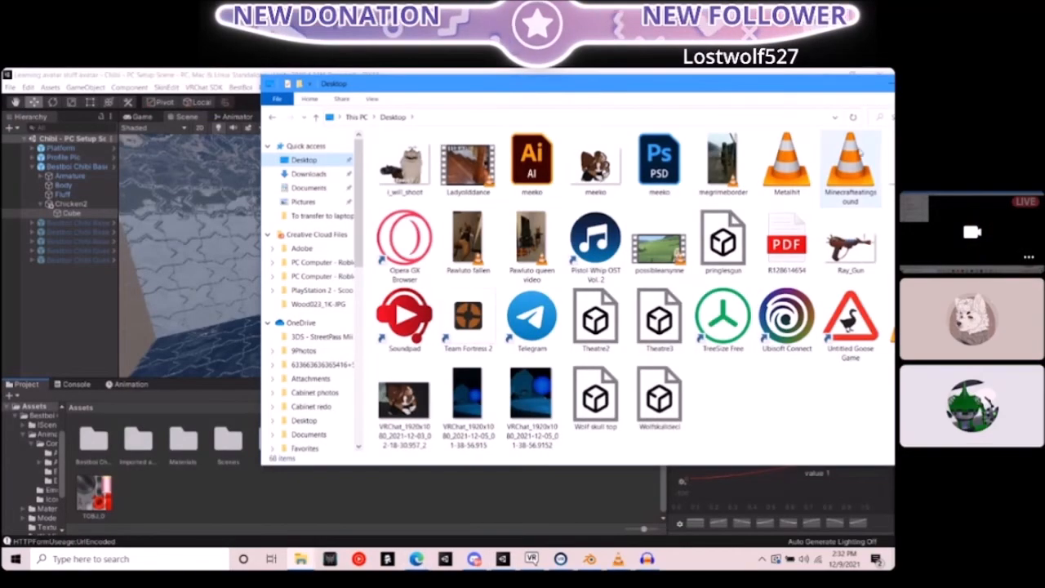
{"action": "left_click_drag", "start_coordinate": [860, 143], "coordinate": [196, 490]}
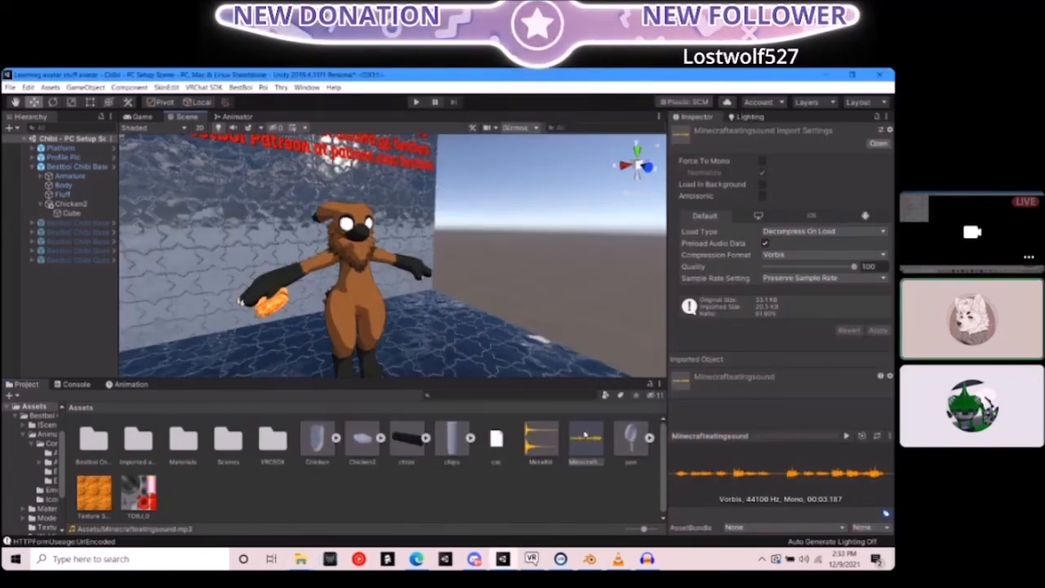
Add the Minecrafteatingsound clip as an Audio Source on the Cube particle object under Chicken2
{"action": "left_click_drag", "start_coordinate": [363, 465], "coordinate": [73, 174]}
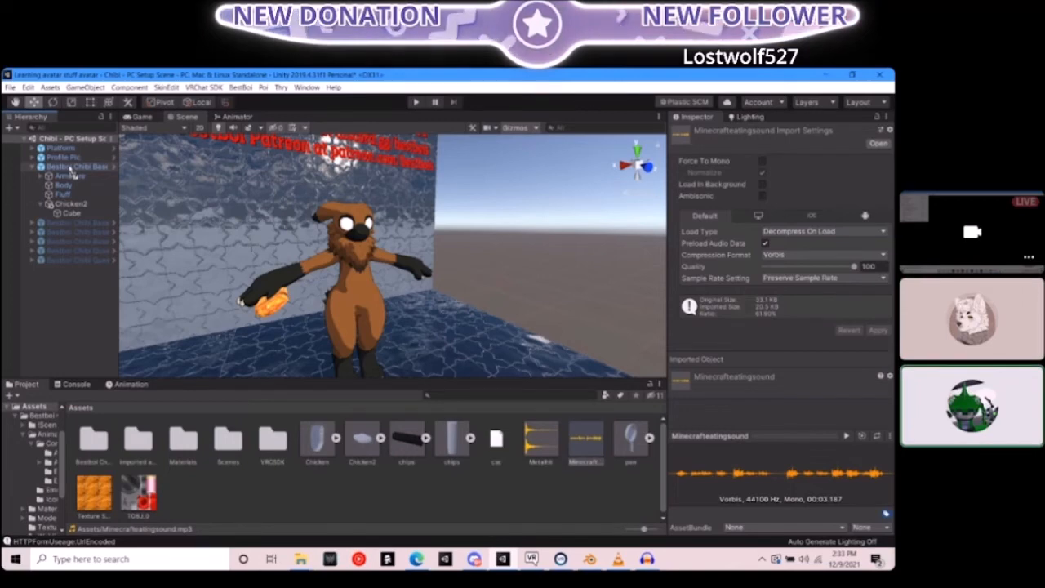
{"action": "left_click_drag", "start_coordinate": [72, 174], "coordinate": [73, 174]}
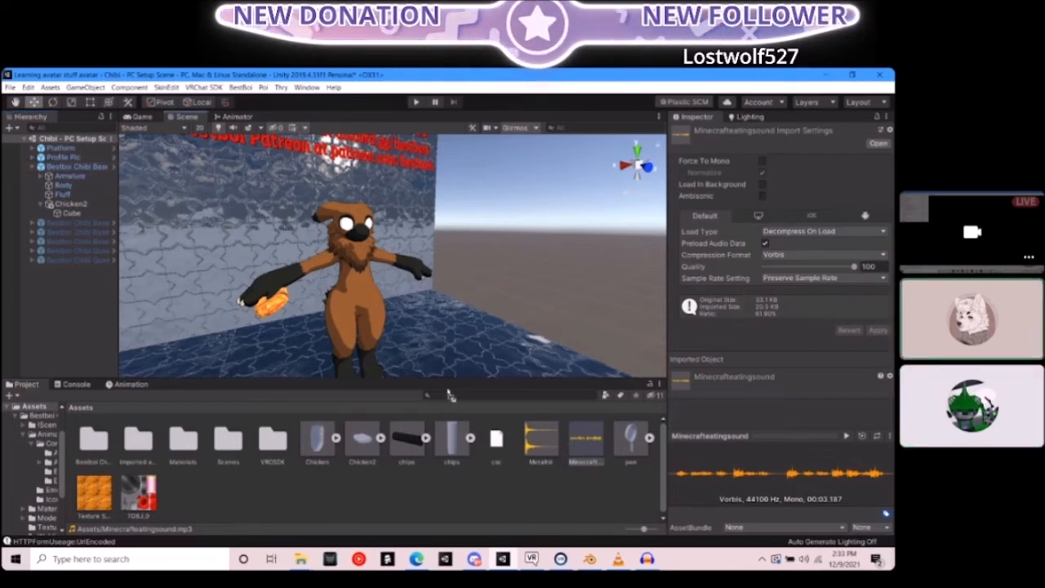
{"action": "left_click", "coordinate": [77, 214]}
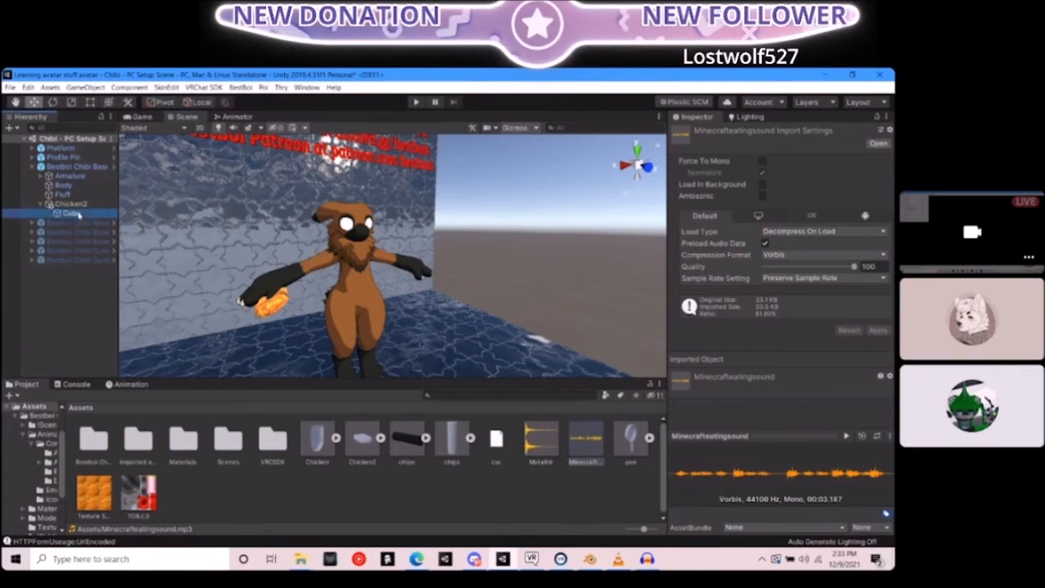
{"action": "scroll", "coordinate": [722, 338], "scroll_direction": "down", "scroll_amount": 15}
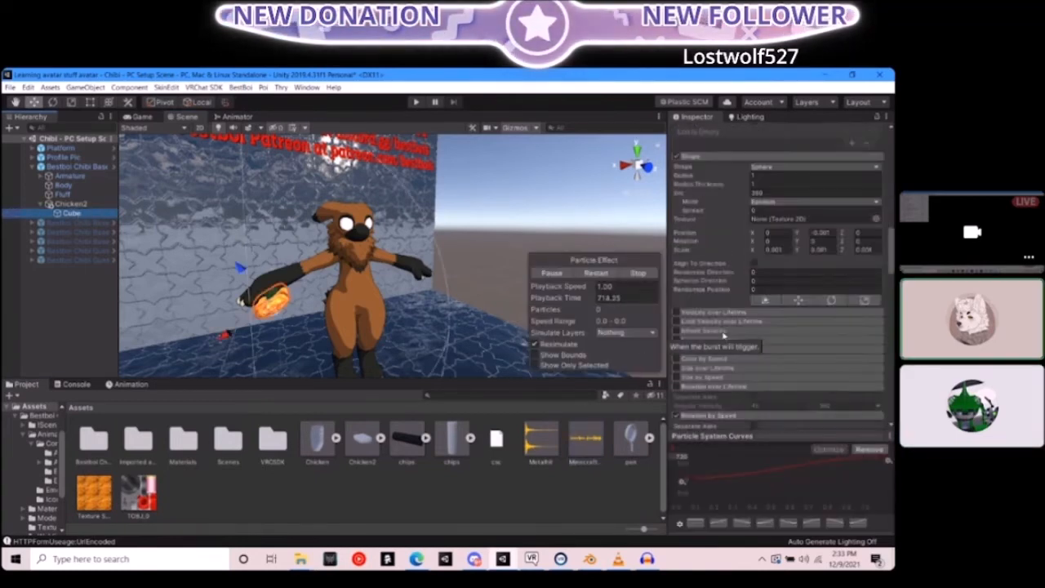
{"action": "scroll", "coordinate": [721, 338], "scroll_direction": "up", "scroll_amount": 5}
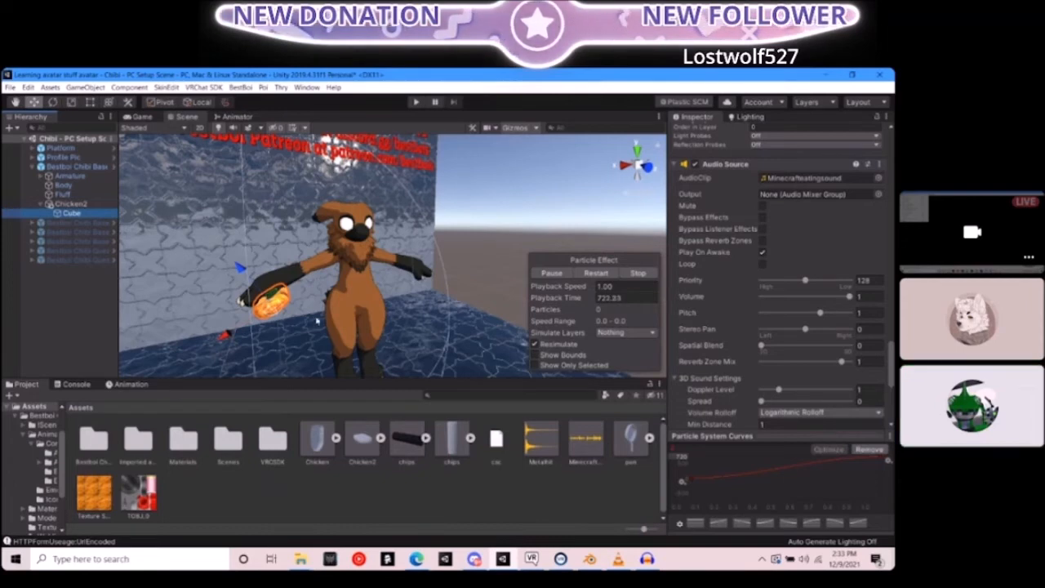
Make the Audio Source spatial with Spatial Blend 1, Max Distance 5 and Linear Rolloff
{"action": "scroll", "coordinate": [720, 380], "scroll_direction": "down", "scroll_amount": 3}
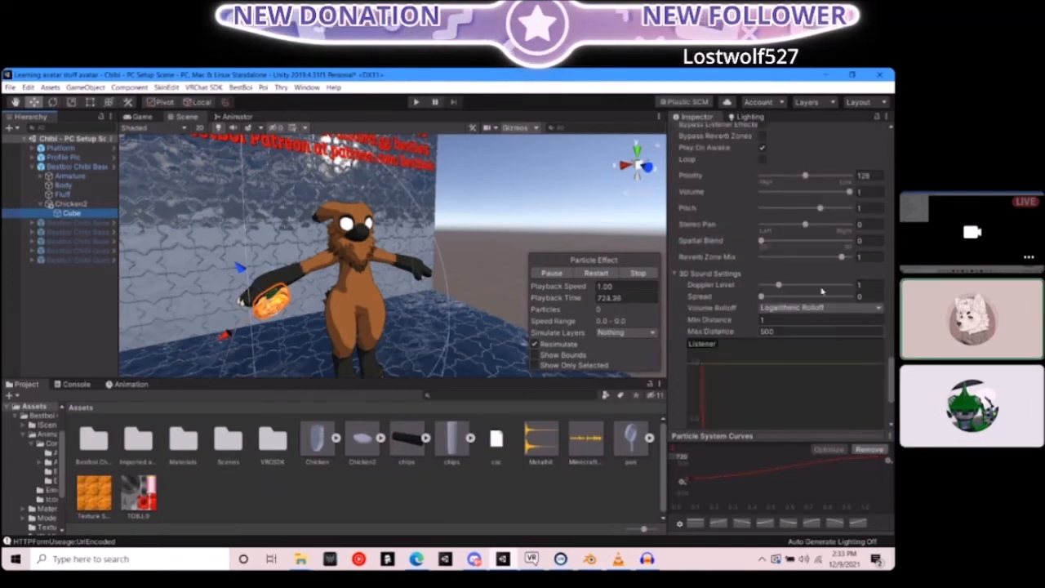
{"action": "left_click_drag", "start_coordinate": [763, 240], "coordinate": [876, 243]}
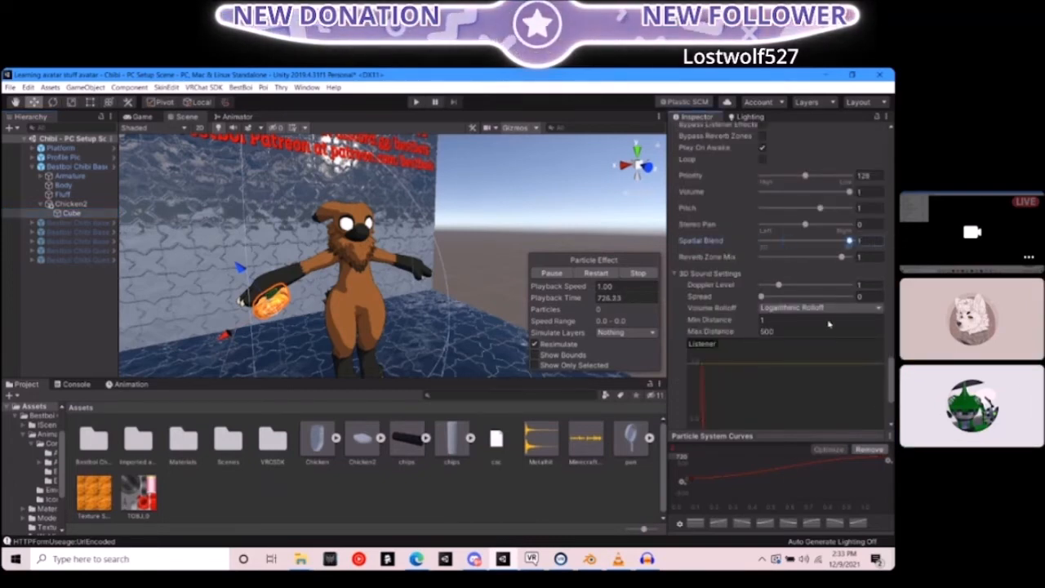
{"action": "left_click", "coordinate": [781, 331]}
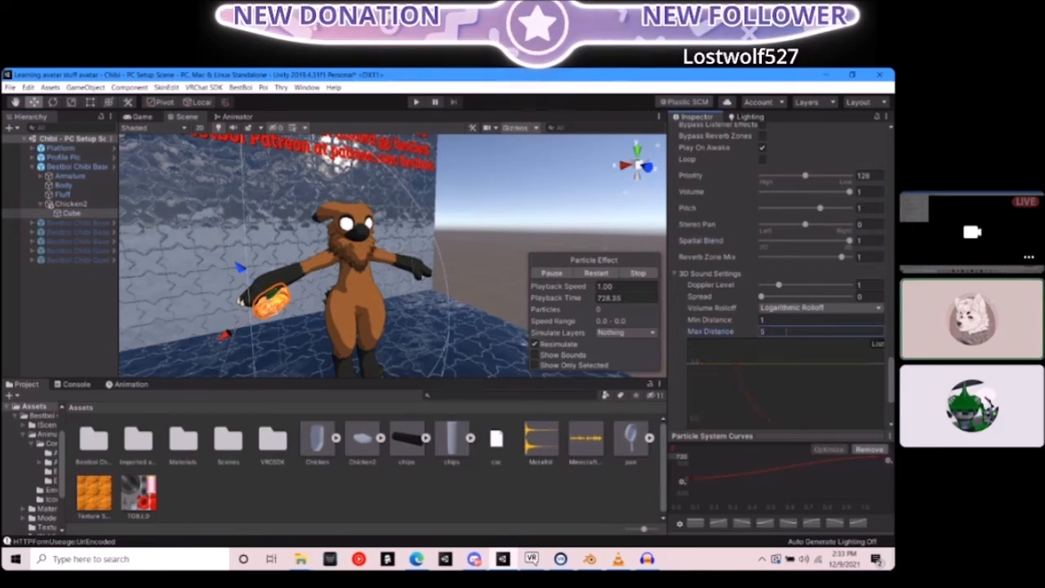
{"action": "left_click", "coordinate": [817, 308]}
{"action": "left_click", "coordinate": [788, 327]}
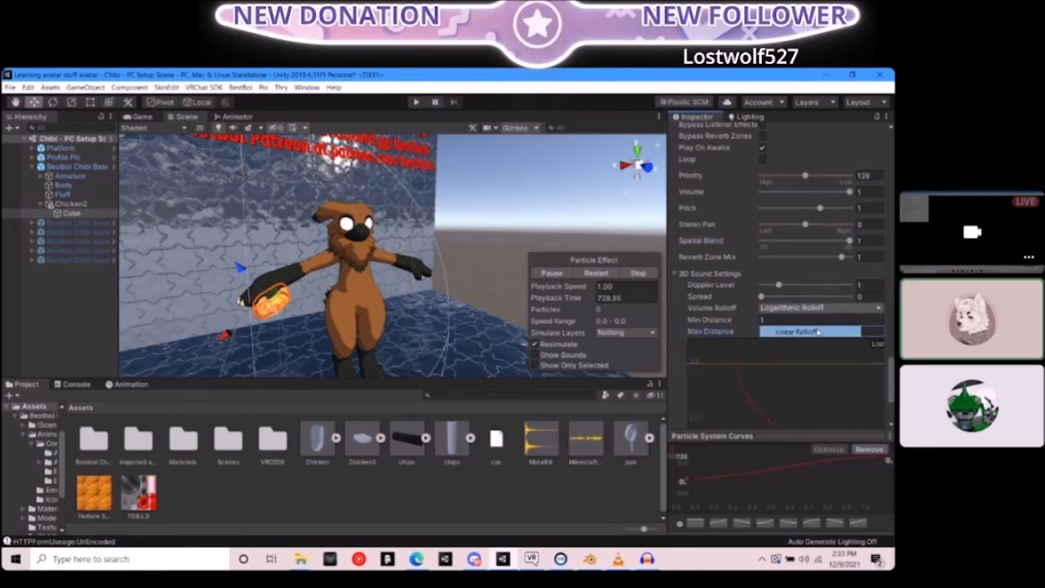
{"action": "type", "text": "5"}
{"action": "key", "text": "Return"}
{"action": "scroll", "coordinate": [685, 334], "scroll_direction": "down", "scroll_amount": 3}
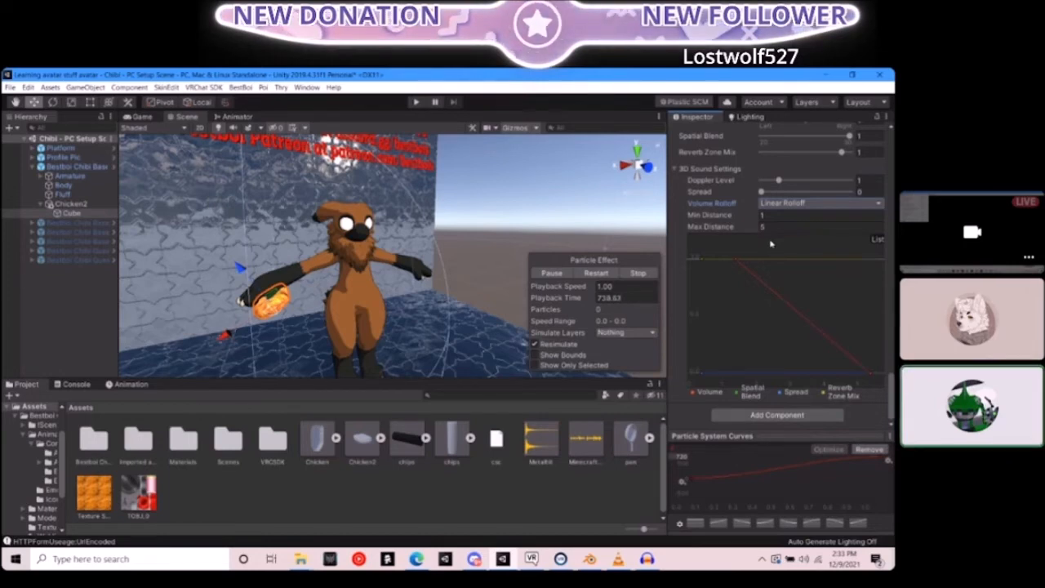
Turn on Loop for the Cube's Audio Source and return to its particle system settings
{"action": "scroll", "coordinate": [719, 313], "scroll_direction": "up", "scroll_amount": 5}
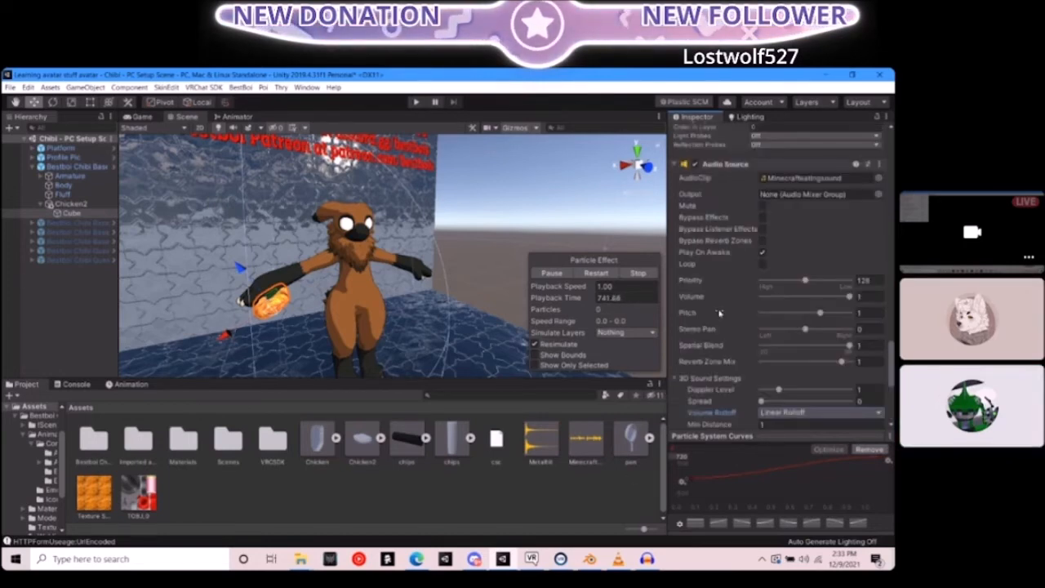
{"action": "left_click", "coordinate": [763, 263]}
{"action": "scroll", "coordinate": [704, 315], "scroll_direction": "up", "scroll_amount": 3}
{"action": "scroll", "coordinate": [731, 309], "scroll_direction": "up", "scroll_amount": 6}
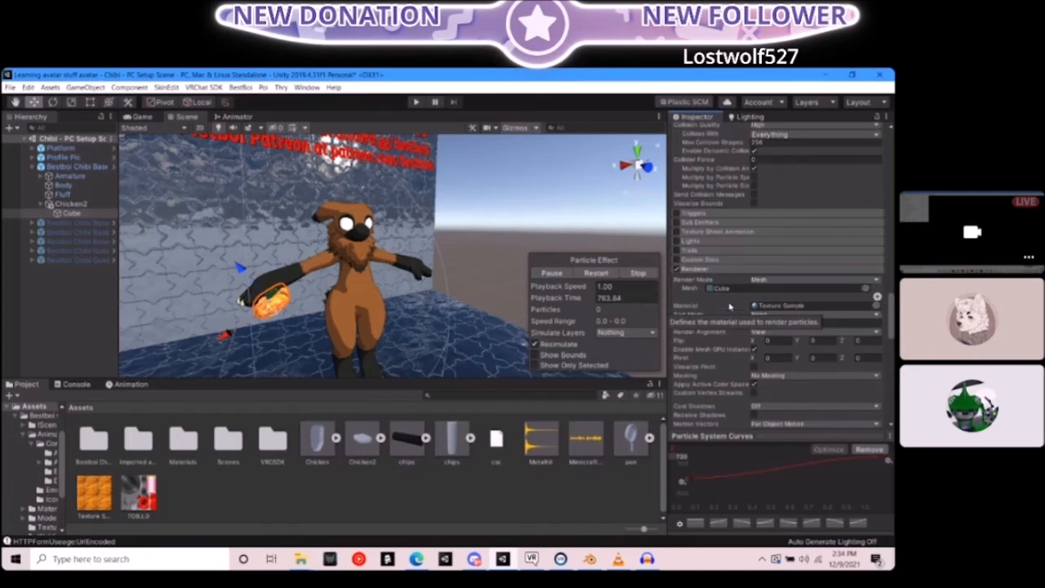
Open the Anims folder inside Bestboi Chibi Edition's Animations - Chibi Controllers folder
{"action": "scroll", "coordinate": [728, 302], "scroll_direction": "up", "scroll_amount": 6}
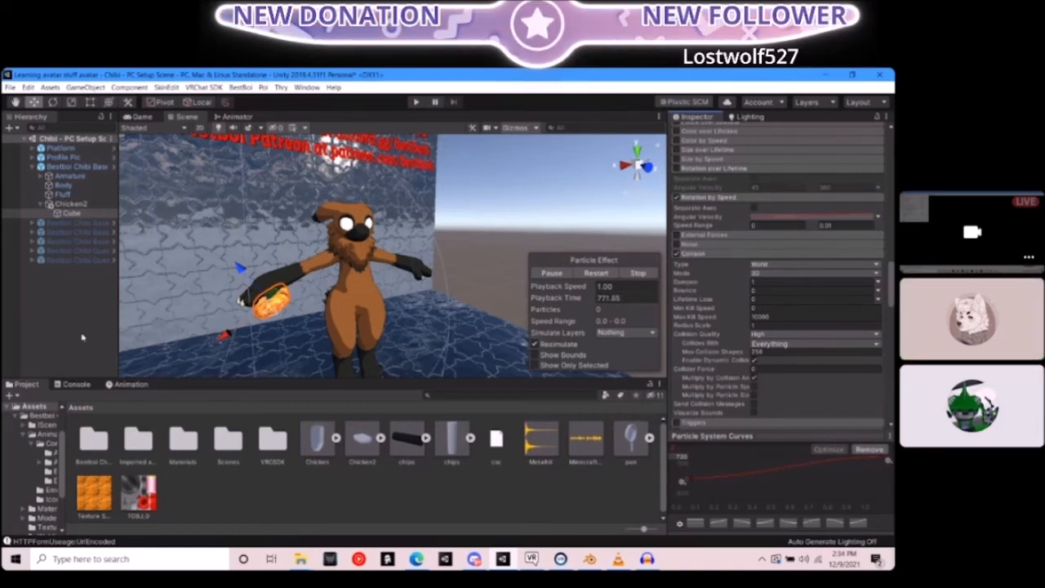
{"action": "scroll", "coordinate": [38, 466], "scroll_direction": "up", "scroll_amount": 2}
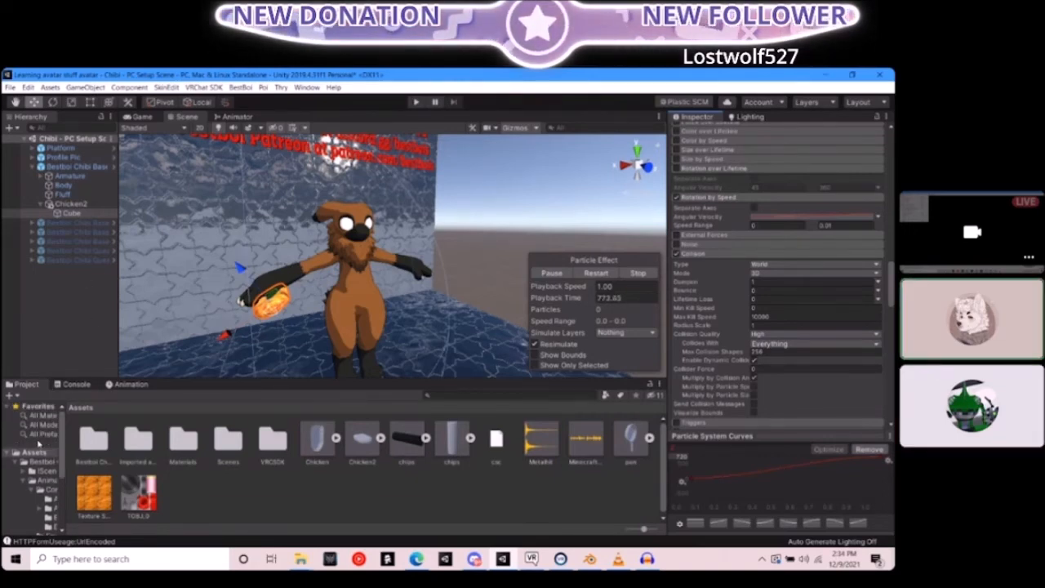
{"action": "scroll", "coordinate": [43, 472], "scroll_direction": "down", "scroll_amount": 5}
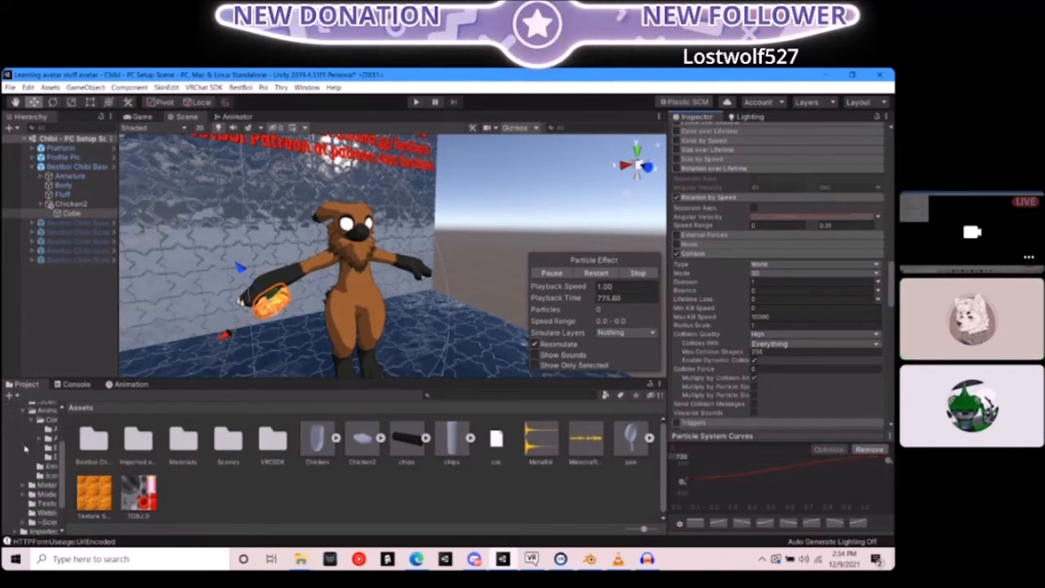
{"action": "scroll", "coordinate": [42, 473], "scroll_direction": "up", "scroll_amount": 3}
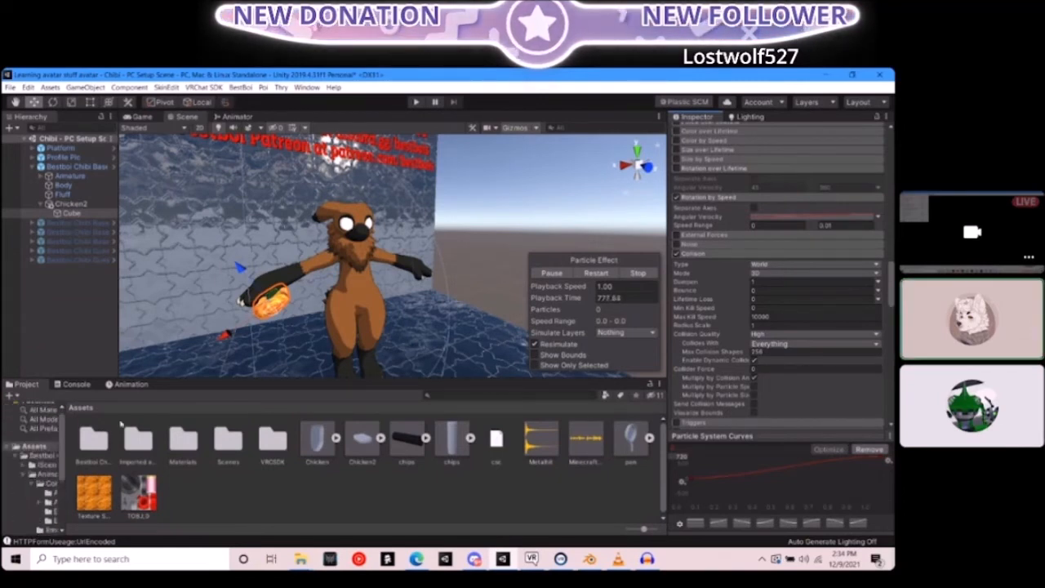
{"action": "double_click", "coordinate": [104, 443]}
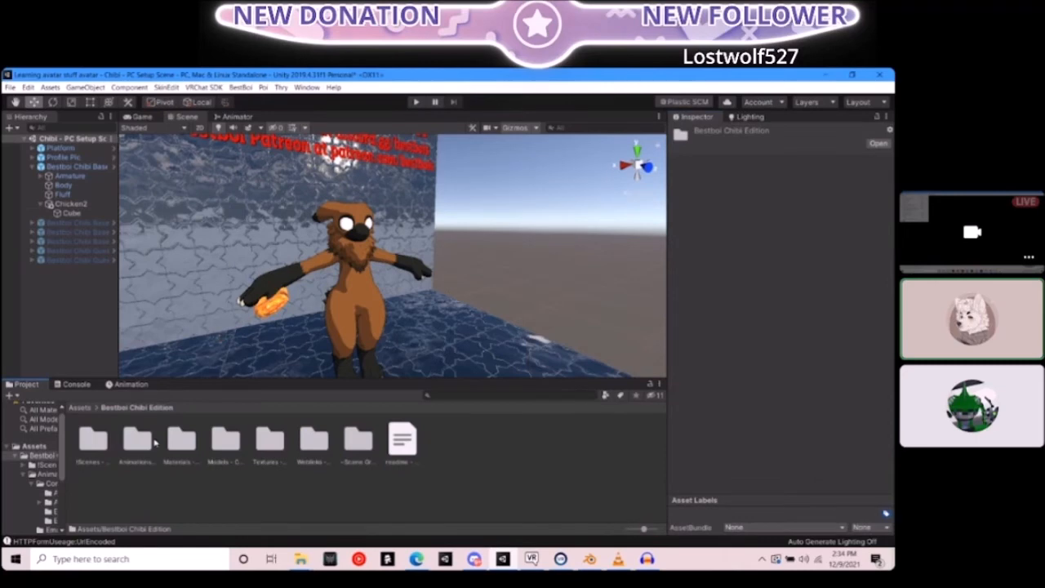
{"action": "double_click", "coordinate": [154, 442]}
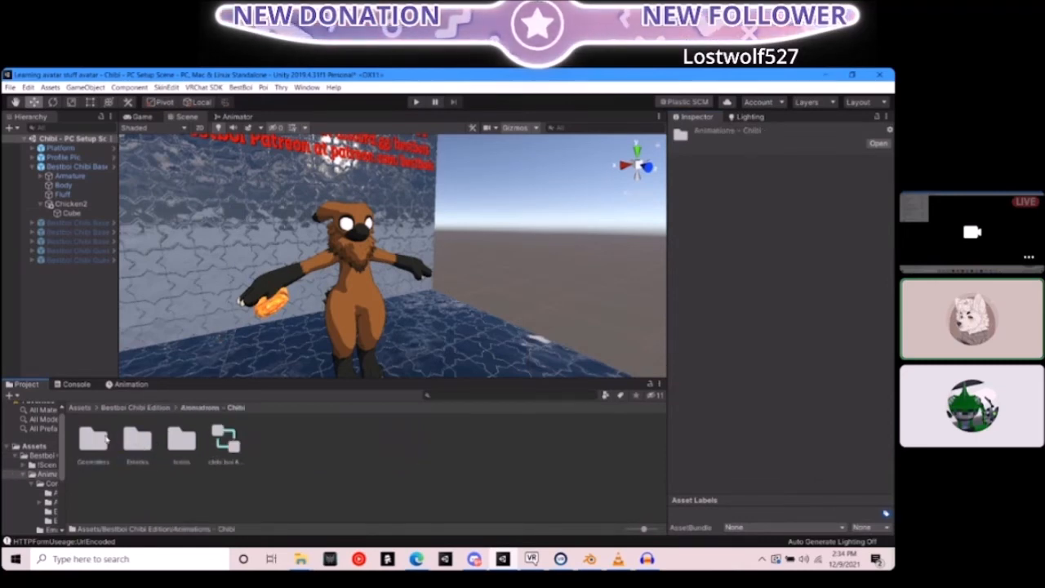
{"action": "double_click", "coordinate": [94, 441]}
{"action": "double_click", "coordinate": [138, 440]}
Create an animation clip named Nuggeteat in the Anims folder and add it to the Bestboi Chibi Base animator controller
{"action": "right_click", "coordinate": [454, 499]}
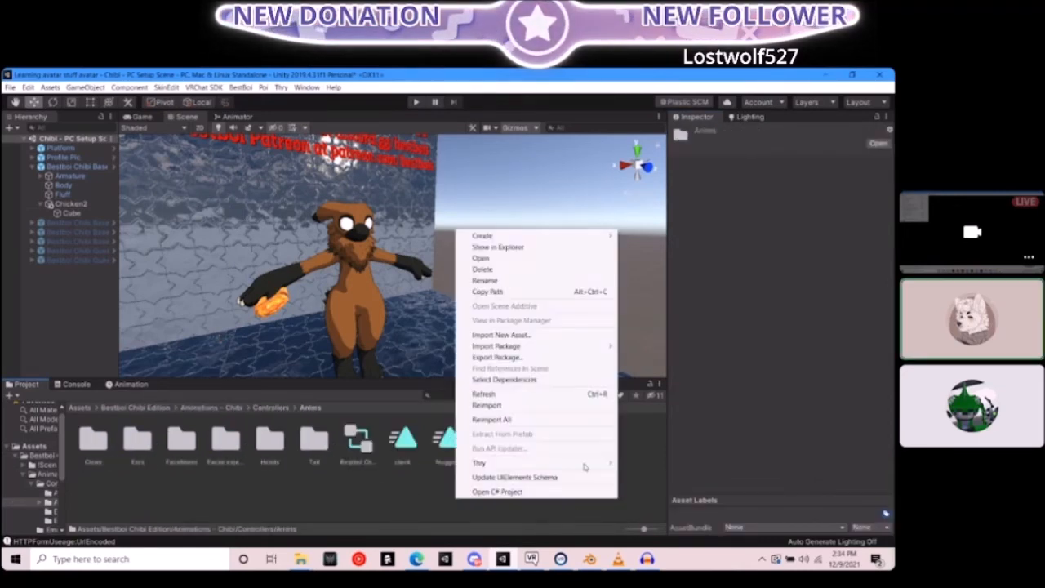
{"action": "mouse_move", "coordinate": [489, 235]}
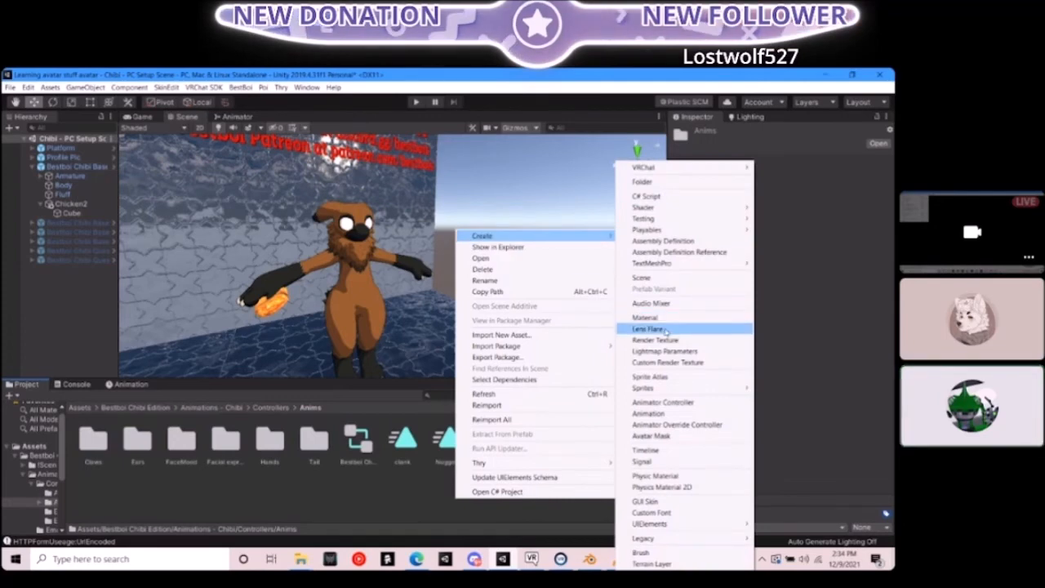
{"action": "left_click", "coordinate": [666, 415]}
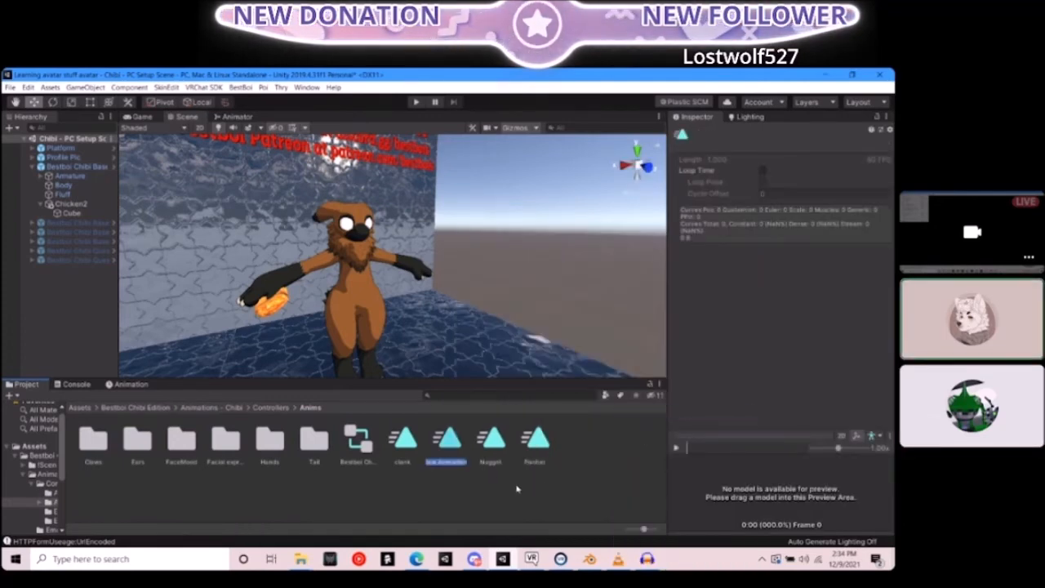
{"action": "type", "text": "Nugget"}
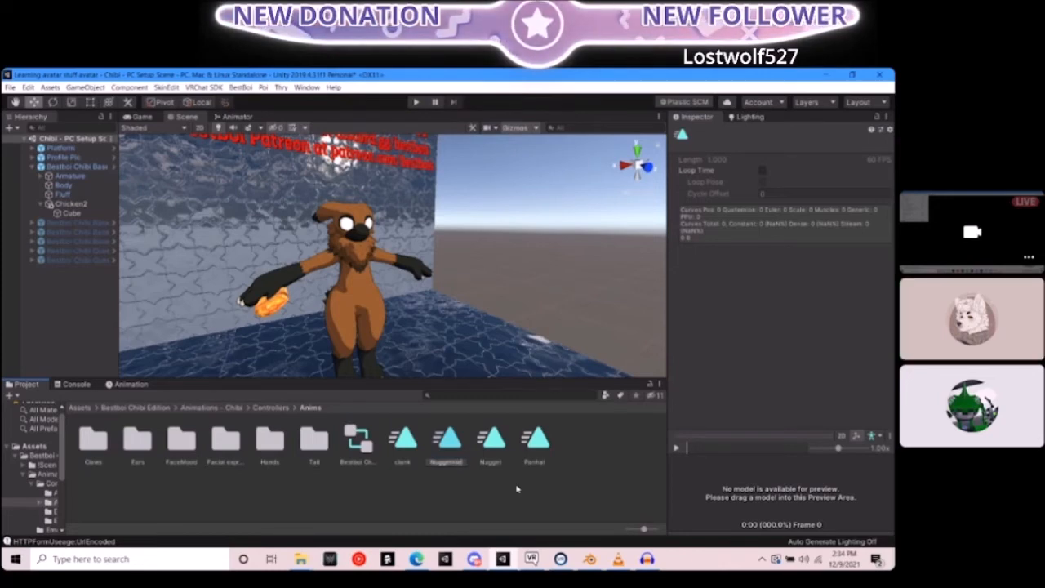
{"action": "type", "text": "eat"}
{"action": "key", "text": "Return"}
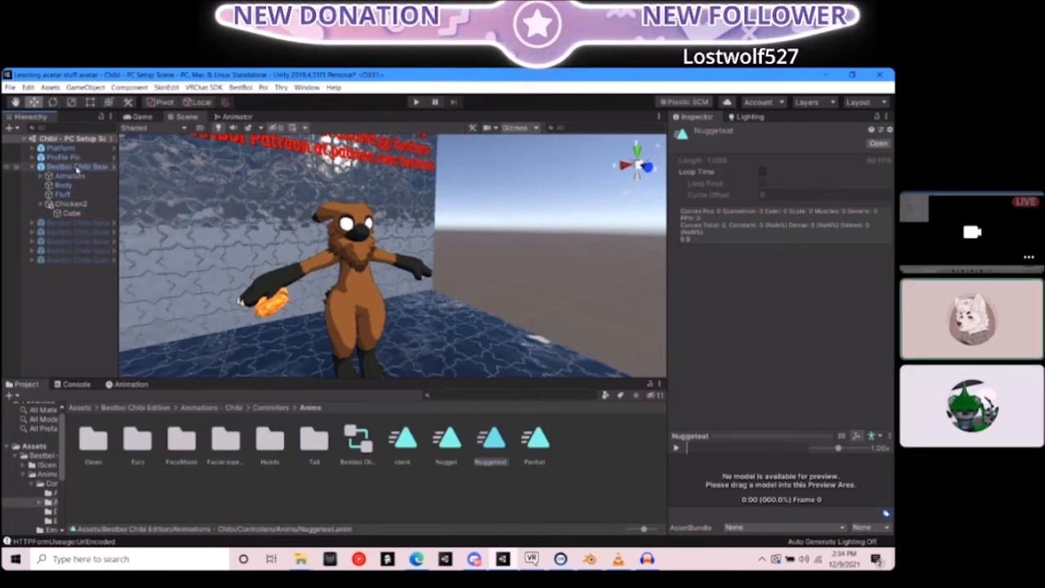
{"action": "left_click", "coordinate": [224, 117]}
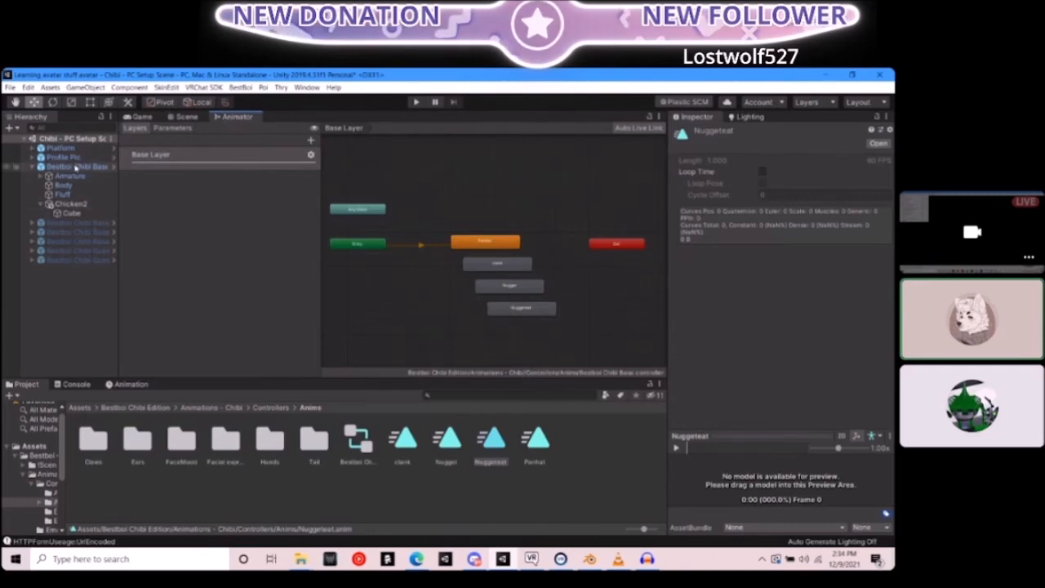
Open the FX controller assigned in the Playable Layers of Bestboi Chibi Base's avatar descriptor
{"action": "left_click", "coordinate": [78, 165]}
{"action": "left_click", "coordinate": [147, 116]}
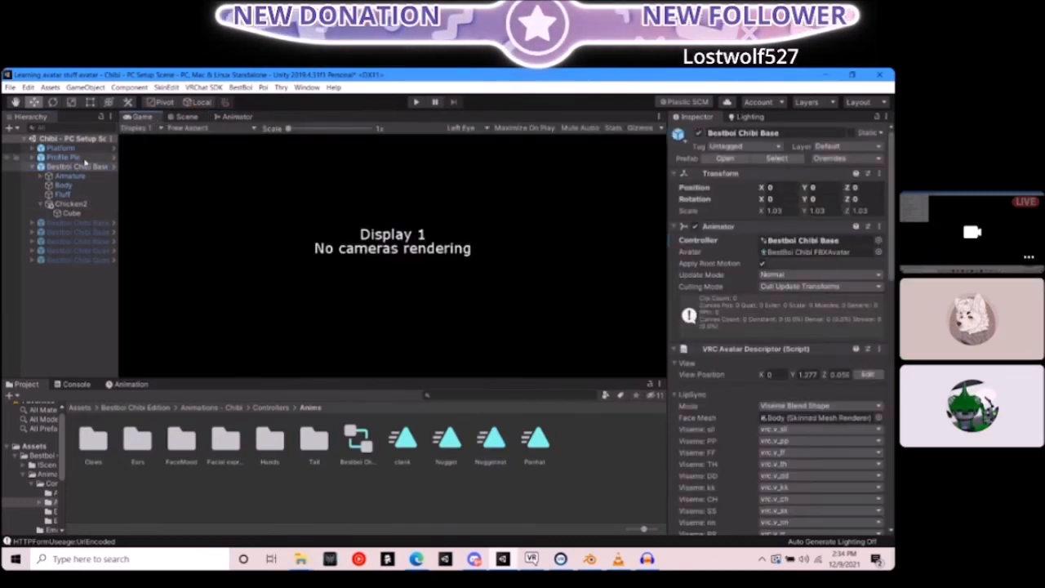
{"action": "left_click", "coordinate": [184, 117]}
{"action": "scroll", "coordinate": [725, 399], "scroll_direction": "down", "scroll_amount": 10}
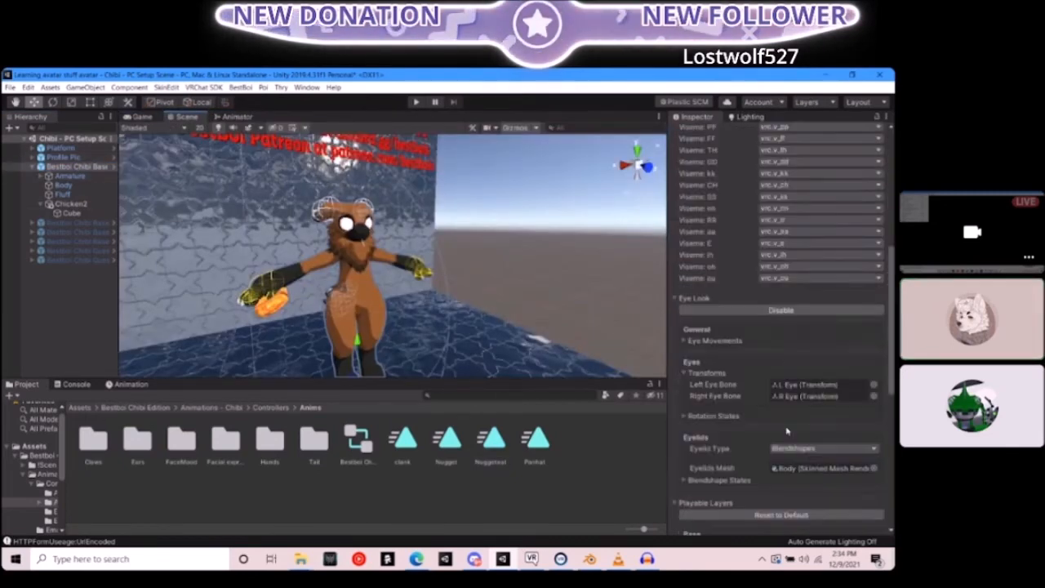
{"action": "scroll", "coordinate": [725, 399], "scroll_direction": "down", "scroll_amount": 3}
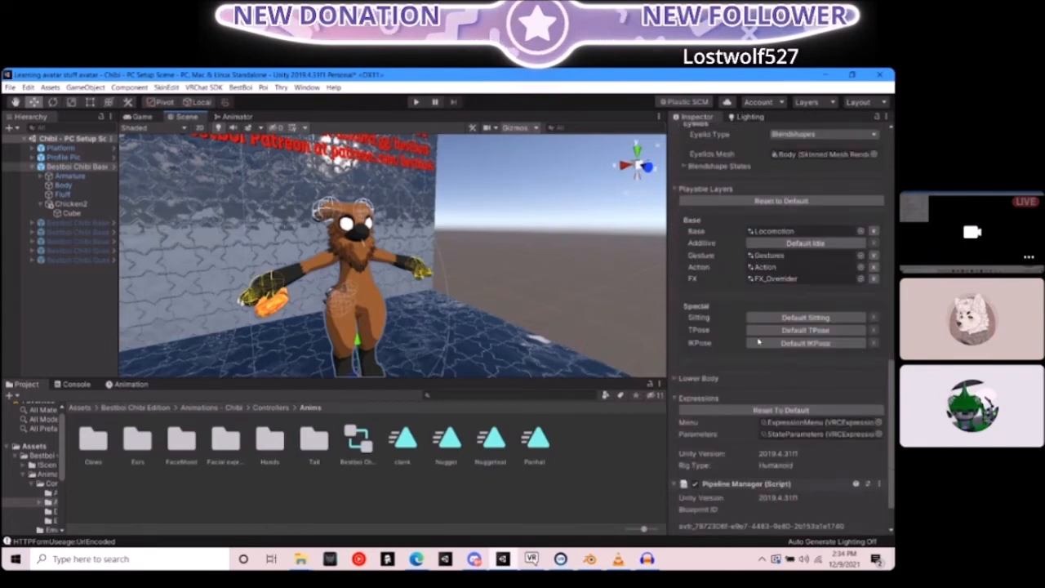
{"action": "double_click", "coordinate": [781, 279]}
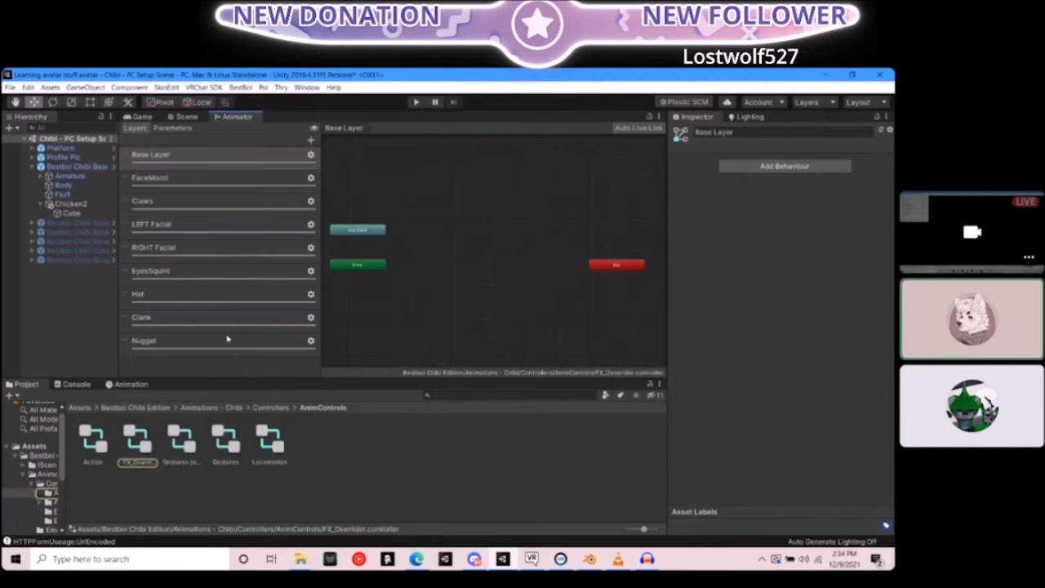
Add a layer named Nugget Eat to the FX controller and select it
{"action": "left_click", "coordinate": [310, 140]}
{"action": "type", "text": "Nugget E"}
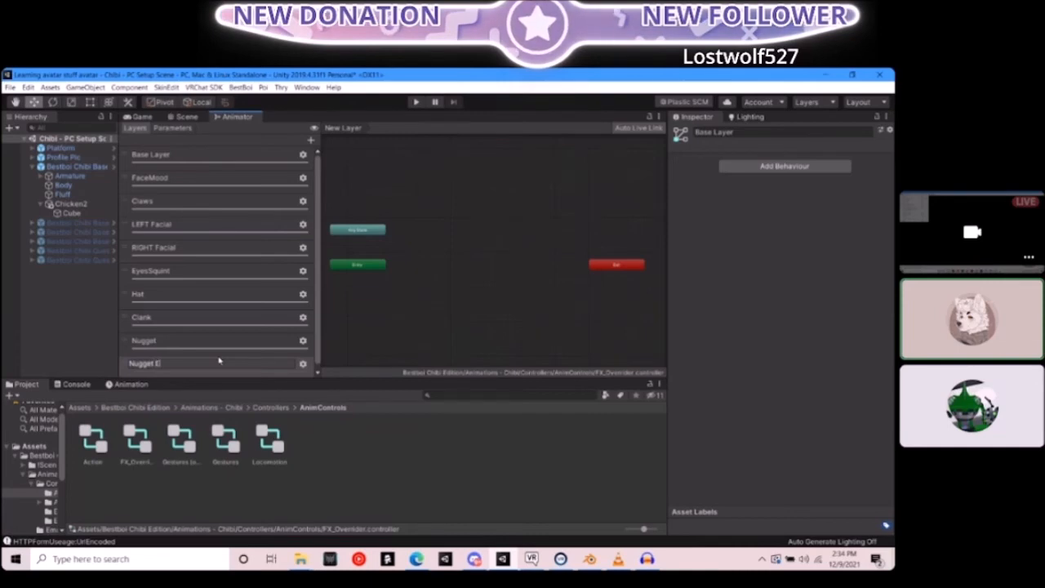
{"action": "type", "text": "at"}
{"action": "key", "text": "Return"}
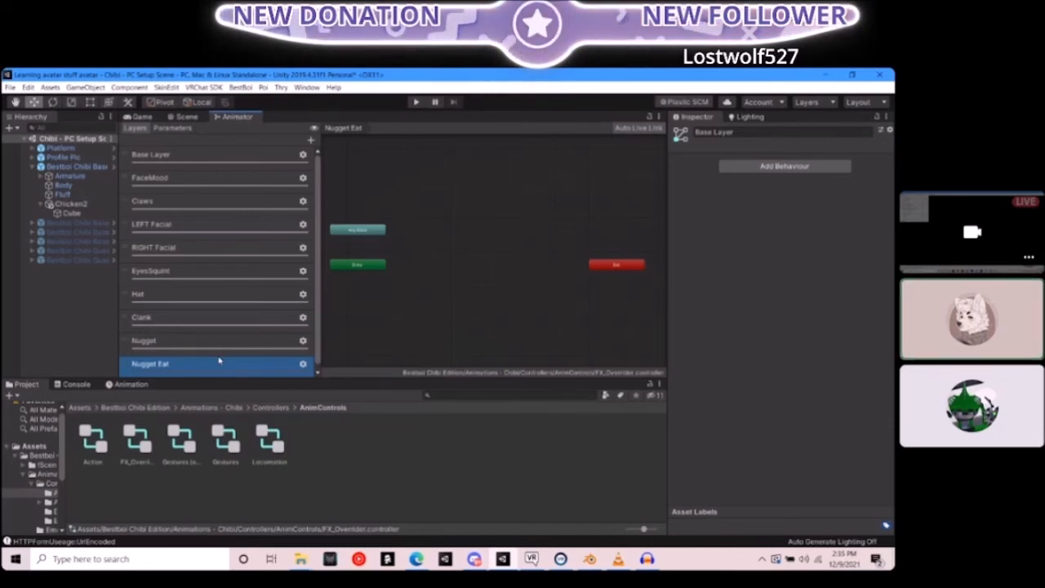
{"action": "left_click", "coordinate": [497, 230]}
{"action": "left_click", "coordinate": [253, 370]}
Create two empty states in the Nugget Eat layer, with the default state placed above the other
{"action": "scroll", "coordinate": [439, 331], "scroll_direction": "down", "scroll_amount": 3}
{"action": "scroll", "coordinate": [439, 330], "scroll_direction": "up", "scroll_amount": 3}
{"action": "right_click", "coordinate": [501, 270]}
{"action": "left_click", "coordinate": [460, 258]}
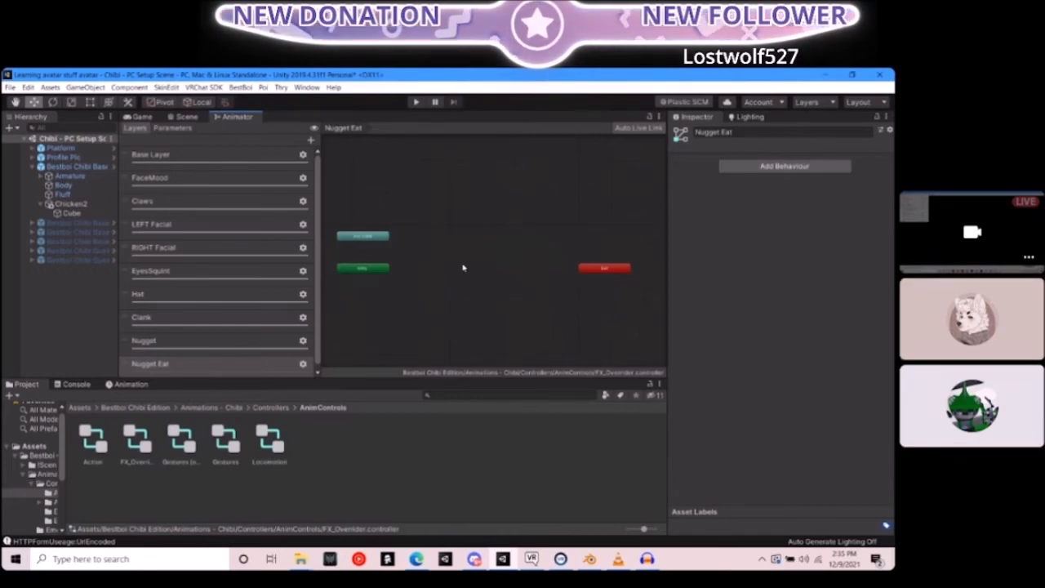
{"action": "right_click", "coordinate": [462, 268]}
{"action": "mouse_move", "coordinate": [514, 270]}
{"action": "left_click", "coordinate": [611, 271]}
{"action": "left_click_drag", "start_coordinate": [496, 268], "coordinate": [486, 235]}
{"action": "right_click", "coordinate": [481, 291]}
{"action": "mouse_move", "coordinate": [514, 298]}
{"action": "left_click", "coordinate": [622, 298]}
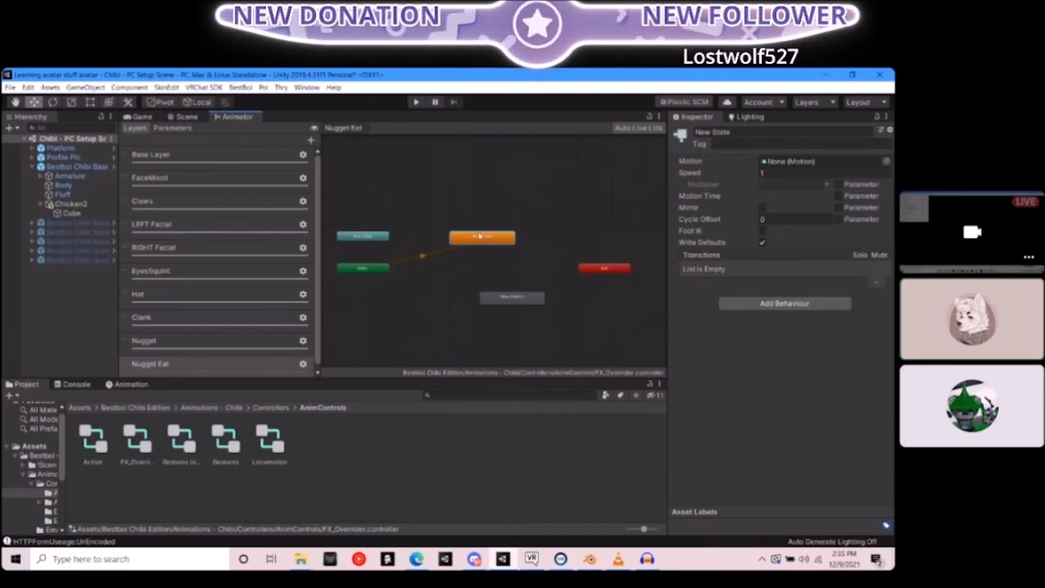
Rename the default state NuggetEatOff and the second state NuggetEatOn
{"action": "left_click", "coordinate": [734, 131]}
{"action": "type", "text": "NeggetOff"}
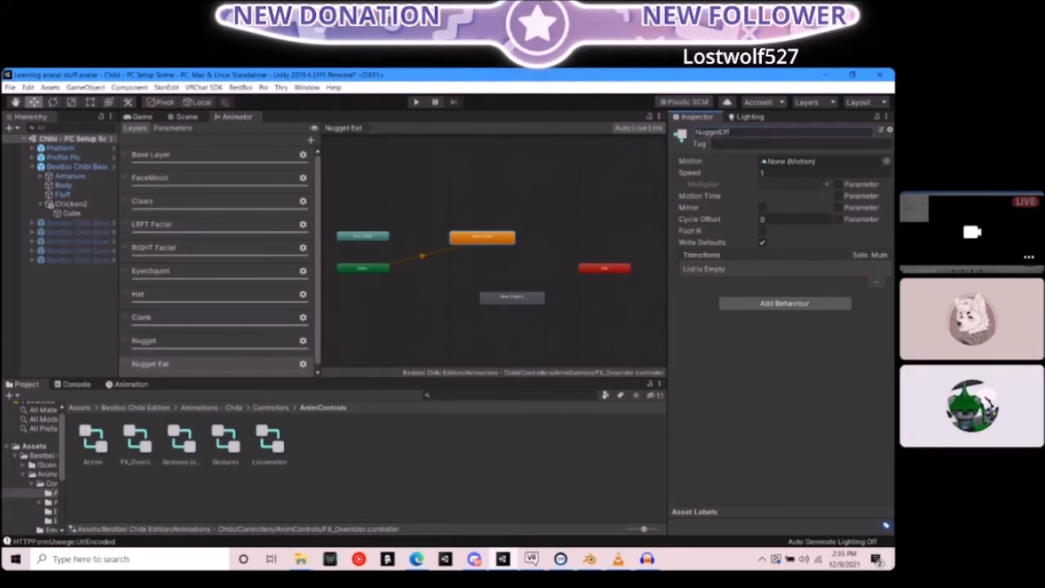
{"action": "type", "text": "Eat"}
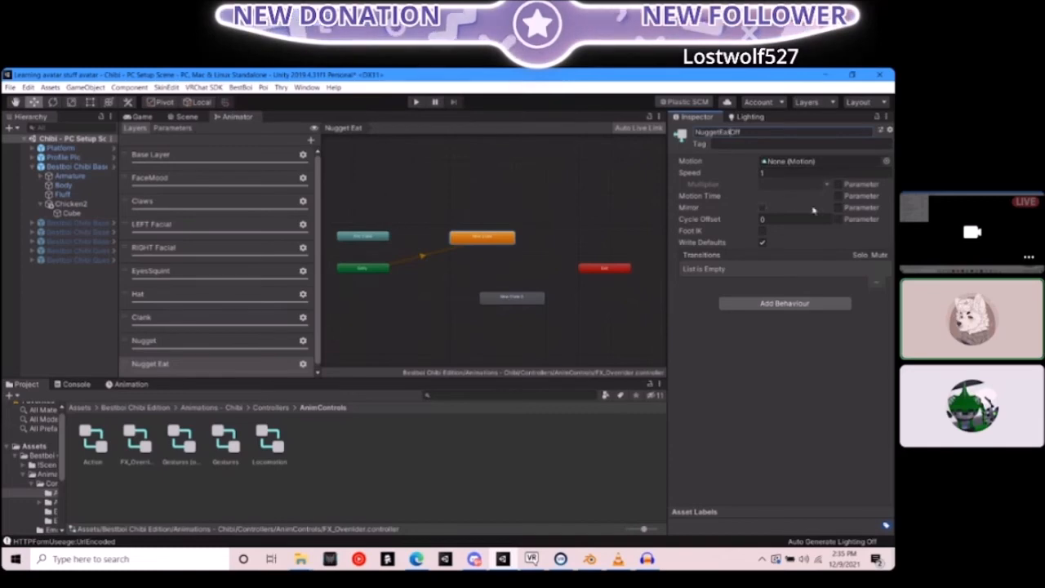
{"action": "left_click", "coordinate": [514, 299]}
{"action": "left_click", "coordinate": [767, 131]}
{"action": "type", "text": "NuggetEatOn"}
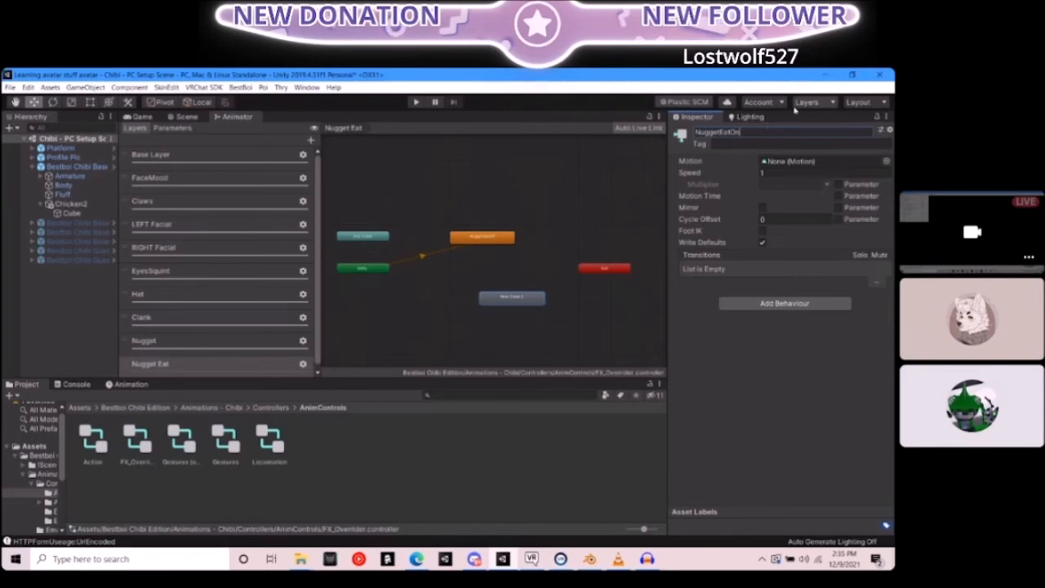
{"action": "left_click", "coordinate": [480, 267]}
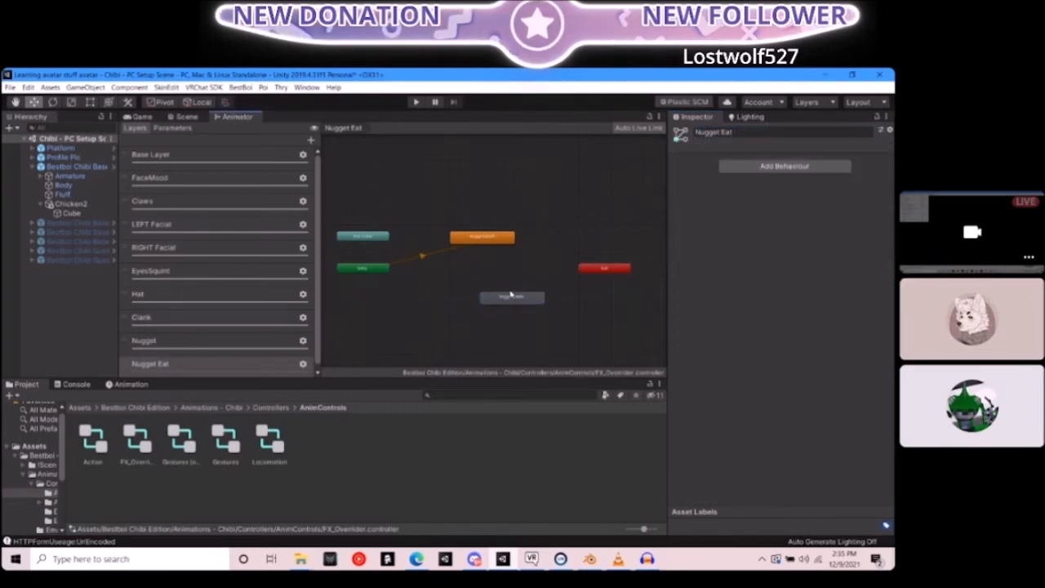
Place the NuggetEatOn state directly below NuggetEatOff and assign the Nuggeteat clip as its motion
{"action": "left_click_drag", "start_coordinate": [512, 296], "coordinate": [485, 271]}
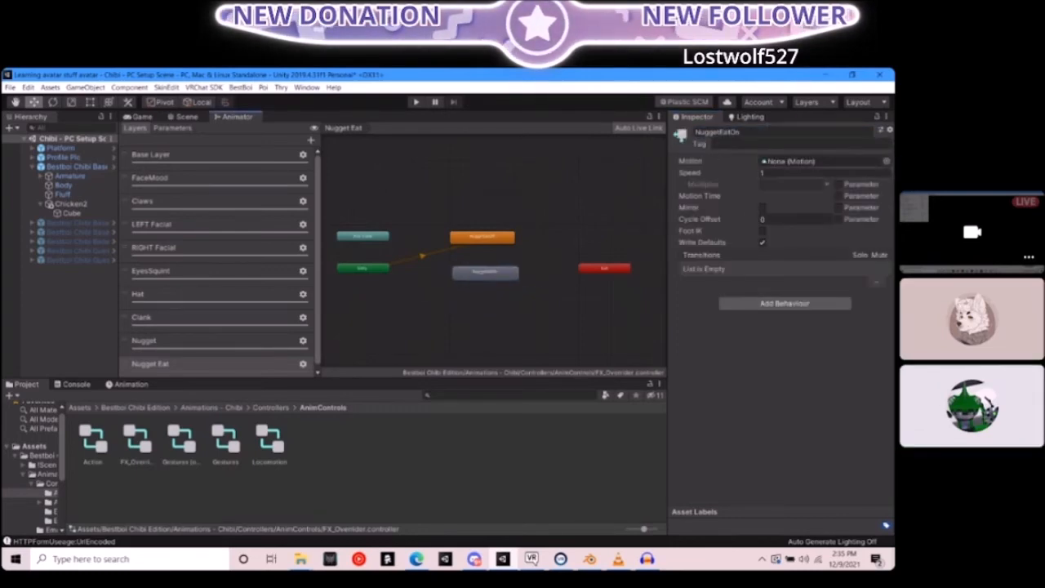
{"action": "left_click", "coordinate": [886, 161]}
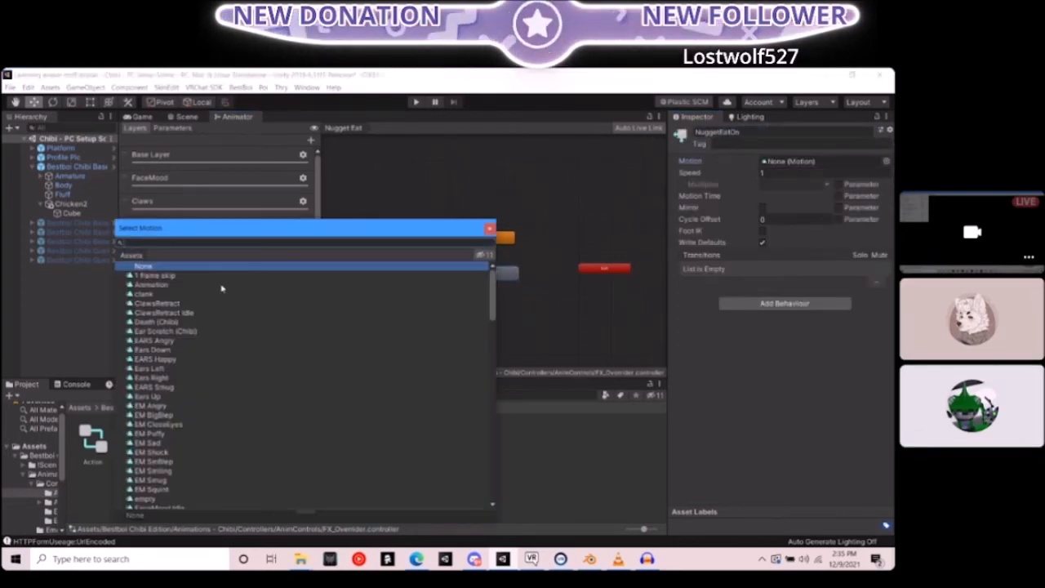
{"action": "type", "text": "nug"}
{"action": "double_click", "coordinate": [202, 285]}
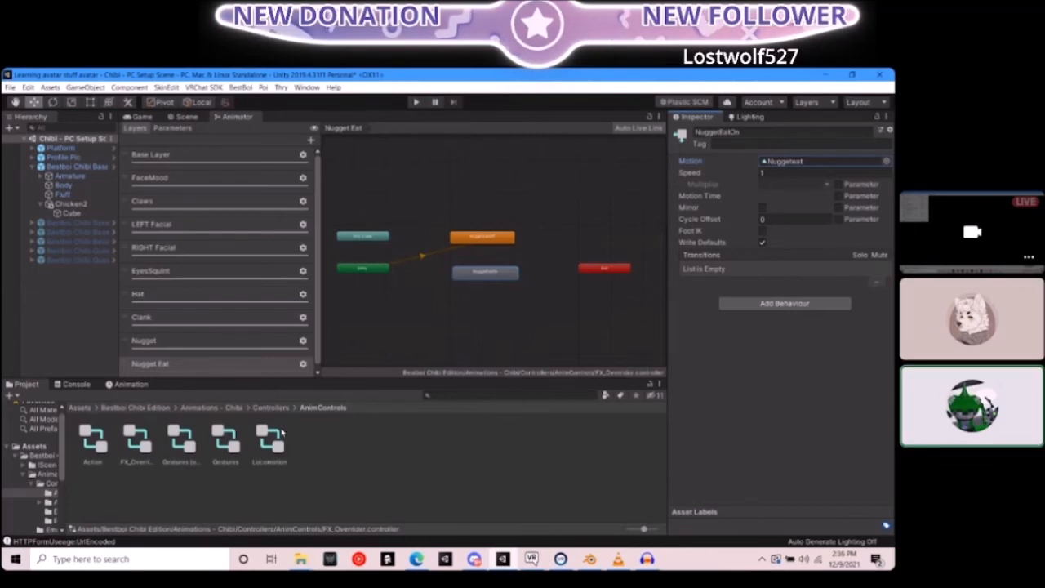
Open the Nuggeteat clip of Bestboi Chibi Base for animation editing
{"action": "left_click", "coordinate": [128, 384]}
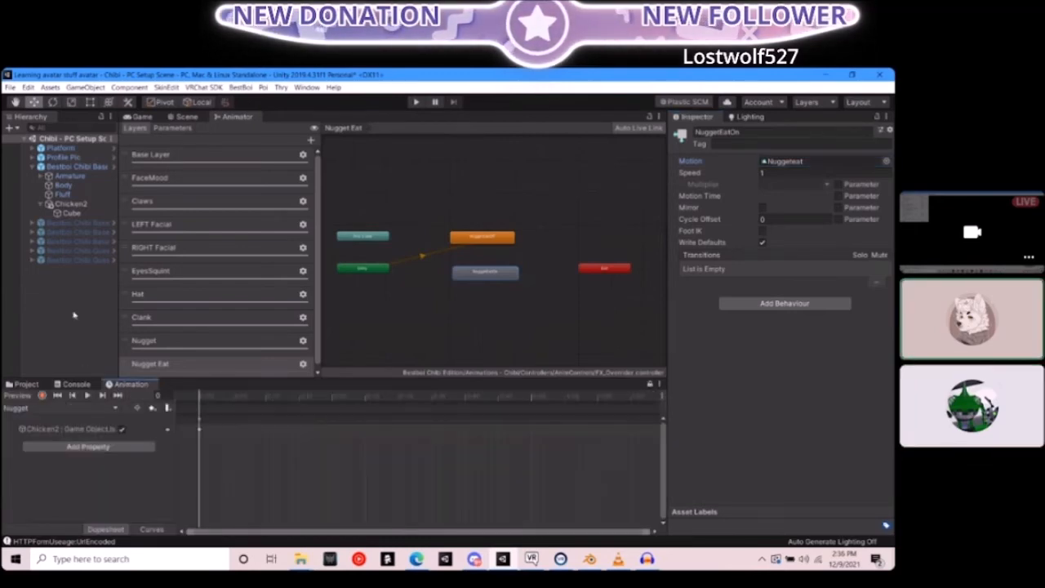
{"action": "left_click", "coordinate": [65, 166]}
{"action": "left_click", "coordinate": [39, 408]}
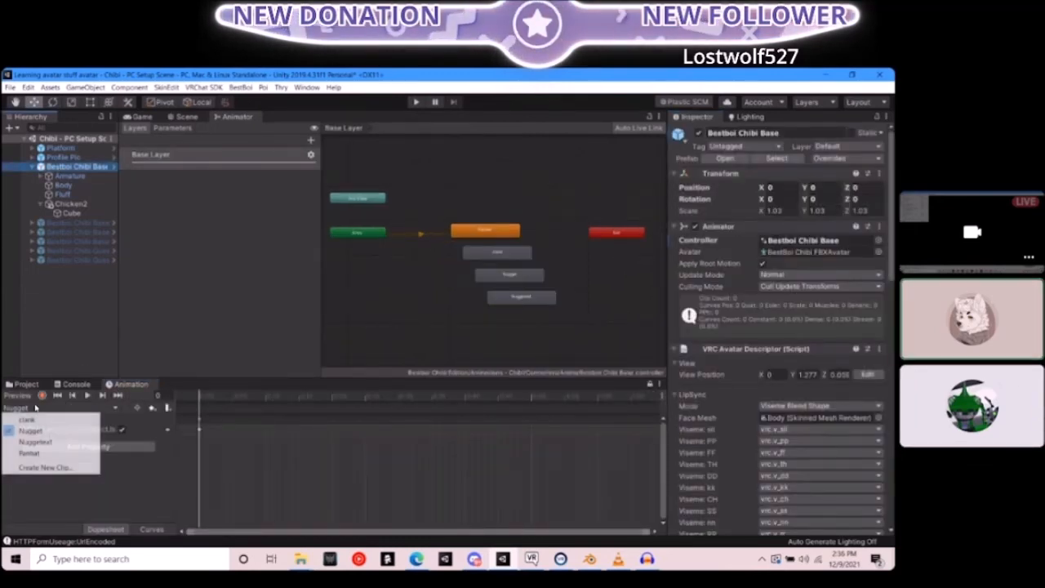
{"action": "left_click", "coordinate": [49, 442]}
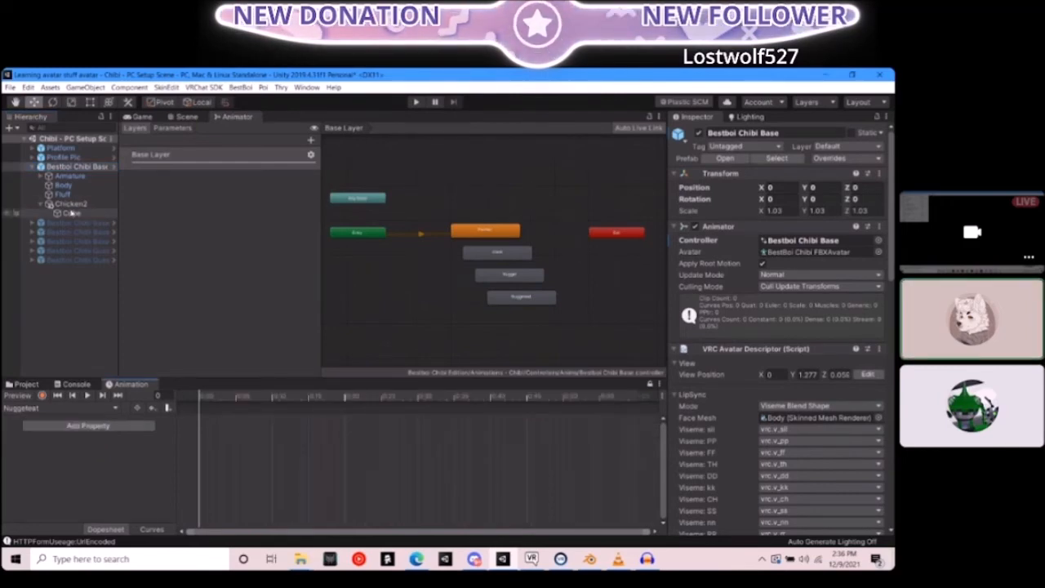
Record a keyframe at frame 0 of Nuggeteat that enables the Audio Source on Chicken2's Cube
{"action": "left_click", "coordinate": [71, 213]}
{"action": "scroll", "coordinate": [703, 412], "scroll_direction": "down", "scroll_amount": 10}
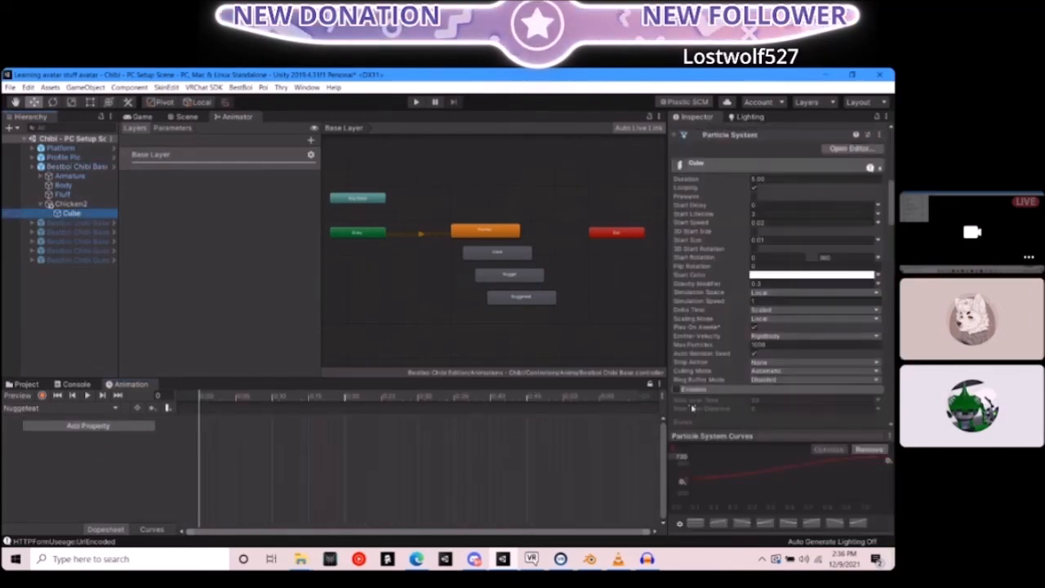
{"action": "scroll", "coordinate": [698, 398], "scroll_direction": "down", "scroll_amount": 10}
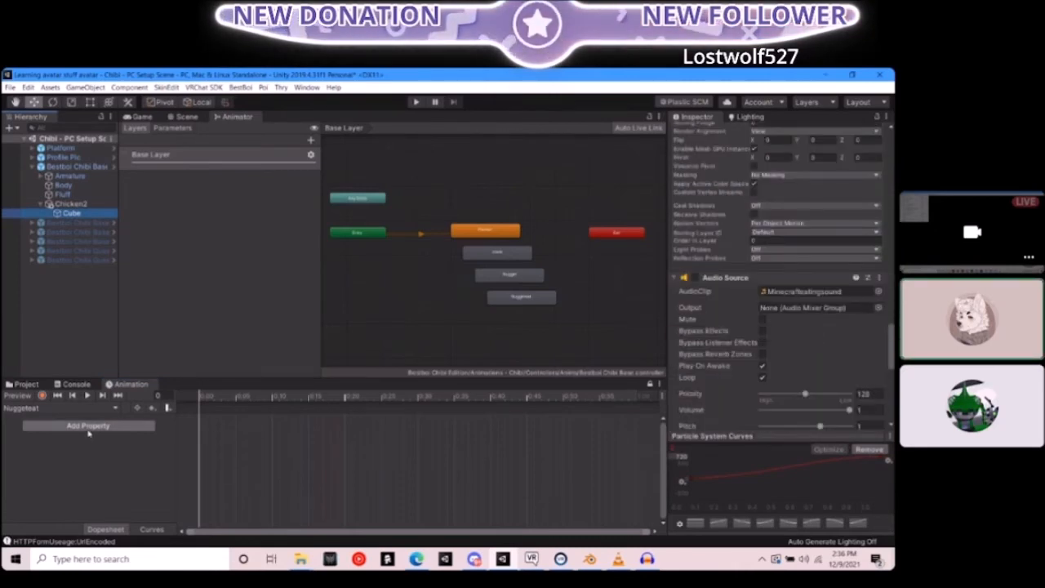
{"action": "left_click", "coordinate": [45, 395]}
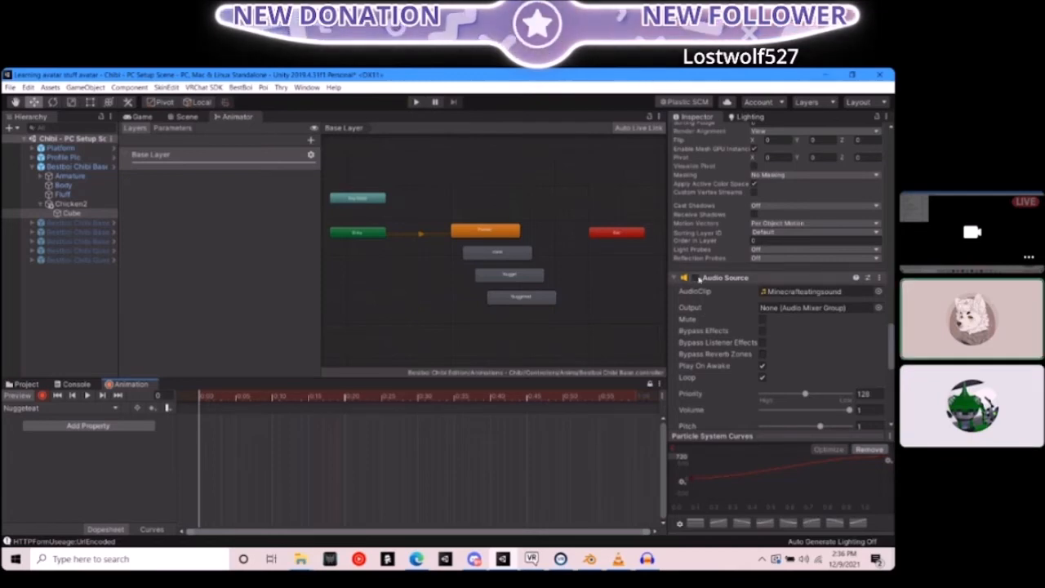
{"action": "left_click", "coordinate": [693, 278]}
{"action": "scroll", "coordinate": [702, 281], "scroll_direction": "down", "scroll_amount": 5}
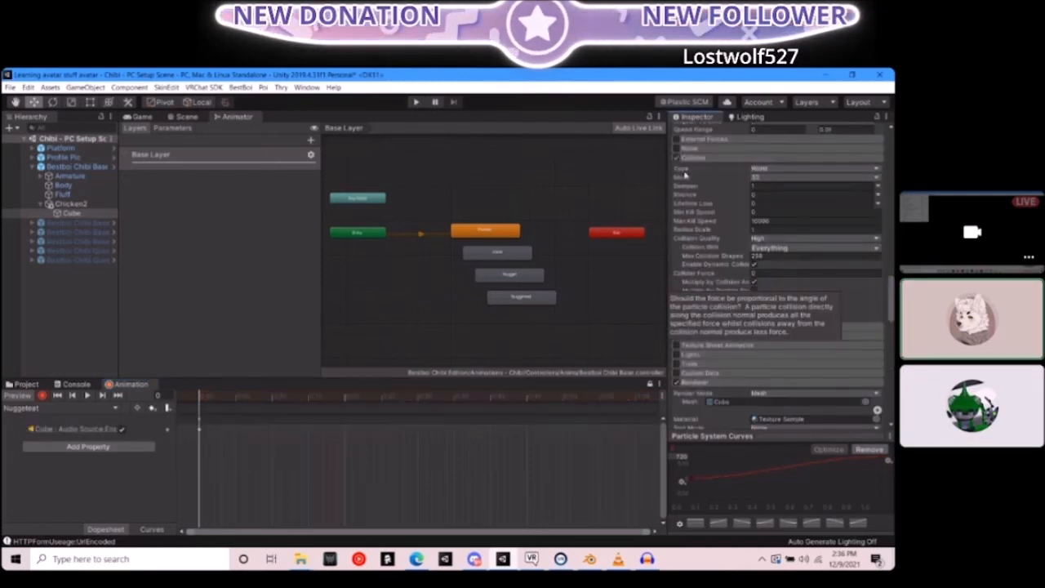
{"action": "scroll", "coordinate": [701, 310], "scroll_direction": "up", "scroll_amount": 4}
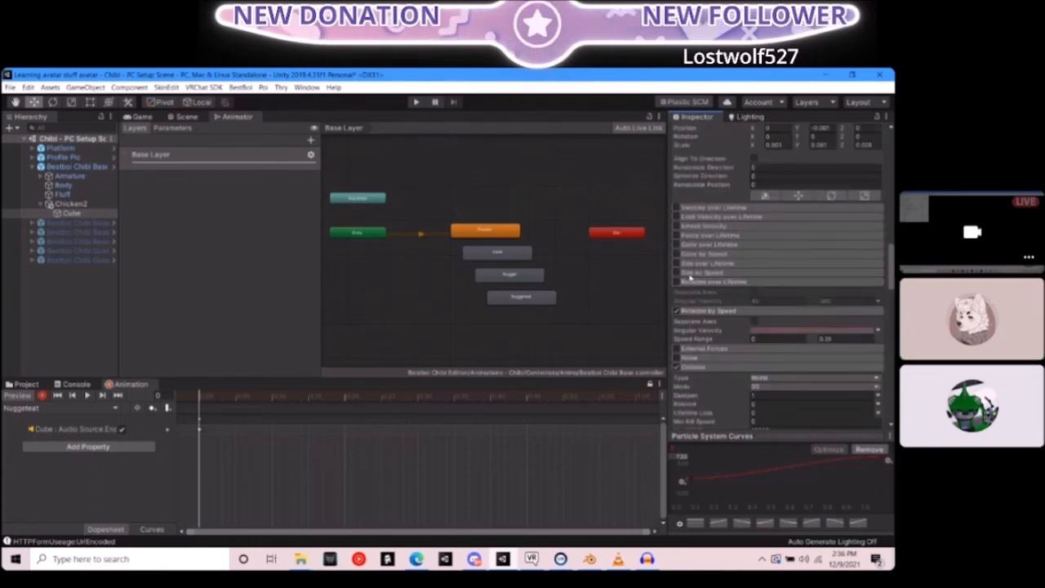
Record a keyframe at frame 0 of Nuggeteat that enables the Cube particle system's Emission, and exit animation preview
{"action": "scroll", "coordinate": [689, 321], "scroll_direction": "up", "scroll_amount": 5}
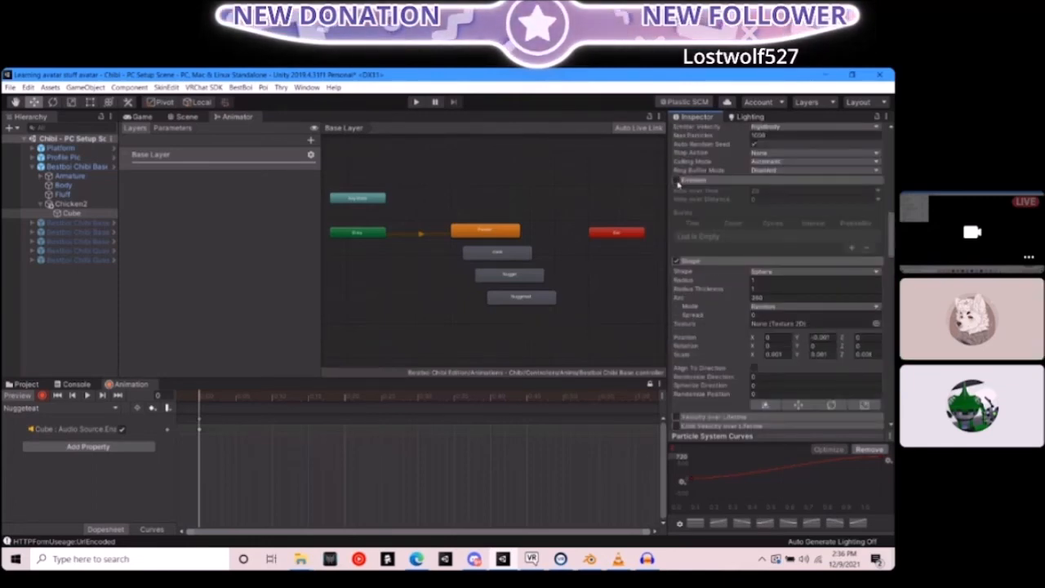
{"action": "left_click", "coordinate": [677, 179]}
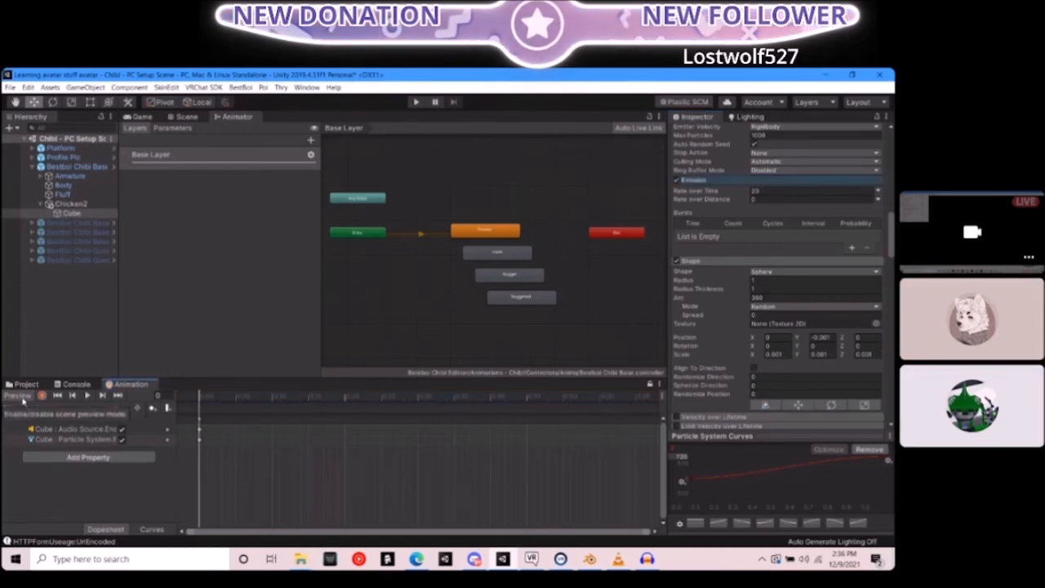
{"action": "left_click", "coordinate": [17, 395]}
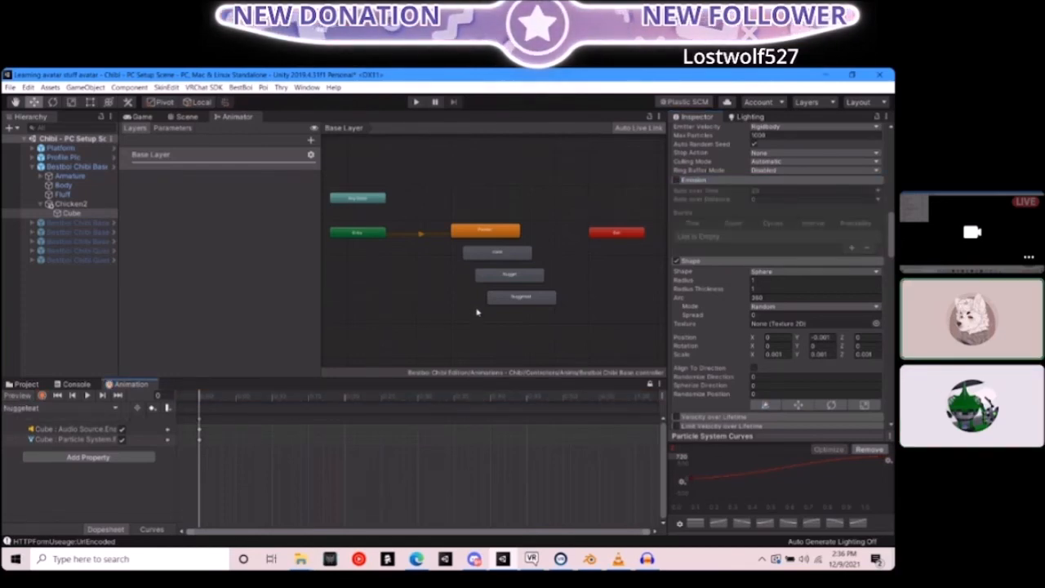
{"action": "scroll", "coordinate": [687, 365], "scroll_direction": "down", "scroll_amount": 8}
{"action": "scroll", "coordinate": [687, 365], "scroll_direction": "down", "scroll_amount": 15}
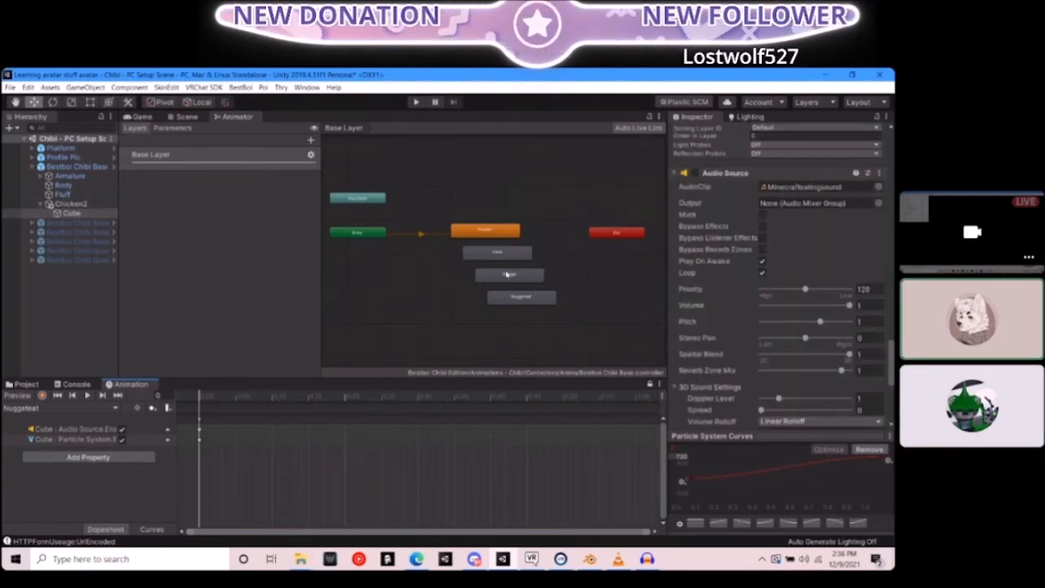
Open the FX_Override controller from the Bestboi Chibi Base avatar and display its Nugget Eat layer
{"action": "left_click", "coordinate": [71, 169]}
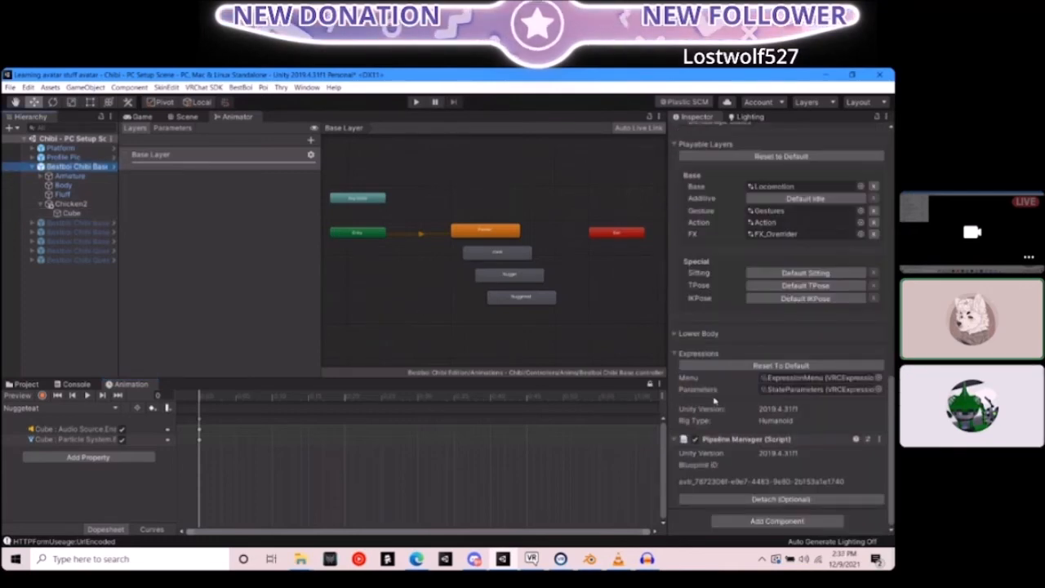
{"action": "double_click", "coordinate": [816, 232]}
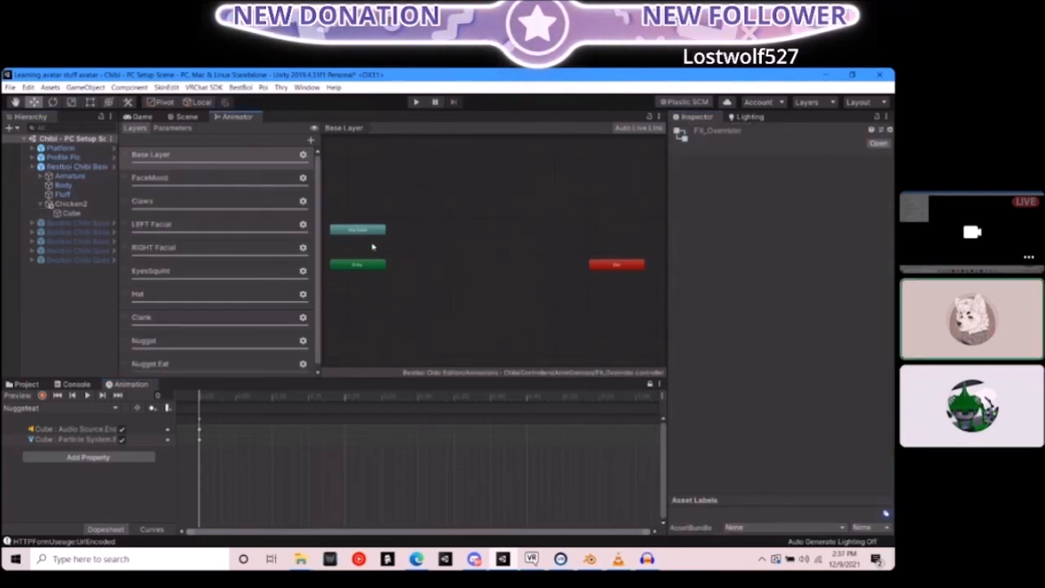
{"action": "left_click", "coordinate": [206, 365]}
Create transitions in both directions between the NuggetEatOn and NuggetEatOff states
{"action": "left_click", "coordinate": [488, 267]}
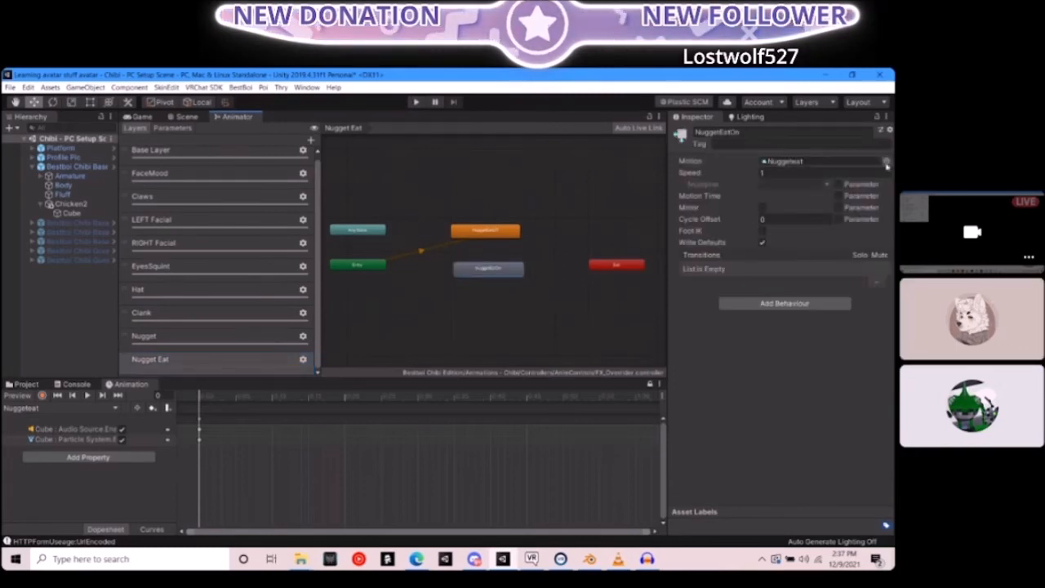
{"action": "right_click", "coordinate": [489, 271]}
{"action": "left_click", "coordinate": [530, 279]}
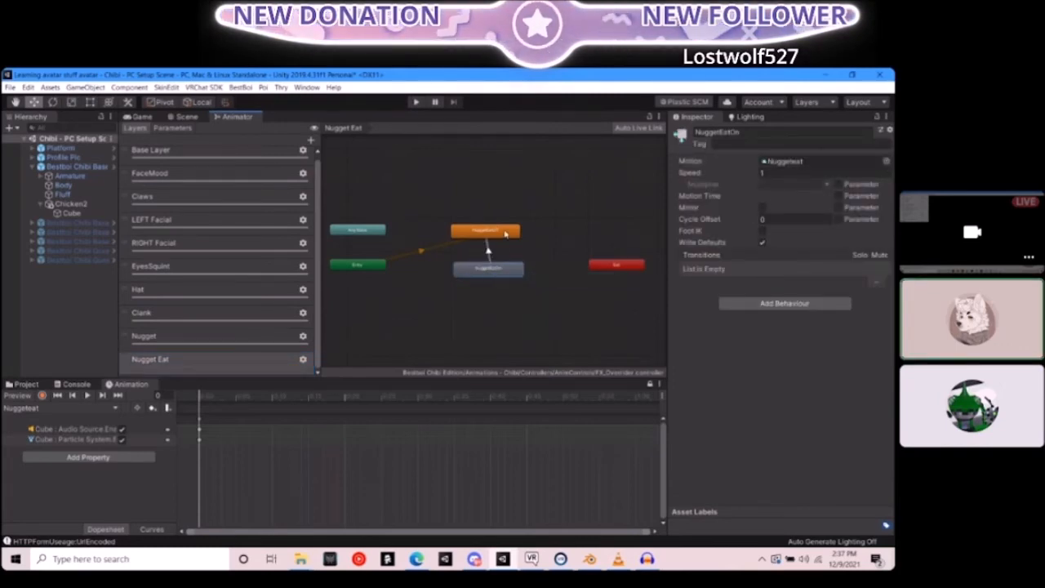
{"action": "left_click", "coordinate": [484, 231]}
{"action": "right_click", "coordinate": [496, 233]}
{"action": "left_click", "coordinate": [538, 237]}
{"action": "left_click", "coordinate": [487, 266]}
Disable Has Exit Time on the NuggetEatOn to NuggetEatOff transition and set its transition duration to 0
{"action": "left_click", "coordinate": [487, 249]}
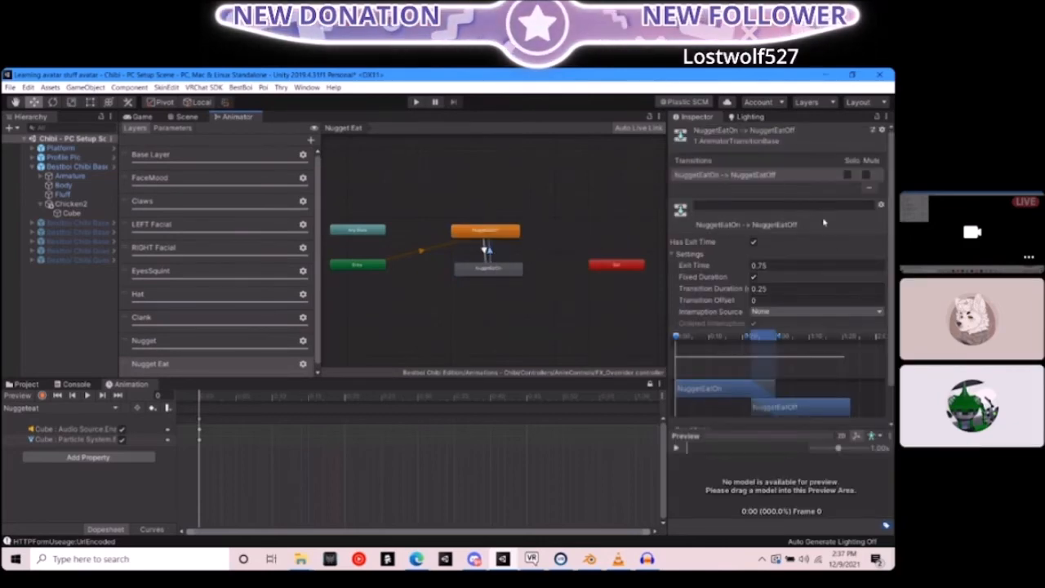
{"action": "left_click", "coordinate": [752, 241]}
{"action": "left_click", "coordinate": [780, 290]}
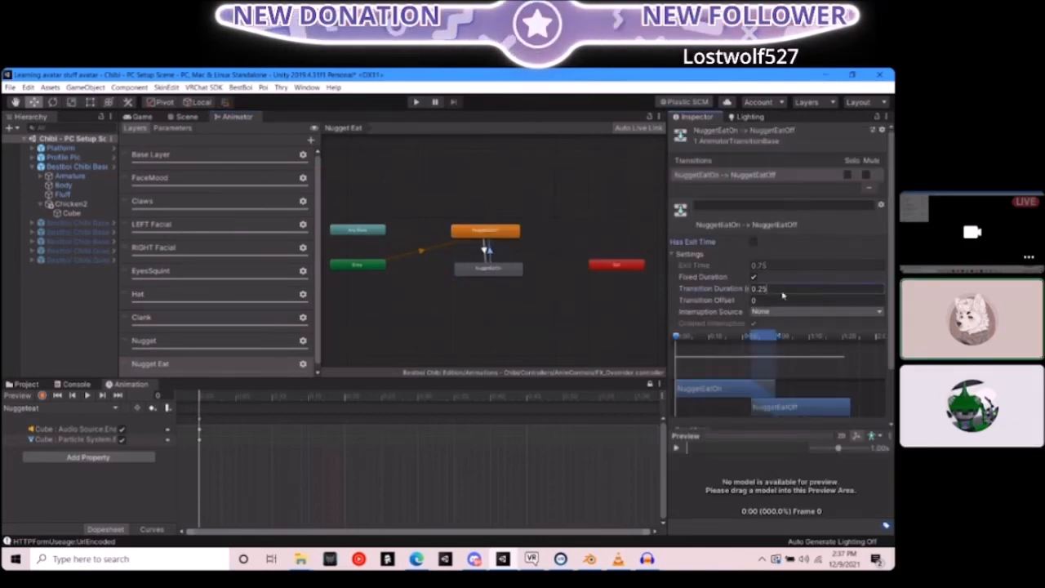
{"action": "type", "text": "0"}
{"action": "scroll", "coordinate": [715, 302], "scroll_direction": "down", "scroll_amount": 2}
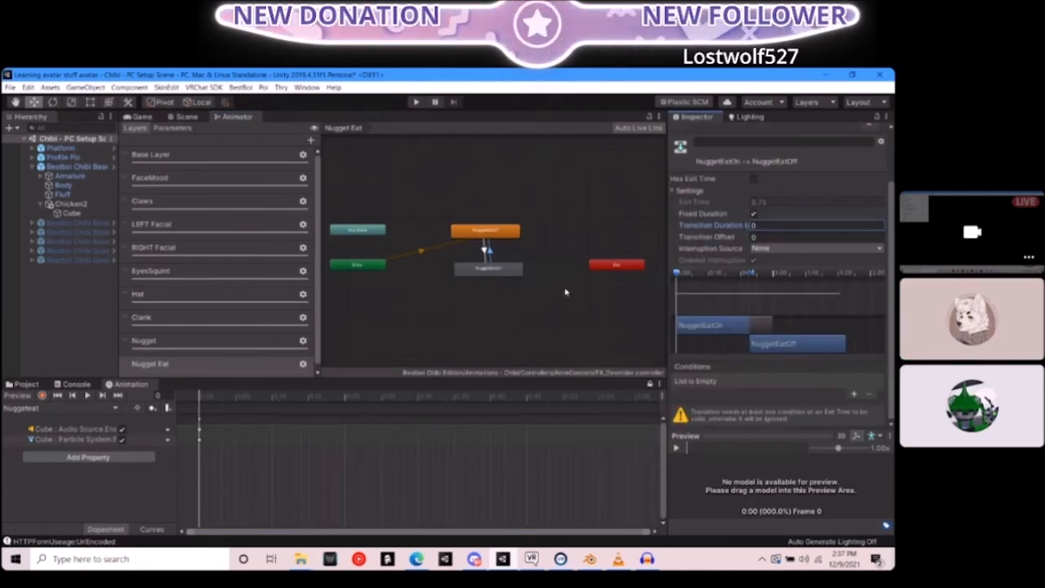
Add a condition to the NuggetEatOn to NuggetEatOff transition with GestureLeft Equals 5
{"action": "left_click", "coordinate": [853, 393]}
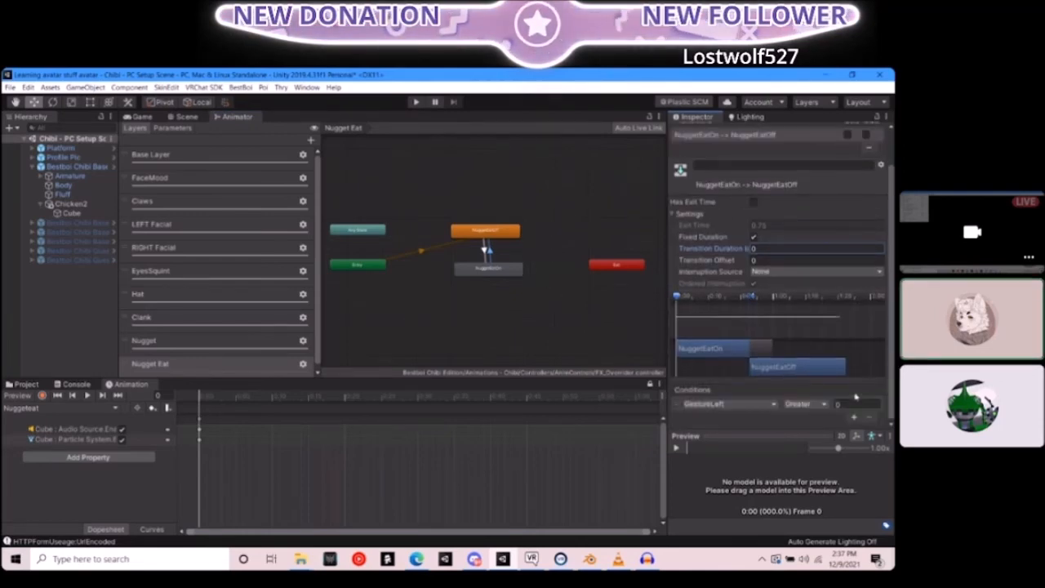
{"action": "left_click", "coordinate": [750, 405]}
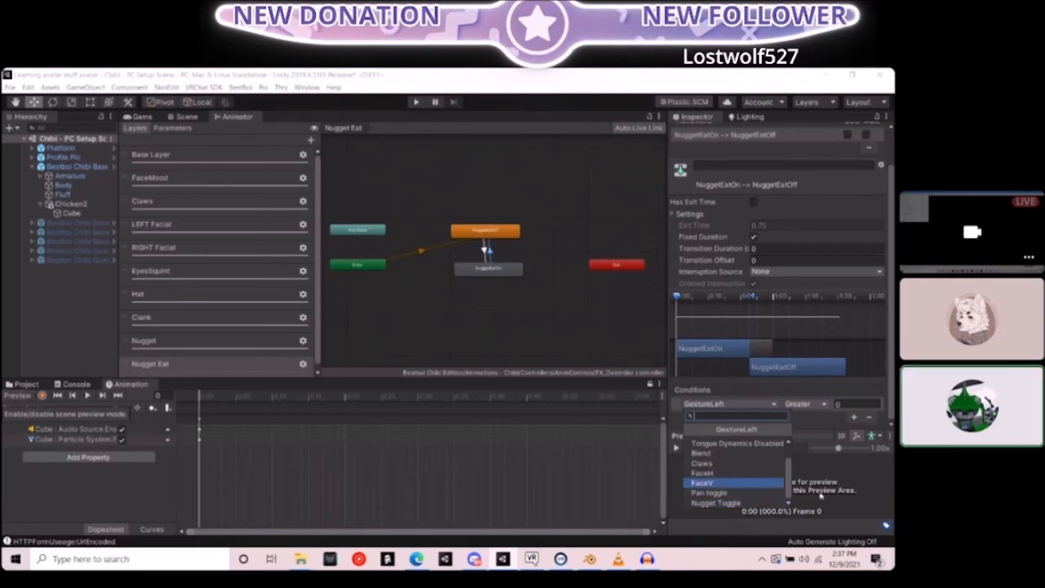
{"action": "left_click", "coordinate": [807, 477]}
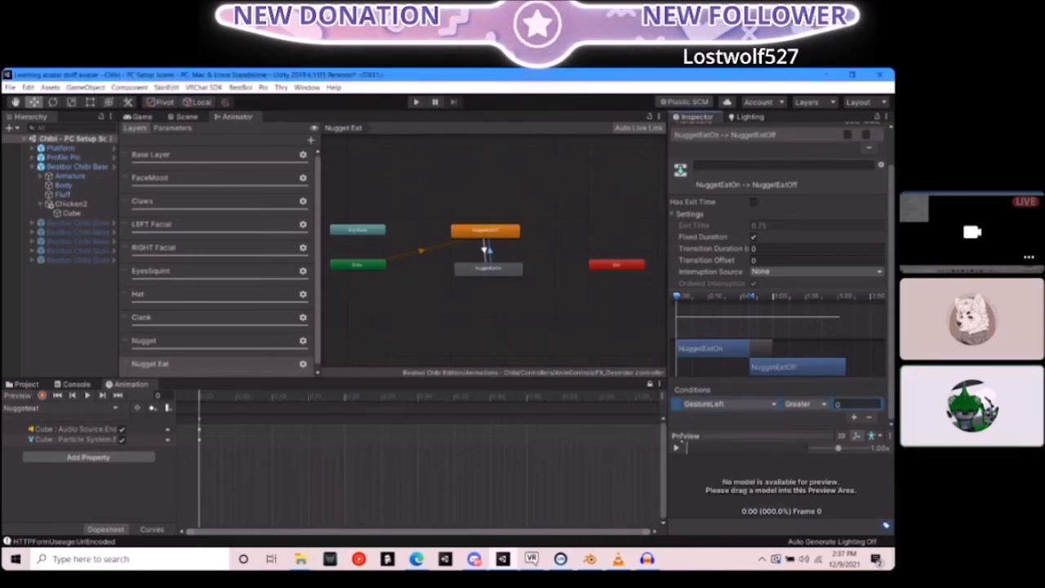
{"action": "scroll", "coordinate": [698, 488], "scroll_direction": "up", "scroll_amount": 1}
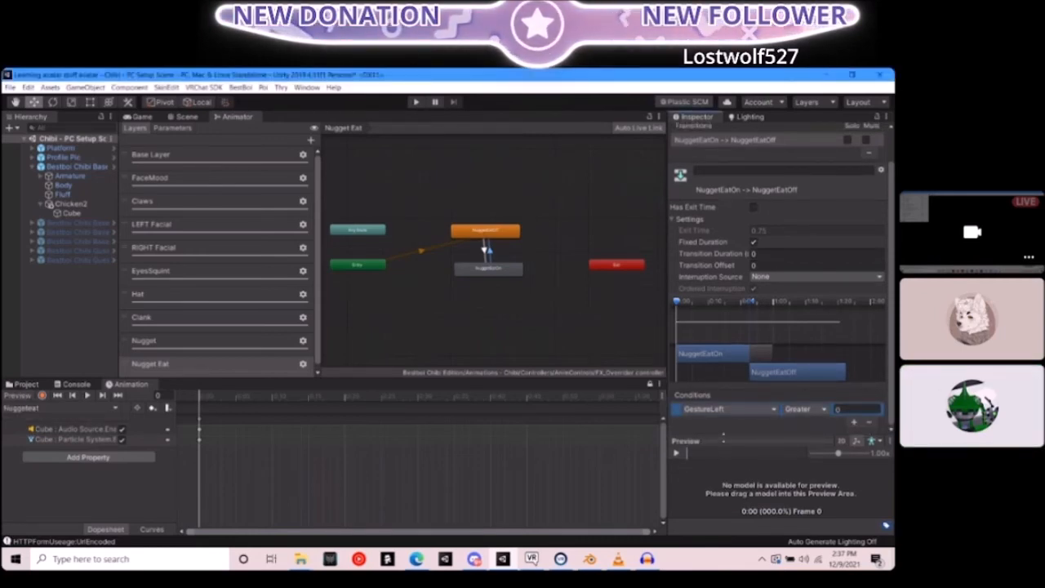
{"action": "scroll", "coordinate": [718, 464], "scroll_direction": "up", "scroll_amount": 2}
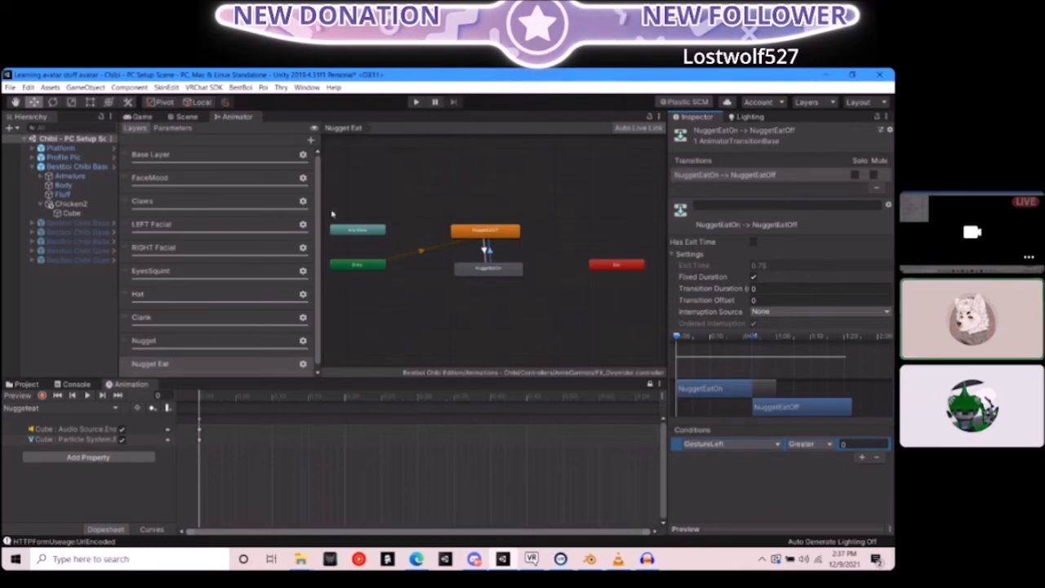
{"action": "left_click", "coordinate": [175, 128]}
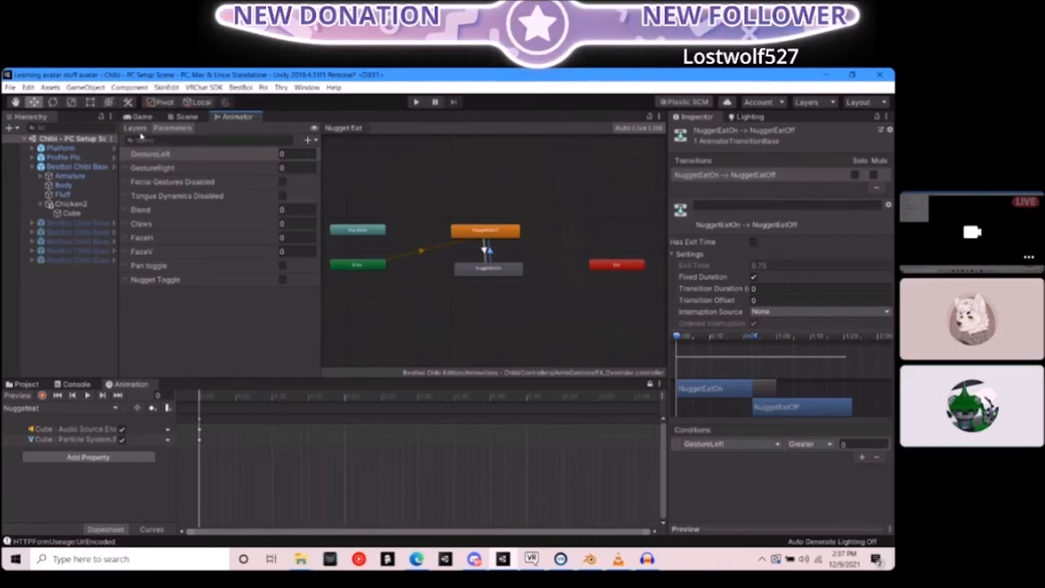
{"action": "left_click", "coordinate": [135, 128]}
{"action": "scroll", "coordinate": [200, 273], "scroll_direction": "down", "scroll_amount": 1}
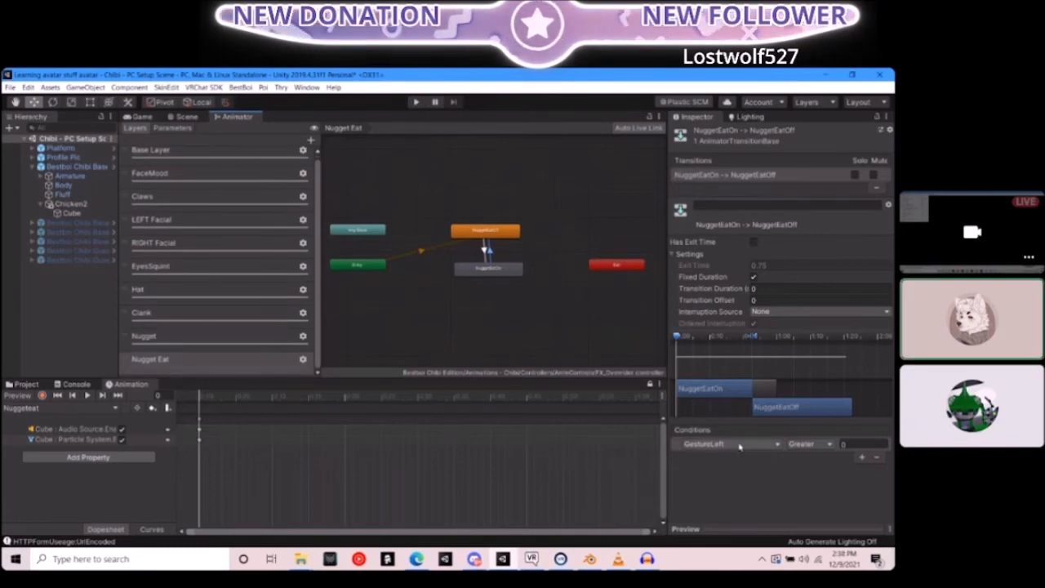
{"action": "left_click", "coordinate": [818, 445]}
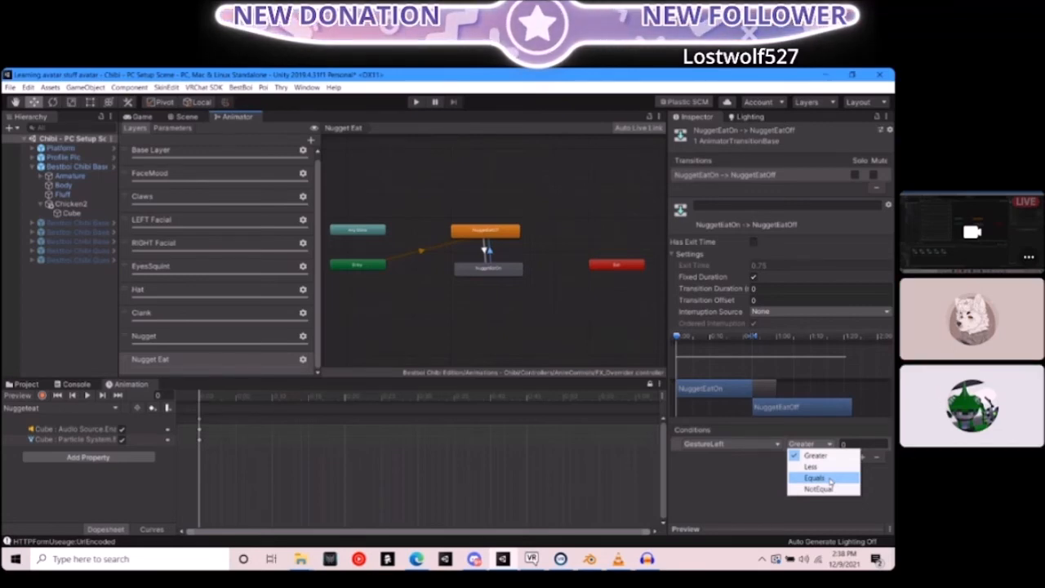
{"action": "left_click", "coordinate": [829, 481]}
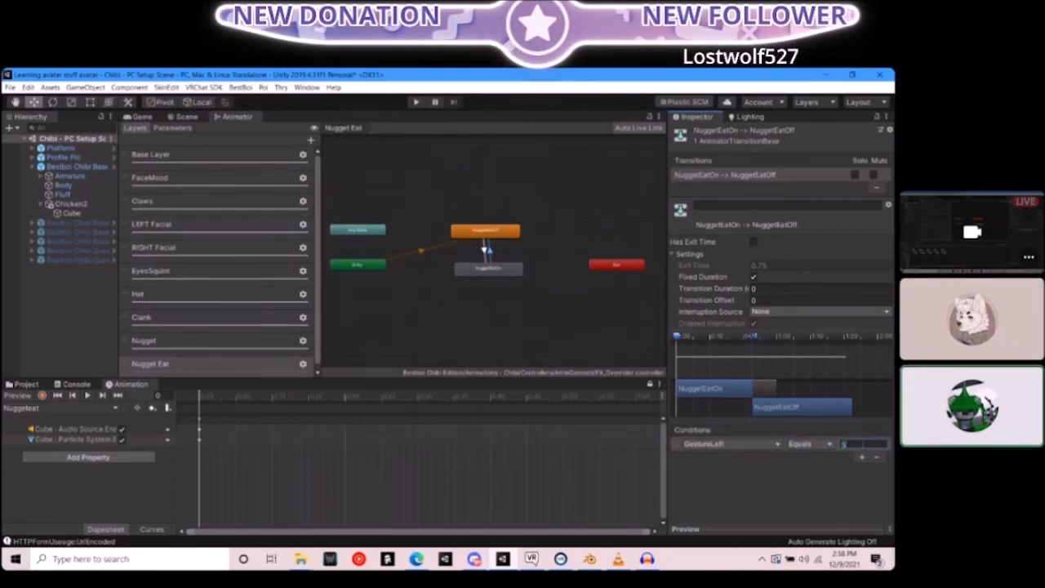
{"action": "type", "text": "5"}
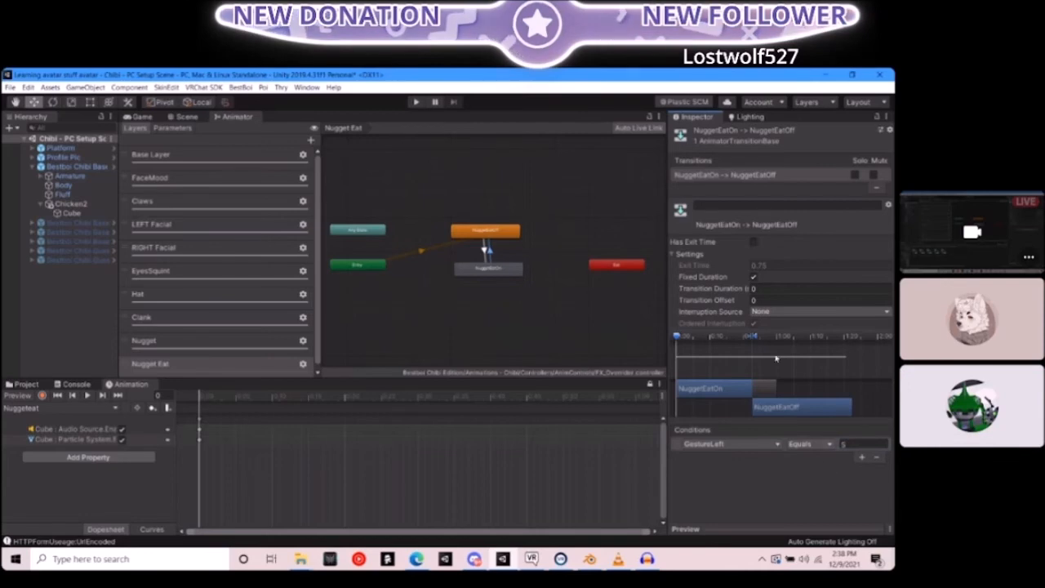
Disable Has Exit Time on the NuggetEatOff to NuggetEatOn transition and set its duration to 0, keeping Fixed Duration enabled
{"action": "left_click", "coordinate": [485, 248]}
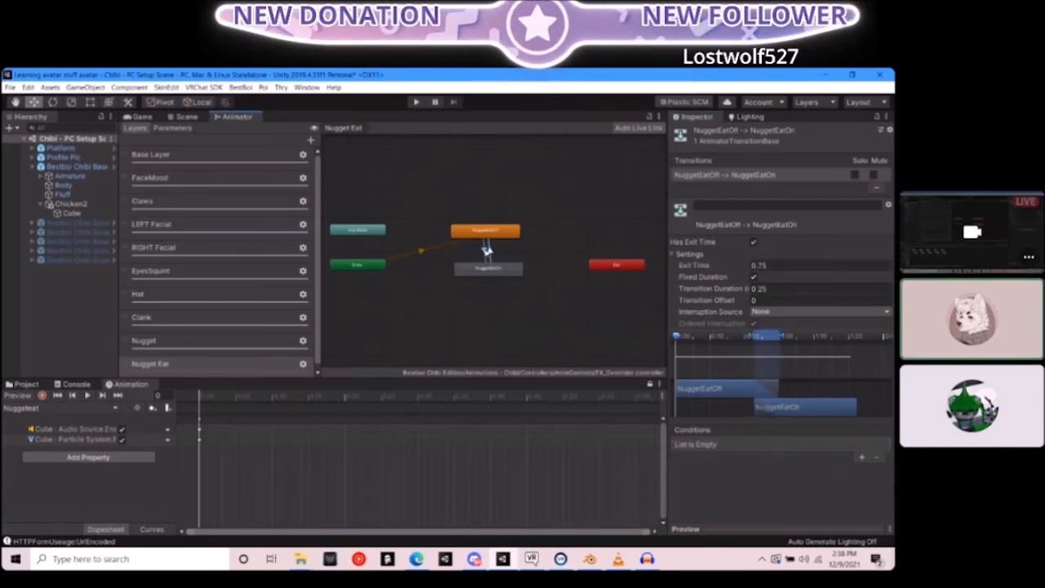
{"action": "left_click", "coordinate": [754, 243]}
{"action": "left_click", "coordinate": [785, 288]}
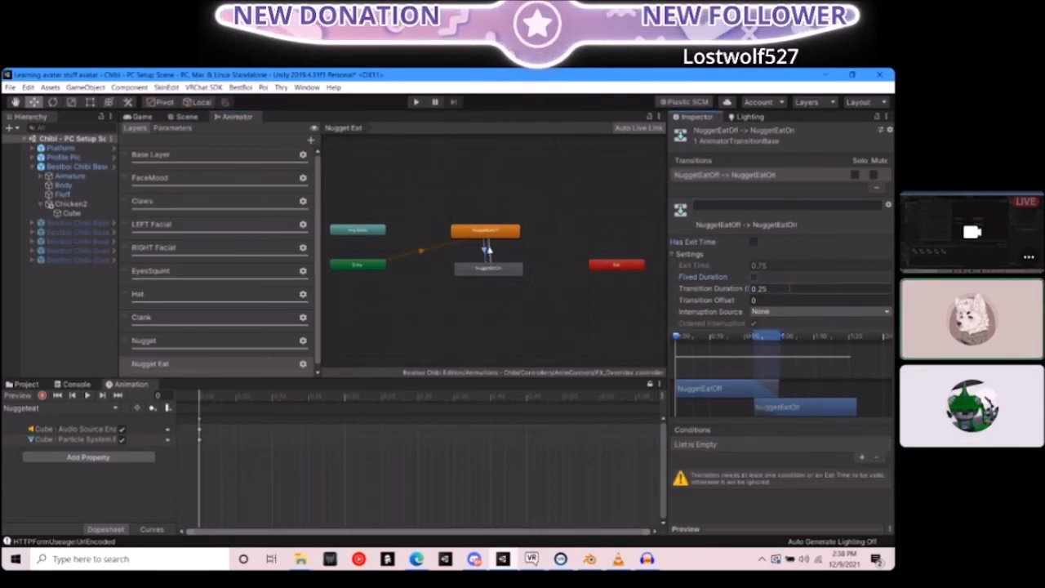
{"action": "left_click", "coordinate": [752, 276]}
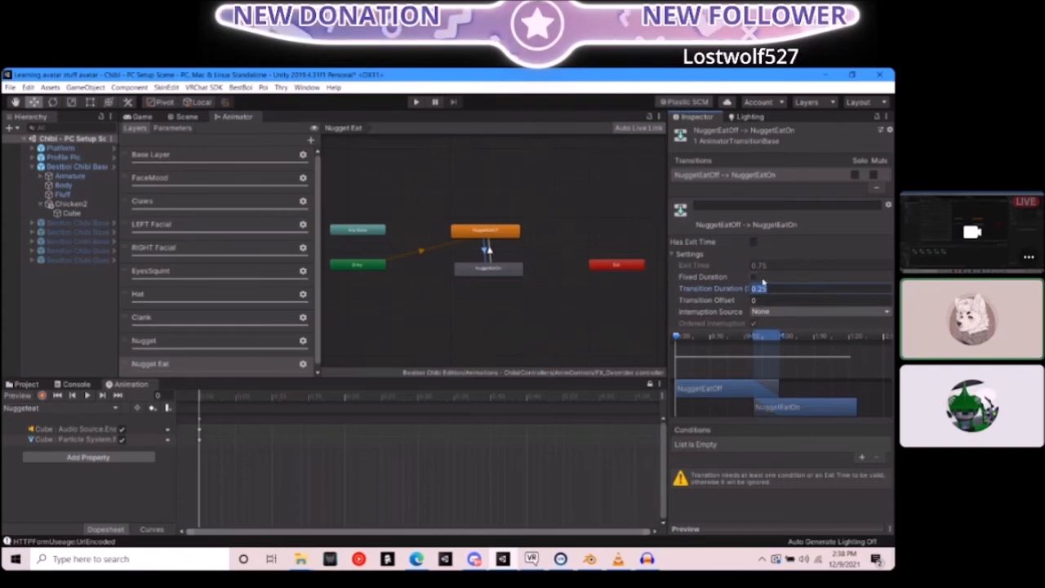
{"action": "left_click", "coordinate": [485, 250]}
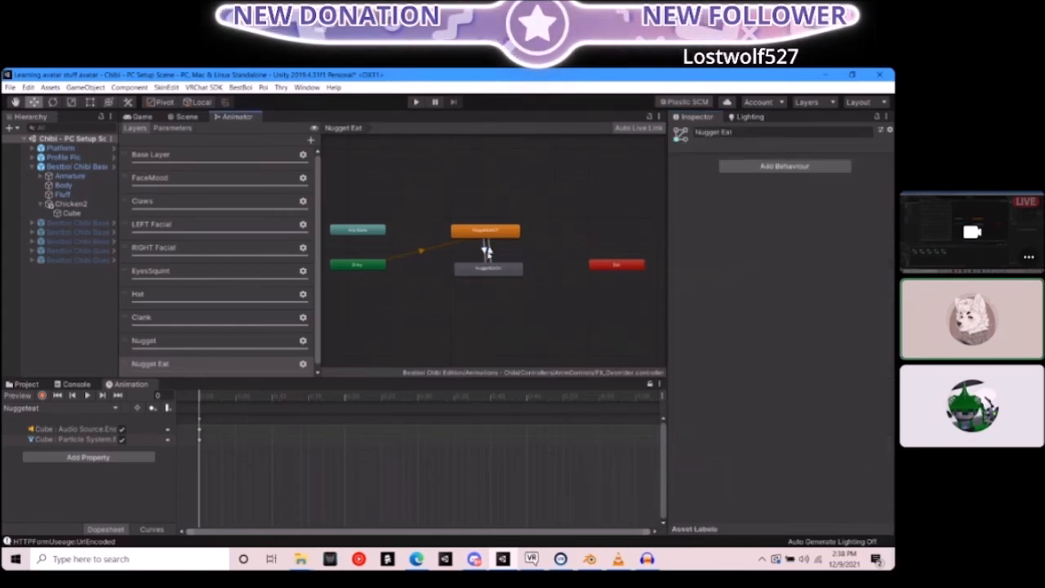
{"action": "left_click", "coordinate": [487, 250]}
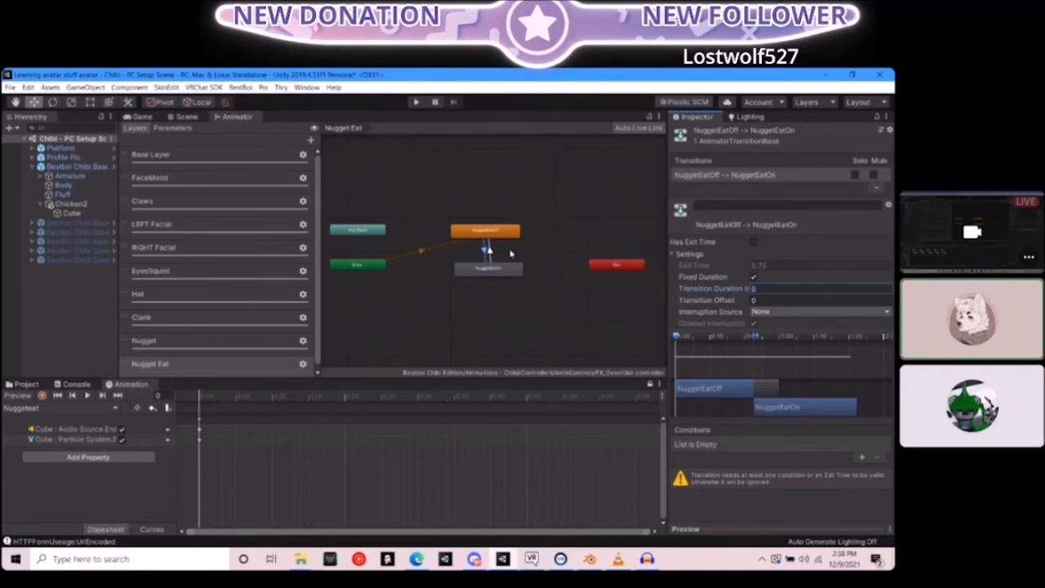
Change the comparison of the NuggetEatOn to NuggetEatOff transition's GestureLeft condition to NotEqual
{"action": "left_click", "coordinate": [486, 251]}
{"action": "left_click", "coordinate": [483, 249]}
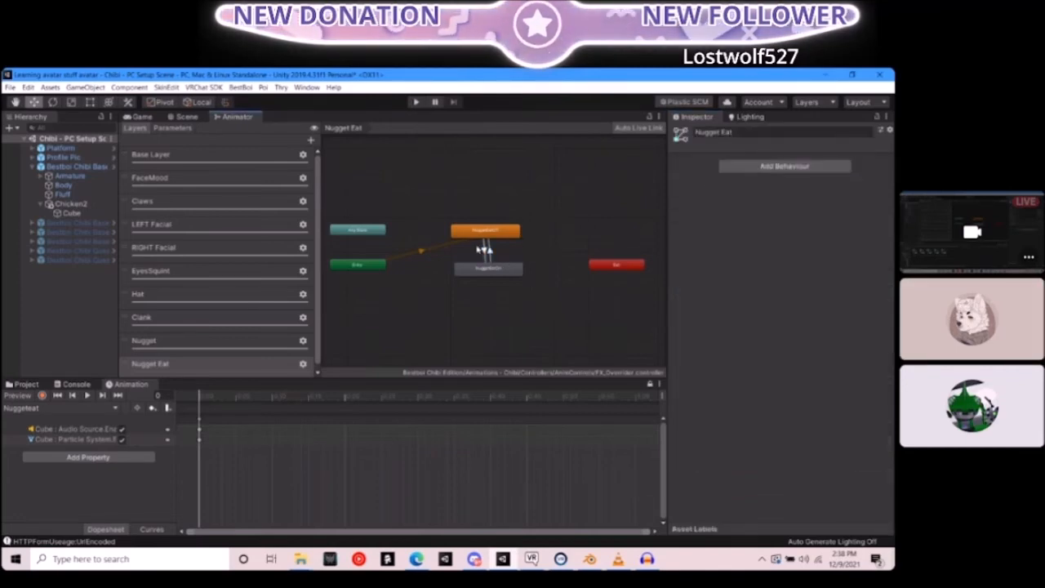
{"action": "left_click", "coordinate": [488, 252]}
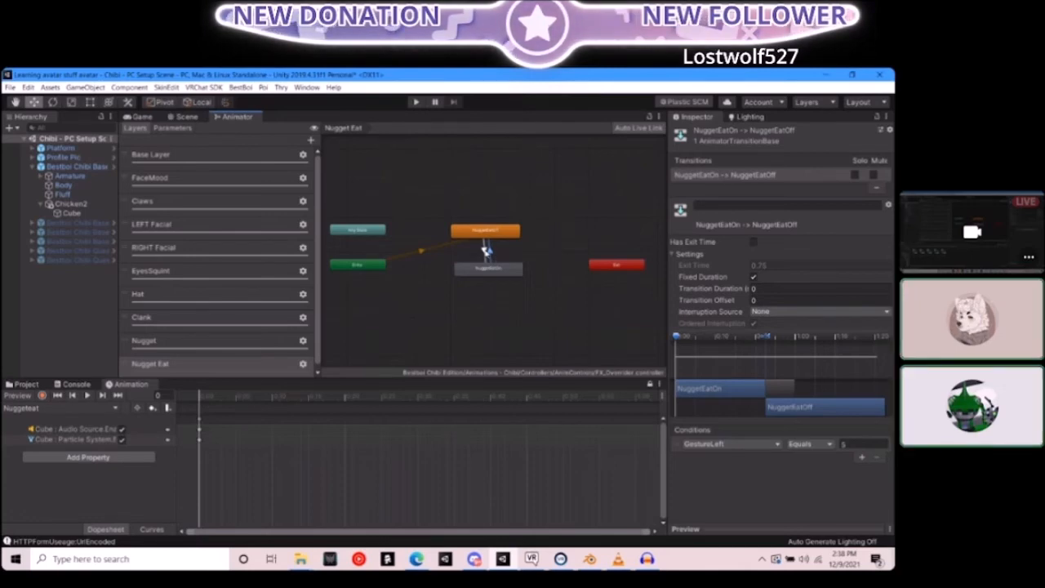
{"action": "left_click", "coordinate": [486, 250]}
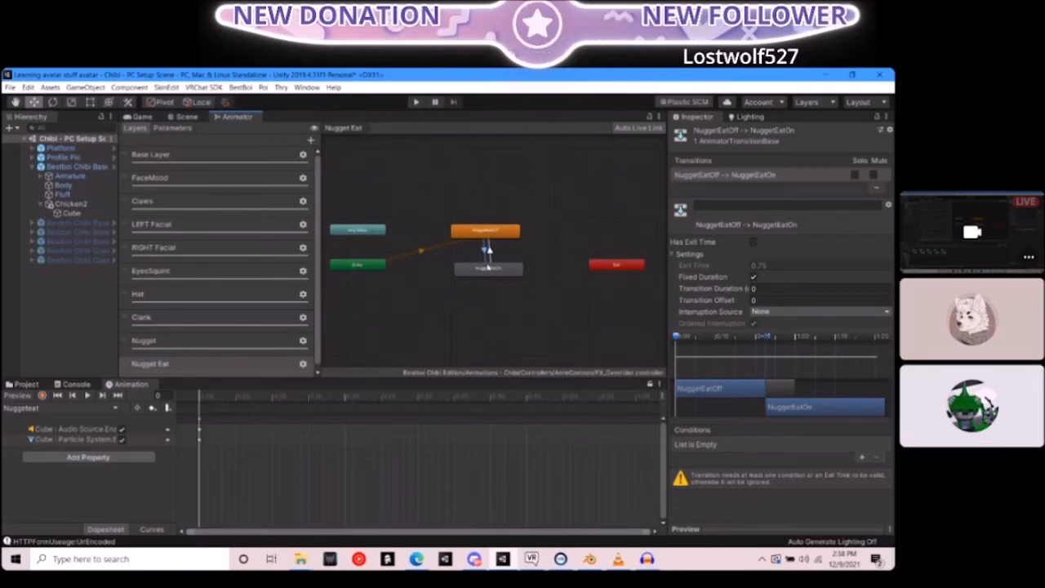
{"action": "left_click", "coordinate": [486, 251]}
{"action": "left_click", "coordinate": [828, 445]}
{"action": "left_click", "coordinate": [819, 488]}
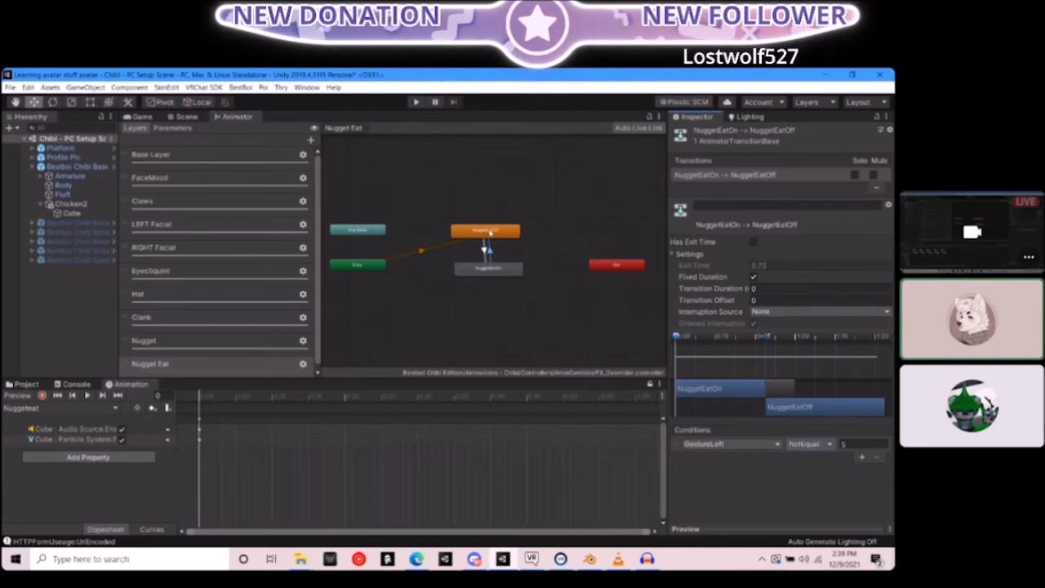
Add the condition GestureLeft Equals 5 to the NuggetEatOff to NuggetEatOn transition and check the Nugget Eat layer's weight
{"action": "left_click", "coordinate": [488, 249]}
{"action": "left_click", "coordinate": [861, 456]}
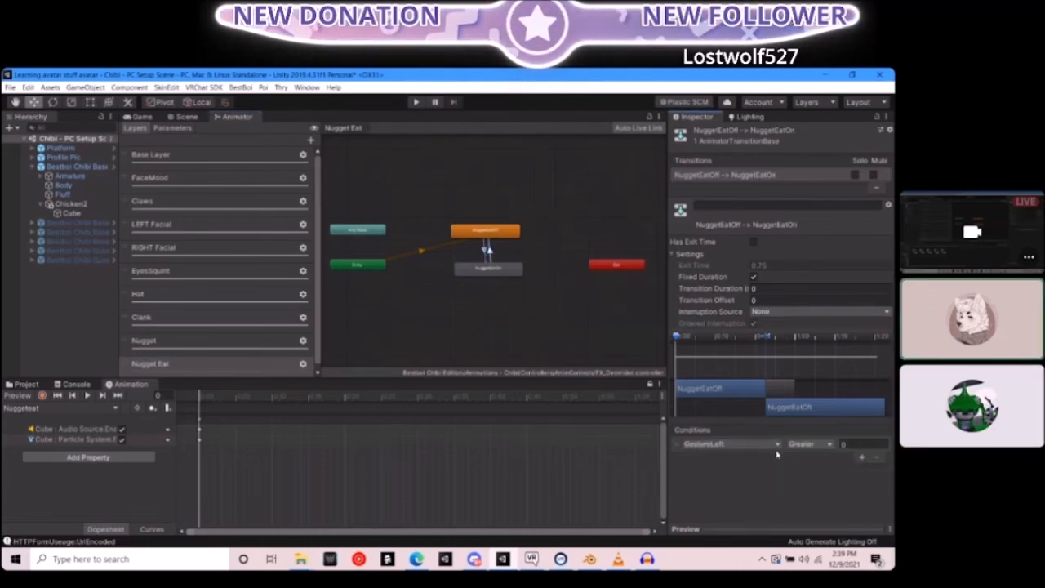
{"action": "left_click", "coordinate": [798, 445]}
{"action": "left_click", "coordinate": [816, 476]}
{"action": "left_click", "coordinate": [844, 443]}
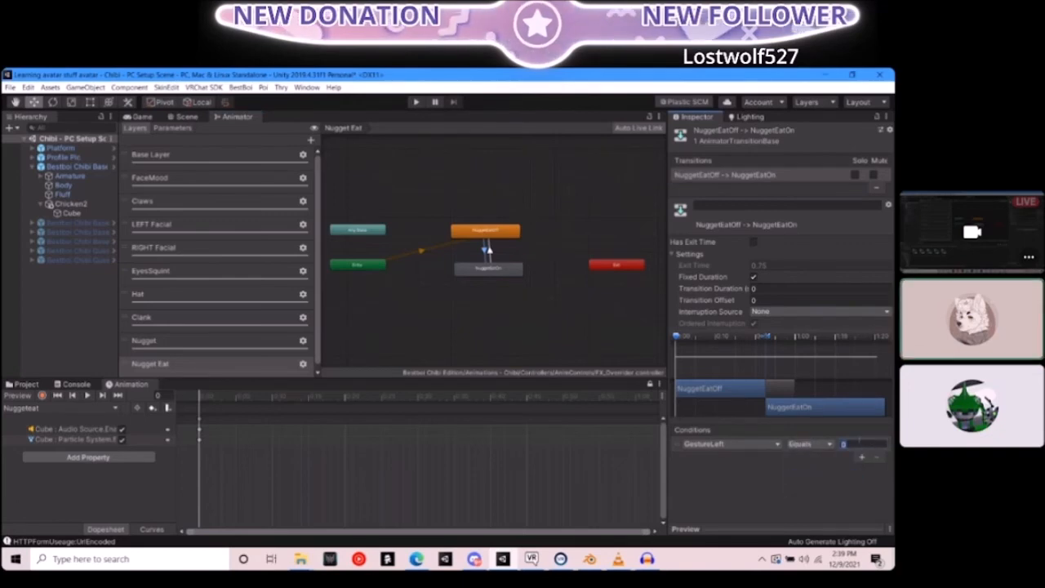
{"action": "type", "text": "5"}
{"action": "left_click", "coordinate": [487, 251]}
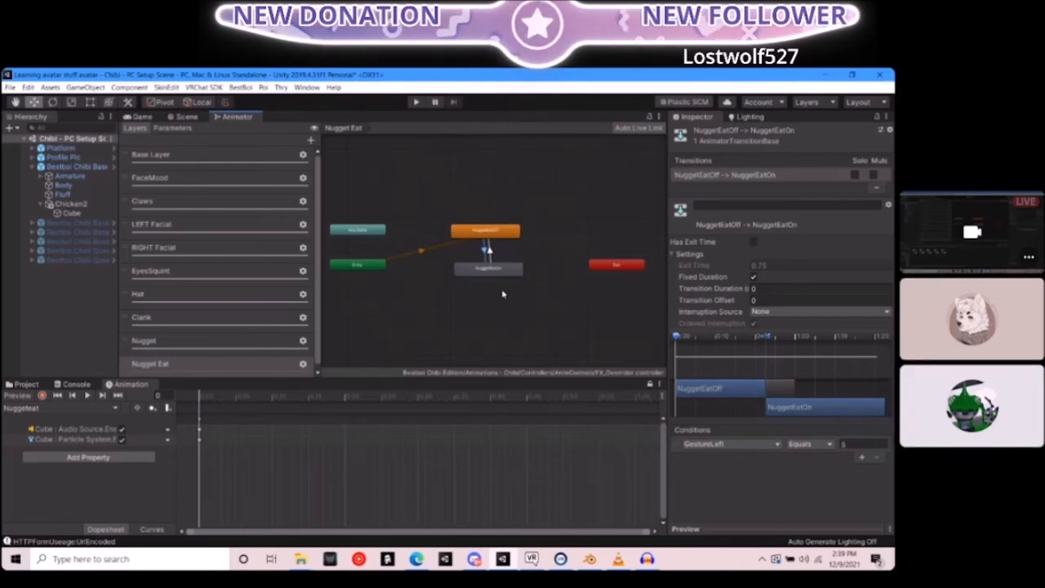
{"action": "left_click", "coordinate": [301, 365]}
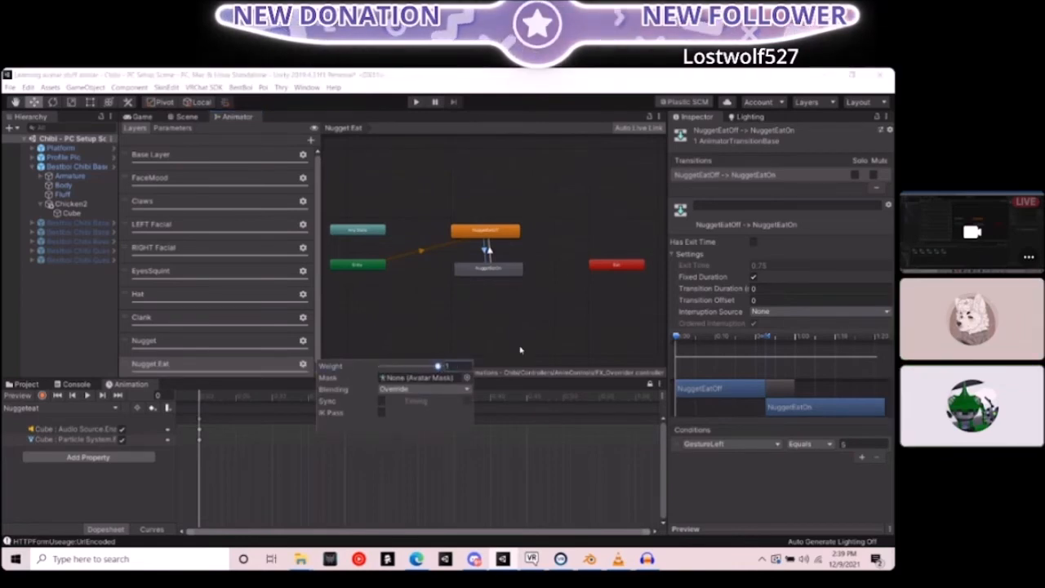
{"action": "left_click", "coordinate": [423, 336]}
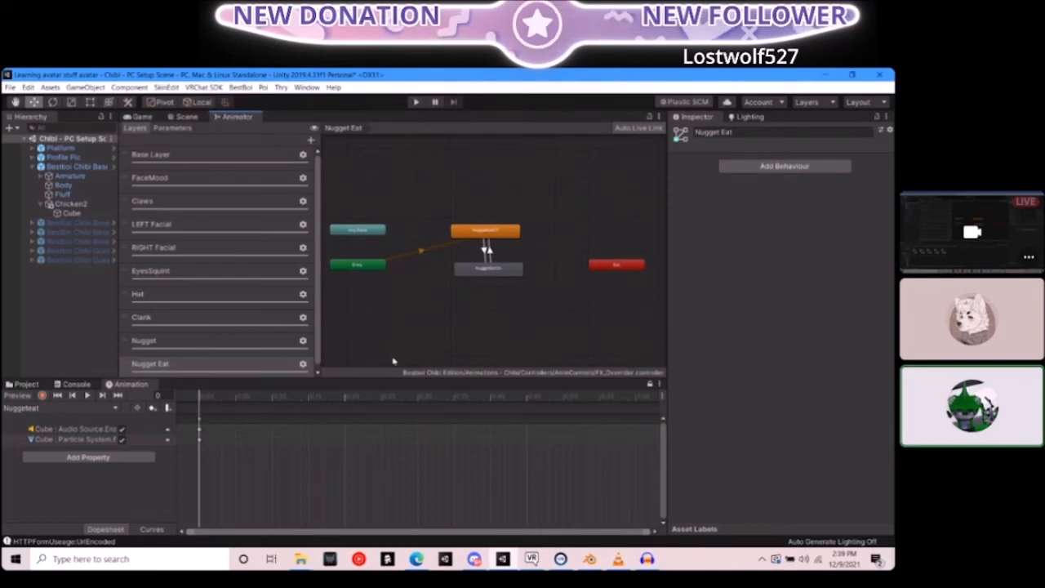
Check the playable layers and expression assets assigned to the Bestboi Chibi Base avatar
{"action": "left_click", "coordinate": [70, 205]}
{"action": "left_click", "coordinate": [78, 167]}
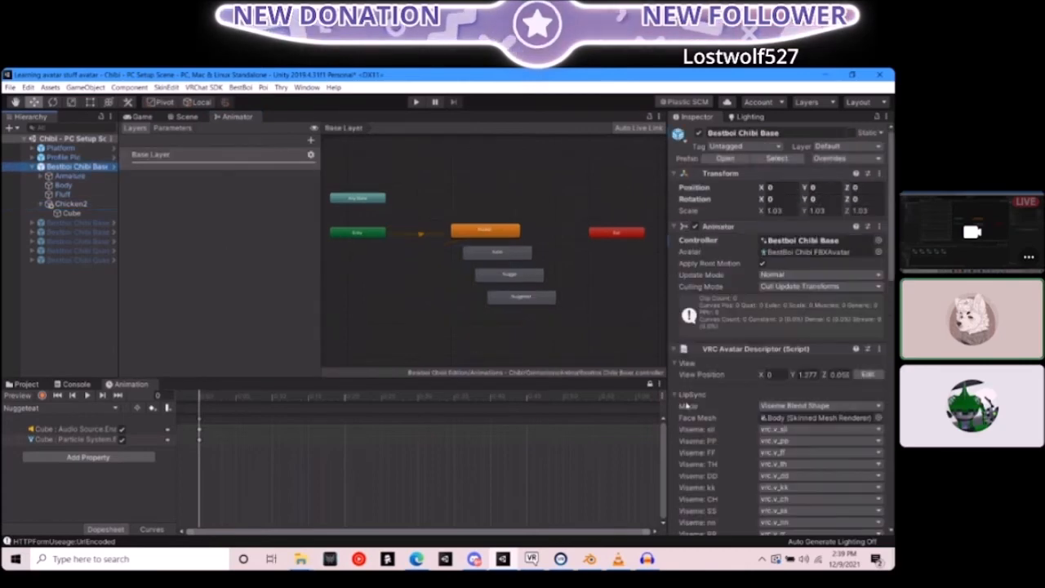
{"action": "scroll", "coordinate": [729, 423], "scroll_direction": "down", "scroll_amount": 10}
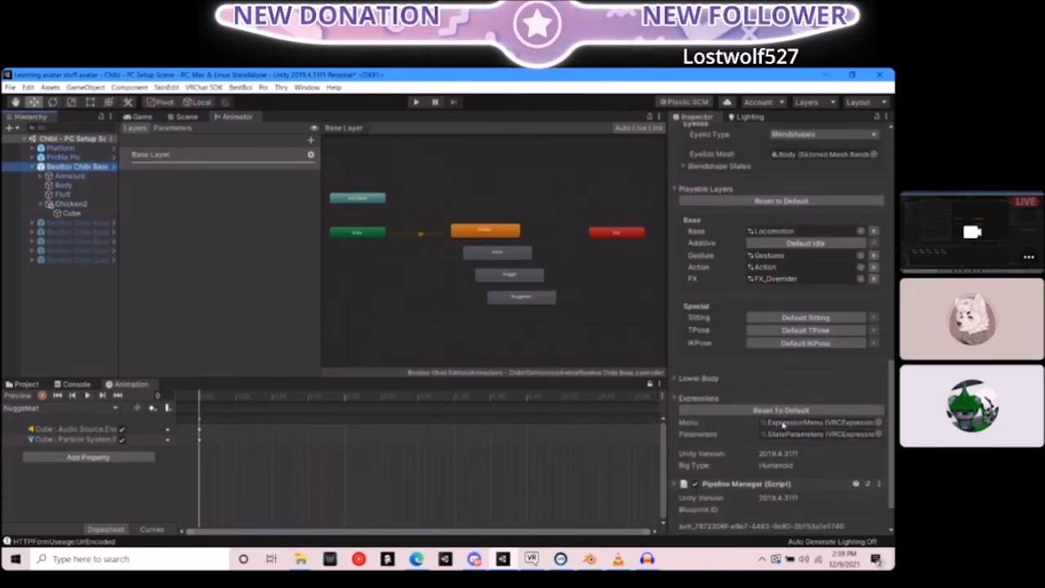
Open the VRChat SDK control panel from the Scene view and review the avatar's build warnings
{"action": "left_click", "coordinate": [140, 116]}
{"action": "left_click", "coordinate": [181, 116]}
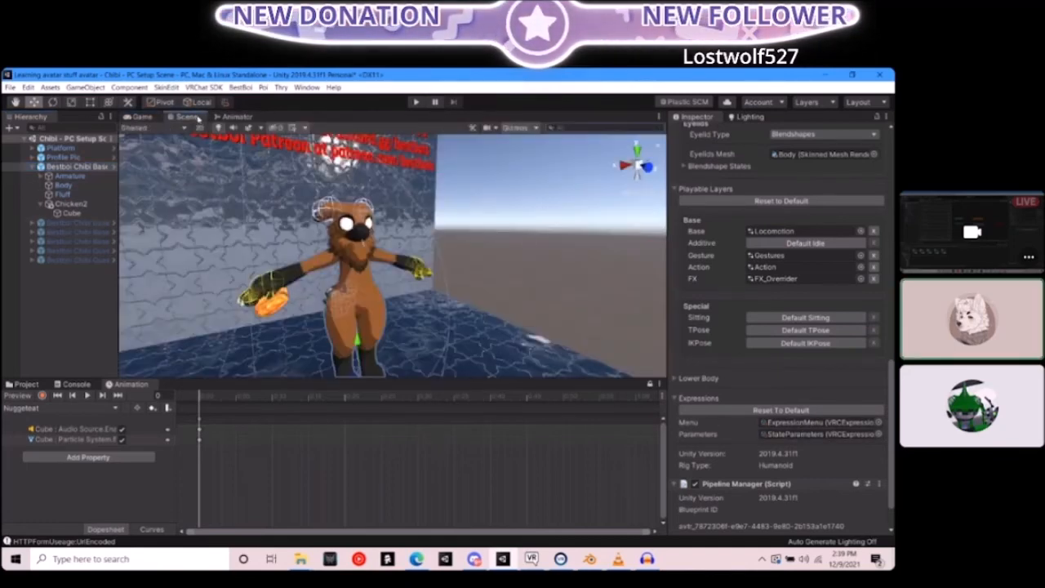
{"action": "left_click", "coordinate": [203, 87]}
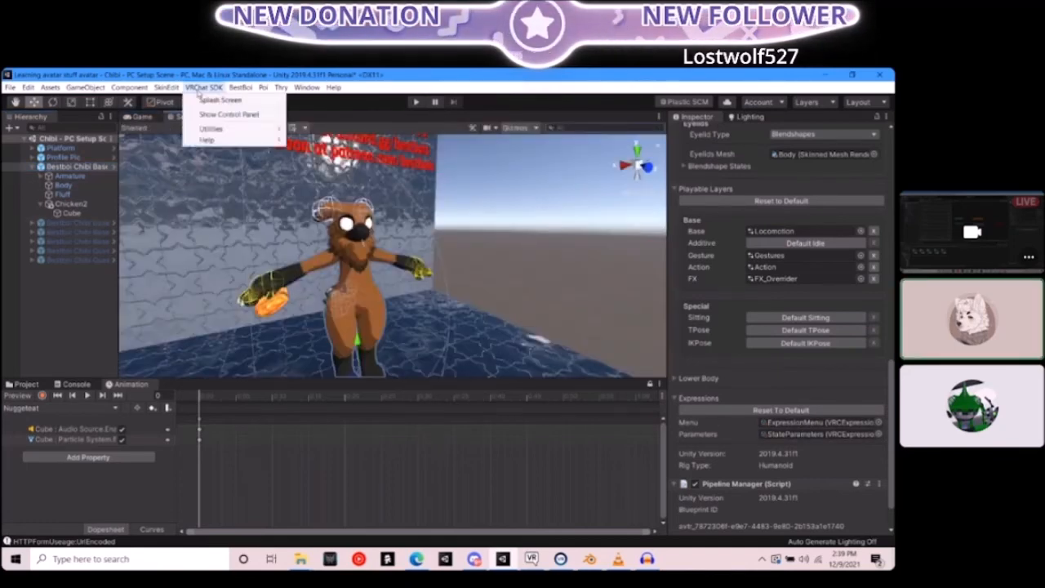
{"action": "left_click", "coordinate": [229, 114]}
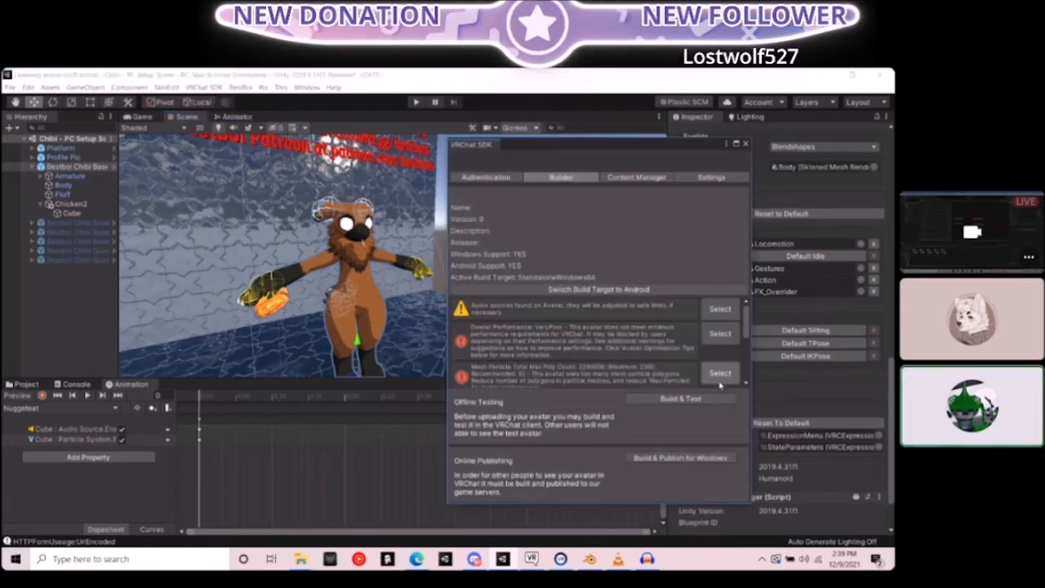
{"action": "scroll", "coordinate": [602, 359], "scroll_direction": "down", "scroll_amount": 2}
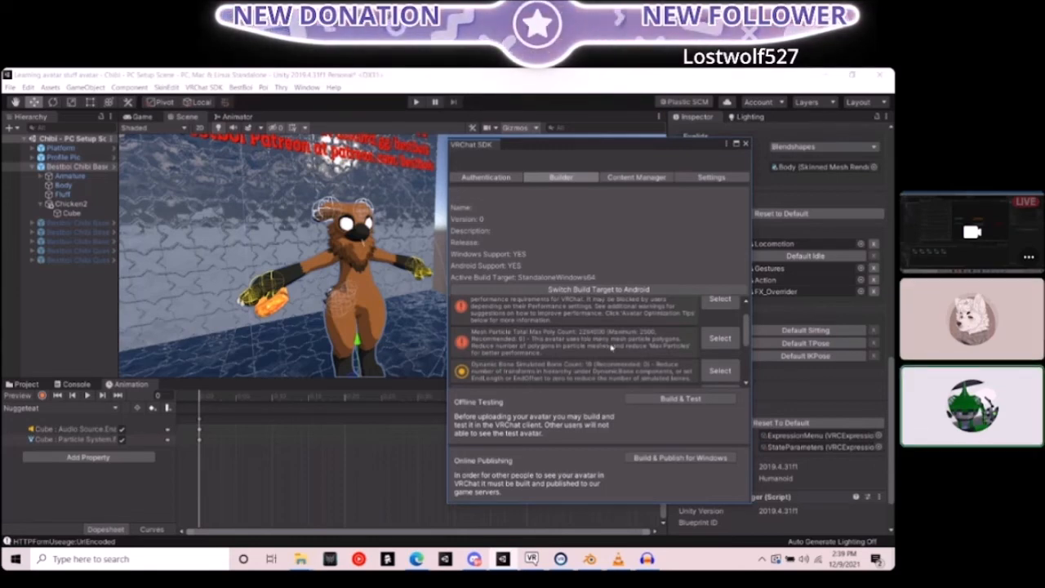
{"action": "scroll", "coordinate": [611, 347], "scroll_direction": "up", "scroll_amount": 2}
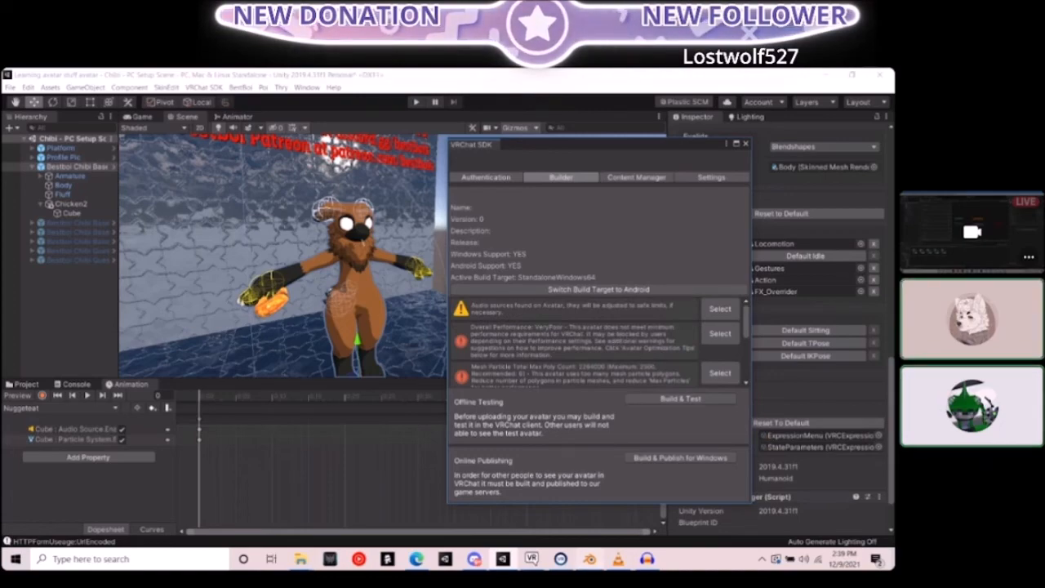
{"action": "key", "text": "alt+Tab"}
{"action": "scroll", "coordinate": [286, 296], "scroll_direction": "up", "scroll_amount": 9}
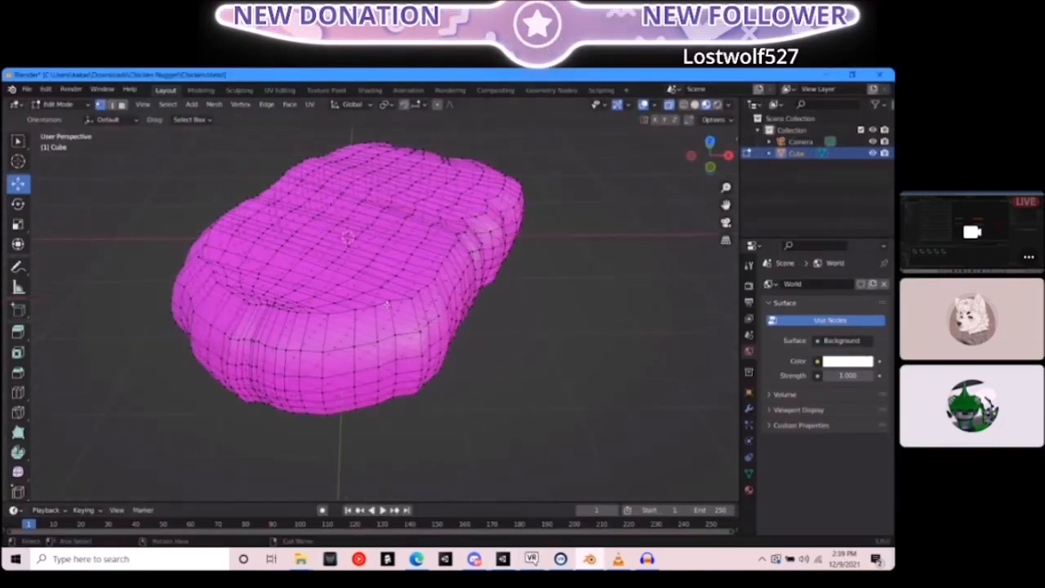
{"action": "mouse_move", "coordinate": [550, 291]}
{"action": "middle_mouse_down"}
{"action": "mouse_move", "coordinate": [539, 236]}
{"action": "mouse_move", "coordinate": [477, 142]}
{"action": "mouse_move", "coordinate": [588, 234]}
{"action": "mouse_move", "coordinate": [561, 305]}
{"action": "middle_mouse_up"}
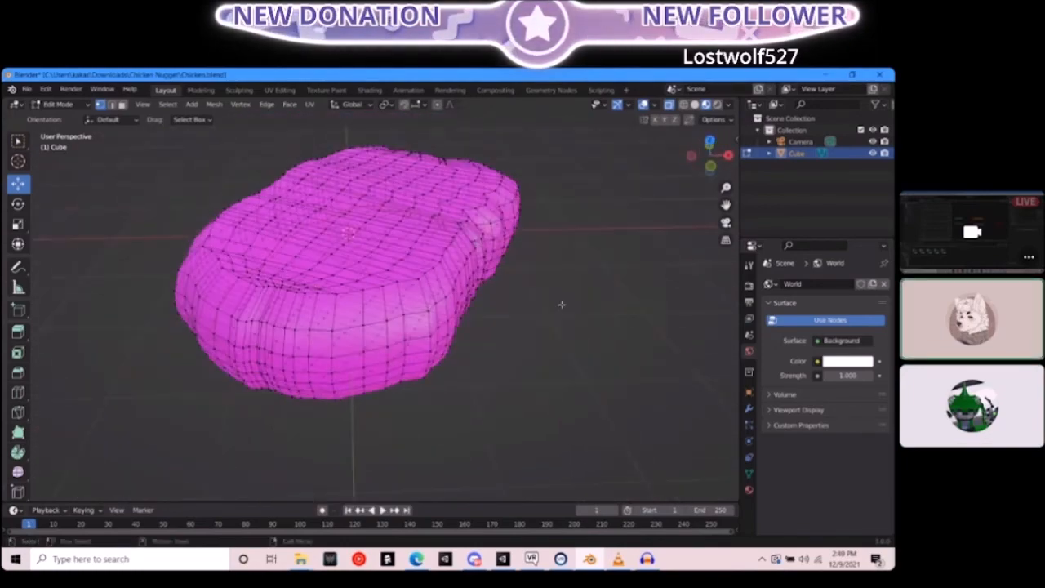
{"action": "left_click", "coordinate": [618, 558]}
{"action": "left_click", "coordinate": [589, 559]}
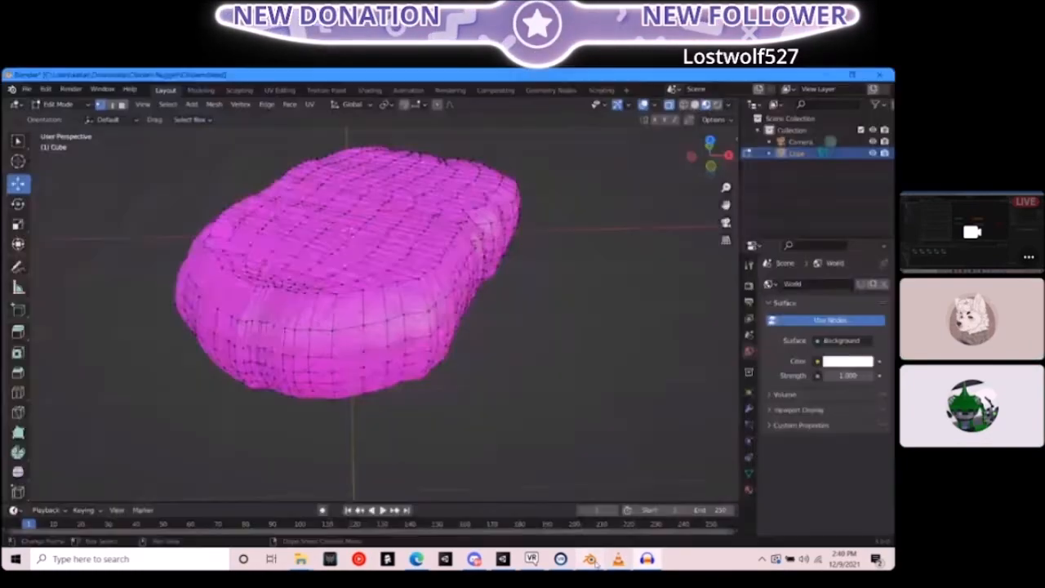
{"action": "left_click", "coordinate": [618, 558]}
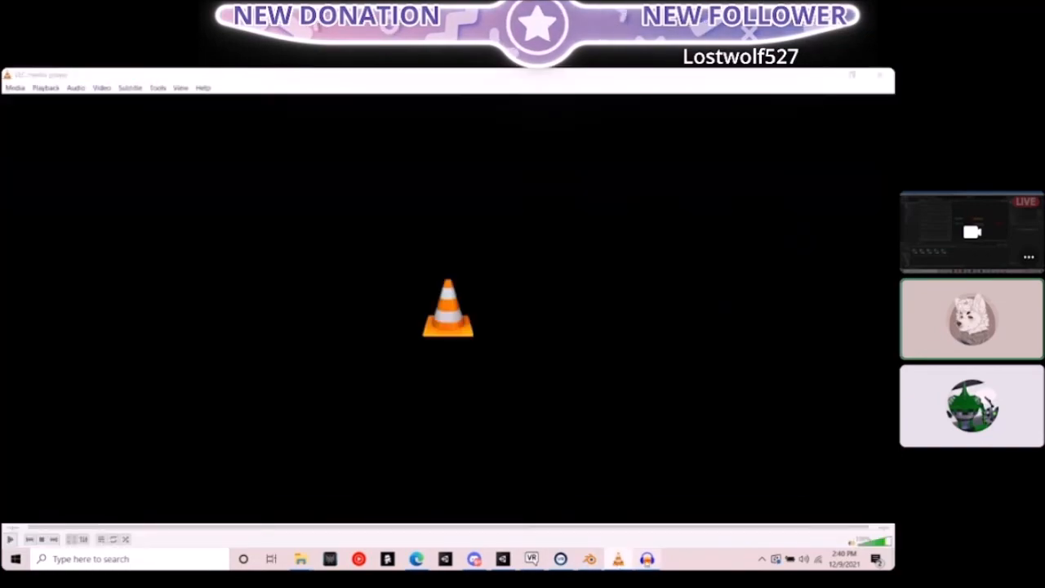
{"action": "left_click", "coordinate": [647, 559]}
{"action": "left_click", "coordinate": [532, 559]}
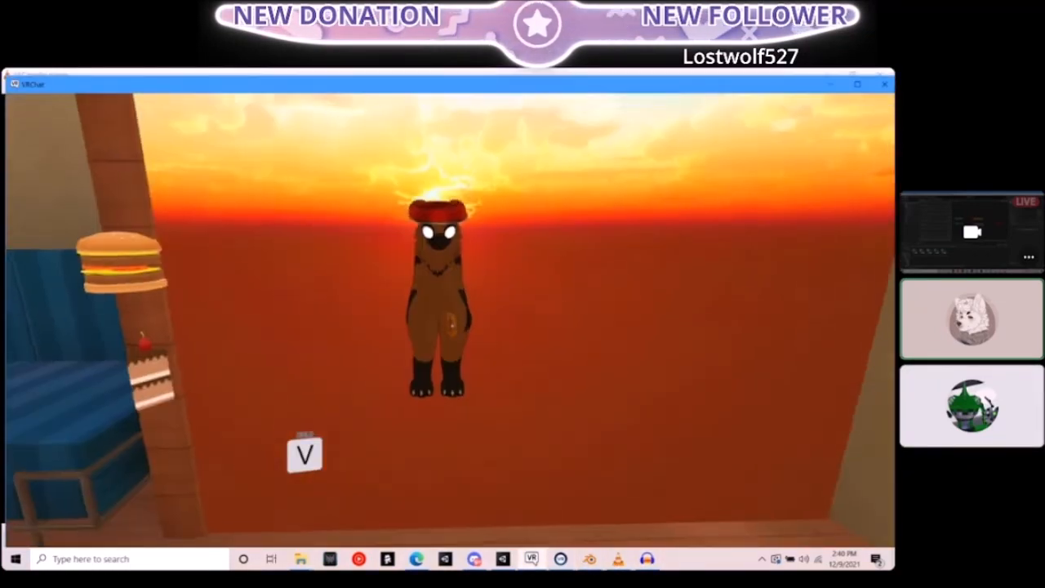
{"action": "key", "text": "alt+Tab"}
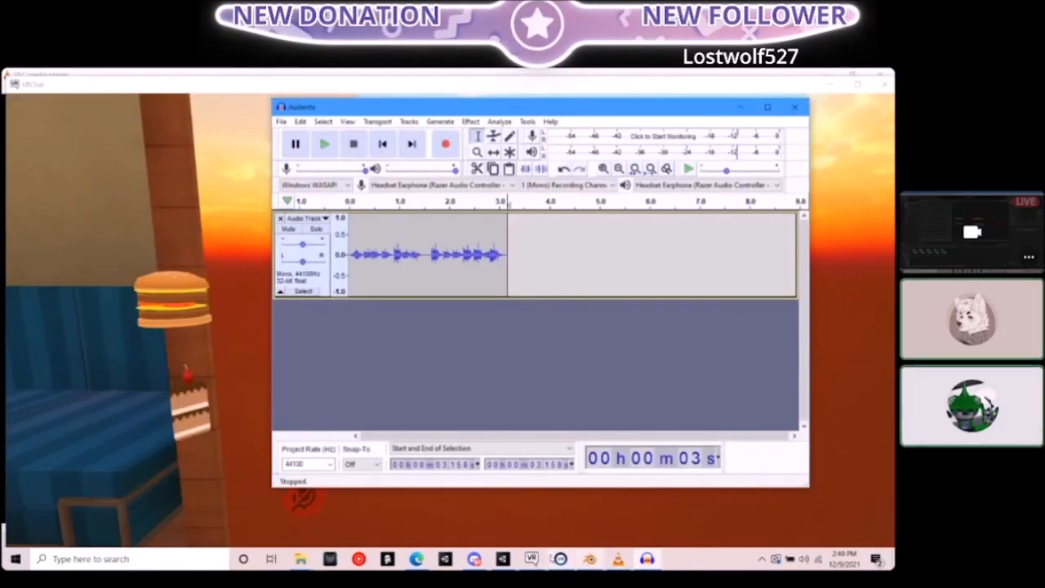
Return to Unity, recheck the avatar's build warnings, and build the avatar for offline testing
{"action": "left_click", "coordinate": [502, 559]}
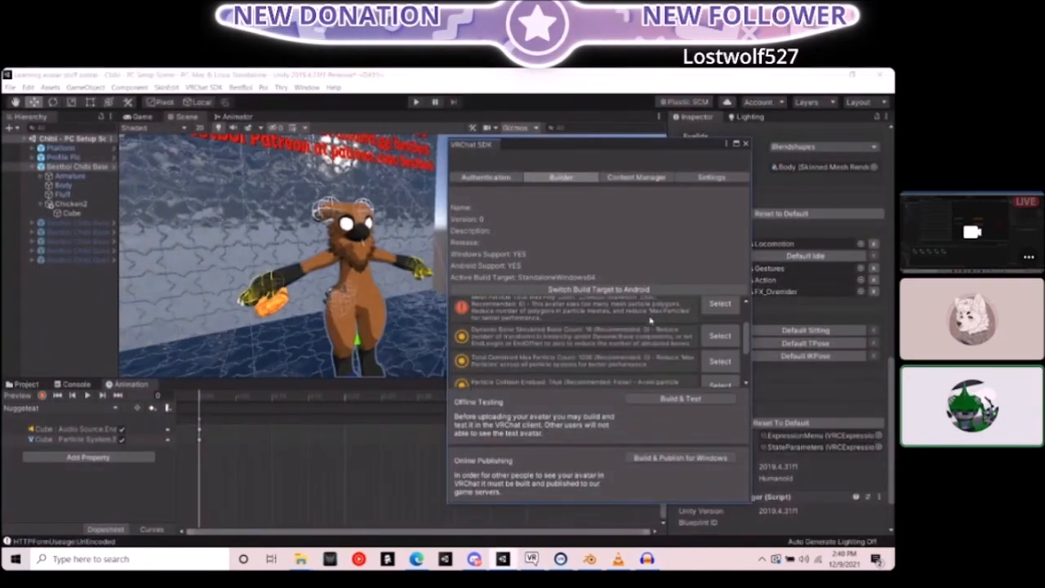
{"action": "scroll", "coordinate": [651, 318], "scroll_direction": "down", "scroll_amount": 3}
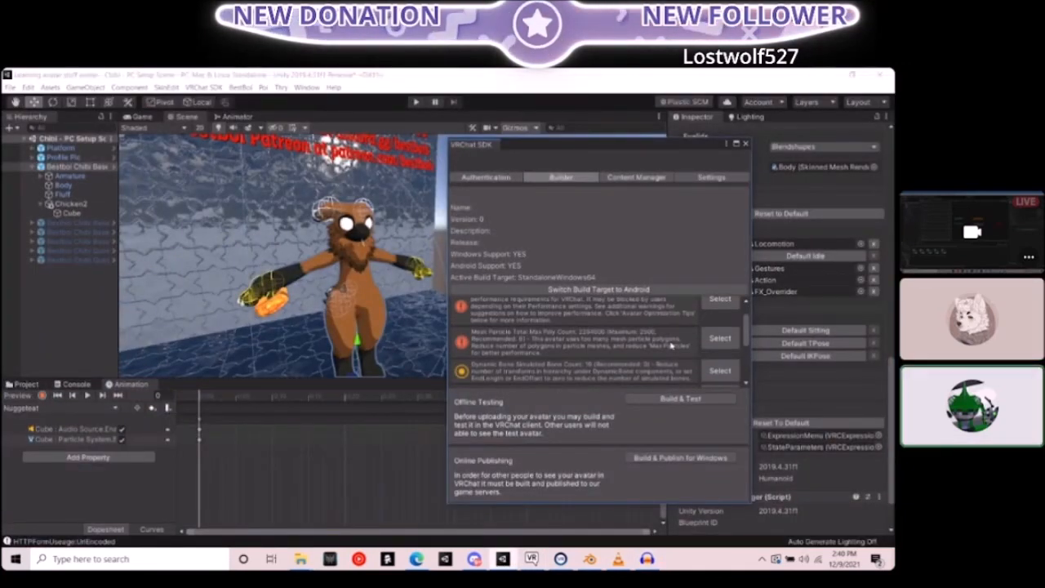
{"action": "scroll", "coordinate": [671, 347], "scroll_direction": "up", "scroll_amount": 2}
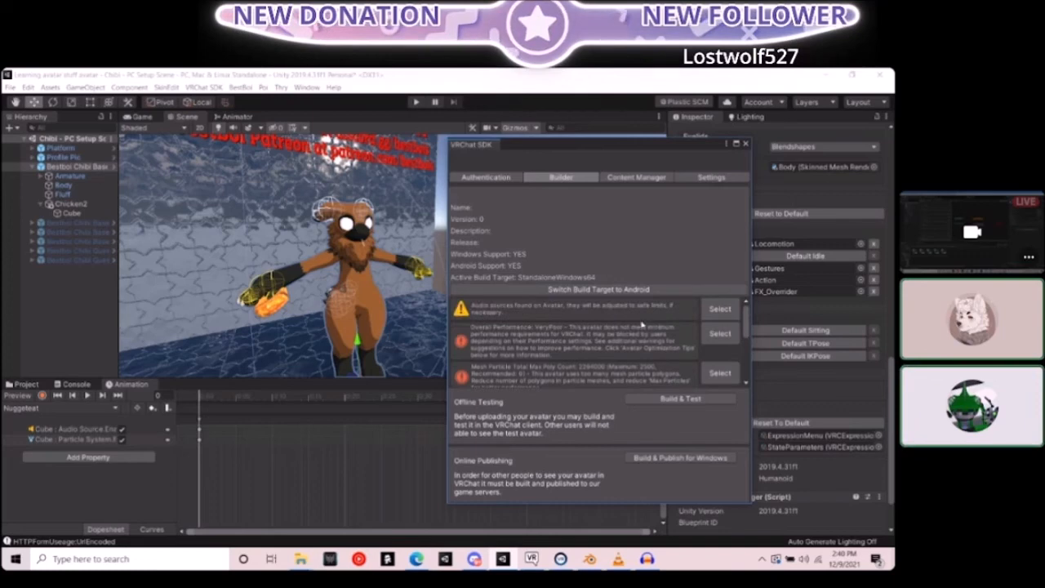
{"action": "left_click", "coordinate": [677, 399]}
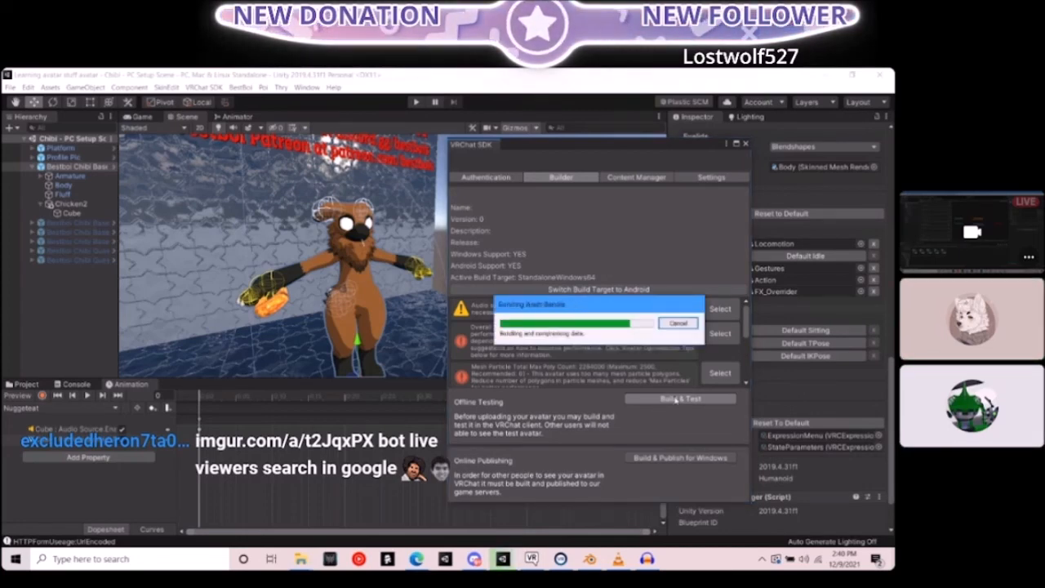
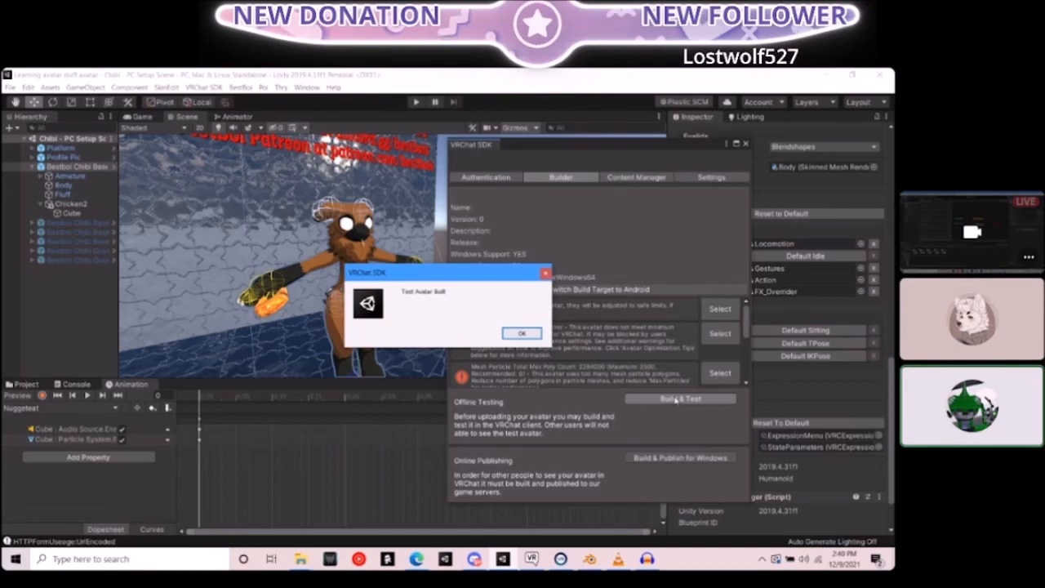
{"action": "left_click", "coordinate": [522, 334]}
Switch to VRChat and change out of the current avatar into another one from the avatar list
{"action": "key", "text": "alt+Tab"}
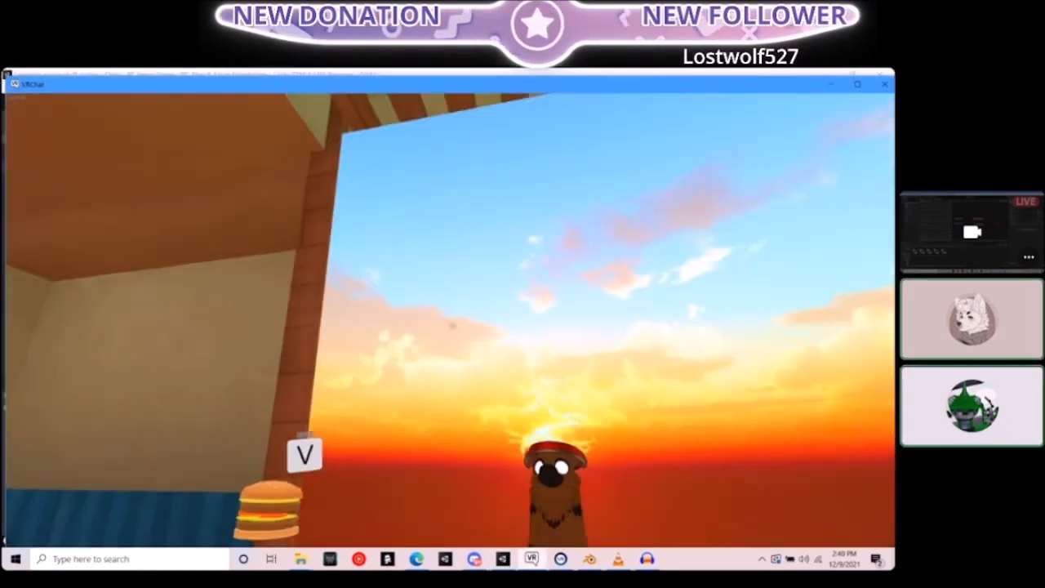
{"action": "key", "text": "Escape"}
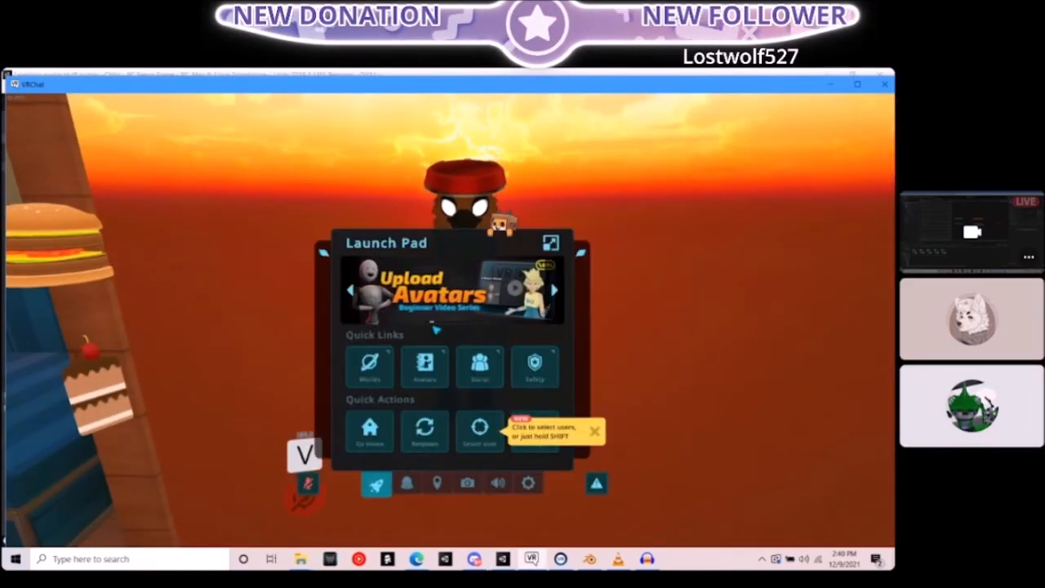
{"action": "left_click", "coordinate": [424, 367]}
{"action": "scroll", "coordinate": [531, 367], "scroll_direction": "up", "scroll_amount": 5}
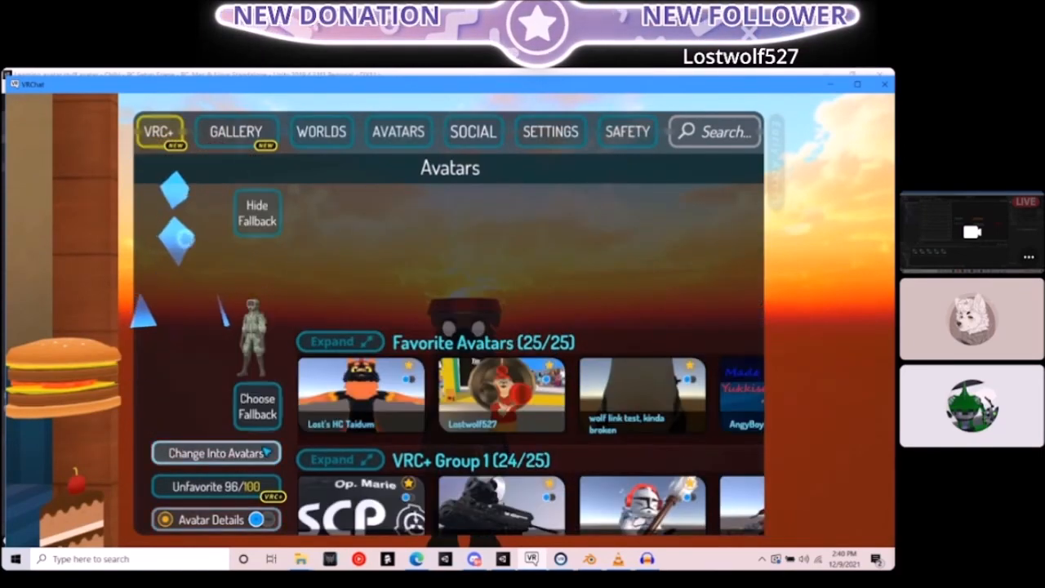
{"action": "key", "text": "Escape"}
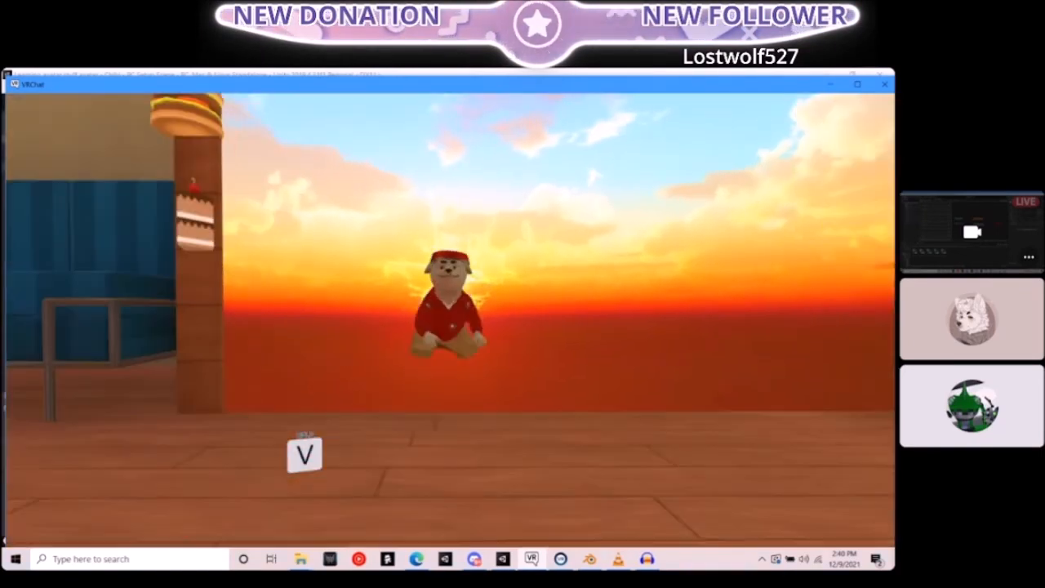
Change into the SDK: Bestboi Chibi Base test avatar from the Other avatar group
{"action": "key", "text": "Escape"}
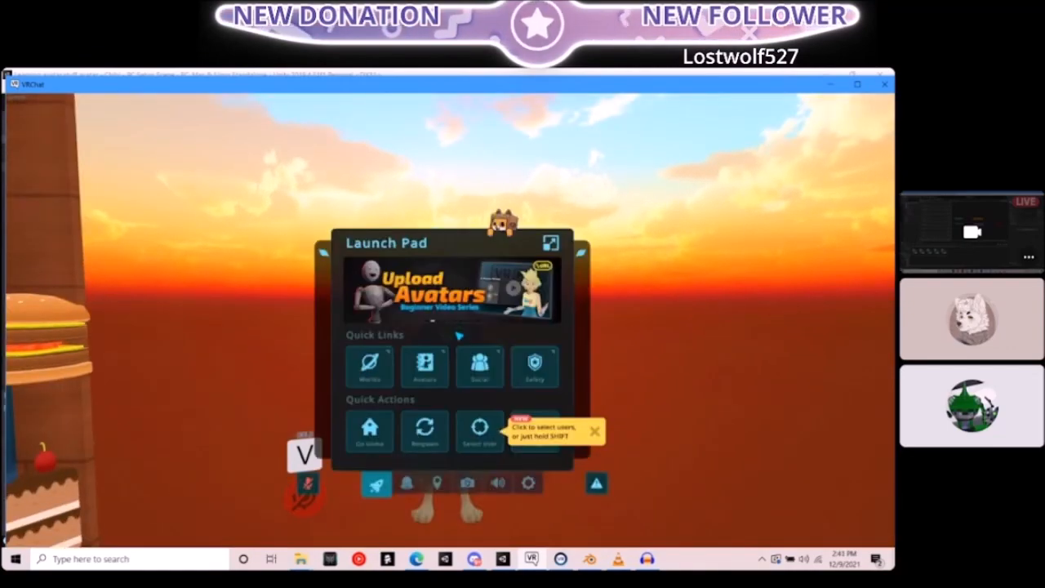
{"action": "left_click", "coordinate": [440, 377]}
{"action": "scroll", "coordinate": [506, 331], "scroll_direction": "down", "scroll_amount": 10}
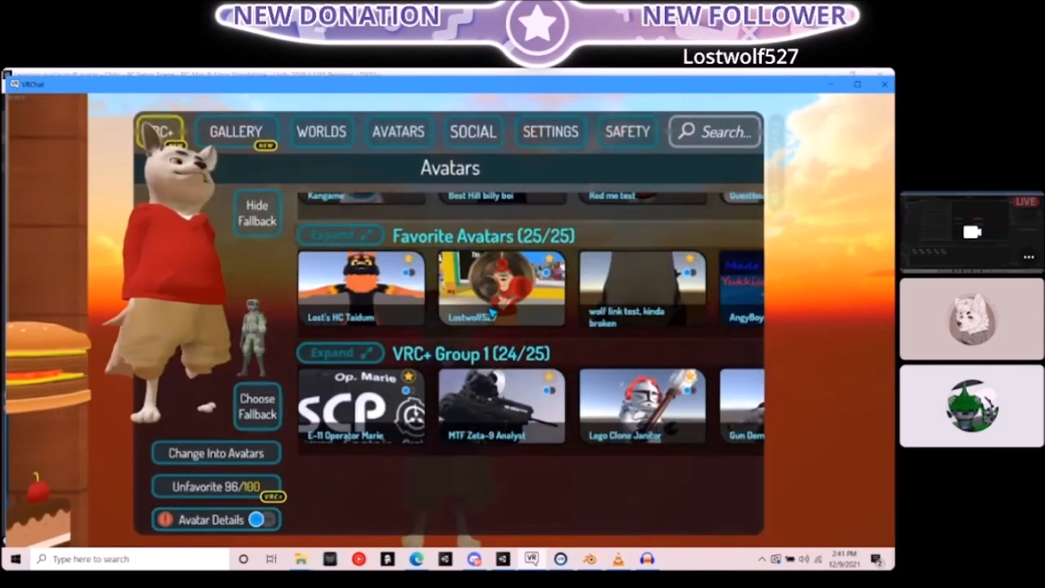
{"action": "scroll", "coordinate": [506, 332], "scroll_direction": "down", "scroll_amount": 1}
{"action": "left_click", "coordinate": [499, 401]}
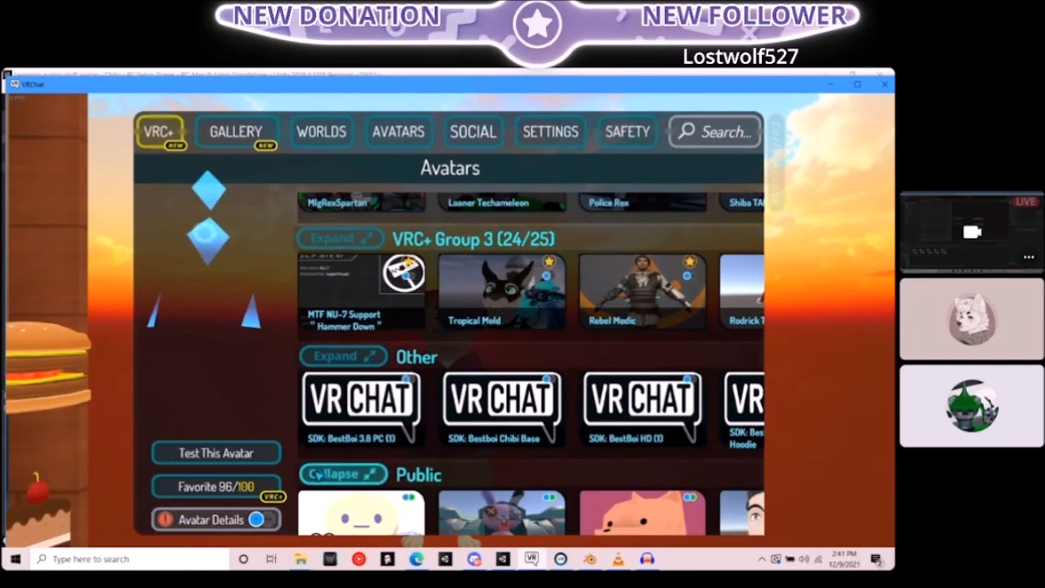
{"action": "left_click", "coordinate": [254, 453]}
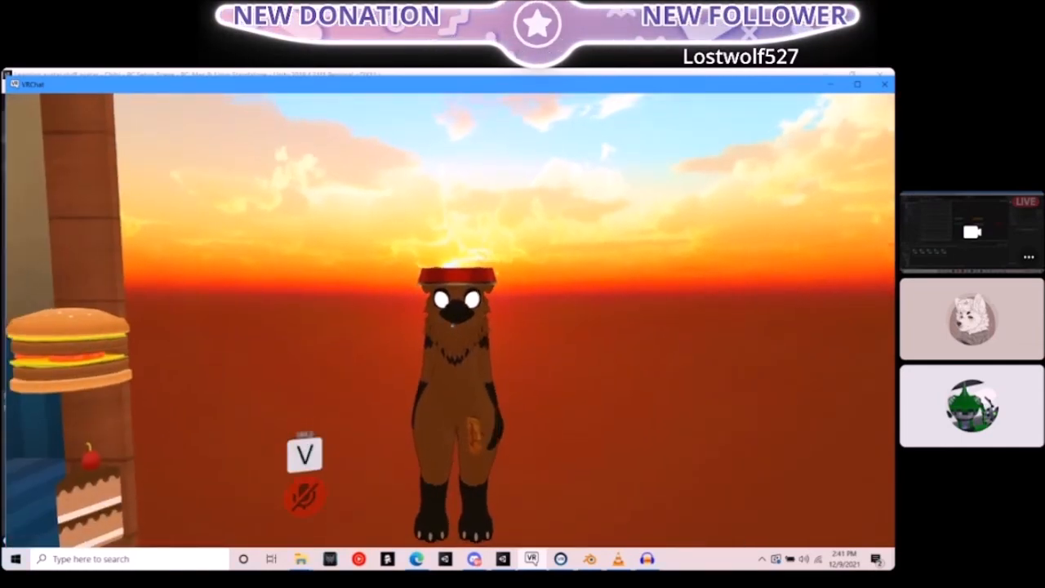
Turn off the avatar's hat and try the Nugget Toggle through its expression menu
{"action": "key", "text": "r"}
{"action": "left_click", "coordinate": [516, 402]}
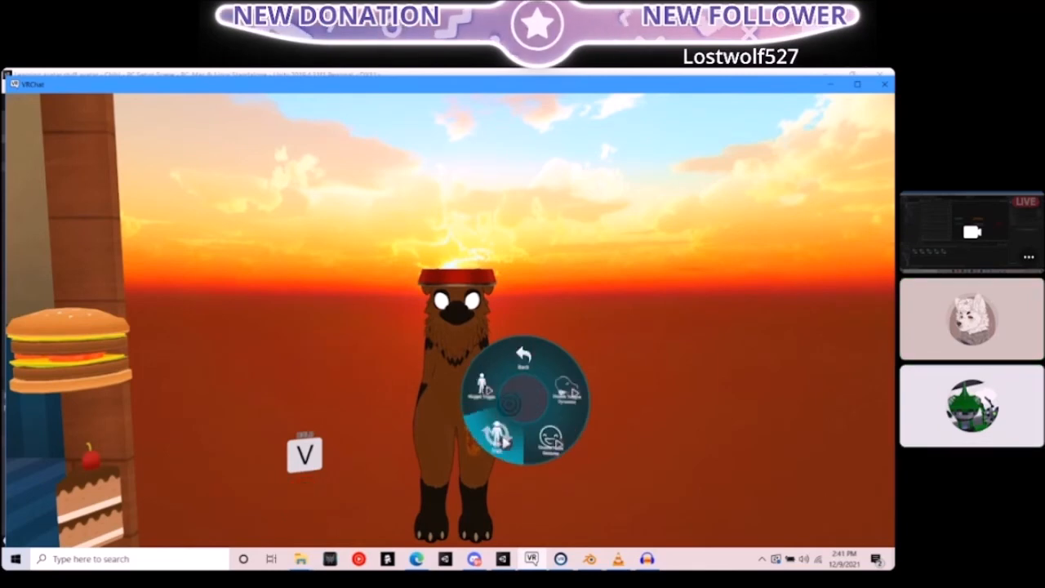
{"action": "left_click", "coordinate": [515, 402]}
{"action": "left_click", "coordinate": [512, 395]}
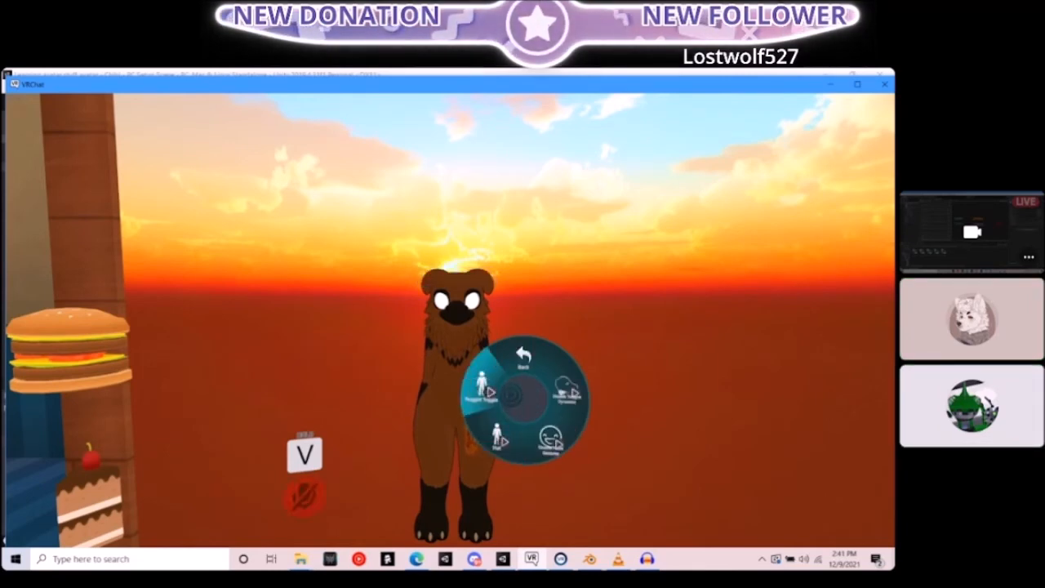
Switch back to Unity, close the VRChat SDK control panel, and deactivate the Chicken2 object
{"action": "key", "text": "alt+Tab"}
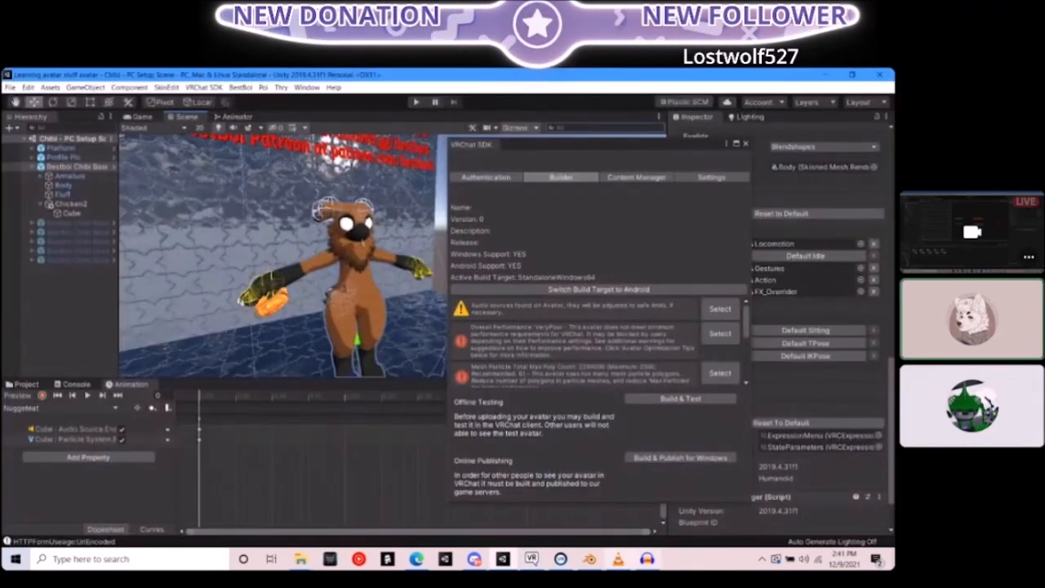
{"action": "left_click", "coordinate": [71, 203]}
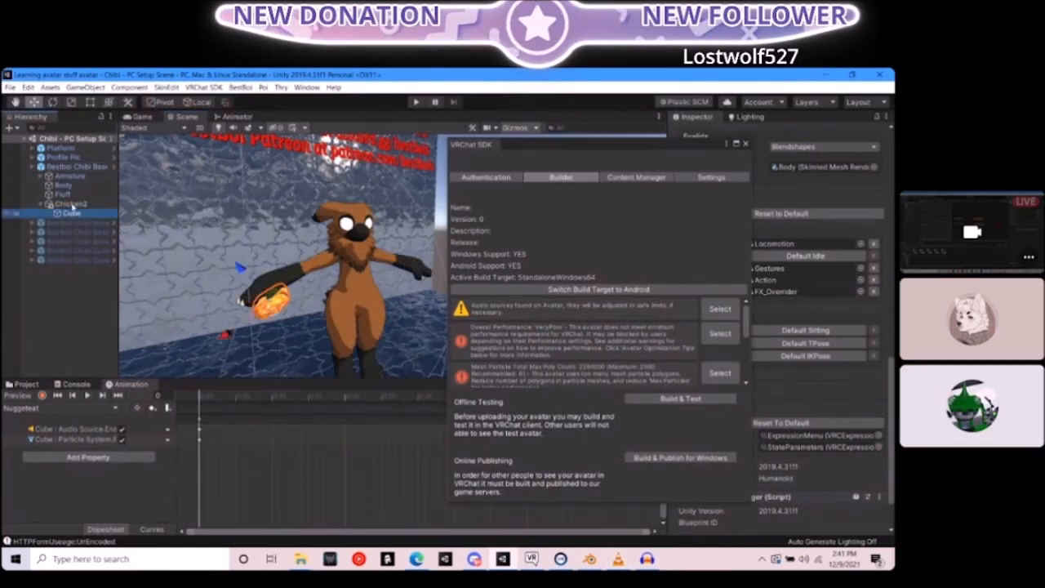
{"action": "left_click", "coordinate": [744, 144]}
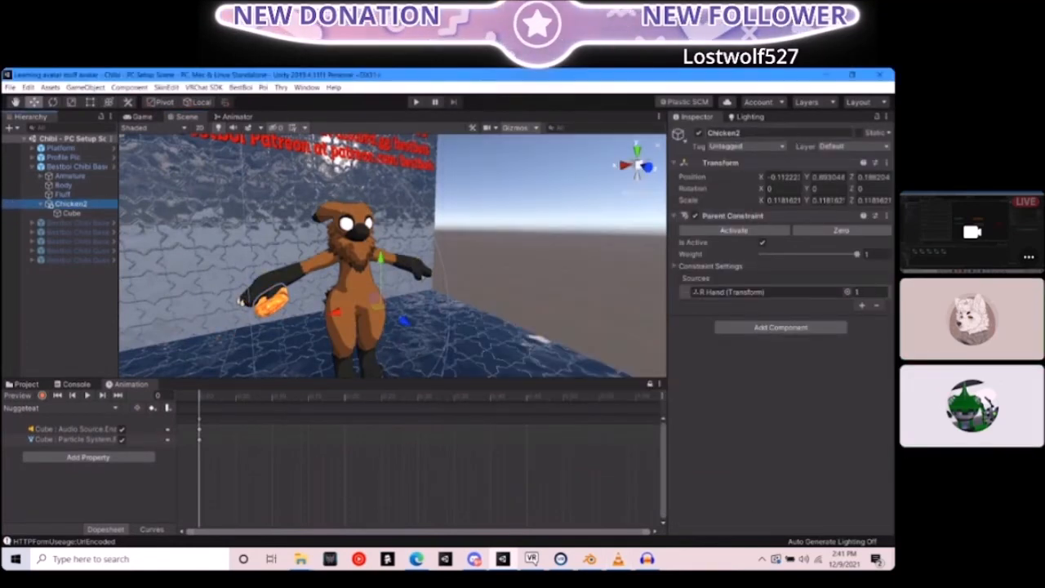
{"action": "left_click", "coordinate": [698, 133]}
Start a new offline test build with the VRChat SDK, return to VRChat, and close the expression menu
{"action": "left_click", "coordinate": [204, 87]}
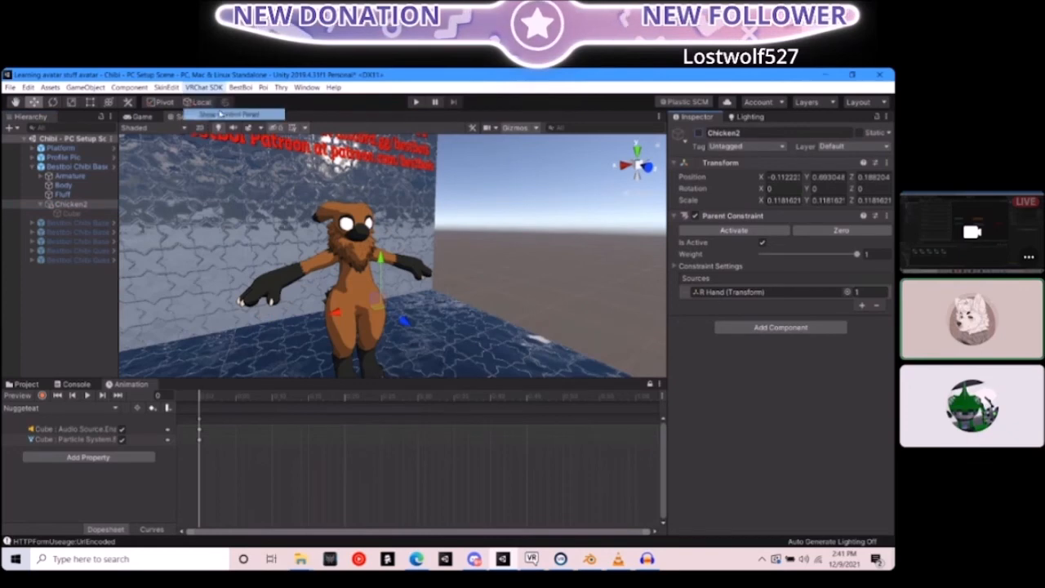
{"action": "left_click", "coordinate": [230, 115]}
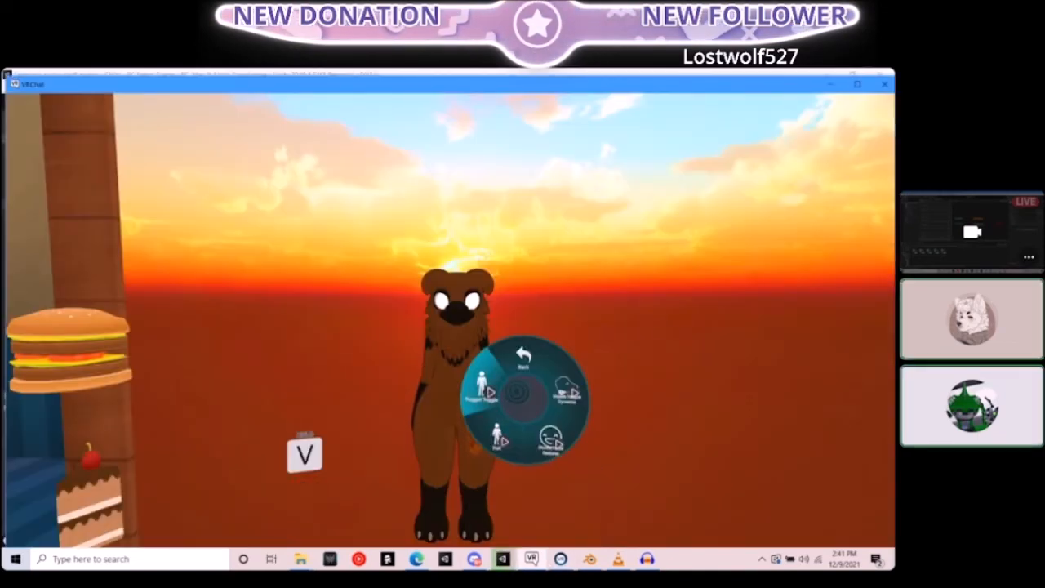
{"action": "key", "text": "v"}
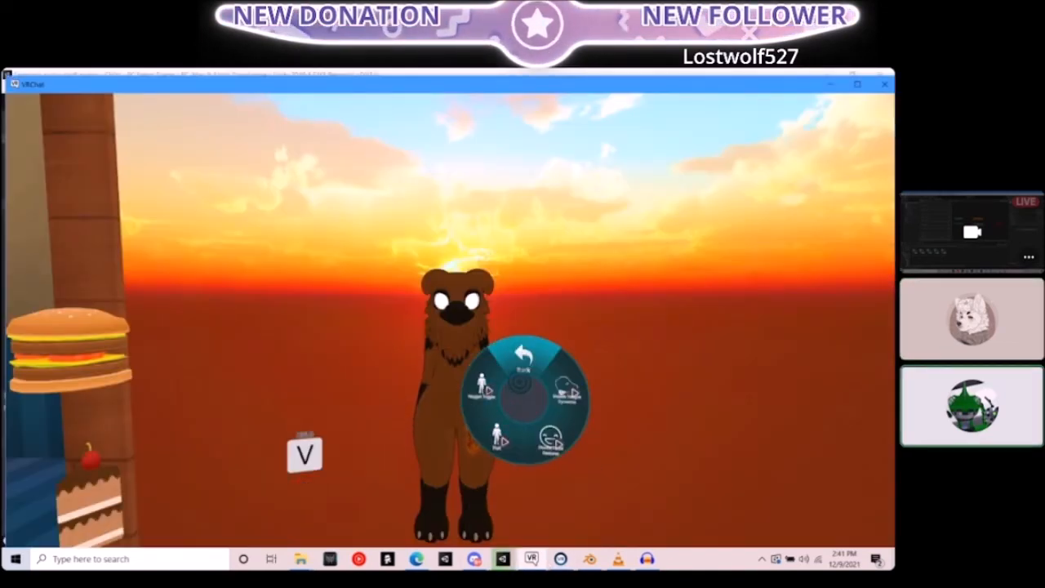
{"action": "key", "text": "r"}
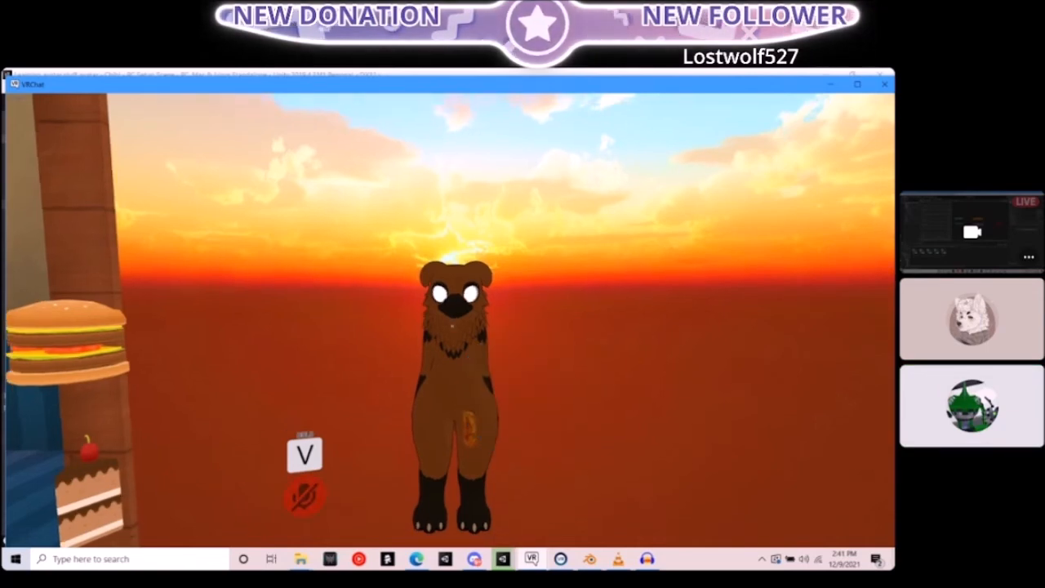
Test the nugget-eating particle effect on the avatar in VRChat, checking how the particles behave as the avatar moves
{"action": "key", "text": "v"}
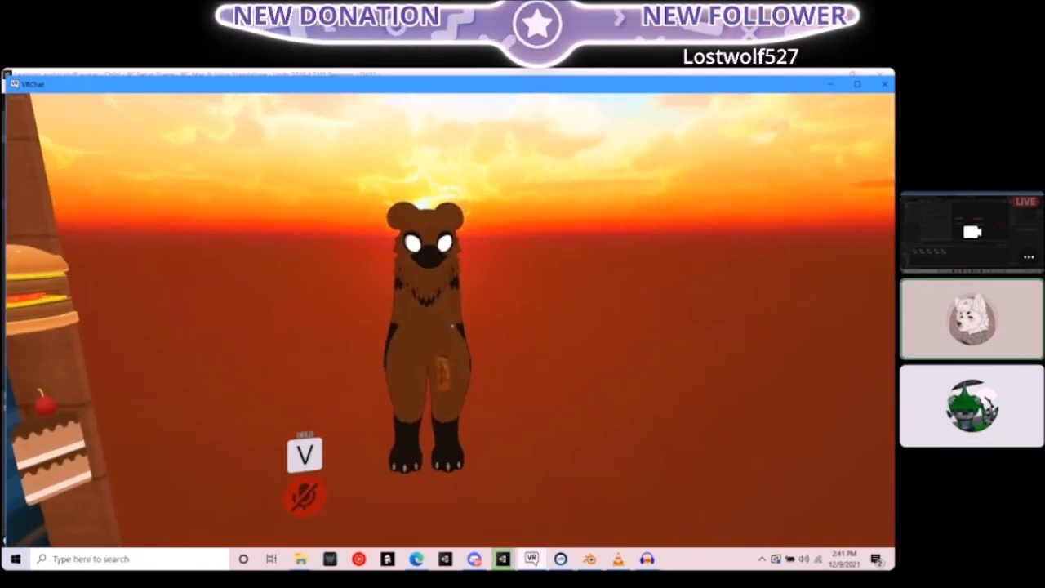
{"action": "key", "text": "v"}
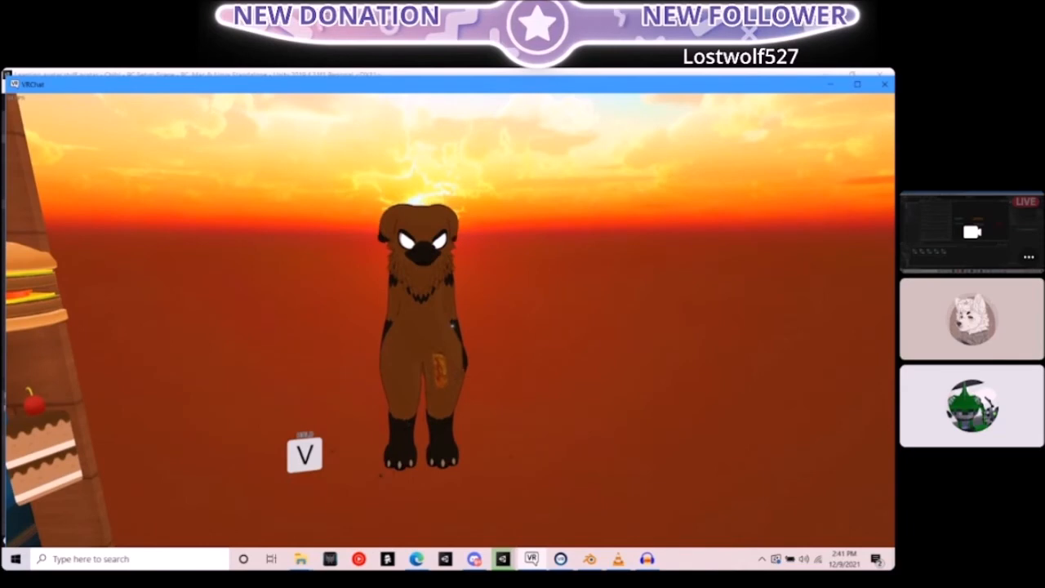
{"action": "key", "text": "v"}
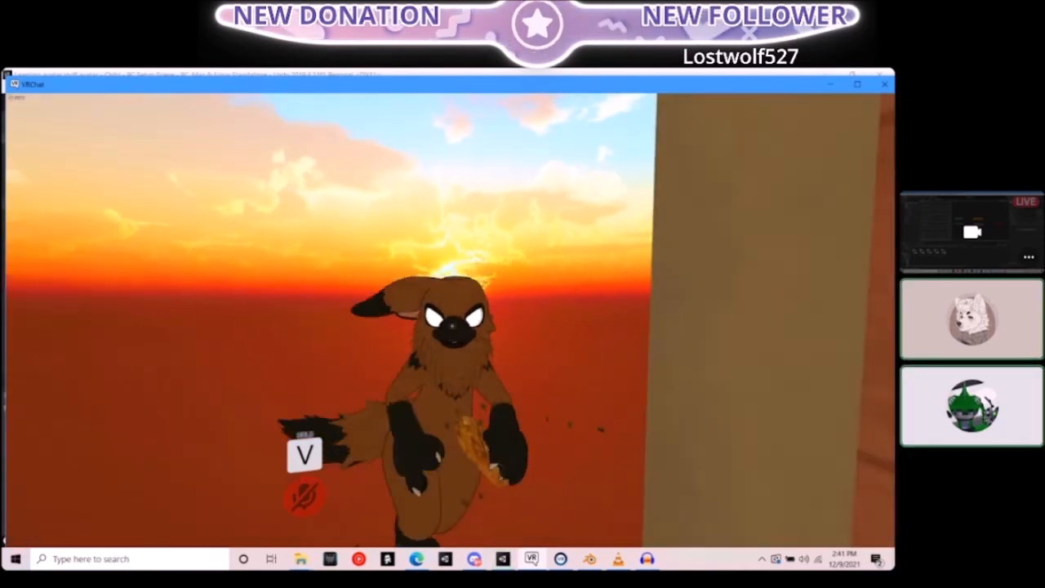
{"action": "key", "text": "v"}
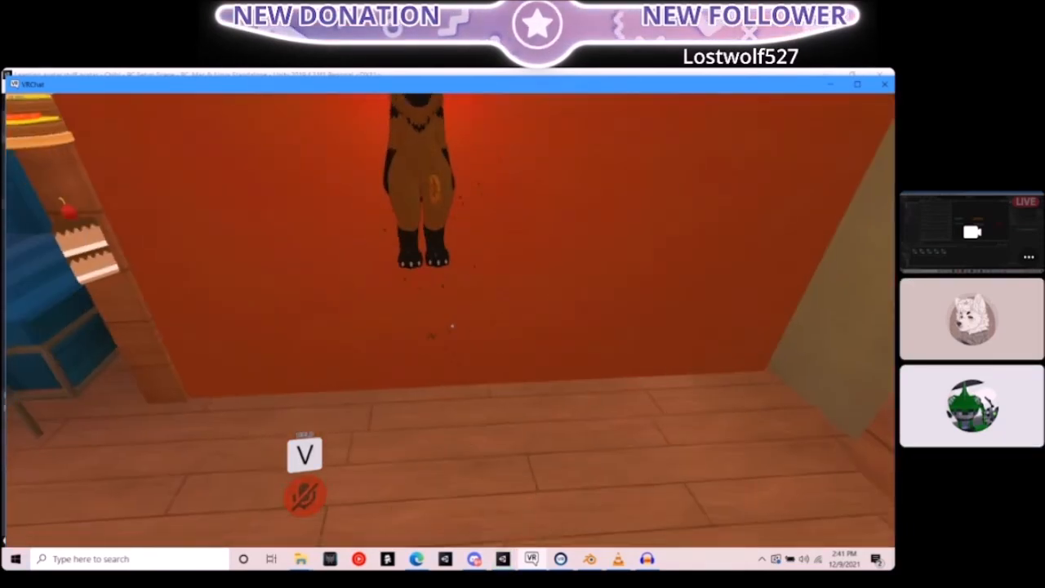
{"action": "key", "text": "v"}
{"action": "key", "text": "v"}
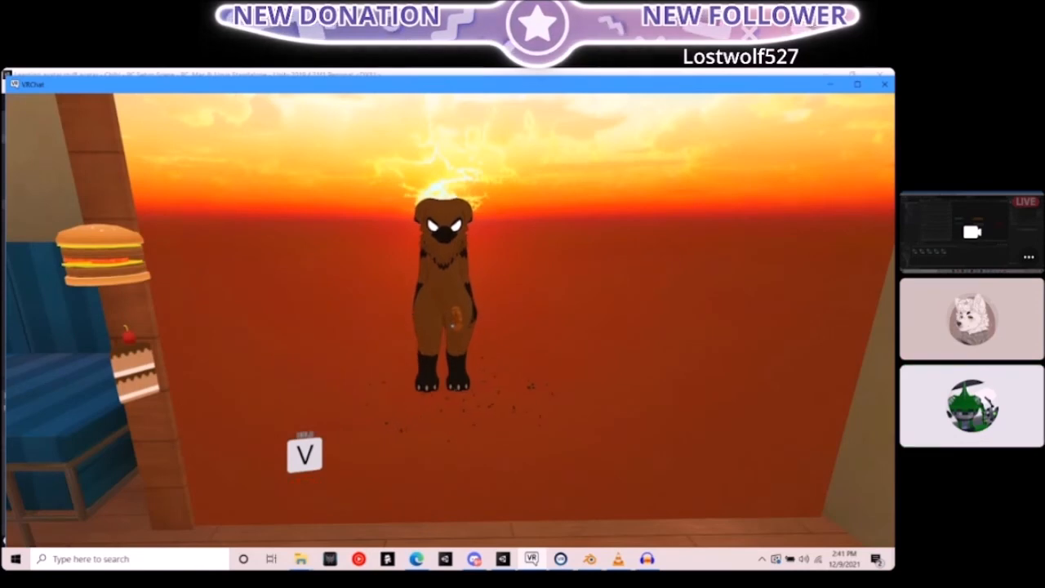
{"action": "key", "text": "v"}
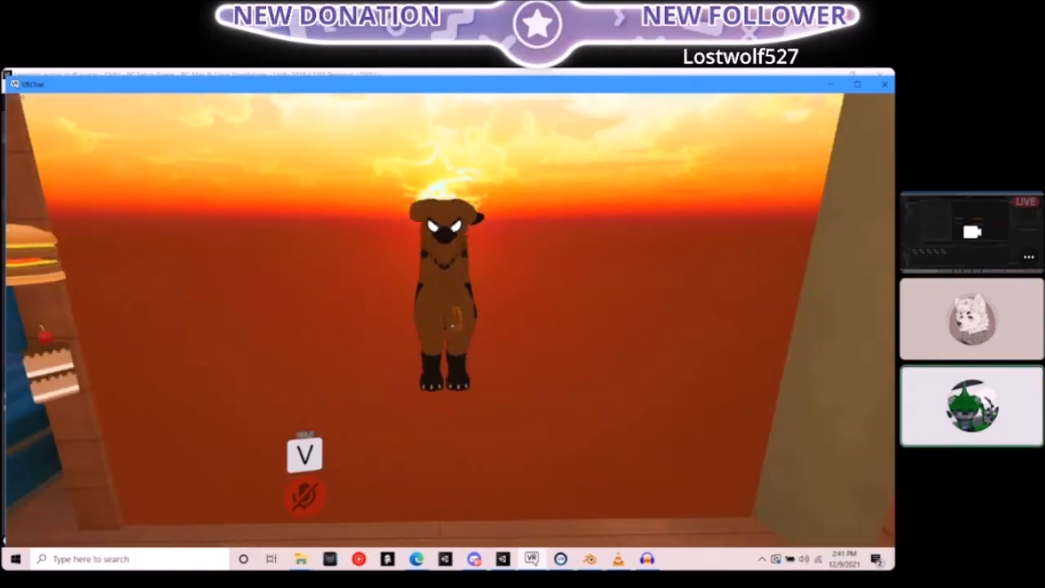
{"action": "key", "text": "v"}
{"action": "key", "text": "v"}
{"action": "key", "text": "Escape"}
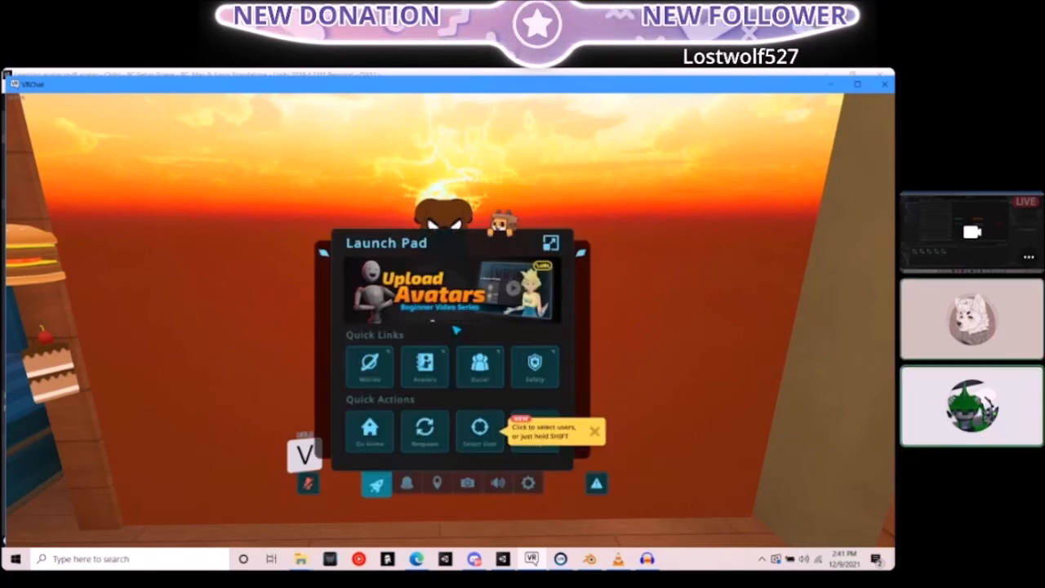
{"action": "key", "text": "Escape"}
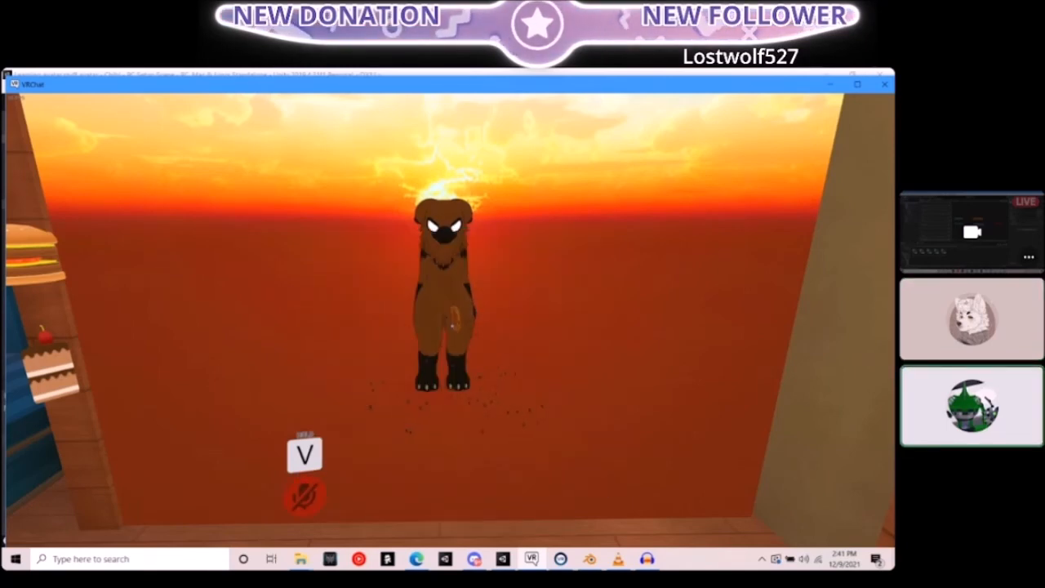
{"action": "key", "text": "Escape"}
{"action": "key", "text": "Escape"}
{"action": "key", "text": "r"}
{"action": "key", "text": "v"}
{"action": "key", "text": "v"}
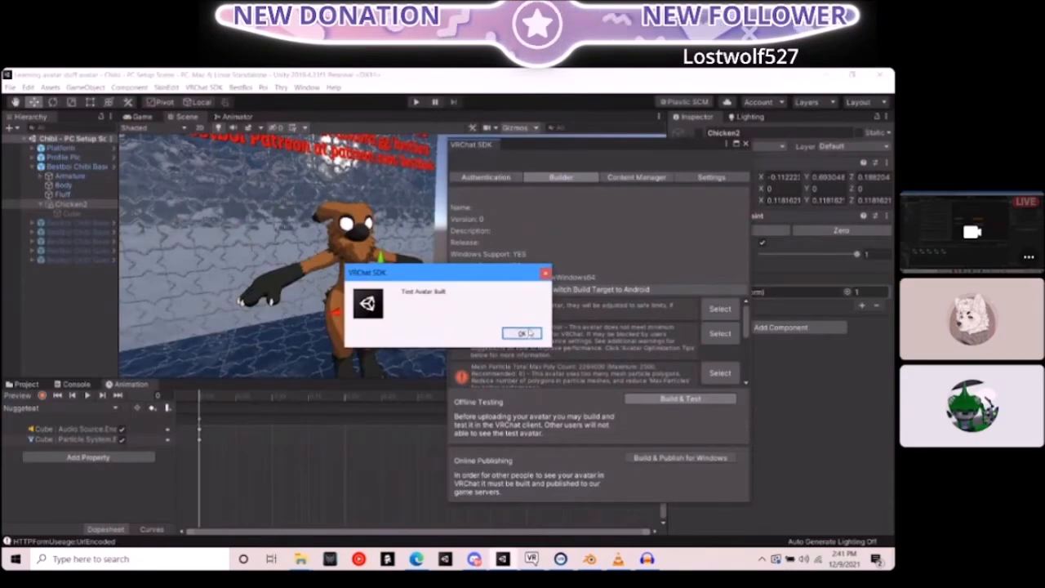
Back in Unity, close the build message and SDK panel, and set the Cube particle system's Simulation Space to World
{"action": "left_click", "coordinate": [522, 333]}
{"action": "left_click", "coordinate": [745, 144]}
{"action": "scroll", "coordinate": [776, 327], "scroll_direction": "down", "scroll_amount": 10}
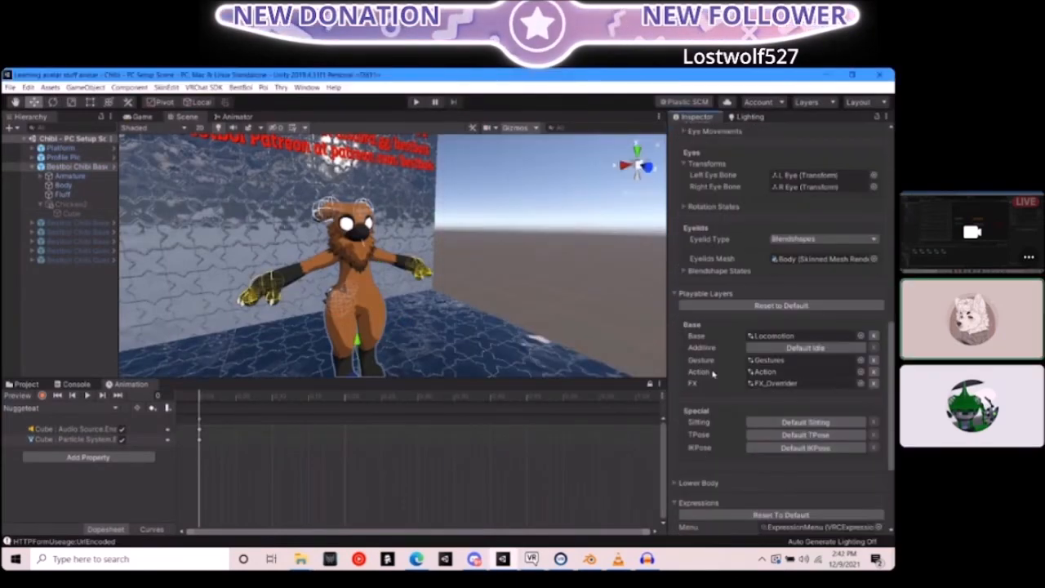
{"action": "left_click", "coordinate": [68, 211]}
{"action": "scroll", "coordinate": [737, 399], "scroll_direction": "down", "scroll_amount": 10}
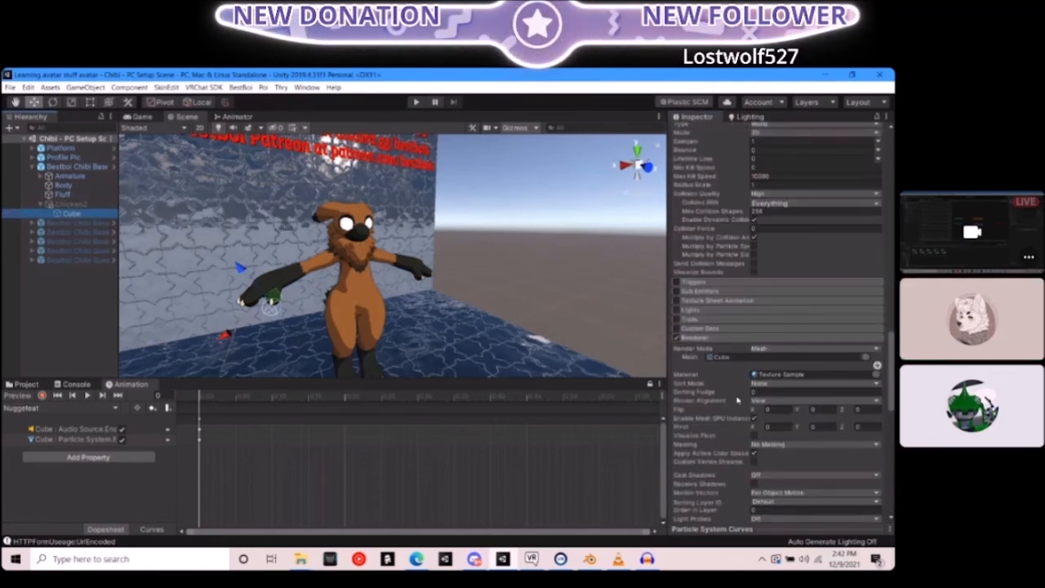
{"action": "scroll", "coordinate": [737, 400], "scroll_direction": "down", "scroll_amount": 5}
{"action": "scroll", "coordinate": [735, 351], "scroll_direction": "up", "scroll_amount": 10}
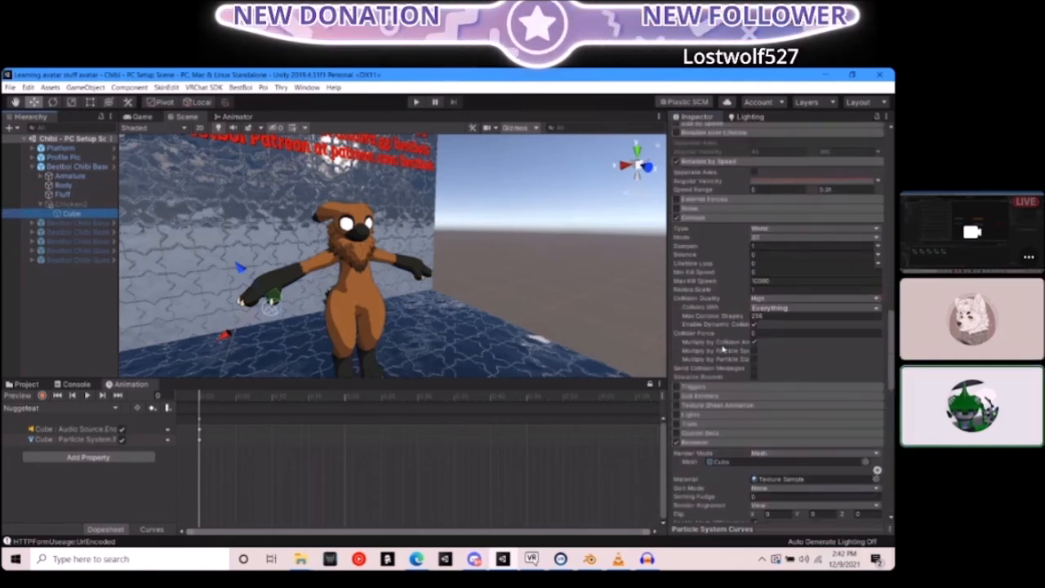
{"action": "scroll", "coordinate": [723, 349], "scroll_direction": "up", "scroll_amount": 3}
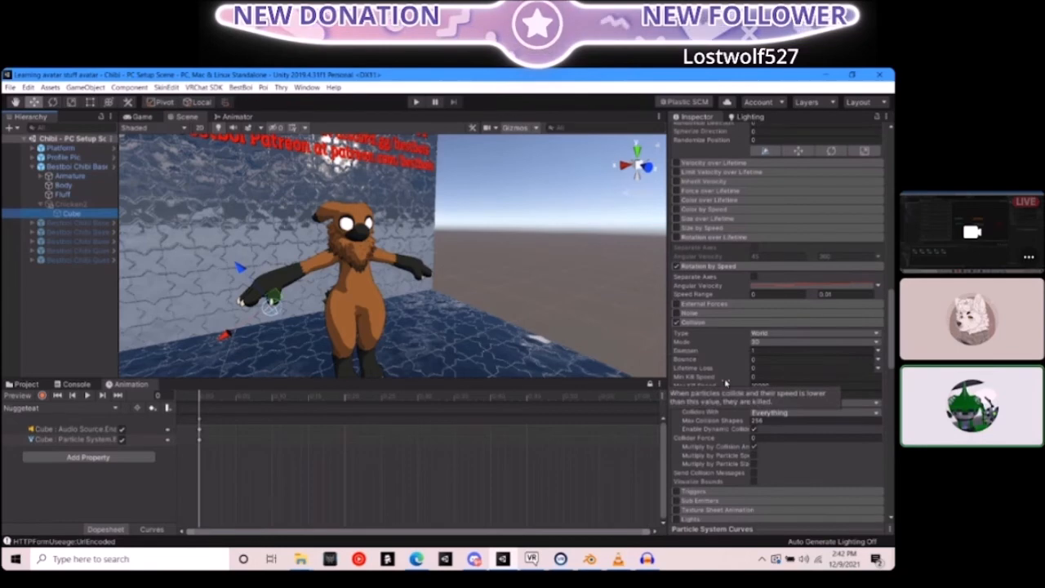
{"action": "scroll", "coordinate": [725, 382], "scroll_direction": "up", "scroll_amount": 10}
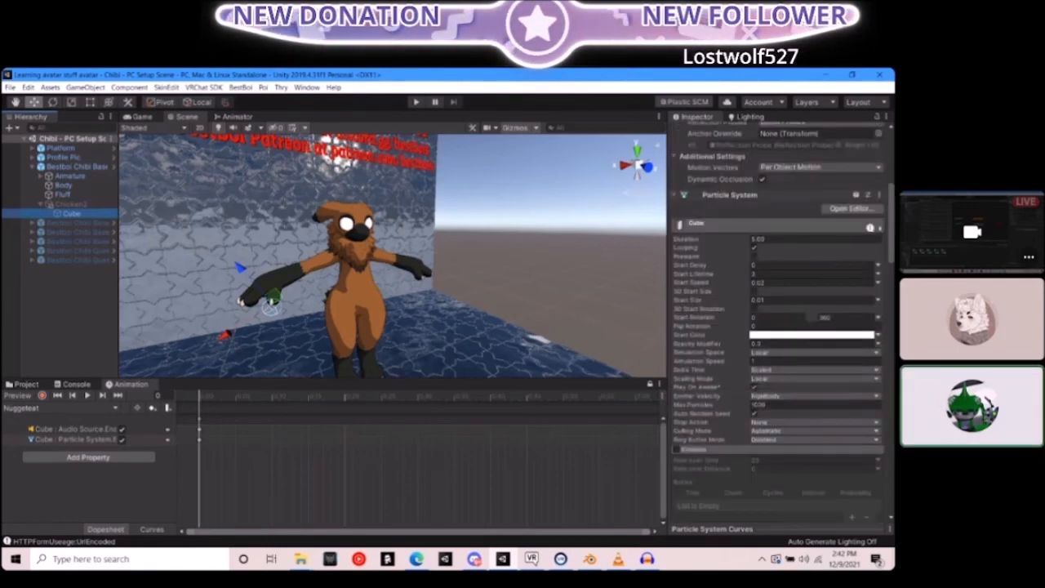
{"action": "left_click", "coordinate": [792, 352]}
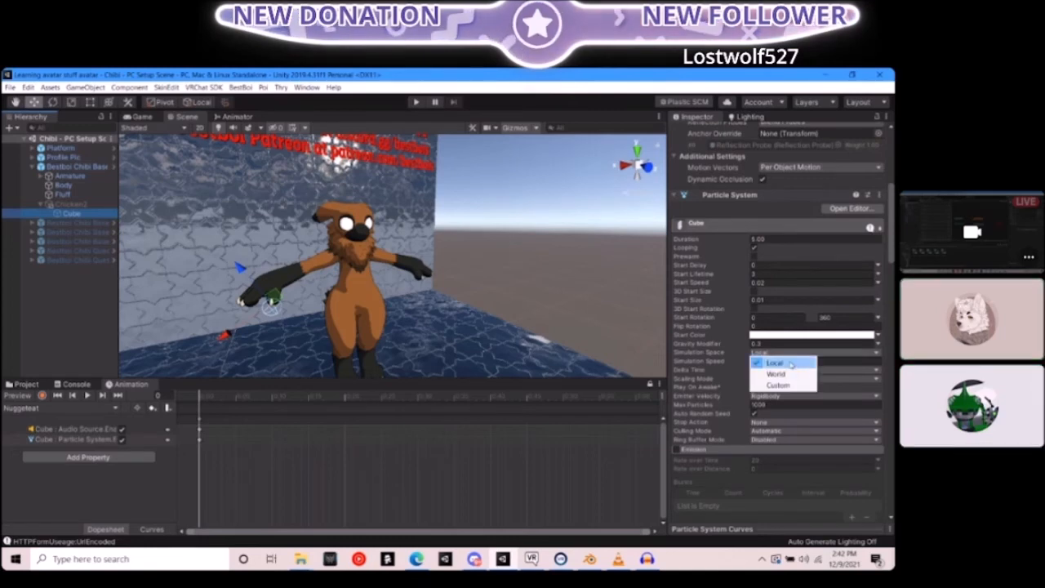
{"action": "left_click", "coordinate": [779, 374]}
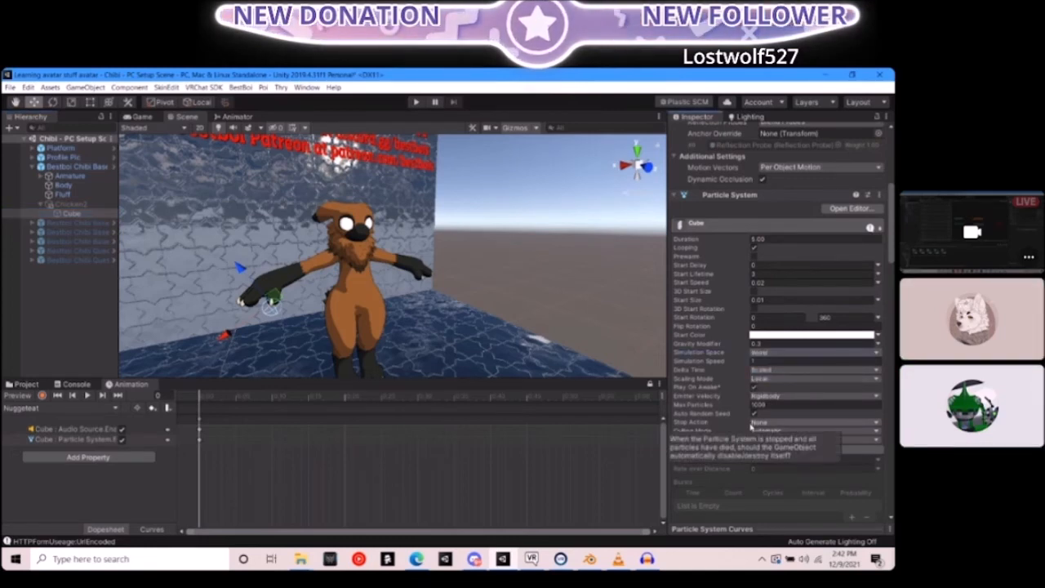
Set the Render Mode in the Cube particle system's Renderer module to Billboard
{"action": "scroll", "coordinate": [710, 390], "scroll_direction": "down", "scroll_amount": 5}
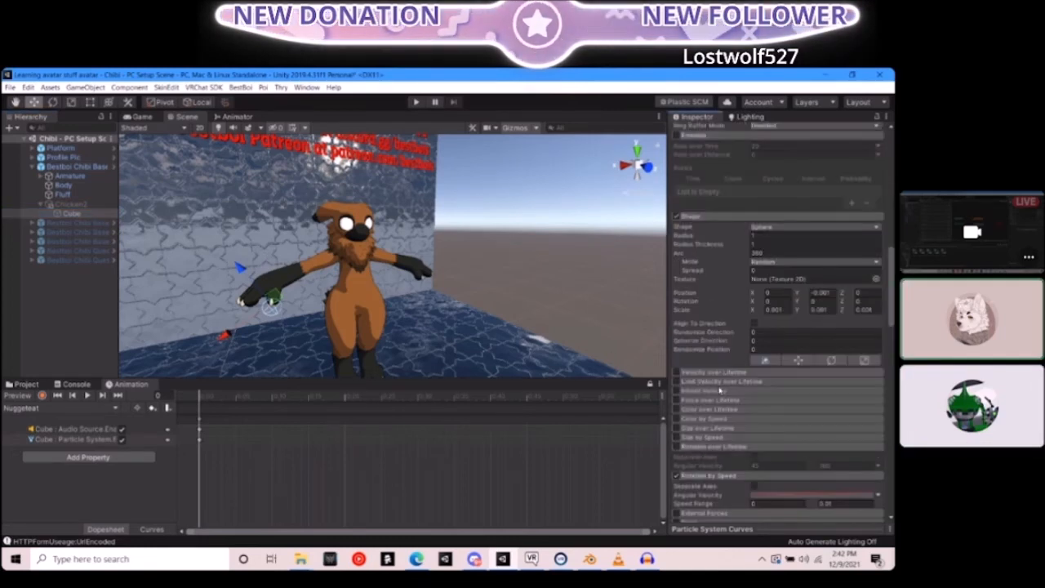
{"action": "scroll", "coordinate": [709, 223], "scroll_direction": "up", "scroll_amount": 3}
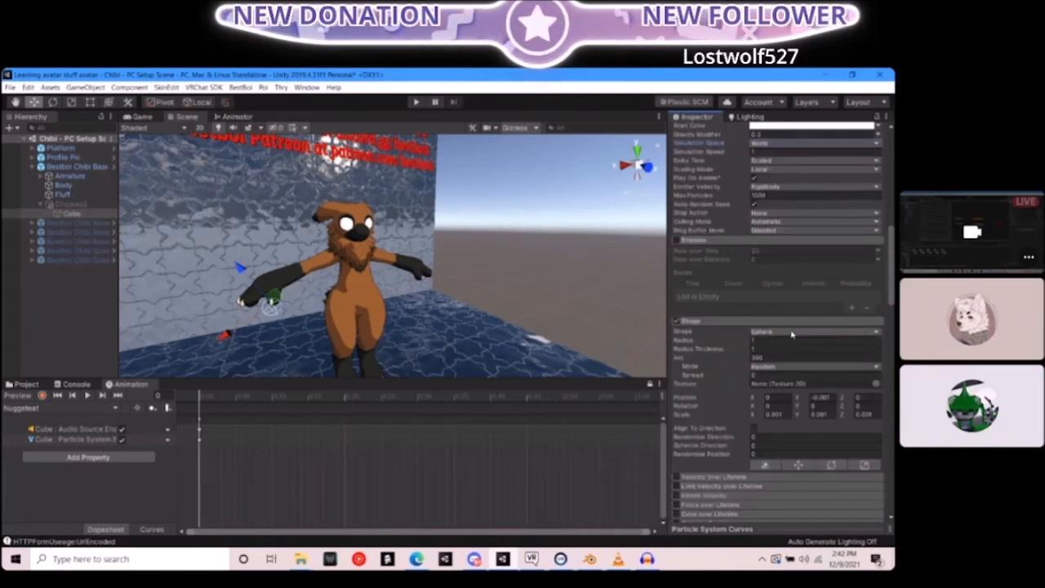
{"action": "scroll", "coordinate": [791, 333], "scroll_direction": "down", "scroll_amount": 5}
{"action": "scroll", "coordinate": [737, 324], "scroll_direction": "down", "scroll_amount": 5}
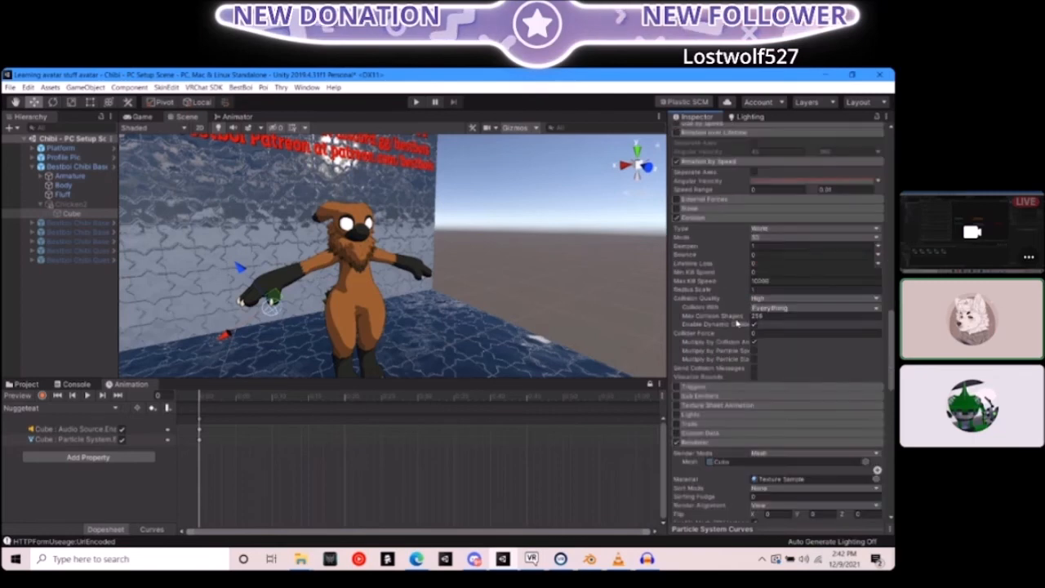
{"action": "scroll", "coordinate": [728, 317], "scroll_direction": "down", "scroll_amount": 12}
{"action": "scroll", "coordinate": [739, 269], "scroll_direction": "up", "scroll_amount": 8}
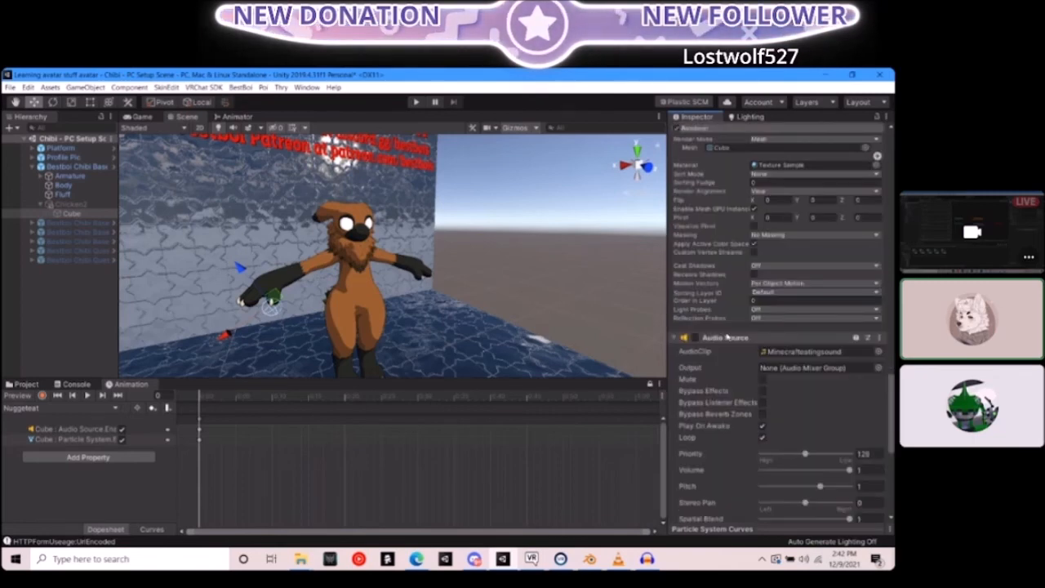
{"action": "left_click", "coordinate": [762, 245]}
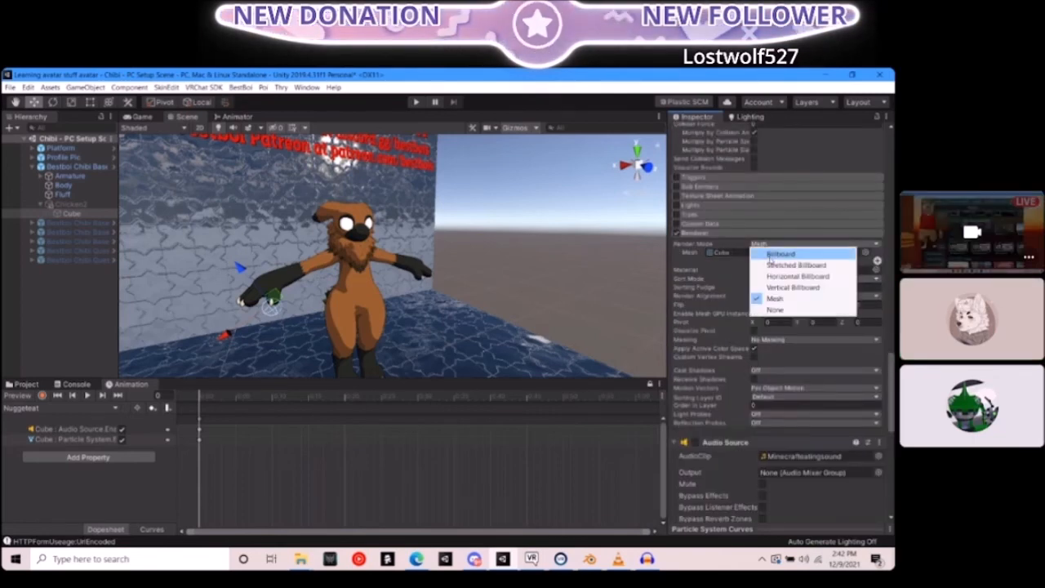
{"action": "left_click", "coordinate": [771, 255]}
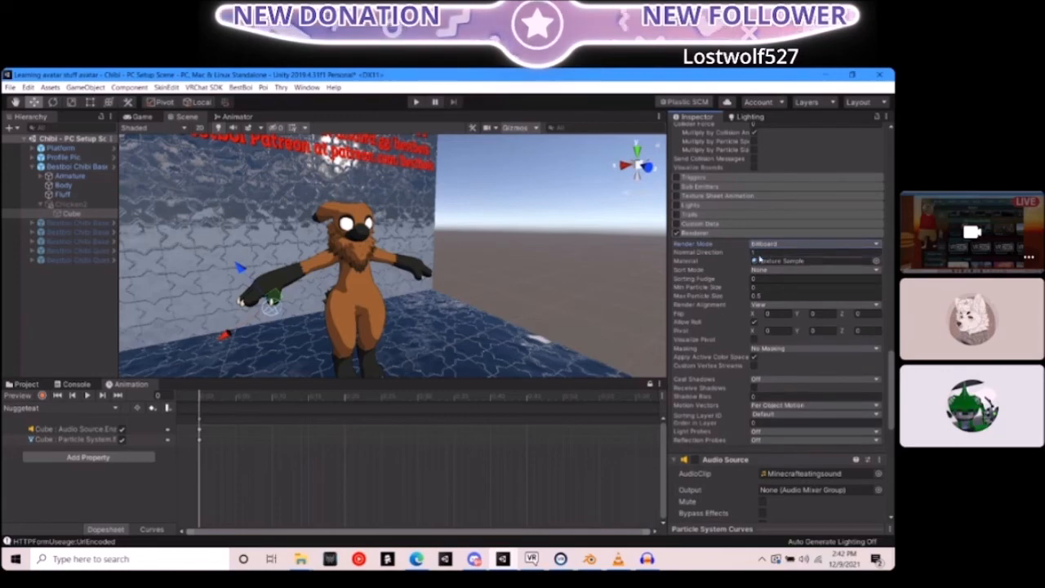
Build a new offline test avatar with the VRChat SDK and dismiss the completion message
{"action": "right_click_drag", "start_coordinate": [442, 244], "coordinate": [377, 294]}
{"action": "left_click", "coordinate": [203, 87]}
{"action": "left_click", "coordinate": [225, 101]}
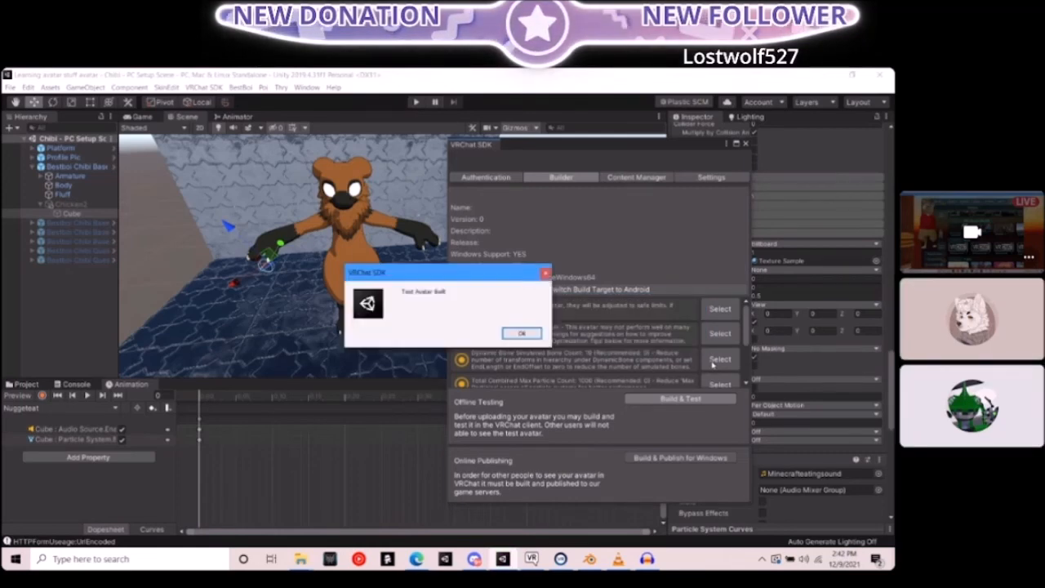
{"action": "left_click", "coordinate": [503, 335]}
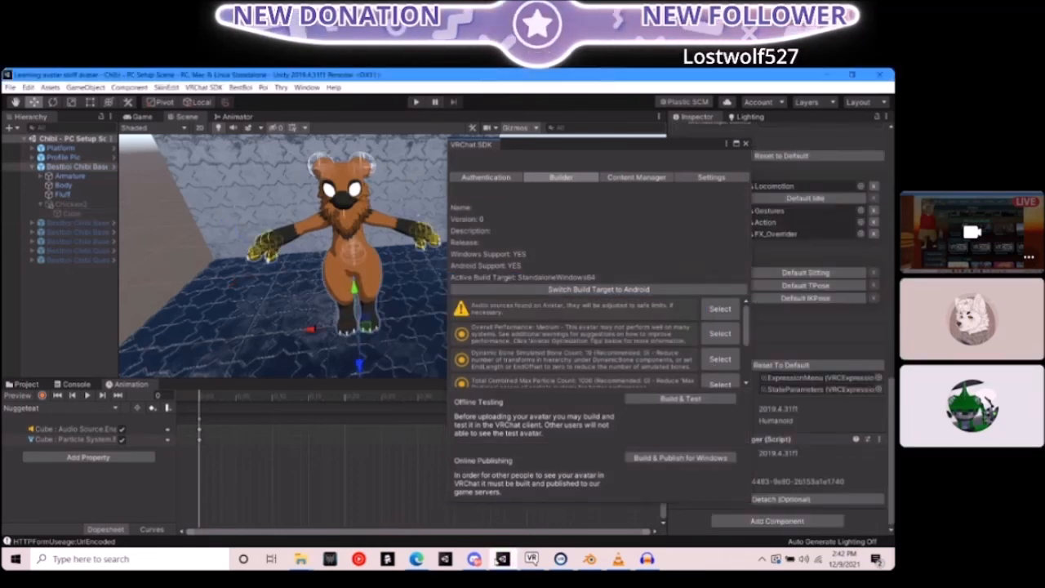
Switch to VRChat and change into the Rebel Medic avatar from VRC+ Group 3
{"action": "key", "text": "Escape"}
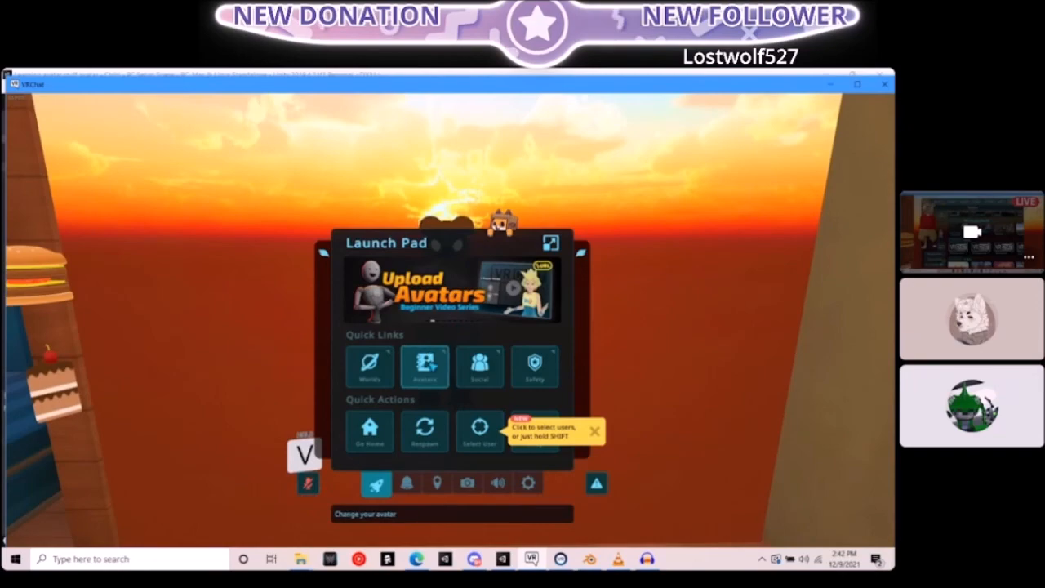
{"action": "left_click", "coordinate": [427, 361]}
{"action": "left_click", "coordinate": [420, 307]}
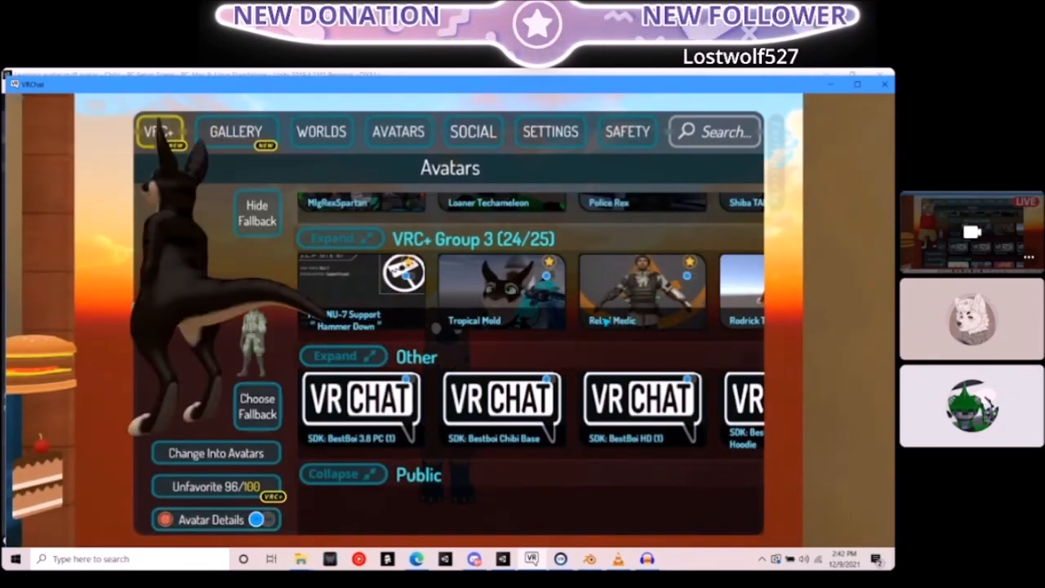
{"action": "left_click", "coordinate": [215, 452]}
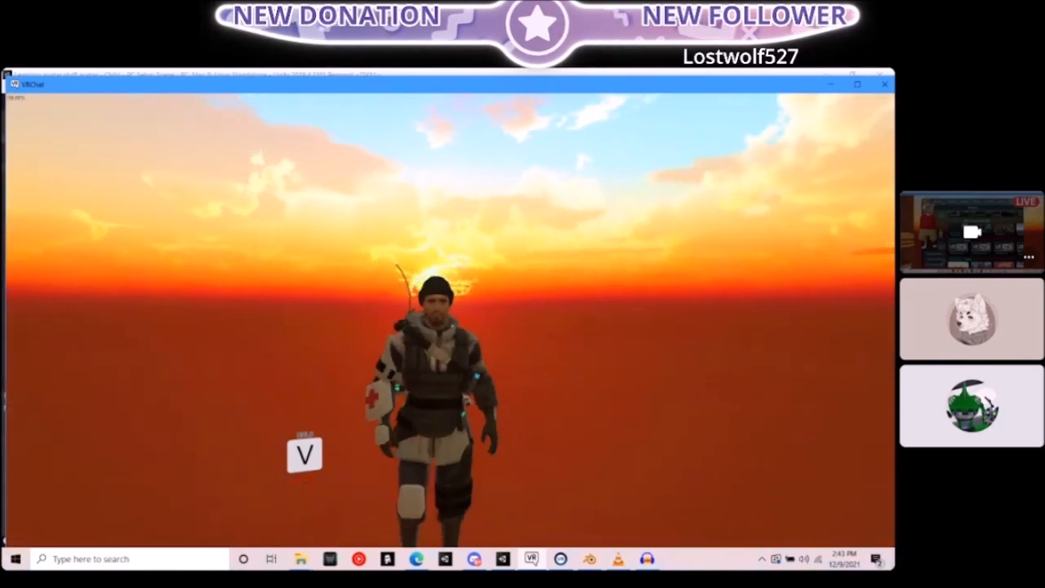
Change back into the SDK: Bestboi Chibi Base test avatar from the Other group
{"action": "key", "text": "Escape"}
{"action": "left_click", "coordinate": [424, 364]}
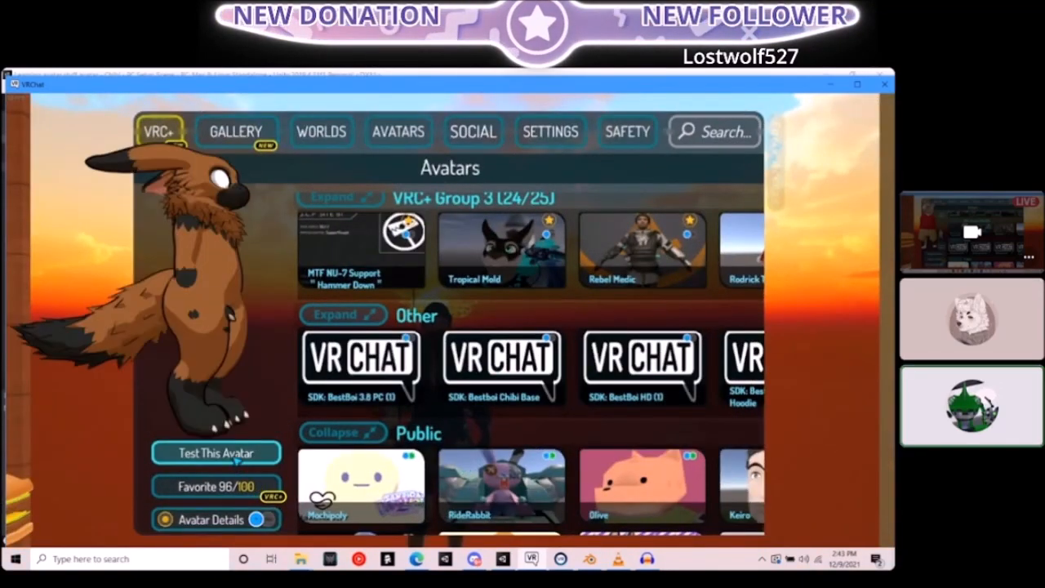
{"action": "left_click", "coordinate": [237, 454]}
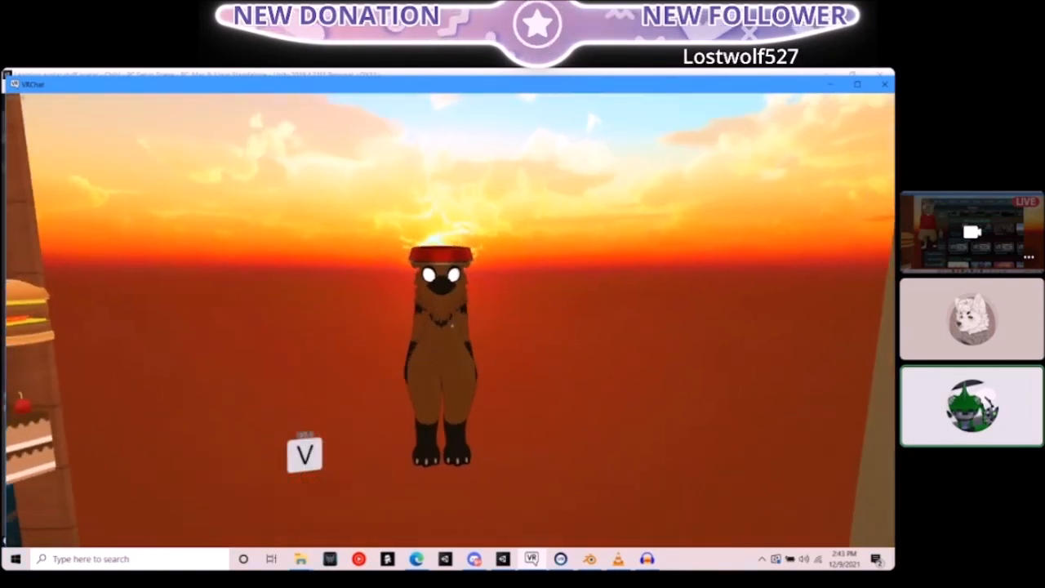
Turn on the avatar's nugget through the expression menu and test the eating effect again
{"action": "key", "text": "r"}
{"action": "left_click", "coordinate": [561, 422]}
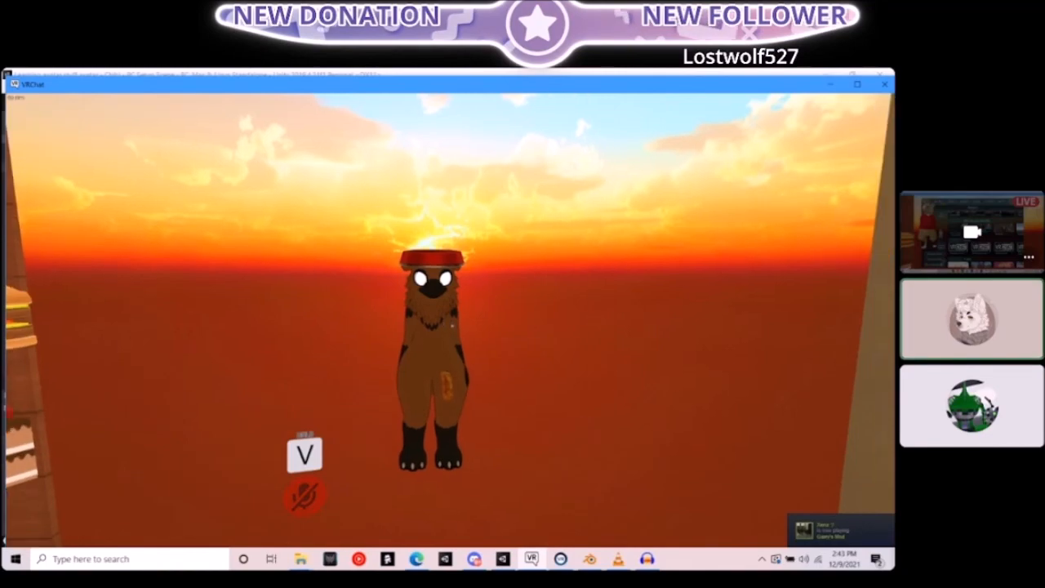
{"action": "key", "text": "v"}
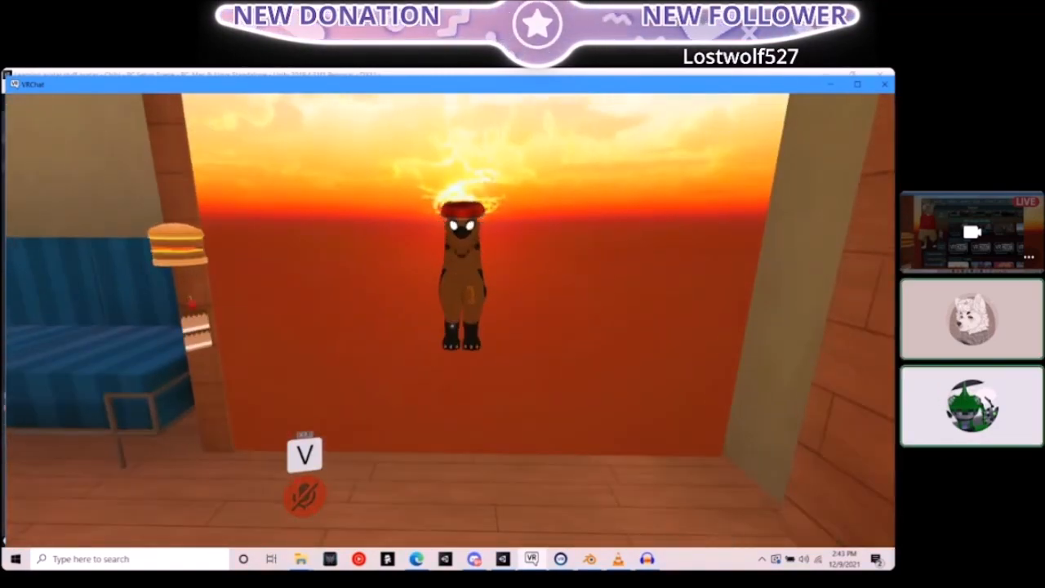
Switch to Unity and turn off Rotation by Speed in the particle system of Chicken2's Cube
{"action": "key", "text": "alt+Tab"}
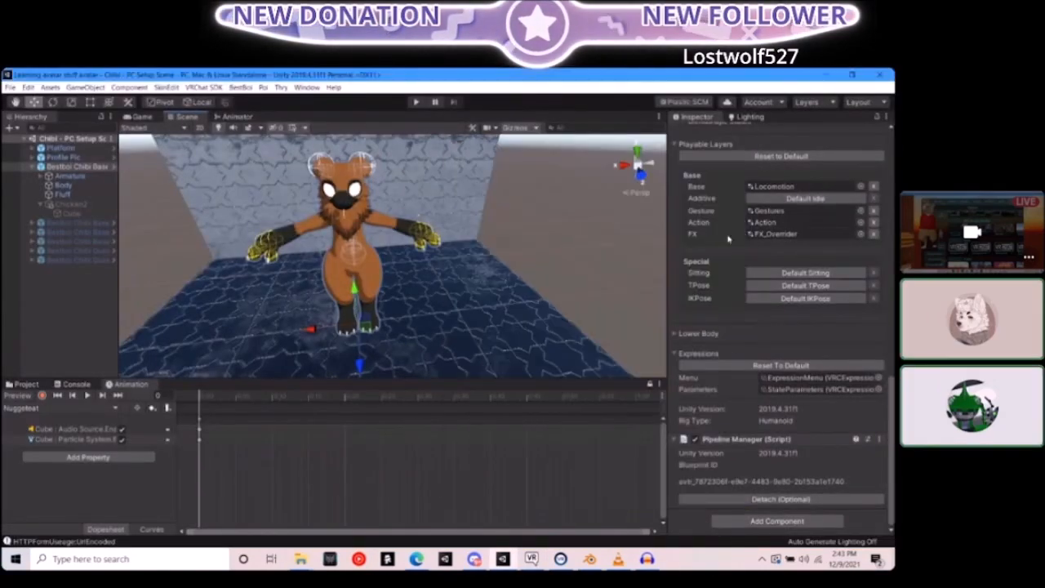
{"action": "scroll", "coordinate": [735, 389], "scroll_direction": "up", "scroll_amount": 10}
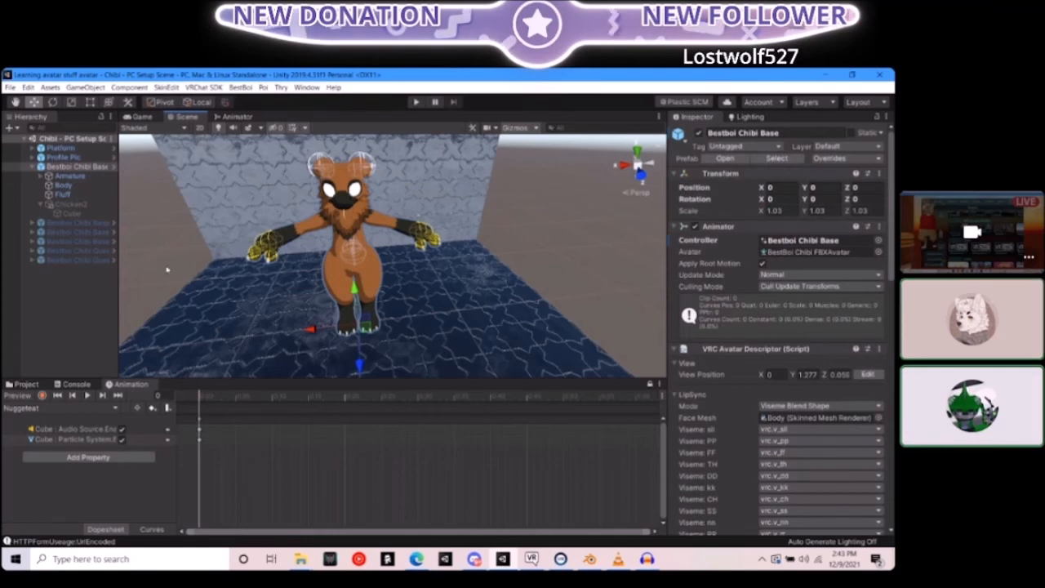
{"action": "left_click", "coordinate": [106, 216]}
{"action": "scroll", "coordinate": [731, 462], "scroll_direction": "down", "scroll_amount": 10}
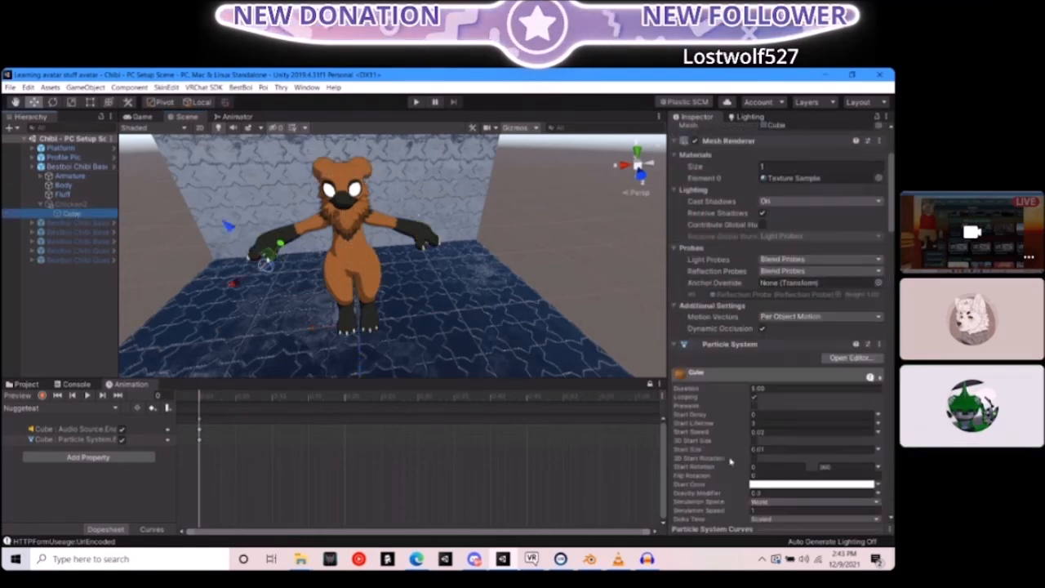
{"action": "scroll", "coordinate": [731, 418], "scroll_direction": "down", "scroll_amount": 5}
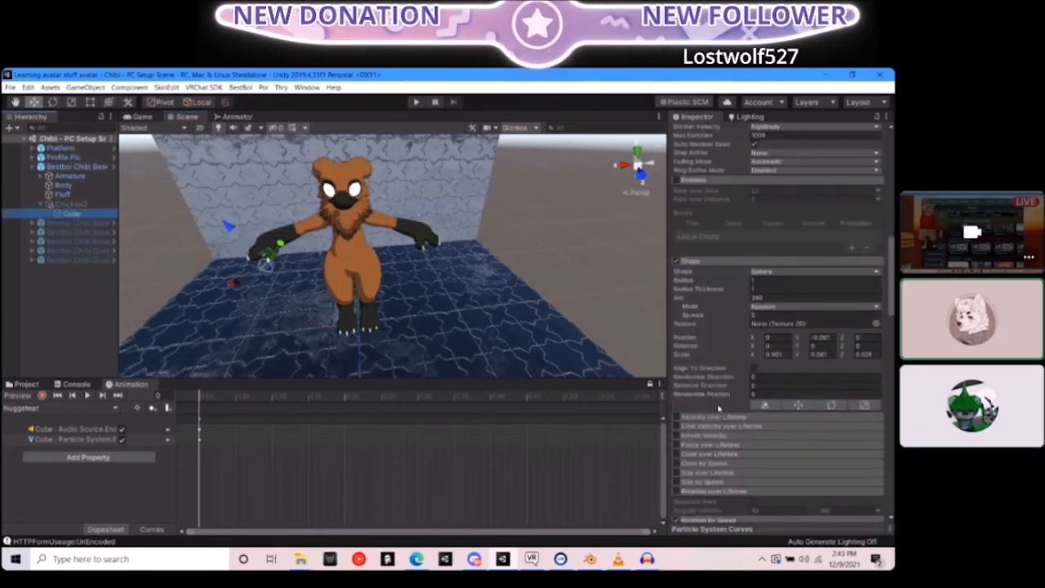
{"action": "left_click", "coordinate": [676, 416]}
{"action": "scroll", "coordinate": [690, 424], "scroll_direction": "down", "scroll_amount": 4}
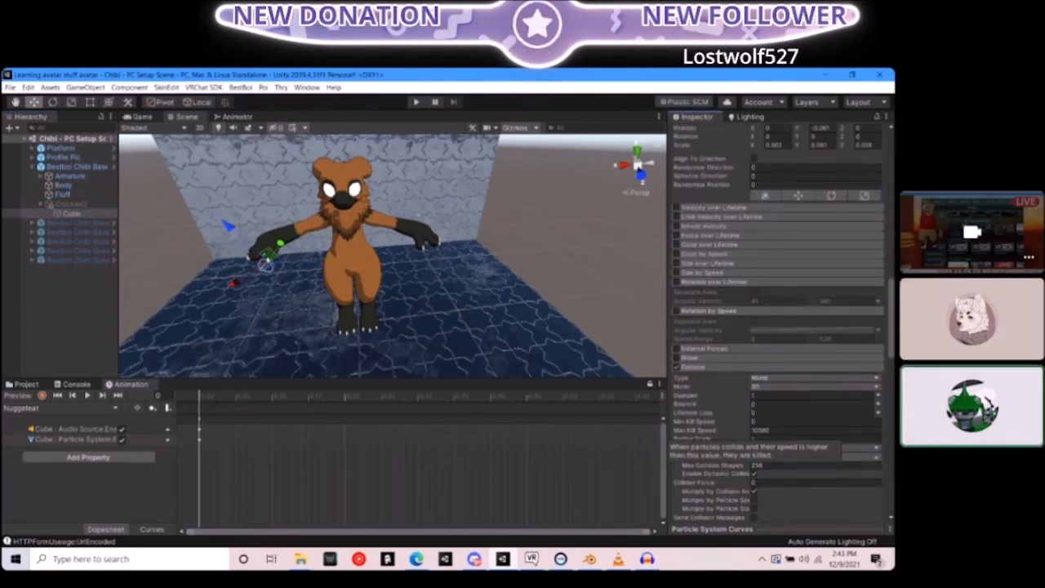
Change the Cube particle system's Start Rotation from a random range to a single constant of 0
{"action": "scroll", "coordinate": [716, 399], "scroll_direction": "up", "scroll_amount": 18}
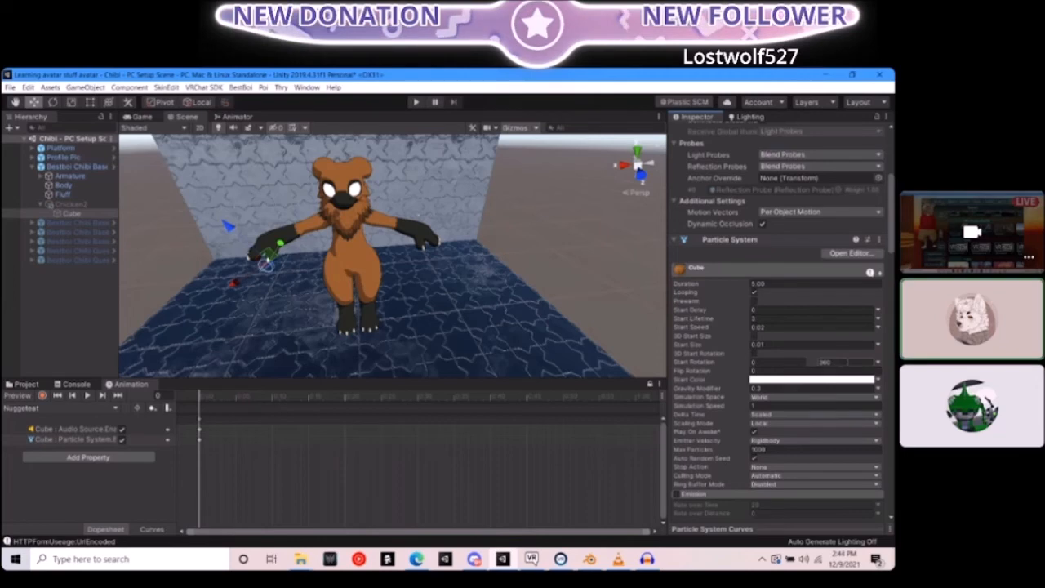
{"action": "left_click", "coordinate": [878, 362]}
{"action": "left_click", "coordinate": [784, 369]}
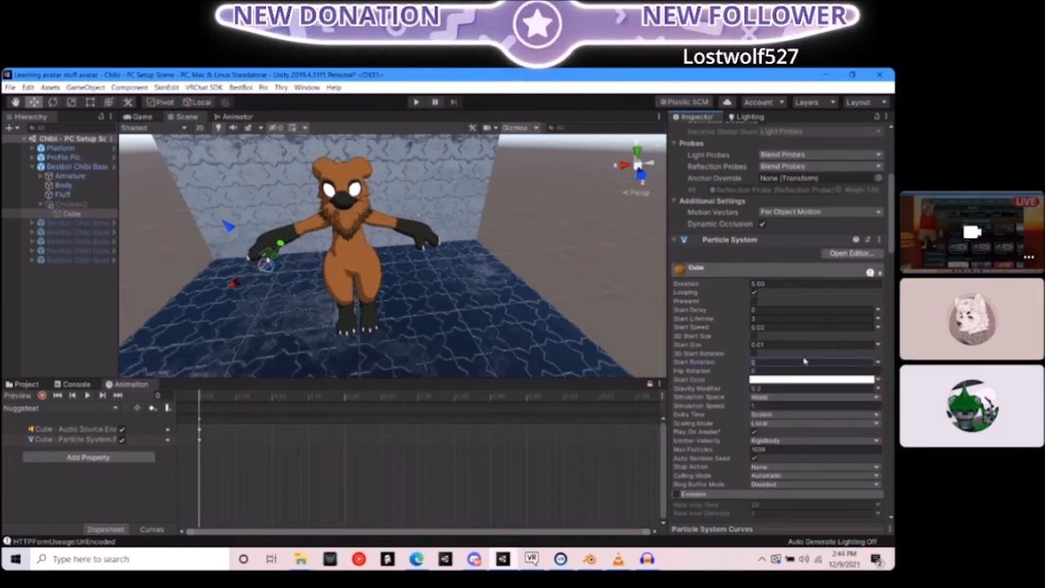
{"action": "left_click", "coordinate": [800, 293]}
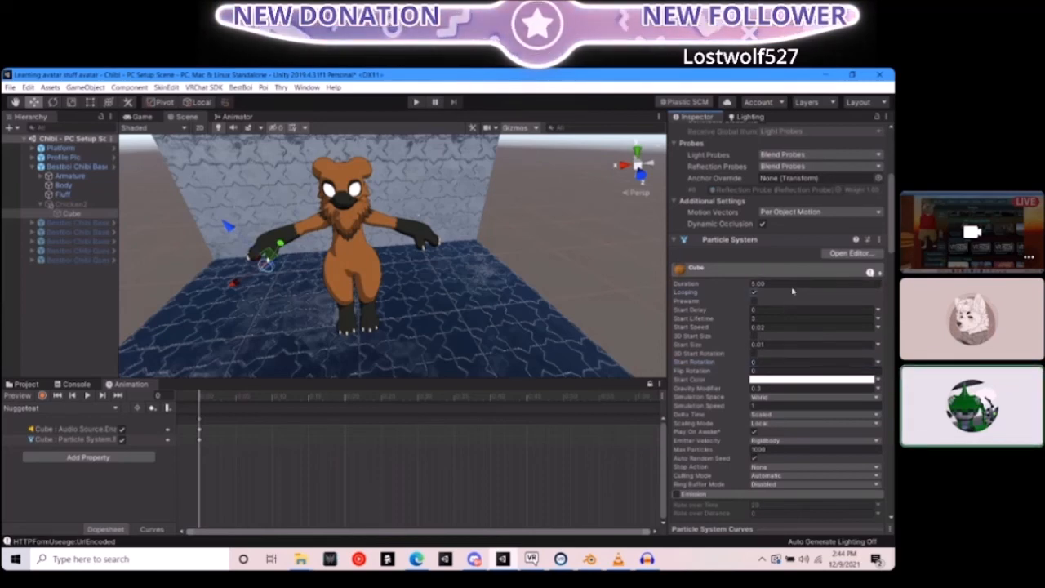
Activate the Chicken2 object and enable the Emission module on its Cube's particle system
{"action": "left_click", "coordinate": [72, 205]}
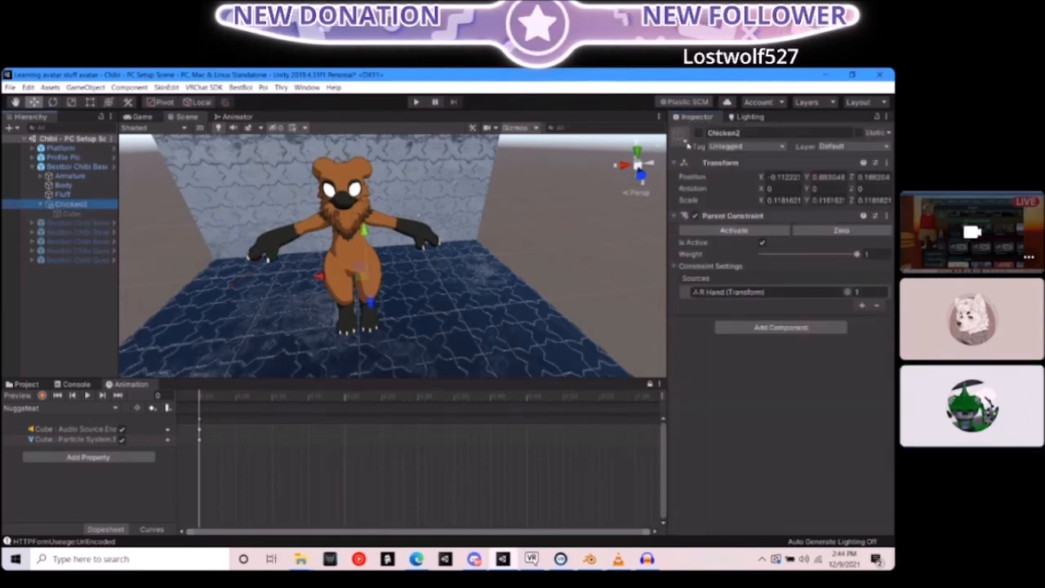
{"action": "left_click", "coordinate": [72, 213]}
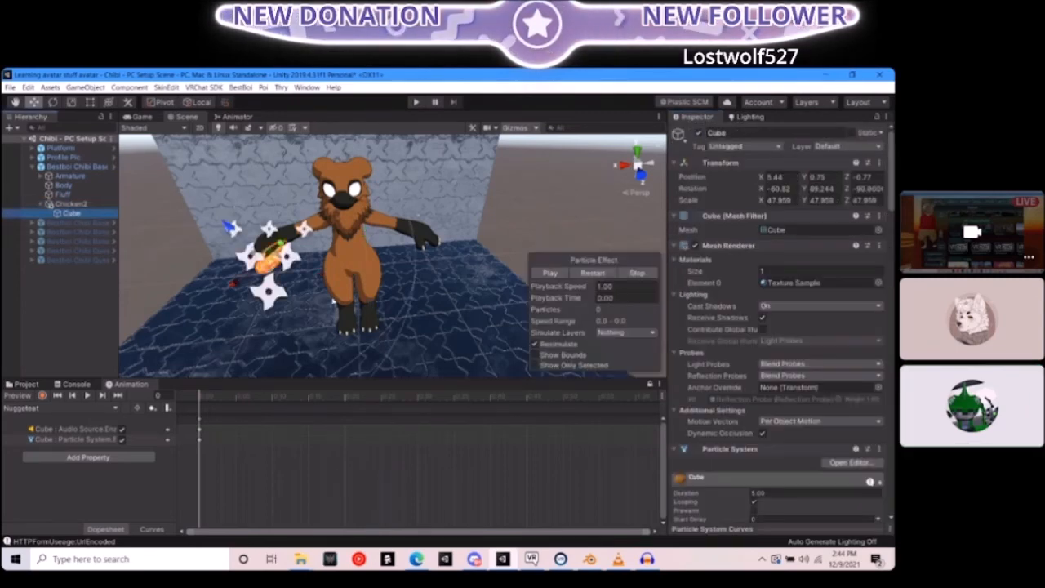
{"action": "scroll", "coordinate": [699, 393], "scroll_direction": "down", "scroll_amount": 10}
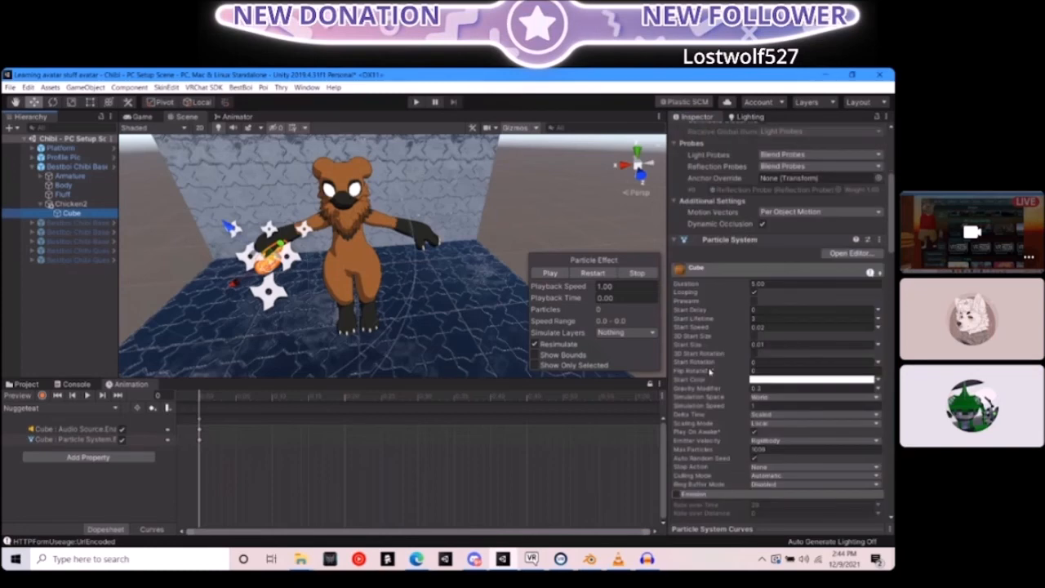
{"action": "scroll", "coordinate": [693, 365], "scroll_direction": "down", "scroll_amount": 4}
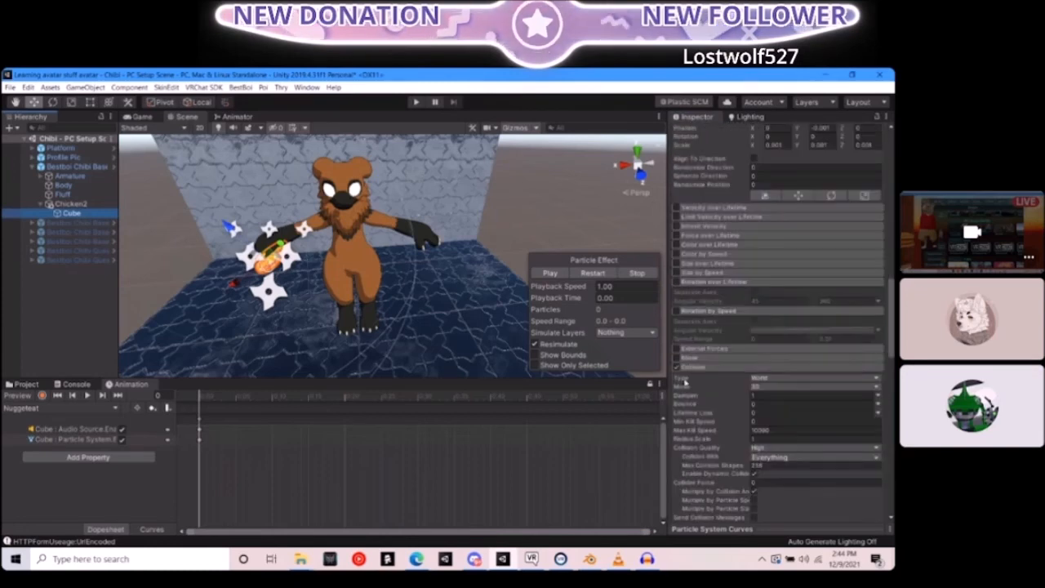
{"action": "scroll", "coordinate": [686, 231], "scroll_direction": "up", "scroll_amount": 8}
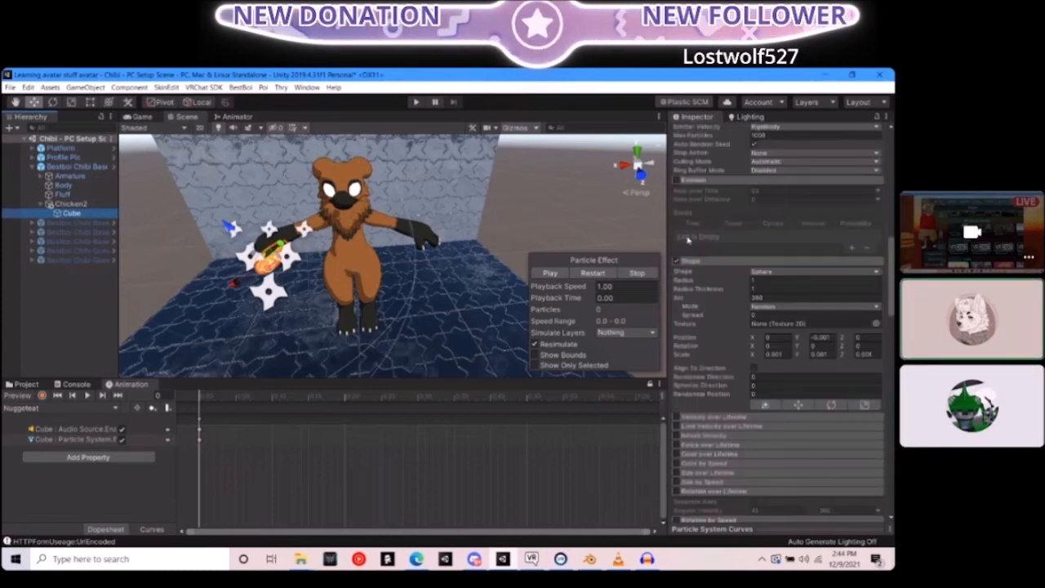
{"action": "left_click", "coordinate": [676, 179]}
Play the particle preview in the scene and examine the size of the nugget crumbs against the avatar
{"action": "right_click_drag", "start_coordinate": [457, 205], "coordinate": [414, 196]}
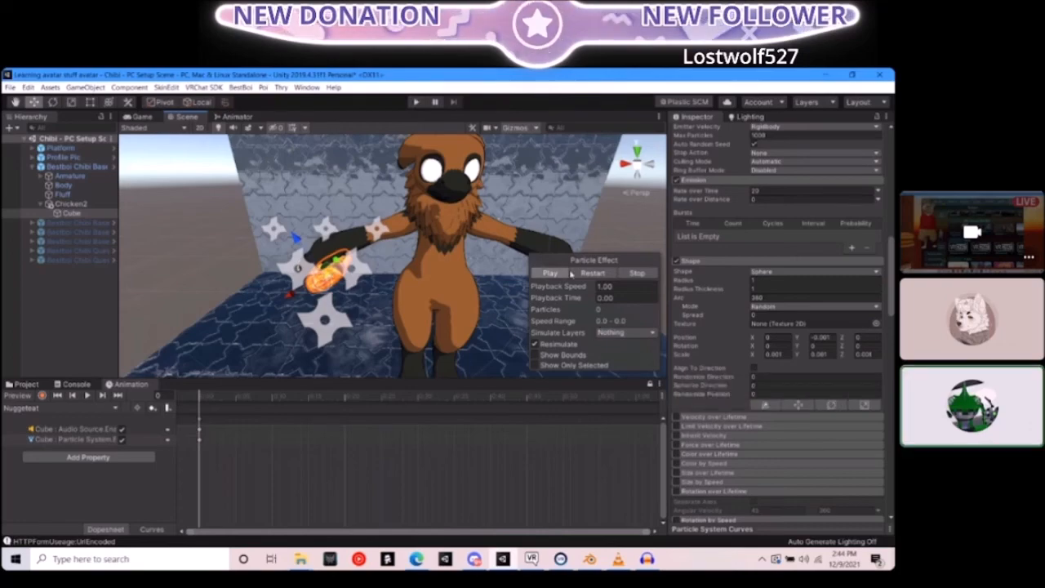
{"action": "left_click", "coordinate": [552, 273]}
{"action": "scroll", "coordinate": [441, 190], "scroll_direction": "down", "scroll_amount": 6}
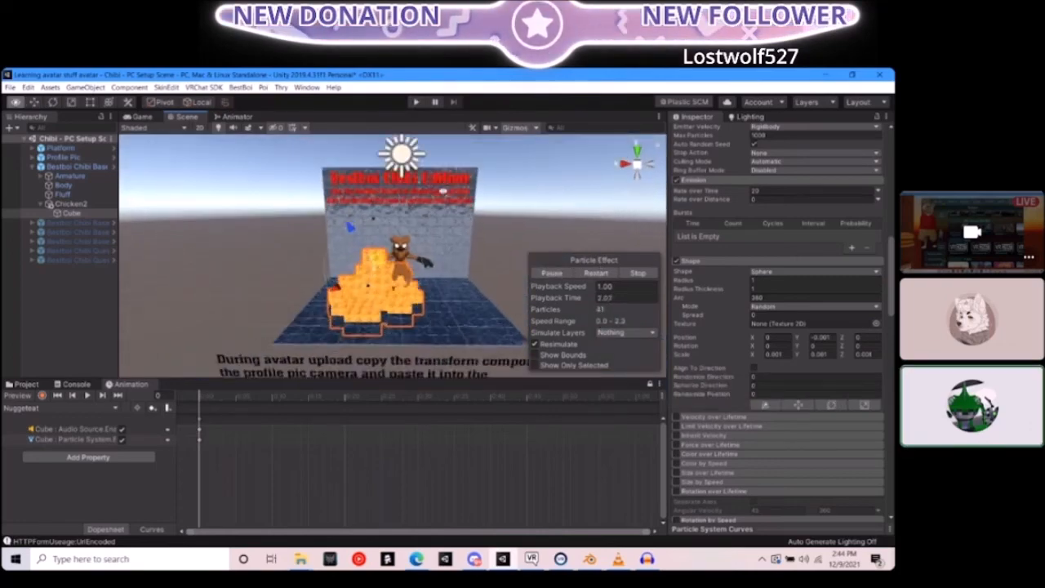
{"action": "scroll", "coordinate": [442, 191], "scroll_direction": "up", "scroll_amount": 10}
{"action": "scroll", "coordinate": [442, 190], "scroll_direction": "down", "scroll_amount": 6}
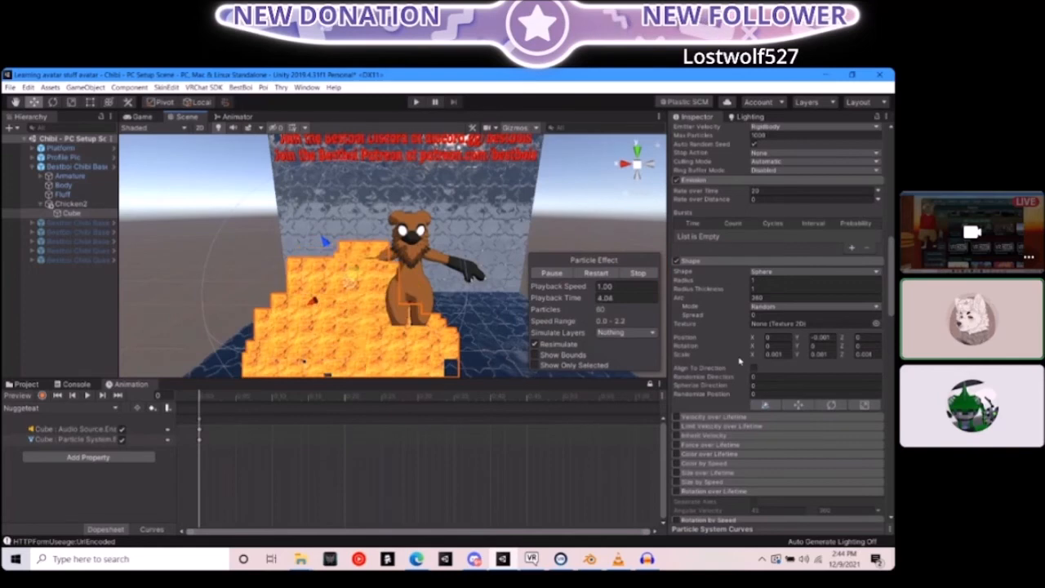
{"action": "scroll", "coordinate": [739, 360], "scroll_direction": "down", "scroll_amount": 5}
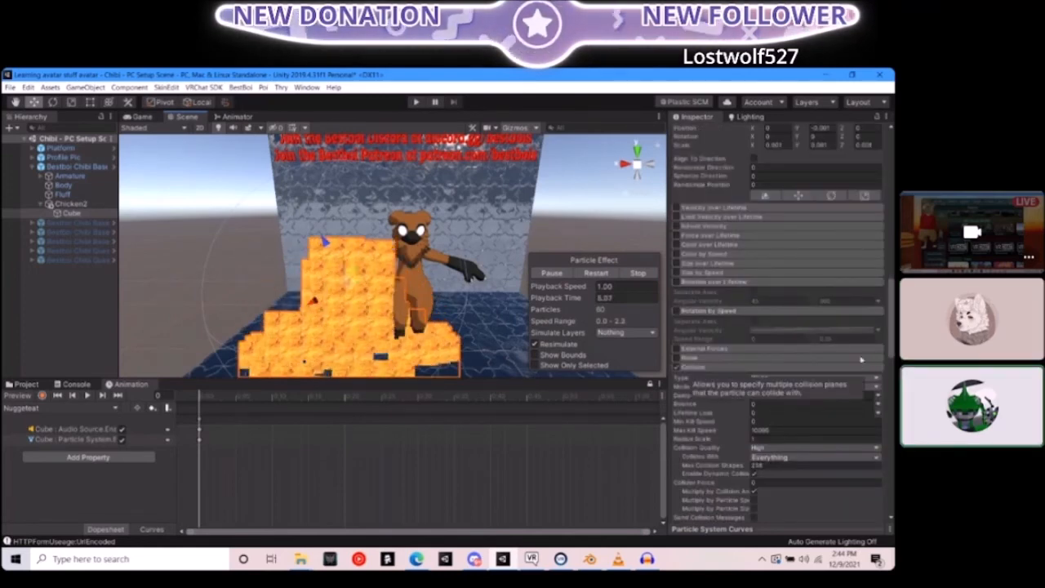
{"action": "scroll", "coordinate": [860, 359], "scroll_direction": "up", "scroll_amount": 5}
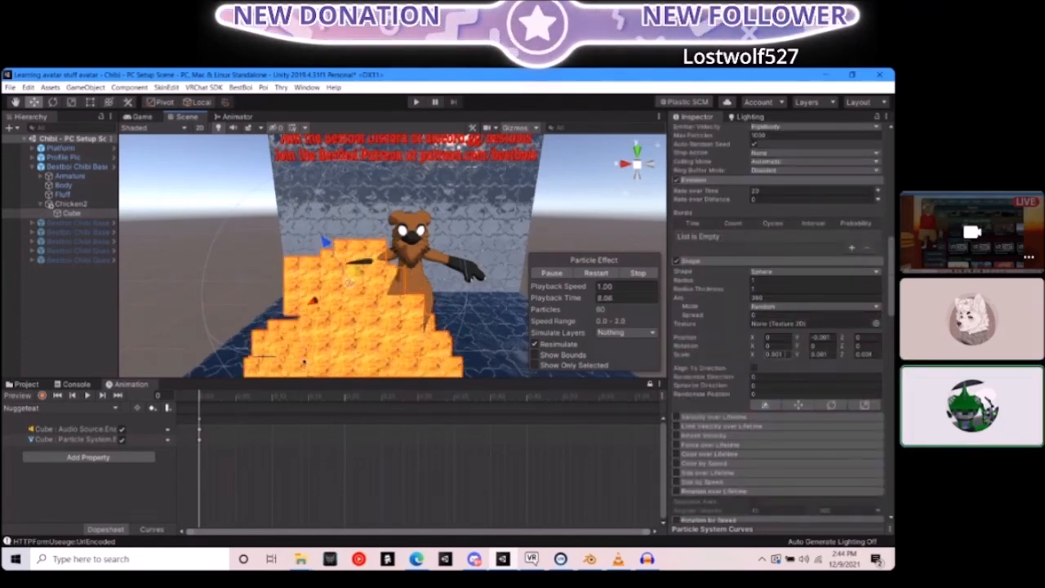
{"action": "scroll", "coordinate": [775, 326], "scroll_direction": "up", "scroll_amount": 5}
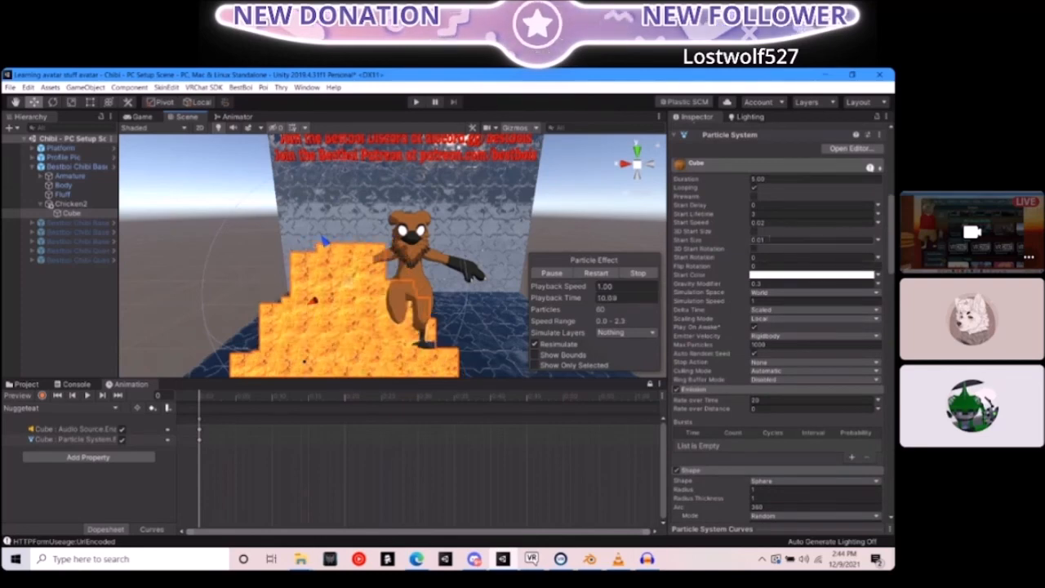
Set the particles' Start Size to 0.001 and inspect the crumbs around the held nugget
{"action": "left_click", "coordinate": [777, 240]}
{"action": "type", "text": ".00"}
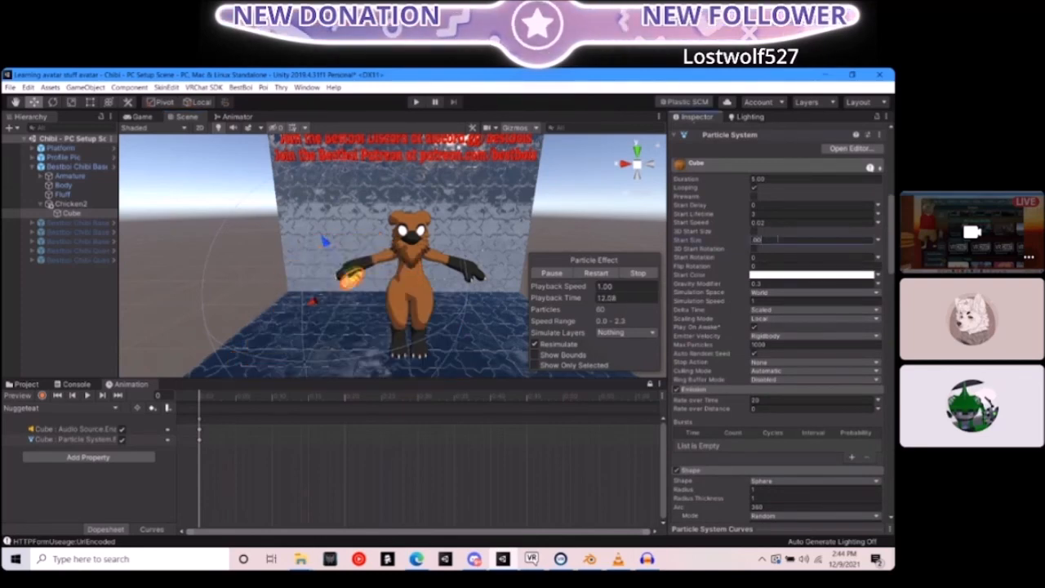
{"action": "key", "text": "w"}
{"action": "right_click_drag", "start_coordinate": [424, 216], "coordinate": [382, 260]}
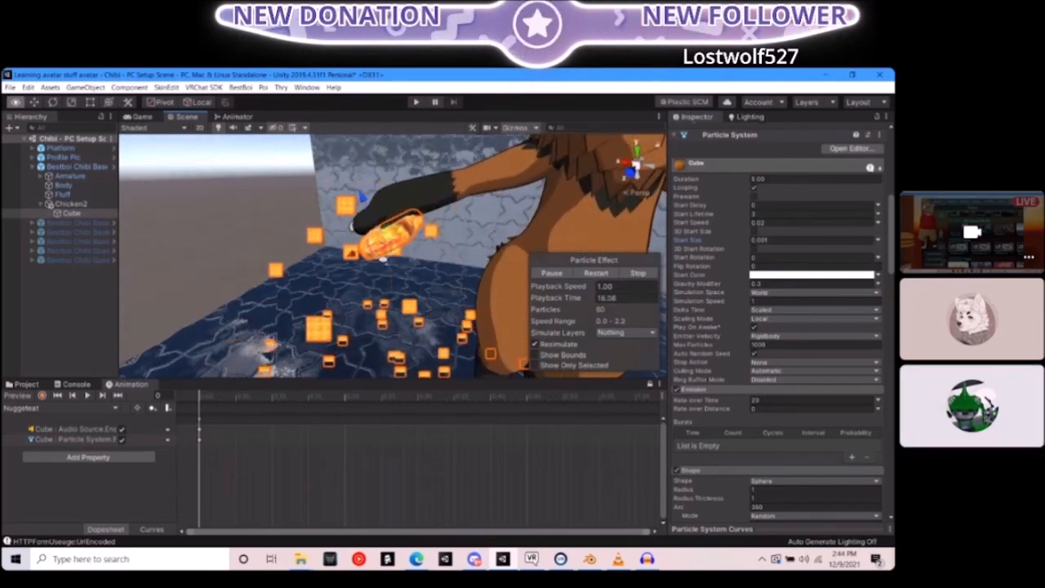
{"action": "scroll", "coordinate": [359, 210], "scroll_direction": "down", "scroll_amount": 3}
{"action": "right_click_drag", "start_coordinate": [359, 211], "coordinate": [361, 261]}
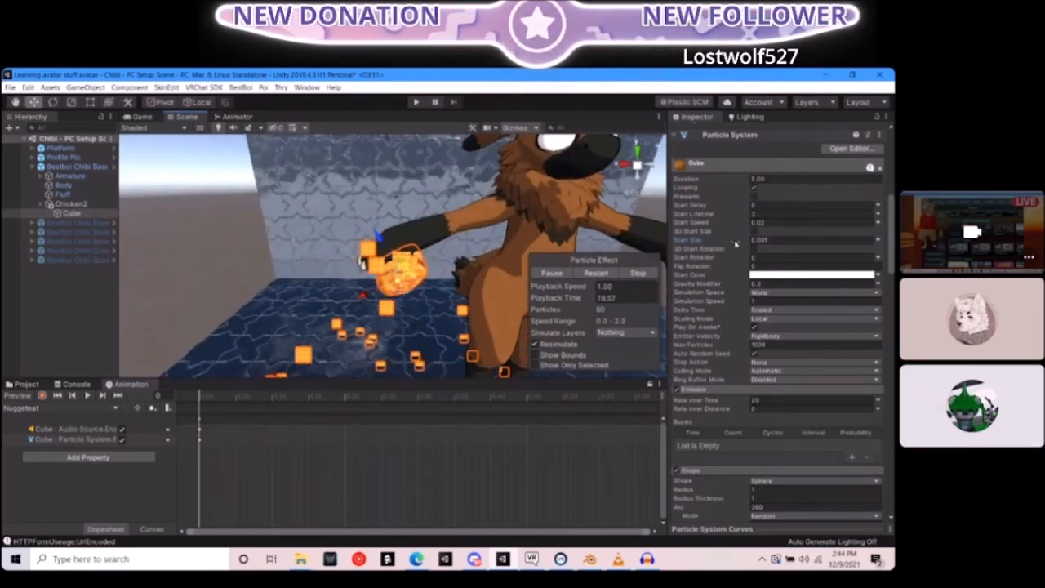
Set the particles' Start Size to 0.00075 and check the falling crumbs from near and far
{"action": "left_click", "coordinate": [782, 239]}
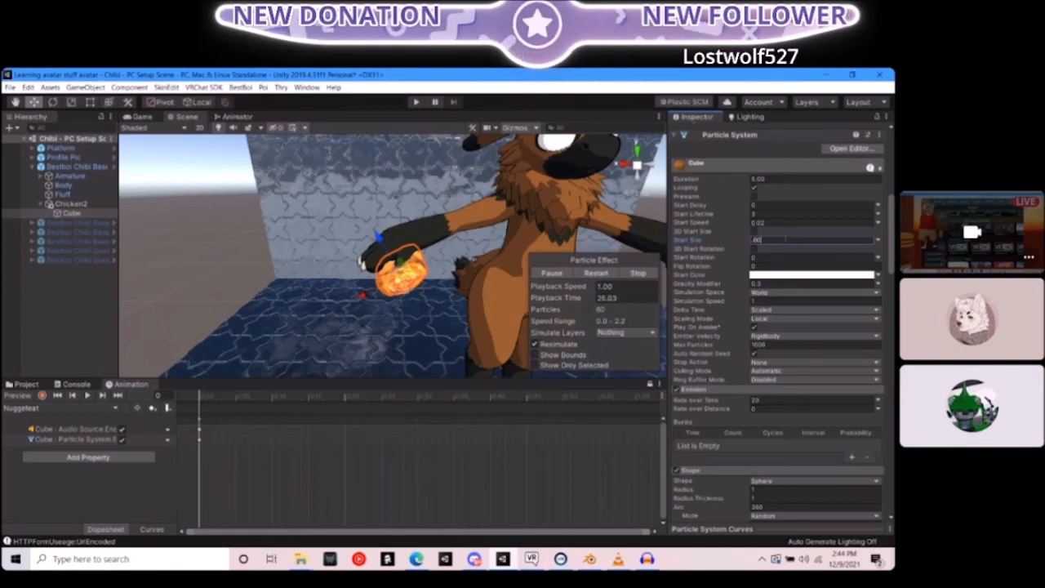
{"action": "type", "text": "7"}
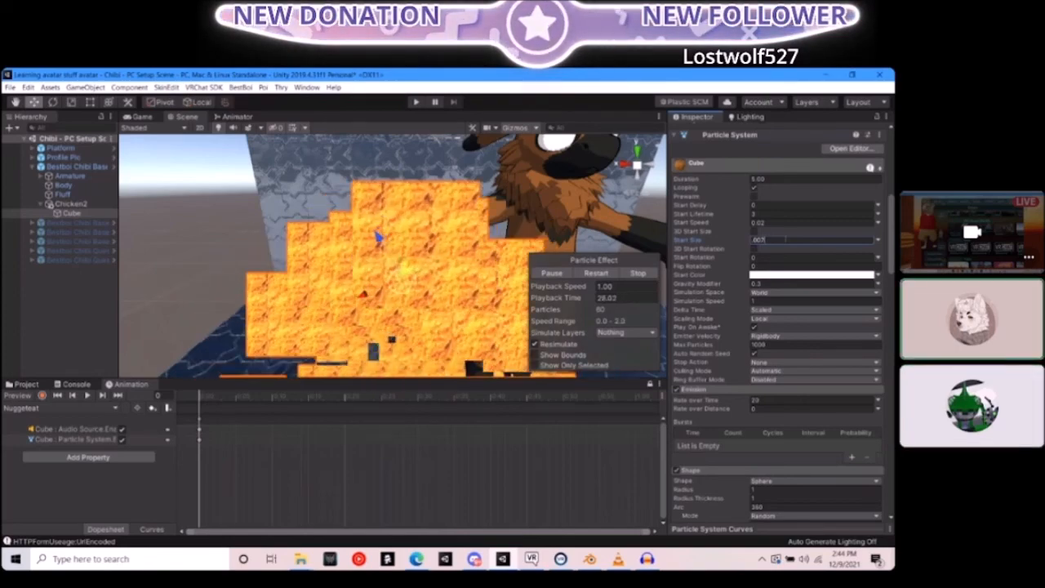
{"action": "key", "text": "BackSpace"}
{"action": "type", "text": "0375"}
{"action": "mouse_move", "coordinate": [439, 222]}
{"action": "right_mouse_down"}
{"action": "mouse_move", "coordinate": [299, 226]}
{"action": "mouse_move", "coordinate": [441, 220]}
{"action": "right_mouse_up"}
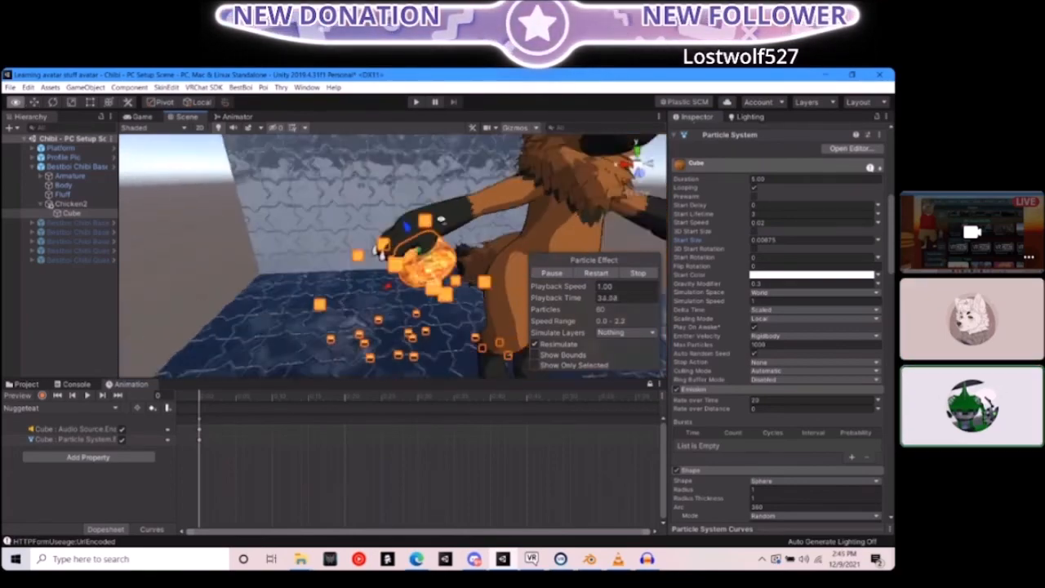
{"action": "scroll", "coordinate": [441, 220], "scroll_direction": "down", "scroll_amount": 5}
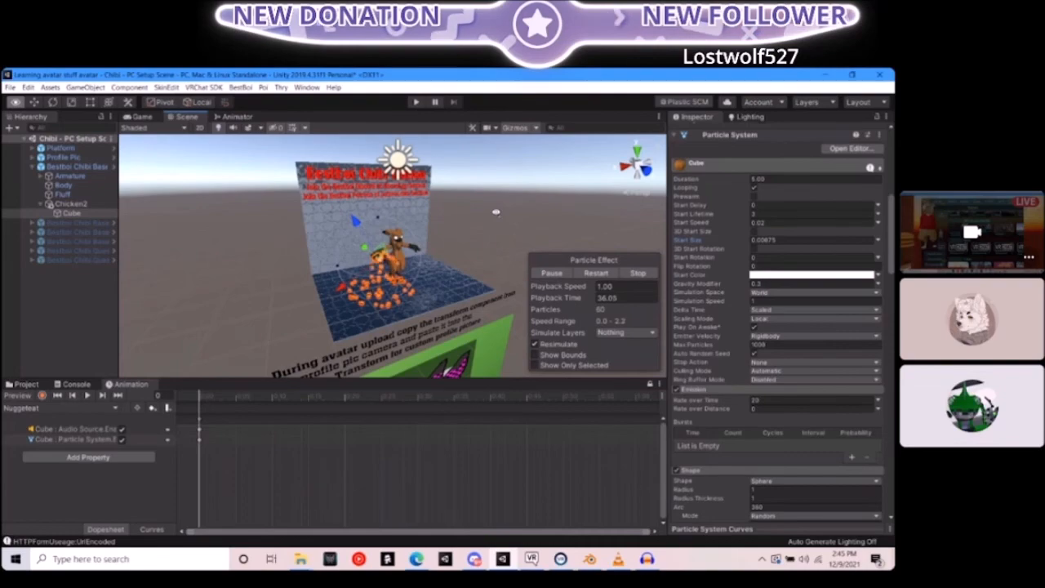
{"action": "scroll", "coordinate": [495, 212], "scroll_direction": "up", "scroll_amount": 5}
{"action": "right_click_drag", "start_coordinate": [394, 197], "coordinate": [392, 196]}
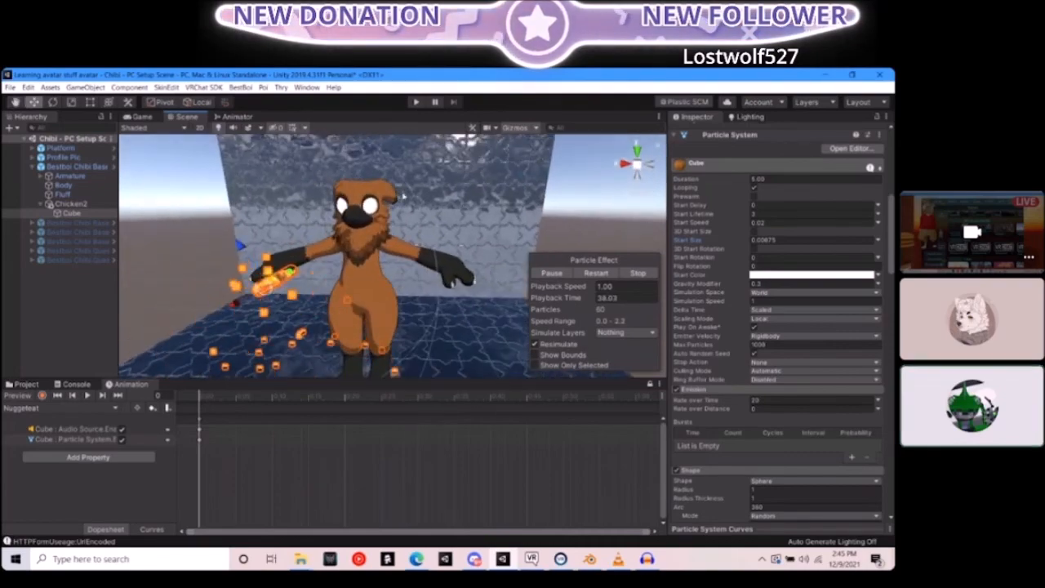
Deactivate the Chicken2 object and turn off the Emission module on its Cube's particle system
{"action": "left_click", "coordinate": [71, 205]}
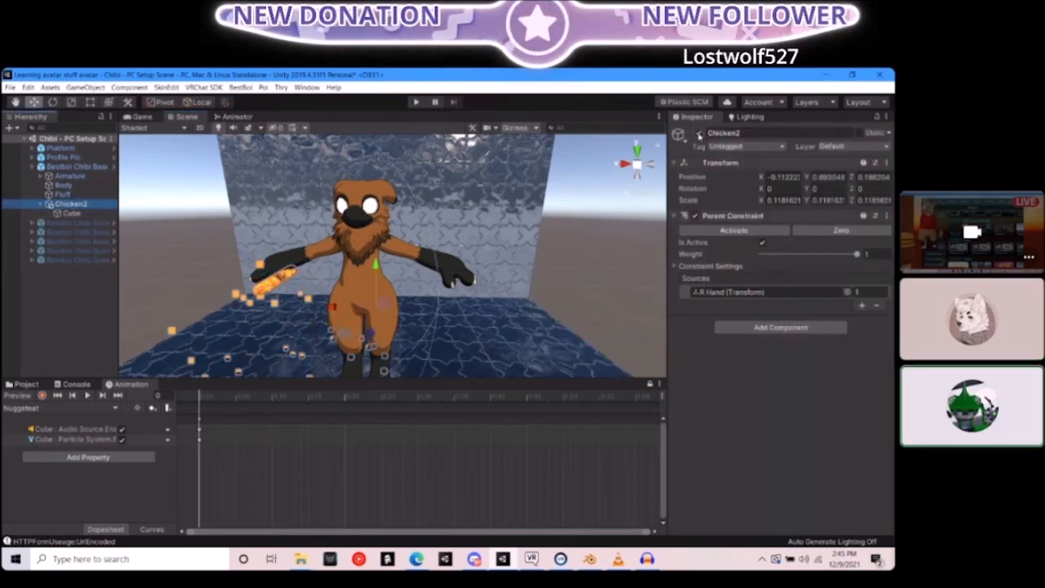
{"action": "left_click", "coordinate": [698, 132]}
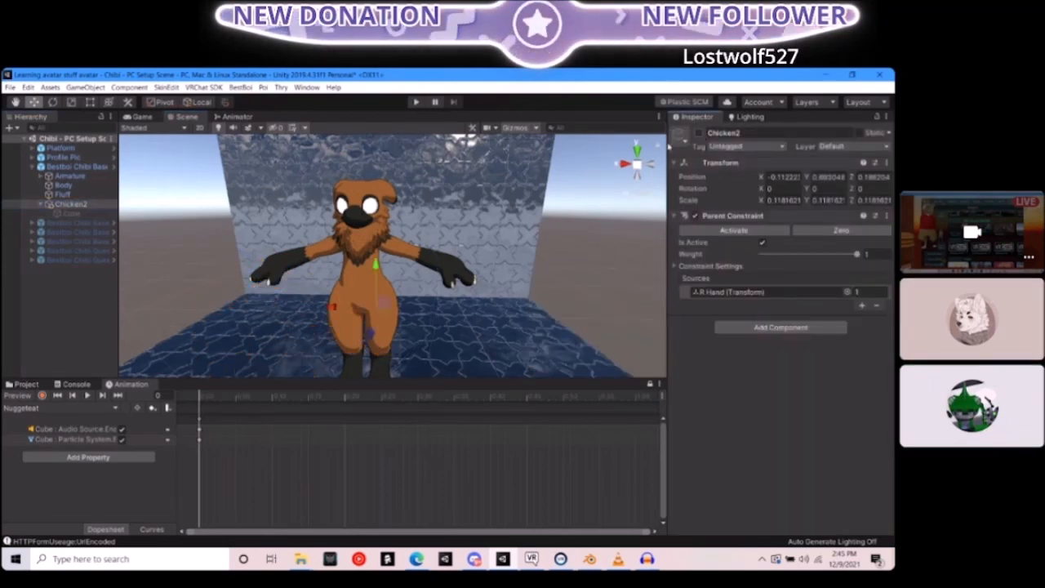
{"action": "left_click", "coordinate": [82, 214]}
{"action": "scroll", "coordinate": [738, 355], "scroll_direction": "down", "scroll_amount": 8}
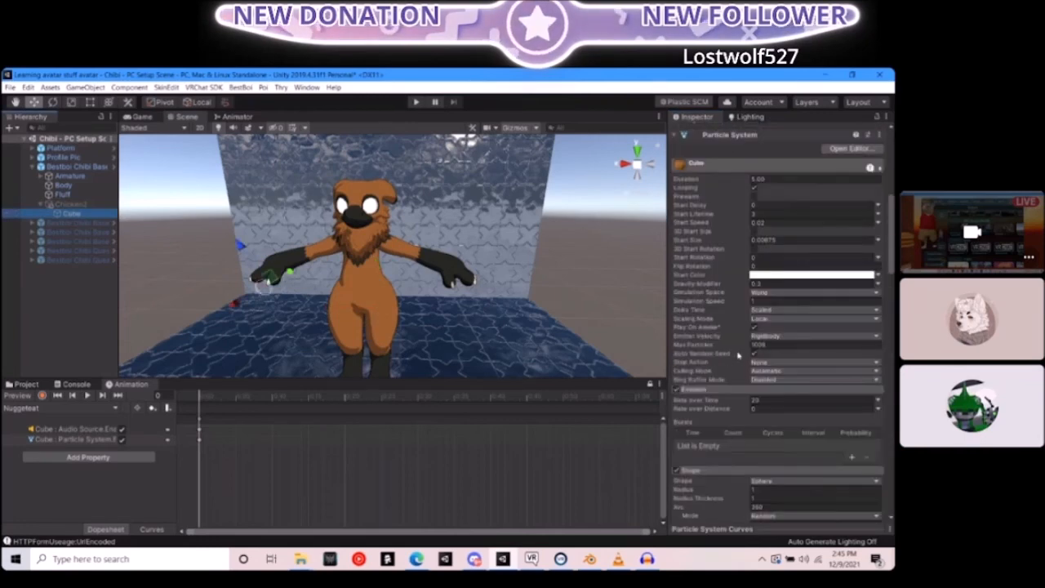
{"action": "left_click", "coordinate": [676, 390]}
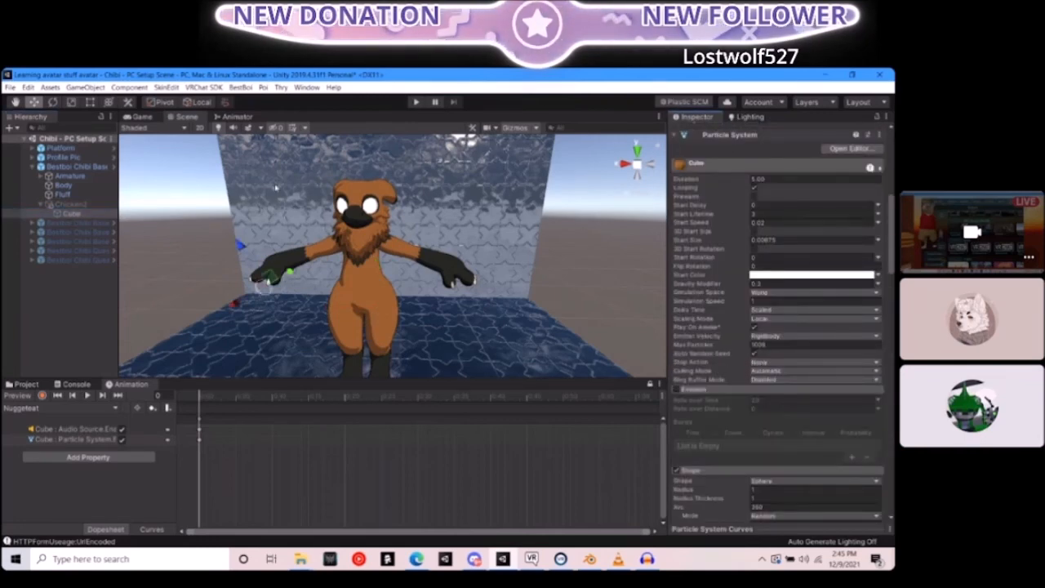
Open the VRChat SDK control panel and start Build & Publish for Windows for the avatar
{"action": "left_click", "coordinate": [203, 86]}
{"action": "left_click", "coordinate": [222, 115]}
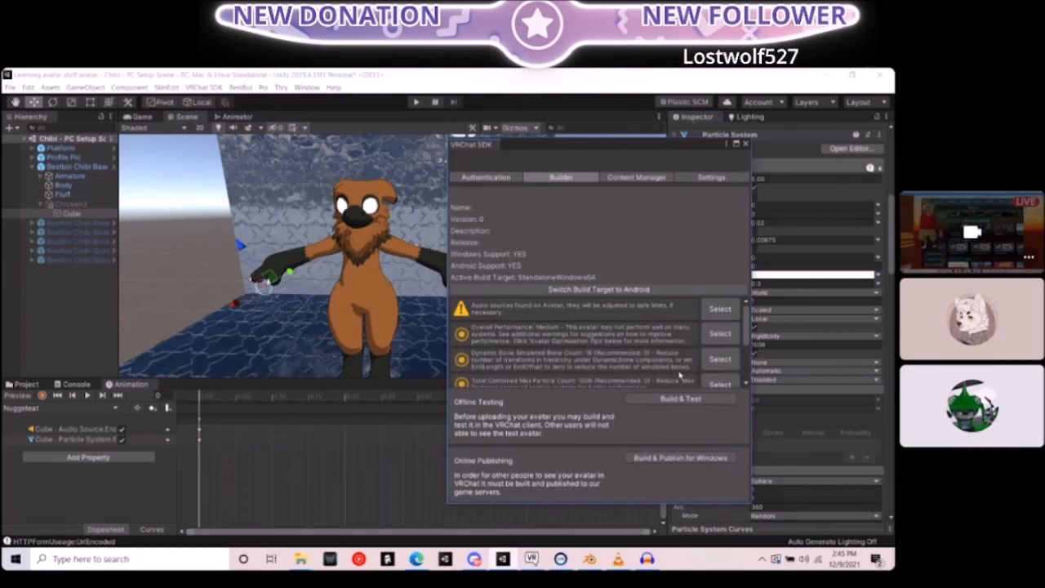
{"action": "left_click", "coordinate": [723, 460]}
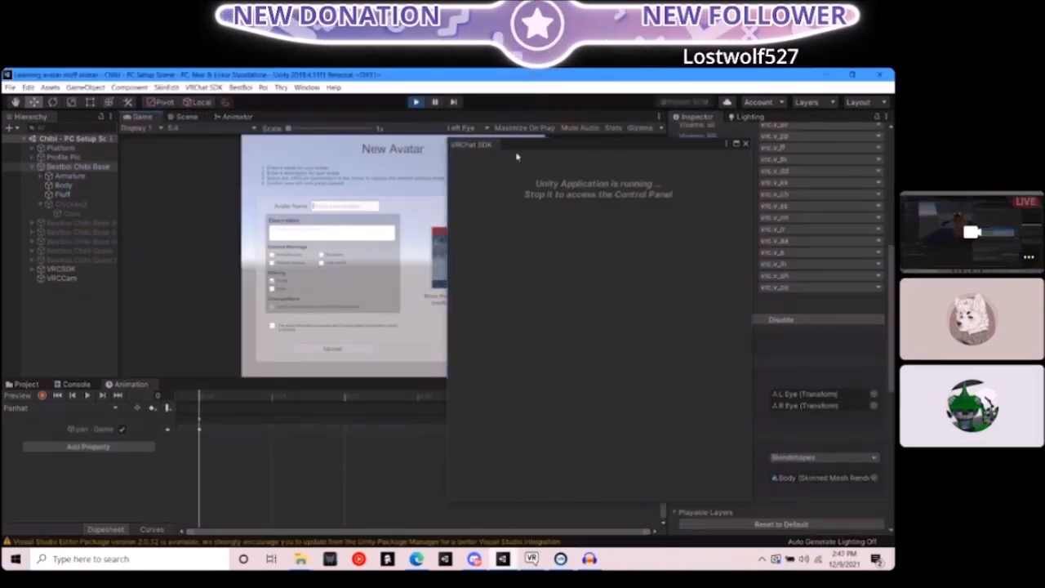
Move the VRChat SDK window clear of the New Avatar form, view the avatar in the scene, and return to the form
{"action": "left_click_drag", "start_coordinate": [516, 155], "coordinate": [643, 244]}
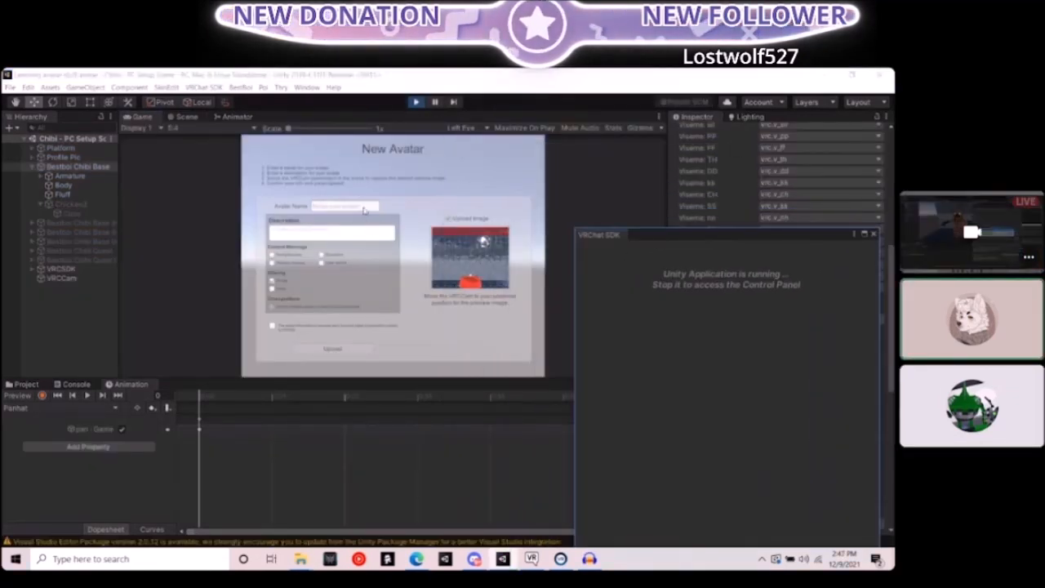
{"action": "left_click", "coordinate": [181, 119]}
{"action": "left_click_drag", "start_coordinate": [351, 269], "coordinate": [145, 123], "text": "alt"}
{"action": "left_click", "coordinate": [141, 117]}
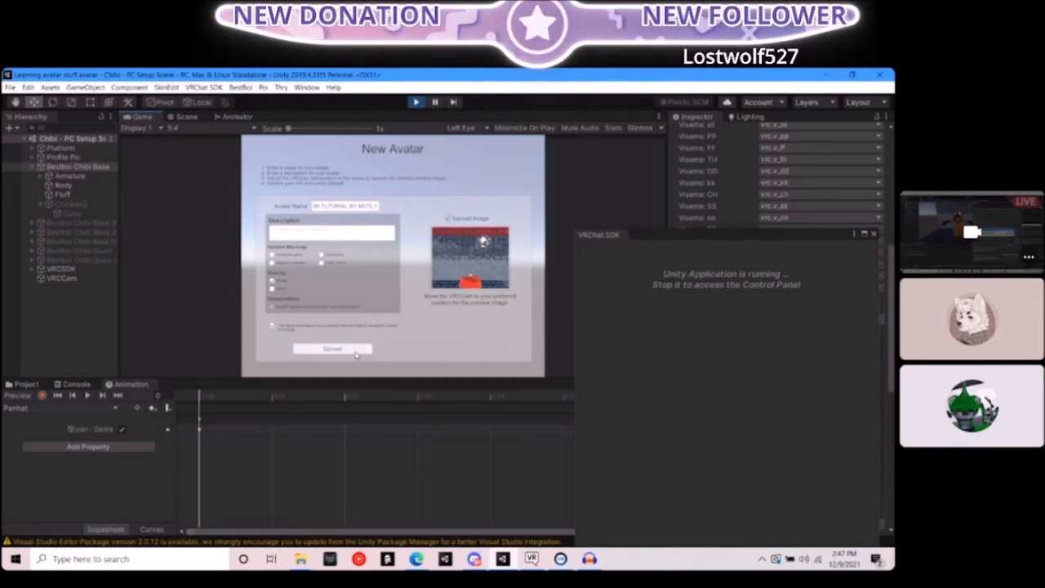
Upload the avatar from the New Avatar form and close the completion dialog
{"action": "left_click", "coordinate": [355, 354]}
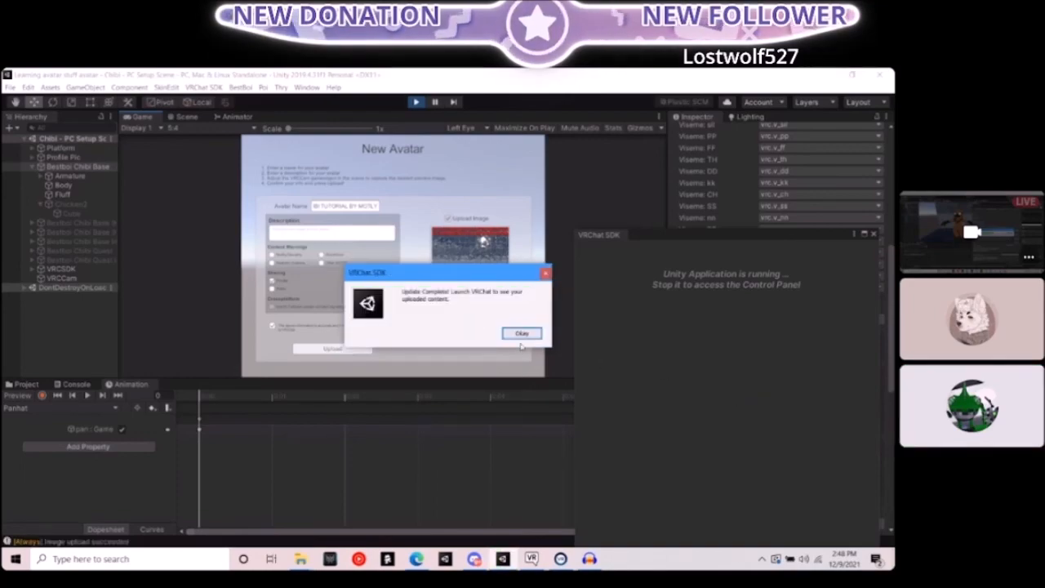
{"action": "left_click", "coordinate": [521, 334]}
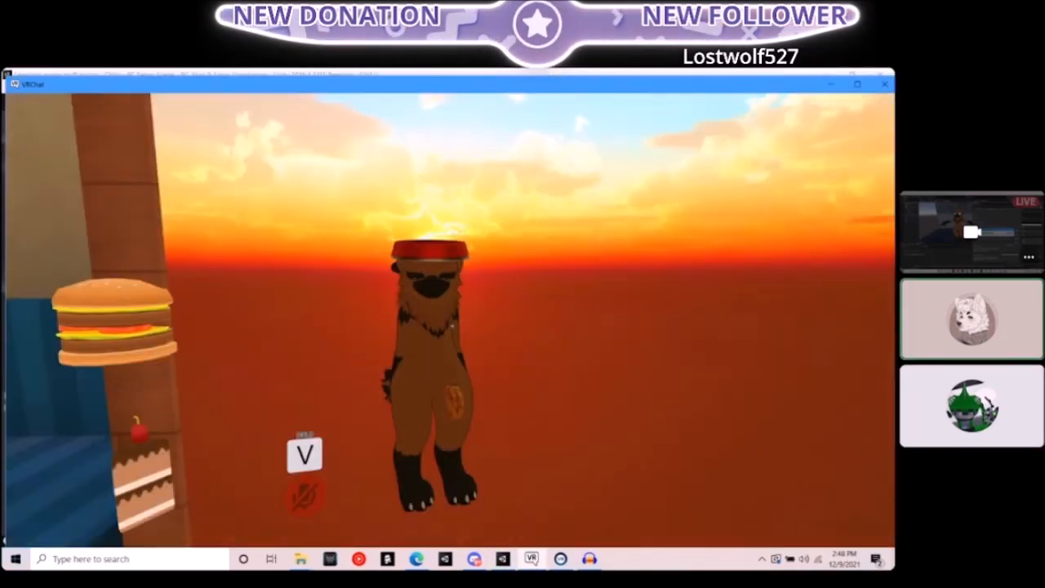
Switch to VRChat and look over My Creations in the Avatars list, checking back briefly in Unity
{"action": "key", "text": "Escape"}
{"action": "left_click", "coordinate": [426, 364]}
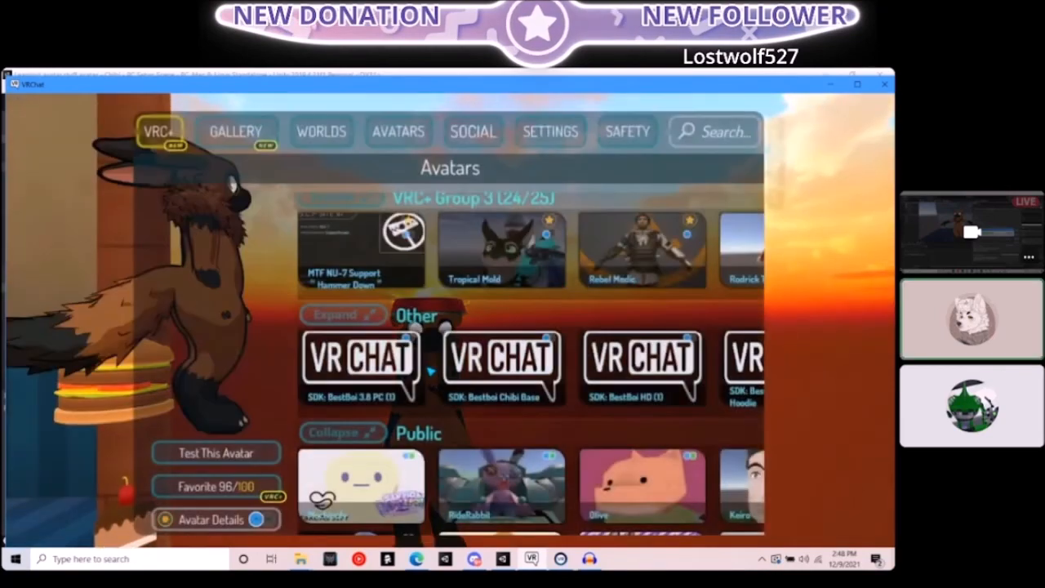
{"action": "scroll", "coordinate": [430, 370], "scroll_direction": "up", "scroll_amount": 10}
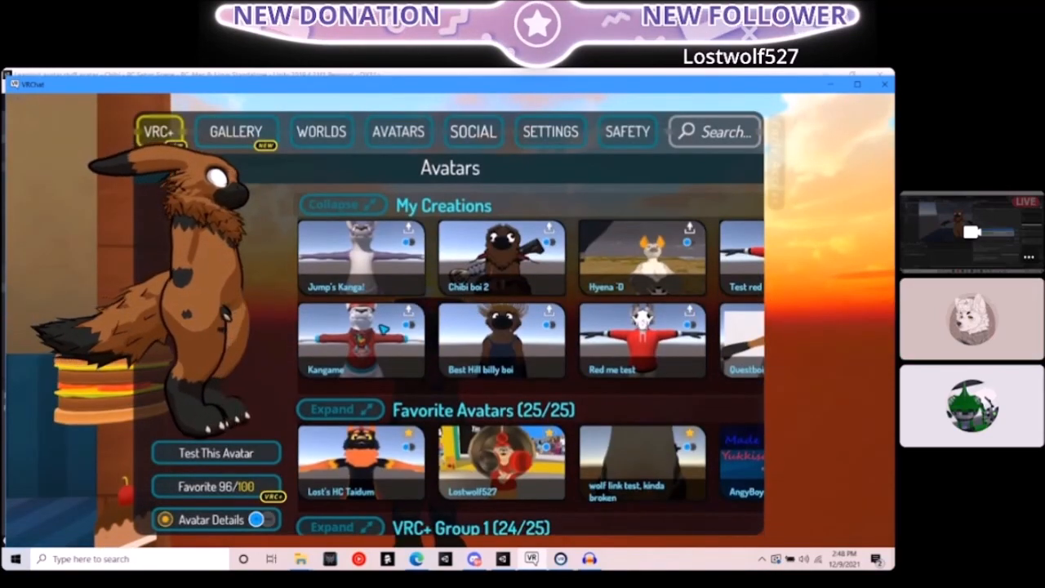
{"action": "key", "text": "alt+Tab"}
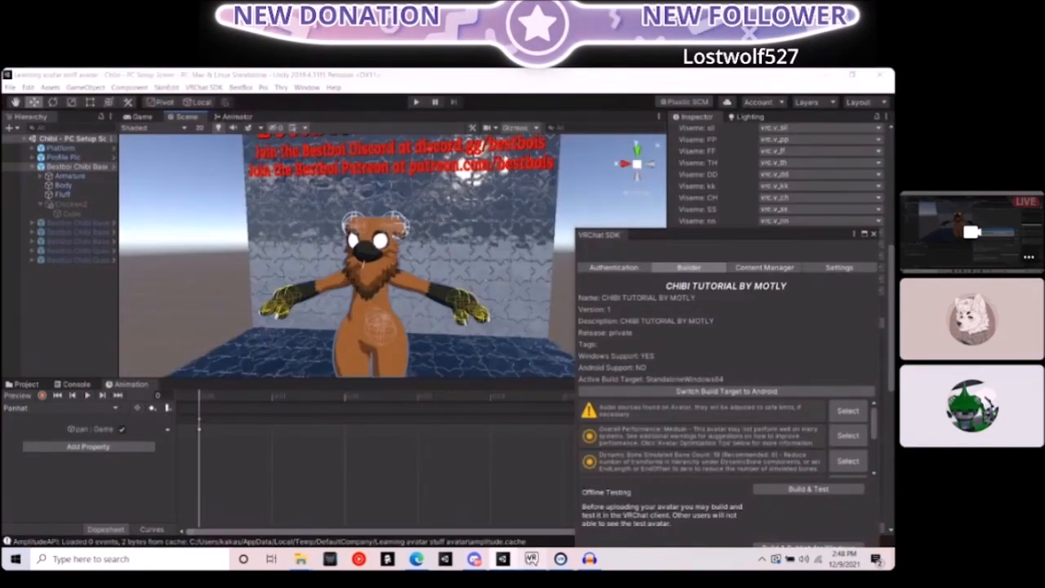
{"action": "key", "text": "alt+Tab"}
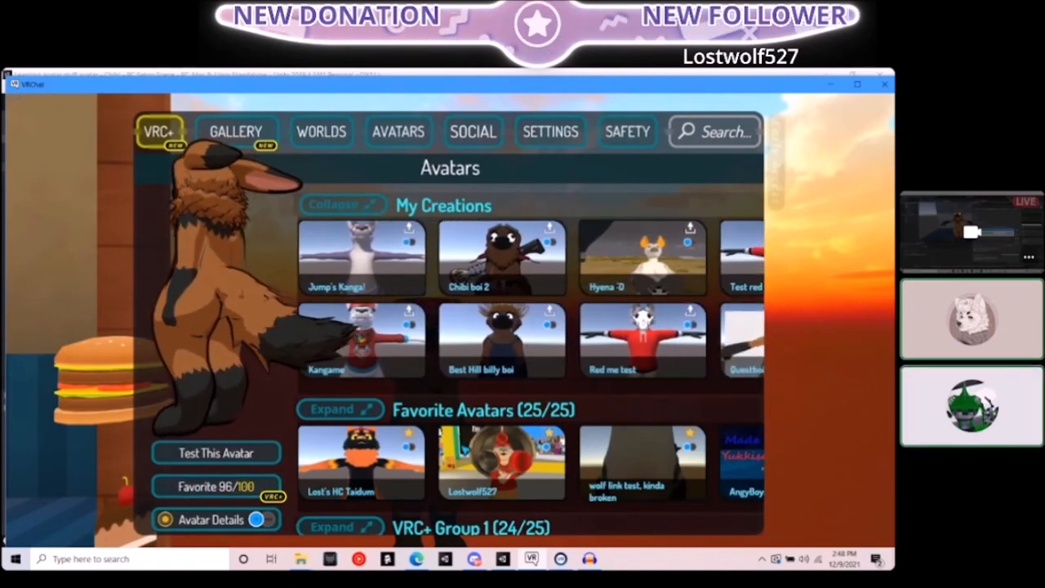
Reload the Avatars page through Social and Worlds, collapse and re-expand My Creations, and browse it for the uploaded avatar
{"action": "left_click", "coordinate": [463, 134]}
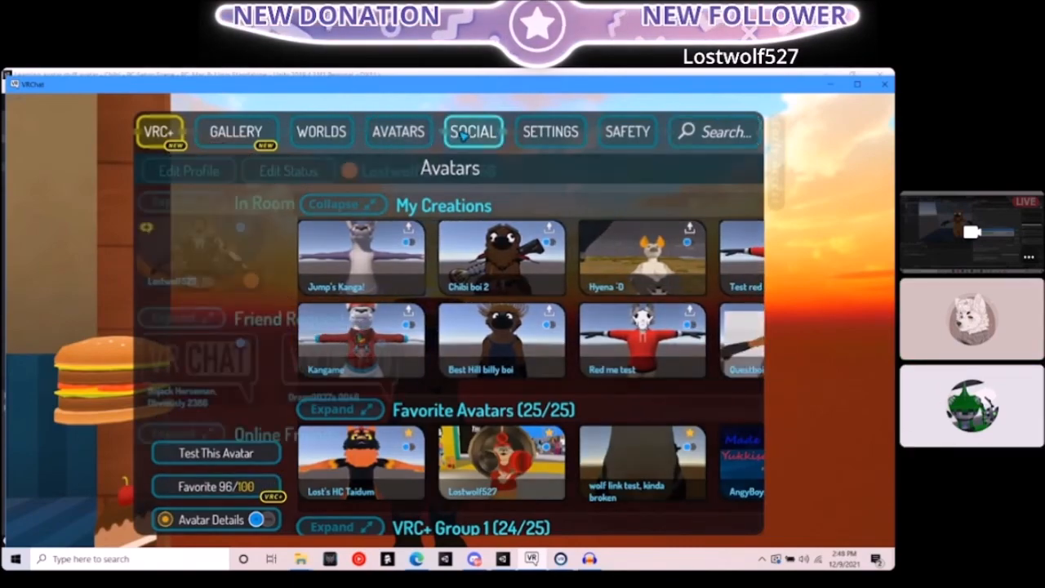
{"action": "left_click", "coordinate": [321, 133]}
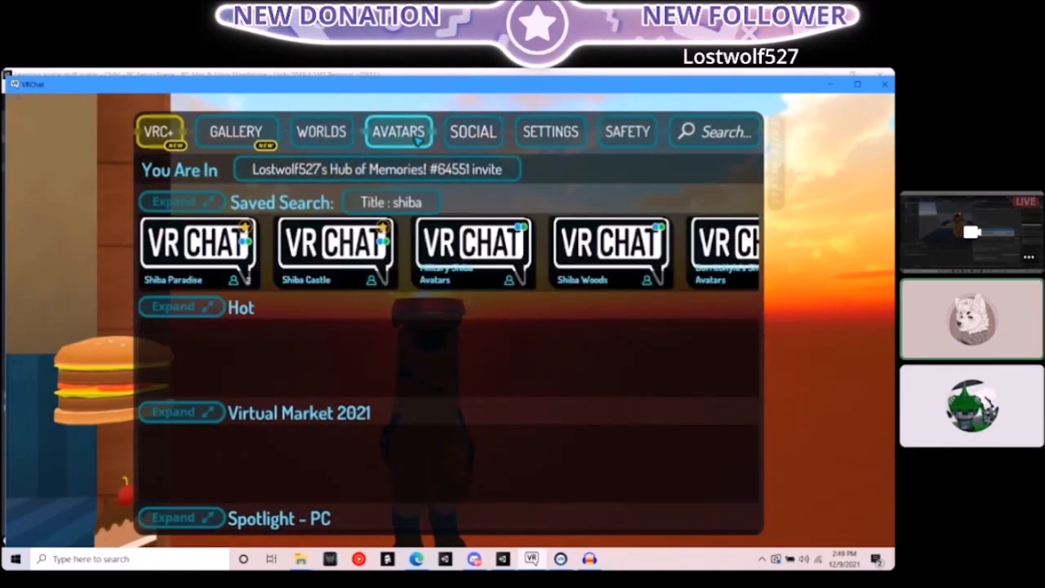
{"action": "left_click", "coordinate": [400, 133]}
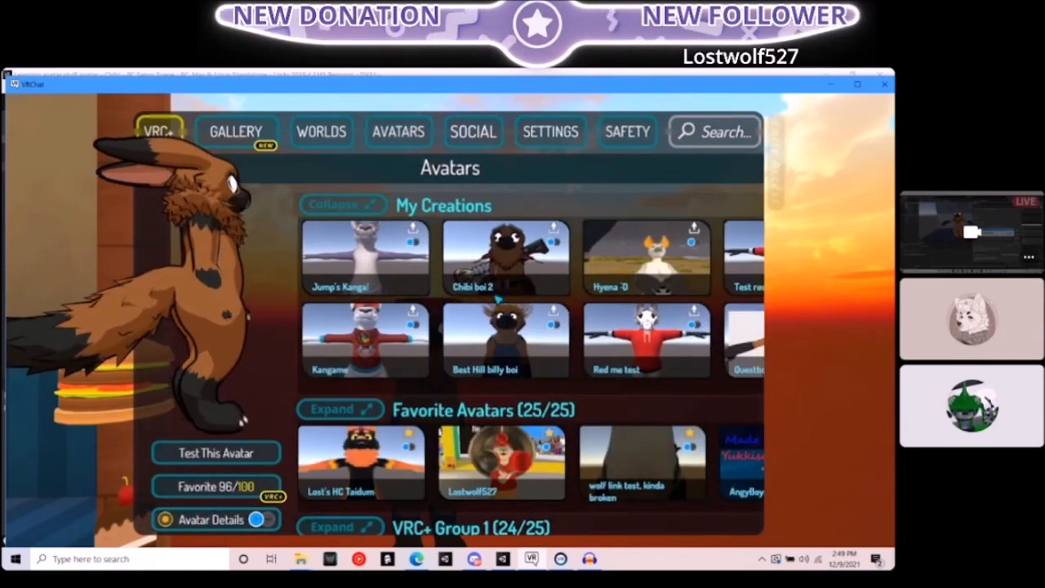
{"action": "left_click", "coordinate": [365, 201]}
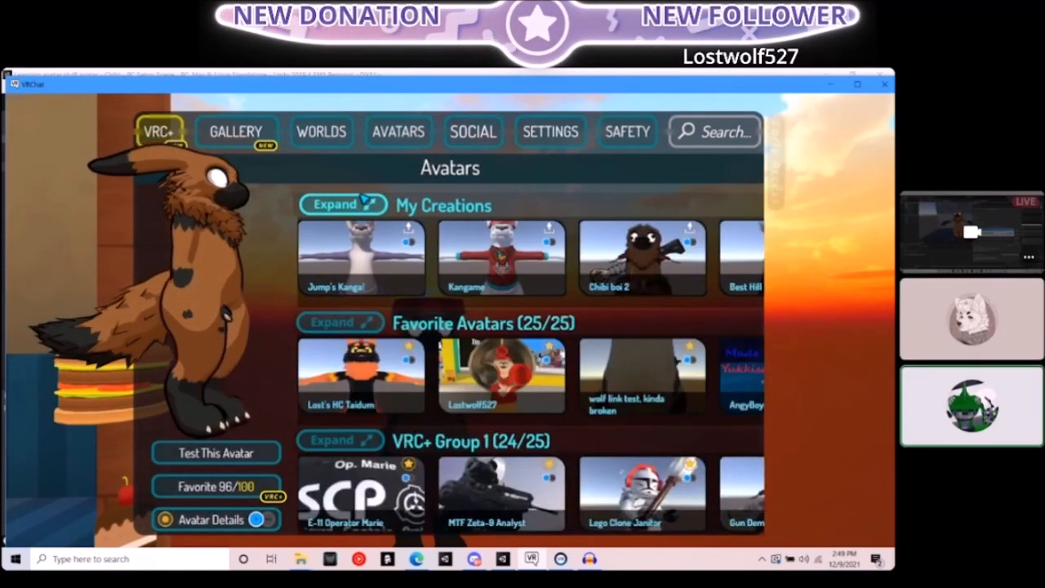
{"action": "left_click", "coordinate": [368, 202]}
{"action": "left_click_drag", "start_coordinate": [435, 305], "coordinate": [623, 319]}
{"action": "left_click_drag", "start_coordinate": [398, 311], "coordinate": [616, 317]}
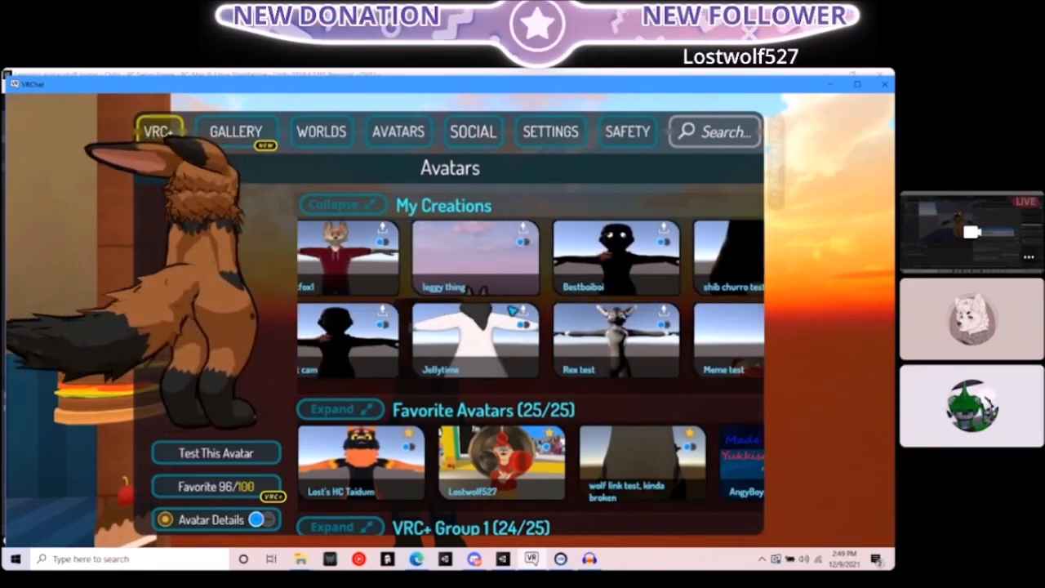
{"action": "left_click_drag", "start_coordinate": [349, 306], "coordinate": [477, 300]}
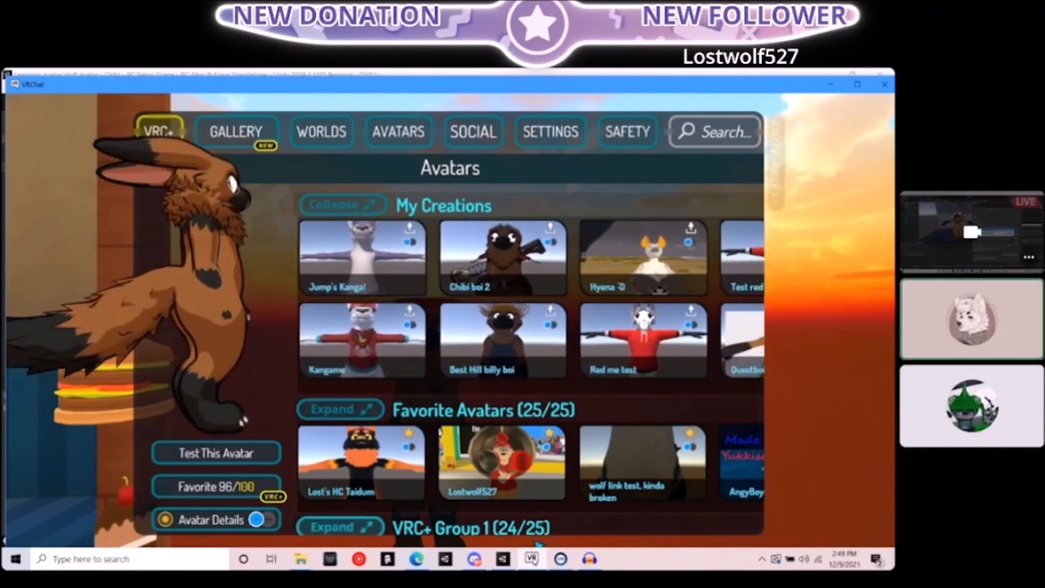
Return to Unity and look for CHIBI TUTORIAL BY MOTLY in the VRChat SDK's Content Manager, checking VRChat's avatar list in between
{"action": "key", "text": "alt+Tab"}
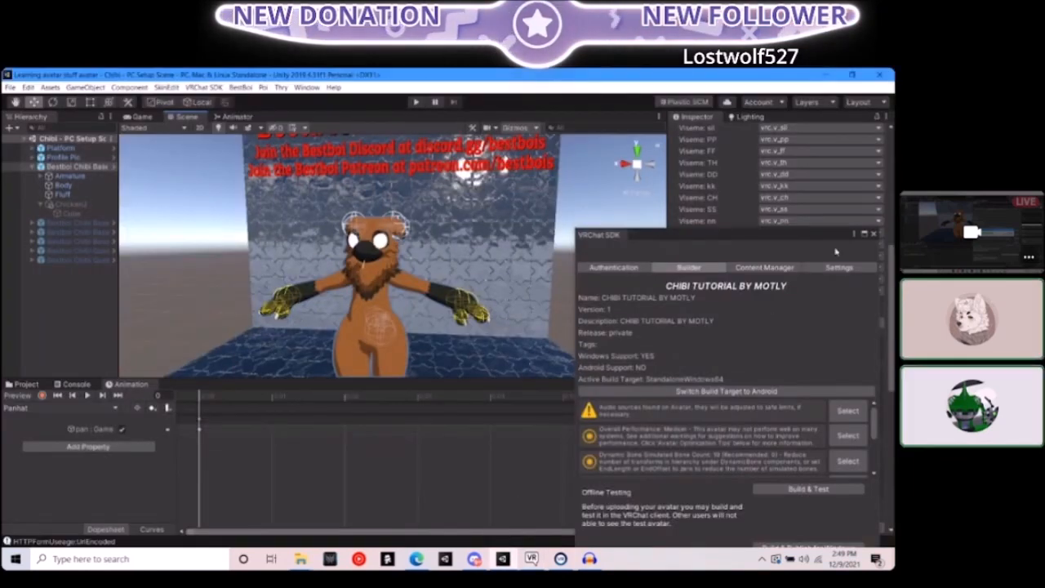
{"action": "left_click", "coordinate": [203, 86]}
{"action": "left_click", "coordinate": [228, 114]}
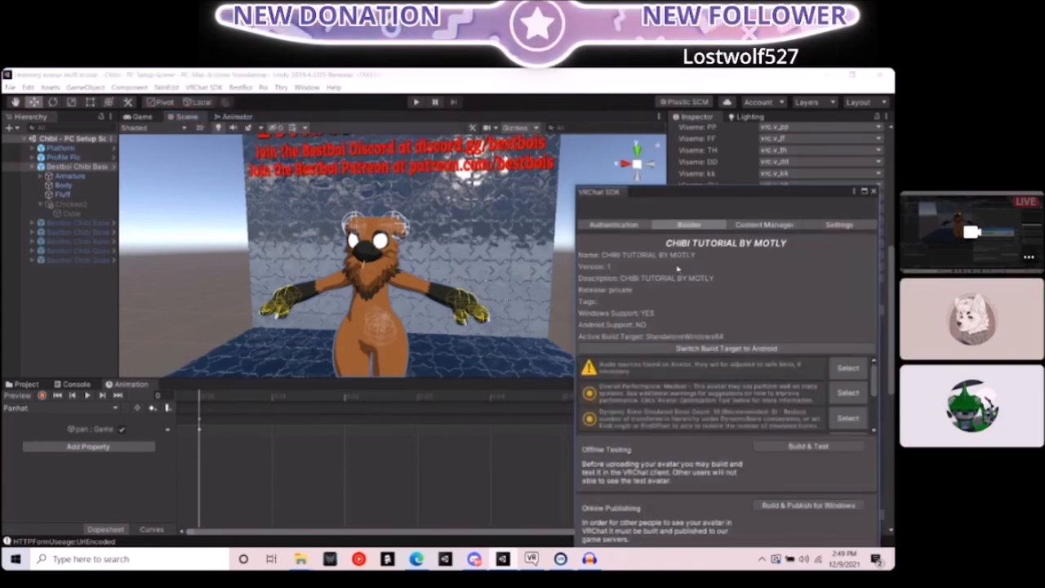
{"action": "left_click", "coordinate": [531, 558]}
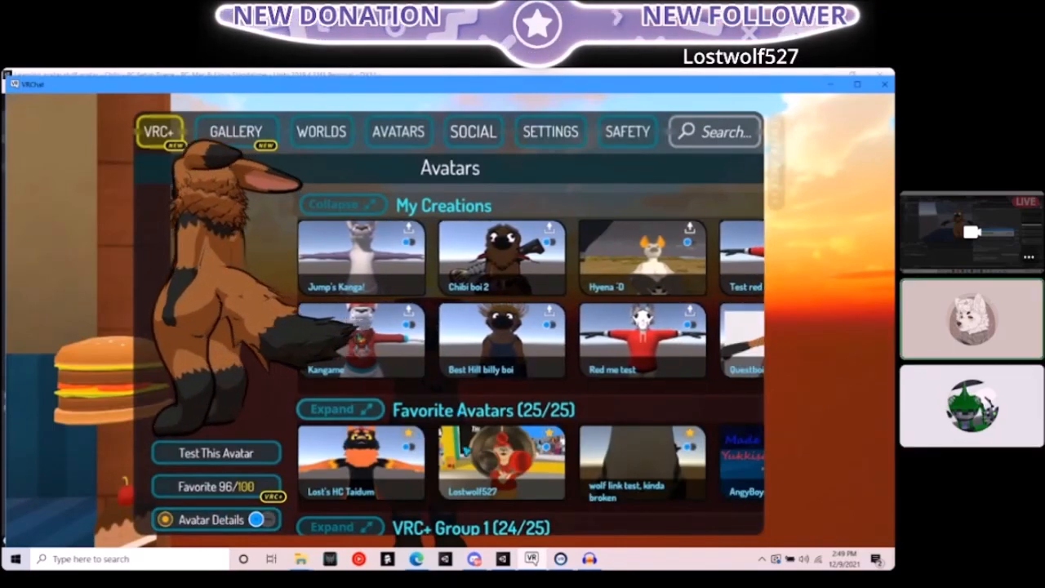
{"action": "scroll", "coordinate": [530, 359], "scroll_direction": "down", "scroll_amount": 3}
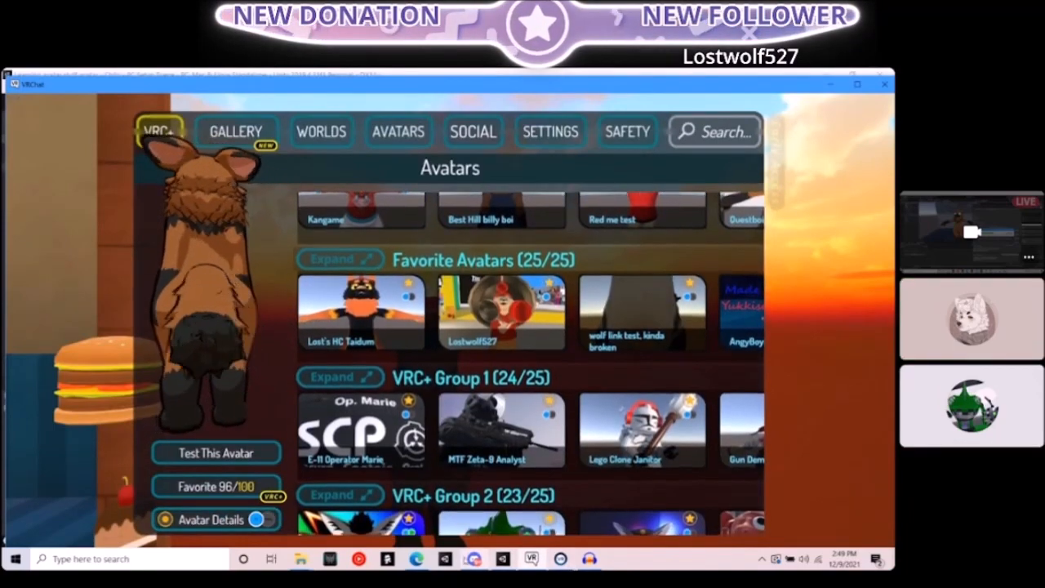
{"action": "key", "text": "alt+Tab"}
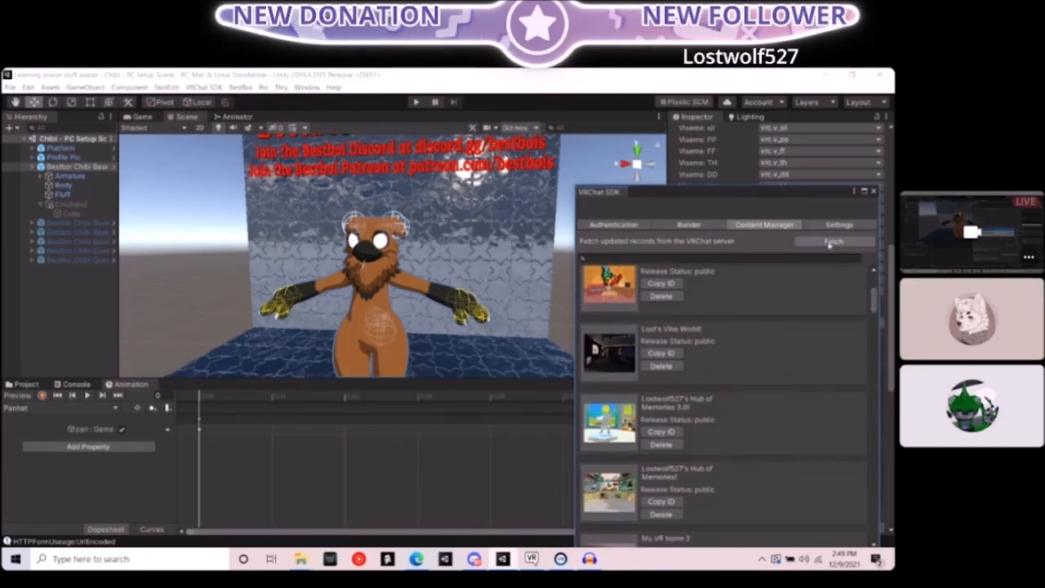
{"action": "scroll", "coordinate": [789, 380], "scroll_direction": "down", "scroll_amount": 10}
{"action": "scroll", "coordinate": [788, 374], "scroll_direction": "down", "scroll_amount": 6}
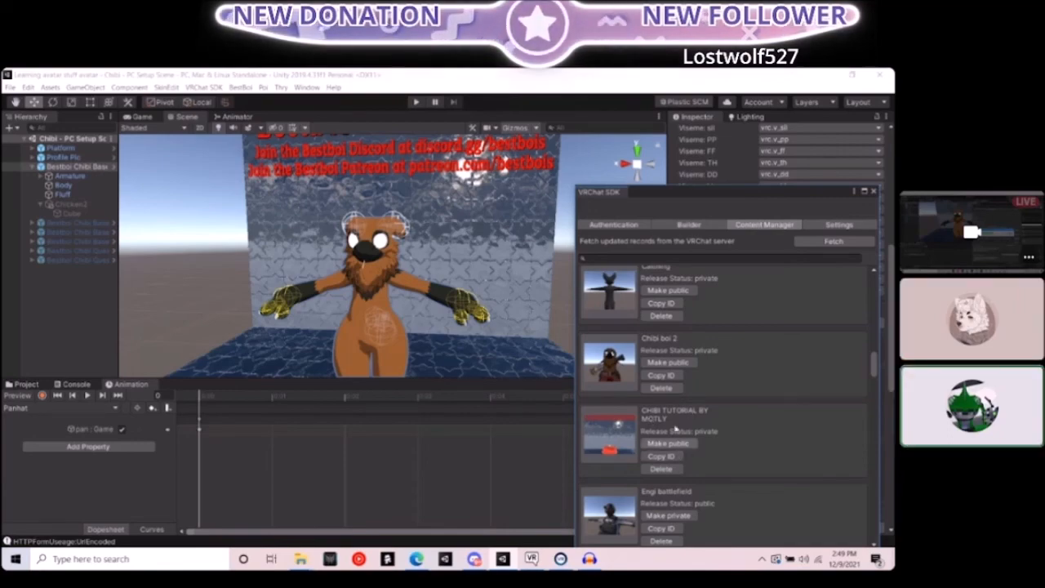
Switch to VRChat and refresh the My Creations section to look for the uploaded avatar again
{"action": "left_click", "coordinate": [533, 560]}
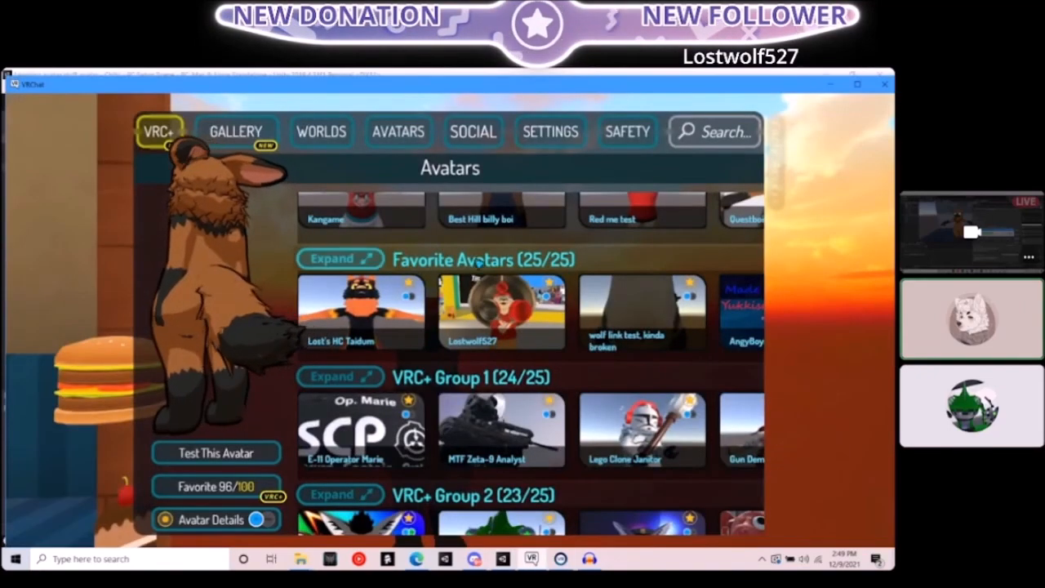
{"action": "scroll", "coordinate": [335, 257], "scroll_direction": "up", "scroll_amount": 3}
{"action": "left_click", "coordinate": [330, 199]}
{"action": "left_click", "coordinate": [331, 201]}
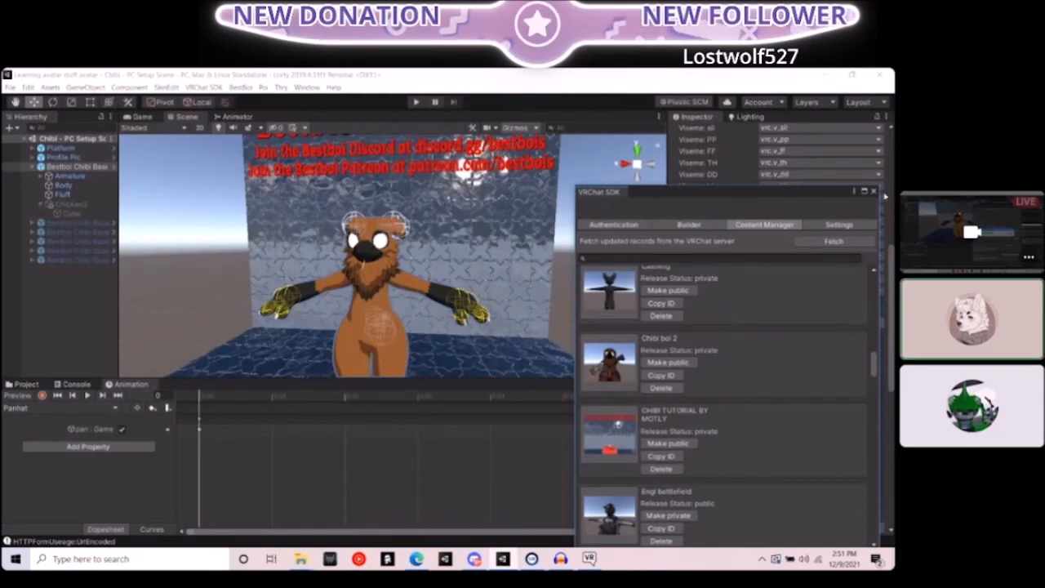
Close and reopen the VRChat SDK control panel in Unity and publish the avatar for Windows again
{"action": "left_click", "coordinate": [874, 192]}
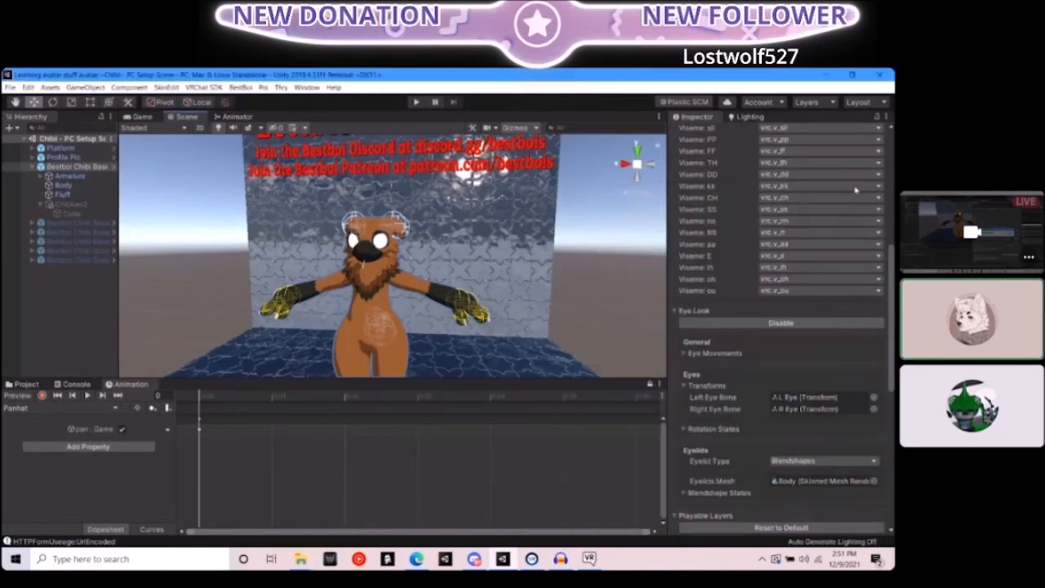
{"action": "left_click", "coordinate": [202, 86]}
{"action": "left_click", "coordinate": [221, 115]}
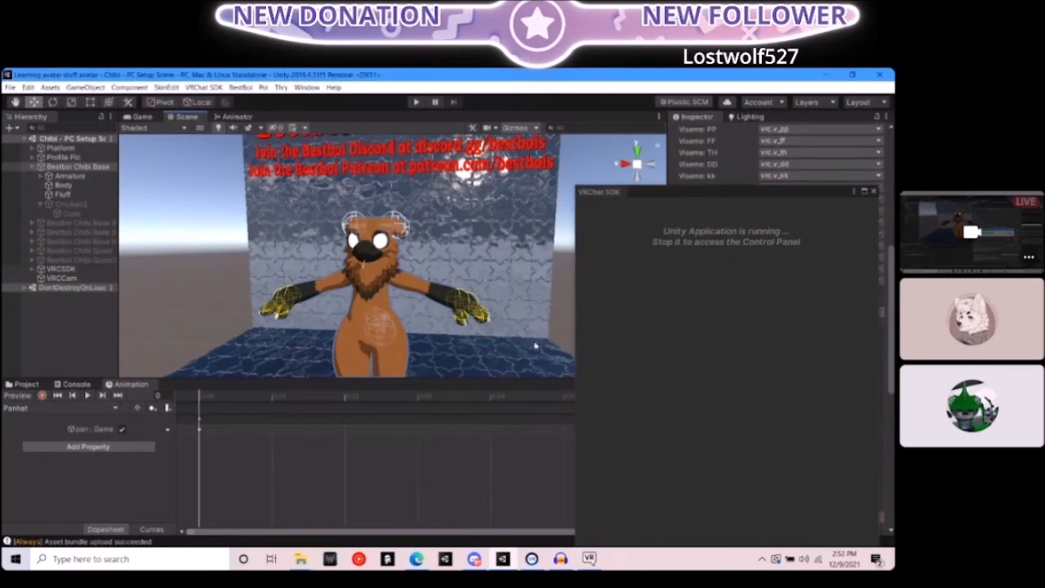
Switch to VRChat, collapse and re-expand My Creations, and look through the avatar groups for the republished avatar
{"action": "left_click", "coordinate": [589, 558]}
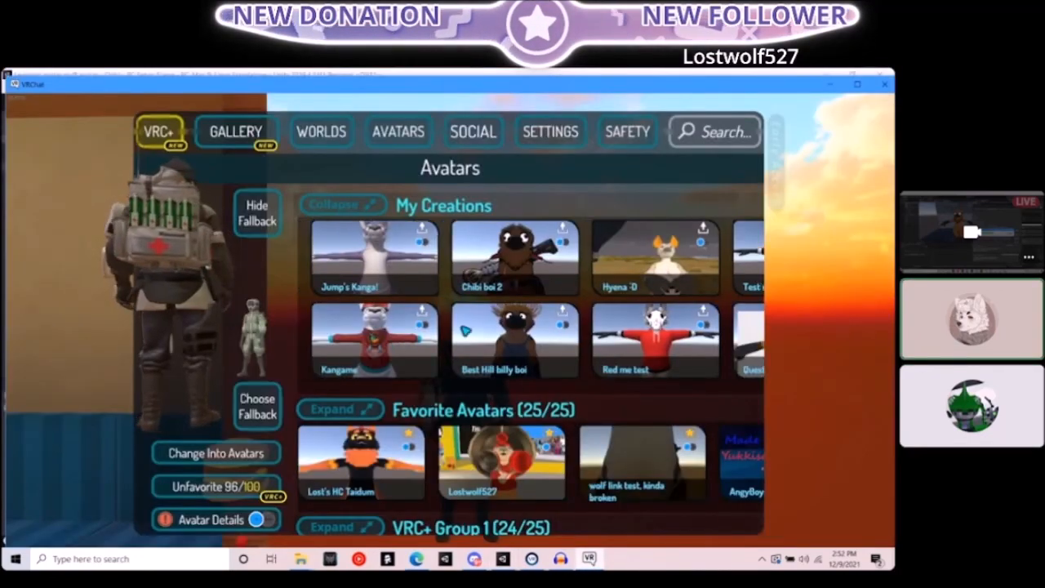
{"action": "left_click", "coordinate": [349, 204]}
{"action": "left_click", "coordinate": [349, 205]}
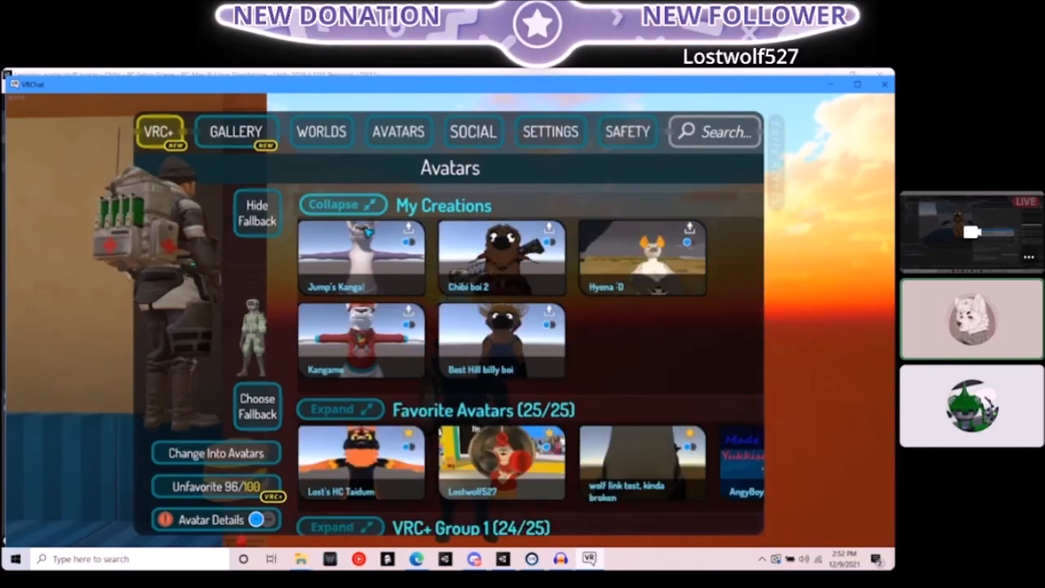
{"action": "scroll", "coordinate": [408, 293], "scroll_direction": "down", "scroll_amount": 2}
{"action": "scroll", "coordinate": [431, 381], "scroll_direction": "down", "scroll_amount": 2}
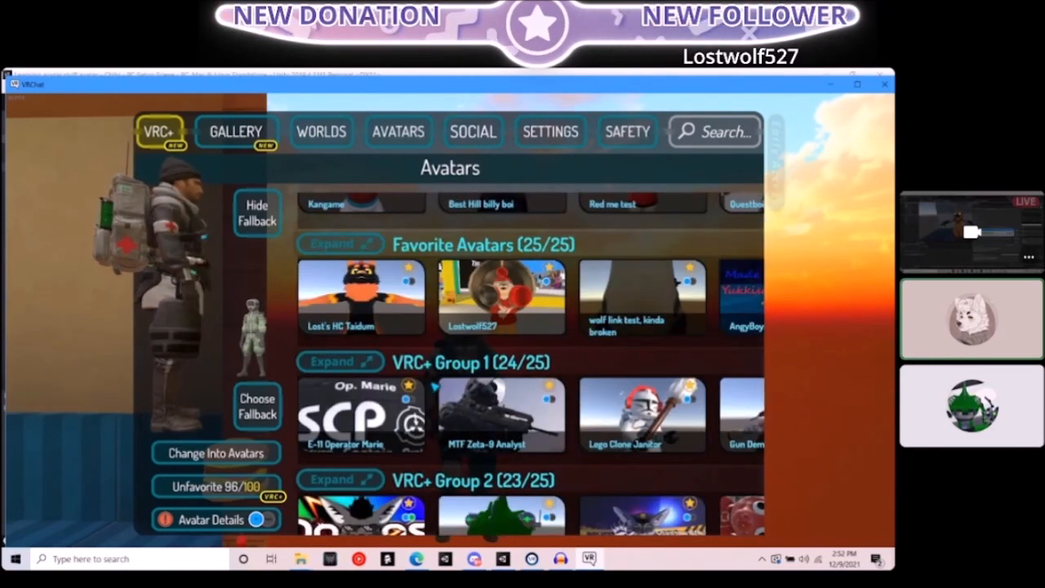
{"action": "scroll", "coordinate": [392, 326], "scroll_direction": "up", "scroll_amount": 5}
{"action": "left_click", "coordinate": [333, 205]}
Return to Unity and close the SkinEdit and Bestboi welcome windows
{"action": "key", "text": "alt+Tab"}
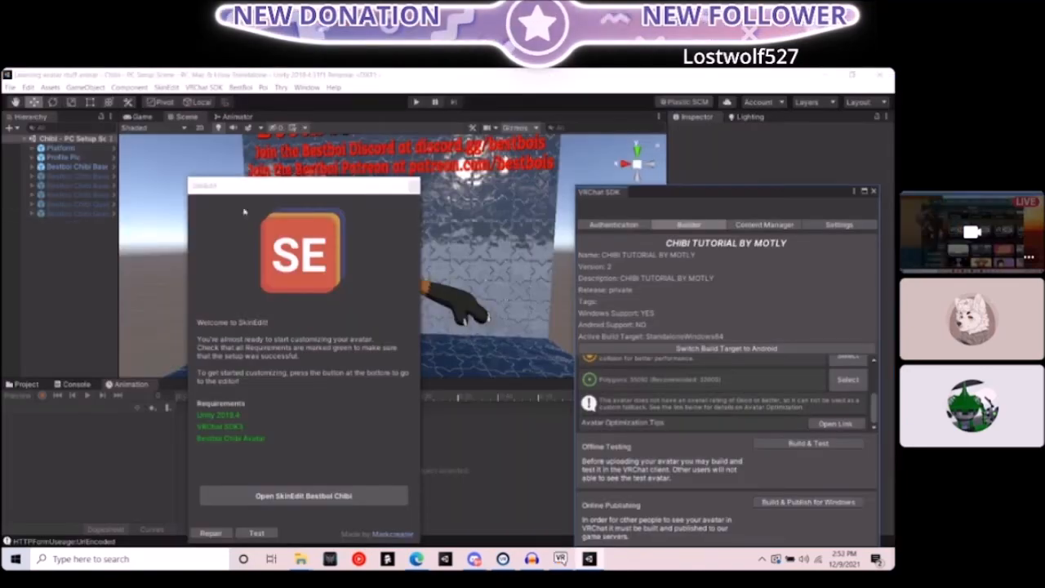
{"action": "left_click", "coordinate": [413, 186]}
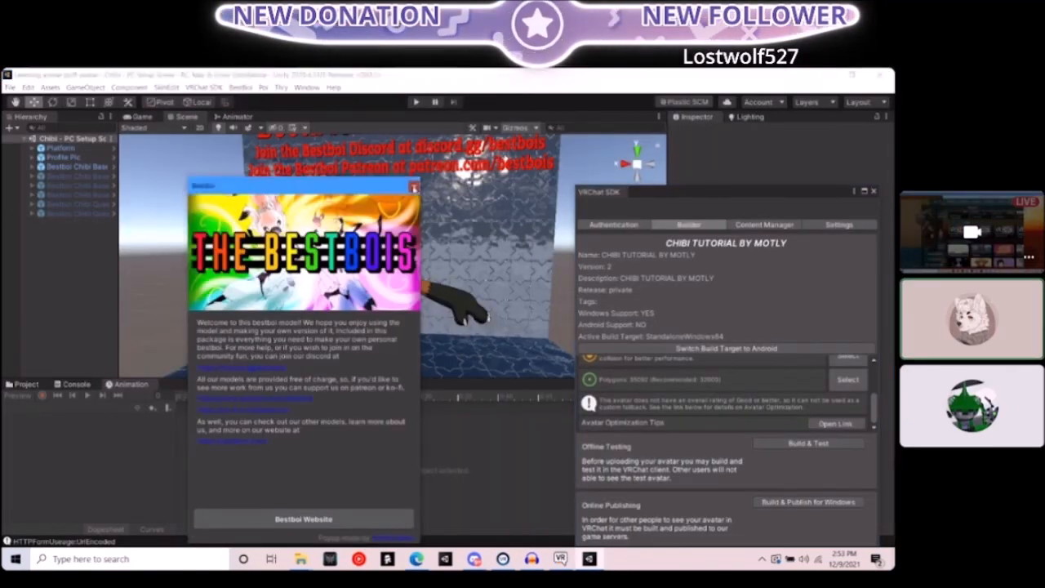
{"action": "left_click", "coordinate": [411, 186]}
Select the Cube under Chicken2 in Bestboi Chibi Base and review its Particle System modules, moving the VRChat SDK window aside
{"action": "left_click", "coordinate": [33, 168]}
{"action": "left_click", "coordinate": [32, 167]}
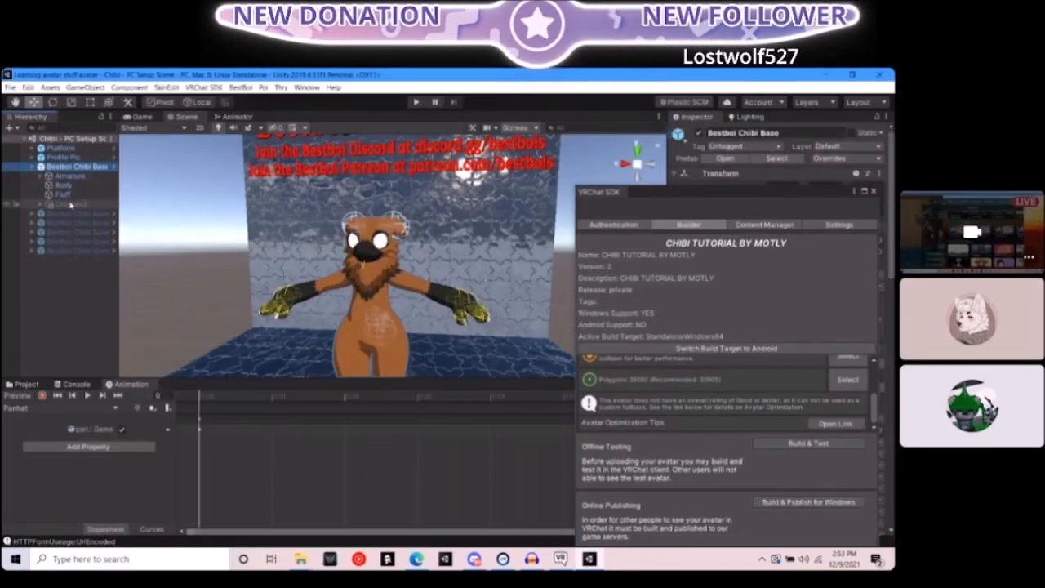
{"action": "left_click", "coordinate": [89, 205]}
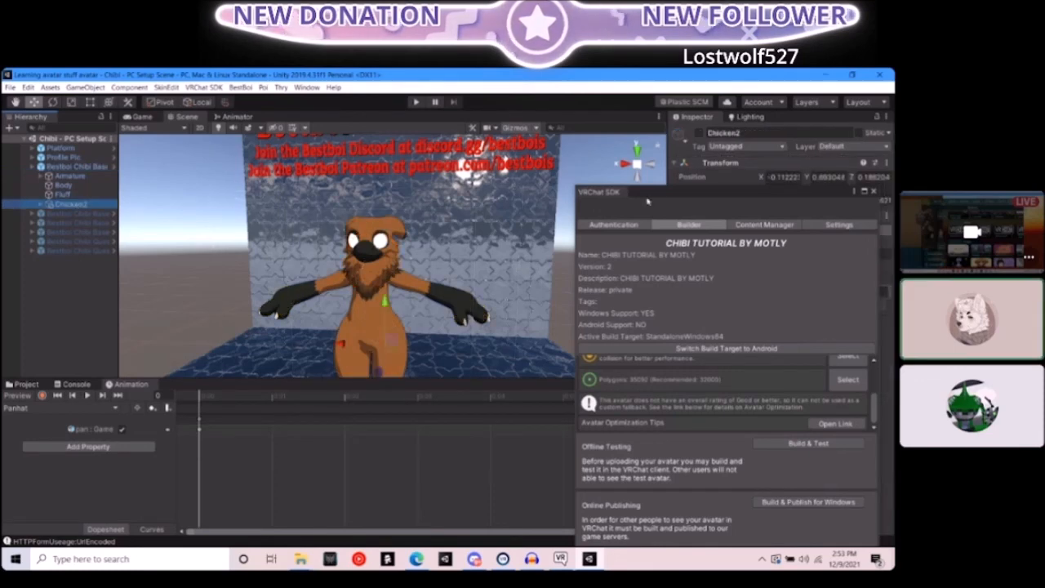
{"action": "left_click_drag", "start_coordinate": [647, 199], "coordinate": [373, 291]}
{"action": "left_click", "coordinate": [54, 213]}
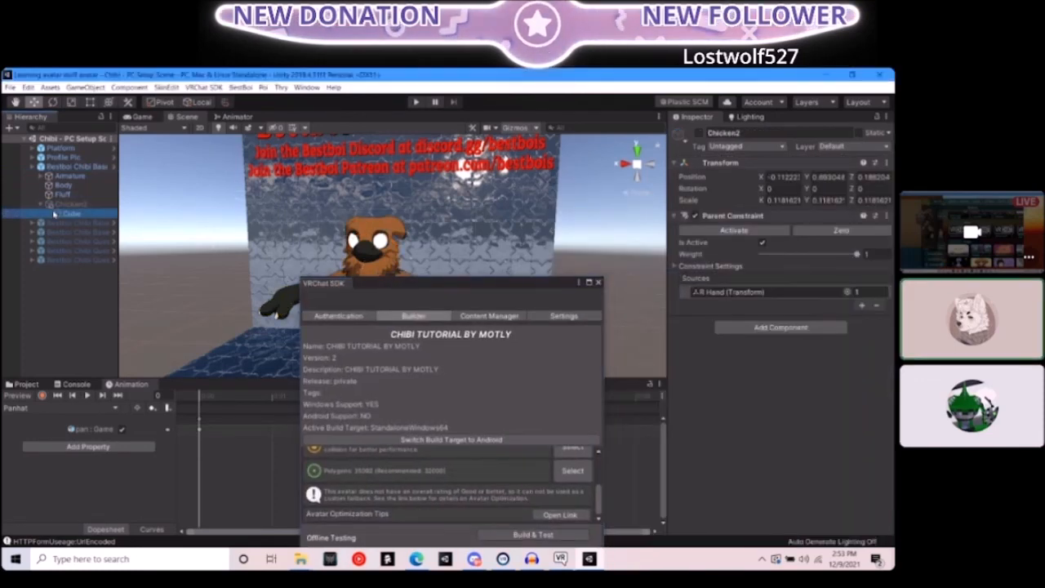
{"action": "scroll", "coordinate": [734, 367], "scroll_direction": "down", "scroll_amount": 10}
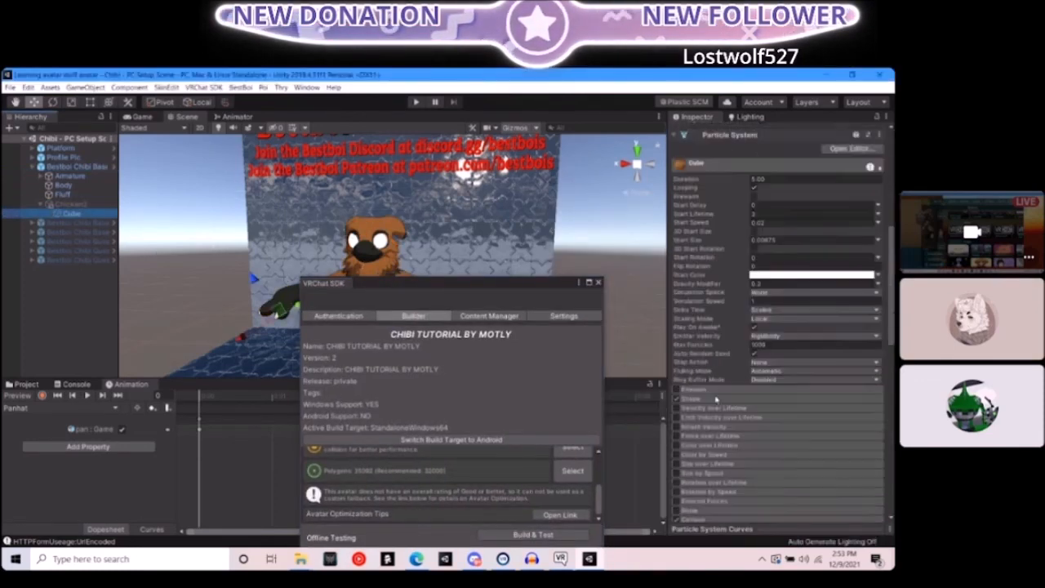
{"action": "left_click_drag", "start_coordinate": [495, 284], "coordinate": [551, 155]}
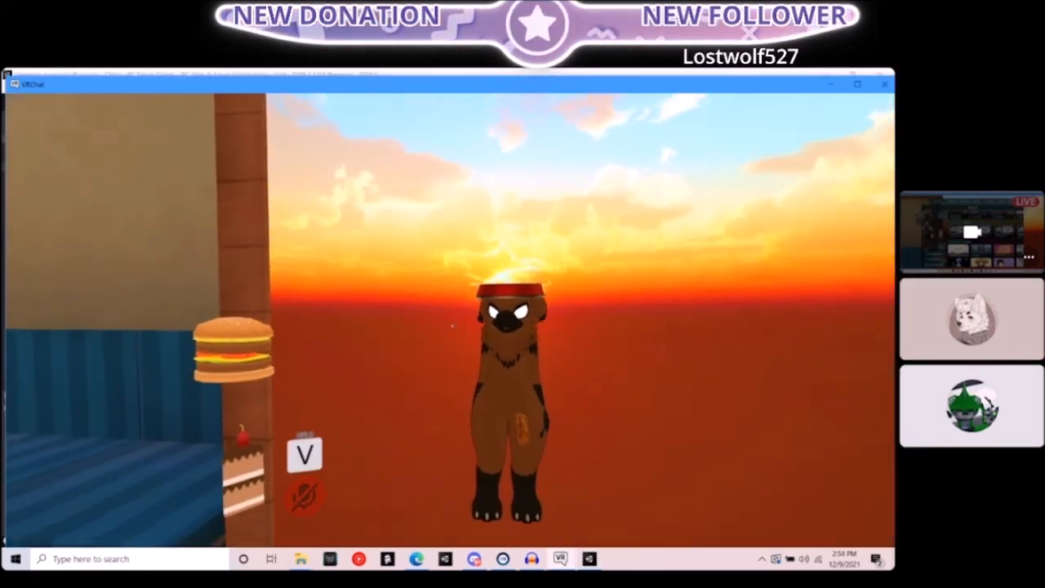
In VRChat, move the avatar around in front of the mirror and check the nugget crumbs falling to the floor
{"action": "key", "text": "s"}
{"action": "key", "text": "v"}
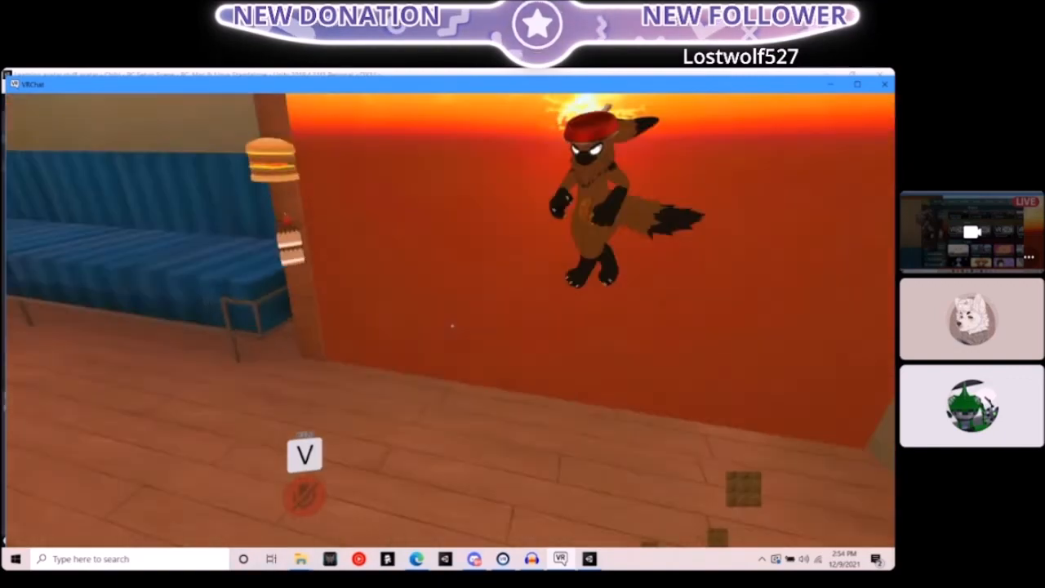
{"action": "key", "text": "v"}
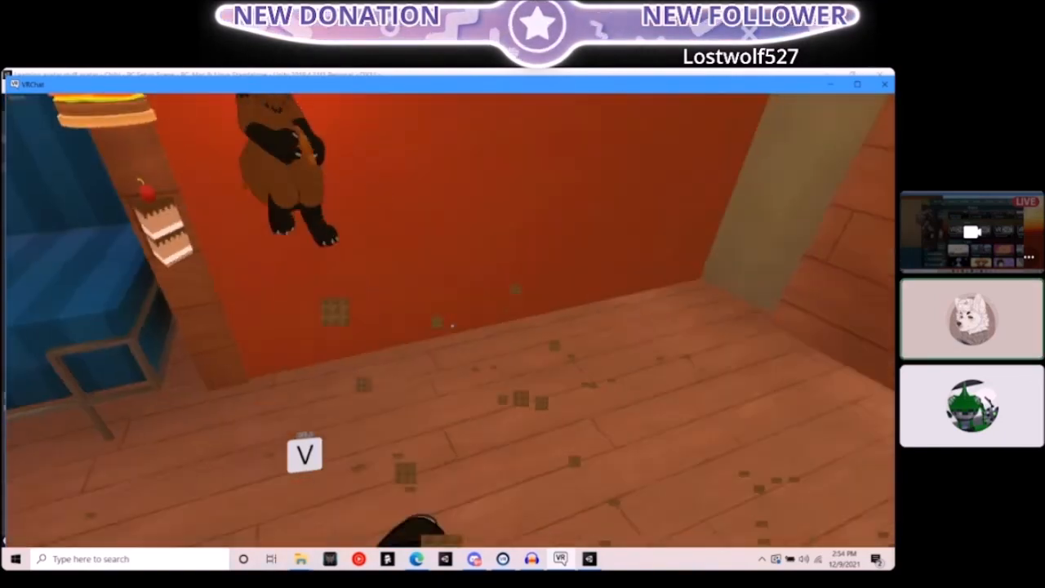
{"action": "key", "text": "v"}
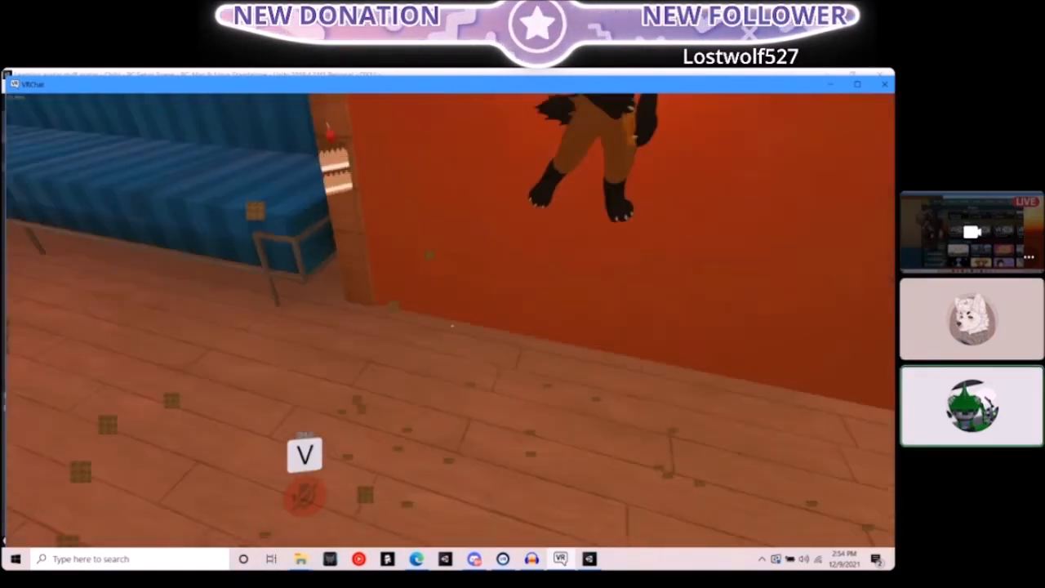
Keep walking and looking around the mirror area, using the voice control while checking how the nugget crumbs scatter on the floor
{"action": "key", "text": "v"}
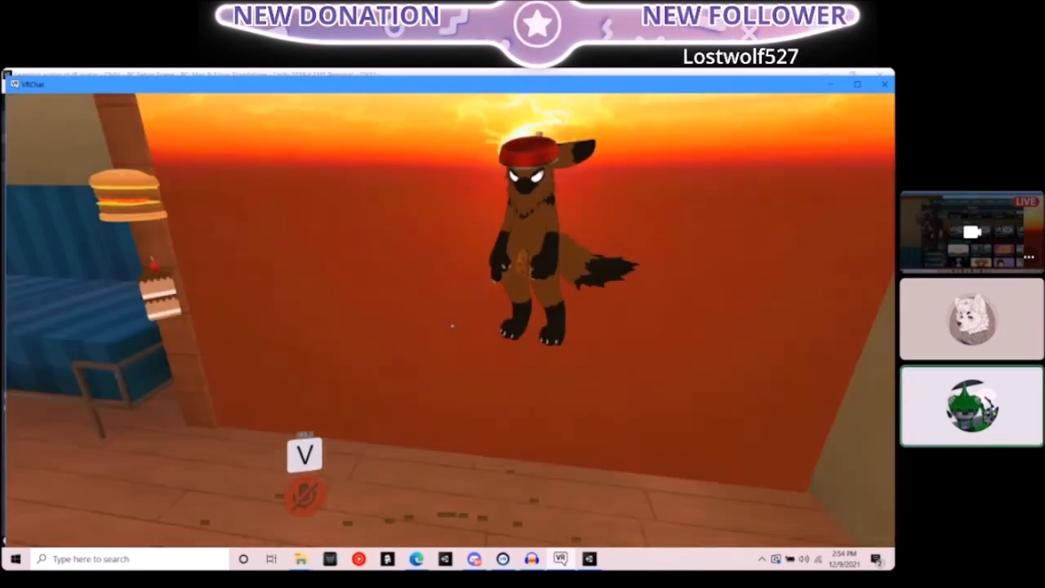
{"action": "key", "text": "v"}
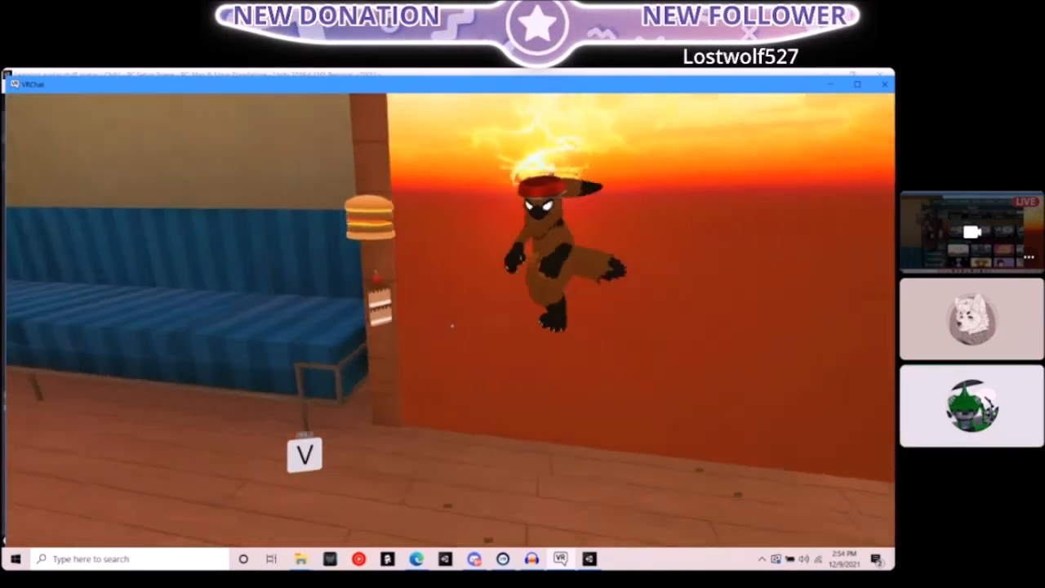
{"action": "key", "text": "v"}
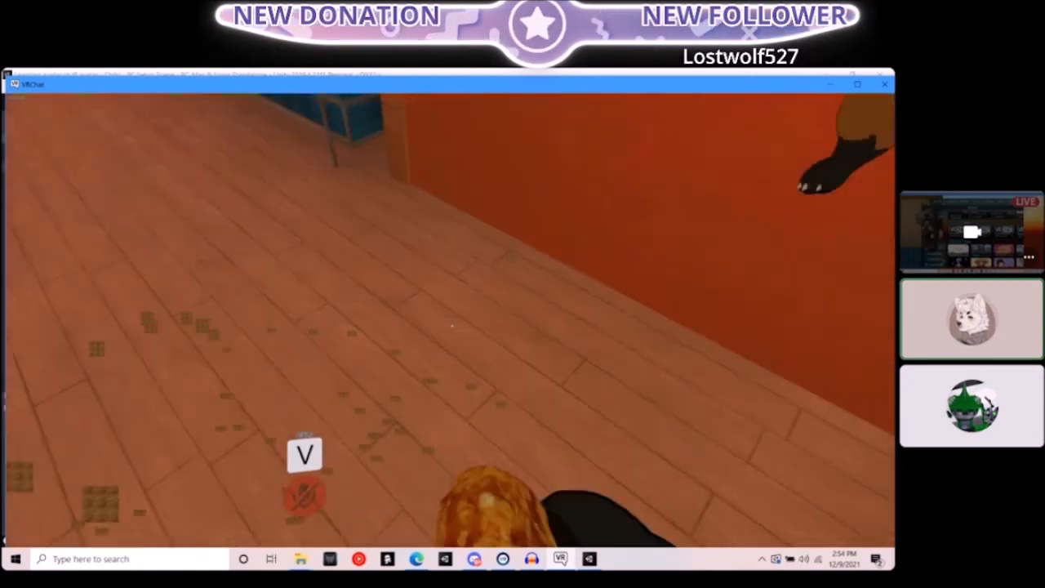
{"action": "key", "text": "v"}
{"action": "key", "text": "v"}
{"action": "key", "text": "v"}
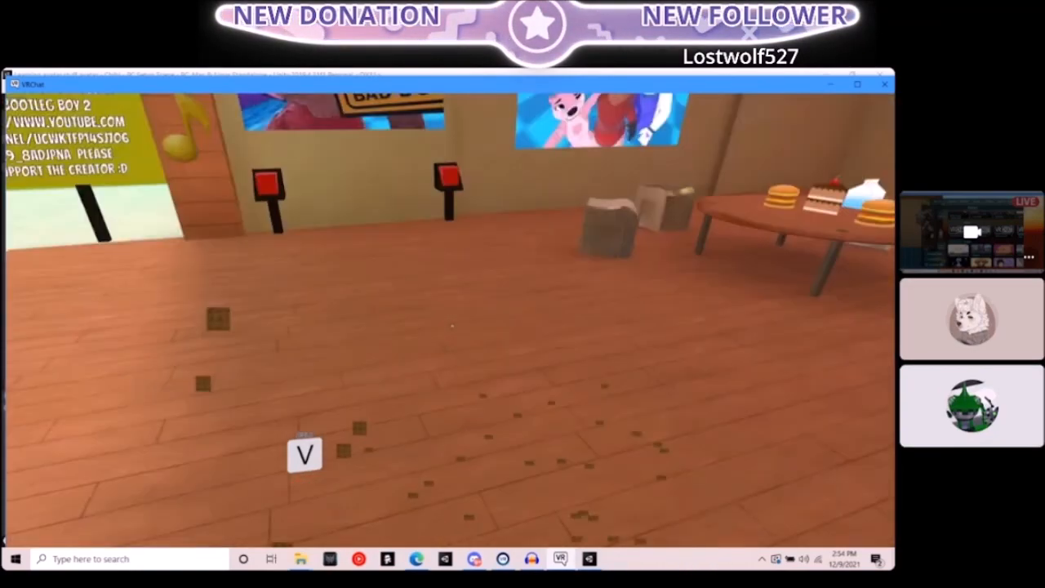
{"action": "key", "text": "v"}
{"action": "key", "text": "v"}
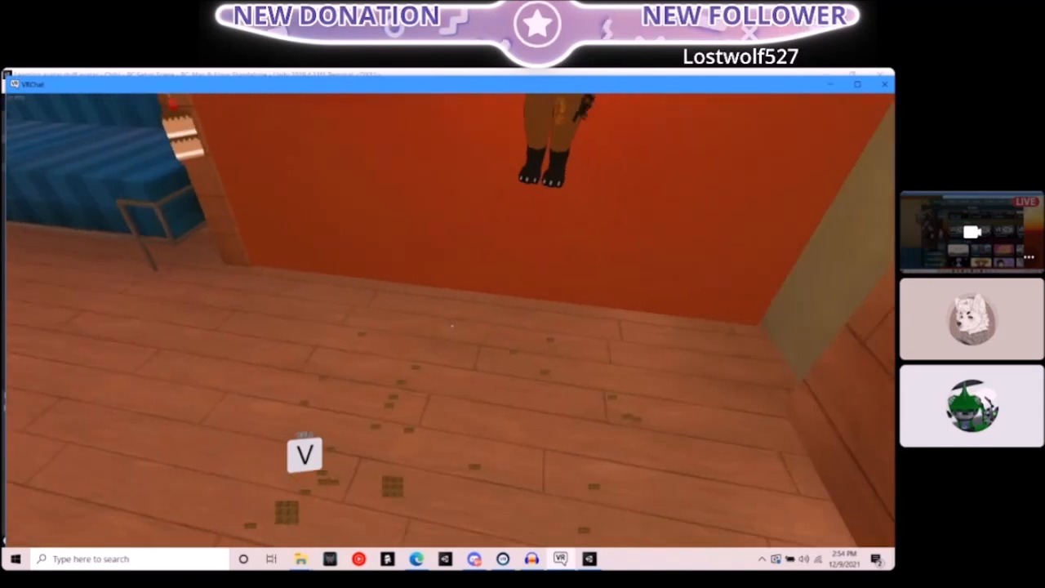
{"action": "key", "text": "v"}
{"action": "key", "text": "v"}
{"action": "key", "text": "v"}
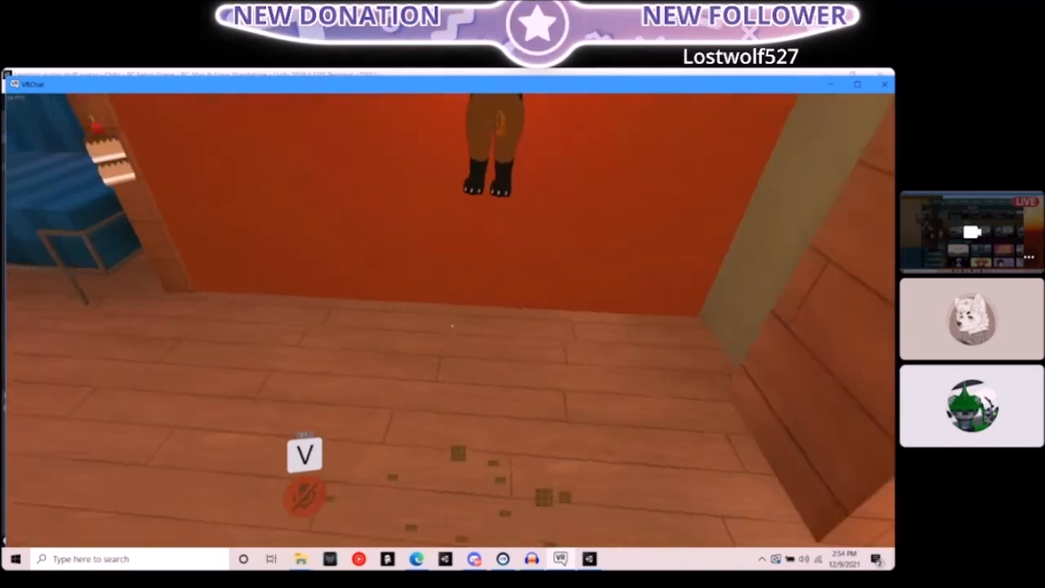
{"action": "key", "text": "v"}
{"action": "key", "text": "v"}
Switch to Unity, build and publish the avatar for Windows, and move the VRChat SDK window off the avatar creation form
{"action": "key", "text": "alt+Tab"}
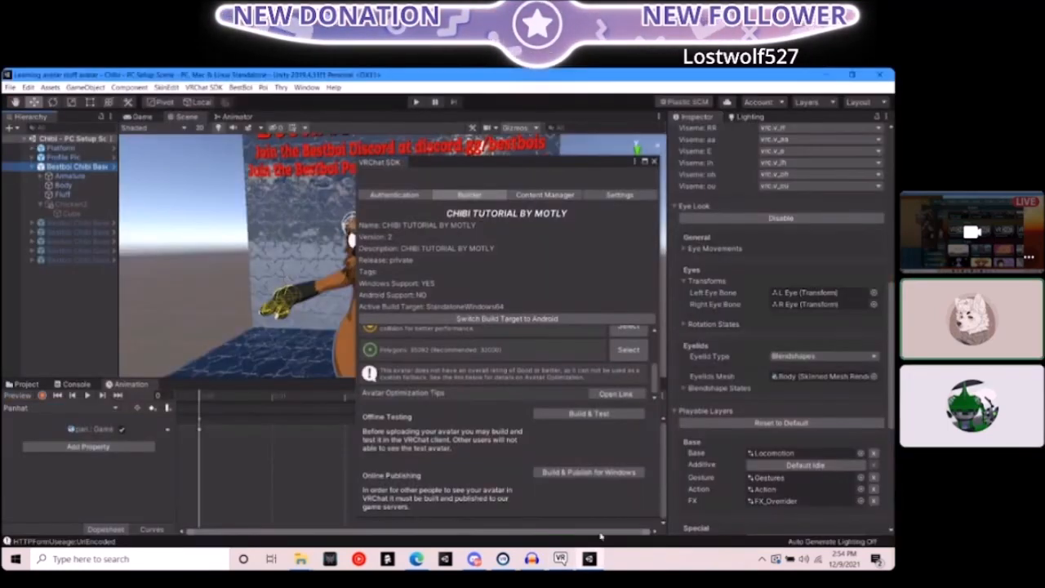
{"action": "left_click", "coordinate": [598, 471]}
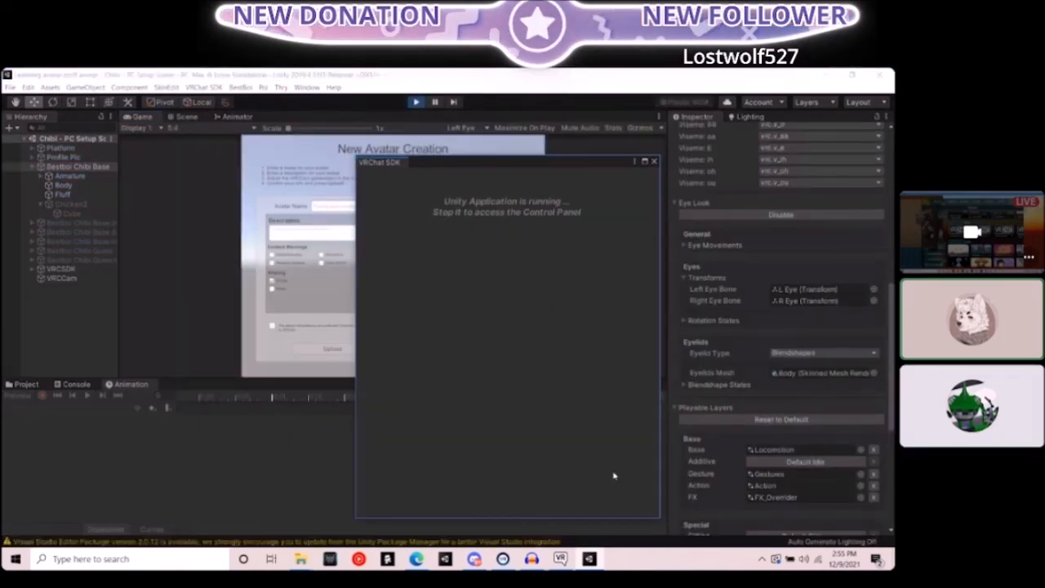
{"action": "left_click_drag", "start_coordinate": [489, 167], "coordinate": [648, 198]}
Switch to VRChat and change into the CHIBI TUTORIAL BY MOTLY avatar from My Creations
{"action": "key", "text": "alt+Tab"}
{"action": "scroll", "coordinate": [394, 428], "scroll_direction": "up", "scroll_amount": 5}
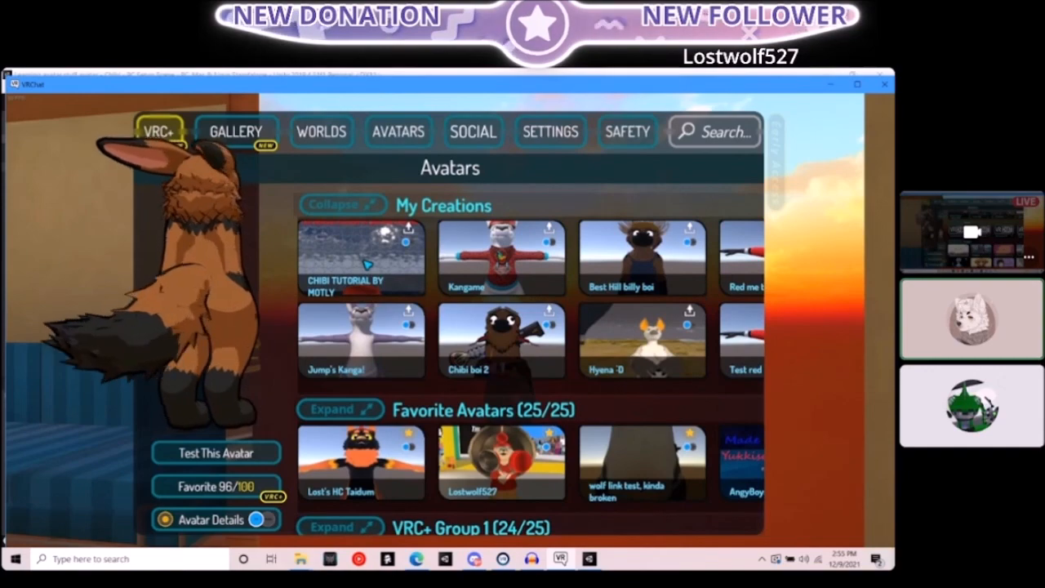
{"action": "left_click", "coordinate": [394, 428]}
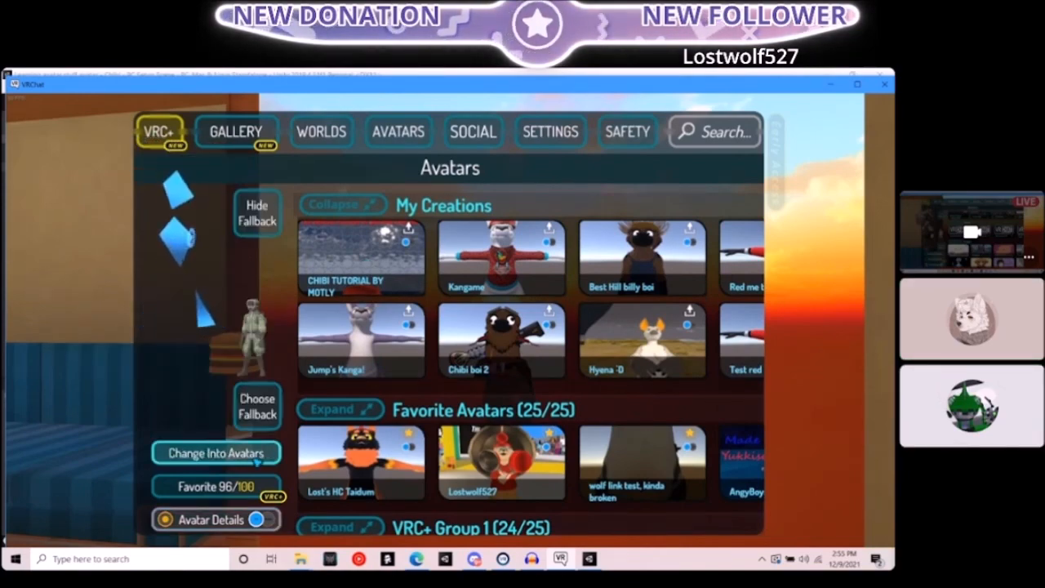
{"action": "left_click", "coordinate": [255, 457]}
Position the avatar facing the mirror, open its expression toggles in the action menu, and try the hat toggle
{"action": "key", "text": "s"}
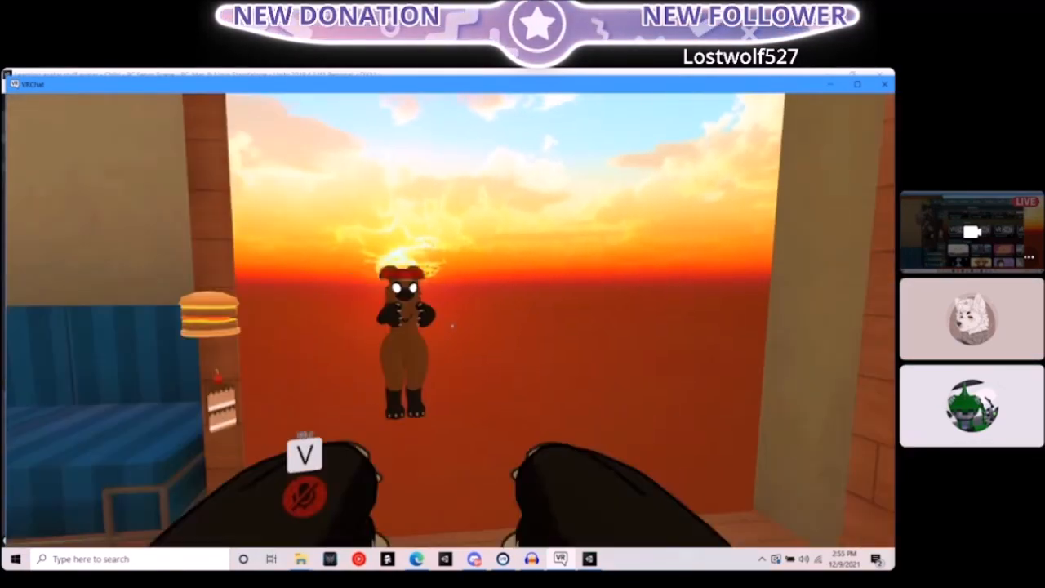
{"action": "key", "text": "w"}
{"action": "key", "text": "a"}
{"action": "key", "text": "d"}
{"action": "key", "text": "w"}
{"action": "key", "text": "r"}
{"action": "left_click", "coordinate": [563, 421]}
{"action": "left_click", "coordinate": [483, 421]}
{"action": "left_click", "coordinate": [497, 435]}
{"action": "left_click", "coordinate": [498, 435]}
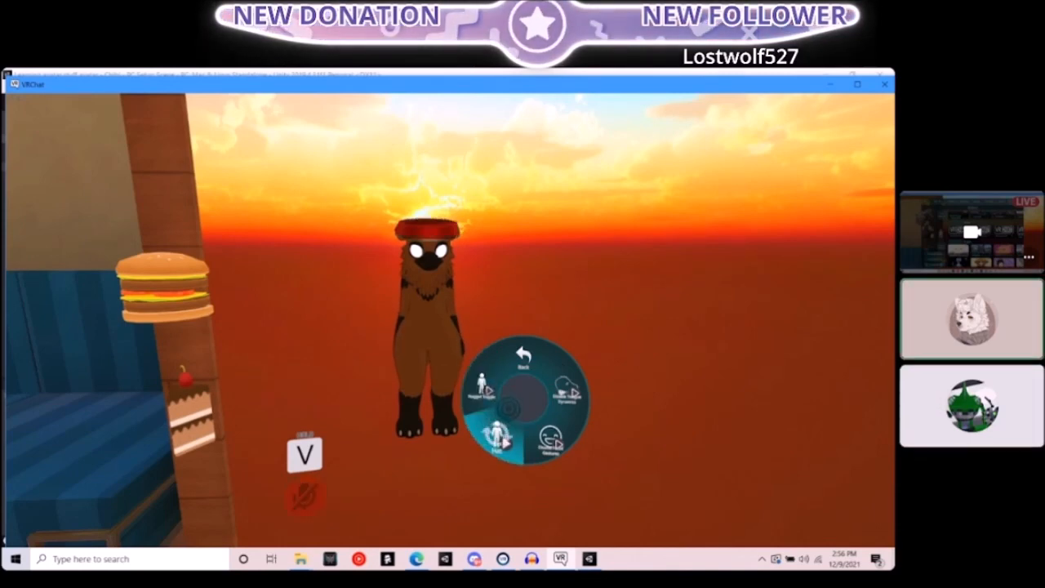
Switch on the Nugget Toggle, close the action menu, and test the nugget effect in front of the mirror
{"action": "key", "text": "r"}
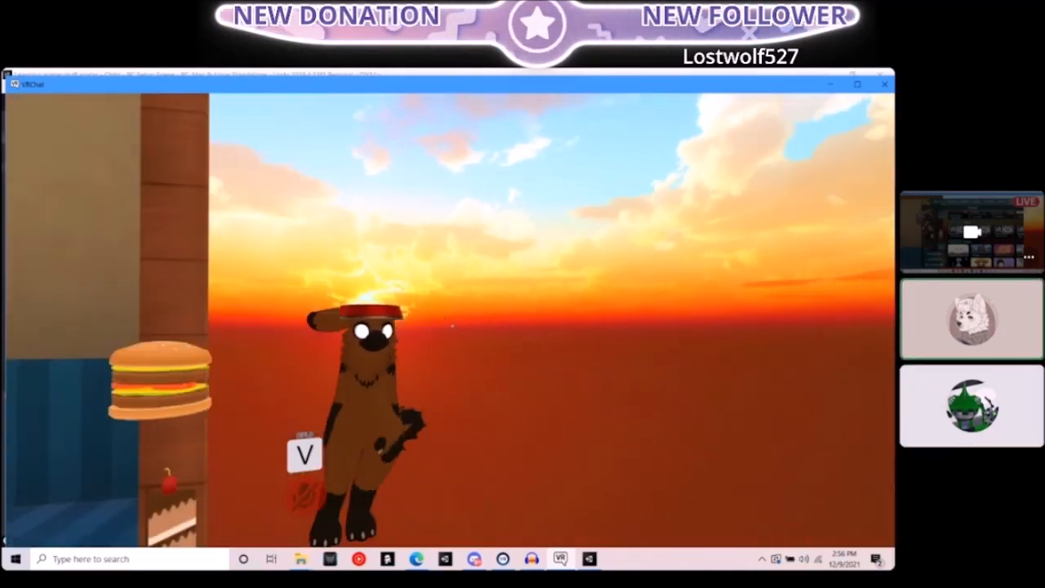
{"action": "left_click", "coordinate": [483, 387]}
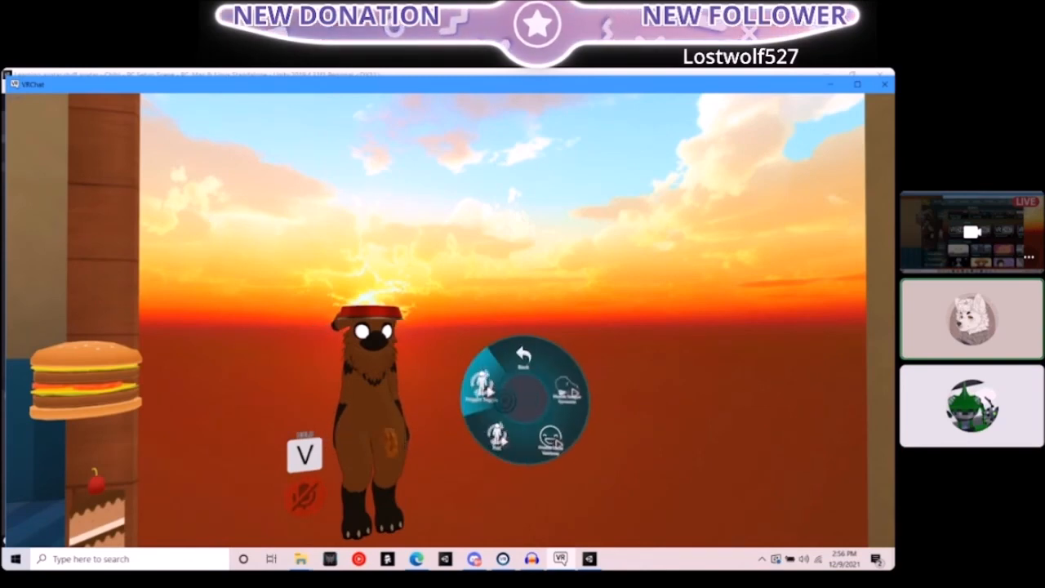
{"action": "key", "text": "r"}
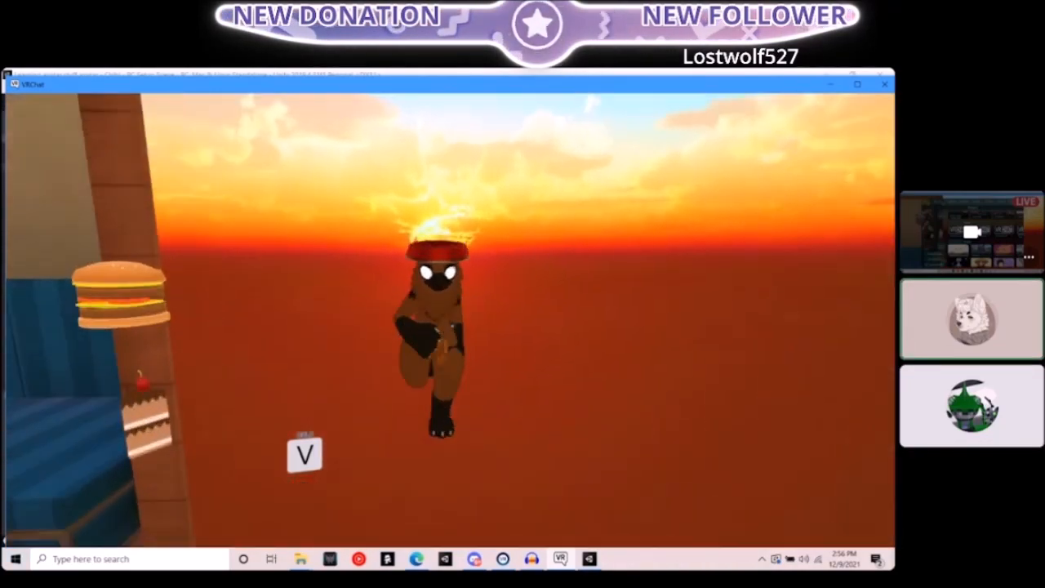
{"action": "key", "text": "v"}
Exit VRChat from its settings and confirm the exit
{"action": "key", "text": "Escape"}
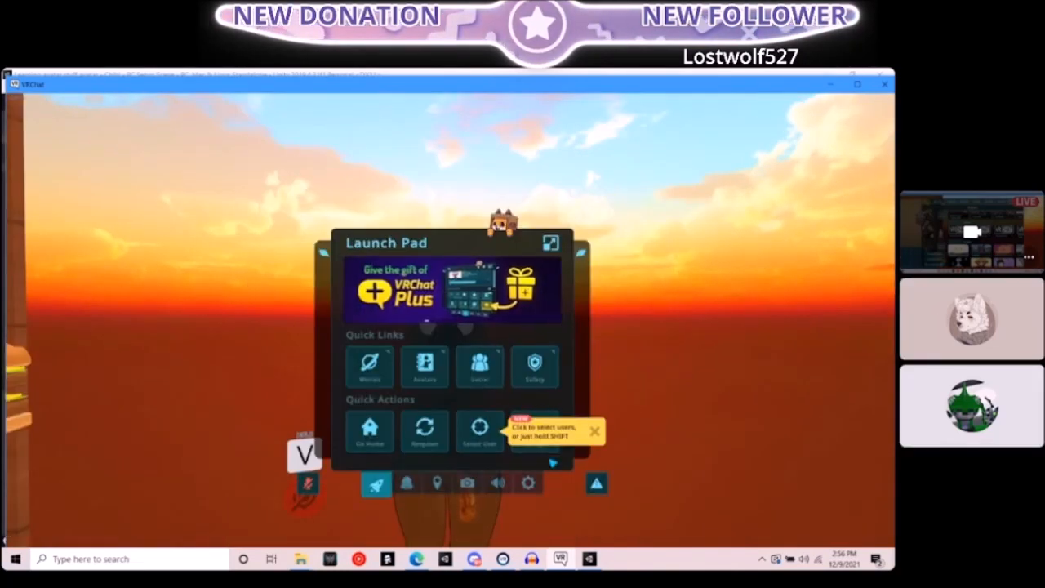
{"action": "left_click", "coordinate": [528, 482]}
{"action": "left_click", "coordinate": [521, 243]}
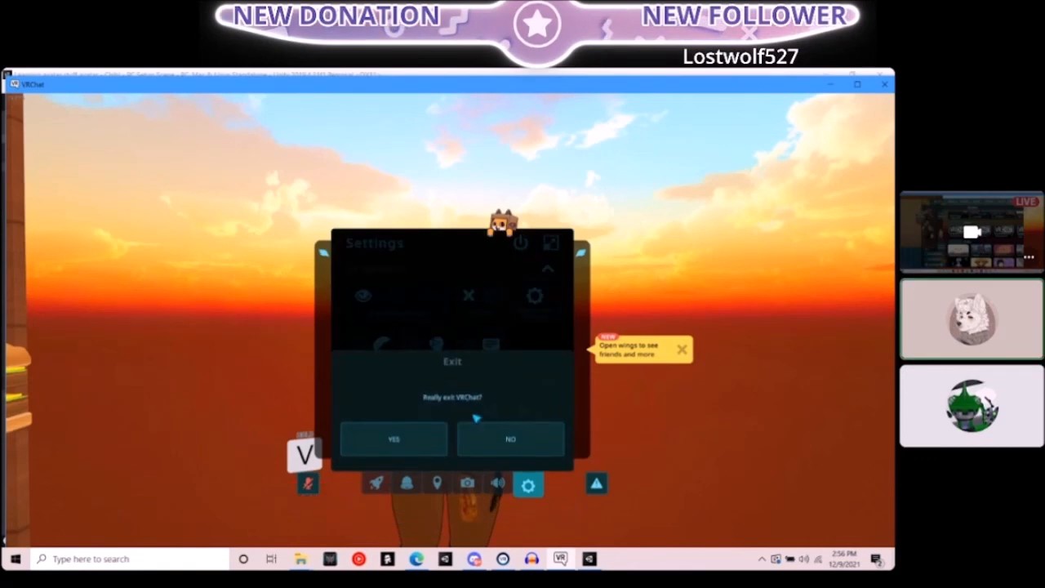
{"action": "left_click", "coordinate": [393, 438]}
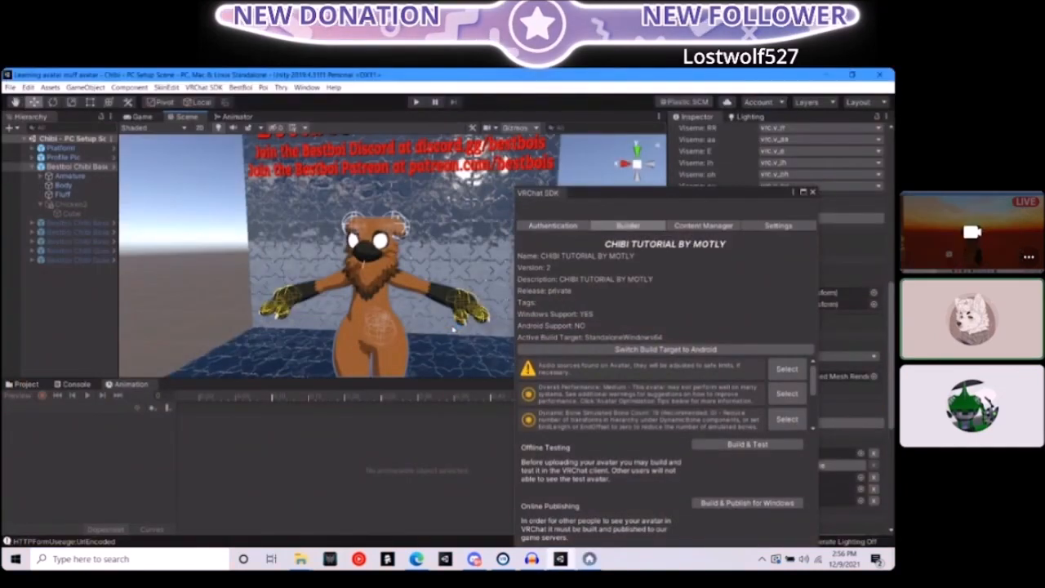
{"action": "mouse_move", "coordinate": [725, 387]}
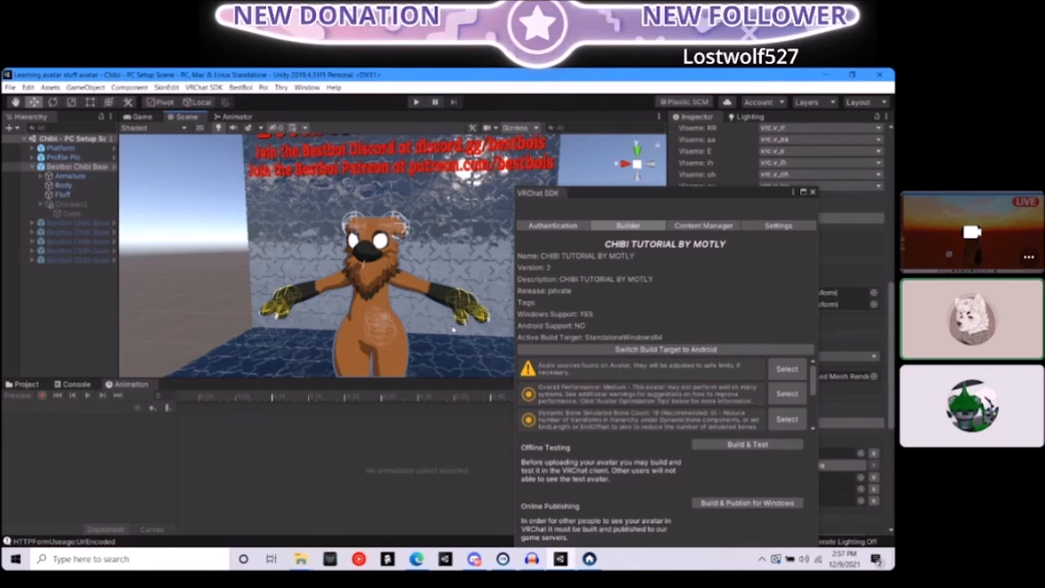
{"action": "mouse_move", "coordinate": [947, 445]}
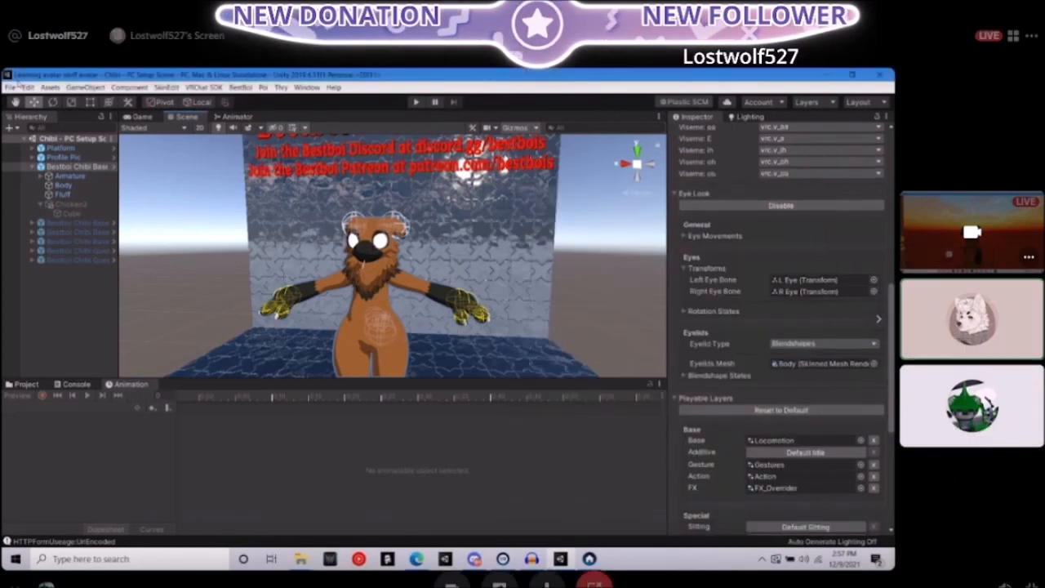
{"action": "mouse_move", "coordinate": [959, 492]}
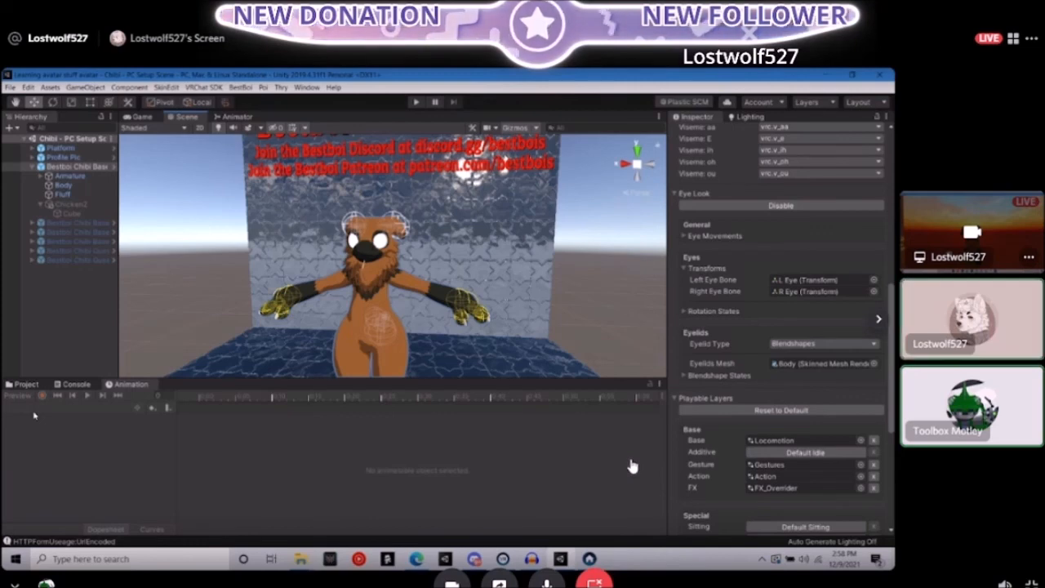
{"action": "mouse_move", "coordinate": [617, 474]}
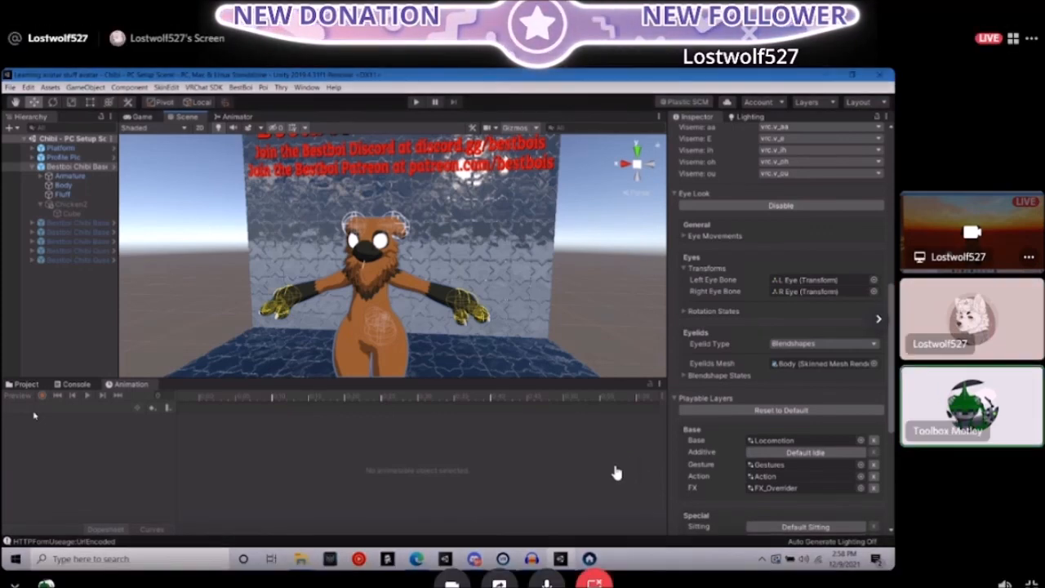